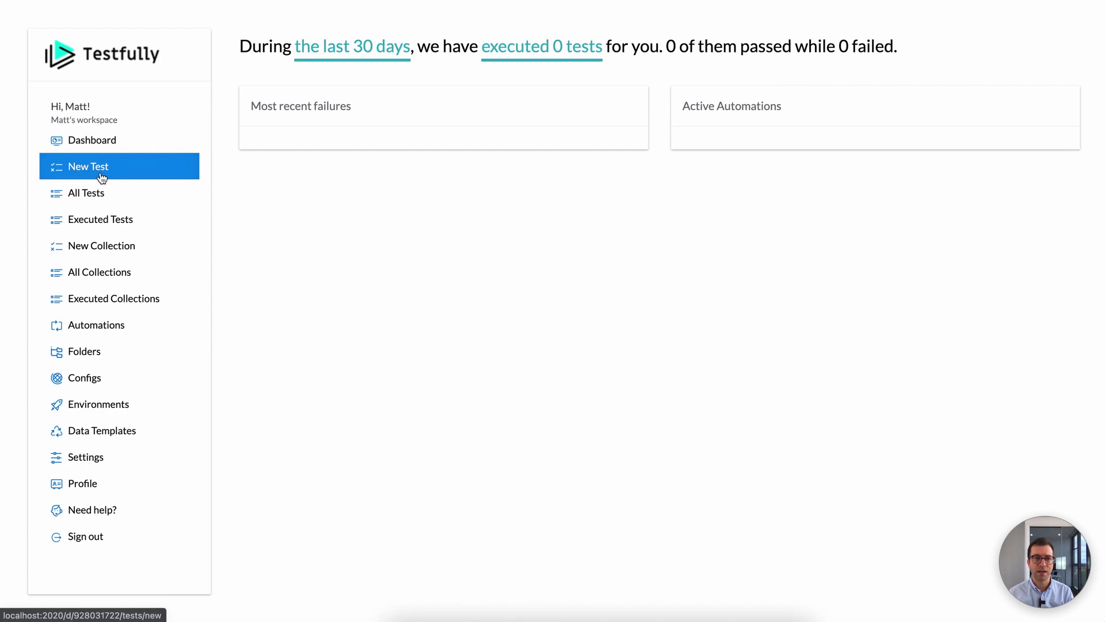
Step: Open a blank New Test form from the sidebar
{"action": "left_click", "coordinate": [102, 178]}
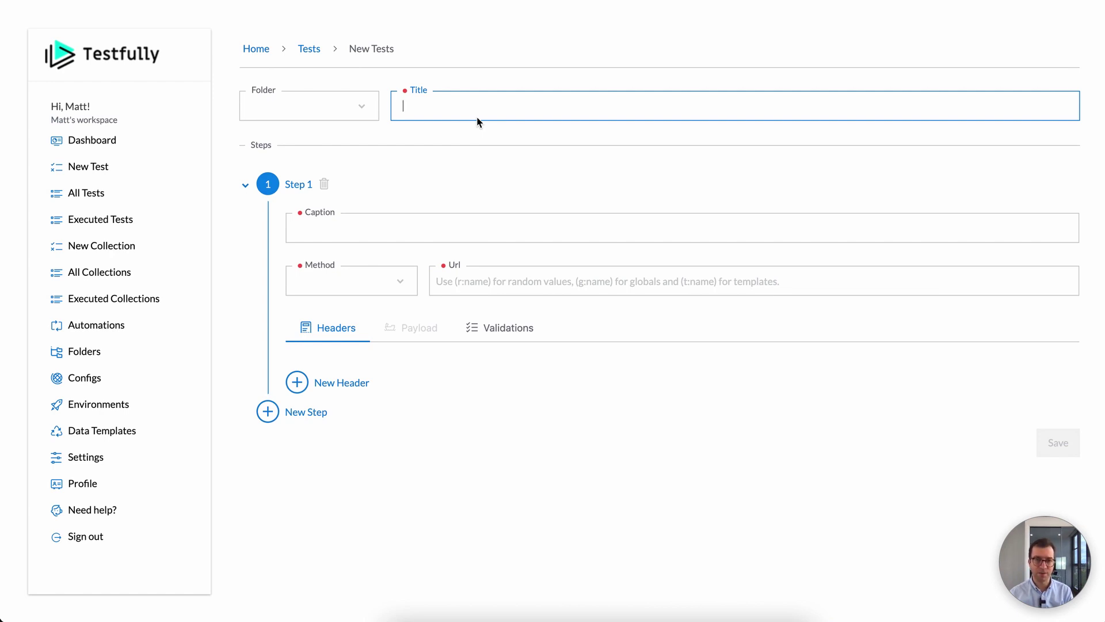
Step: Title the test 'Health Check of API', add then delete Steps 2 and 3, and expand Step 1
{"action": "type", "text": "He"}
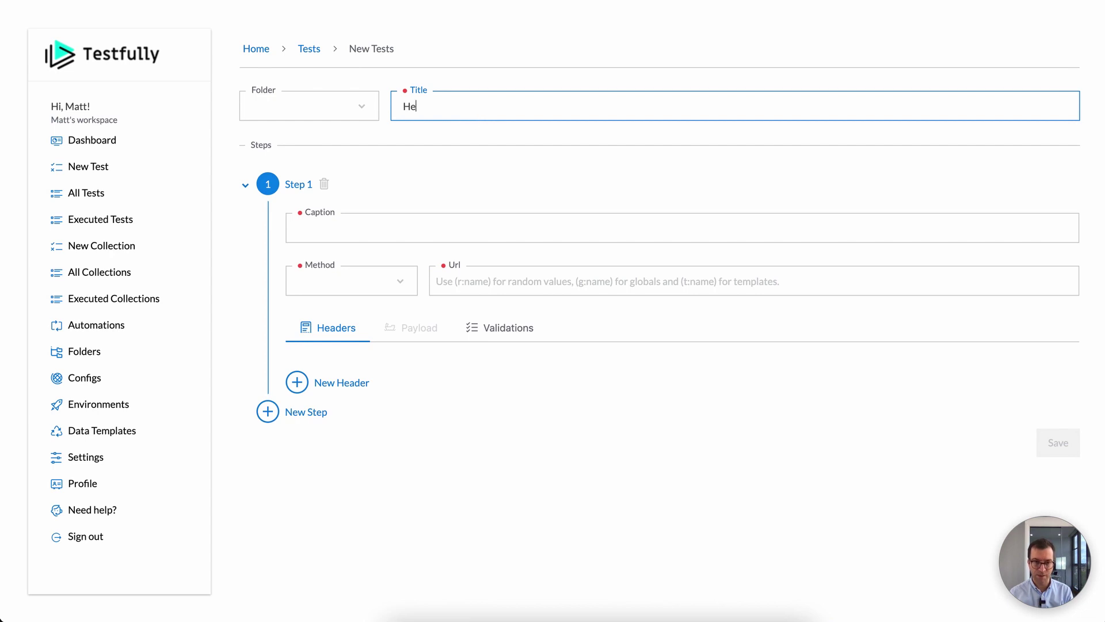
{"action": "type", "text": "alth Check of "}
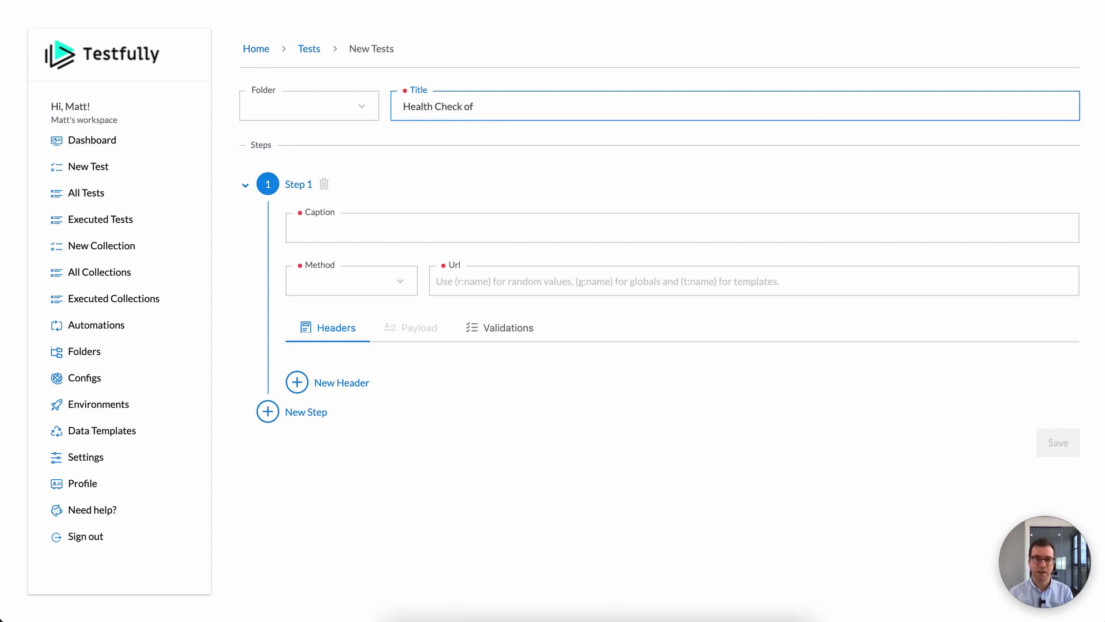
{"action": "type", "text": "API"}
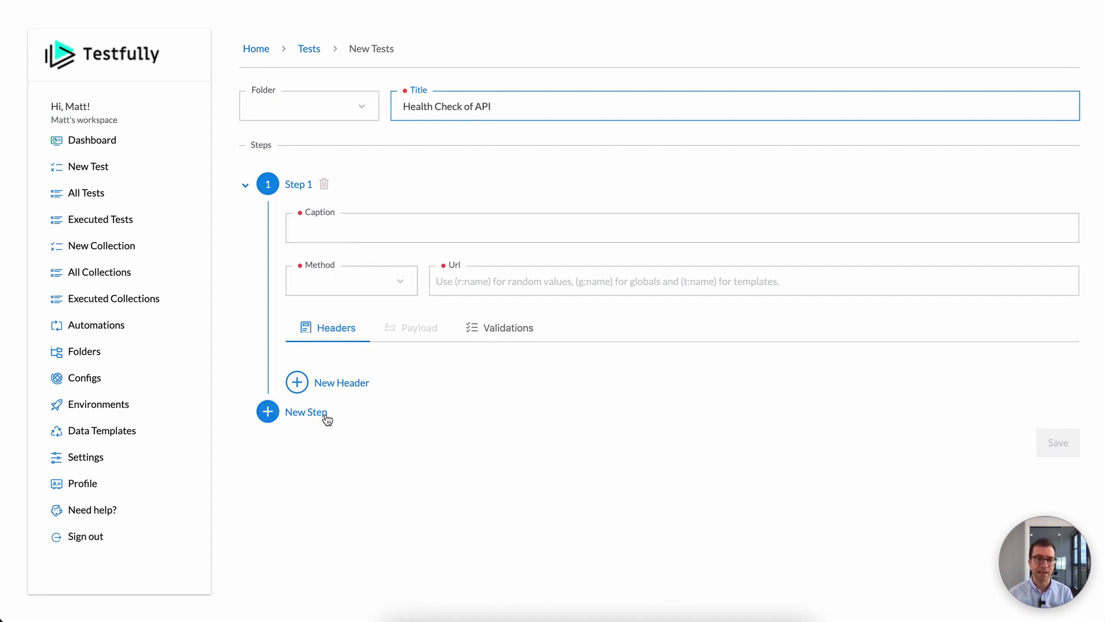
{"action": "left_click", "coordinate": [296, 420]}
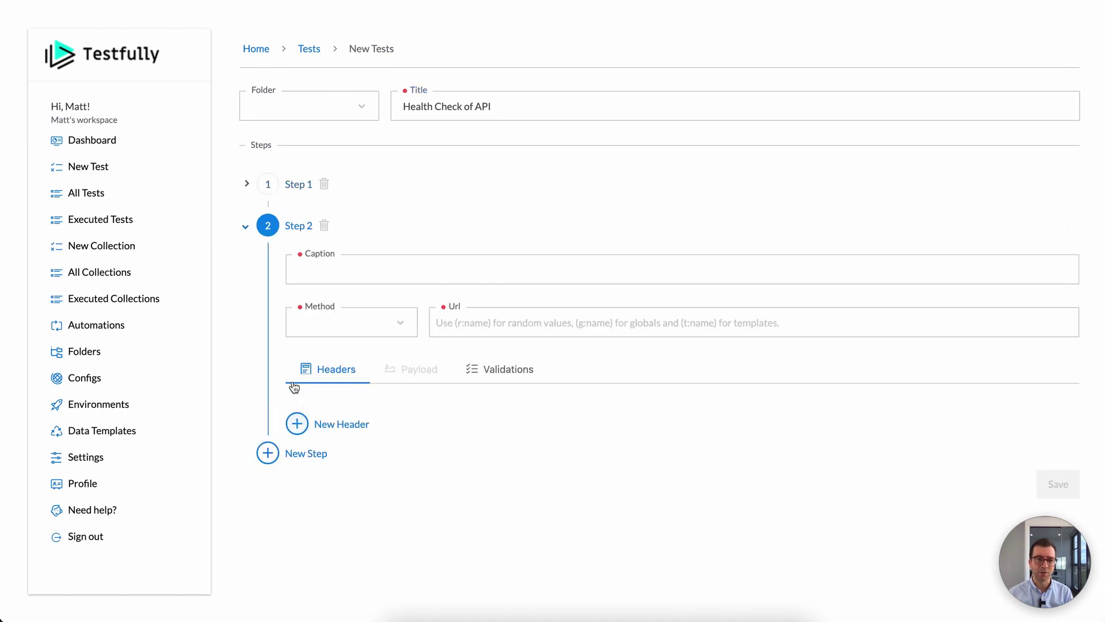
{"action": "left_click", "coordinate": [295, 455]}
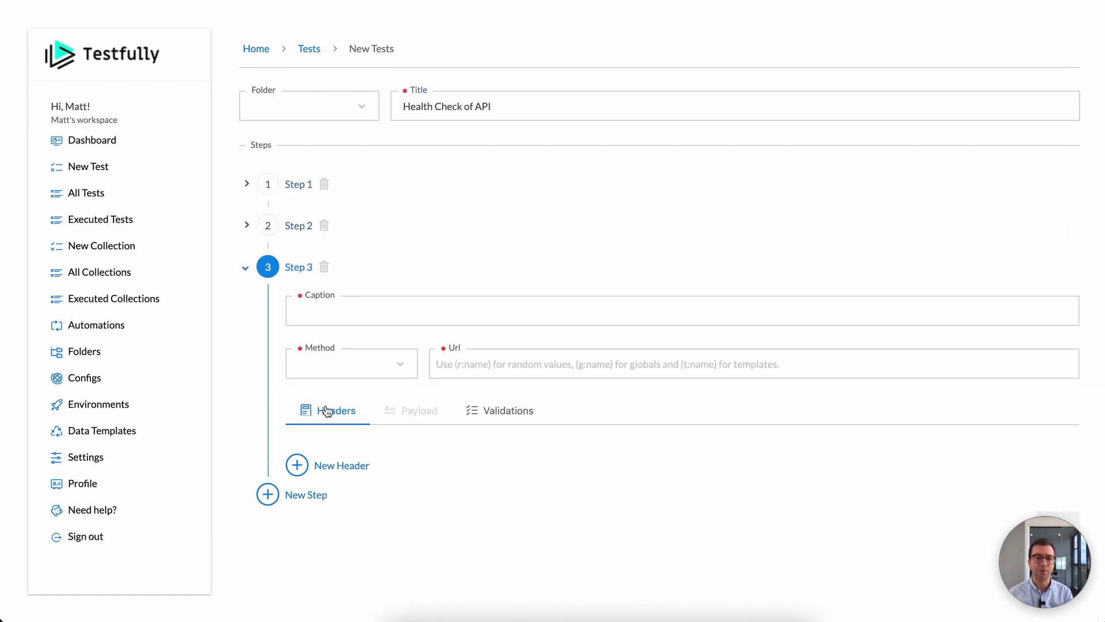
{"action": "left_click", "coordinate": [326, 267]}
{"action": "left_click", "coordinate": [324, 226]}
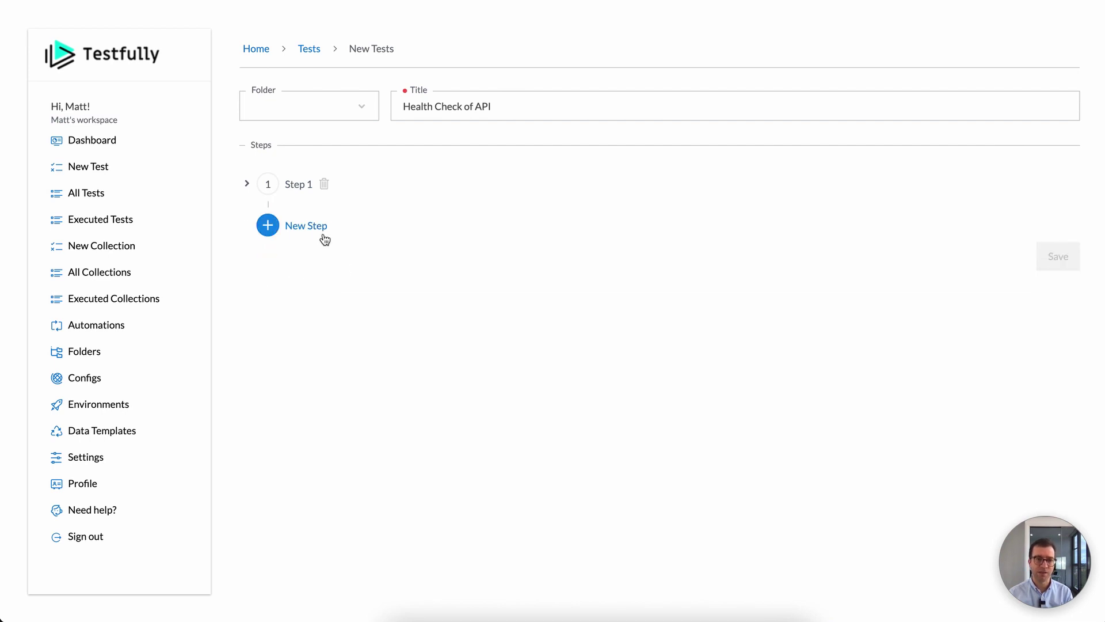
{"action": "left_click", "coordinate": [283, 184]}
{"action": "left_click", "coordinate": [335, 228]}
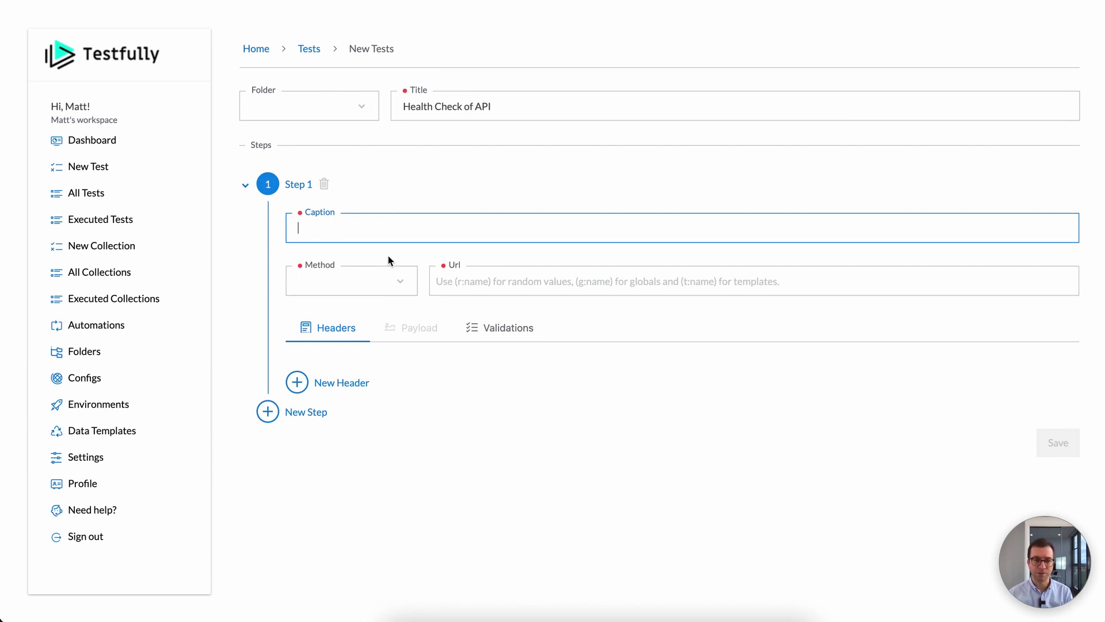
{"action": "type", "text": "/"}
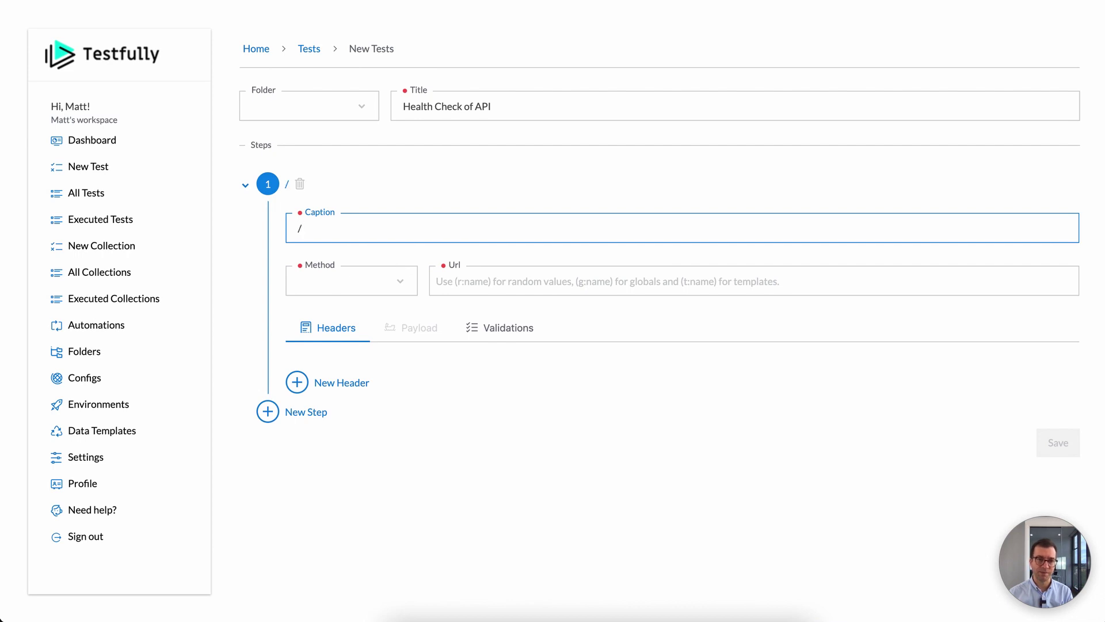
{"action": "type", "text": "status respo"}
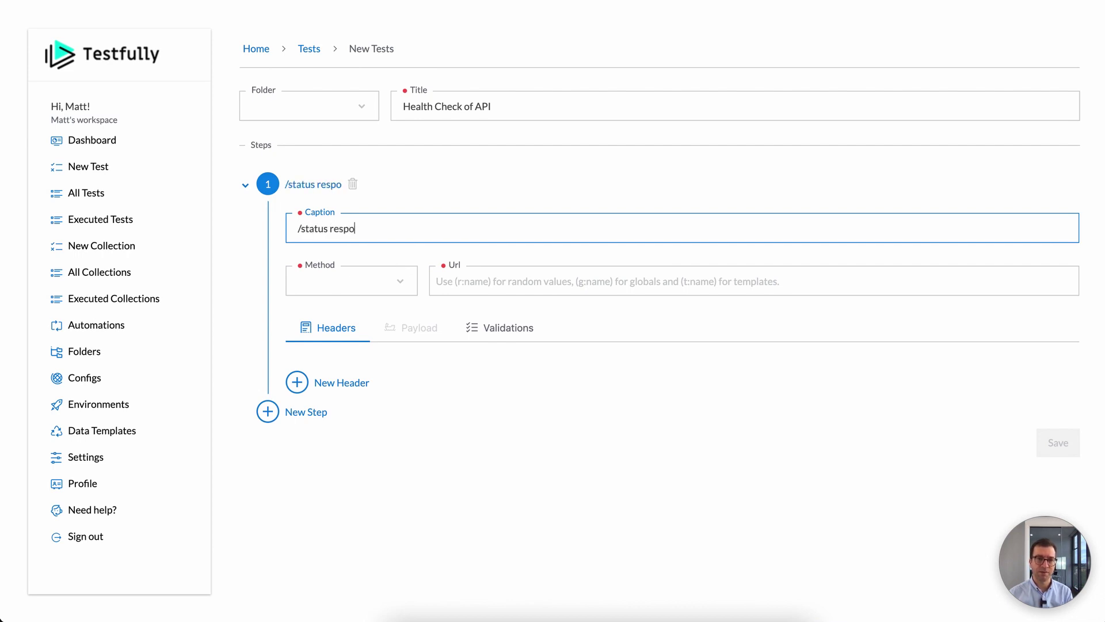
{"action": "type", "text": "nds "}
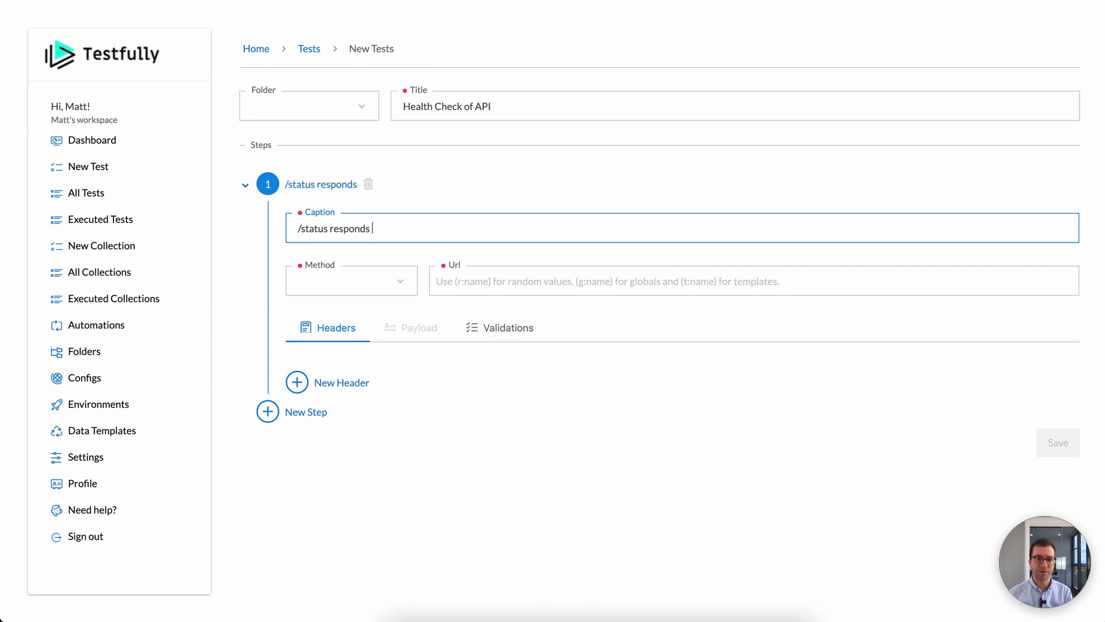
{"action": "type", "text": "correctly to the"}
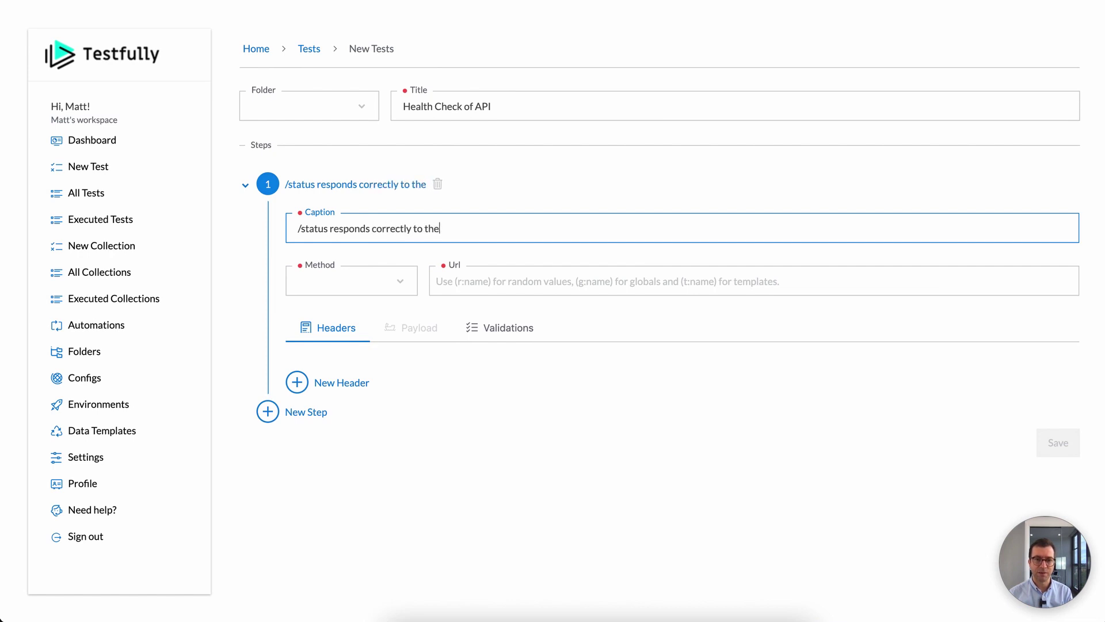
{"action": "type", "text": " requests"}
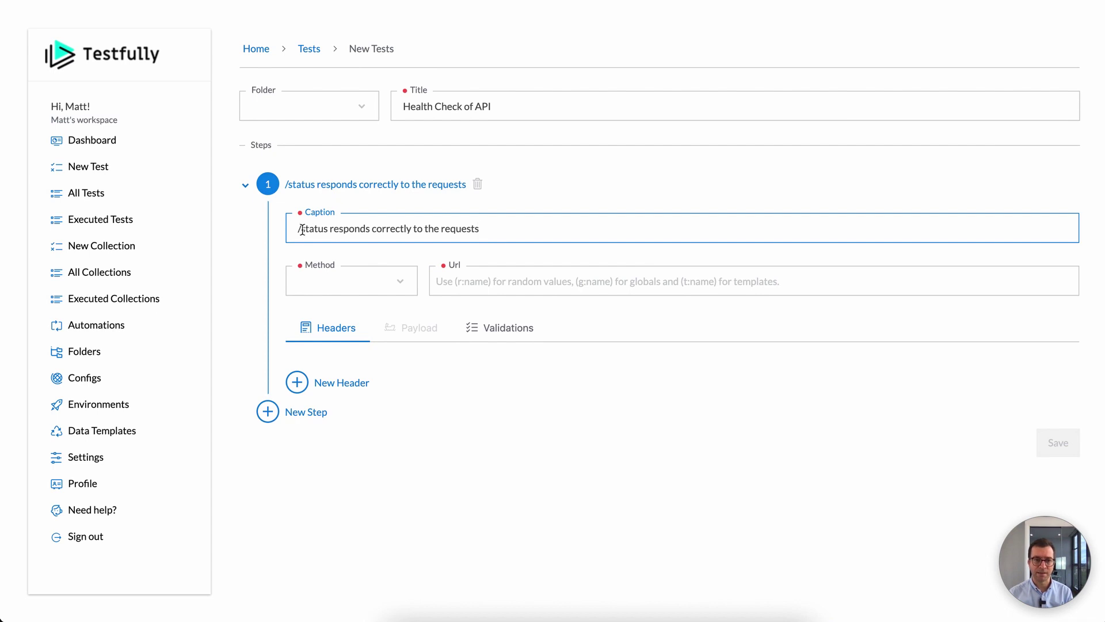
{"action": "left_click", "coordinate": [350, 274]}
{"action": "left_click", "coordinate": [336, 324]}
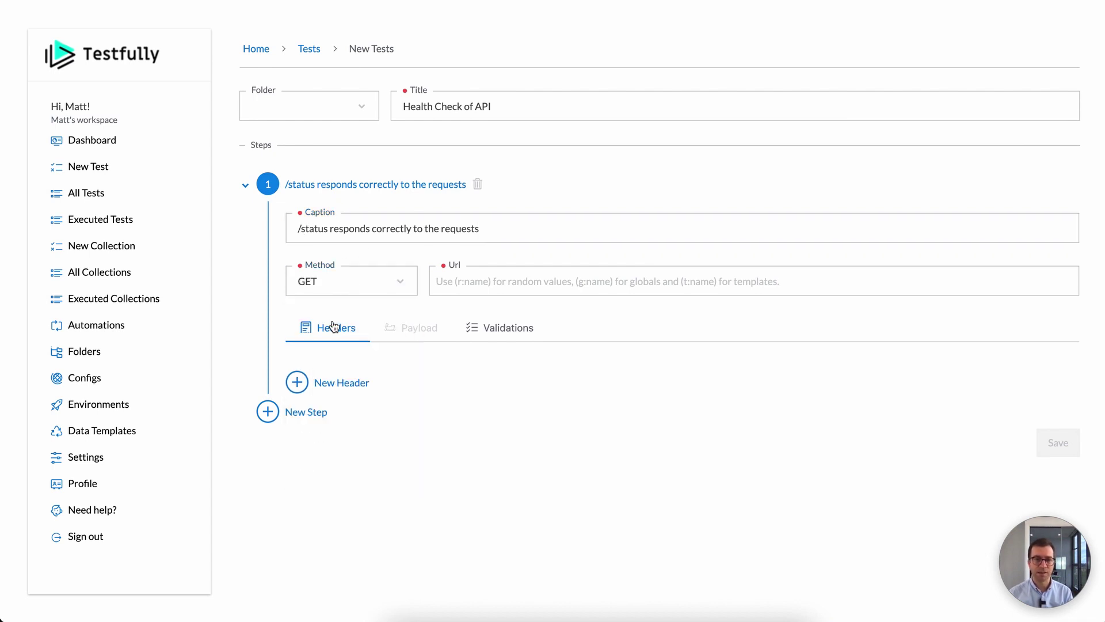
{"action": "left_click", "coordinate": [500, 278]}
{"action": "type", "text": "http://local"}
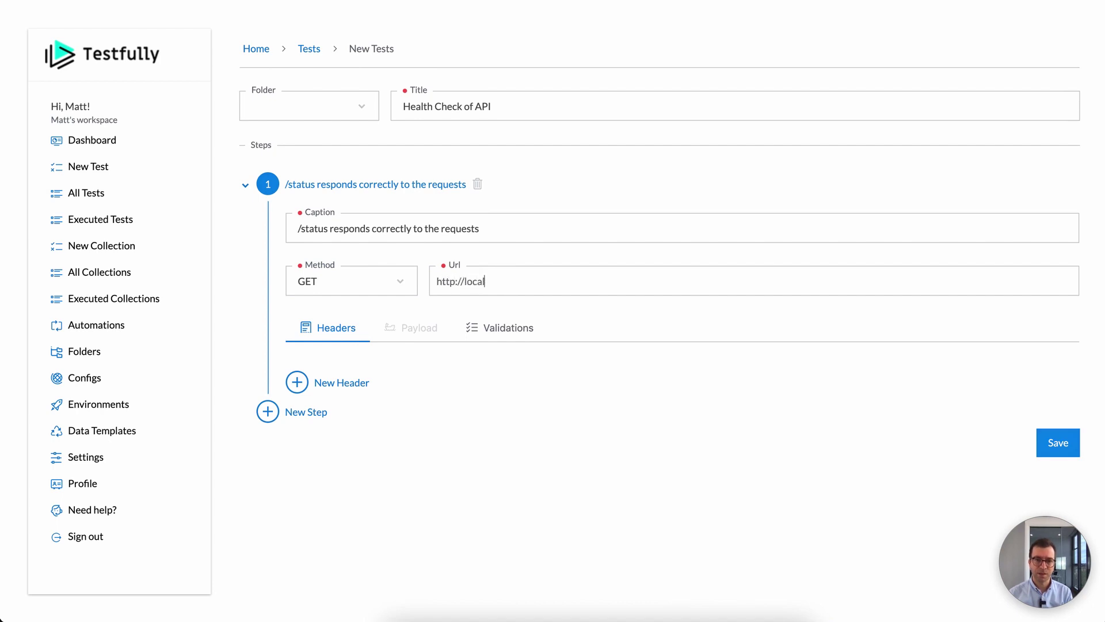
{"action": "type", "text": "host:2020/status"}
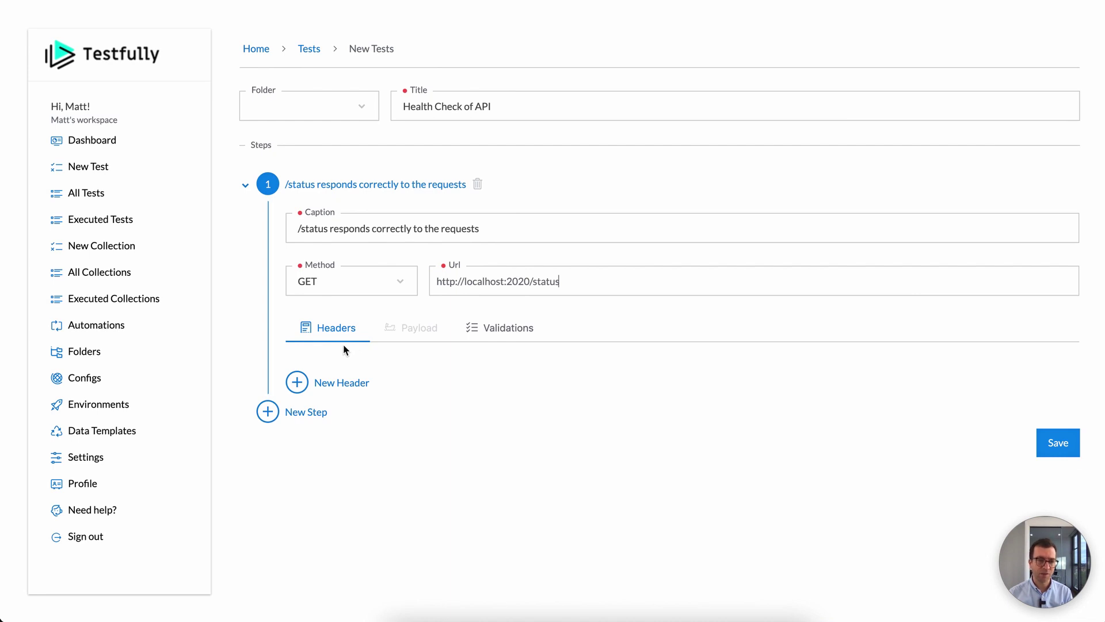
Step: Add three empty request header rows, then remove all three again
{"action": "left_click", "coordinate": [343, 384]}
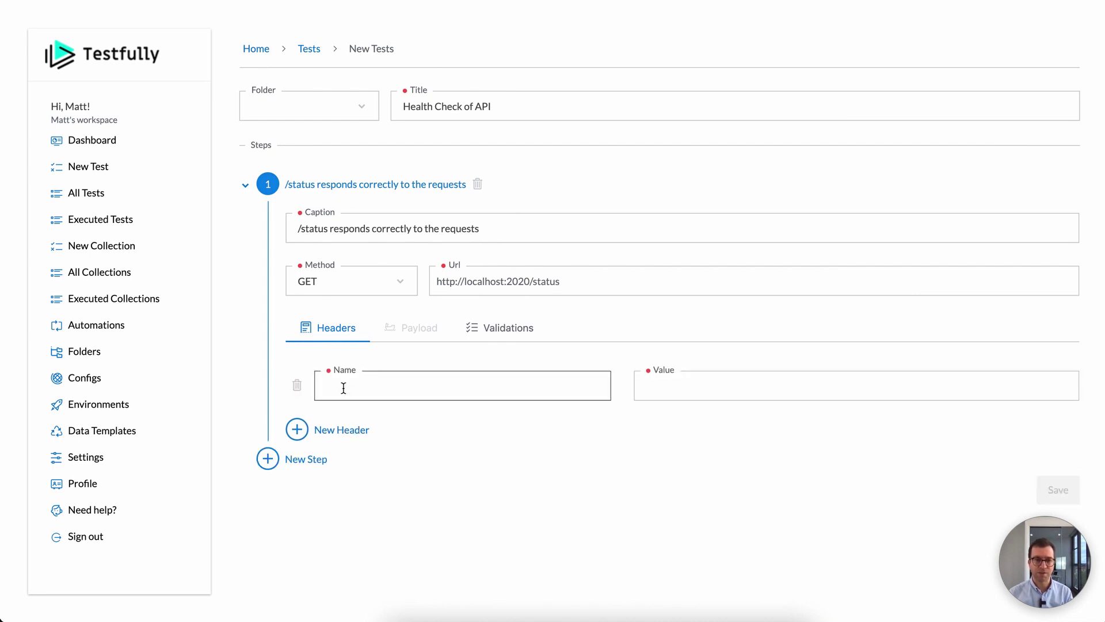
{"action": "left_click", "coordinate": [338, 436]}
{"action": "left_click", "coordinate": [340, 492]}
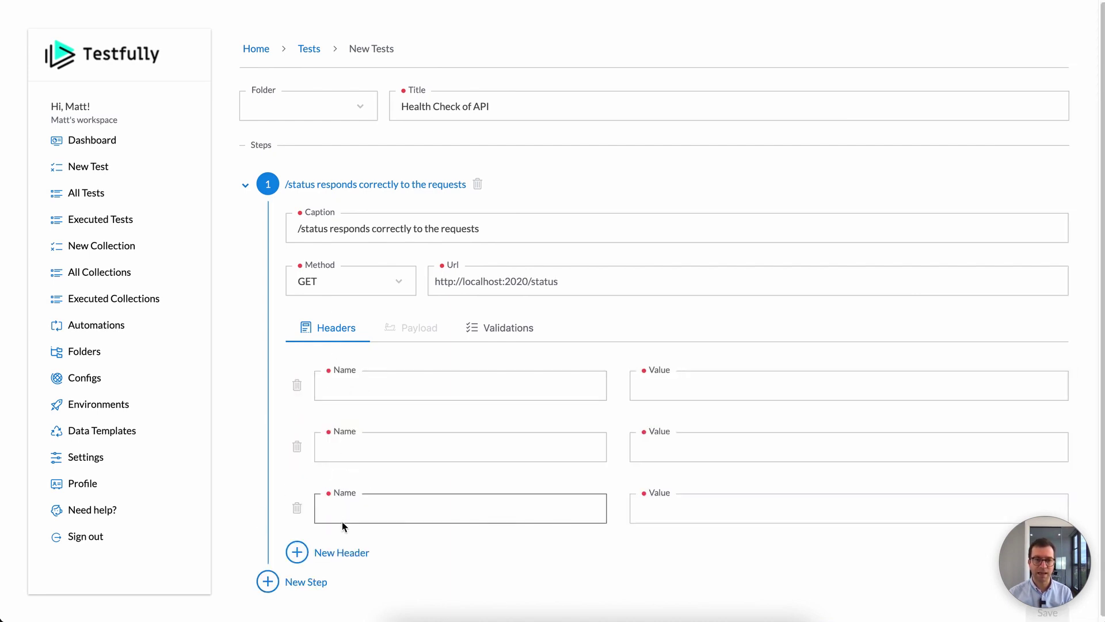
{"action": "left_click", "coordinate": [297, 508]}
{"action": "left_click", "coordinate": [297, 447]}
{"action": "left_click", "coordinate": [297, 385]}
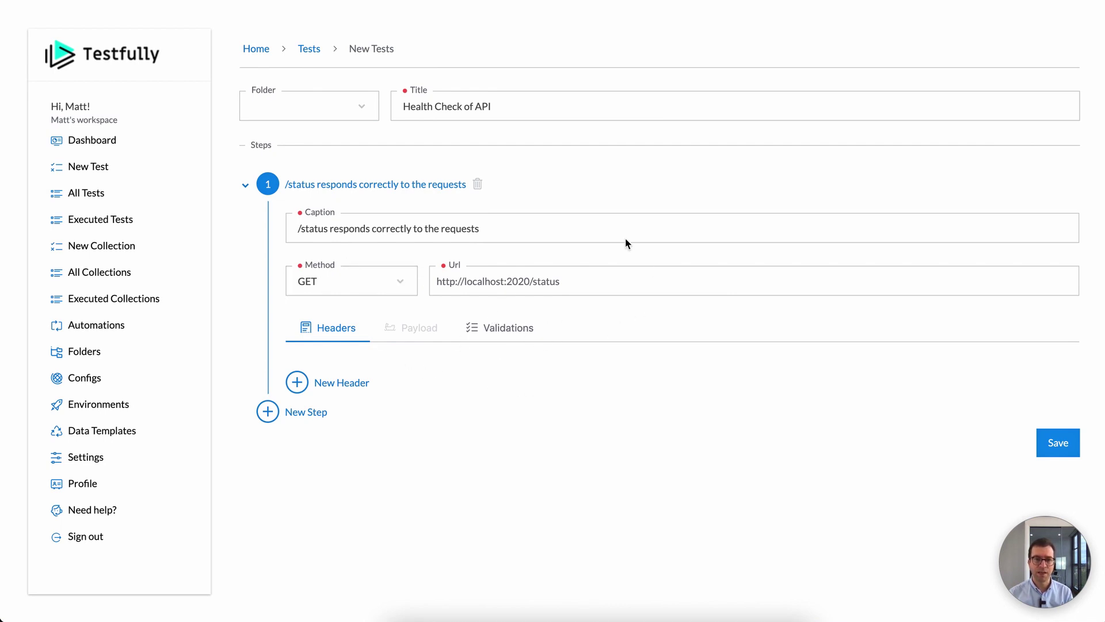
Step: In the step's validations, expect a 200 OK response code within 100 milliseconds
{"action": "left_click", "coordinate": [505, 332]}
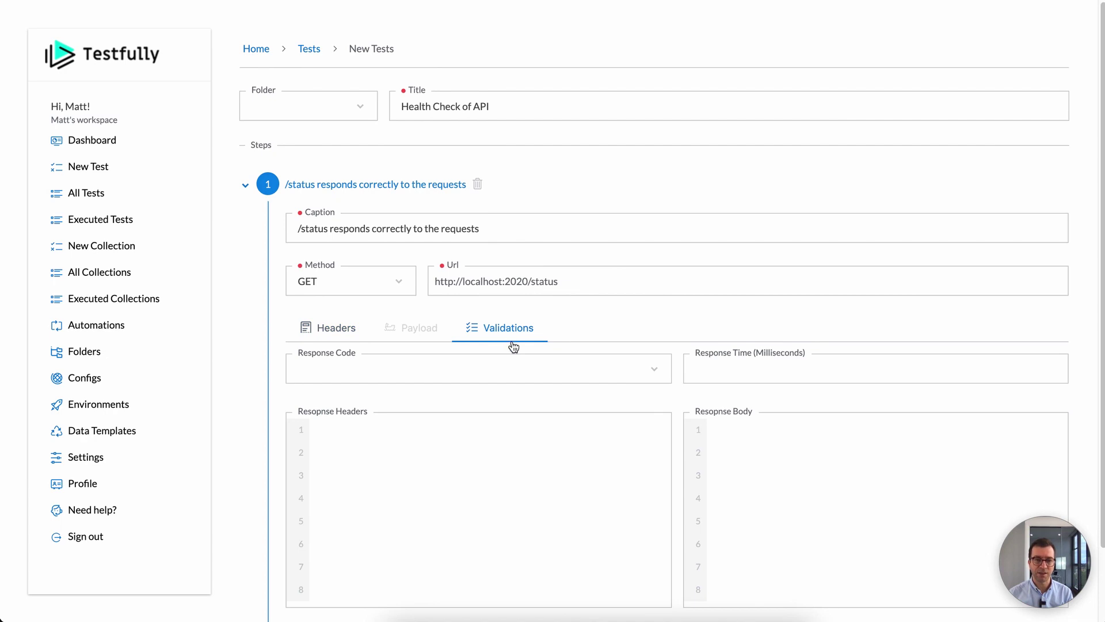
{"action": "scroll", "coordinate": [513, 345], "scroll_direction": "down", "scroll_amount": 2}
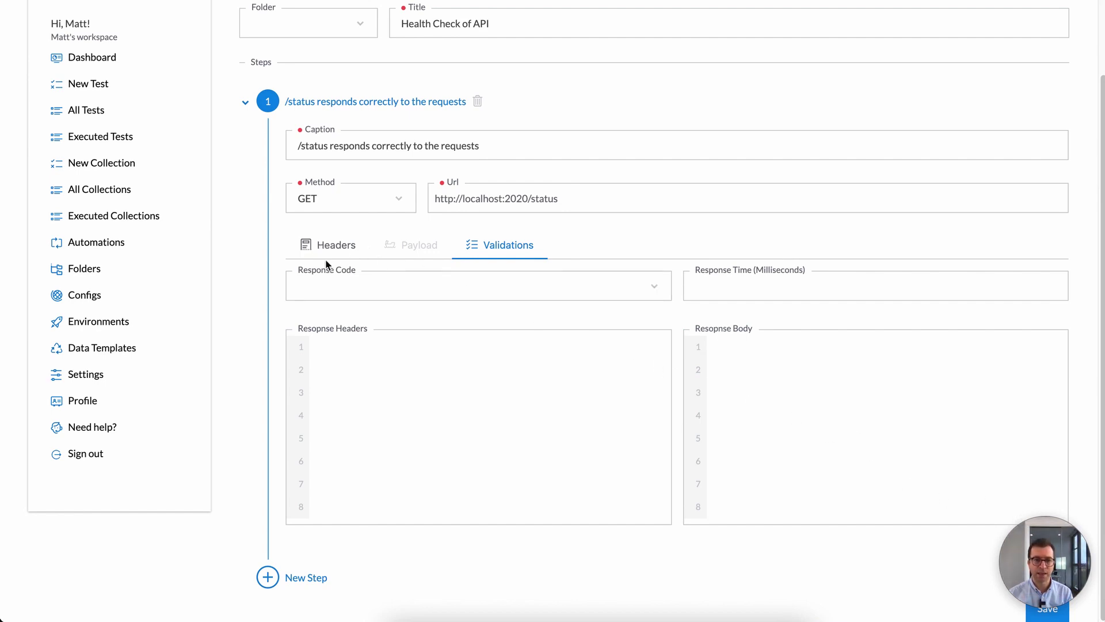
{"action": "left_click", "coordinate": [357, 288]}
{"action": "left_click", "coordinate": [367, 331]}
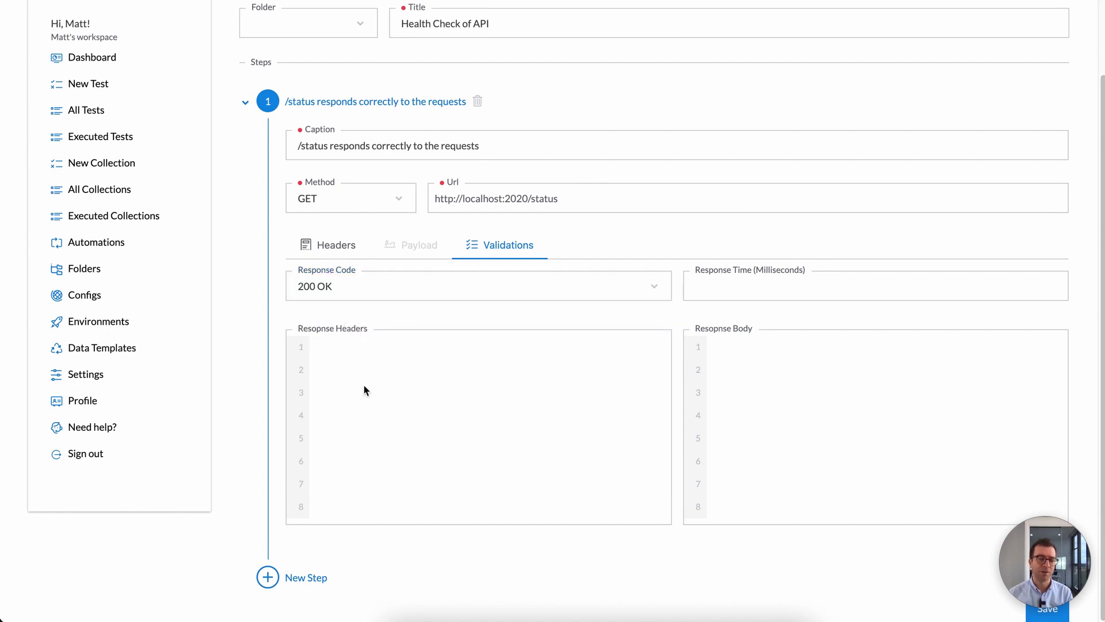
{"action": "left_click", "coordinate": [724, 289]}
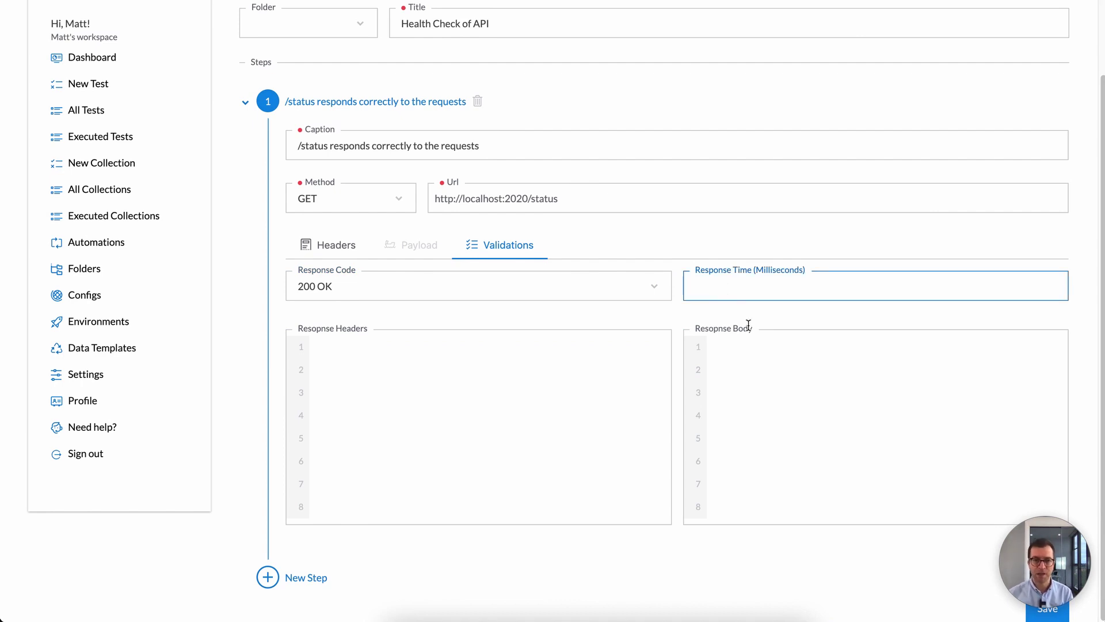
{"action": "type", "text": "200"}
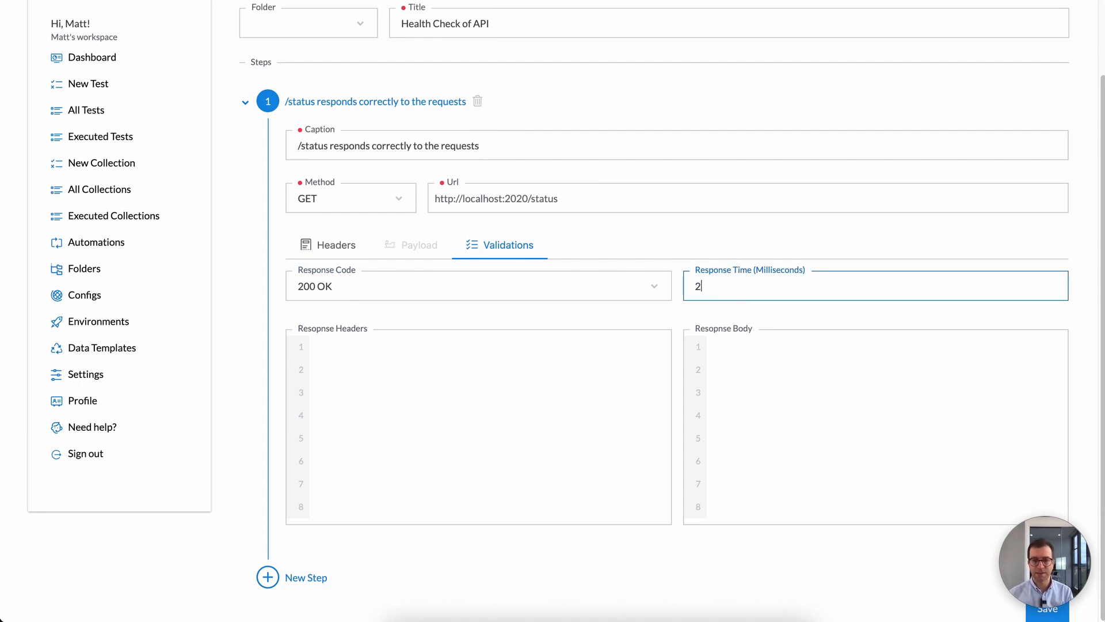
{"action": "key", "text": "BackSpace"}
{"action": "key", "text": "BackSpace"}
{"action": "key", "text": "BackSpace"}
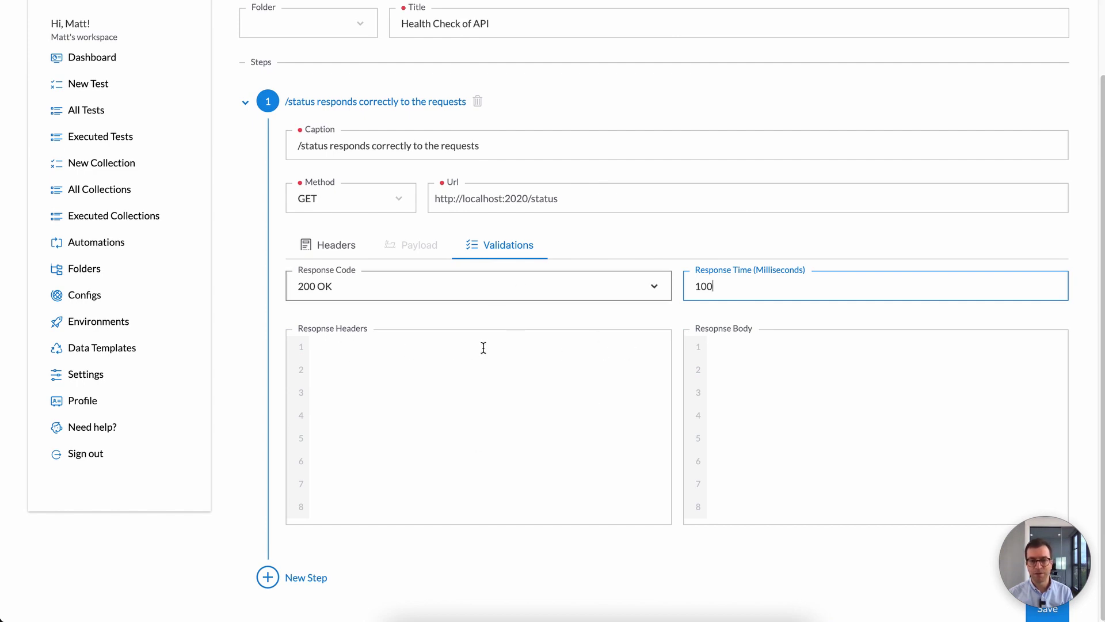
Step: Enter the expected response body {"ok": true}
{"action": "left_click", "coordinate": [763, 344]}
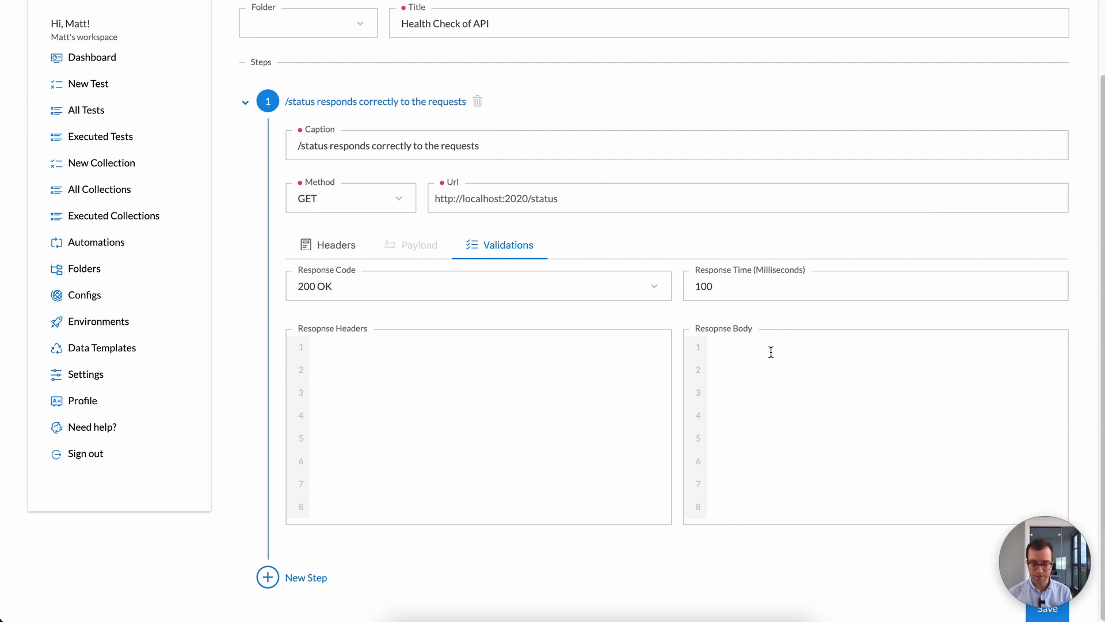
{"action": "type", "text": "{"}
{"action": "key", "text": "Return"}
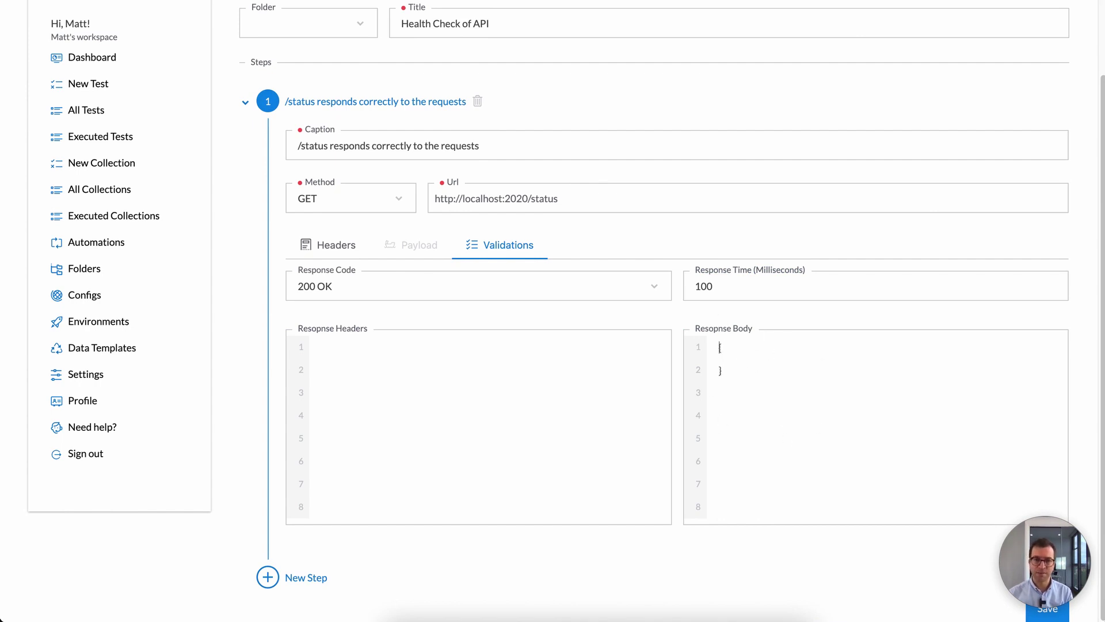
{"action": "type", "text": "\"ok\": true"}
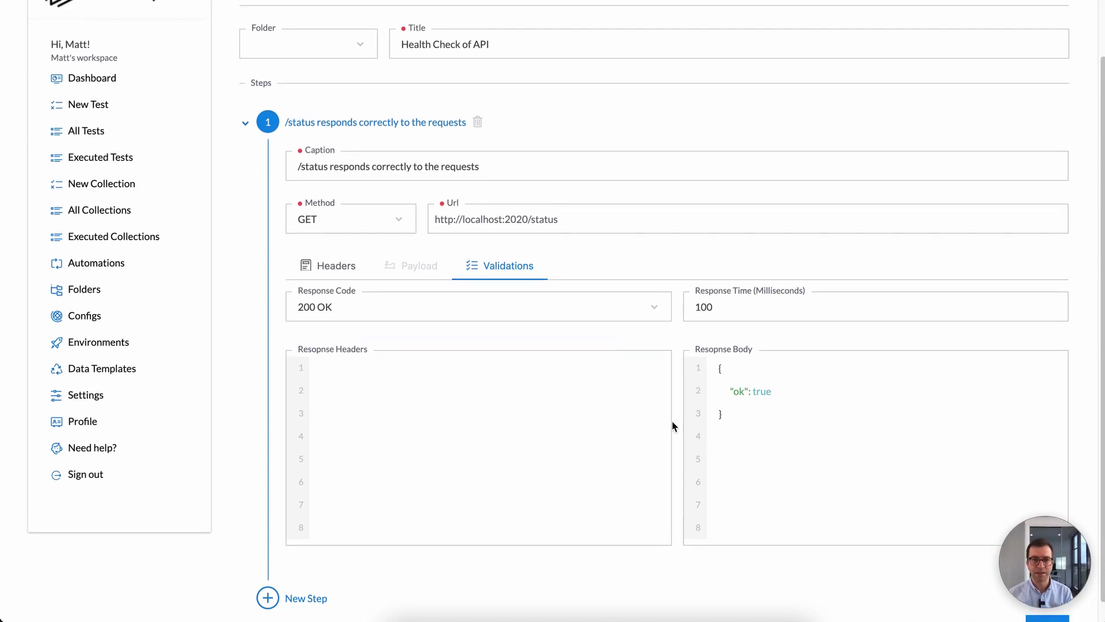
Step: Save the test and reopen Health Check of API from the tests list
{"action": "left_click", "coordinate": [1062, 612]}
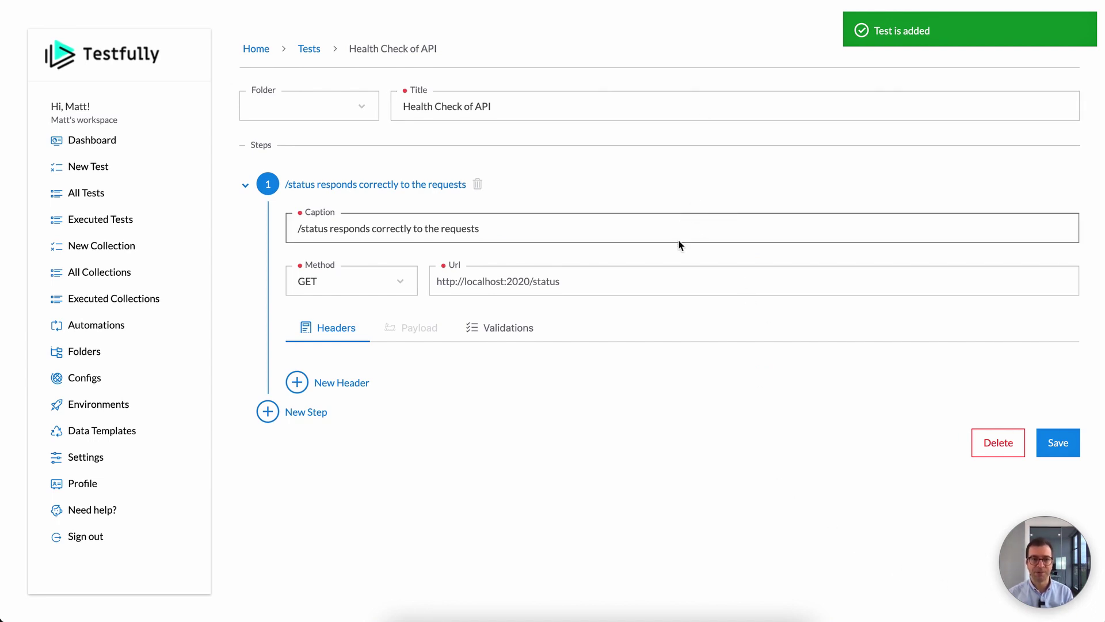
{"action": "left_click", "coordinate": [153, 199]}
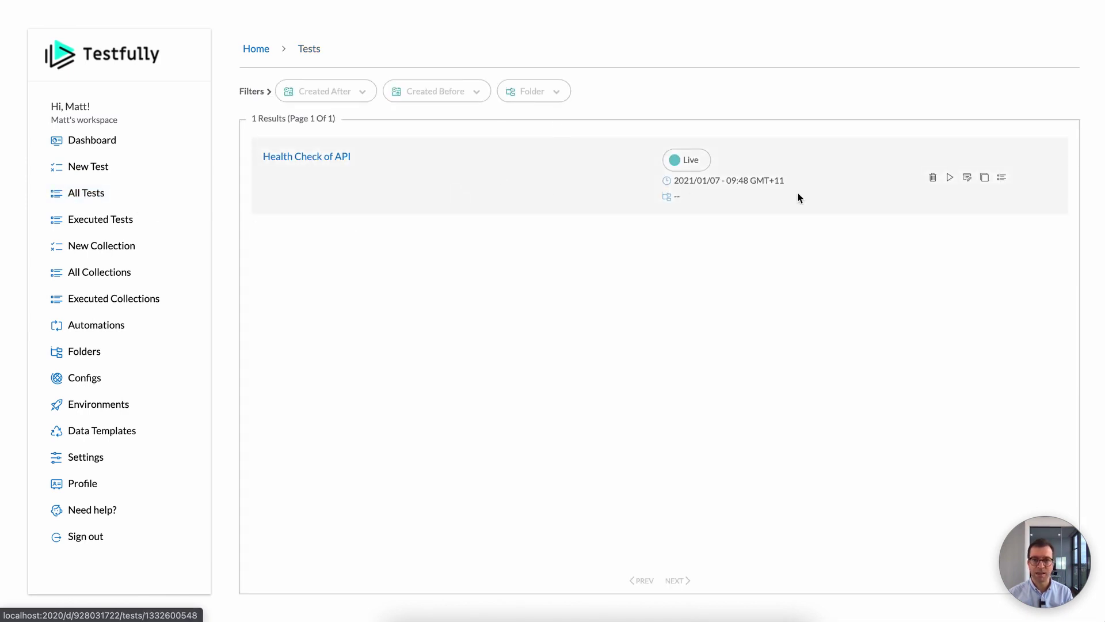
{"action": "left_click", "coordinate": [338, 153]}
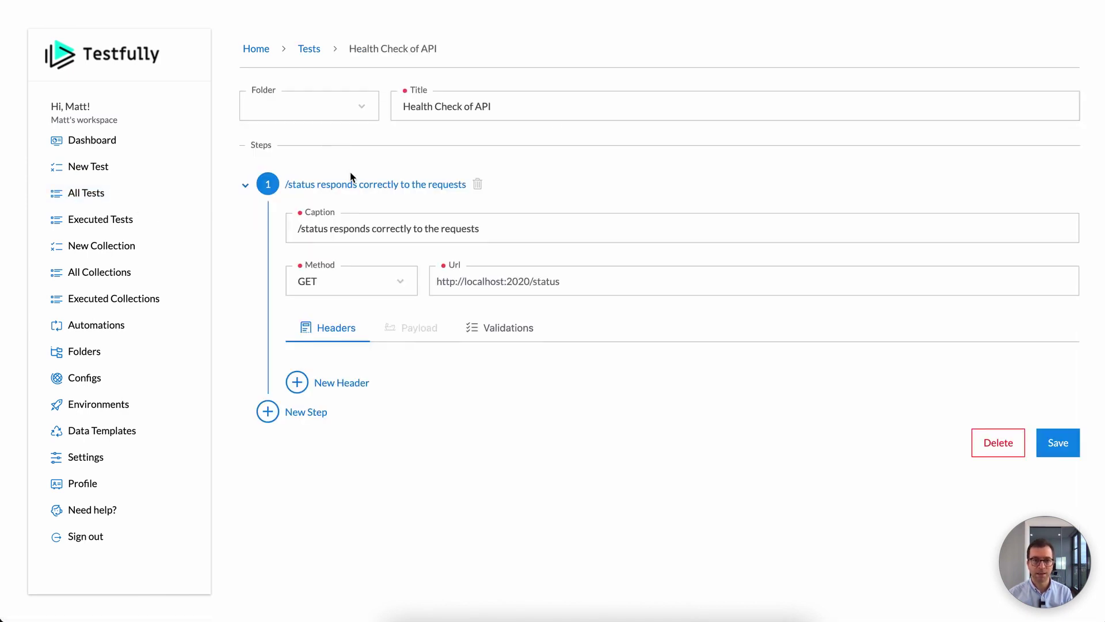
Step: Change the response-time limit from 100 to 150 milliseconds and save the test
{"action": "left_click", "coordinate": [514, 331]}
{"action": "left_click", "coordinate": [719, 369]}
{"action": "left_click", "coordinate": [706, 369]}
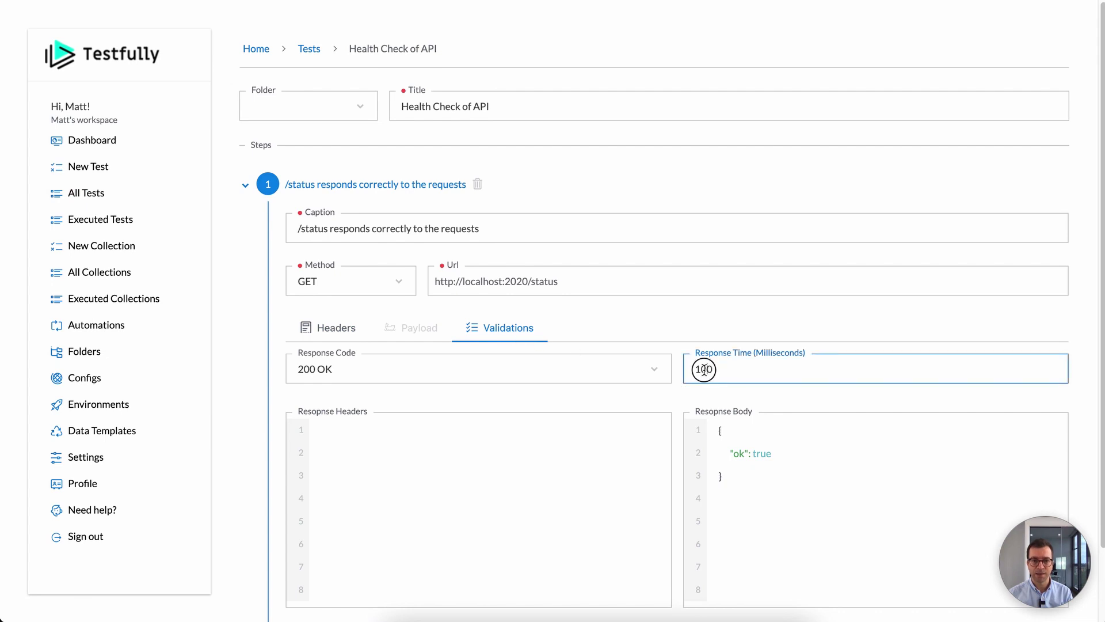
{"action": "key", "text": "BackSpace"}
{"action": "scroll", "coordinate": [836, 422], "scroll_direction": "down", "scroll_amount": 3}
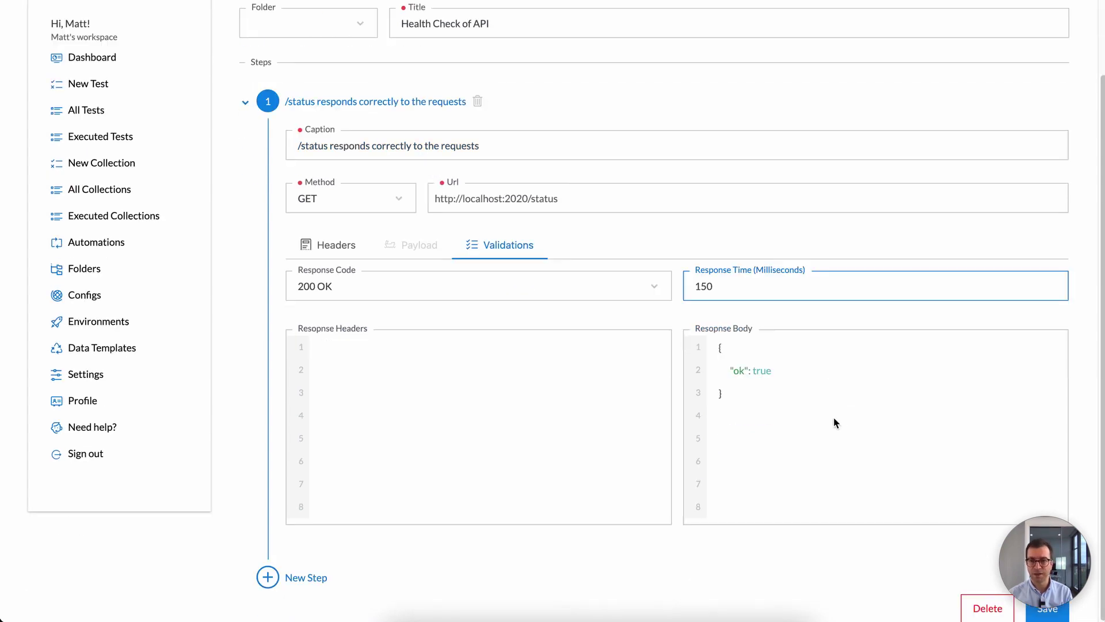
{"action": "left_click", "coordinate": [1052, 615]}
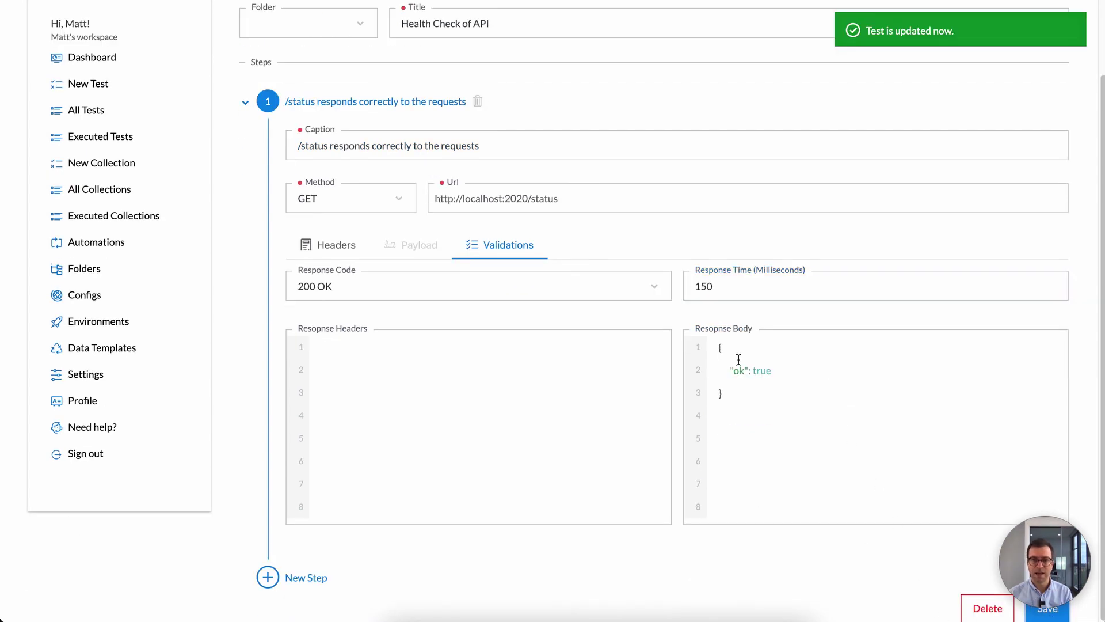
{"action": "scroll", "coordinate": [748, 334], "scroll_direction": "up", "scroll_amount": 3}
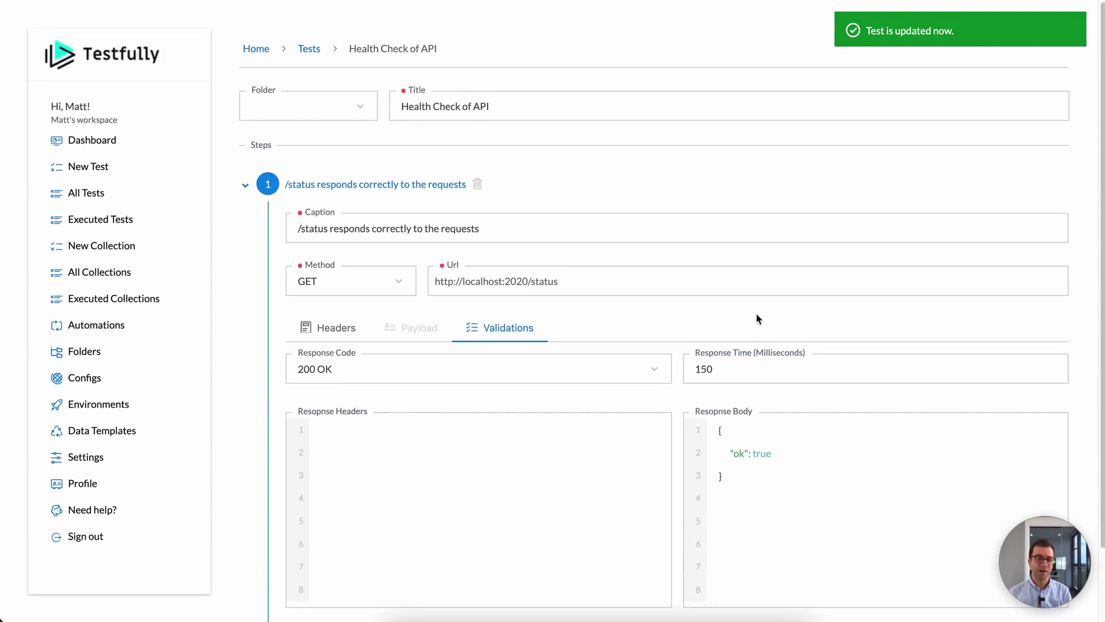
{"action": "scroll", "coordinate": [757, 315], "scroll_direction": "down", "scroll_amount": 1}
{"action": "scroll", "coordinate": [757, 315], "scroll_direction": "up", "scroll_amount": 1}
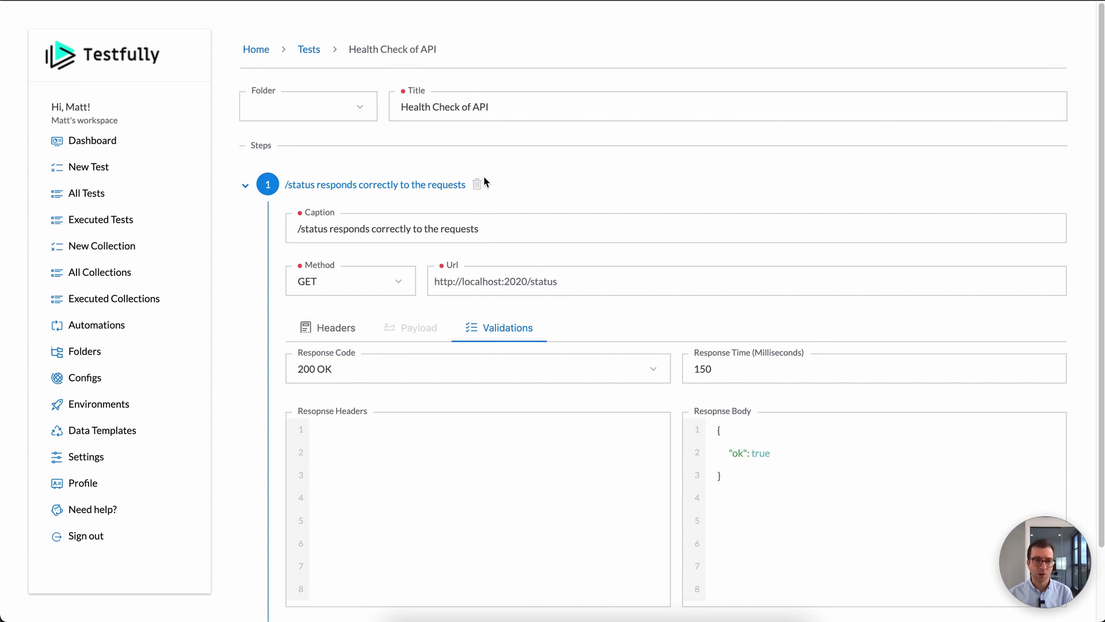
Step: Try to run Health Check of API, find the environment list empty, and cancel
{"action": "left_click", "coordinate": [104, 191]}
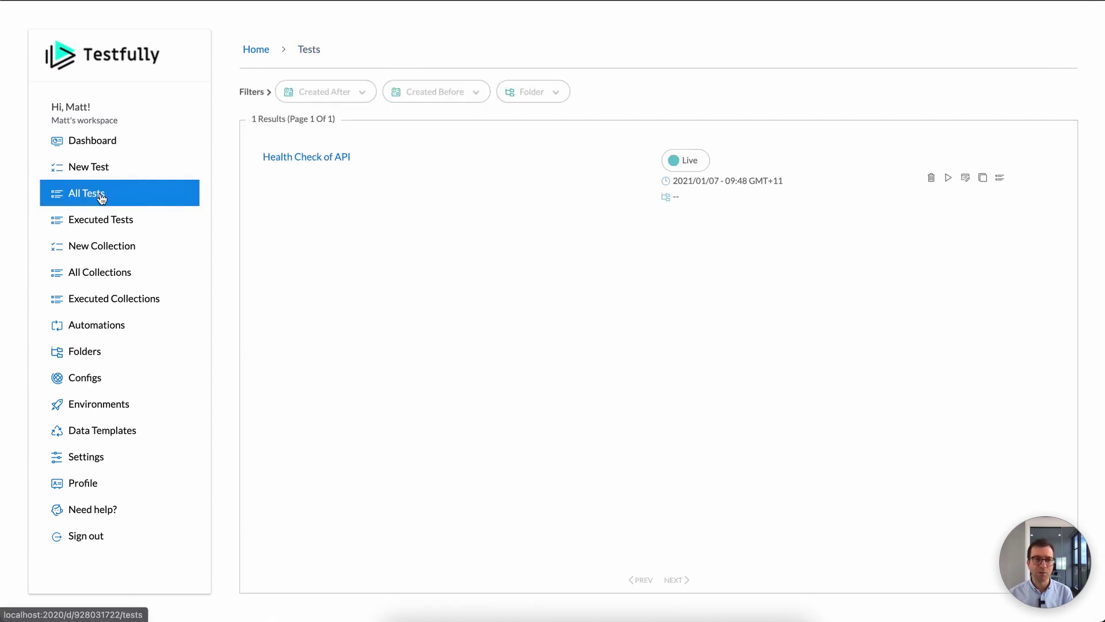
{"action": "left_click", "coordinate": [948, 179]}
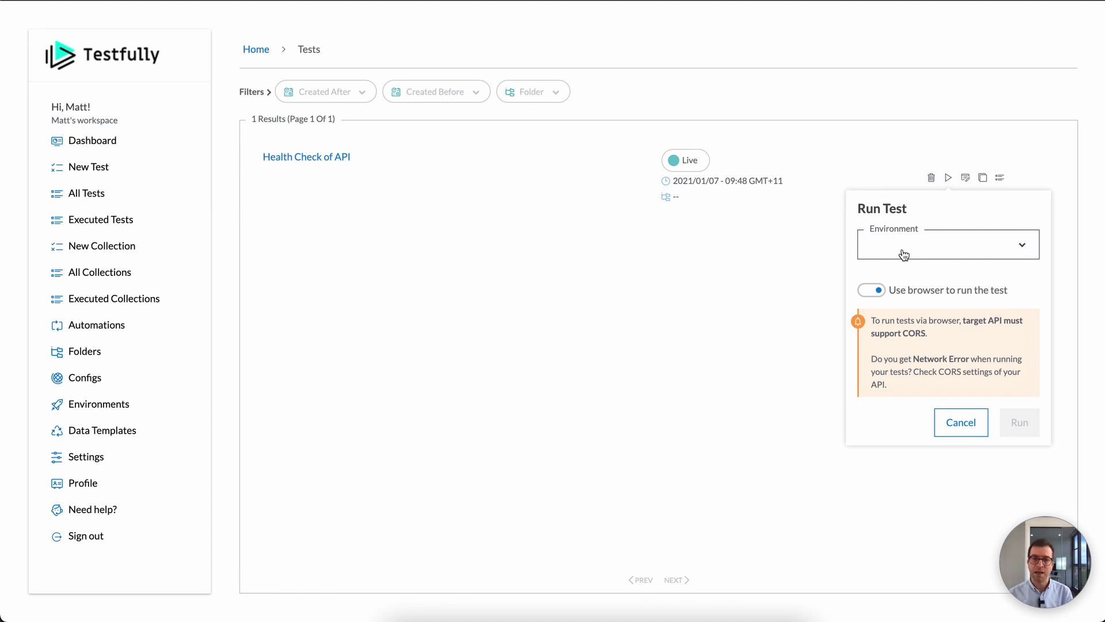
{"action": "left_click", "coordinate": [930, 251]}
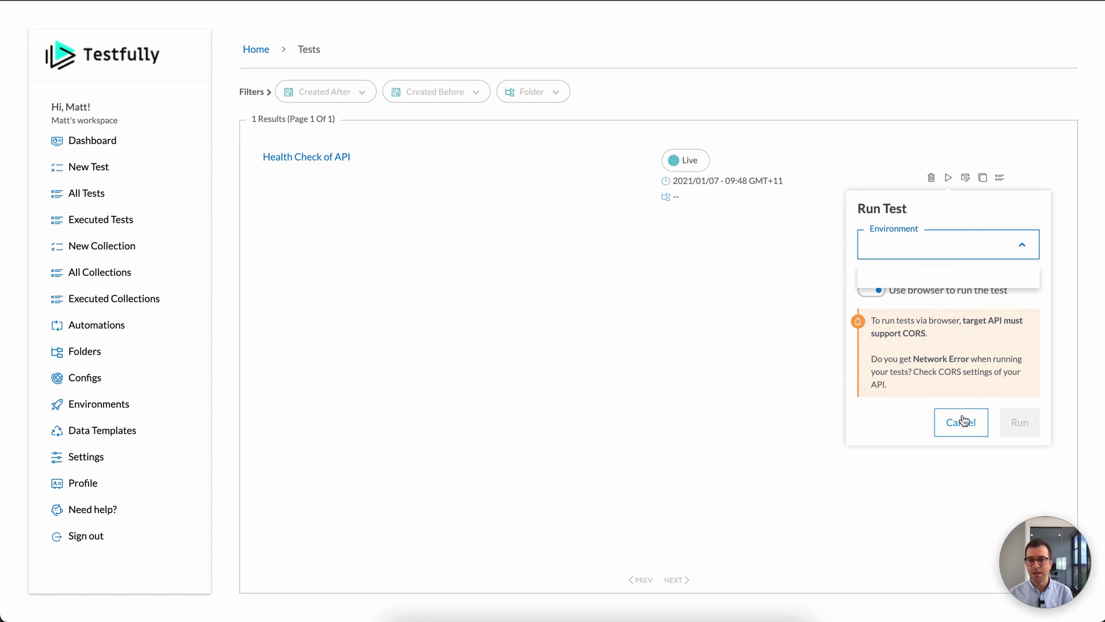
{"action": "left_click", "coordinate": [912, 232]}
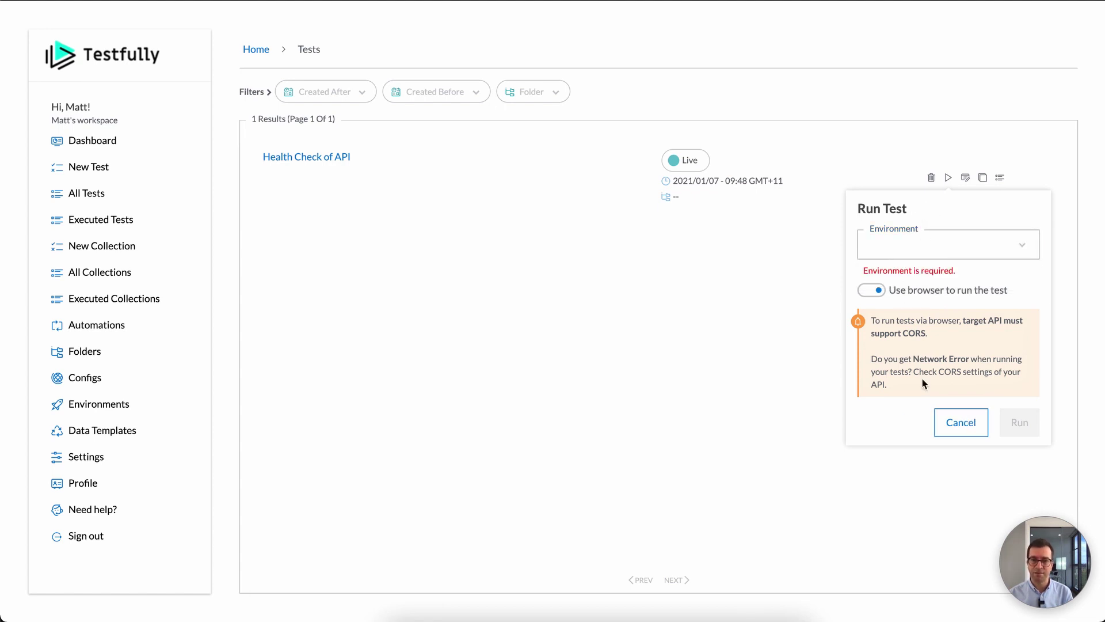
{"action": "left_click", "coordinate": [960, 426]}
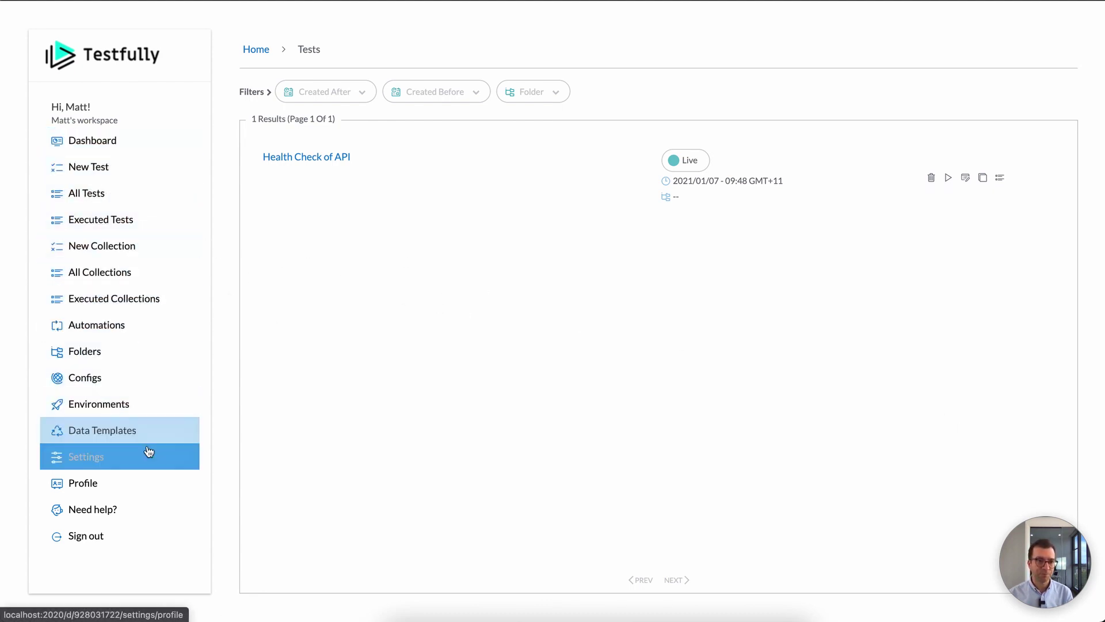
{"action": "left_click", "coordinate": [143, 403]}
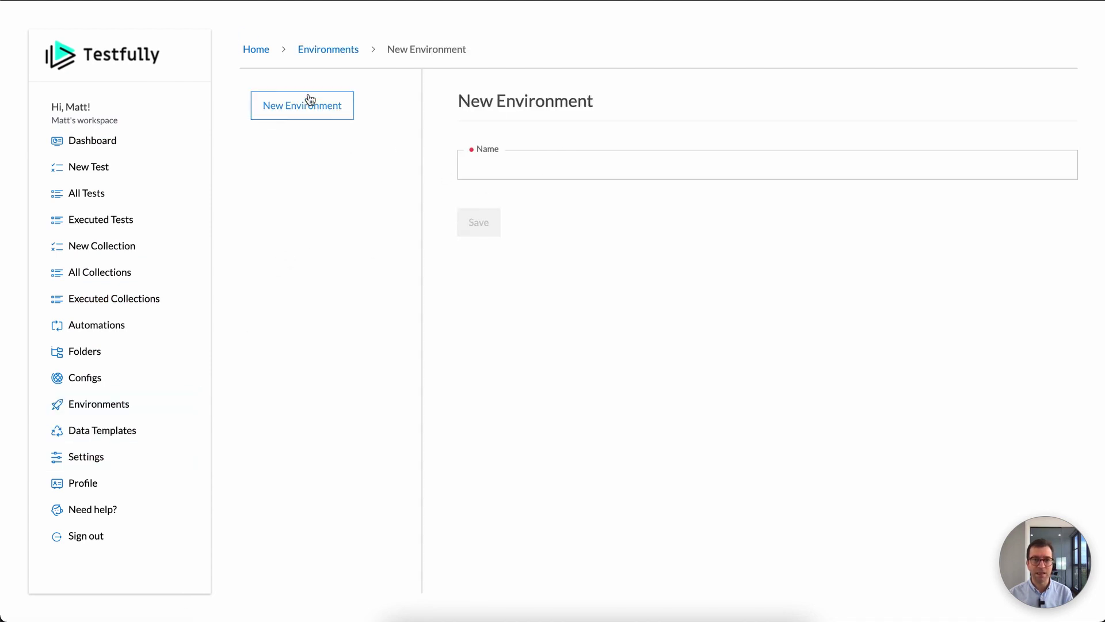
Step: Create an environment for the user's laptop and a second one named Staging
{"action": "left_click", "coordinate": [575, 168]}
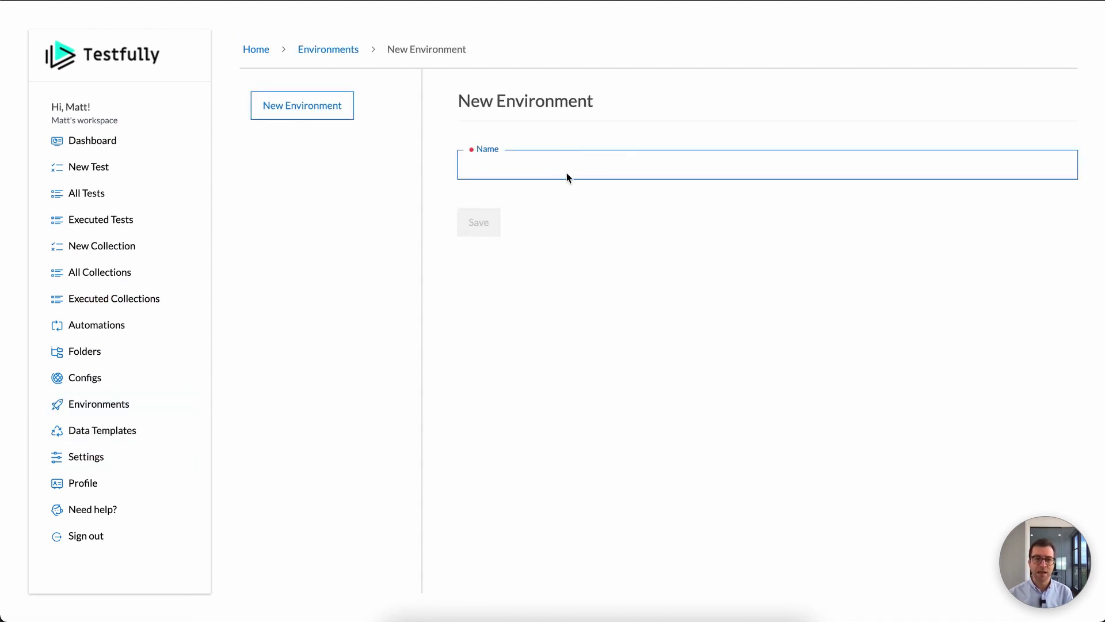
{"action": "type", "text": "Matt's"}
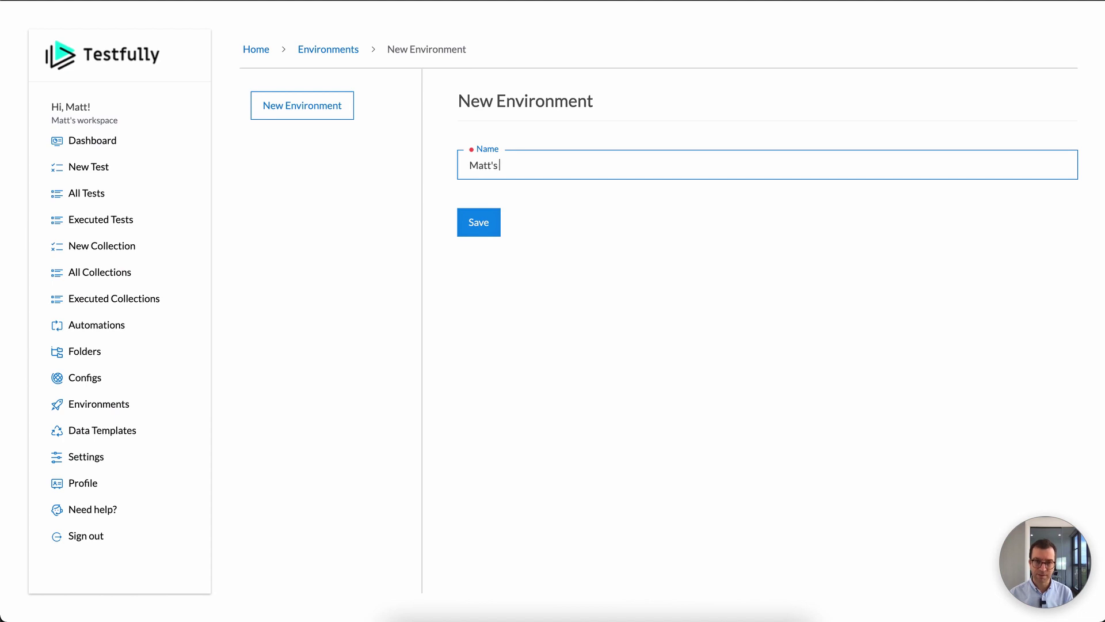
{"action": "type", "text": " Laptop"}
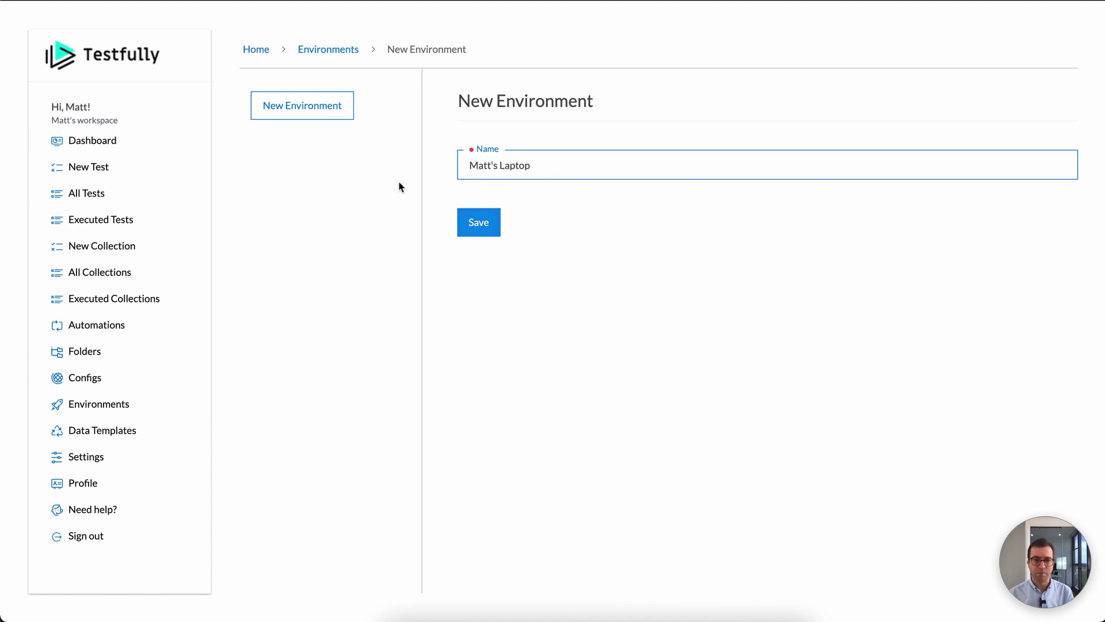
{"action": "left_click", "coordinate": [488, 231]}
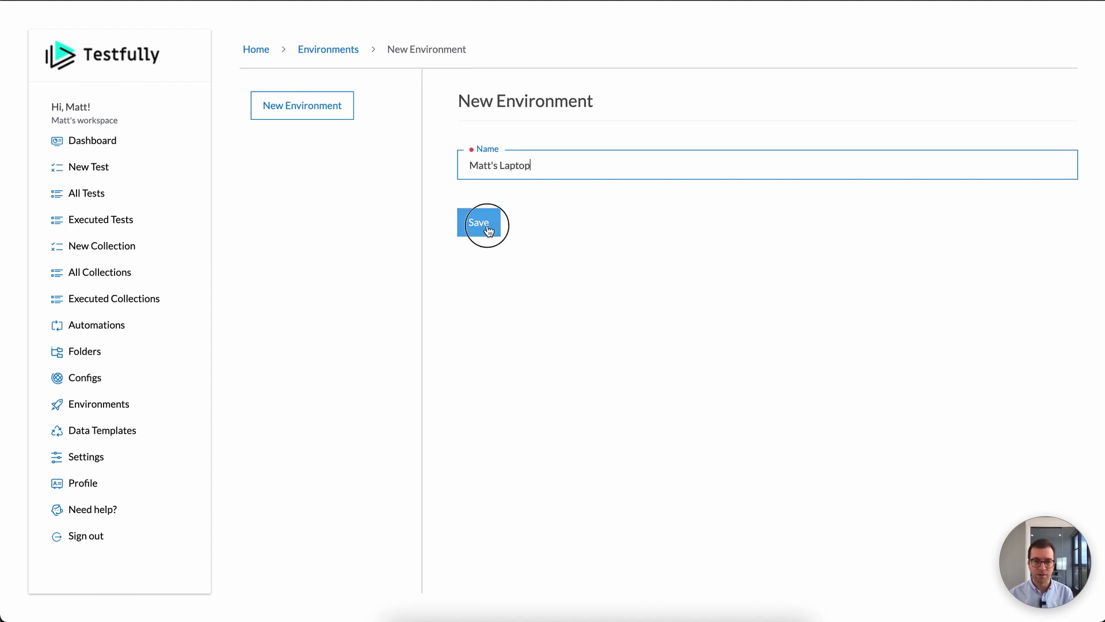
{"action": "left_click", "coordinate": [311, 114]}
{"action": "left_click", "coordinate": [526, 165]}
{"action": "type", "text": "Staging"}
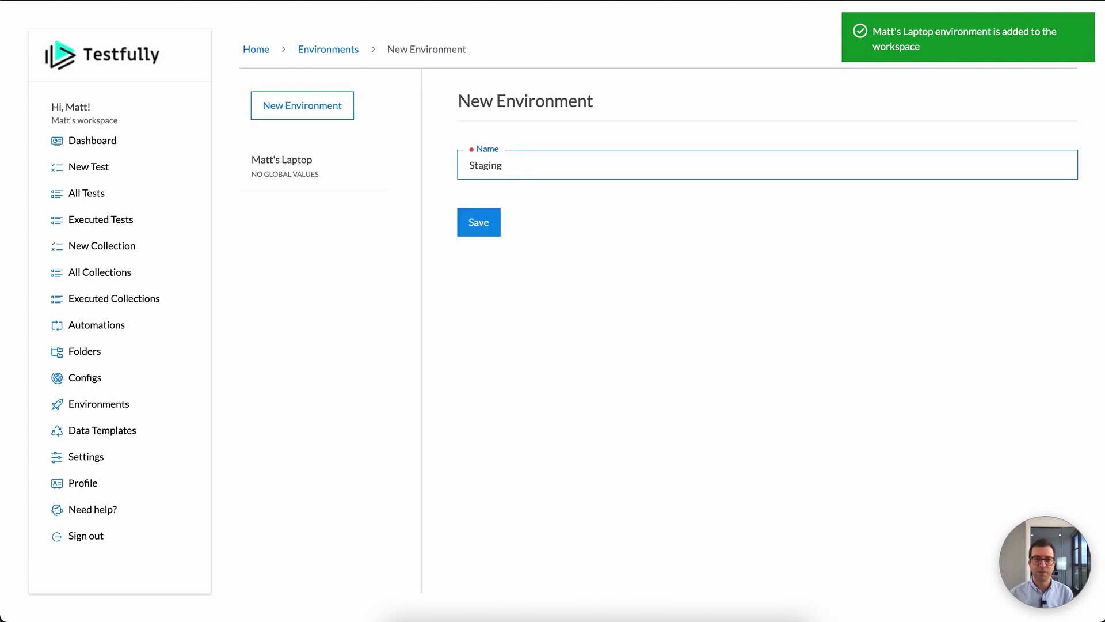
{"action": "left_click", "coordinate": [490, 222]}
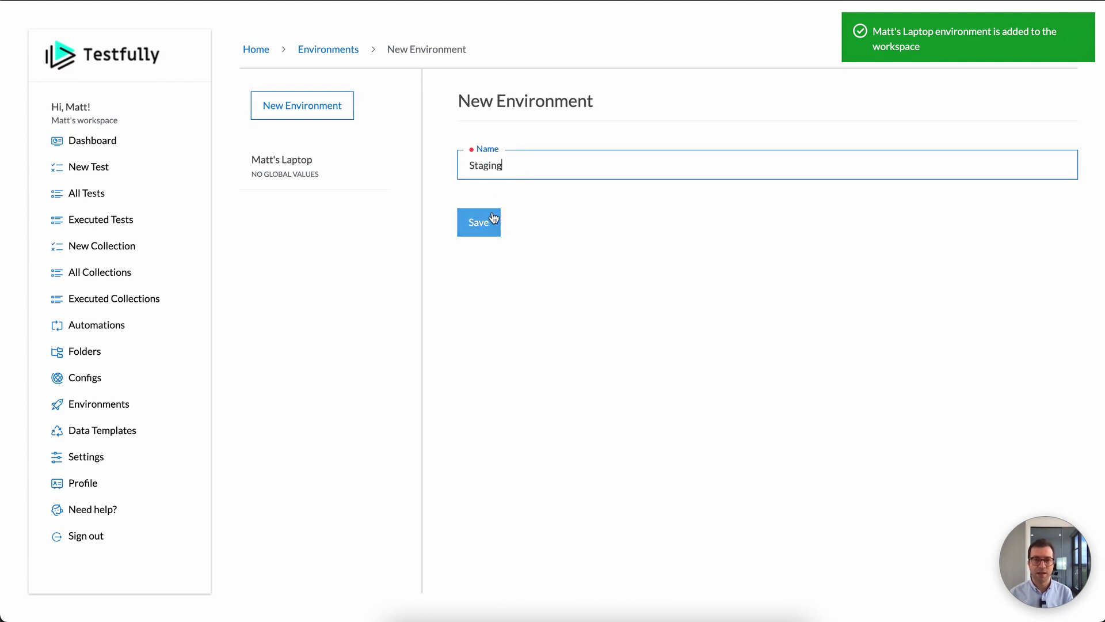
Step: Add a Production environment and go back to the tests list
{"action": "left_click", "coordinate": [316, 109]}
{"action": "left_click", "coordinate": [547, 165]}
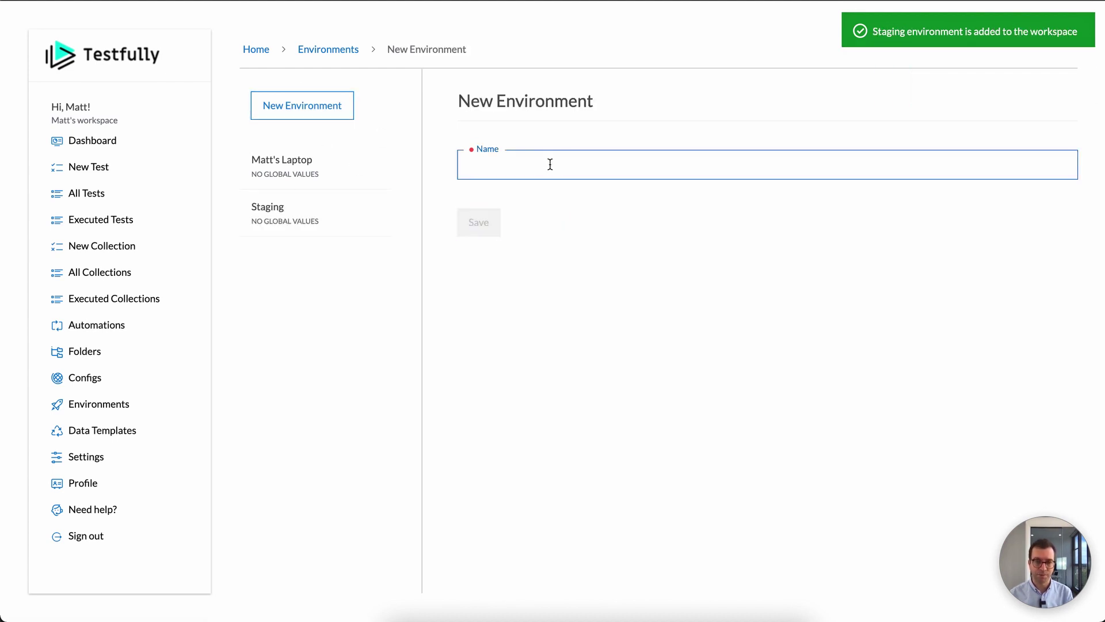
{"action": "type", "text": "Production"}
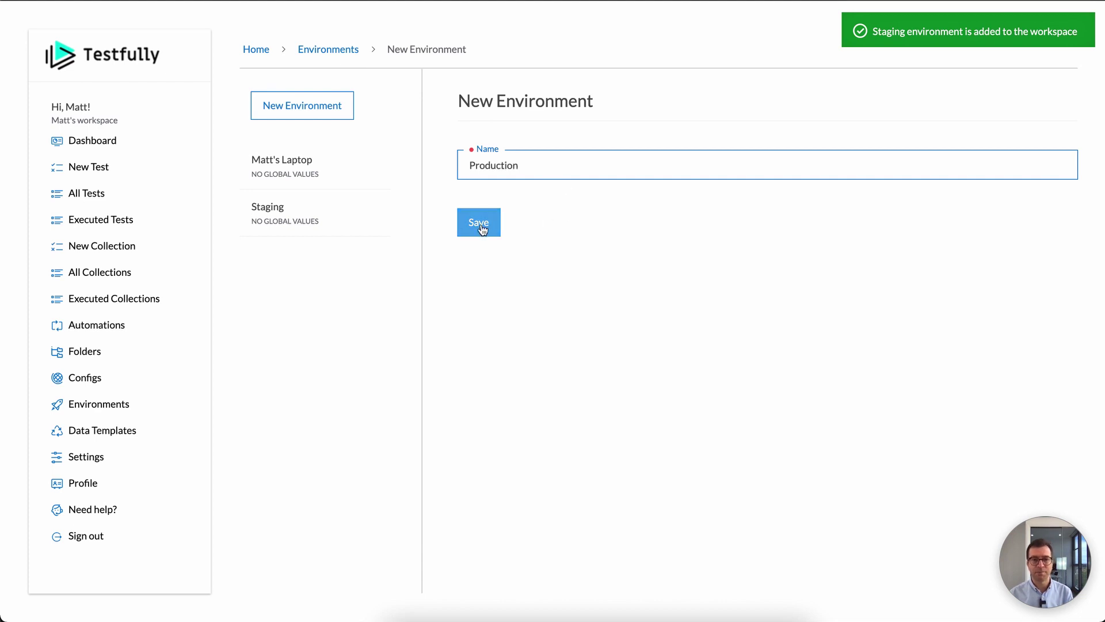
{"action": "left_click", "coordinate": [480, 222]}
{"action": "left_click", "coordinate": [117, 193]}
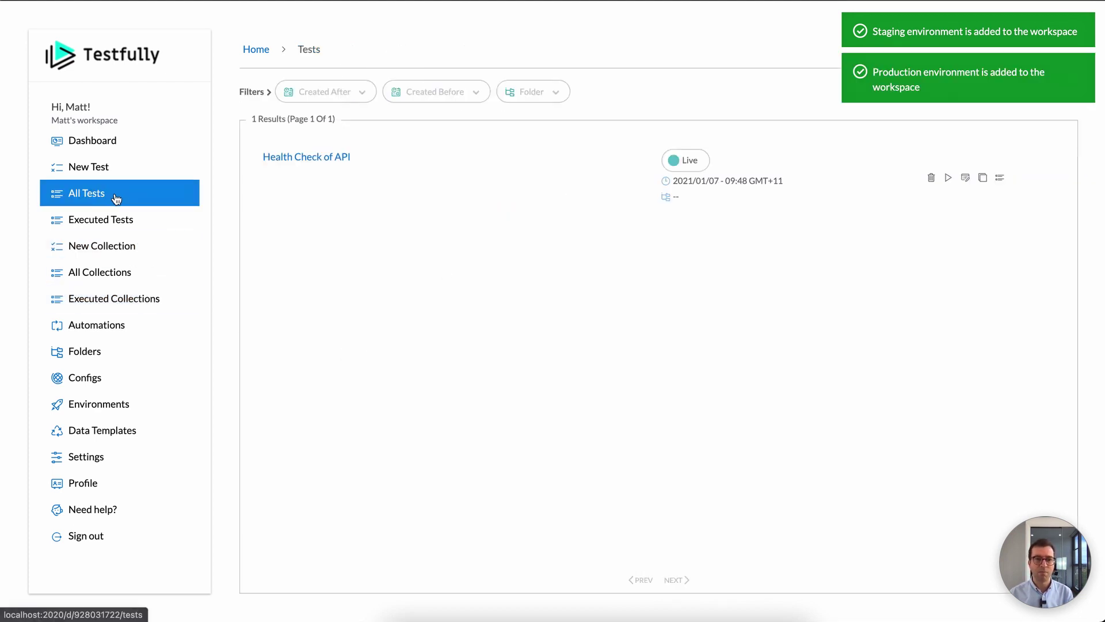
Step: Open the run options for Health Check of API and pick the laptop environment
{"action": "left_click", "coordinate": [948, 178]}
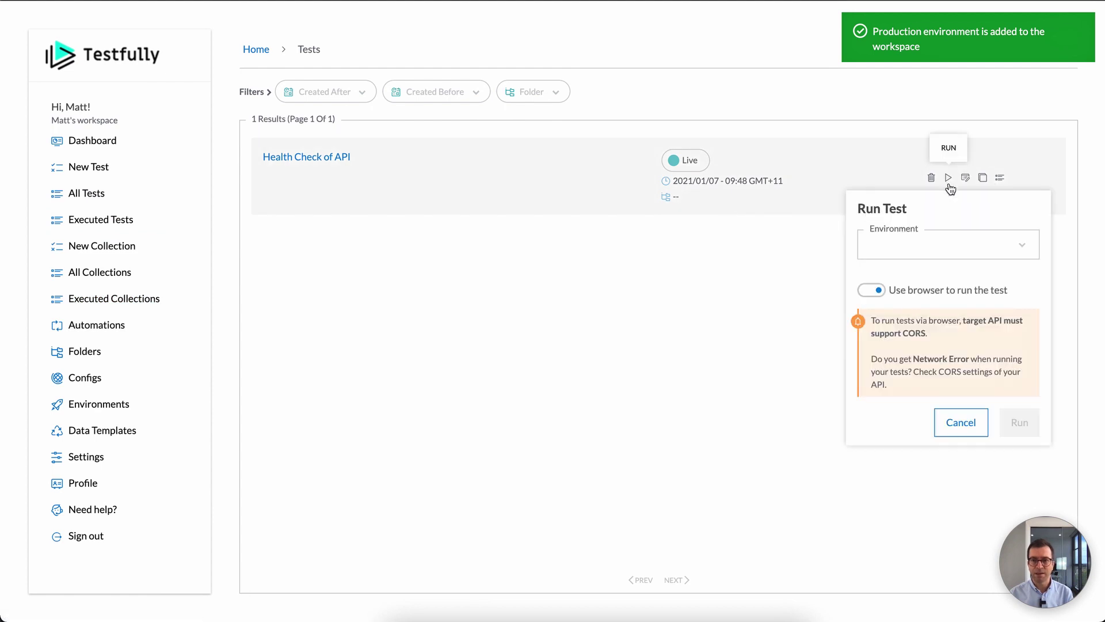
{"action": "left_click", "coordinate": [949, 244]}
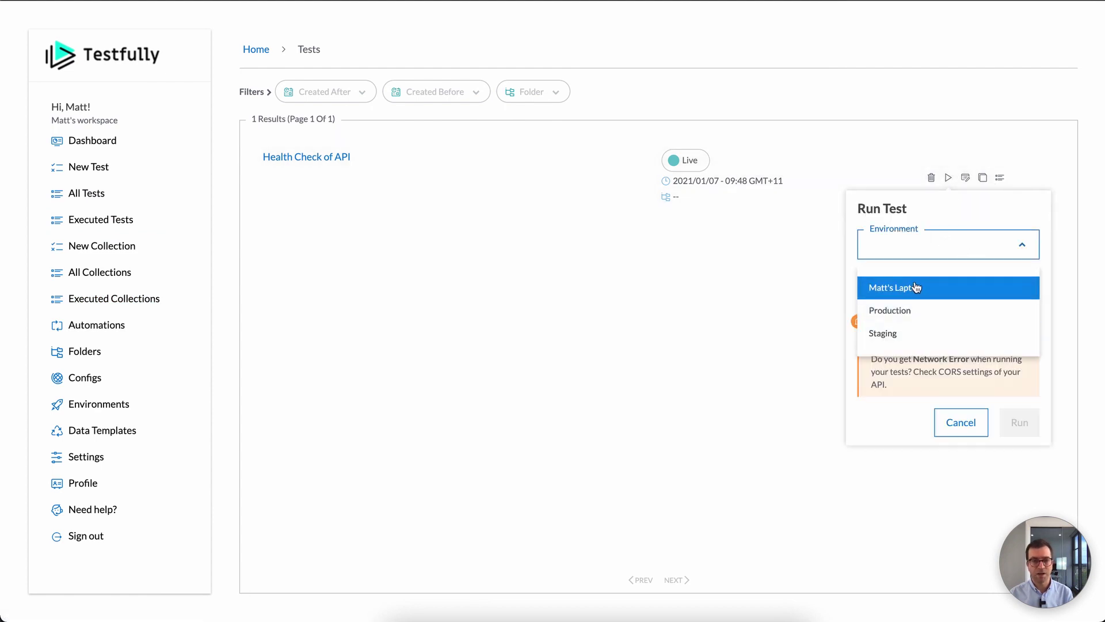
{"action": "left_click", "coordinate": [915, 286]}
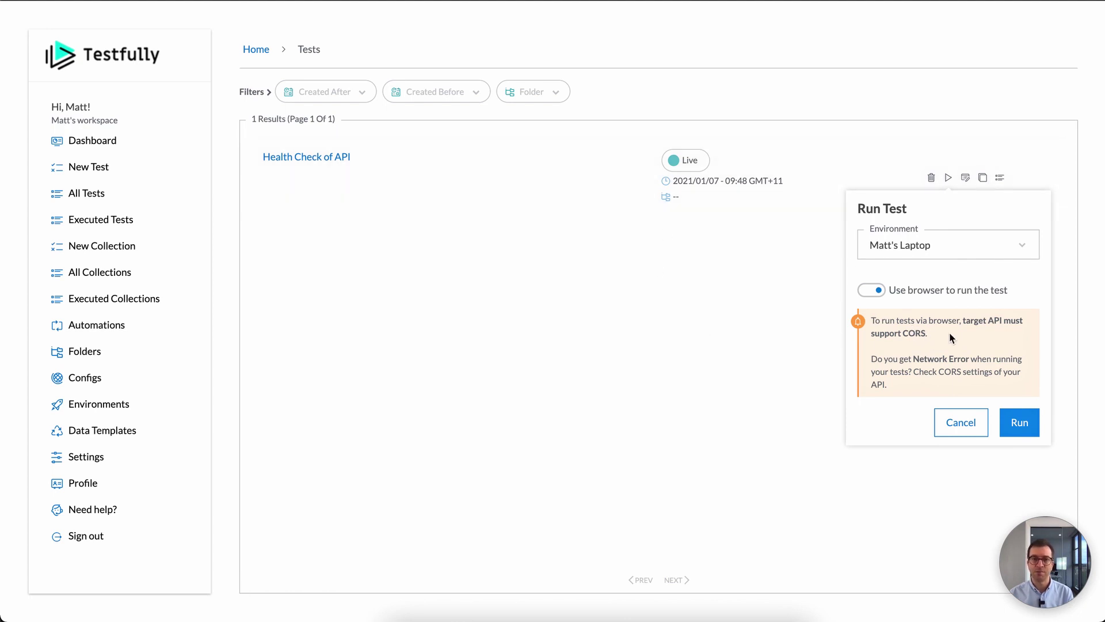
Step: Start the run on the laptop environment and scroll through the results report
{"action": "left_click", "coordinate": [1020, 426]}
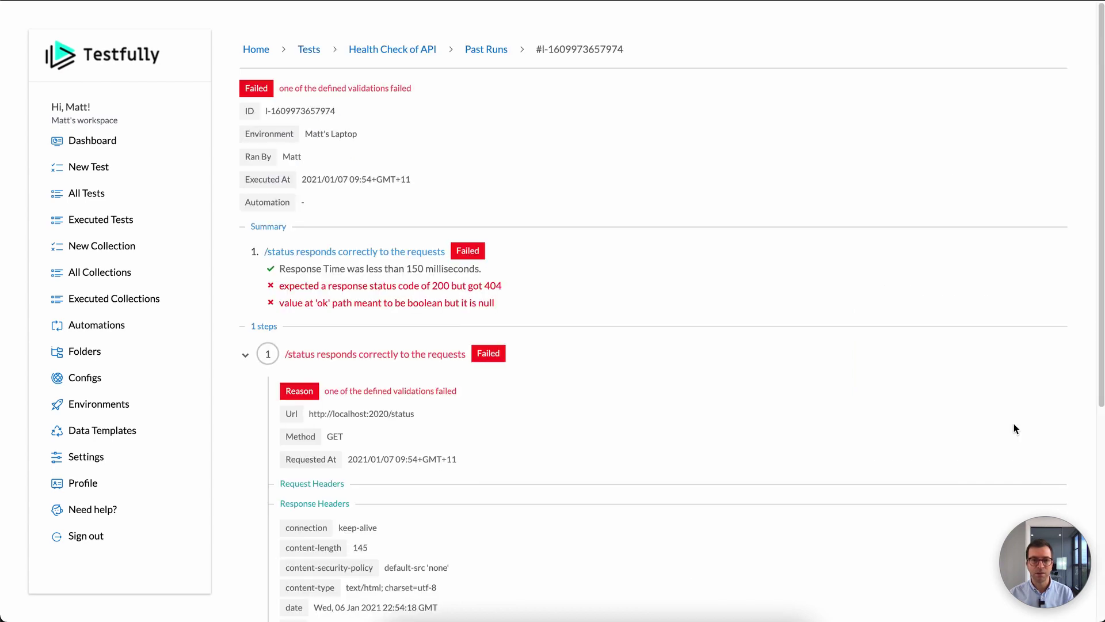
{"action": "scroll", "coordinate": [873, 385], "scroll_direction": "down", "scroll_amount": 4}
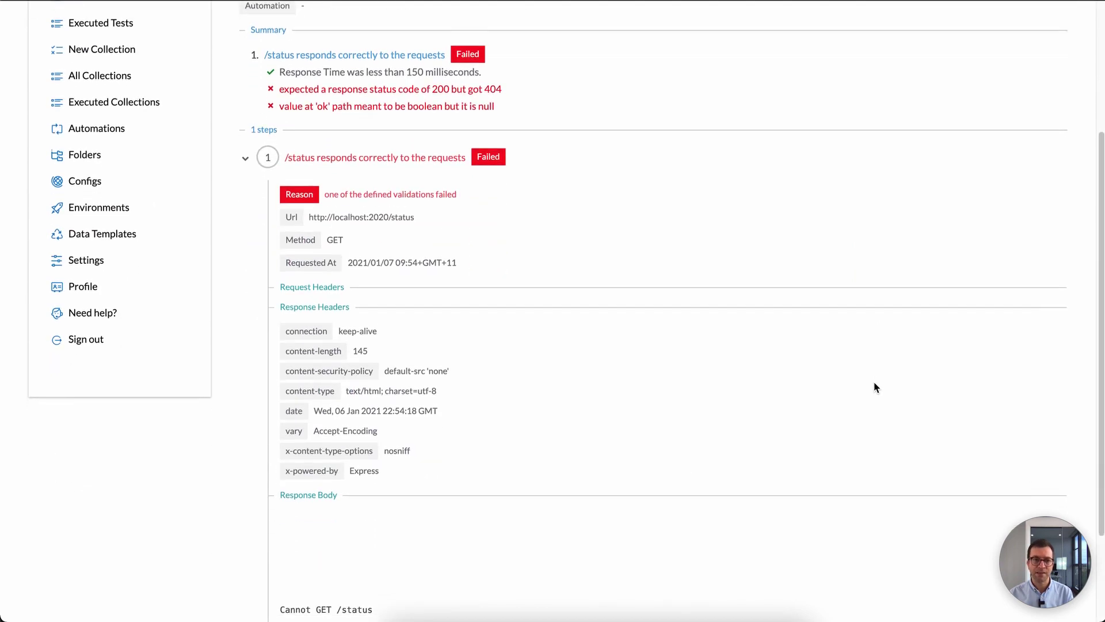
{"action": "scroll", "coordinate": [873, 385], "scroll_direction": "down", "scroll_amount": 2}
{"action": "scroll", "coordinate": [873, 385], "scroll_direction": "up", "scroll_amount": 3}
{"action": "scroll", "coordinate": [873, 385], "scroll_direction": "down", "scroll_amount": 3}
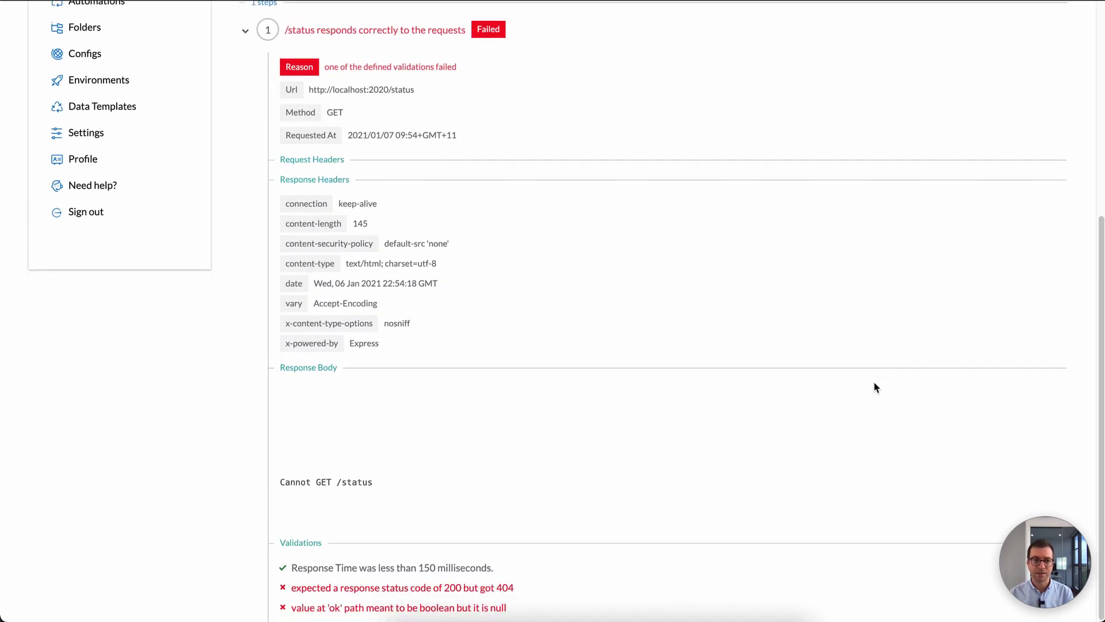
{"action": "scroll", "coordinate": [873, 385], "scroll_direction": "up", "scroll_amount": 5}
{"action": "scroll", "coordinate": [874, 381], "scroll_direction": "up", "scroll_amount": 2}
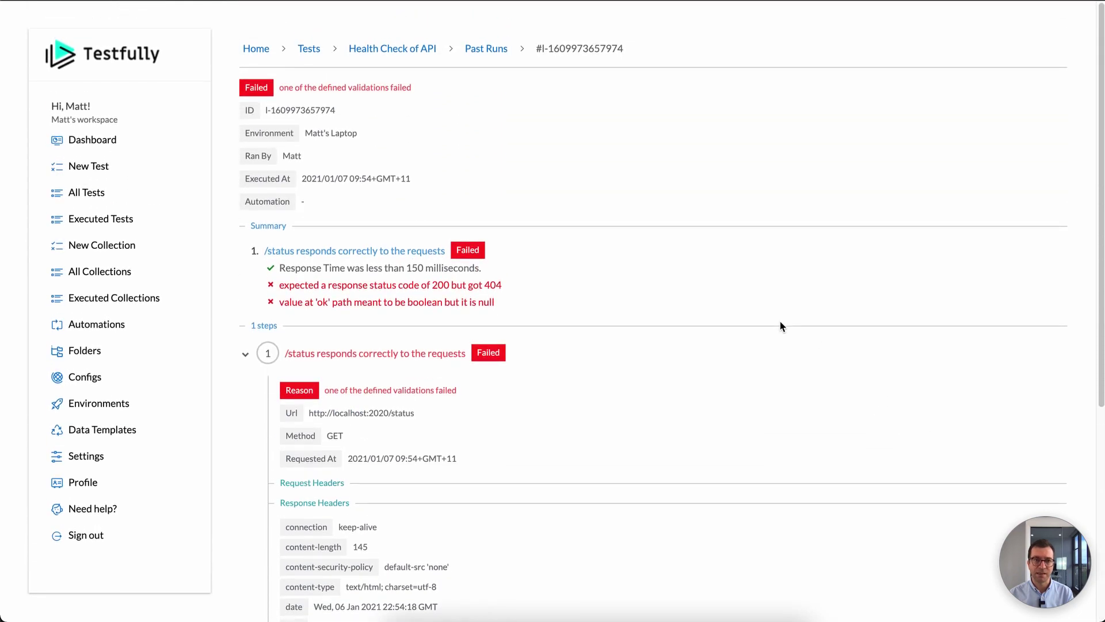
{"action": "scroll", "coordinate": [678, 300], "scroll_direction": "down", "scroll_amount": 3}
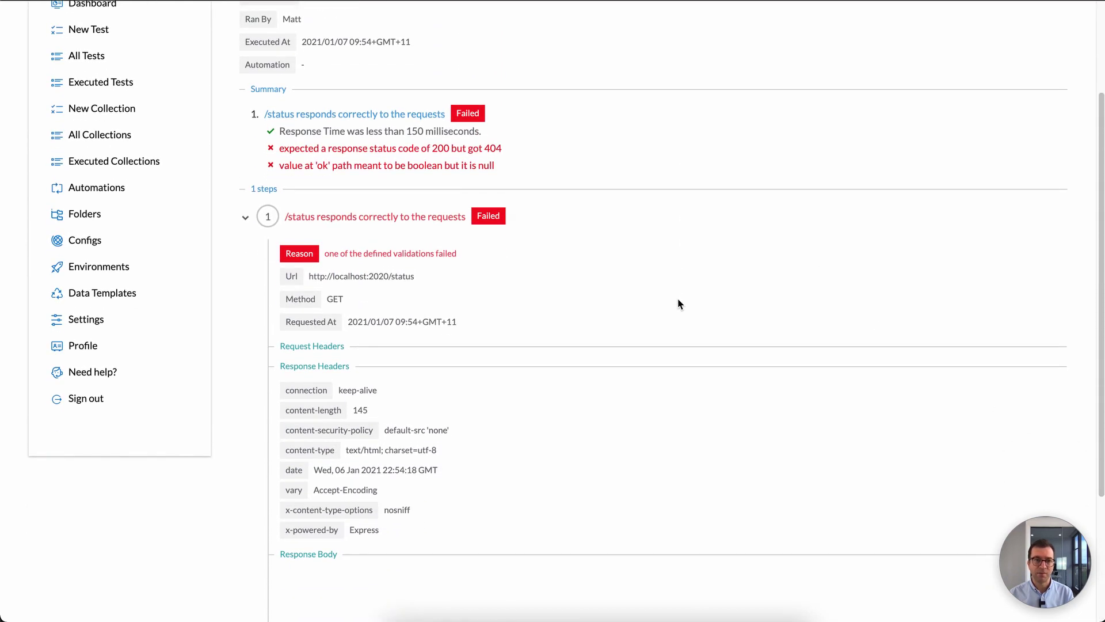
{"action": "scroll", "coordinate": [679, 300], "scroll_direction": "down", "scroll_amount": 1}
{"action": "scroll", "coordinate": [678, 301], "scroll_direction": "down", "scroll_amount": 2}
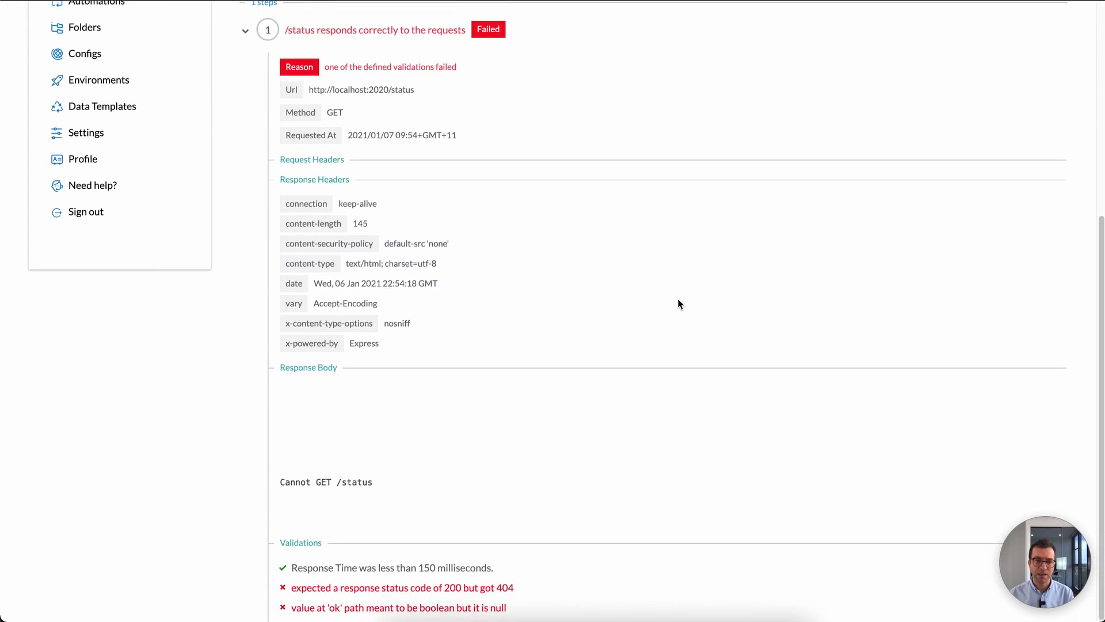
{"action": "scroll", "coordinate": [678, 298], "scroll_direction": "up", "scroll_amount": 1}
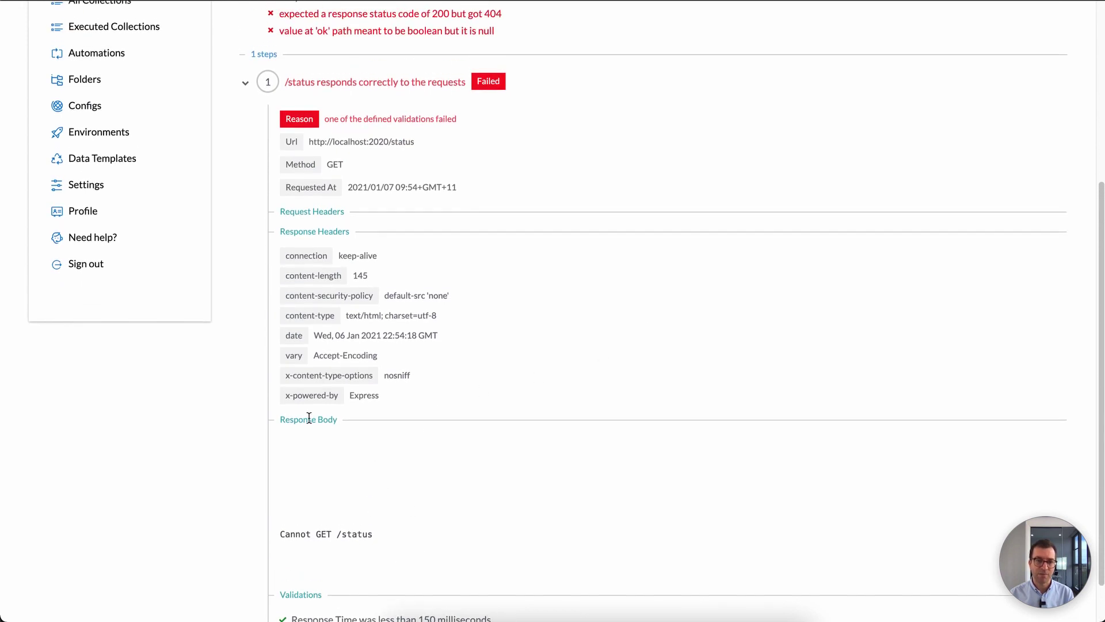
Step: Inspect the 404 'Cannot GET /status' response body by selecting its text
{"action": "left_click", "coordinate": [371, 526]}
{"action": "left_click_drag", "start_coordinate": [372, 524], "coordinate": [314, 462]}
{"action": "left_click", "coordinate": [345, 533]}
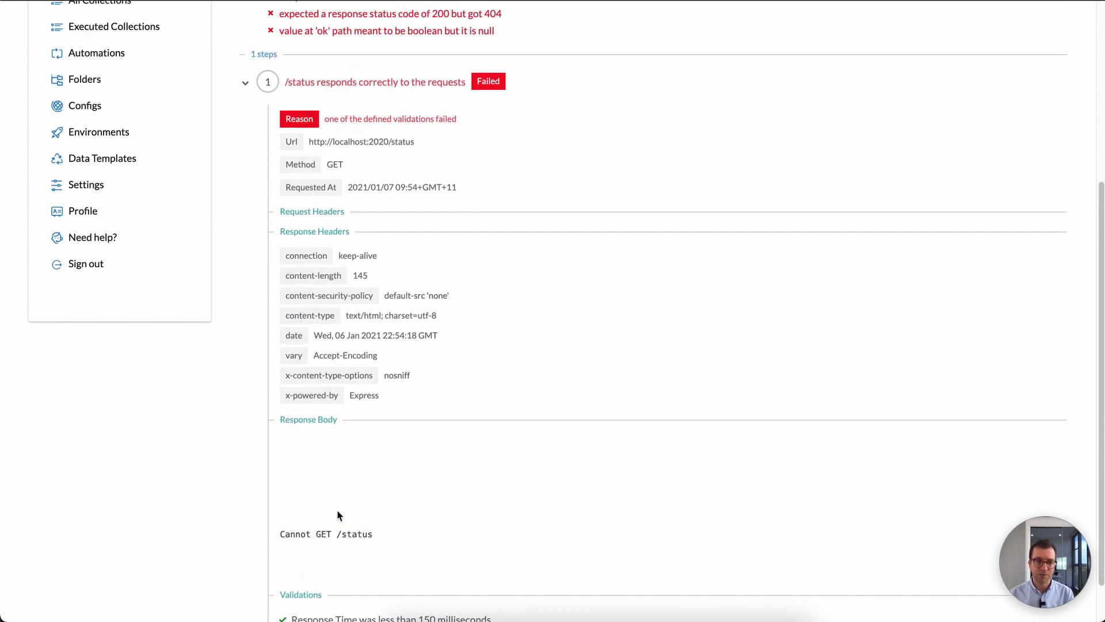
{"action": "double_click", "coordinate": [357, 533]}
{"action": "scroll", "coordinate": [416, 509], "scroll_direction": "up", "scroll_amount": 2}
{"action": "scroll", "coordinate": [415, 509], "scroll_direction": "down", "scroll_amount": 2}
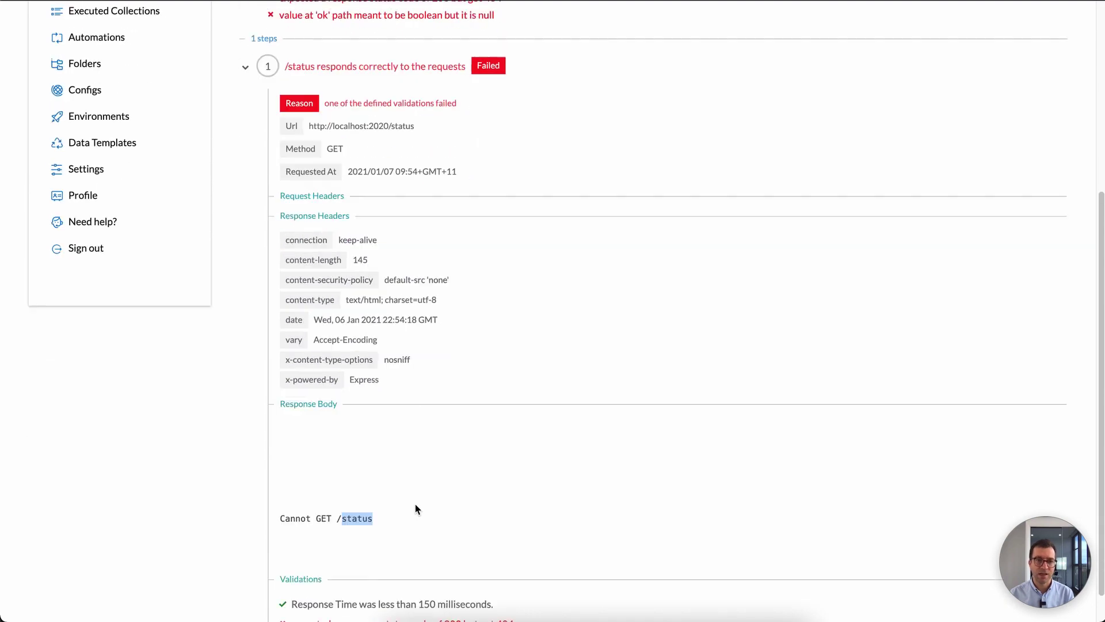
{"action": "scroll", "coordinate": [416, 505], "scroll_direction": "up", "scroll_amount": 5}
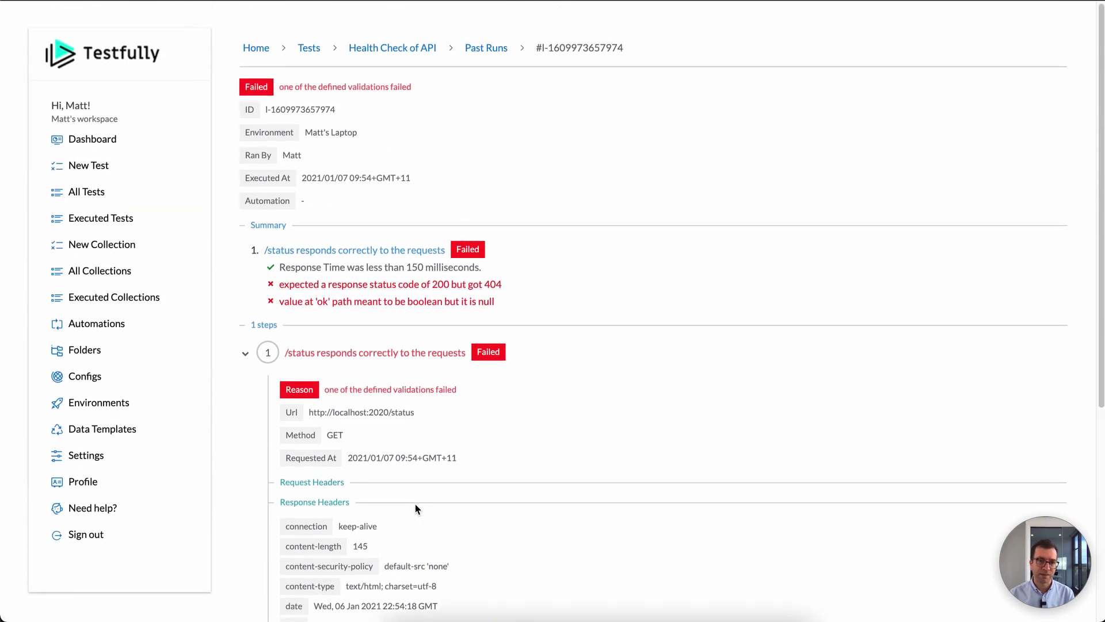
{"action": "scroll", "coordinate": [415, 507], "scroll_direction": "down", "scroll_amount": 5}
{"action": "scroll", "coordinate": [415, 506], "scroll_direction": "up", "scroll_amount": 5}
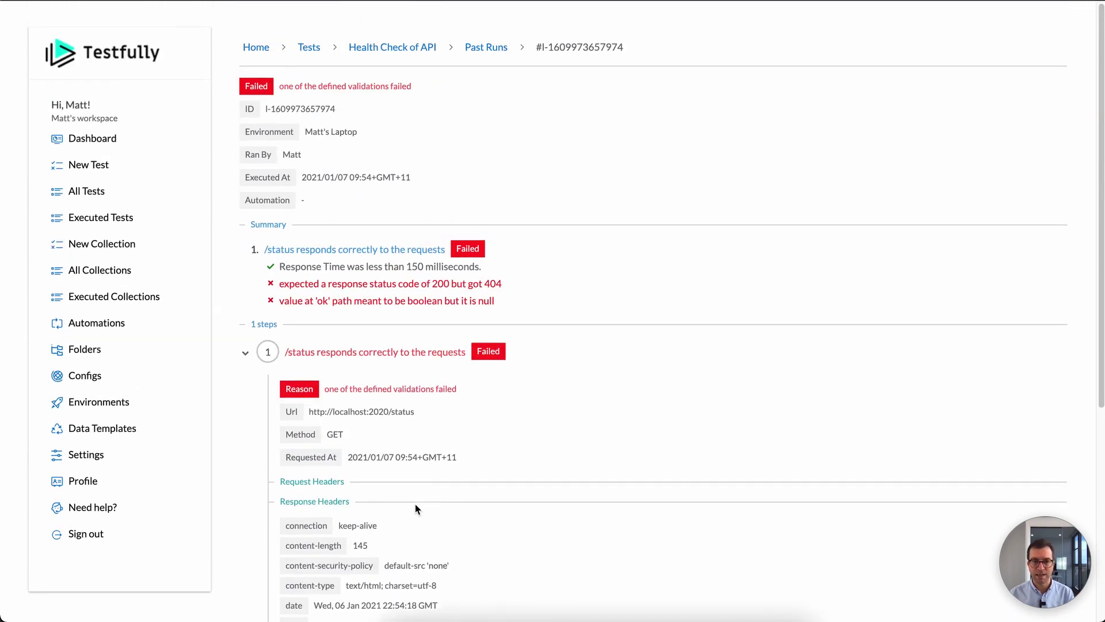
{"action": "scroll", "coordinate": [370, 422], "scroll_direction": "down", "scroll_amount": 2}
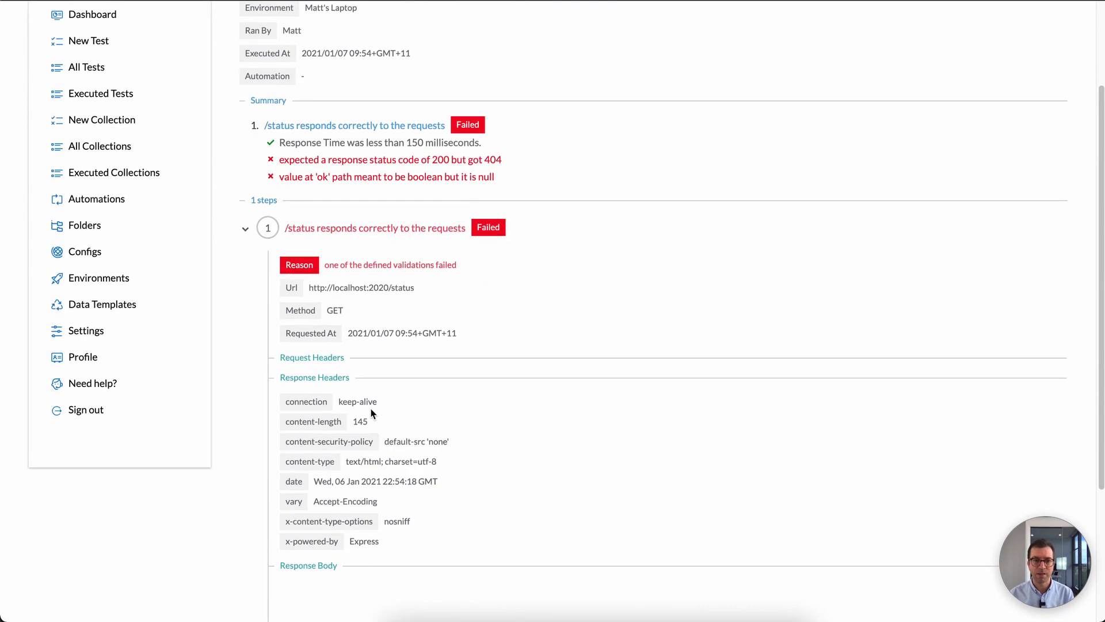
Step: Select the failed run's request URL to check it, then scroll the report
{"action": "left_click_drag", "start_coordinate": [414, 290], "coordinate": [310, 291]}
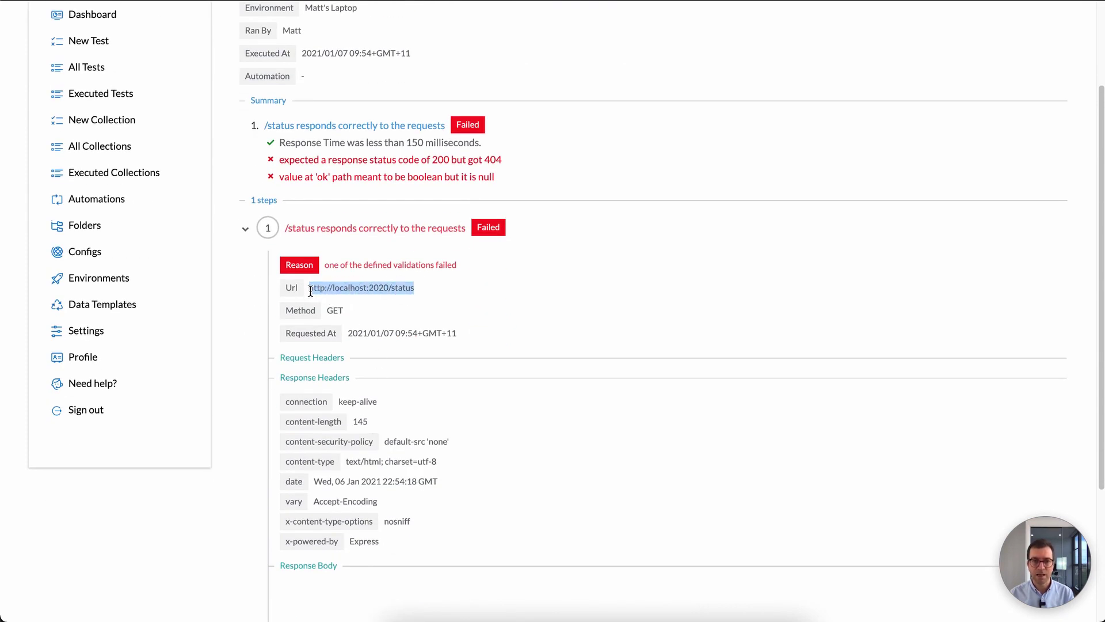
{"action": "triple_click", "coordinate": [344, 289]}
{"action": "left_click", "coordinate": [389, 287]}
{"action": "scroll", "coordinate": [391, 287], "scroll_direction": "up", "scroll_amount": 2}
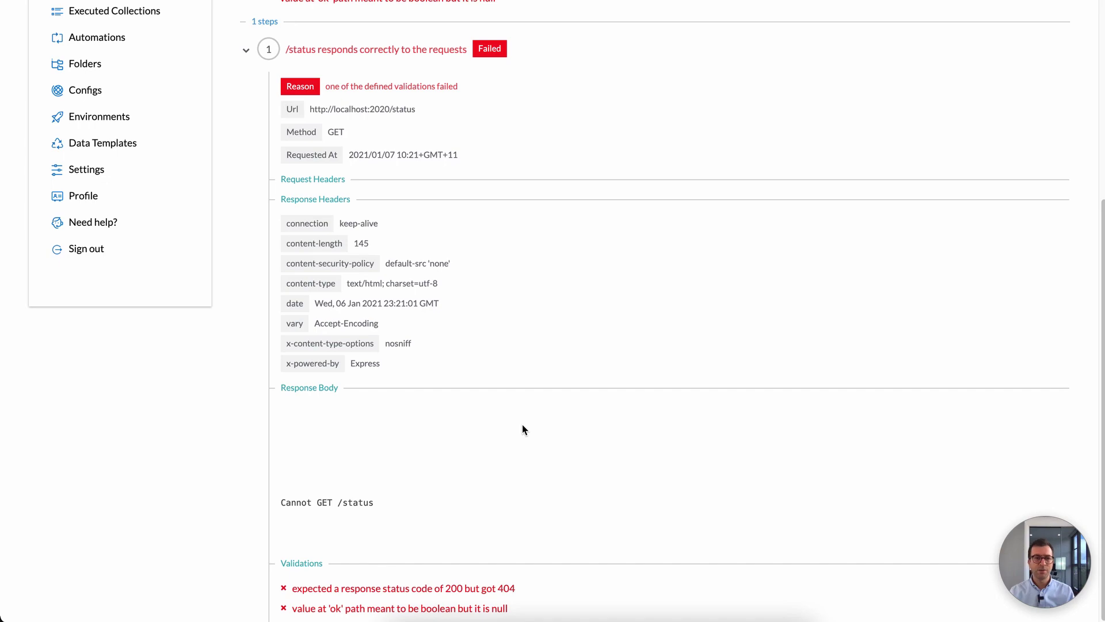
{"action": "scroll", "coordinate": [524, 425], "scroll_direction": "up", "scroll_amount": 5}
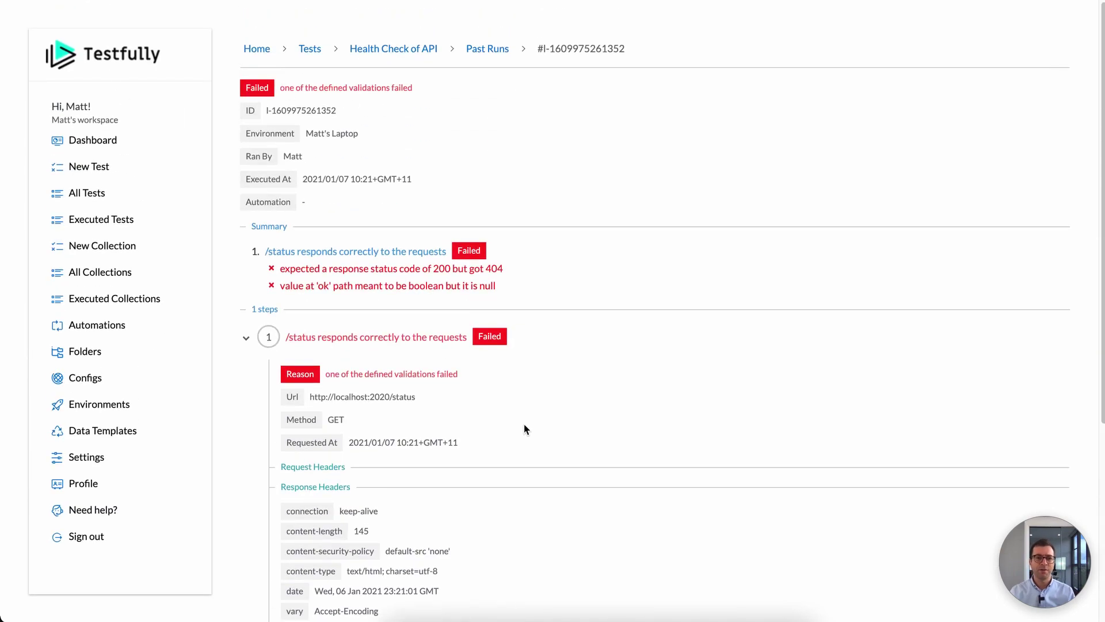
{"action": "scroll", "coordinate": [524, 429], "scroll_direction": "down", "scroll_amount": 5}
{"action": "scroll", "coordinate": [469, 439], "scroll_direction": "up", "scroll_amount": 5}
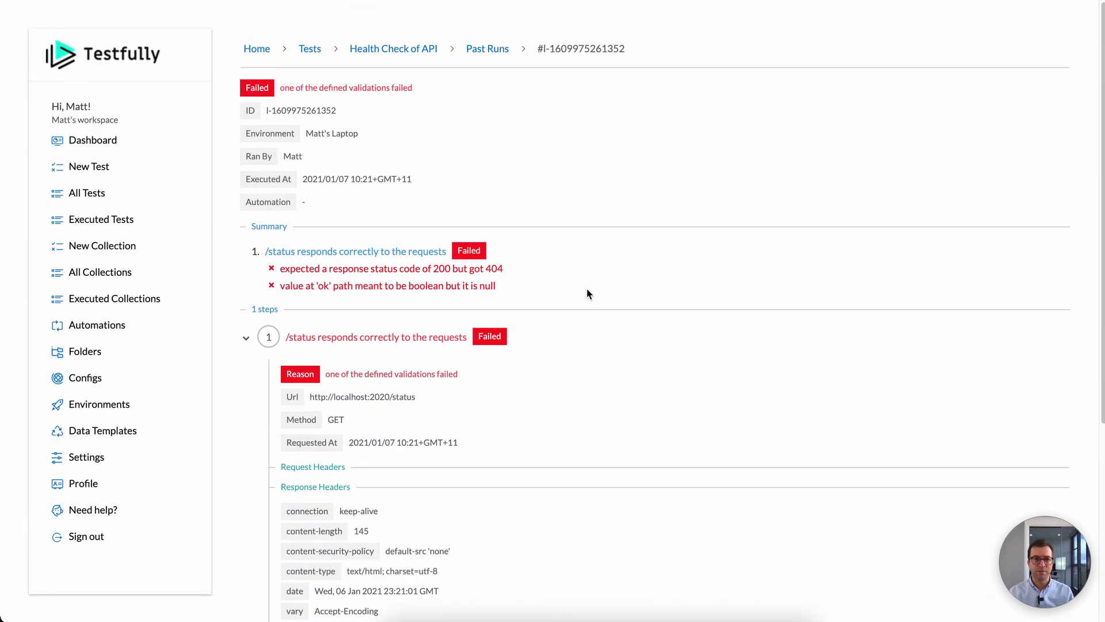
{"action": "left_click", "coordinate": [416, 49]}
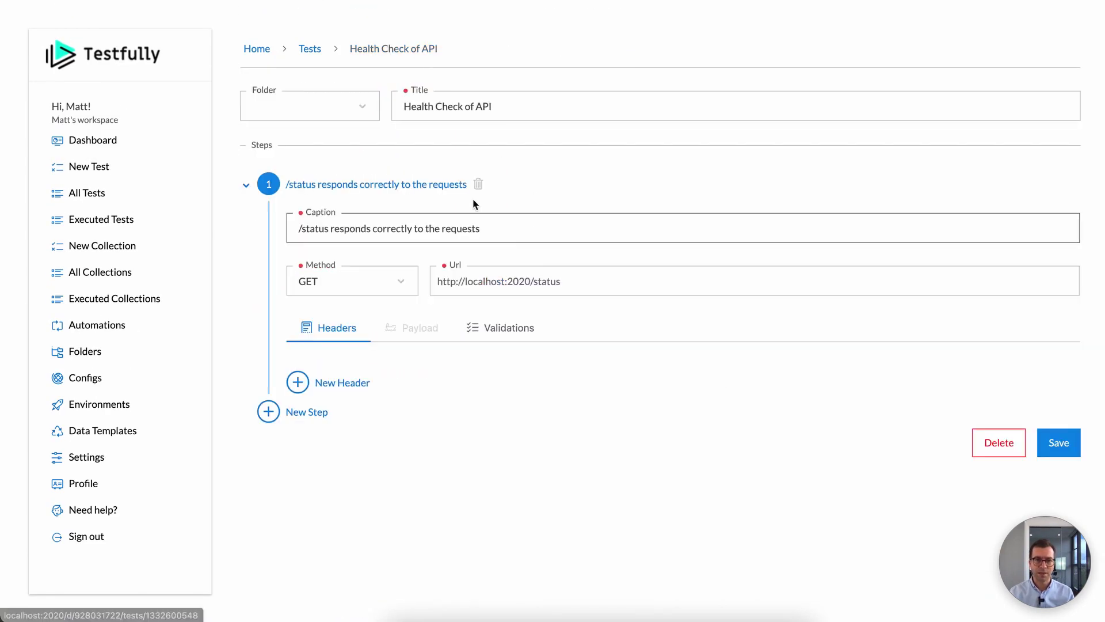
{"action": "double_click", "coordinate": [519, 280]}
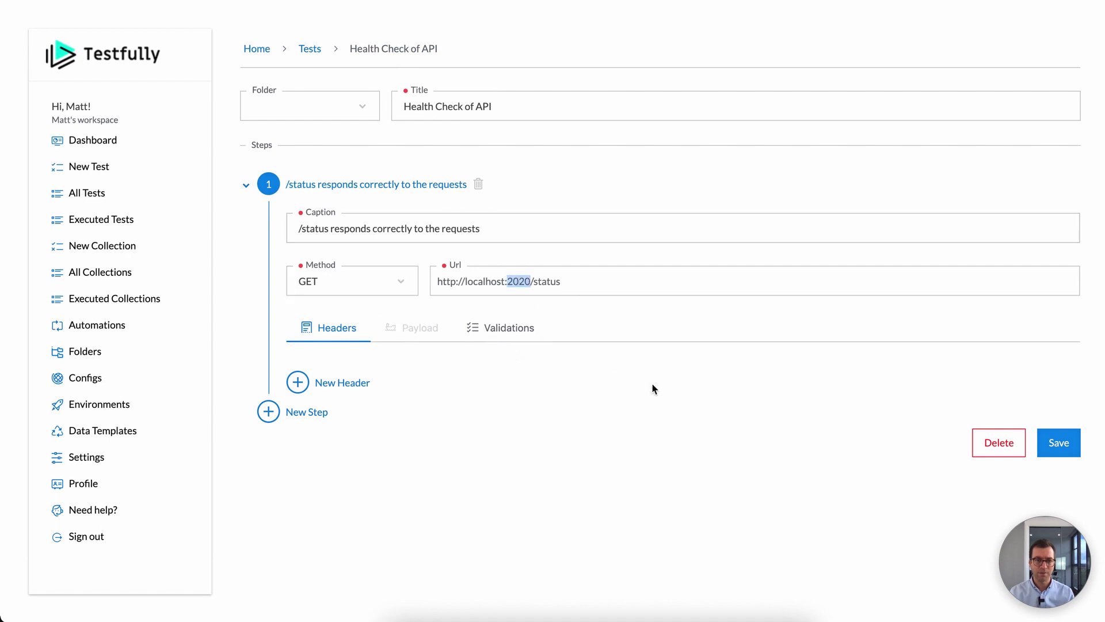
{"action": "type", "text": "1985/v1"}
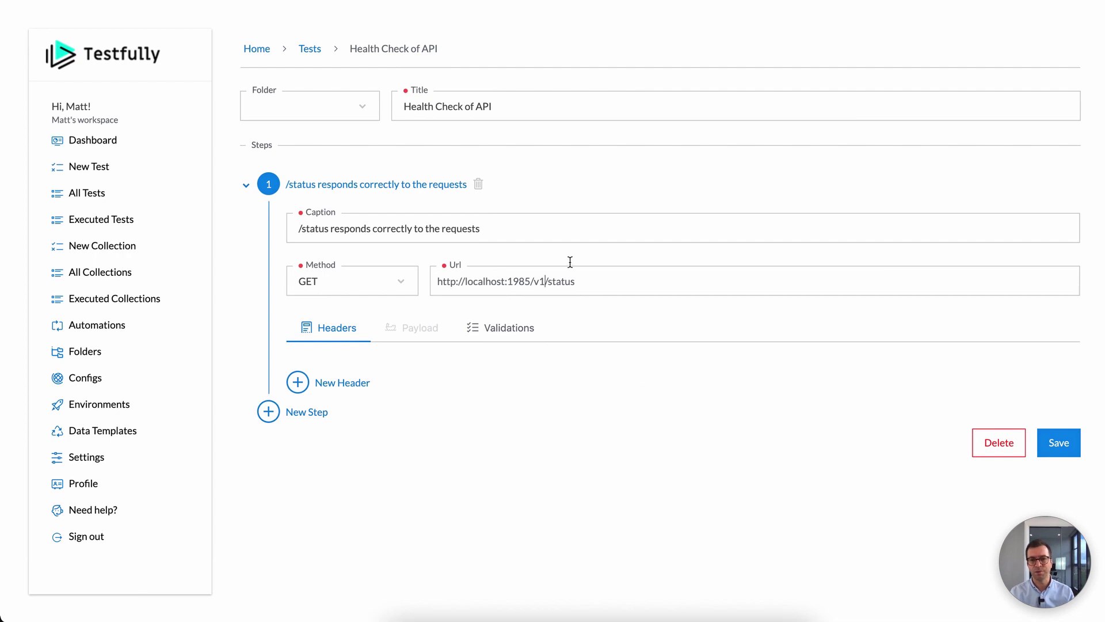
{"action": "left_click", "coordinate": [1060, 442]}
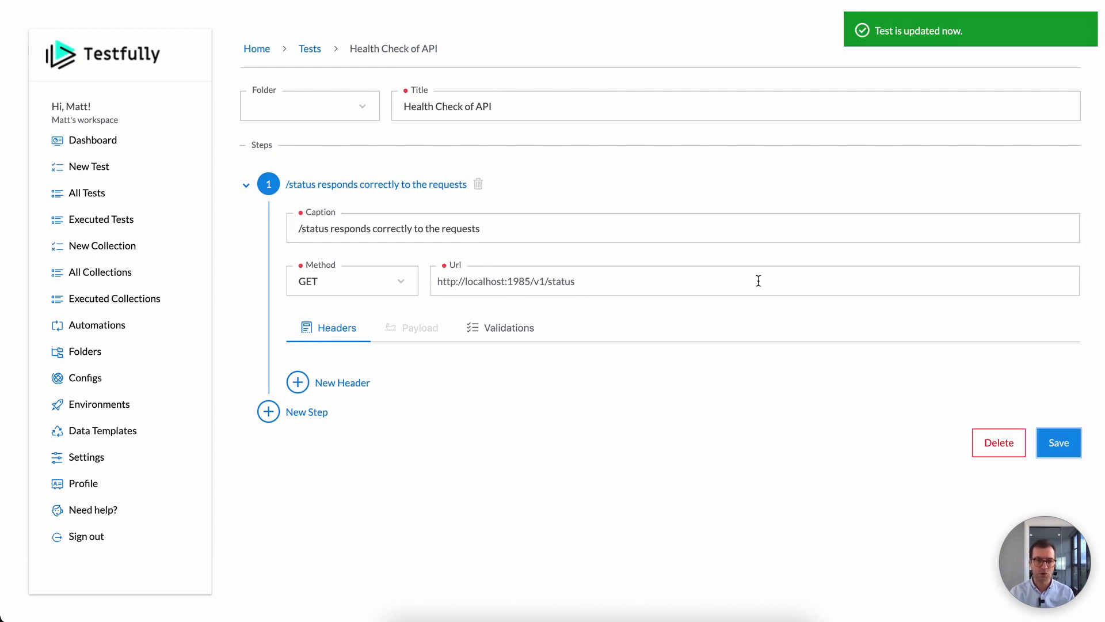
Step: Set up a new run of Health Check of API on the laptop environment
{"action": "left_click", "coordinate": [309, 48]}
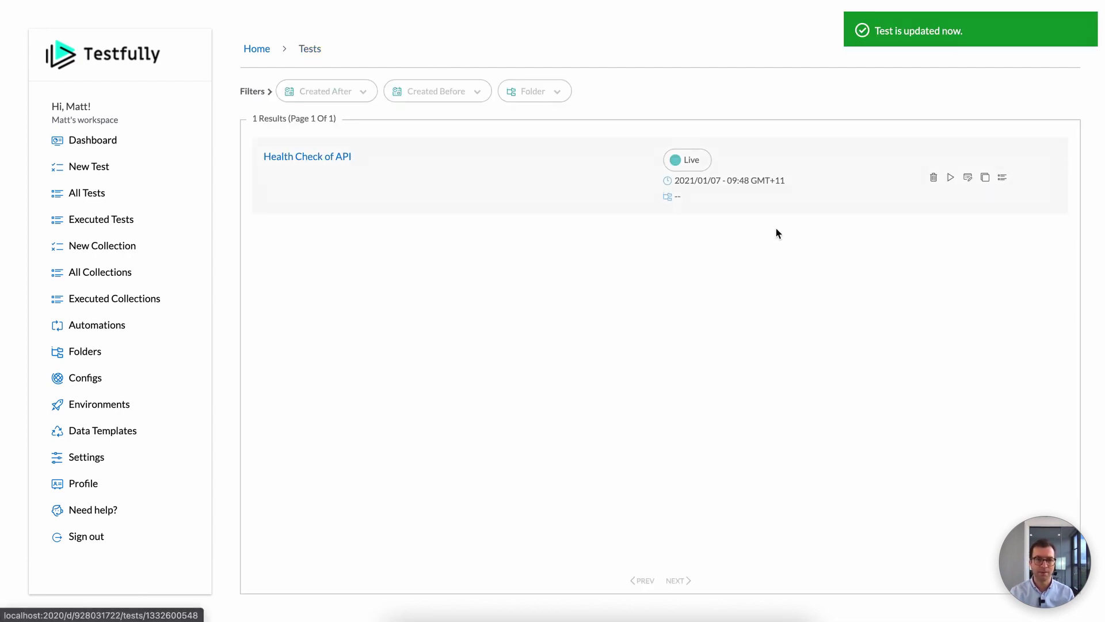
{"action": "left_click", "coordinate": [951, 181]}
{"action": "left_click", "coordinate": [918, 244]}
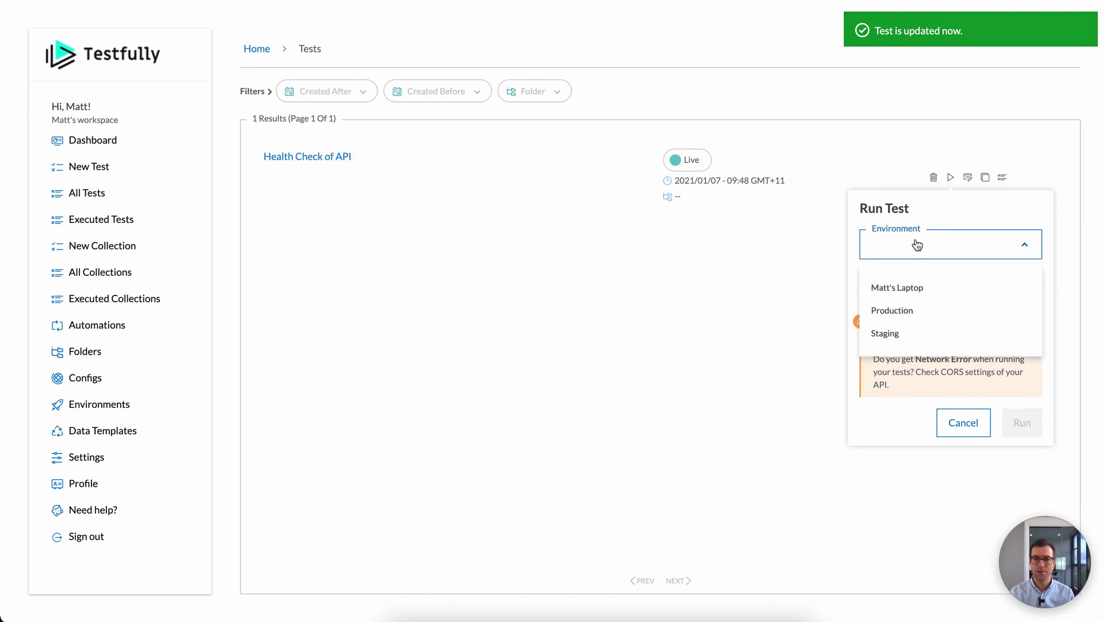
{"action": "left_click", "coordinate": [908, 288]}
Step: Run the health check on Matt's Laptop and review the passing result, including its 7 ms response time
{"action": "left_click", "coordinate": [1013, 425]}
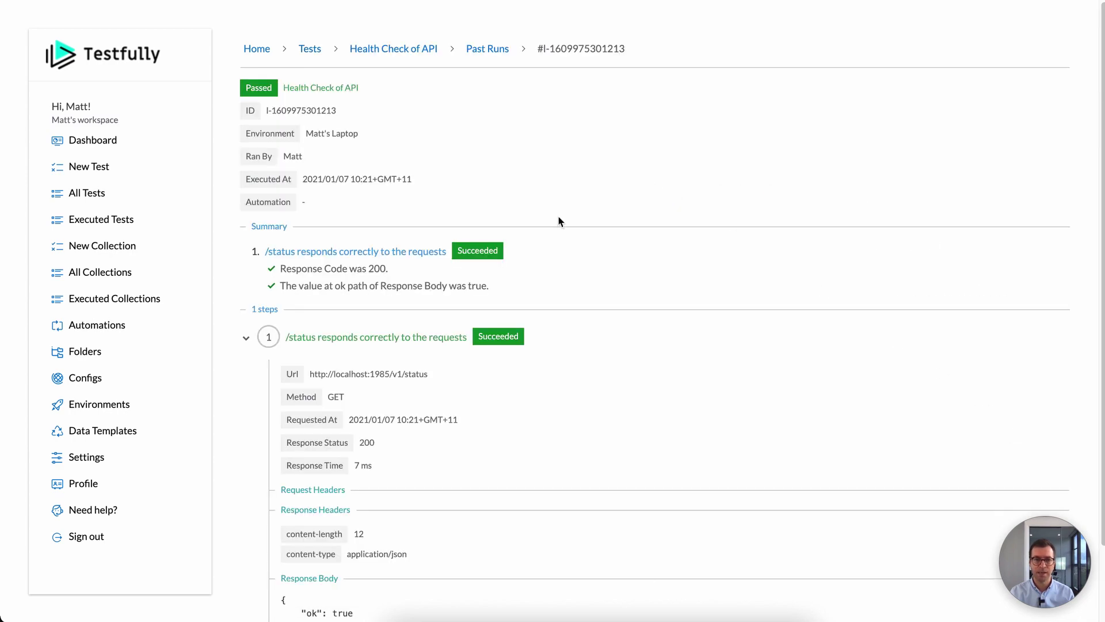
{"action": "scroll", "coordinate": [547, 214], "scroll_direction": "down", "scroll_amount": 2}
{"action": "scroll", "coordinate": [545, 214], "scroll_direction": "up", "scroll_amount": 2}
{"action": "left_click_drag", "start_coordinate": [310, 374], "coordinate": [432, 375]}
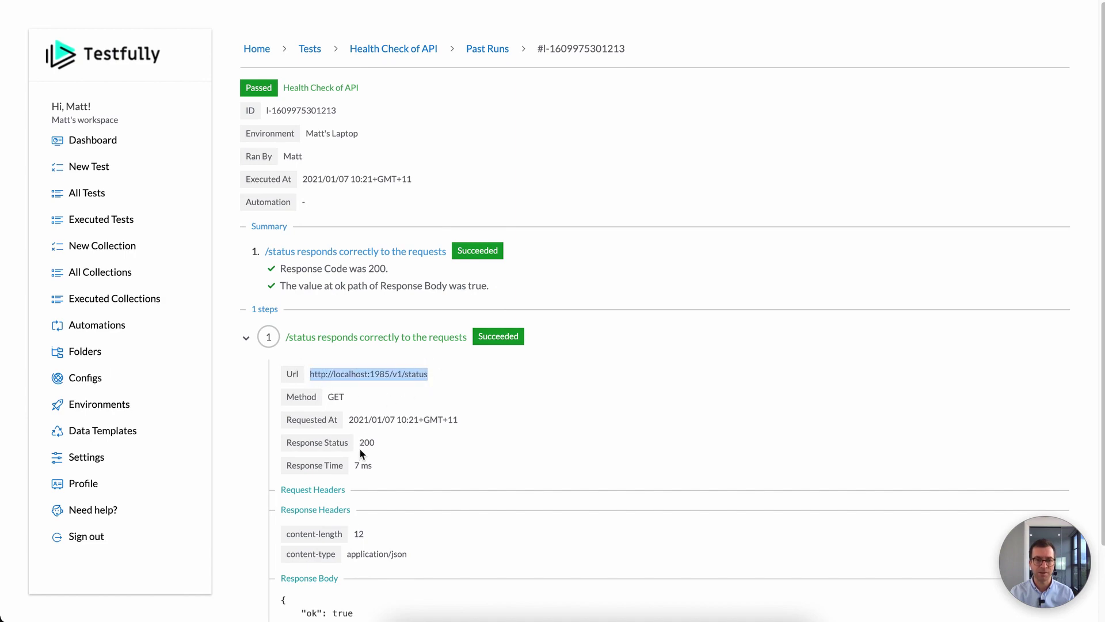
{"action": "triple_click", "coordinate": [358, 465]}
{"action": "scroll", "coordinate": [471, 365], "scroll_direction": "down", "scroll_amount": 2}
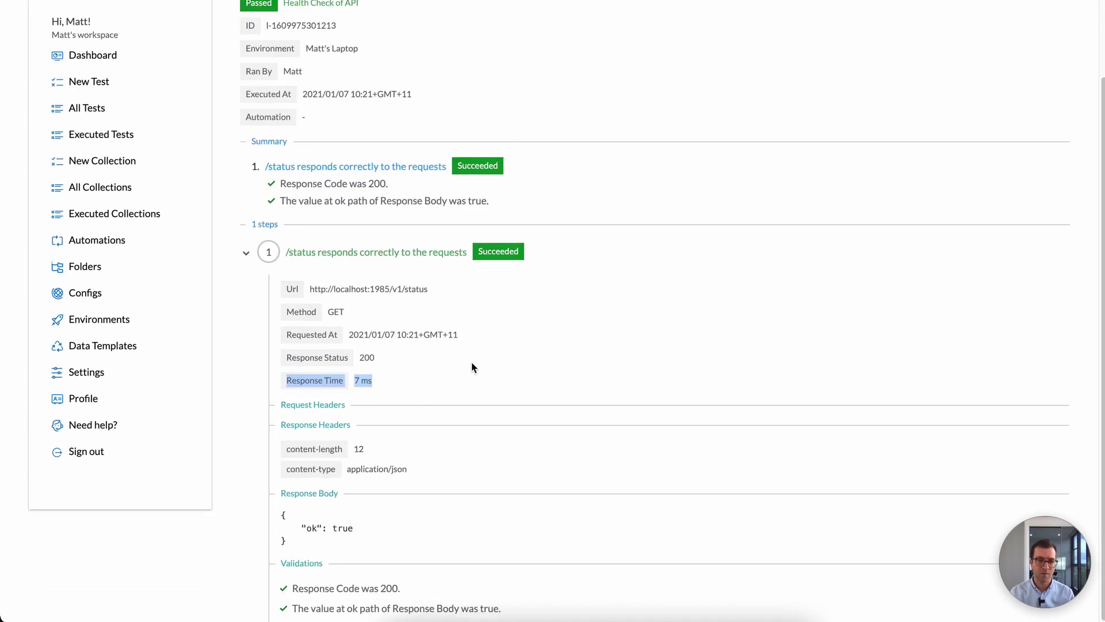
{"action": "scroll", "coordinate": [559, 342], "scroll_direction": "up", "scroll_amount": 2}
{"action": "left_click", "coordinate": [589, 196]}
{"action": "scroll", "coordinate": [590, 197], "scroll_direction": "down", "scroll_amount": 2}
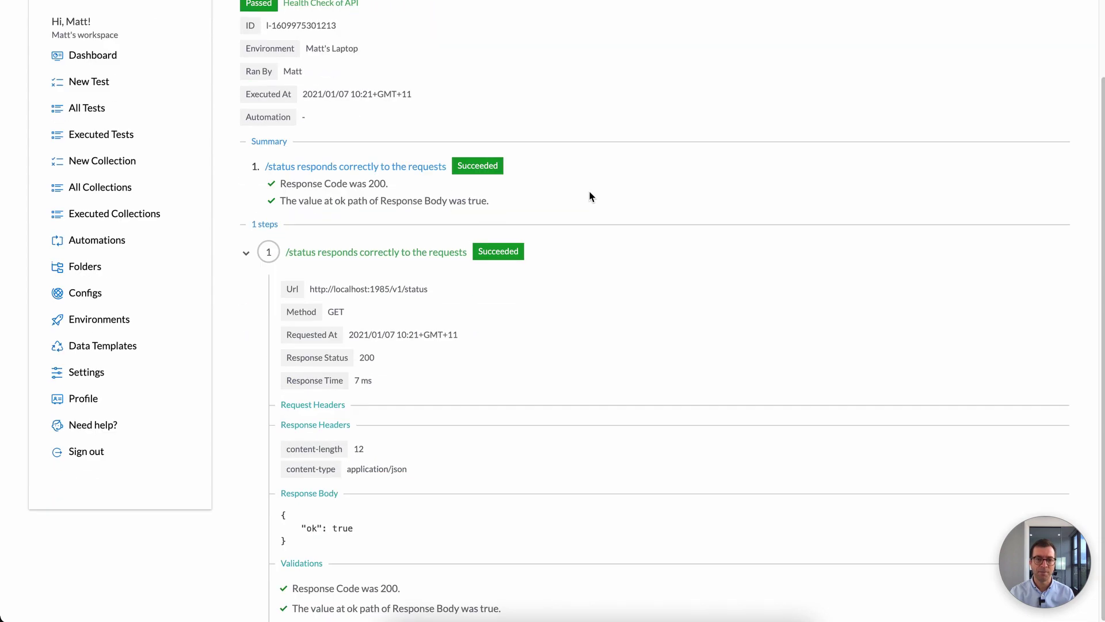
{"action": "scroll", "coordinate": [588, 194], "scroll_direction": "up", "scroll_amount": 2}
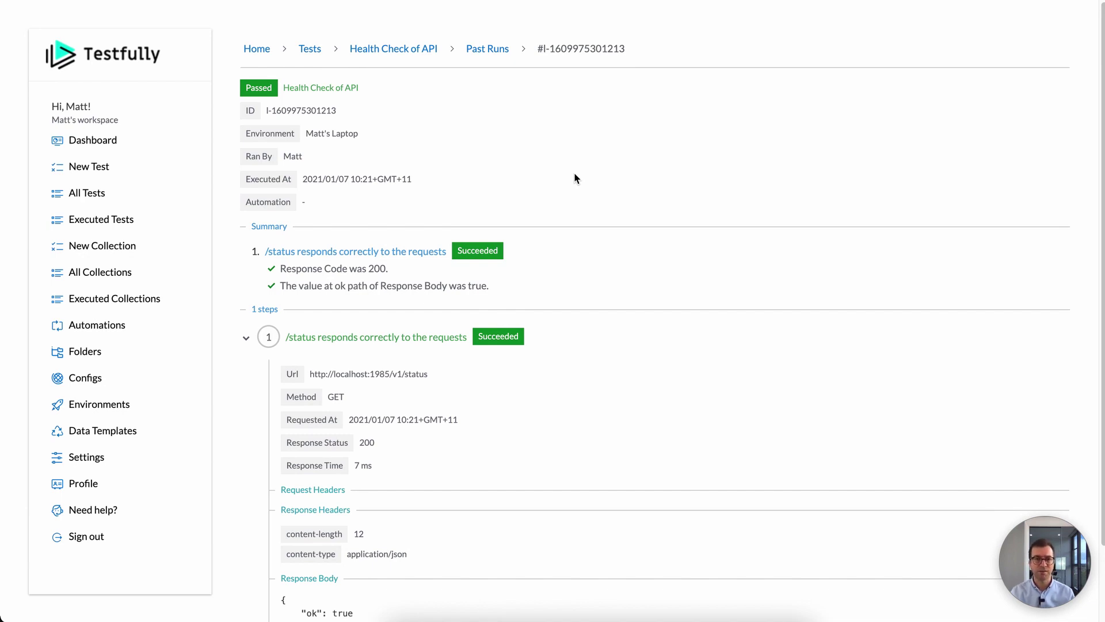
Step: Go back to Tests and launch another Health Check of API run against Staging
{"action": "left_click", "coordinate": [393, 51]}
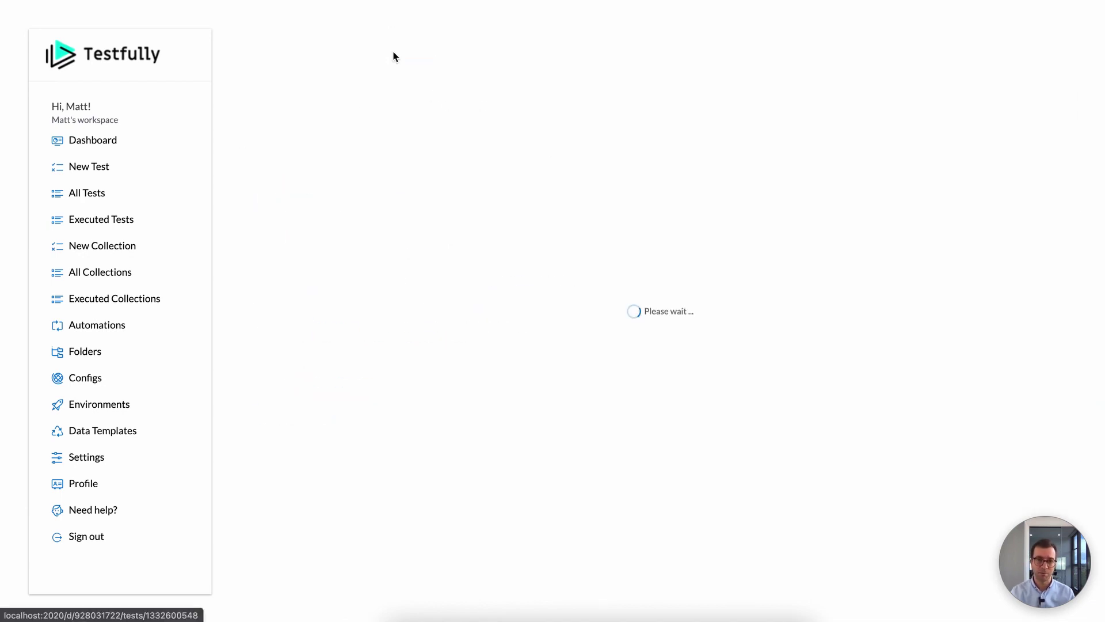
{"action": "left_click", "coordinate": [309, 48]}
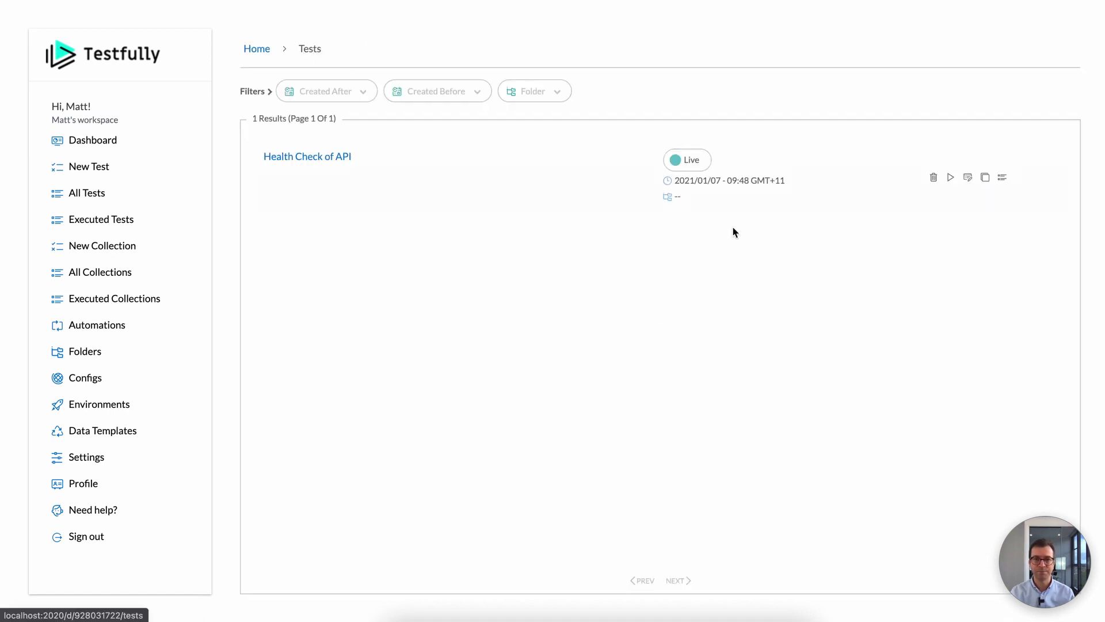
{"action": "left_click", "coordinate": [951, 179]}
{"action": "left_click", "coordinate": [944, 246]}
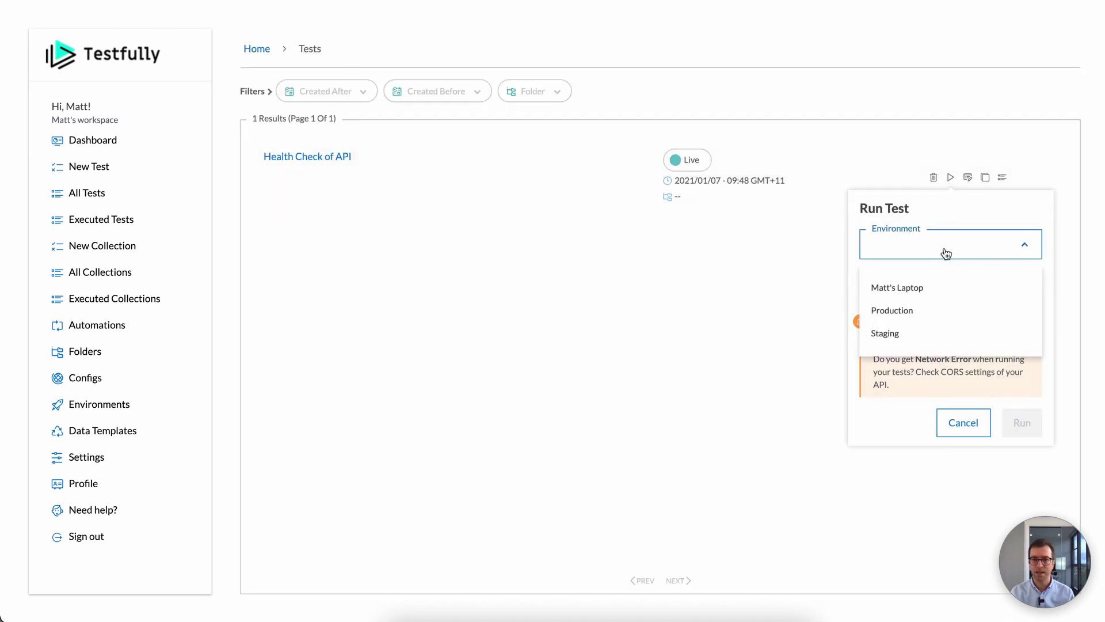
{"action": "left_click", "coordinate": [921, 331]}
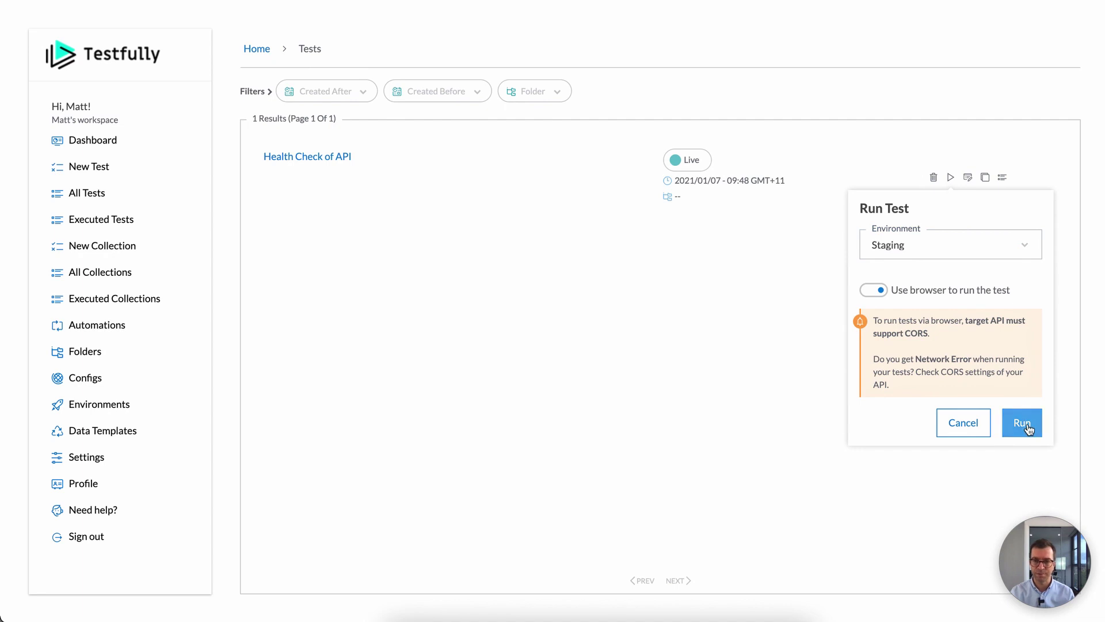
{"action": "left_click", "coordinate": [1023, 422]}
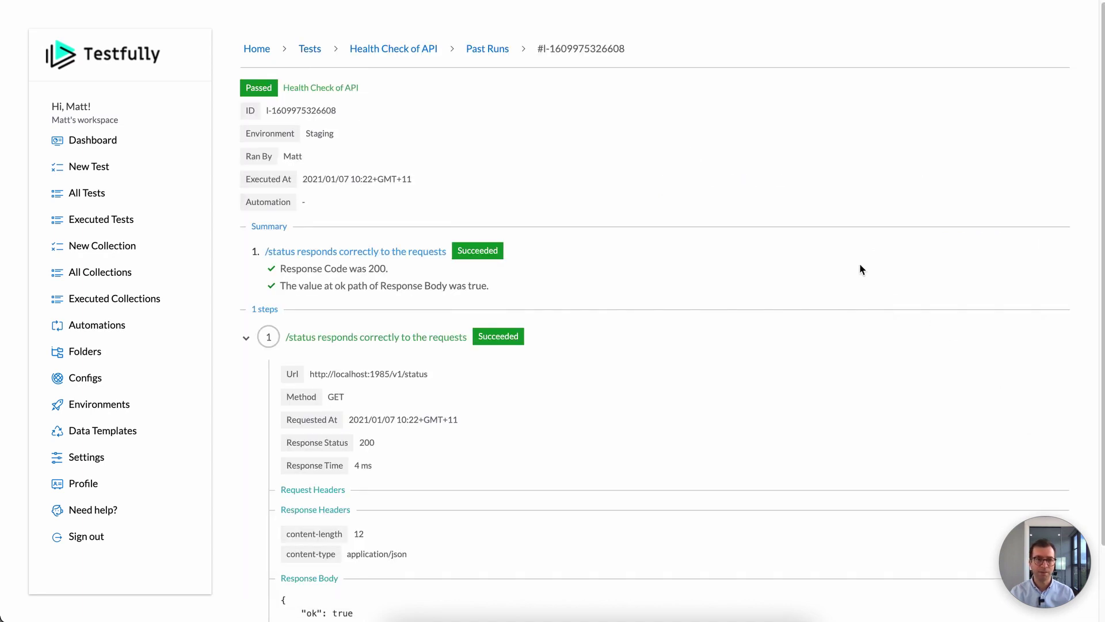
Step: Review the Staging result (200 in 4 ms, ok true), examining the localhost host in its URL
{"action": "scroll", "coordinate": [859, 265], "scroll_direction": "down", "scroll_amount": 3}
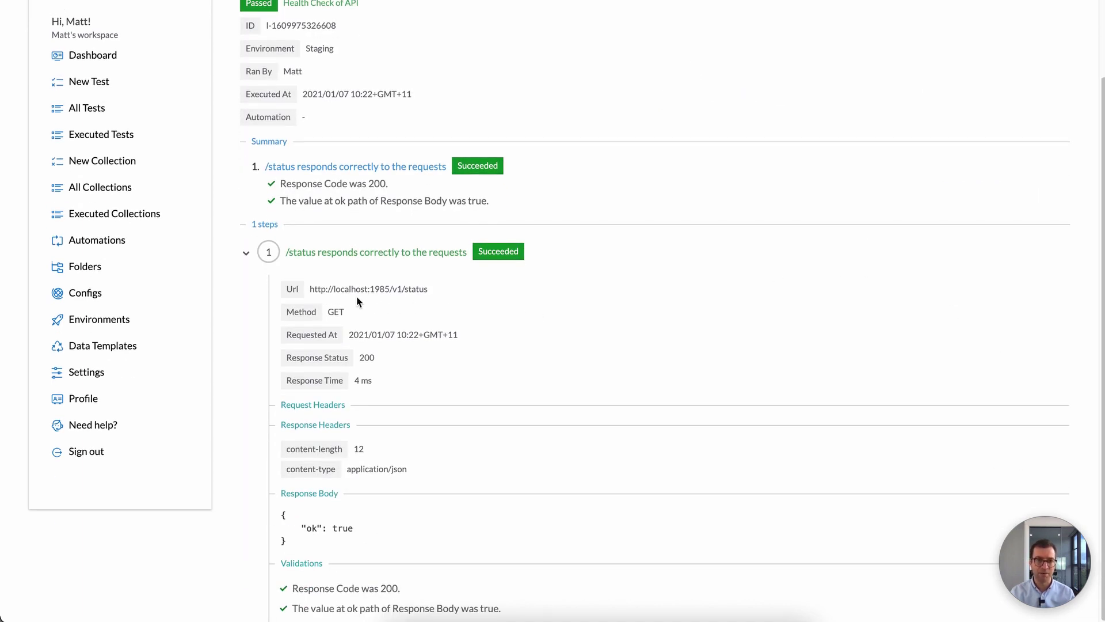
{"action": "left_click_drag", "start_coordinate": [315, 289], "coordinate": [394, 291]}
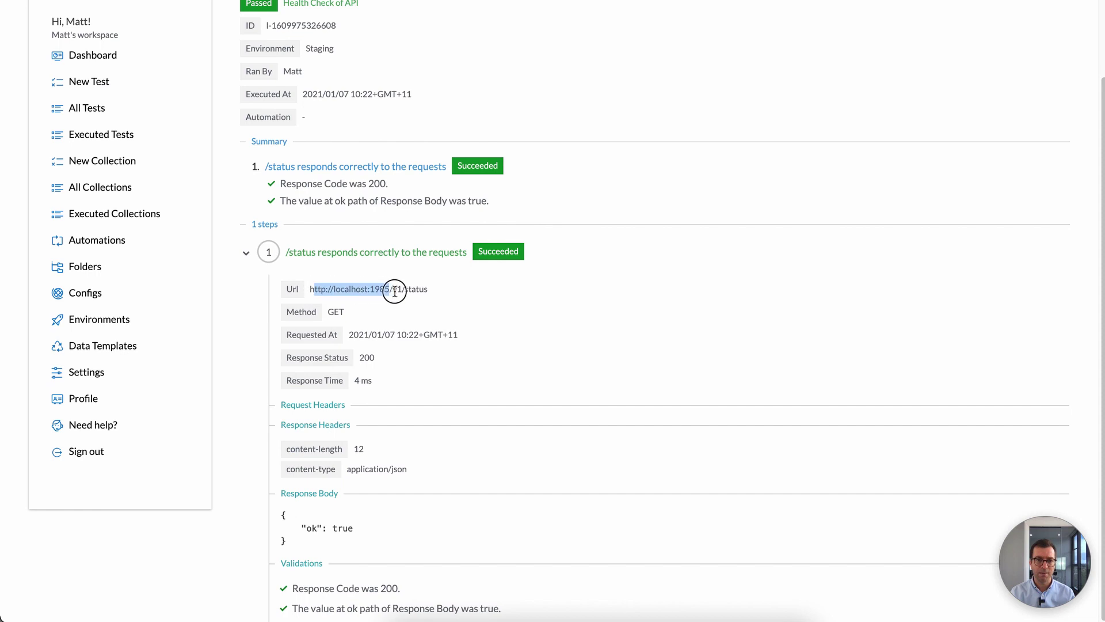
{"action": "double_click", "coordinate": [347, 289]}
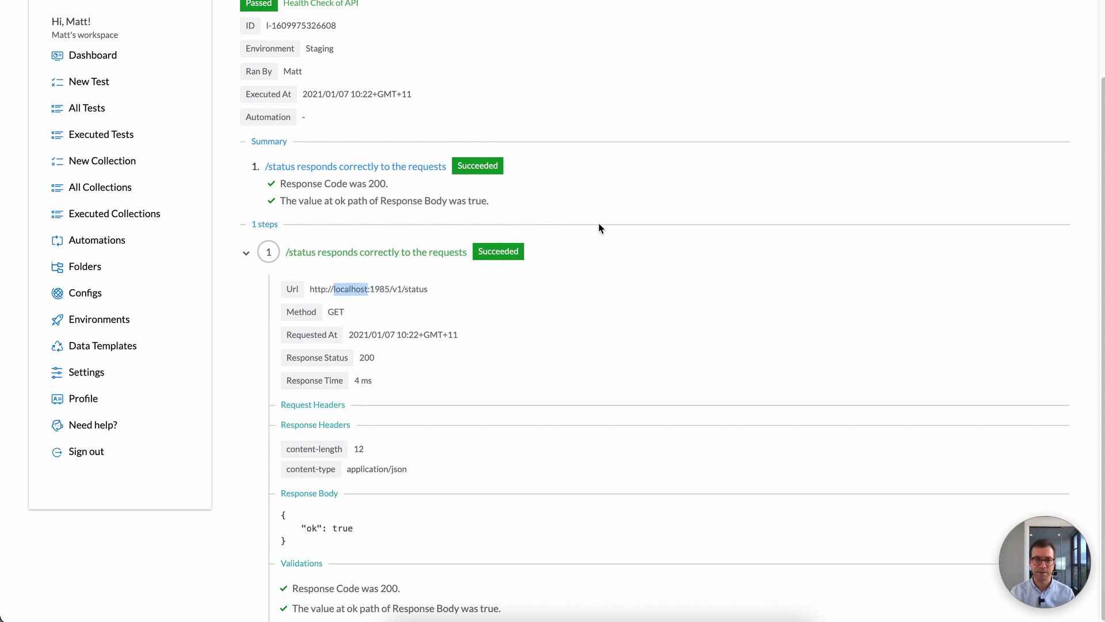
{"action": "scroll", "coordinate": [597, 226], "scroll_direction": "up", "scroll_amount": 3}
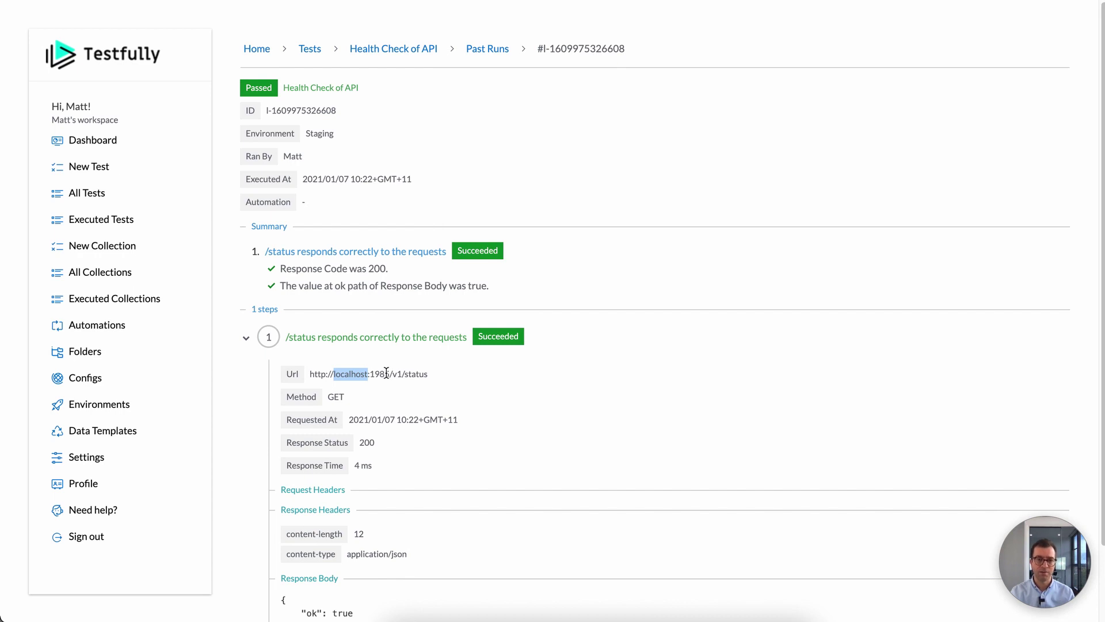
{"action": "left_click", "coordinate": [367, 373]}
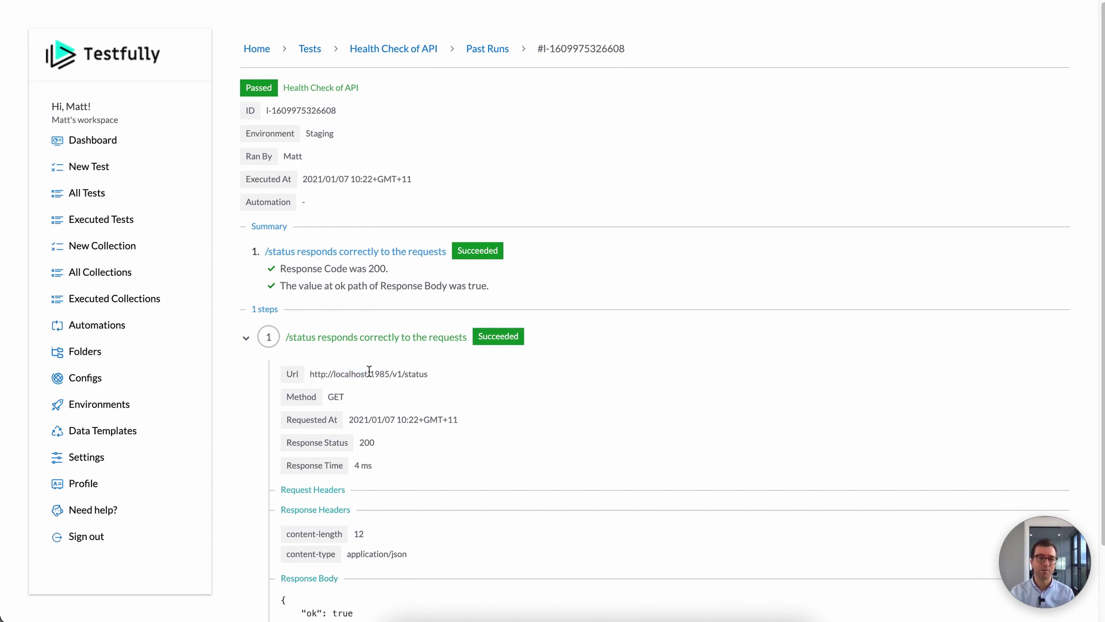
{"action": "left_click", "coordinate": [161, 378]}
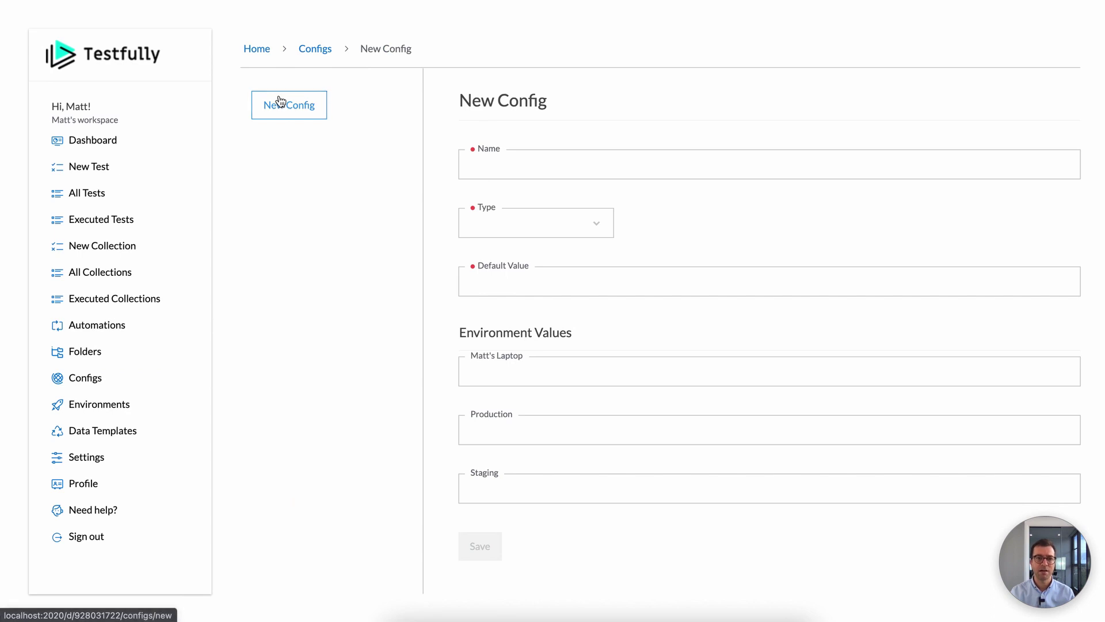
{"action": "left_click", "coordinate": [508, 163]}
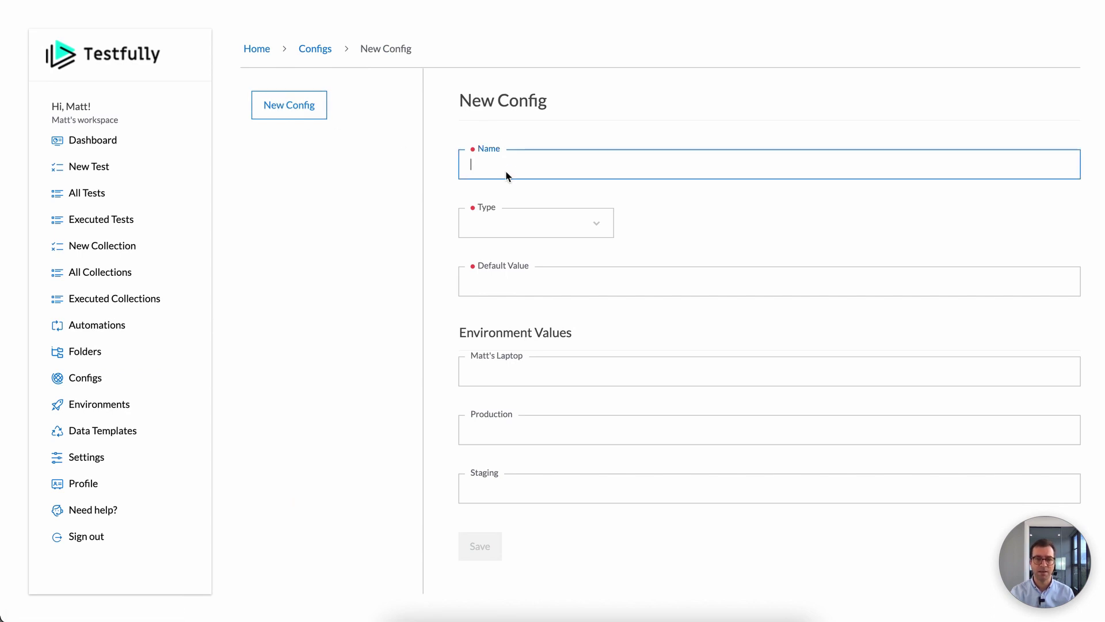
{"action": "type", "text": "base-url"}
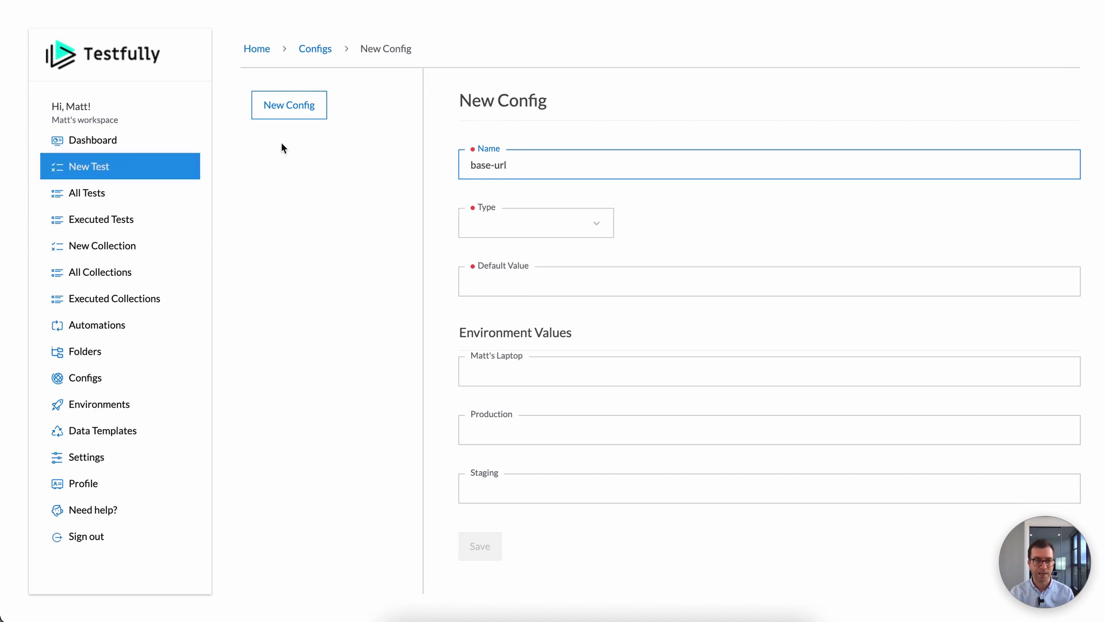
{"action": "left_click", "coordinate": [524, 230]}
{"action": "left_click", "coordinate": [511, 270]}
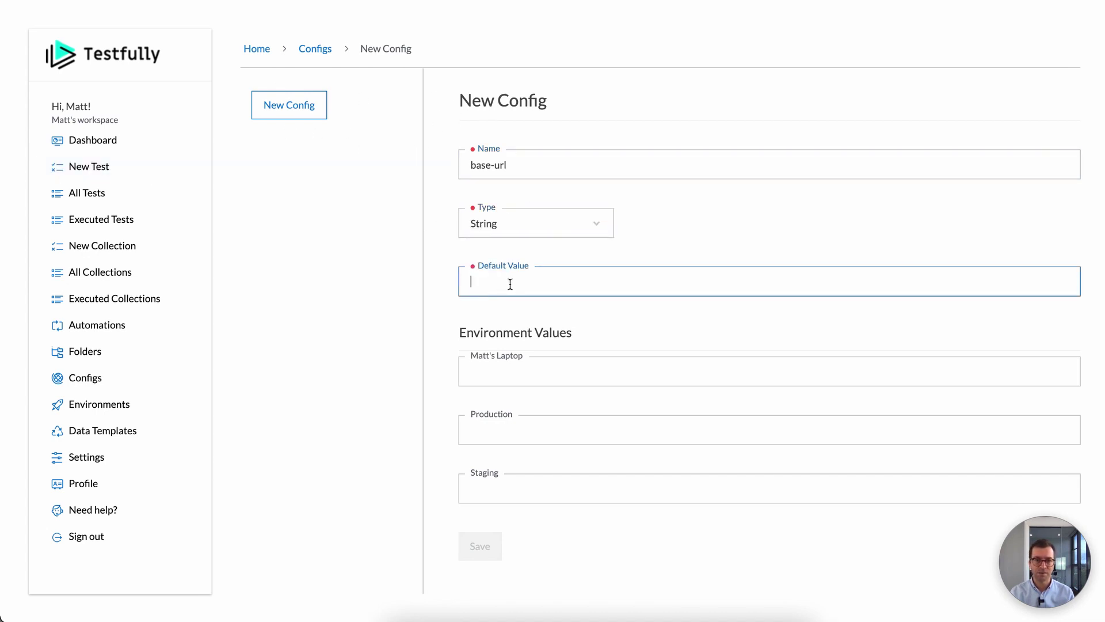
{"action": "type", "text": "http://l"}
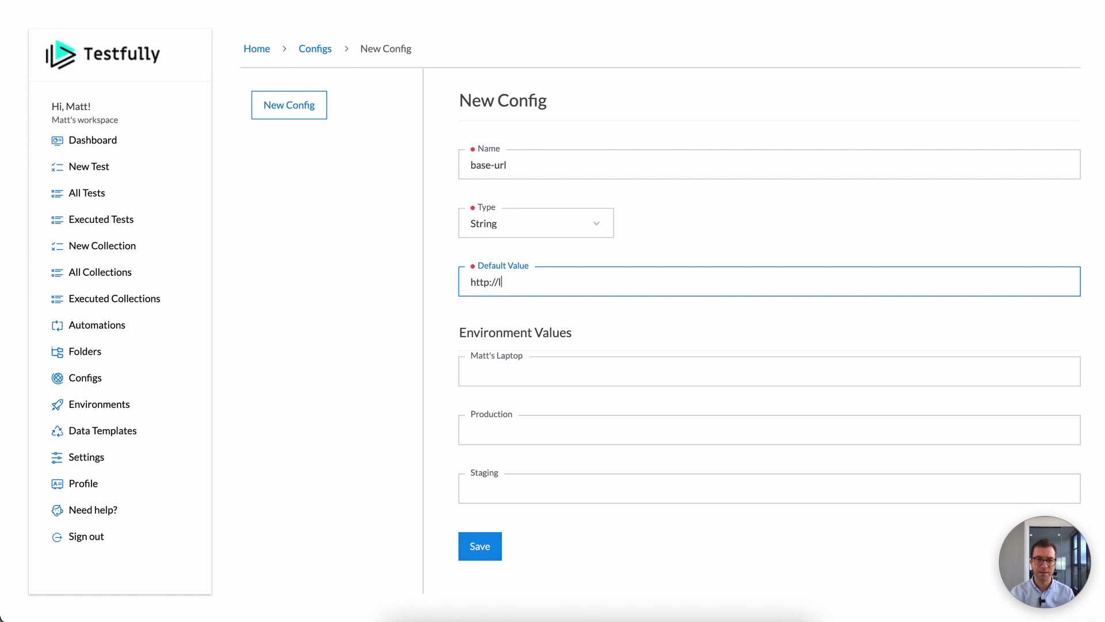
{"action": "type", "text": "ocalhost:1985"}
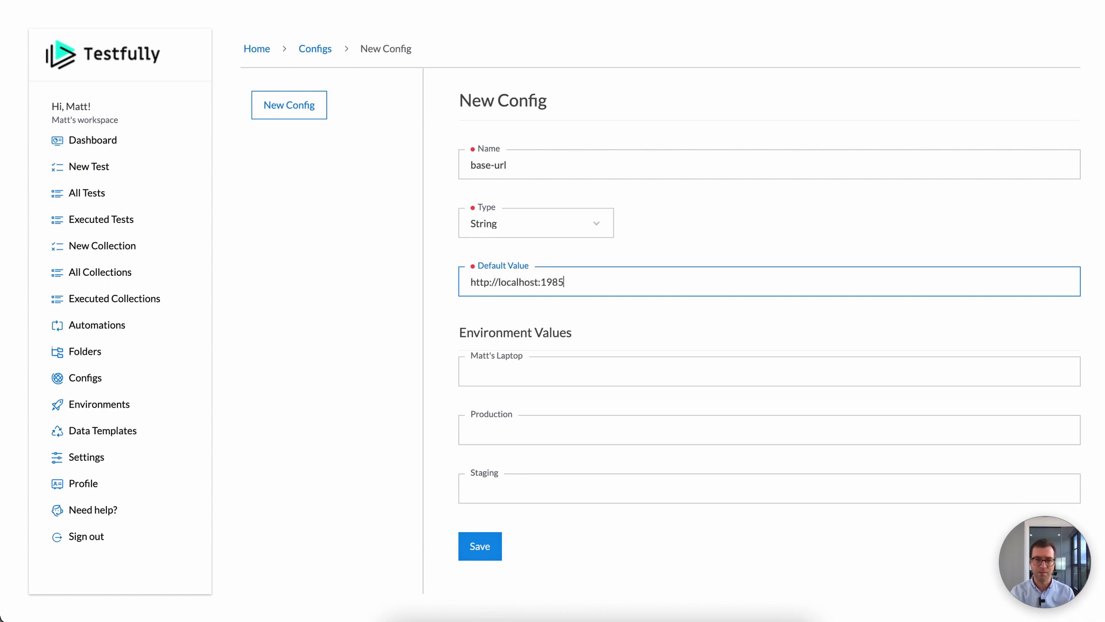
{"action": "double_click", "coordinate": [516, 284]}
{"action": "triple_click", "coordinate": [552, 284]}
{"action": "key", "text": "ctrl+c"}
{"action": "left_click", "coordinate": [506, 374]}
{"action": "key", "text": "ctrl+v"}
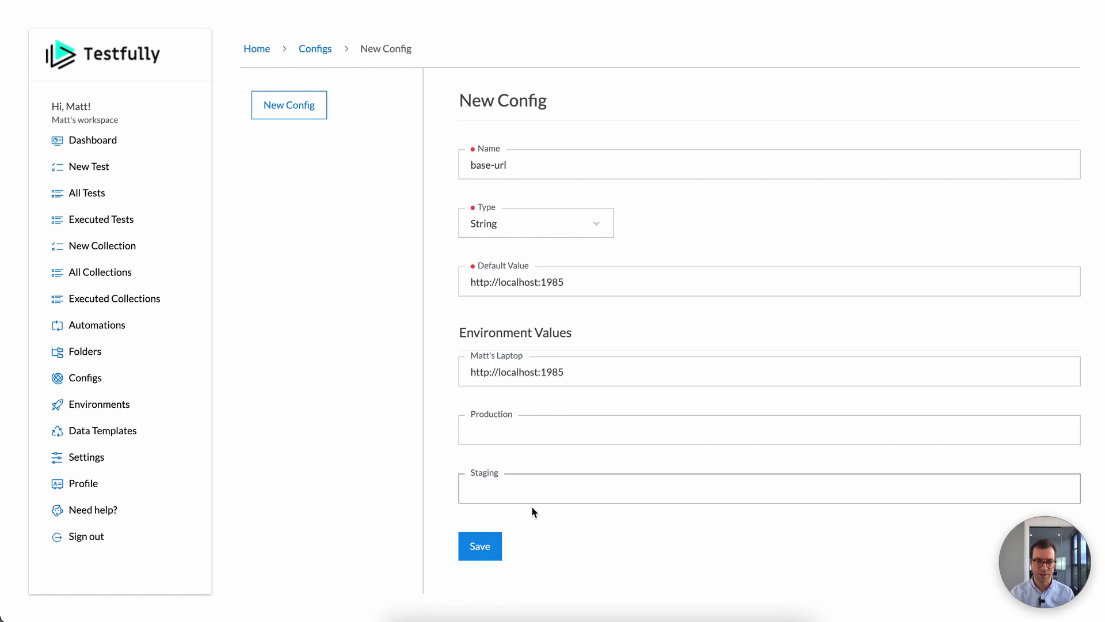
{"action": "left_click", "coordinate": [522, 484]}
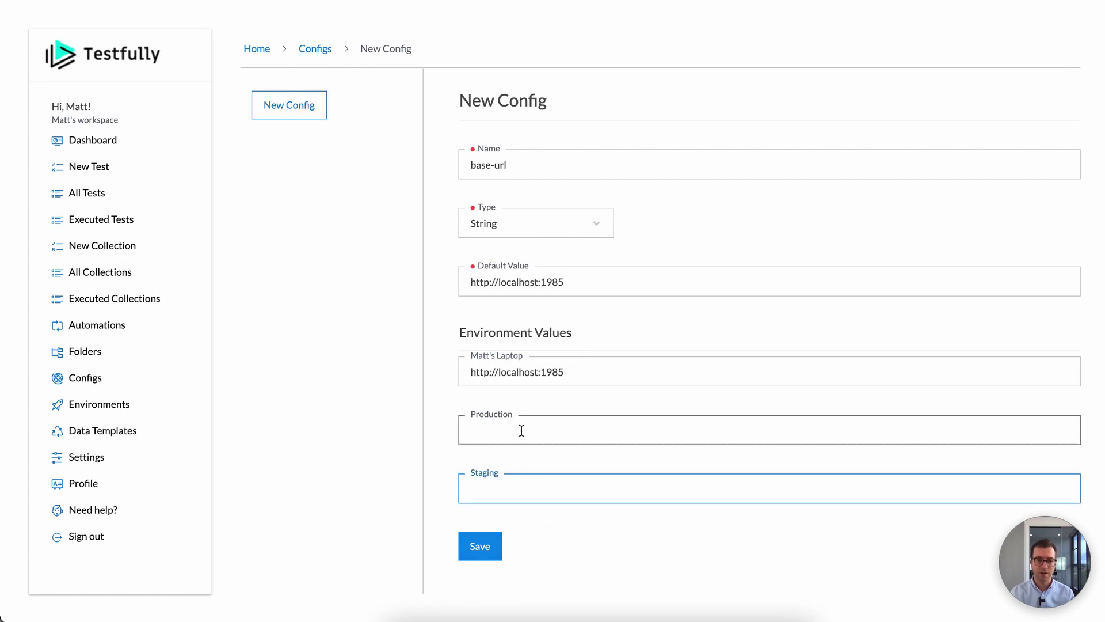
{"action": "left_click", "coordinate": [520, 429]}
{"action": "left_click", "coordinate": [496, 484]}
{"action": "type", "text": "https://api-ua"}
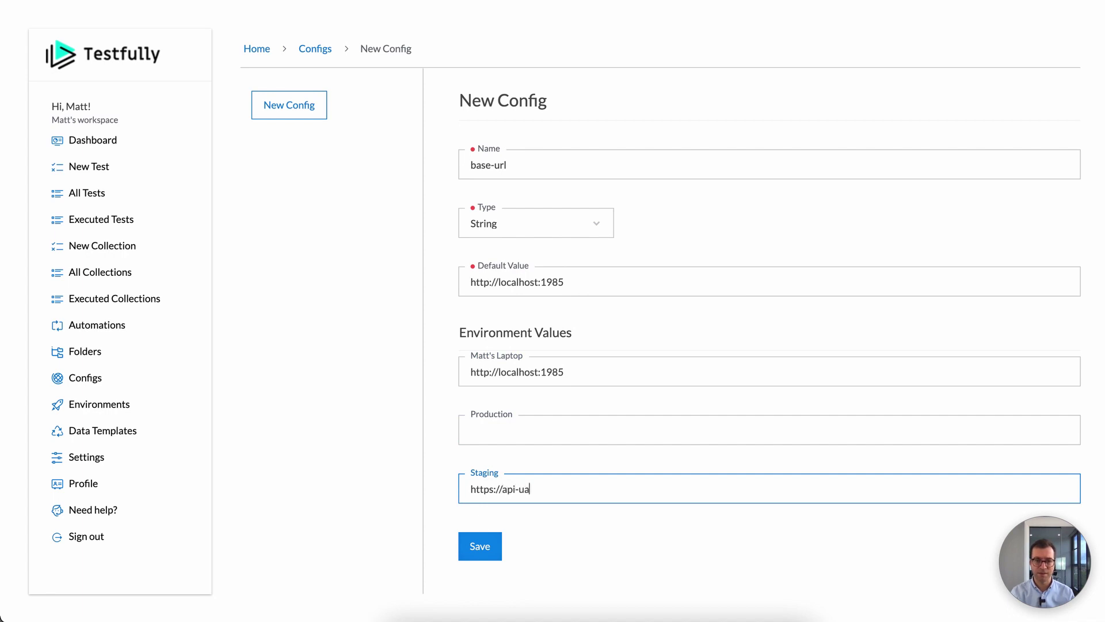
{"action": "type", "text": "t.testfully.io"}
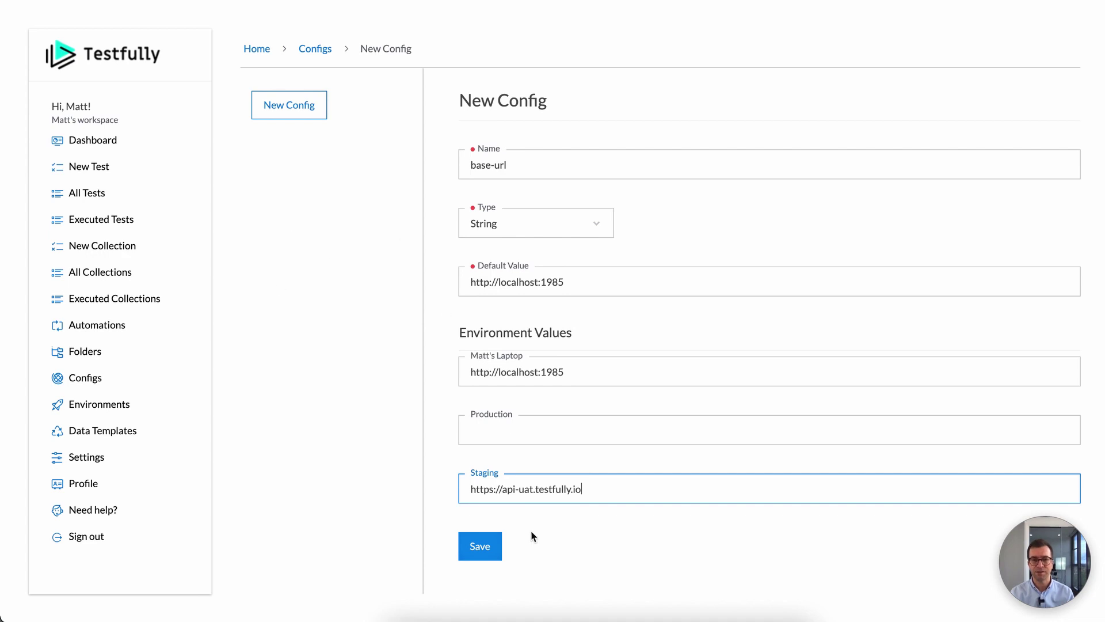
{"action": "left_click", "coordinate": [487, 550]}
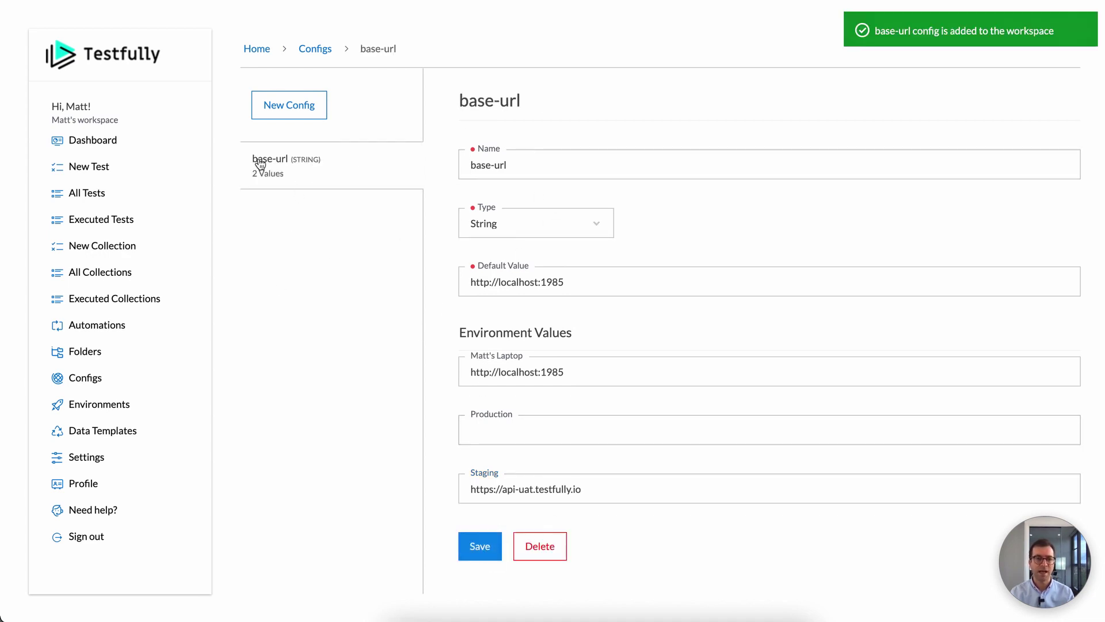
Step: Run Health Check of API on Matt's Laptop and confirm it passes against localhost:1985
{"action": "left_click", "coordinate": [111, 194]}
{"action": "left_click", "coordinate": [950, 178]}
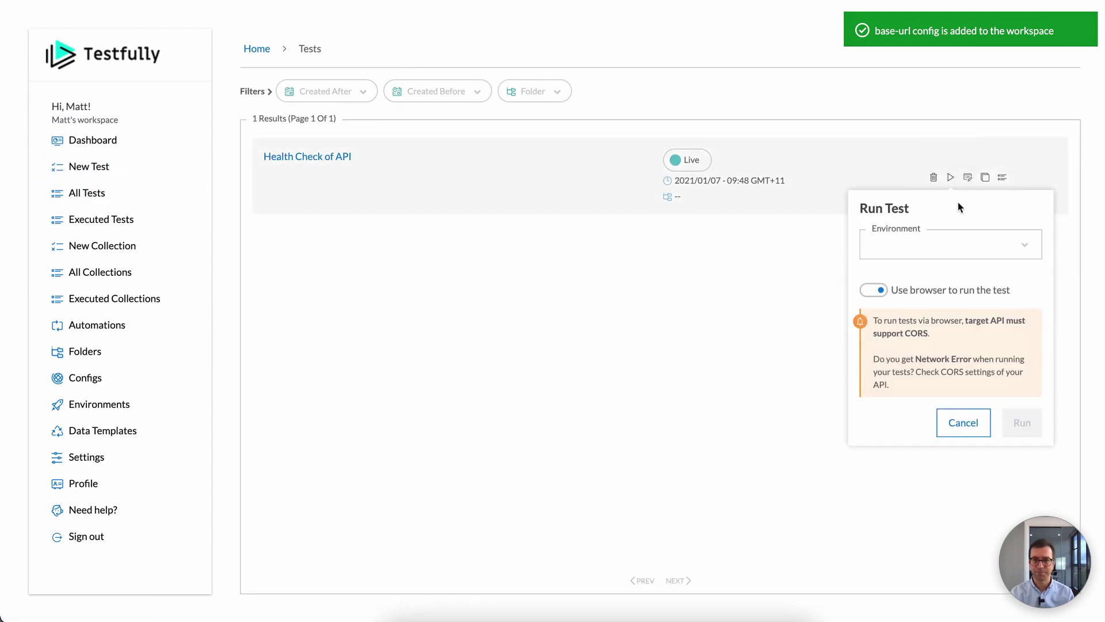
{"action": "left_click", "coordinate": [947, 245]}
{"action": "left_click", "coordinate": [901, 286]}
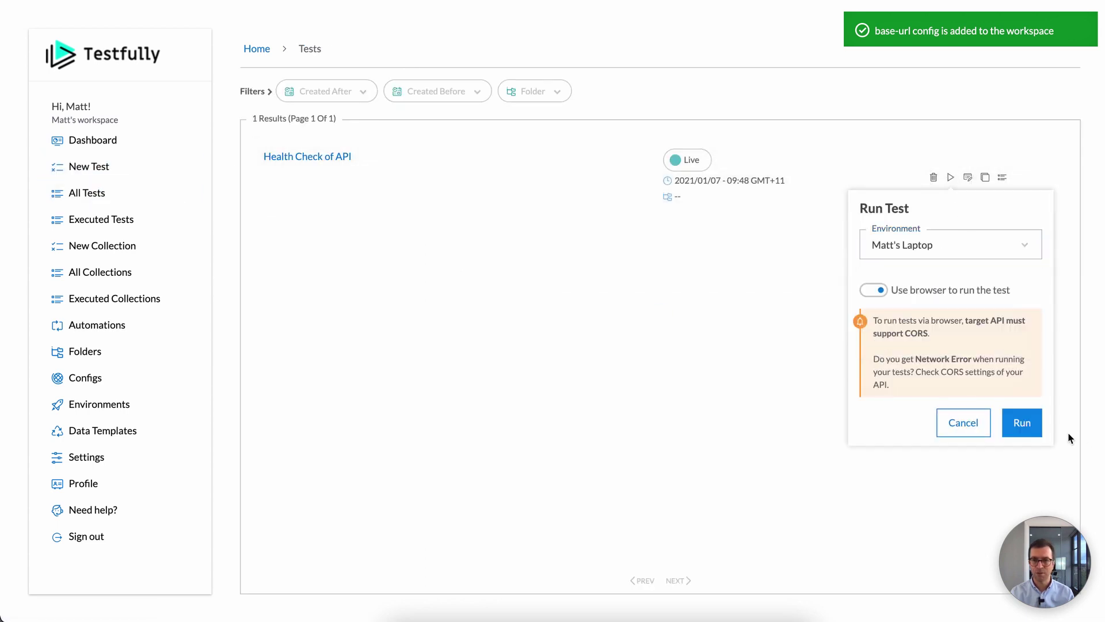
{"action": "left_click", "coordinate": [1030, 428]}
{"action": "scroll", "coordinate": [850, 375], "scroll_direction": "down", "scroll_amount": 2}
{"action": "scroll", "coordinate": [752, 396], "scroll_direction": "up", "scroll_amount": 2}
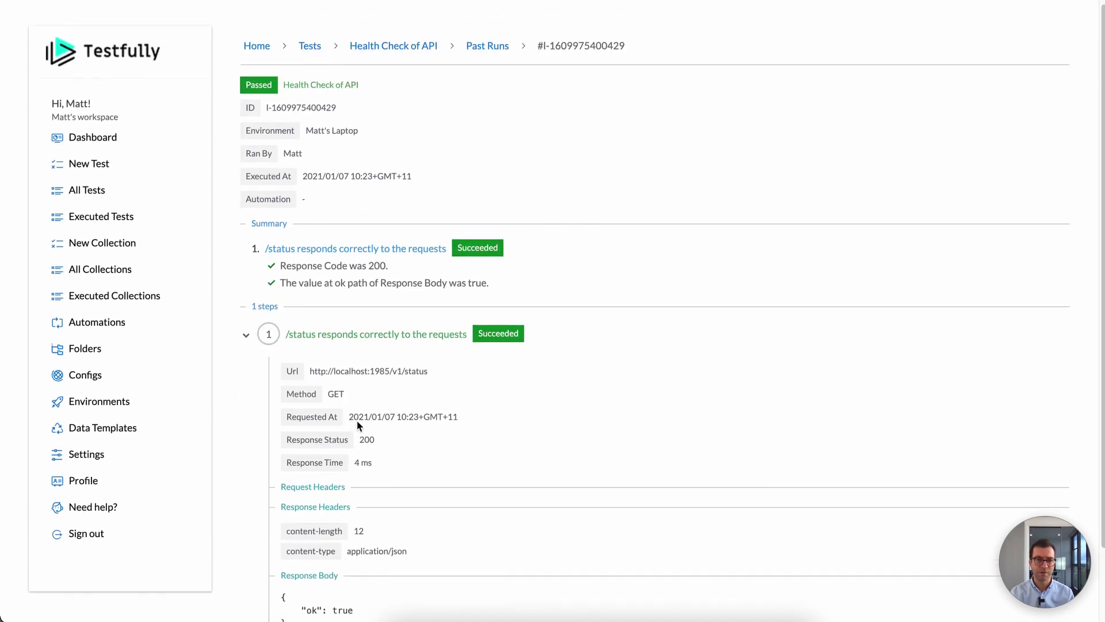
{"action": "left_click_drag", "start_coordinate": [315, 372], "coordinate": [382, 368]}
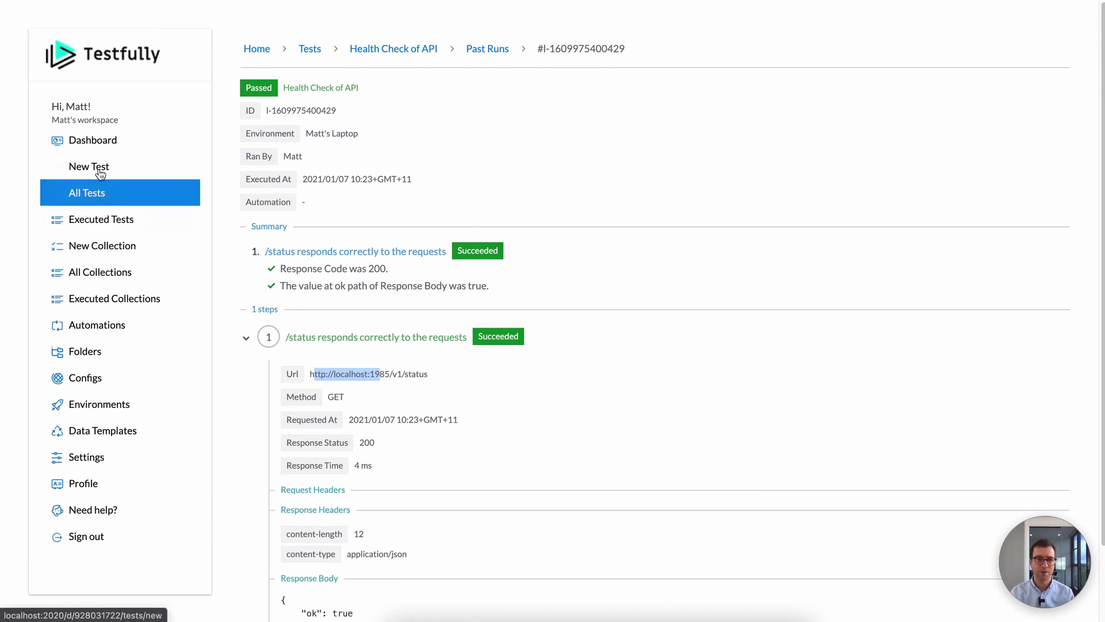
{"action": "left_click", "coordinate": [90, 194]}
{"action": "left_click", "coordinate": [969, 179]}
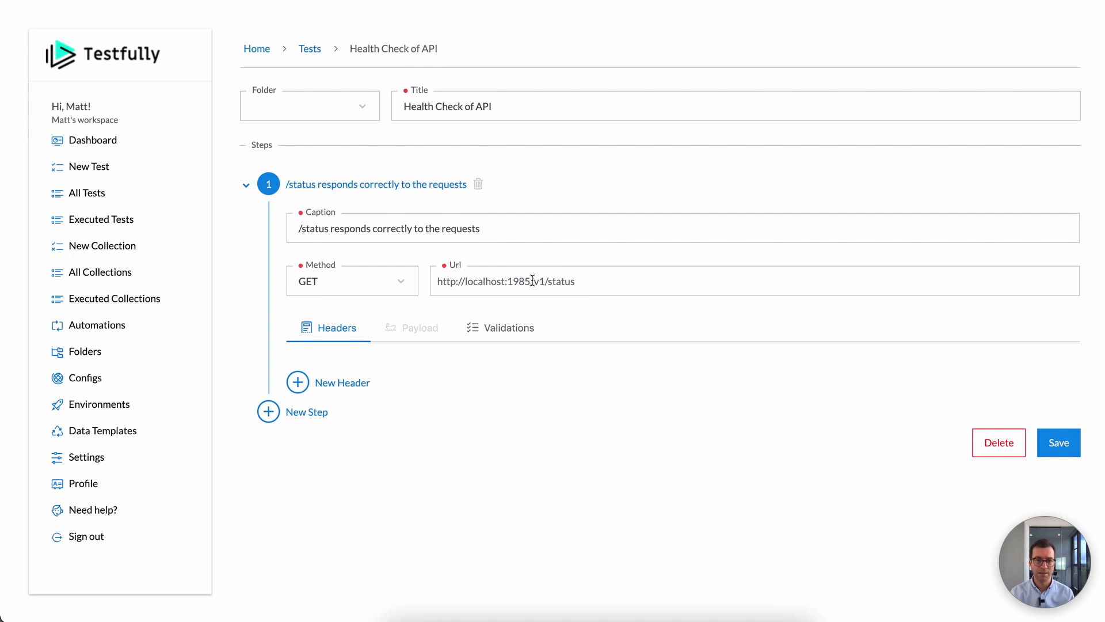
Step: Replace the URL's hard-coded host with {g:base-url} followed by /v1/status and save the test
{"action": "left_click_drag", "start_coordinate": [532, 280], "coordinate": [406, 281]}
{"action": "key", "text": "BackSpace"}
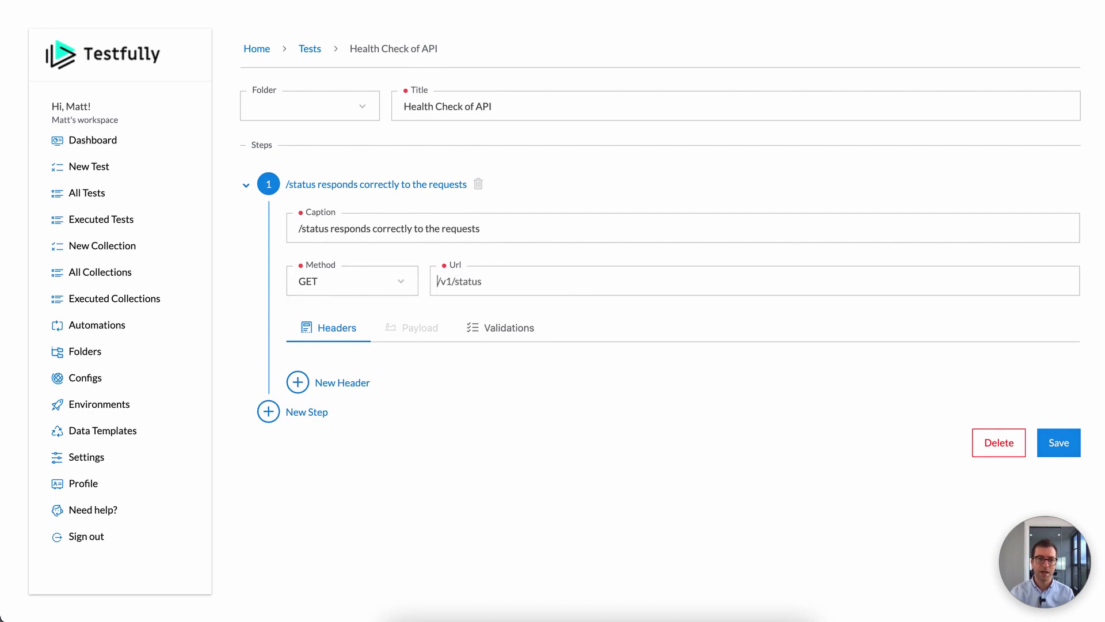
{"action": "type", "text": "{"}
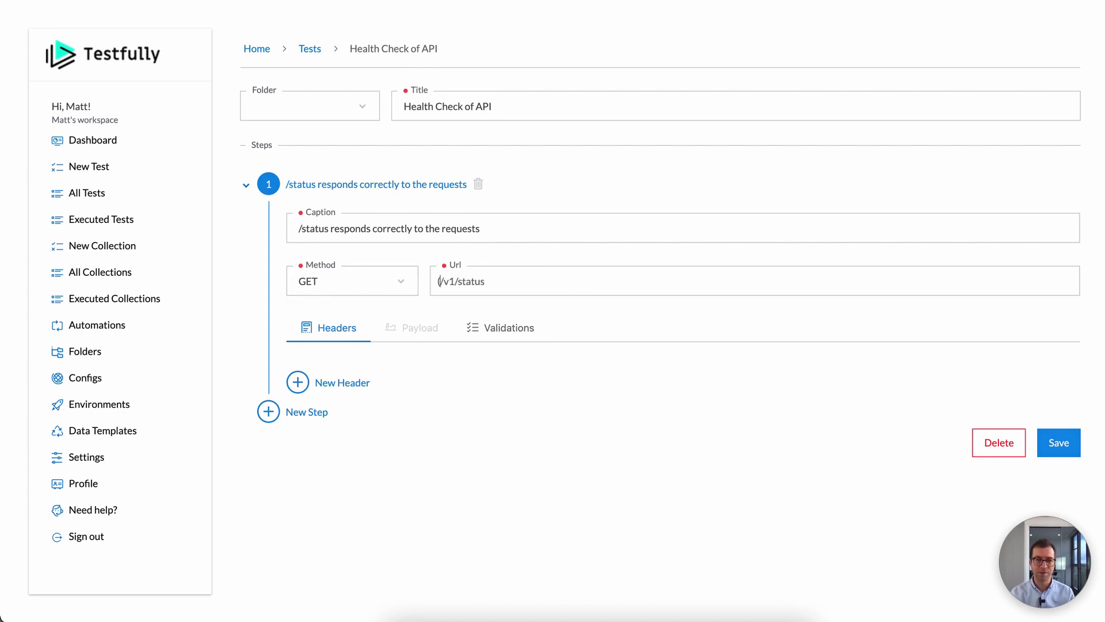
{"action": "type", "text": "g:"}
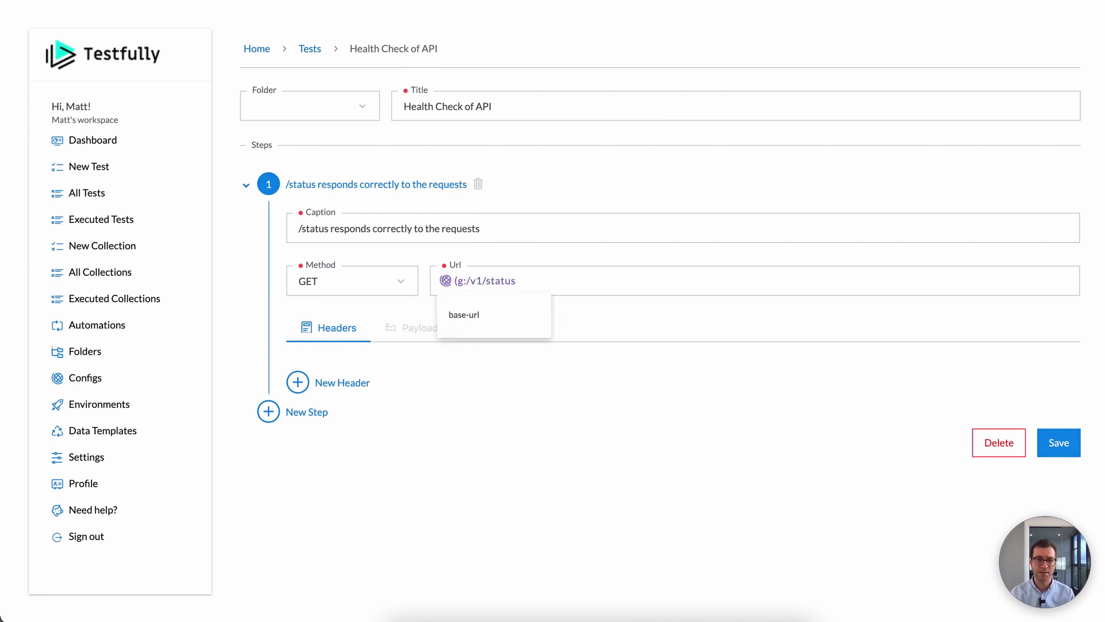
{"action": "left_click", "coordinate": [471, 317]}
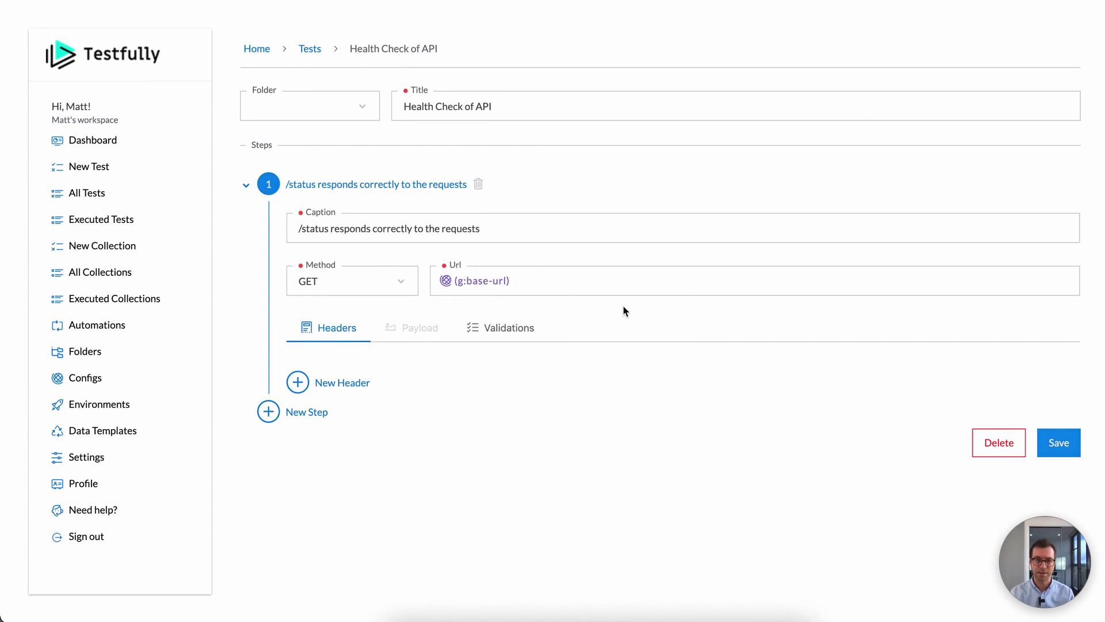
{"action": "type", "text": "/"}
{"action": "type", "text": "v12/"}
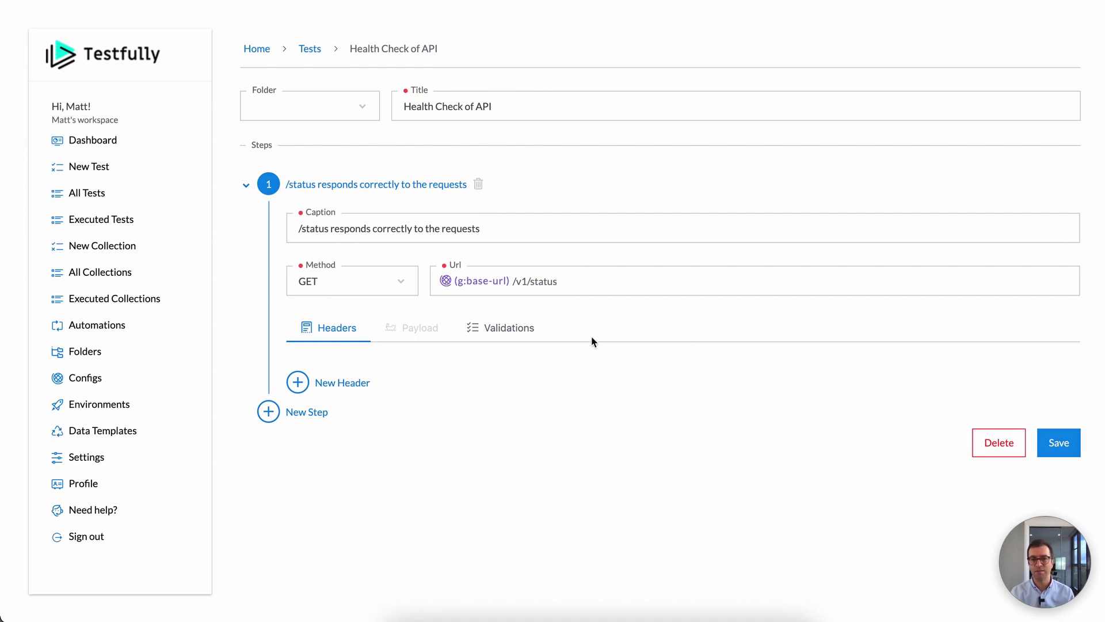
{"action": "left_click", "coordinate": [1059, 442]}
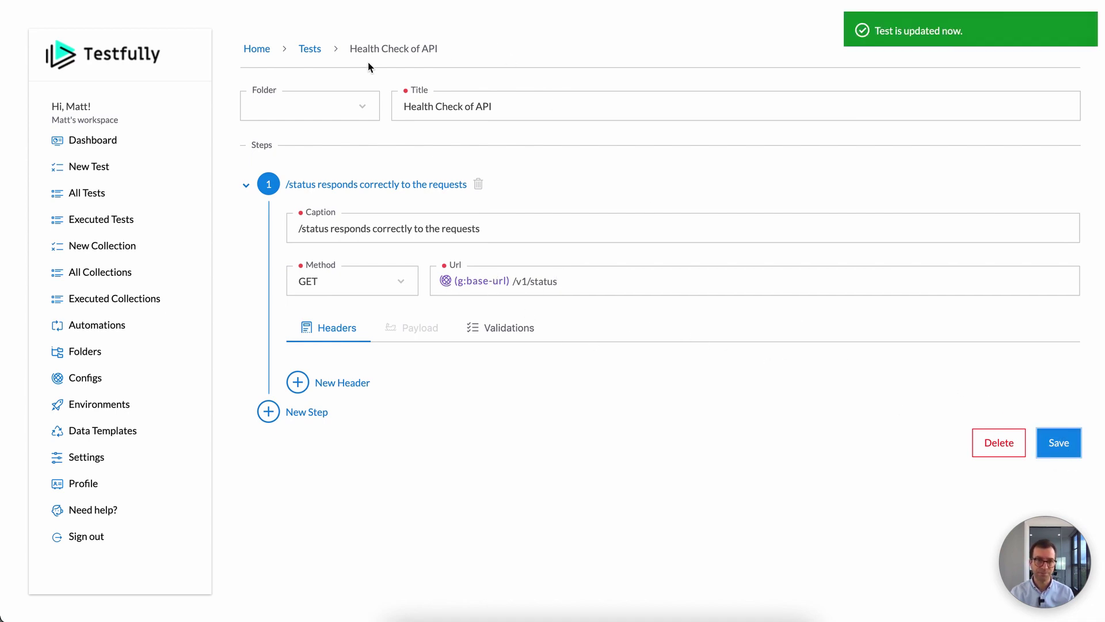
{"action": "left_click", "coordinate": [310, 48]}
Step: Run Health Check of API on Matt's Laptop and check the requested URL in the result
{"action": "left_click", "coordinate": [949, 179]}
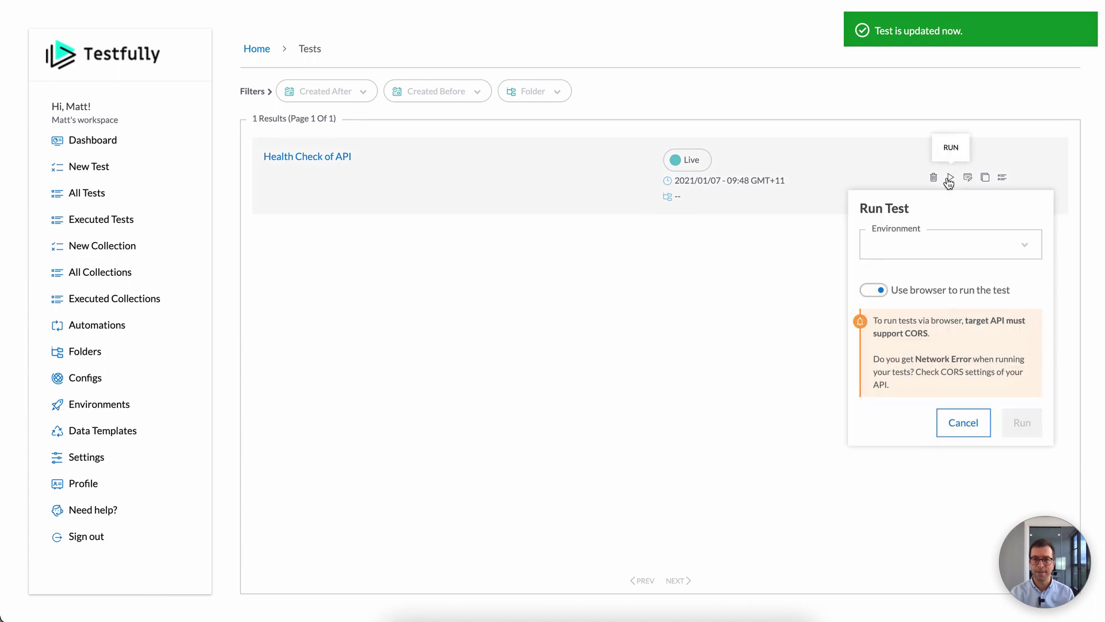
{"action": "left_click", "coordinate": [915, 244]}
{"action": "left_click", "coordinate": [913, 286]}
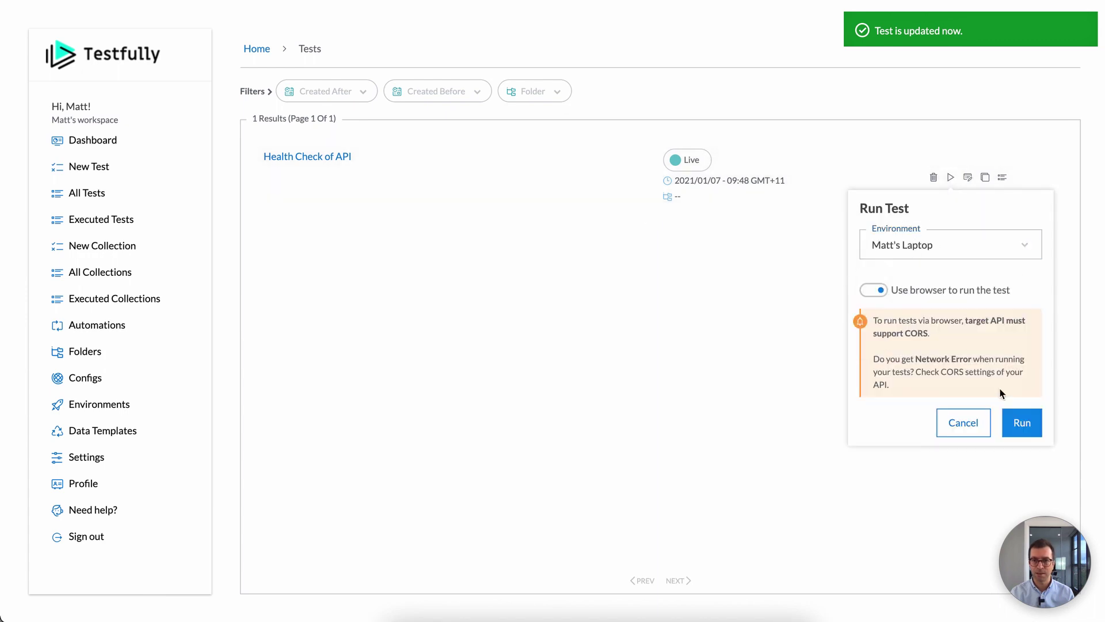
{"action": "left_click", "coordinate": [1022, 425]}
{"action": "scroll", "coordinate": [441, 340], "scroll_direction": "down", "scroll_amount": 2}
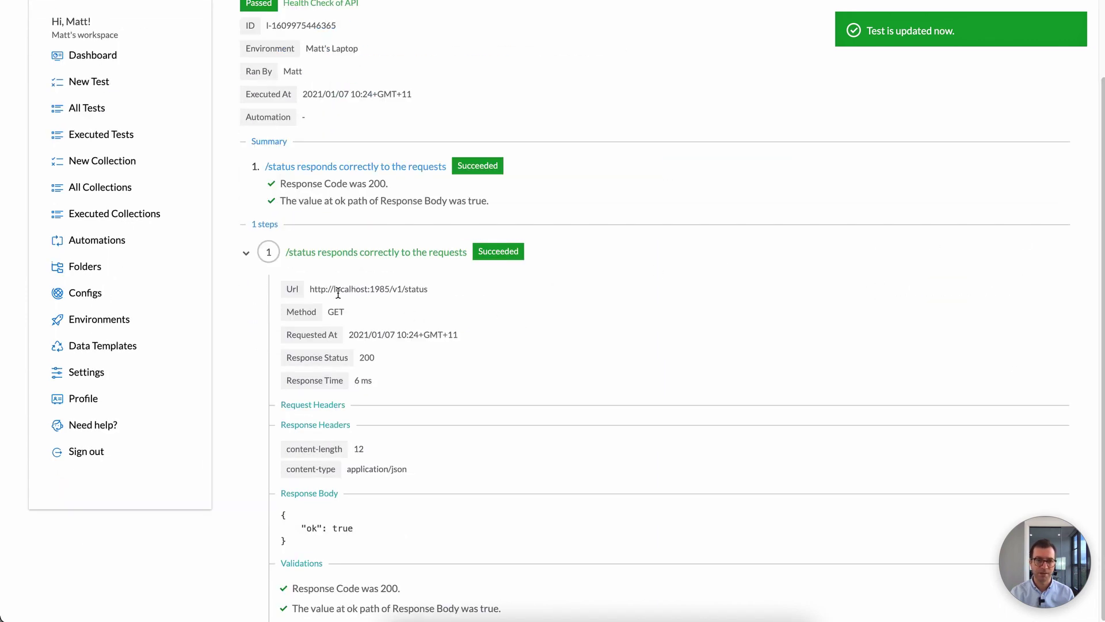
{"action": "left_click_drag", "start_coordinate": [337, 292], "coordinate": [402, 288]}
{"action": "left_click", "coordinate": [421, 286]}
{"action": "scroll", "coordinate": [450, 274], "scroll_direction": "up", "scroll_amount": 2}
{"action": "left_click", "coordinate": [493, 53]}
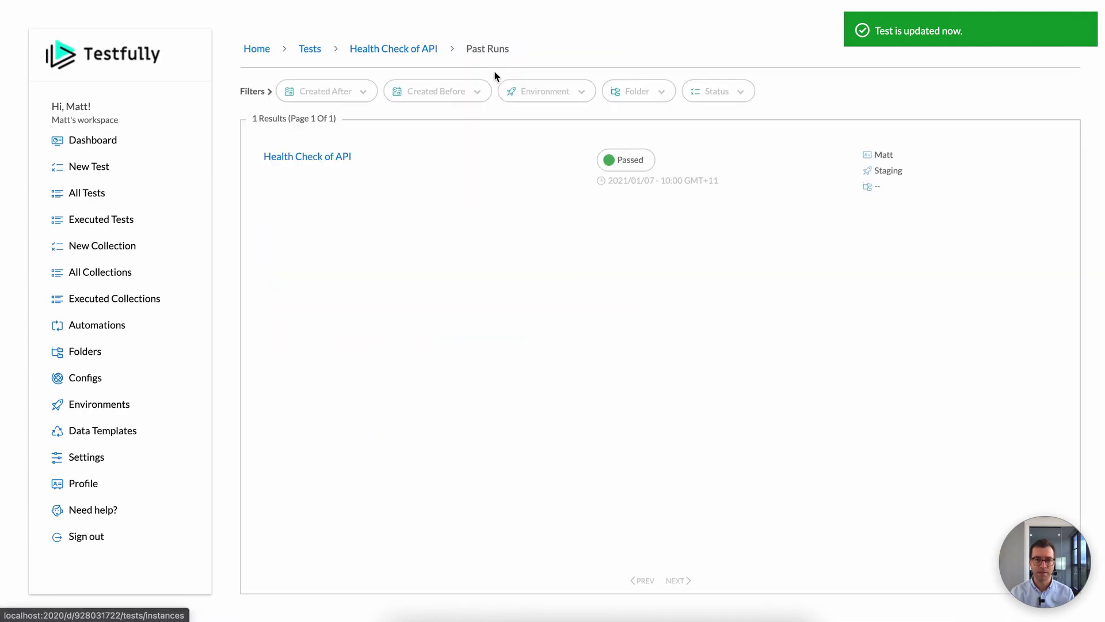
{"action": "left_click", "coordinate": [309, 49]}
{"action": "left_click", "coordinate": [950, 177]}
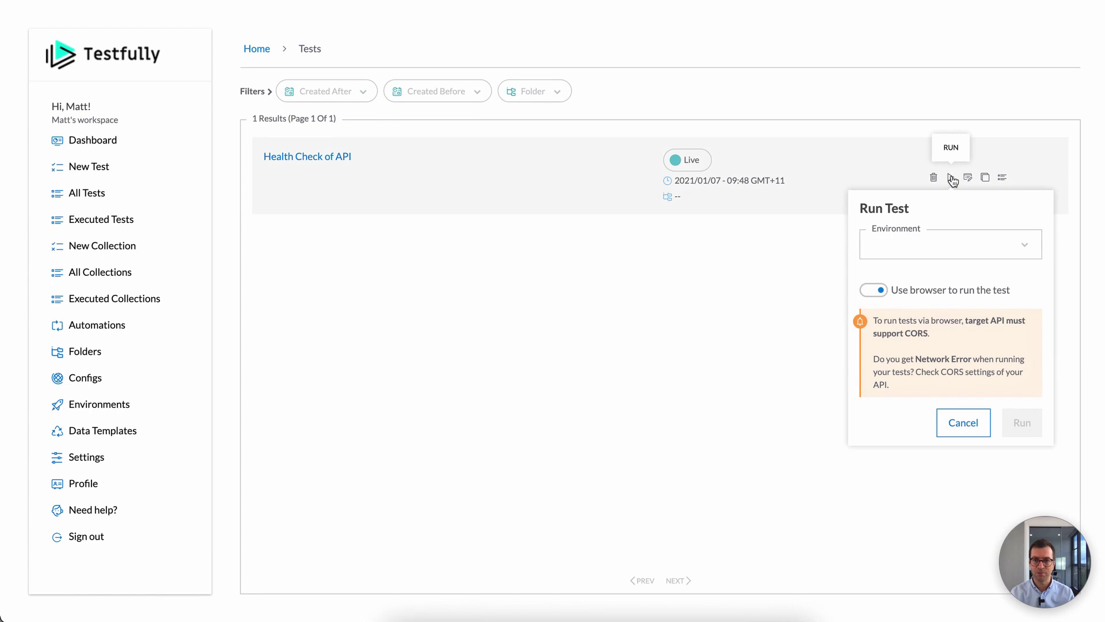
{"action": "left_click", "coordinate": [971, 258]}
{"action": "left_click", "coordinate": [915, 334]}
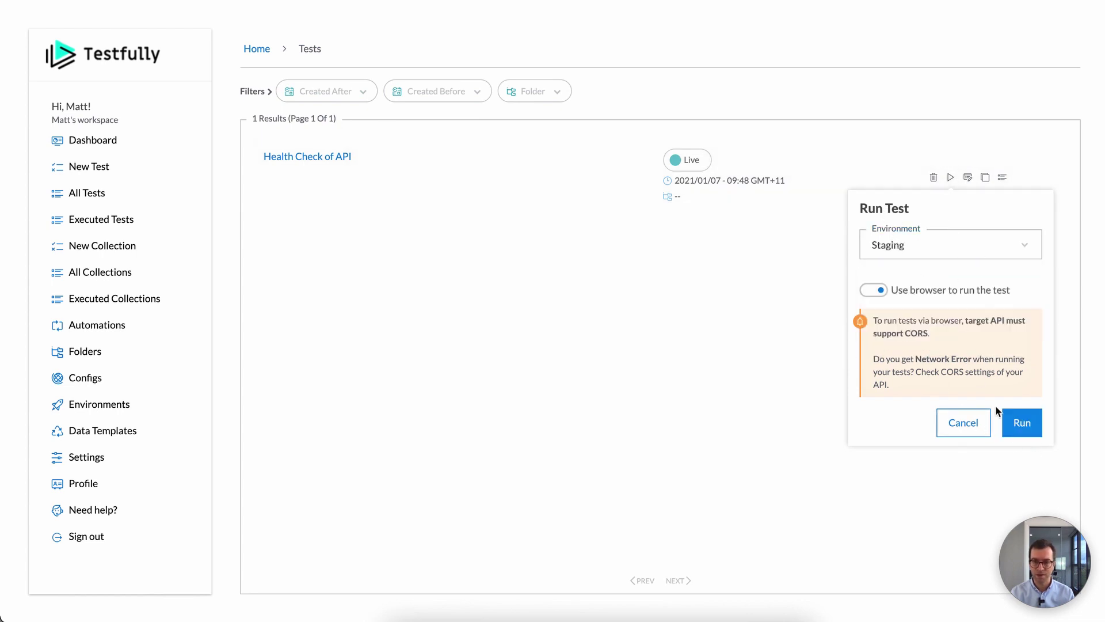
{"action": "left_click", "coordinate": [1014, 420]}
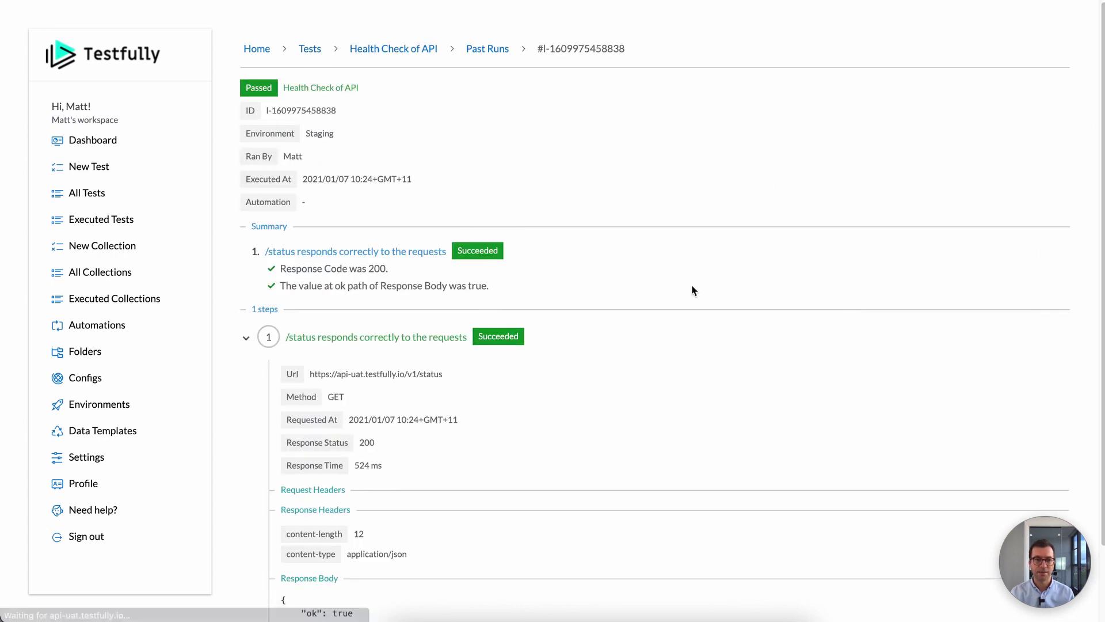
{"action": "left_click_drag", "start_coordinate": [310, 374], "coordinate": [420, 373]}
{"action": "triple_click", "coordinate": [420, 373]}
{"action": "scroll", "coordinate": [499, 375], "scroll_direction": "down", "scroll_amount": 2}
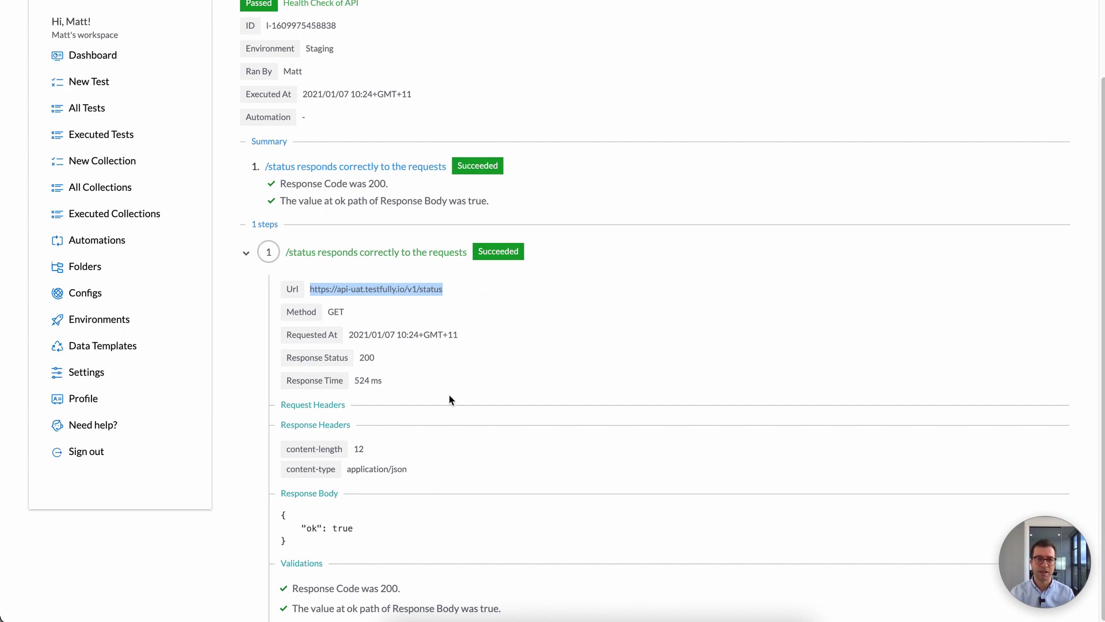
{"action": "scroll", "coordinate": [450, 399], "scroll_direction": "up", "scroll_amount": 2}
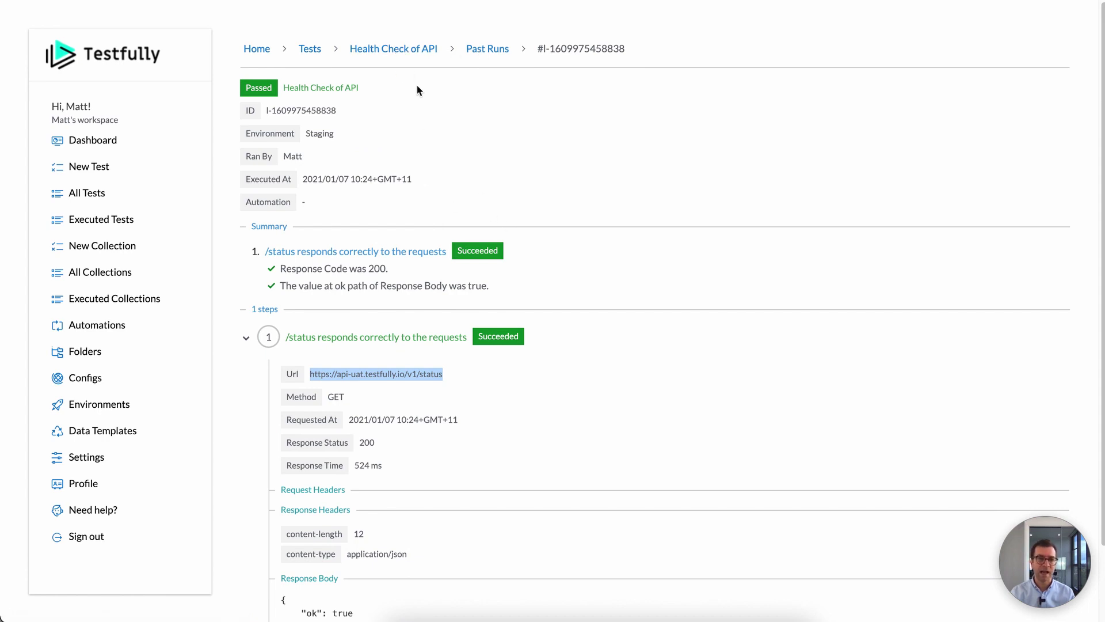
Step: Check base-url's per-environment values in Configs, then return to All Tests
{"action": "left_click", "coordinate": [149, 383]}
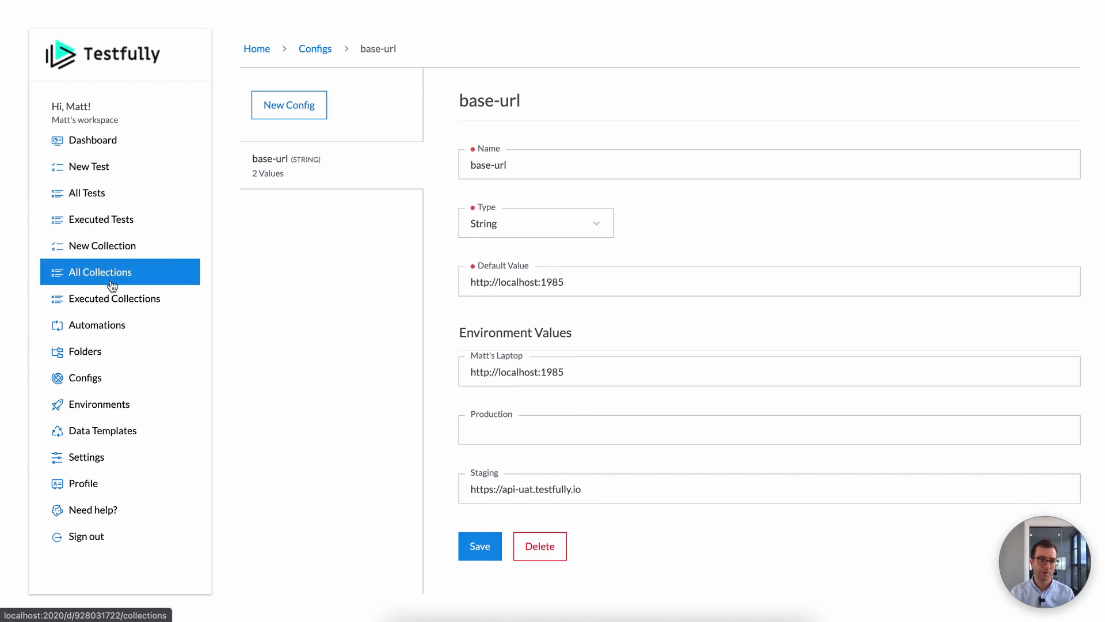
{"action": "left_click", "coordinate": [84, 192]}
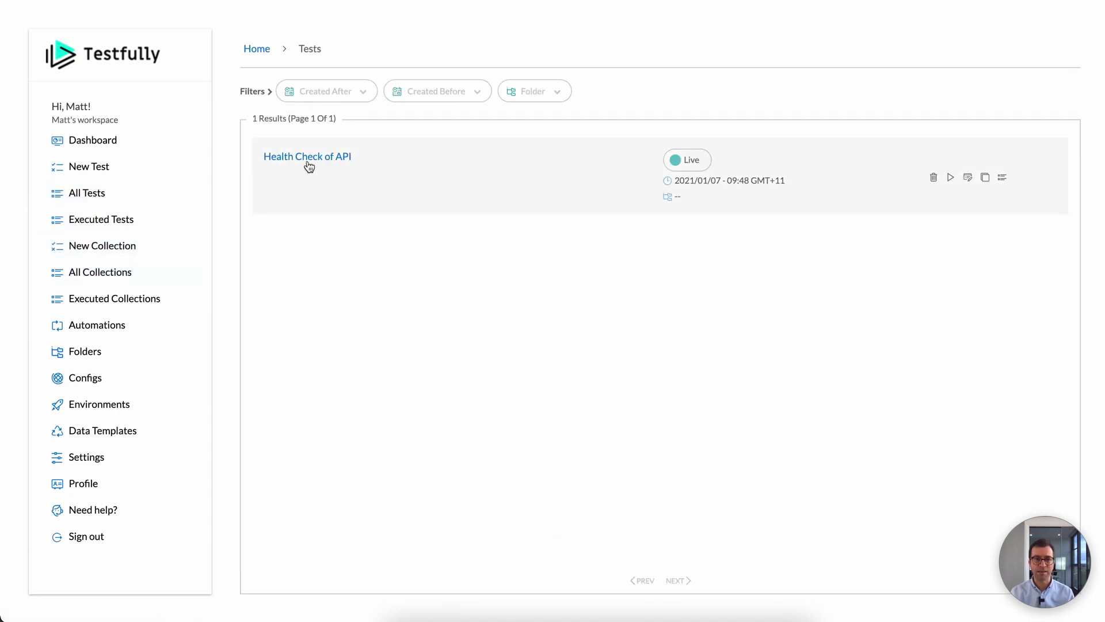
Step: Add a header whose value is {g:base-url} and switch the step's method to POST
{"action": "left_click", "coordinate": [309, 161]}
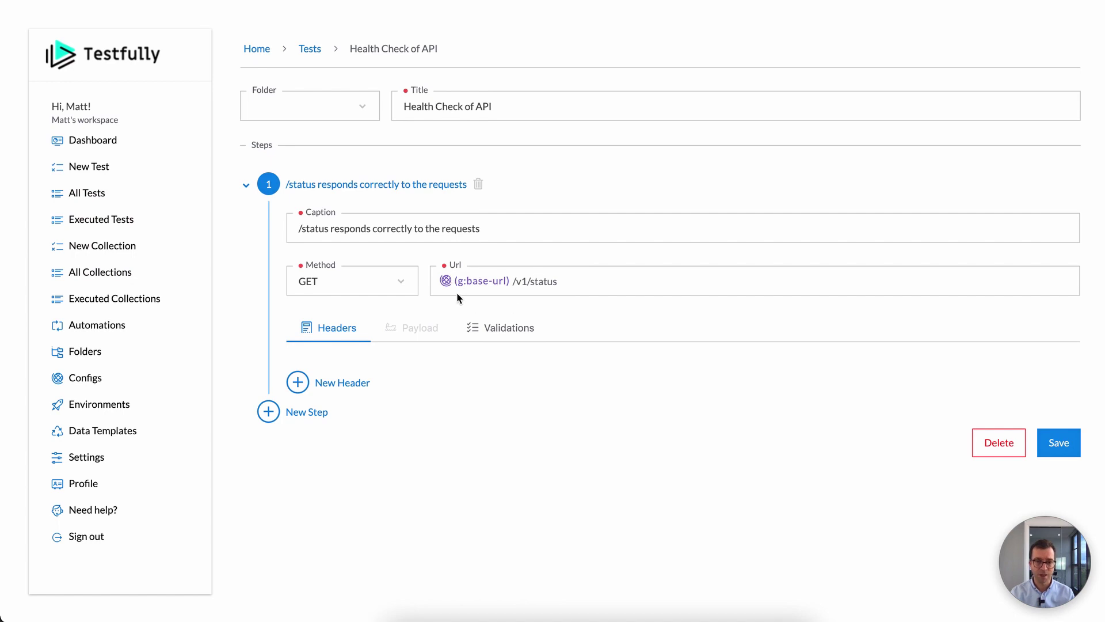
{"action": "left_click", "coordinate": [320, 389]}
{"action": "left_click", "coordinate": [718, 389]}
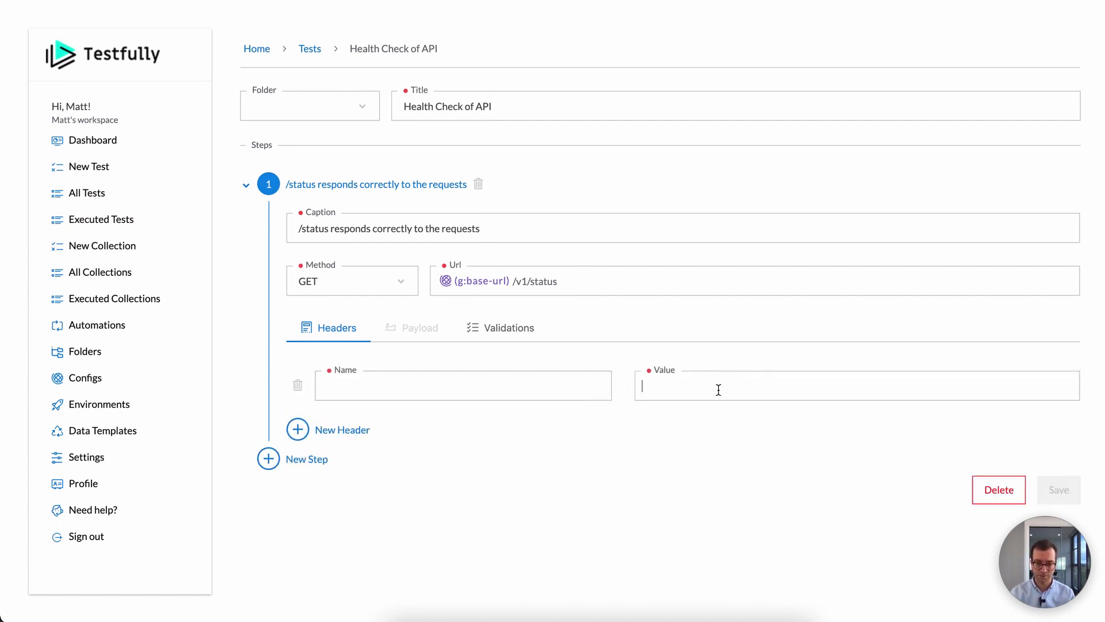
{"action": "type", "text": "(g:"}
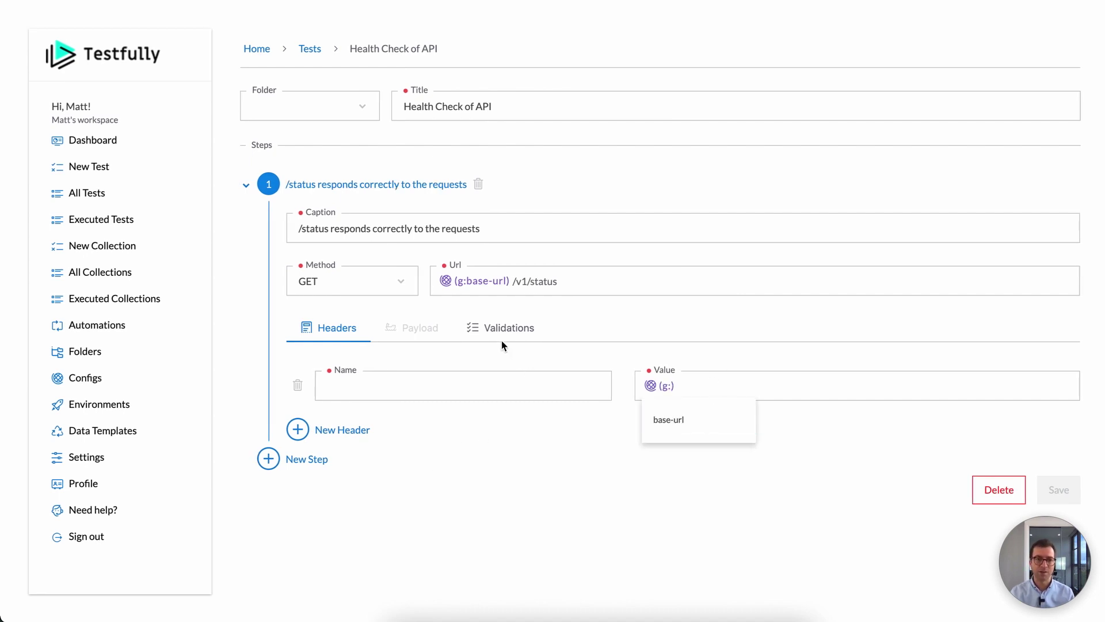
{"action": "left_click", "coordinate": [373, 275]}
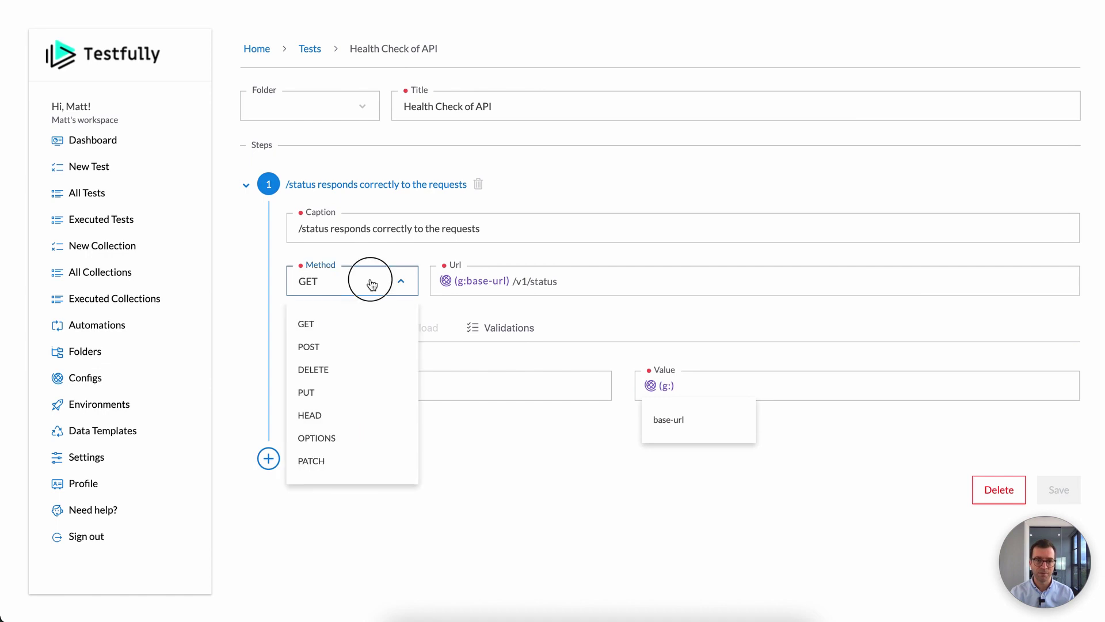
{"action": "left_click", "coordinate": [358, 349]}
{"action": "left_click", "coordinate": [669, 416]}
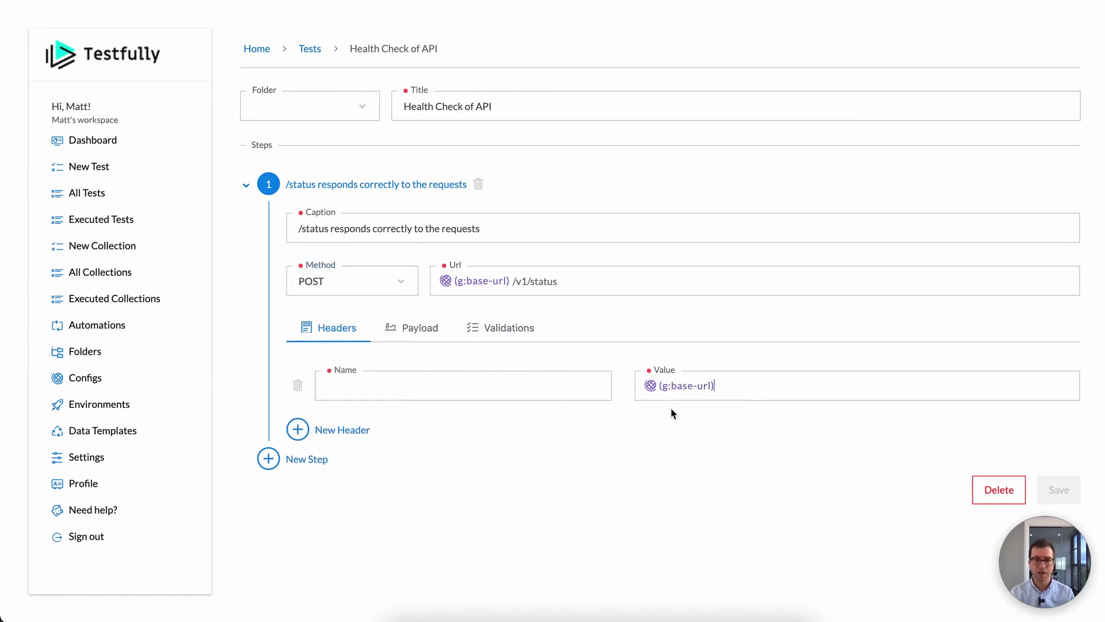
Step: Insert {g:base-url} into the request payload
{"action": "left_click", "coordinate": [406, 327]}
{"action": "scroll", "coordinate": [380, 439], "scroll_direction": "down", "scroll_amount": 2}
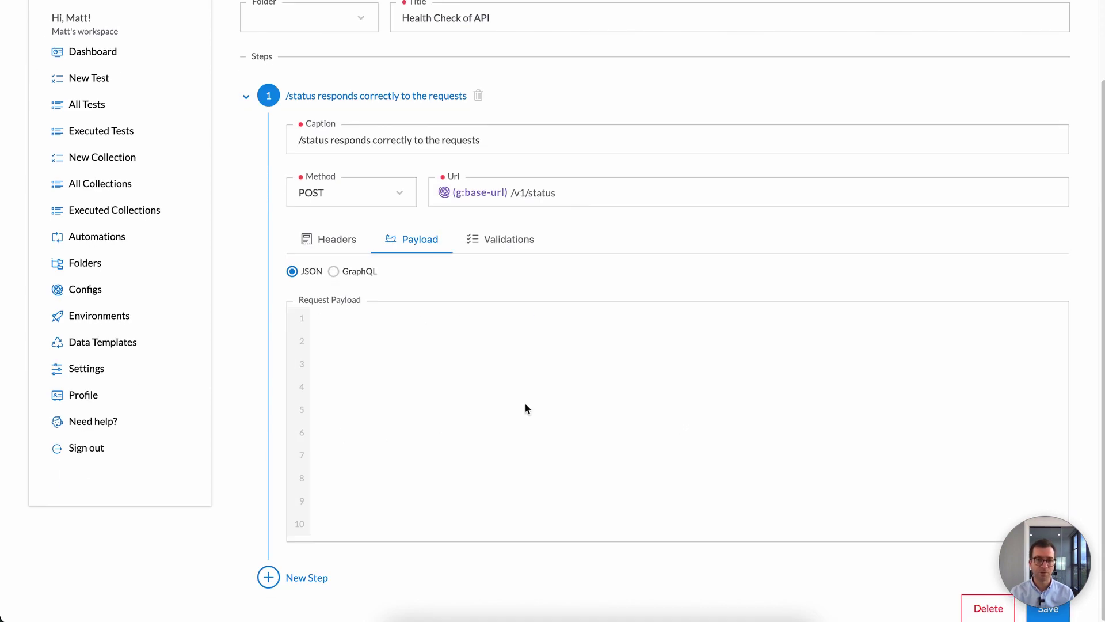
{"action": "left_click", "coordinate": [421, 324]}
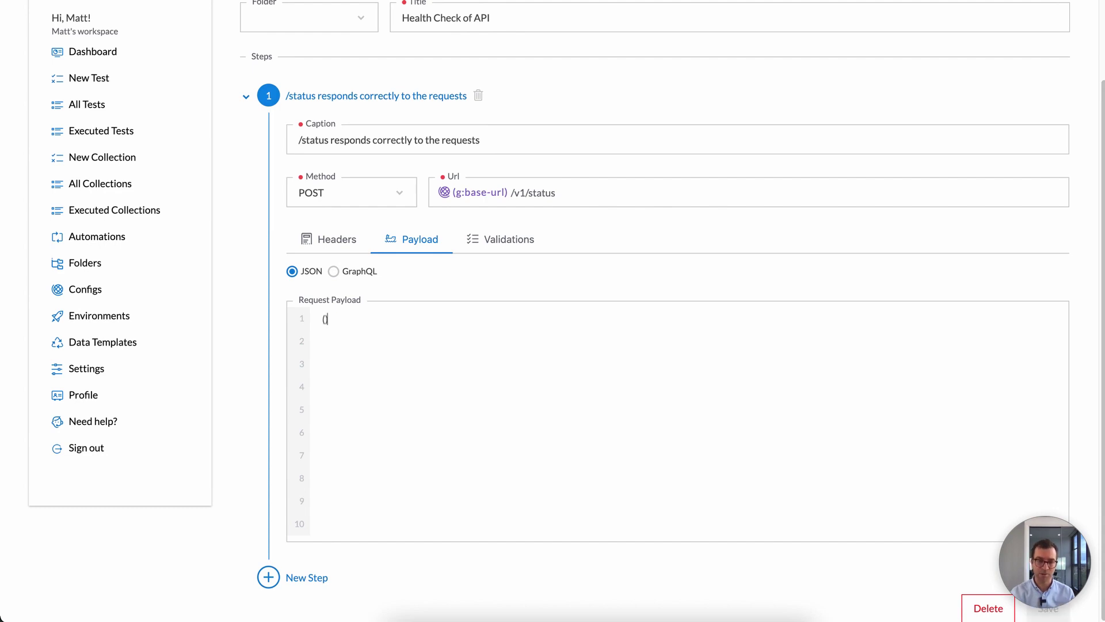
{"action": "type", "text": "(g:"}
{"action": "left_click", "coordinate": [414, 353]}
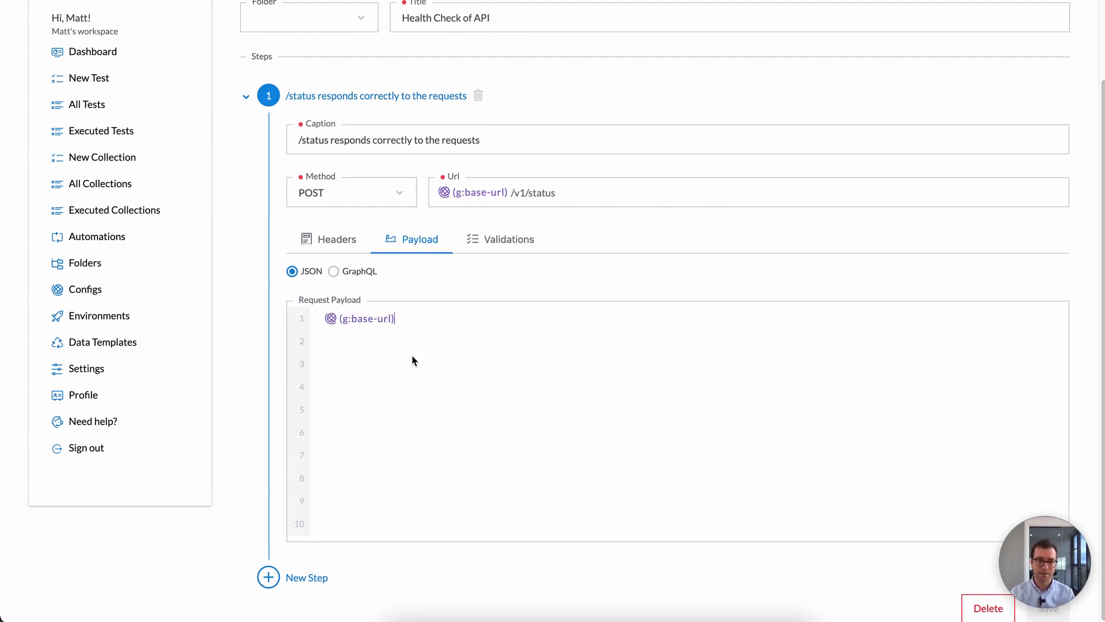
Step: Try a config variable in the expected response body, keeping 200 OK as the expected code
{"action": "left_click", "coordinate": [510, 239]}
{"action": "left_click", "coordinate": [453, 358]}
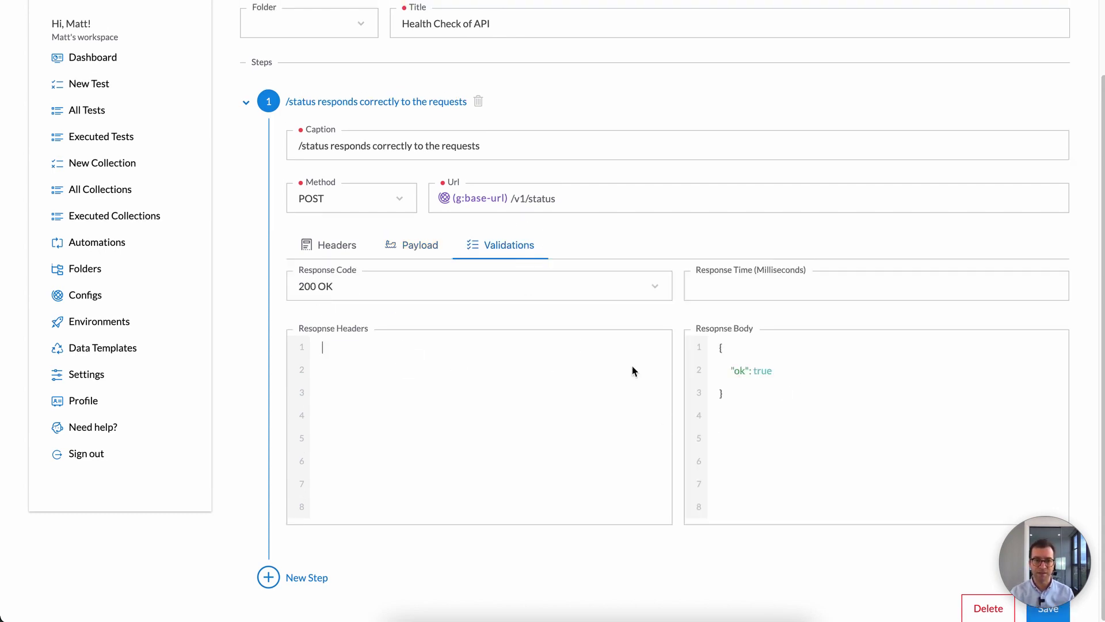
{"action": "double_click", "coordinate": [813, 362]}
{"action": "left_click", "coordinate": [807, 370]}
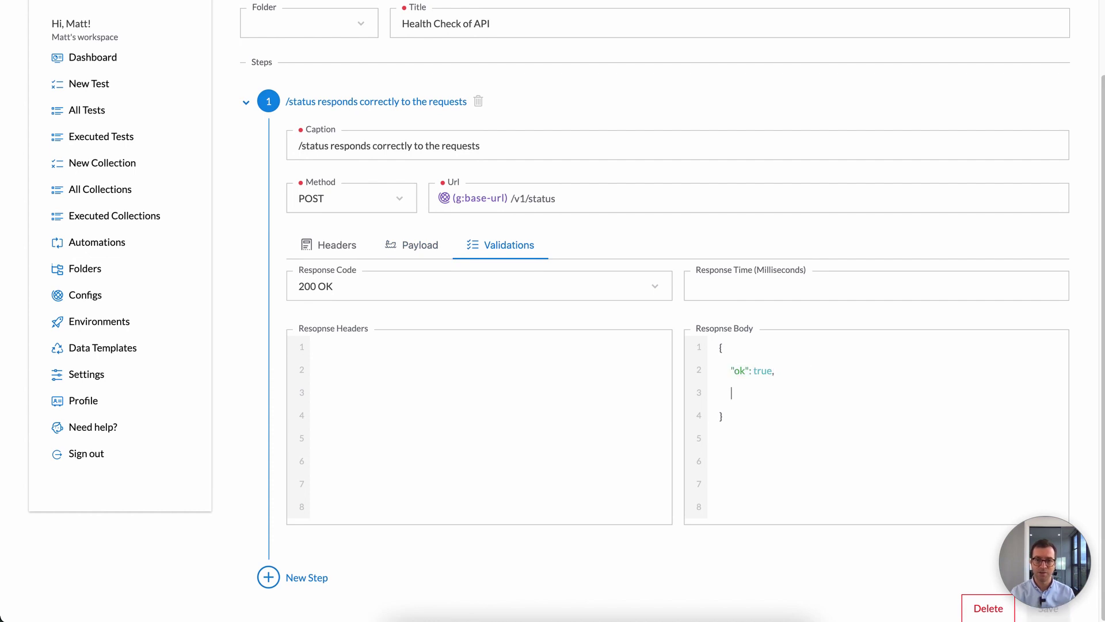
{"action": "type", "text": "(g:"}
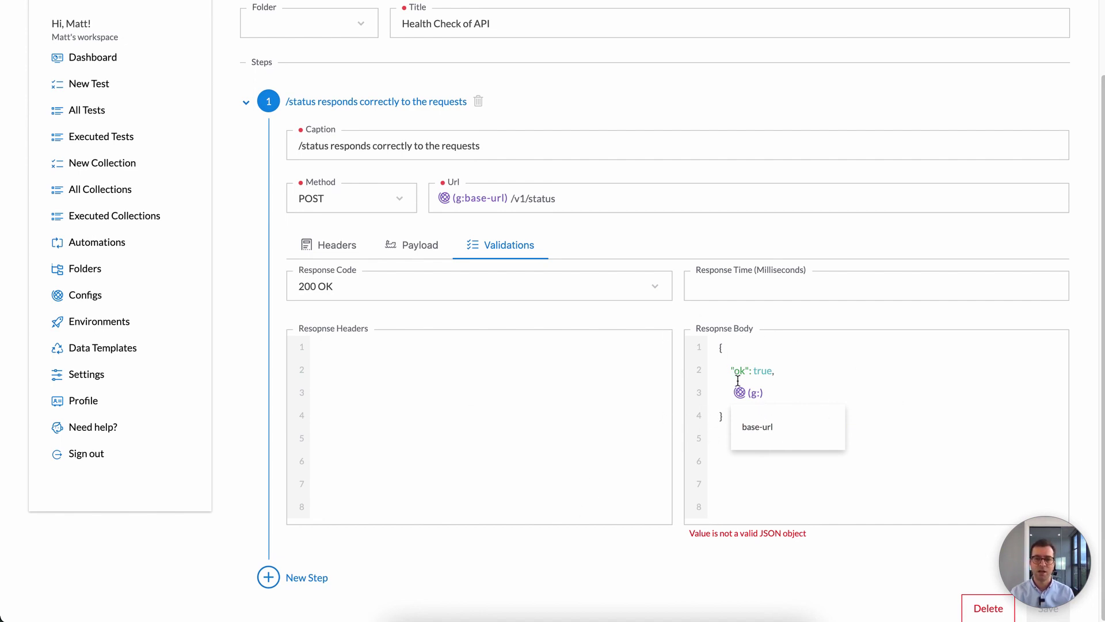
{"action": "left_click", "coordinate": [370, 286]}
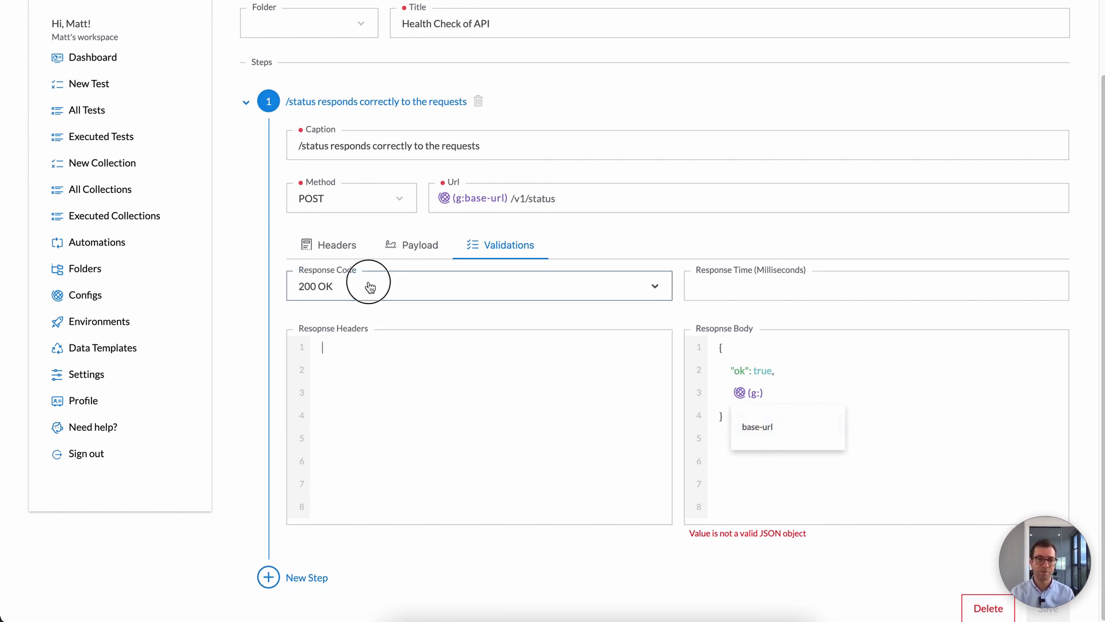
{"action": "left_click", "coordinate": [414, 244]}
{"action": "left_click", "coordinate": [414, 244]}
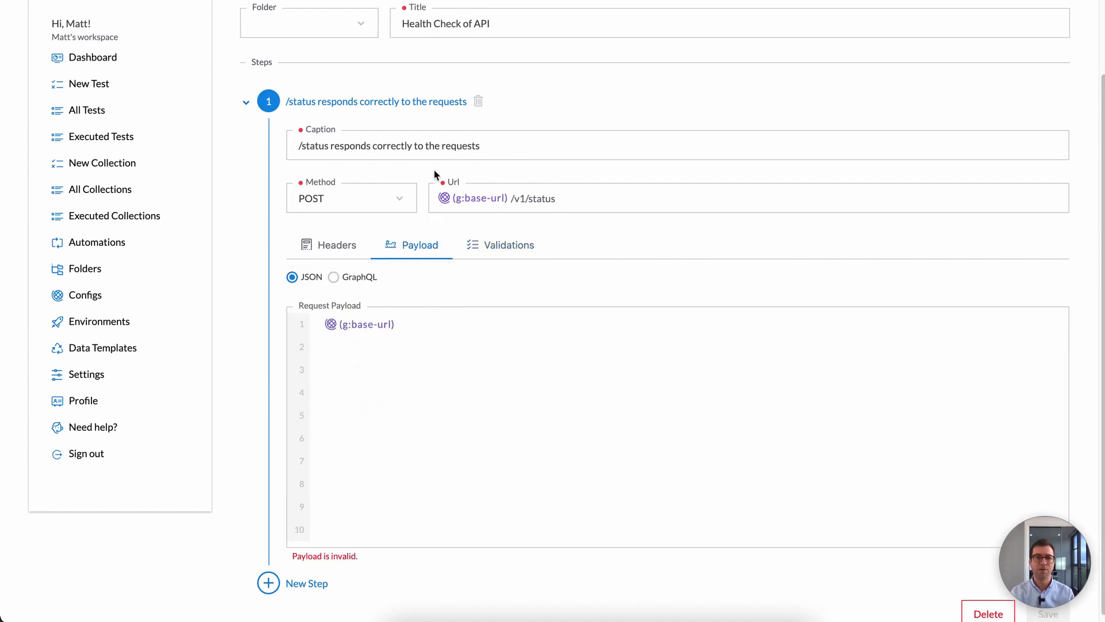
{"action": "scroll", "coordinate": [519, 207], "scroll_direction": "up", "scroll_amount": 2}
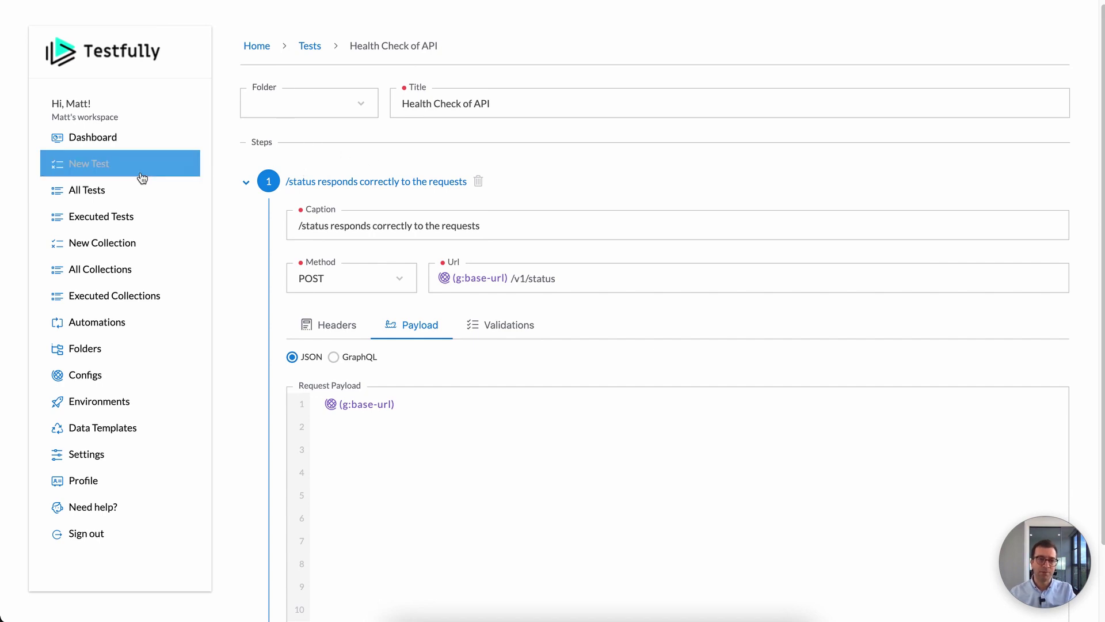
Step: Bring up the Run Test dialog for Health Check of API from All Tests
{"action": "left_click", "coordinate": [123, 190]}
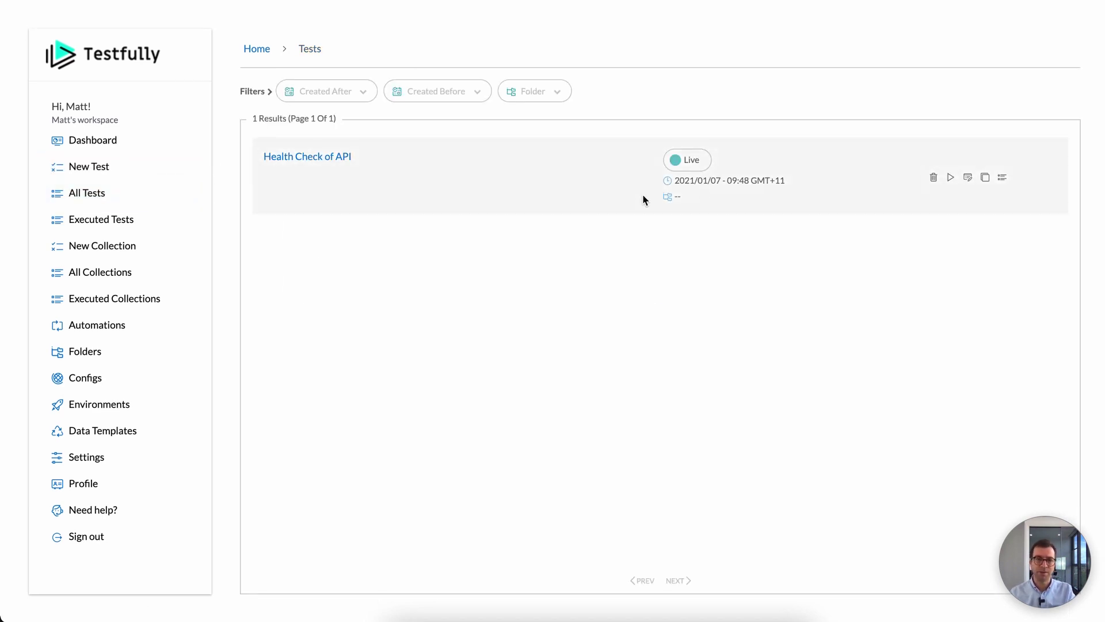
{"action": "left_click", "coordinate": [950, 177]}
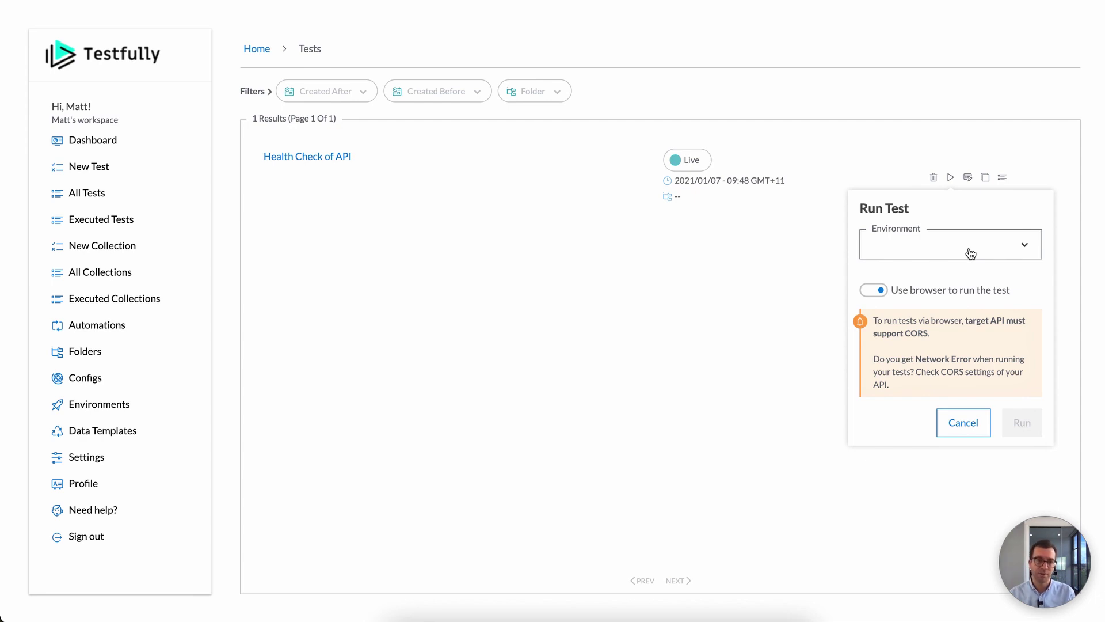
Step: Run Health Check of API on Staging with 'Use browser to run the test' turned off
{"action": "left_click", "coordinate": [971, 253]}
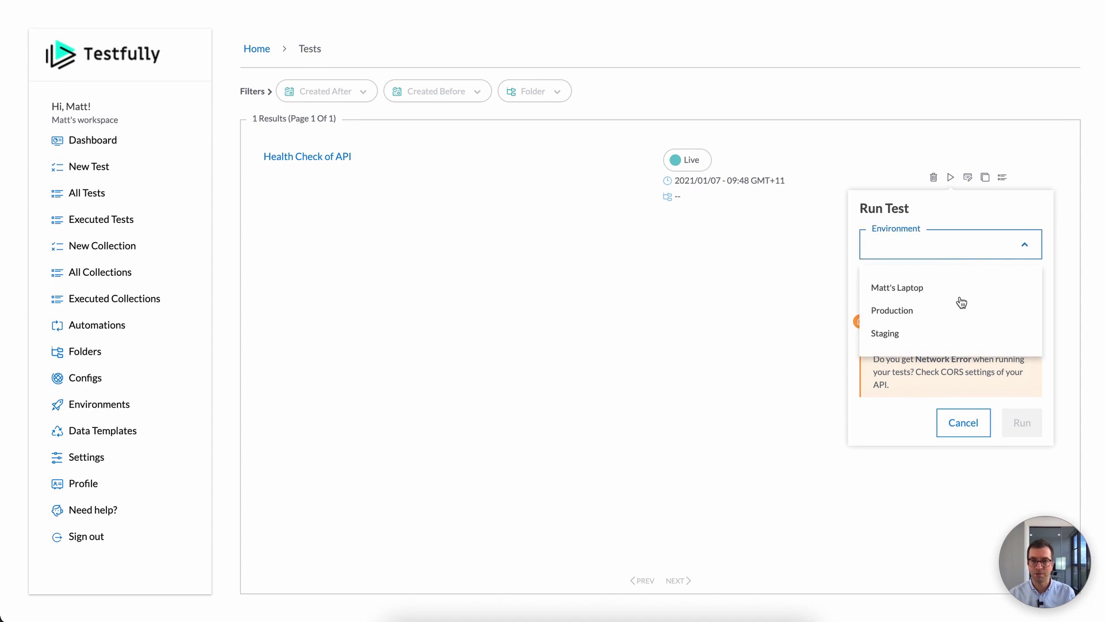
{"action": "left_click", "coordinate": [957, 337]}
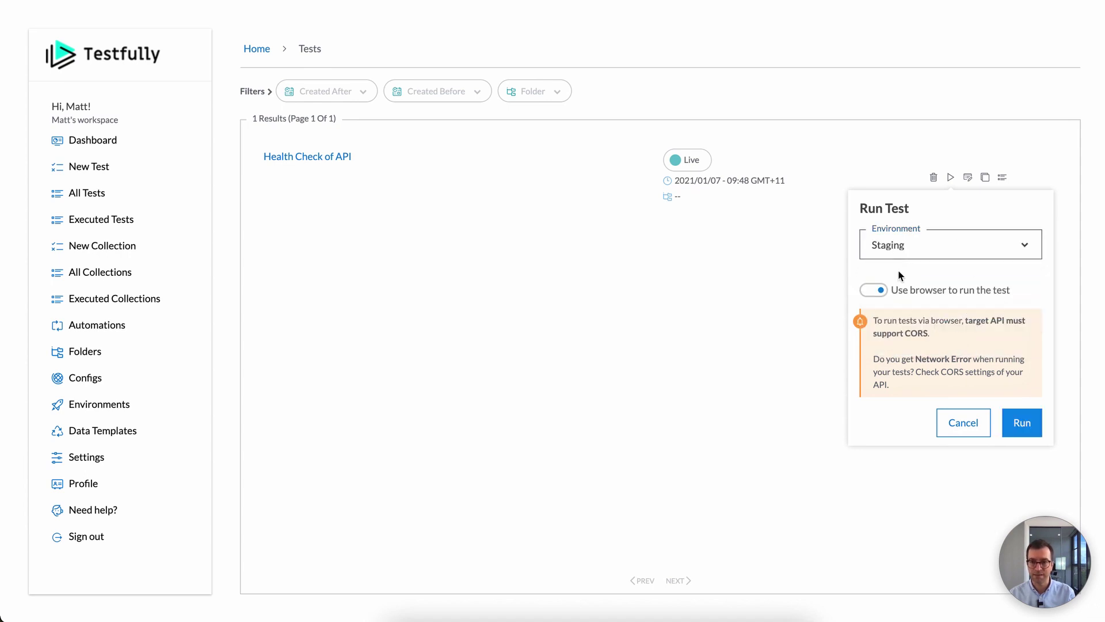
{"action": "left_click", "coordinate": [875, 290]}
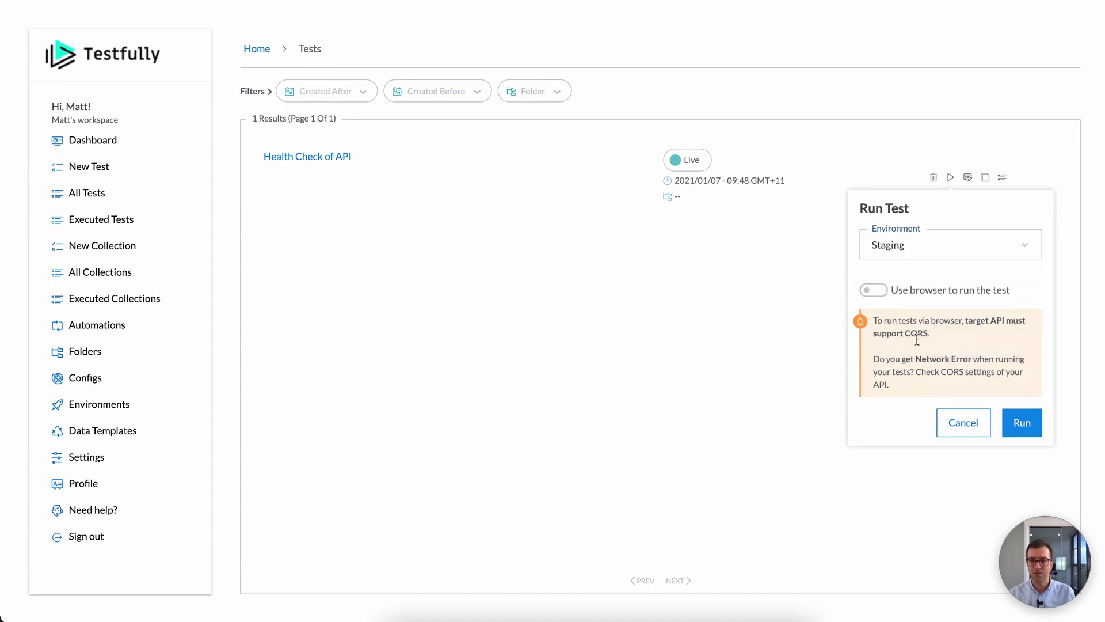
{"action": "left_click", "coordinate": [1021, 428]}
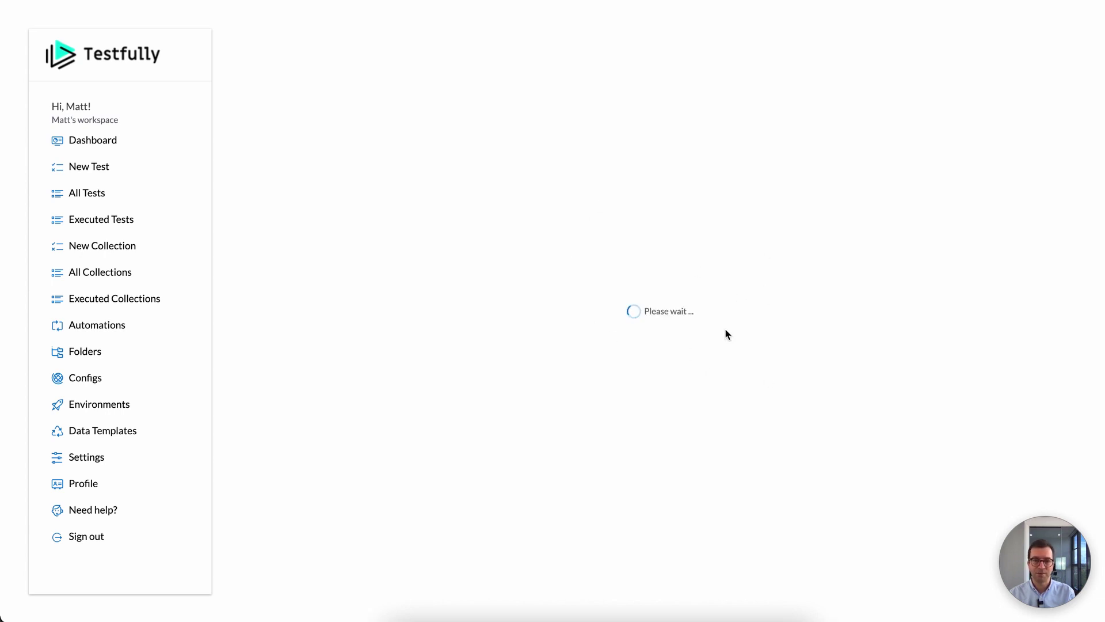
{"action": "scroll", "coordinate": [643, 264], "scroll_direction": "down", "scroll_amount": 3}
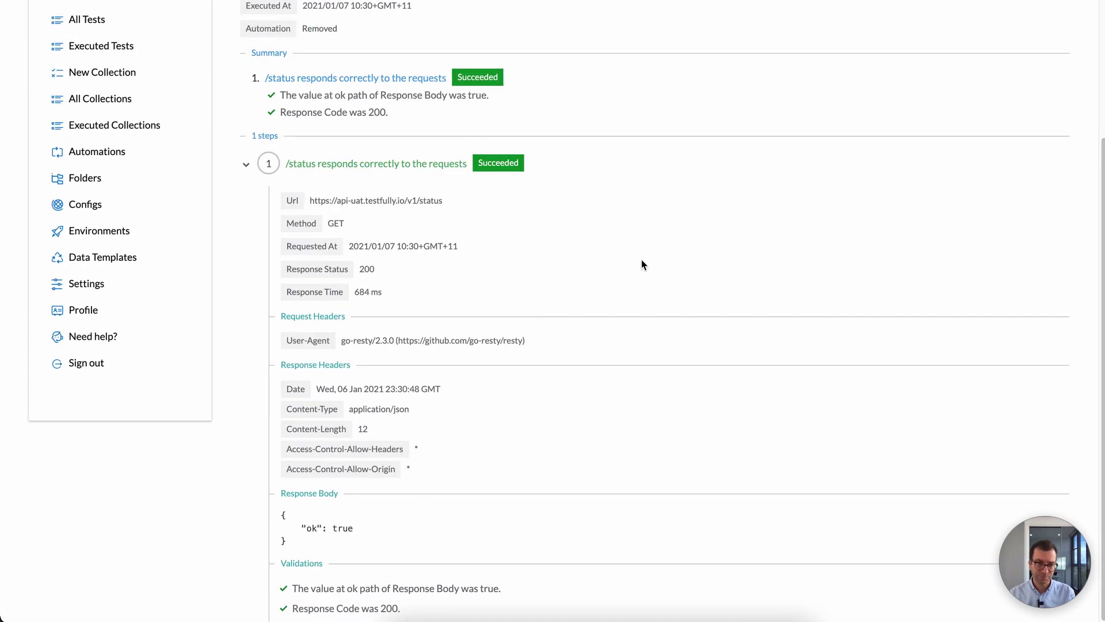
{"action": "scroll", "coordinate": [592, 332], "scroll_direction": "up", "scroll_amount": 3}
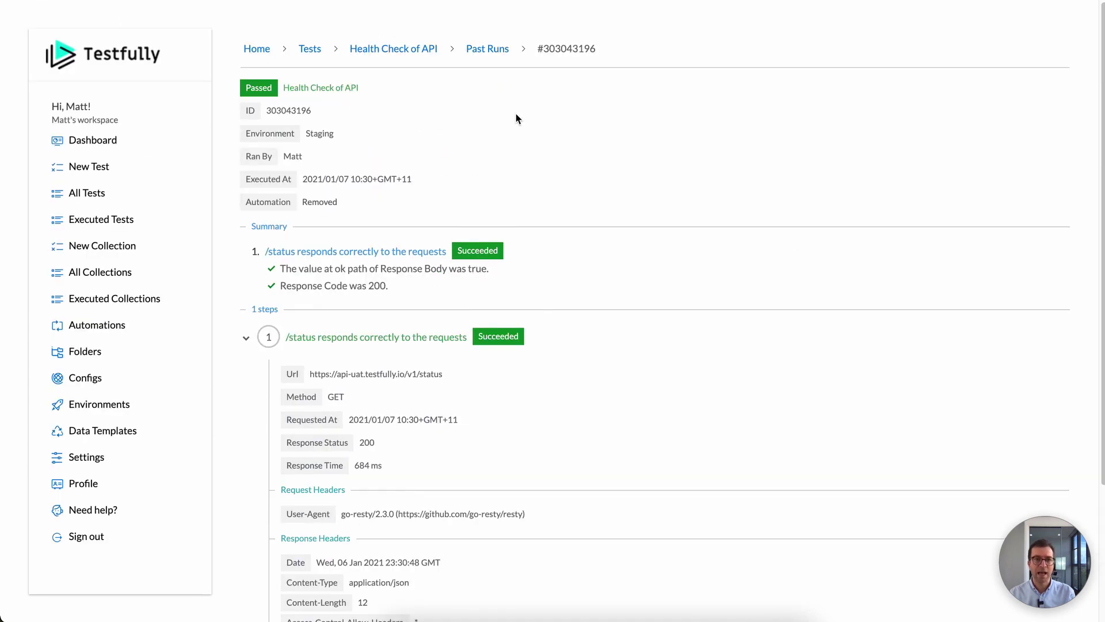
{"action": "left_click", "coordinate": [499, 55]}
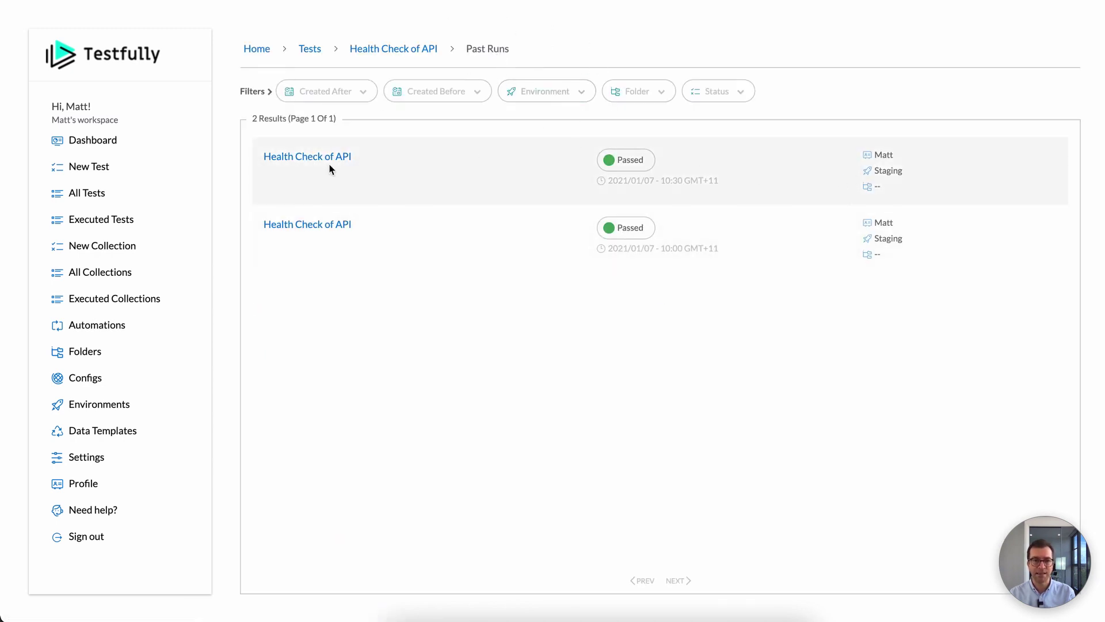
{"action": "left_click", "coordinate": [326, 164]}
{"action": "scroll", "coordinate": [510, 241], "scroll_direction": "down", "scroll_amount": 4}
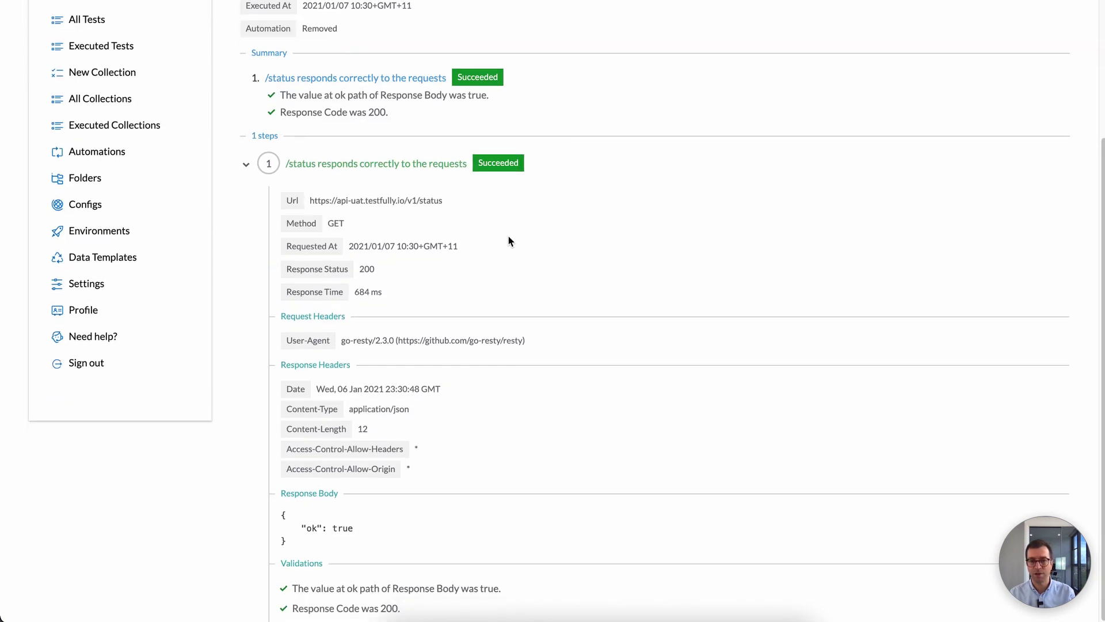
{"action": "scroll", "coordinate": [508, 239], "scroll_direction": "up", "scroll_amount": 5}
{"action": "scroll", "coordinate": [555, 232], "scroll_direction": "down", "scroll_amount": 5}
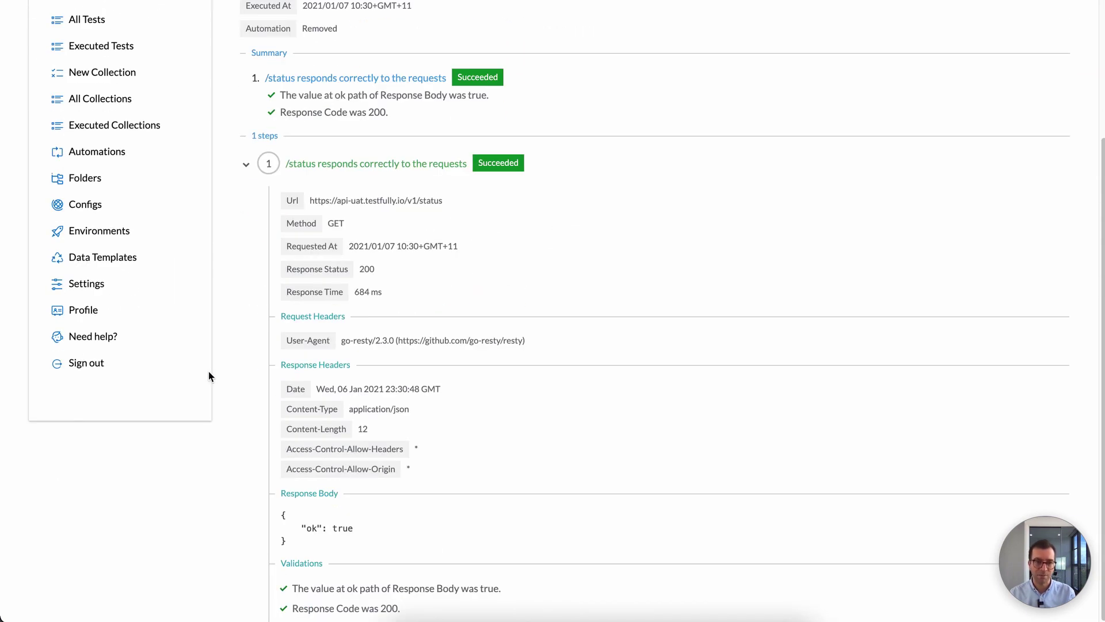
{"action": "scroll", "coordinate": [436, 427], "scroll_direction": "up", "scroll_amount": 3}
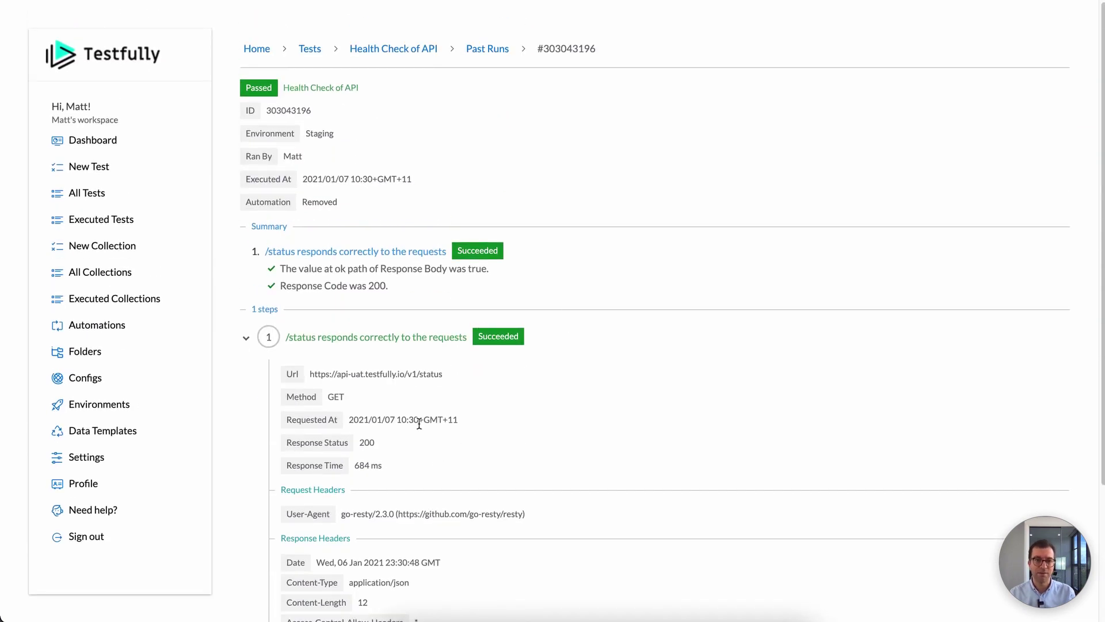
{"action": "left_click_drag", "start_coordinate": [311, 376], "coordinate": [521, 366]}
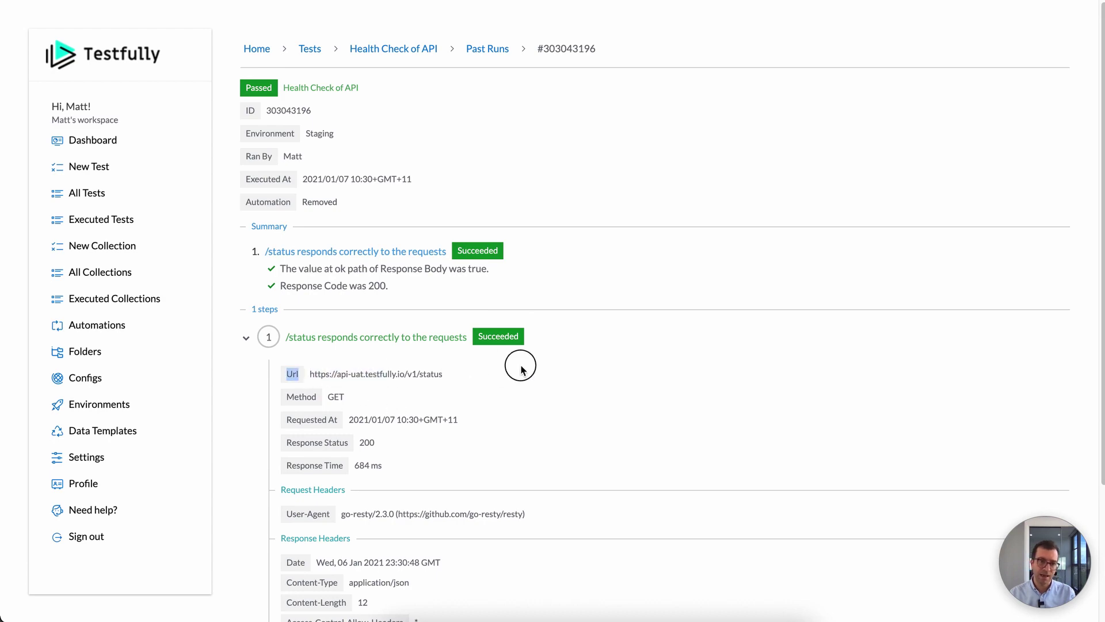
{"action": "left_click", "coordinate": [469, 371]}
{"action": "scroll", "coordinate": [542, 382], "scroll_direction": "down", "scroll_amount": 3}
{"action": "scroll", "coordinate": [546, 382], "scroll_direction": "up", "scroll_amount": 3}
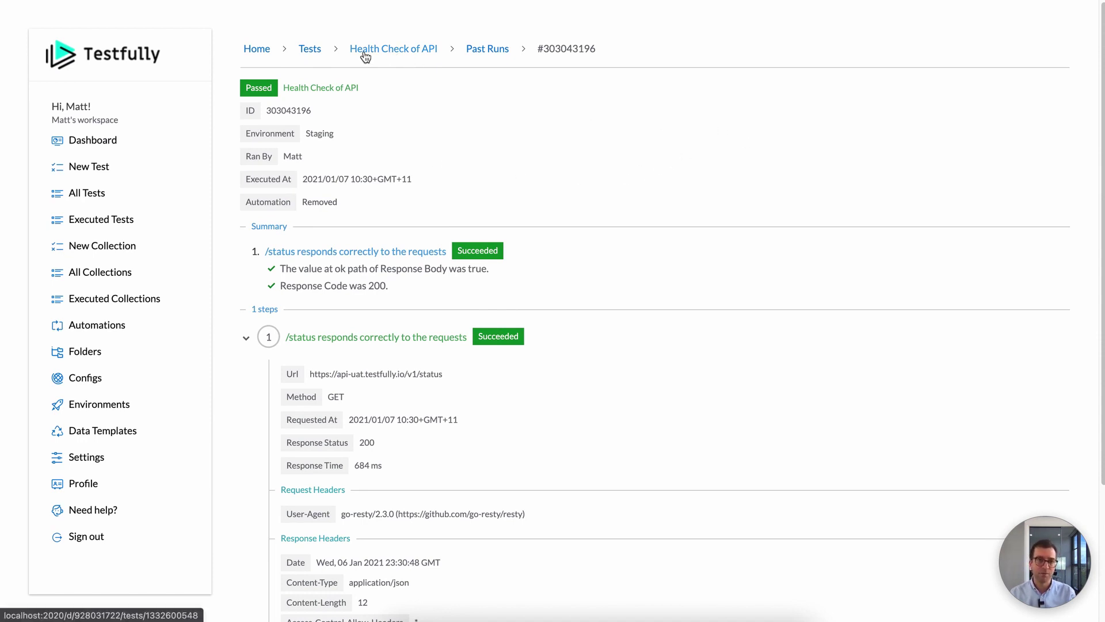
{"action": "left_click", "coordinate": [317, 53]}
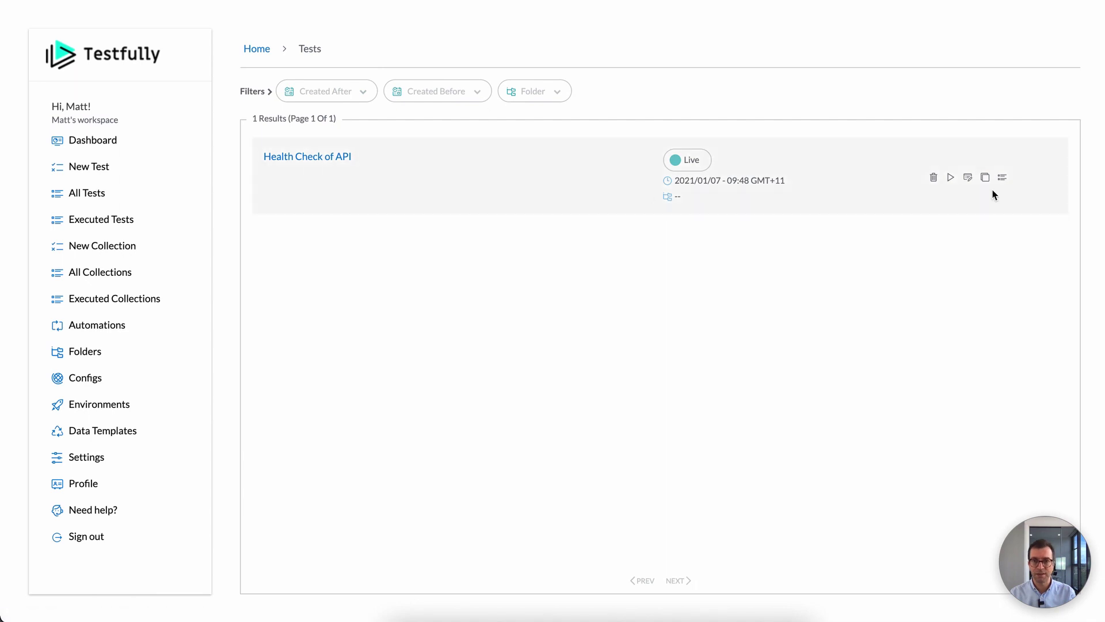
Step: Review the two passed runs of Health Check of API, then return to the base-url config
{"action": "left_click", "coordinate": [1001, 180]}
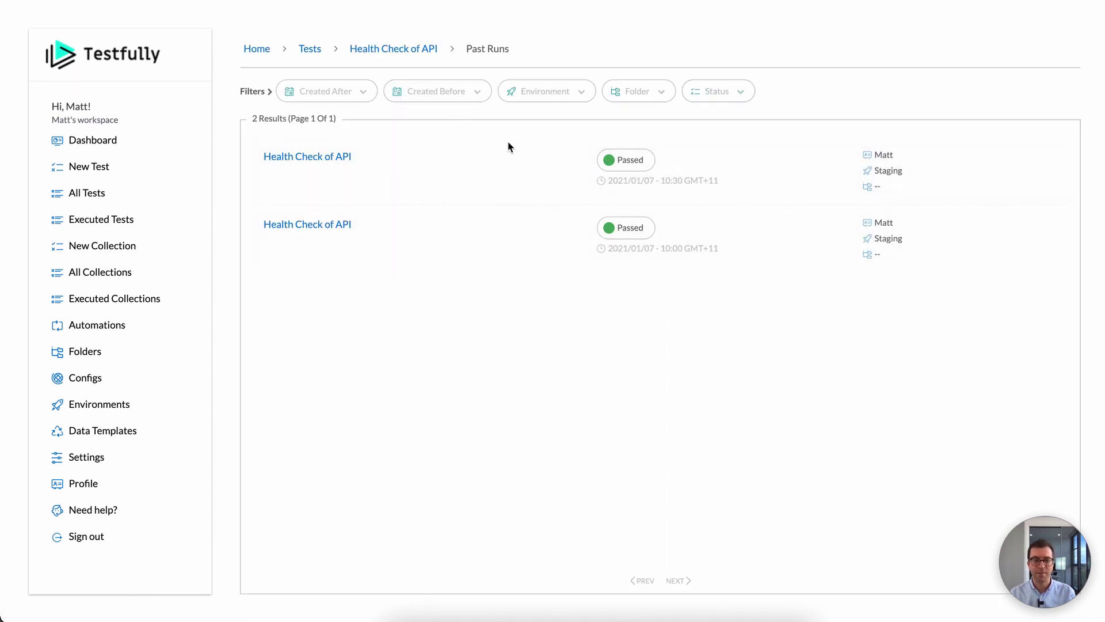
{"action": "left_click", "coordinate": [520, 93]}
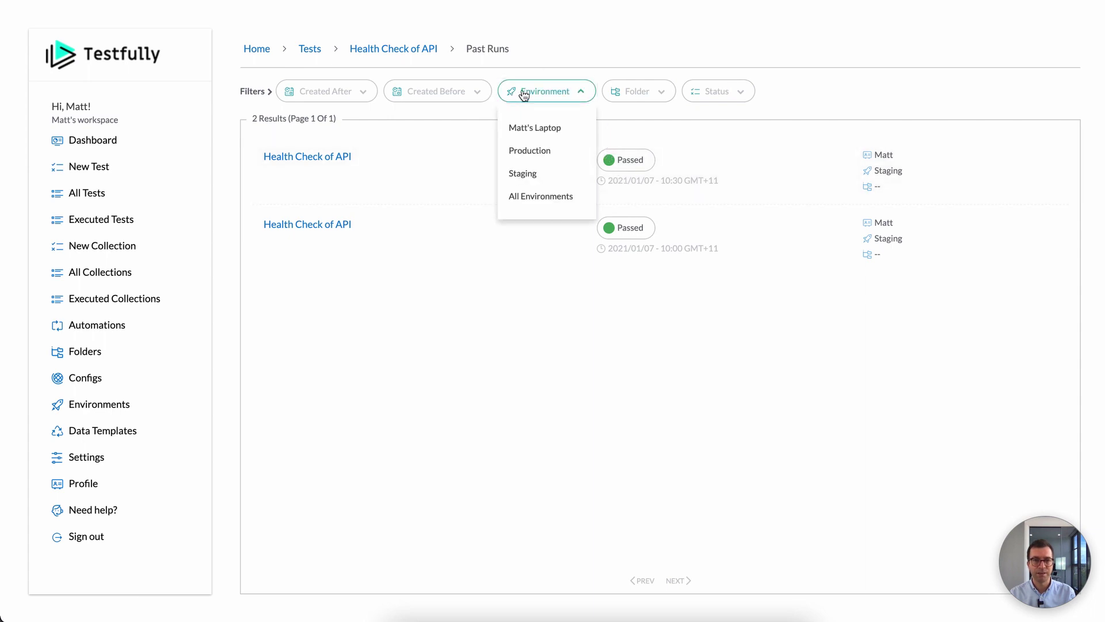
{"action": "left_click", "coordinate": [491, 362]}
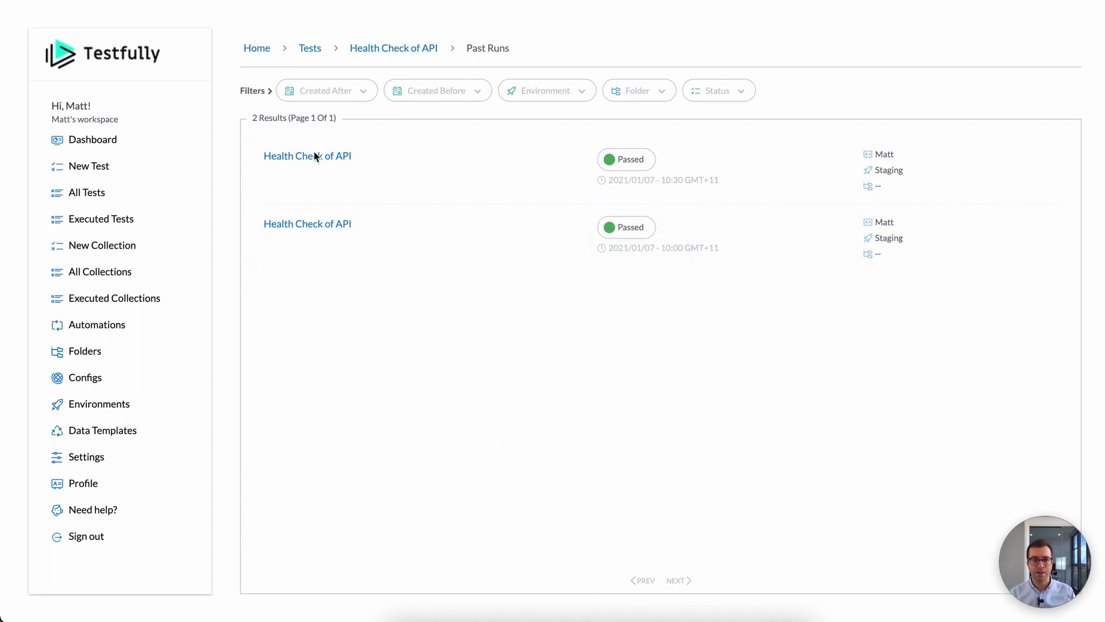
{"action": "left_click", "coordinate": [462, 362]}
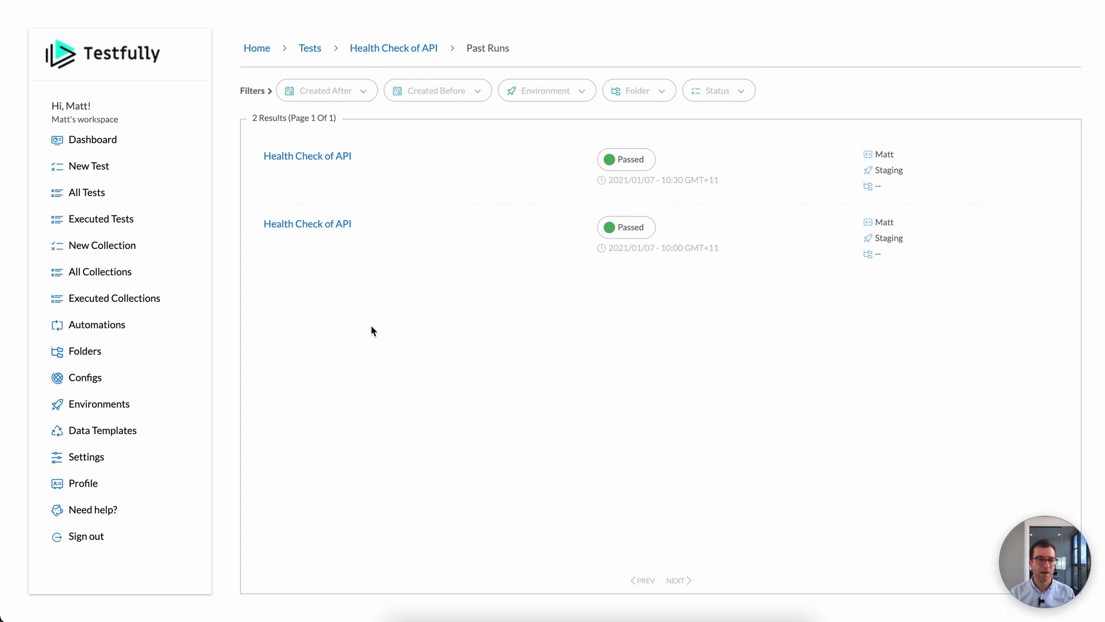
{"action": "left_click", "coordinate": [145, 377]}
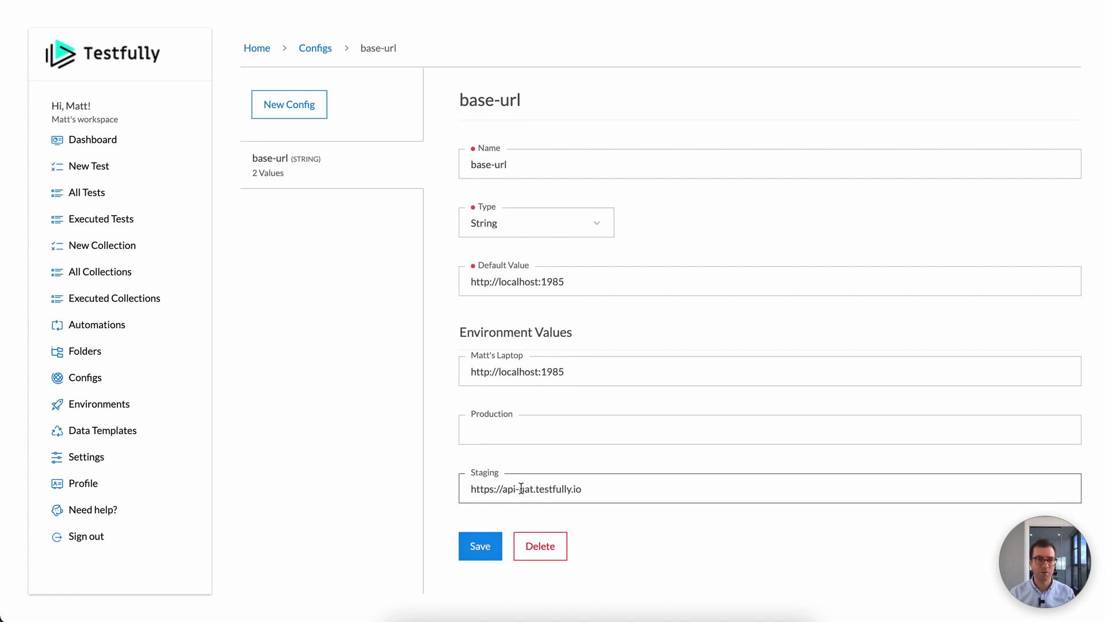
Step: Create and save a String config user-email with the demo login e-mail as default and laptop value
{"action": "left_click", "coordinate": [271, 104]}
{"action": "left_click", "coordinate": [556, 163]}
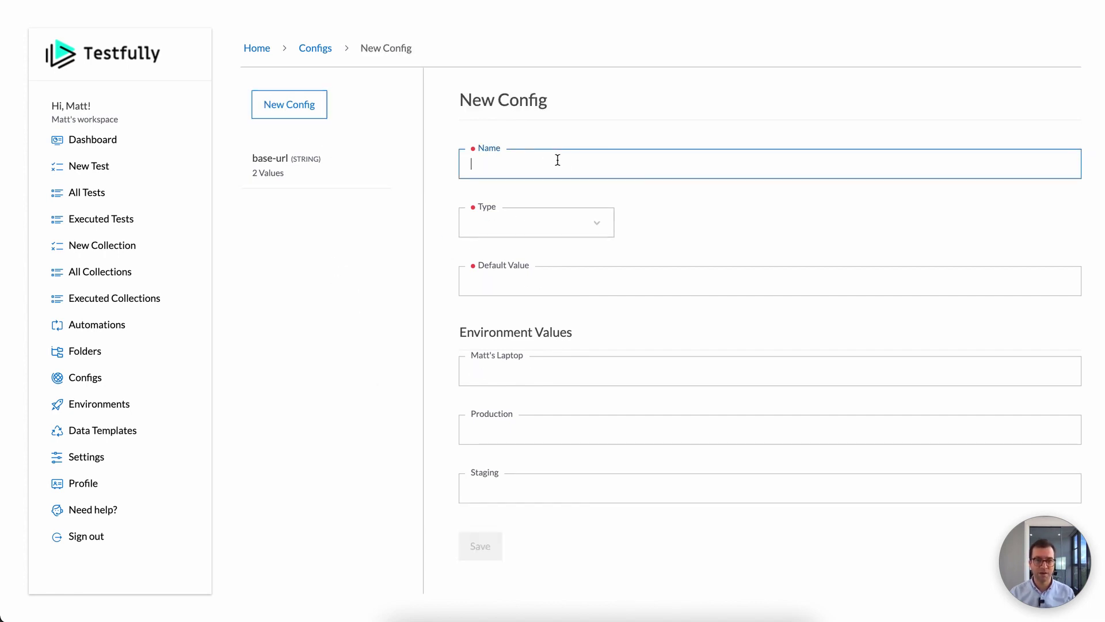
{"action": "type", "text": "user-email"}
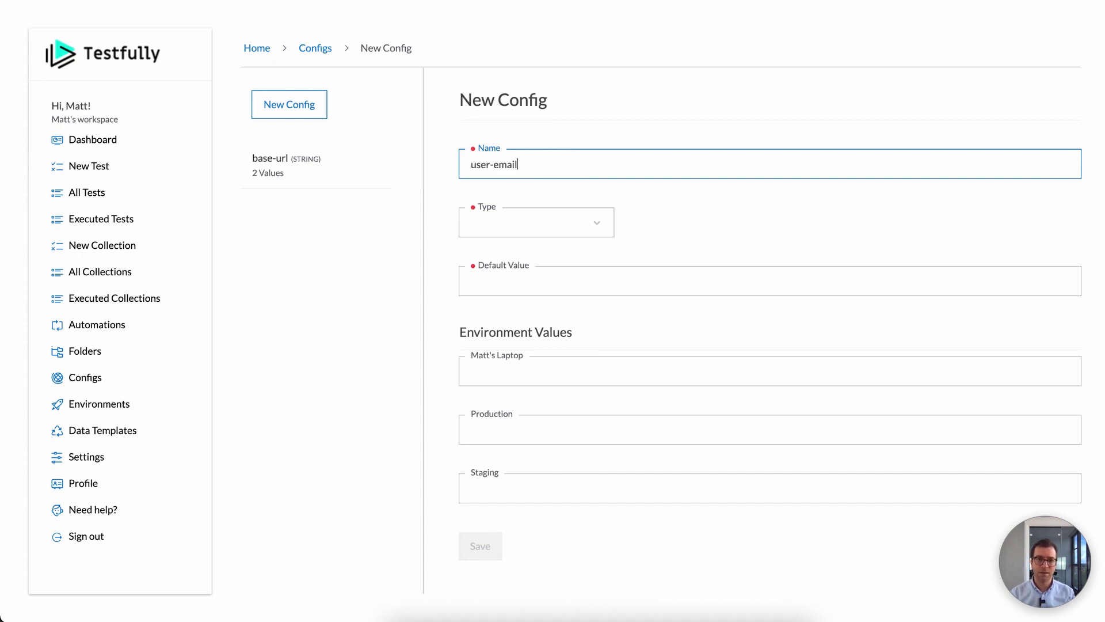
{"action": "left_click", "coordinate": [558, 223]}
{"action": "left_click", "coordinate": [551, 263]}
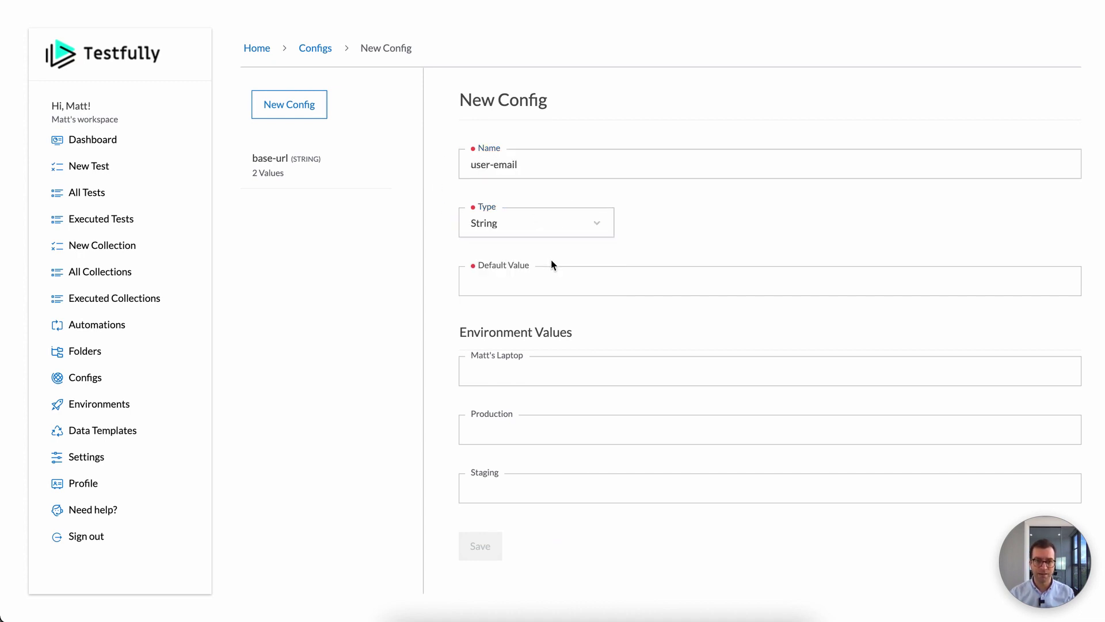
{"action": "left_click", "coordinate": [564, 277]}
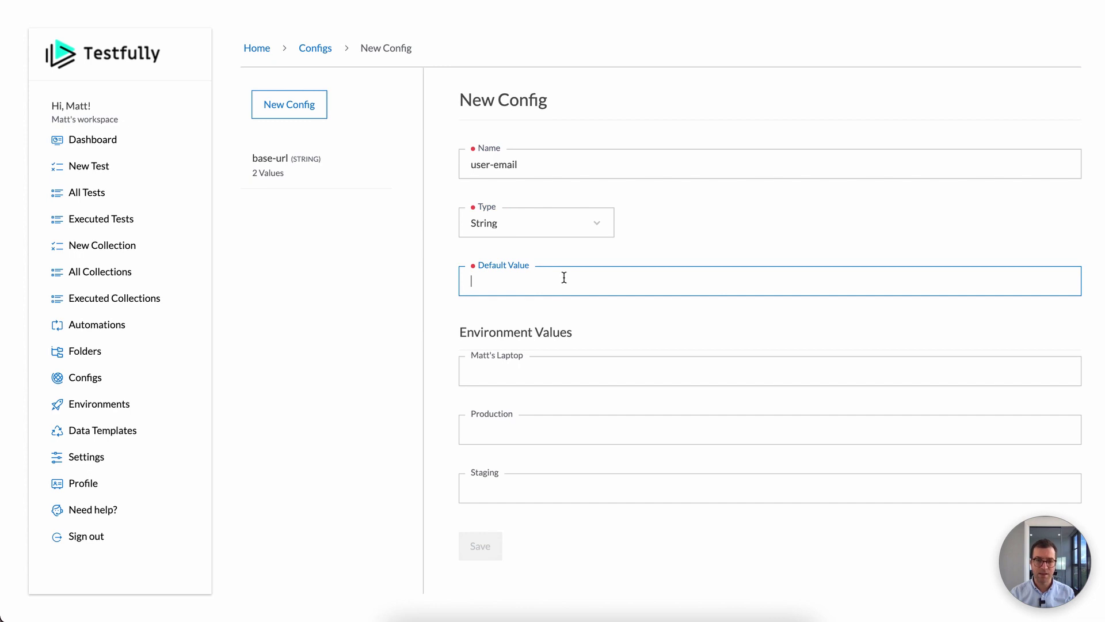
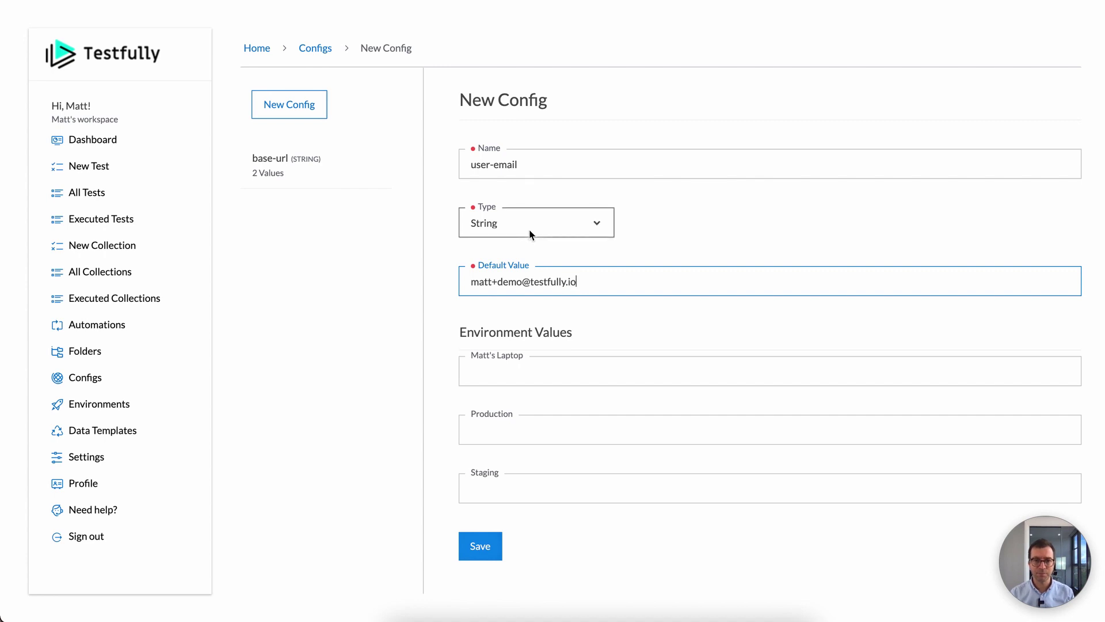
{"action": "key", "text": "ctrl+a"}
{"action": "key", "text": "ctrl+c"}
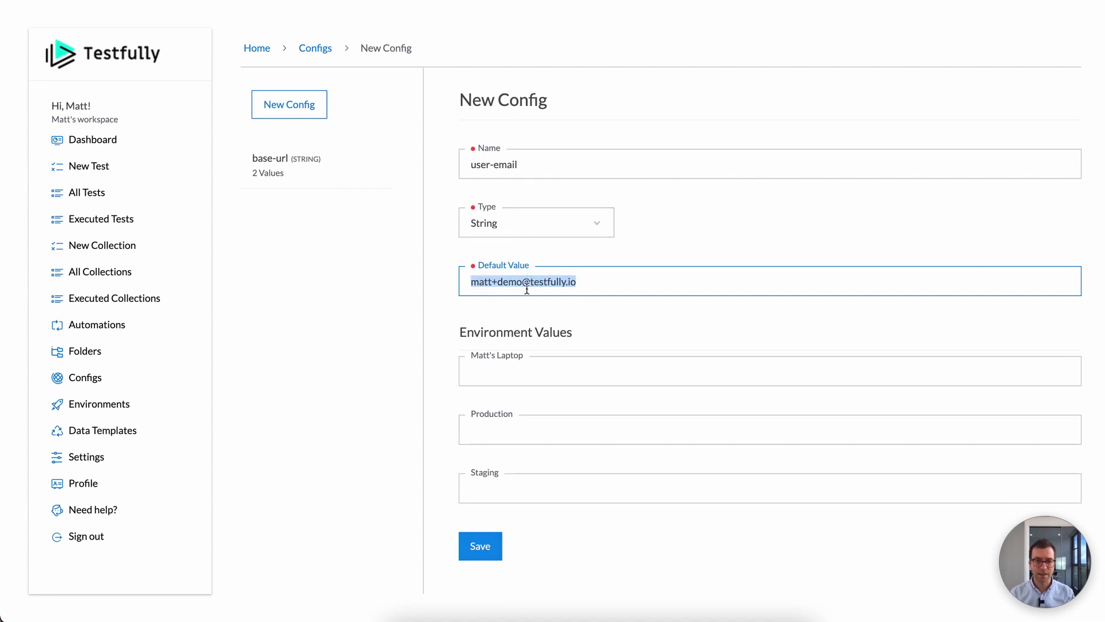
{"action": "left_click", "coordinate": [511, 373]}
{"action": "key", "text": "ctrl+v"}
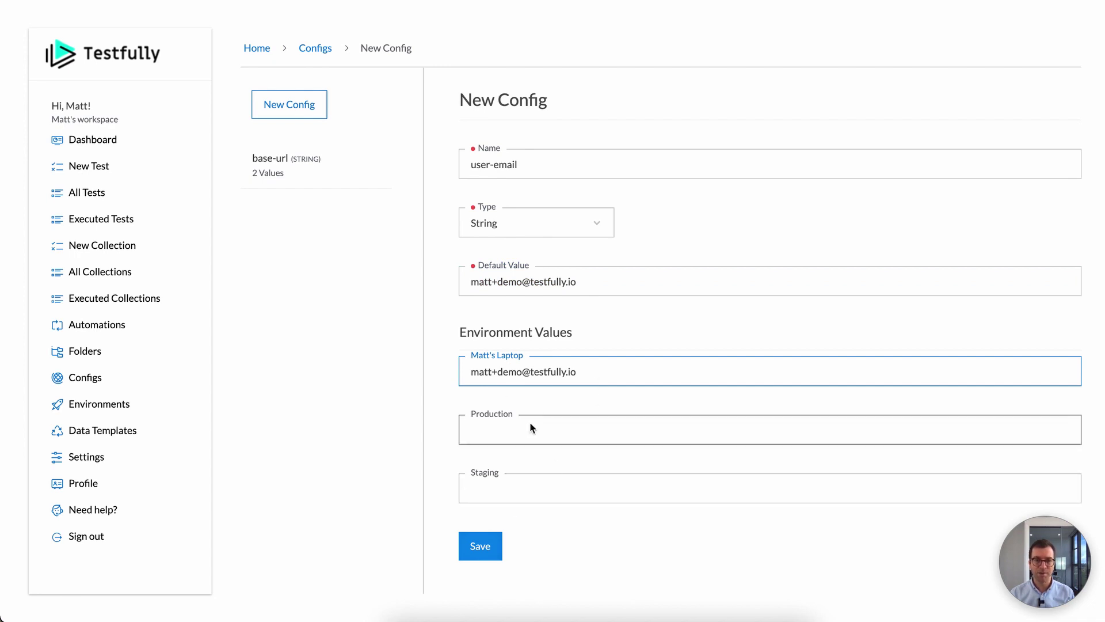
{"action": "left_click", "coordinate": [489, 545]}
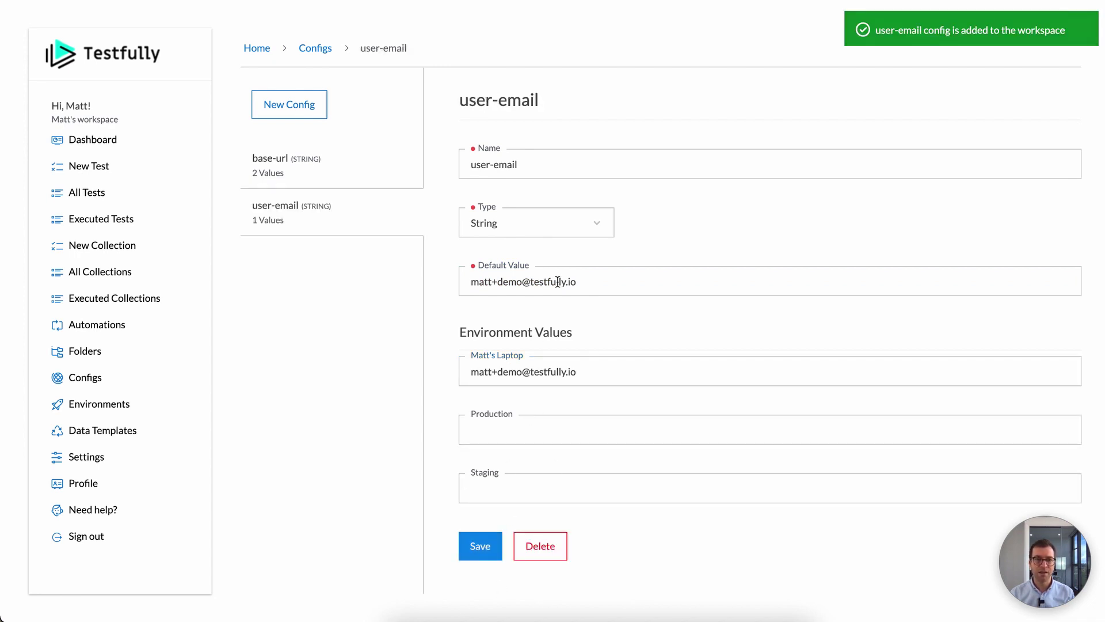
Step: Start another new config named user-password
{"action": "left_click", "coordinate": [303, 109]}
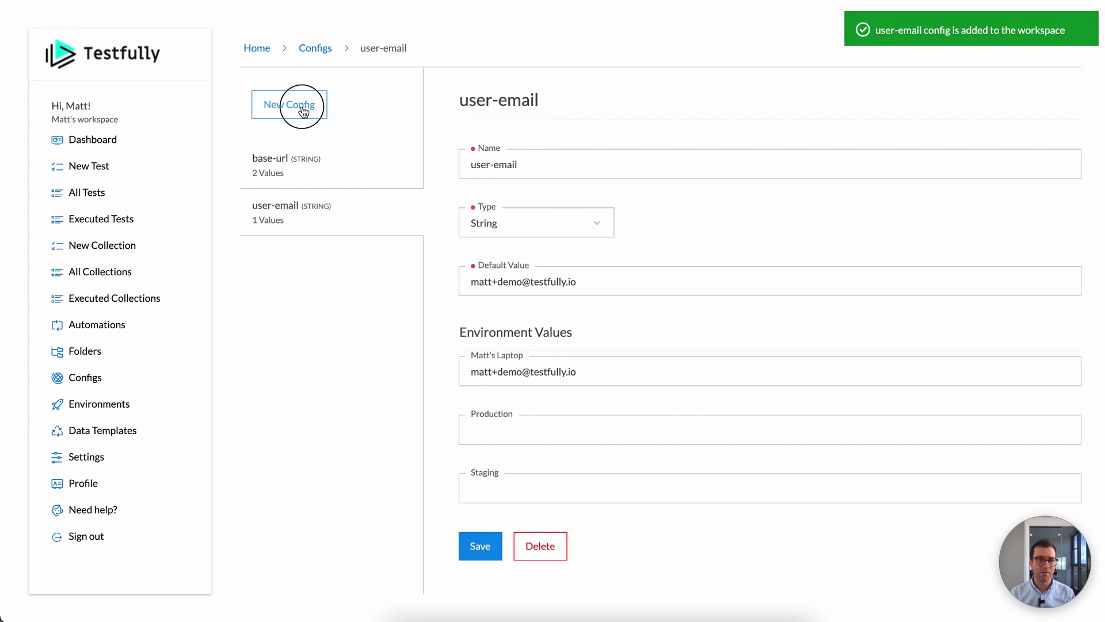
{"action": "left_click", "coordinate": [547, 166]}
{"action": "type", "text": "user-password"}
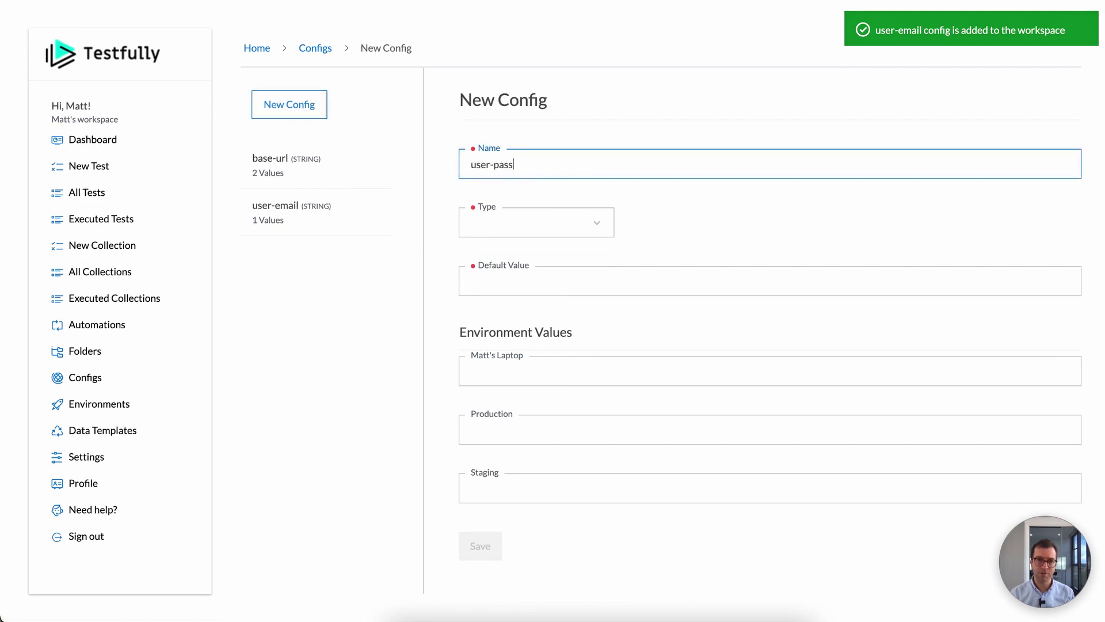
Step: Make user-password a String config with the sample password as default and laptop value, and save it
{"action": "left_click", "coordinate": [541, 223]}
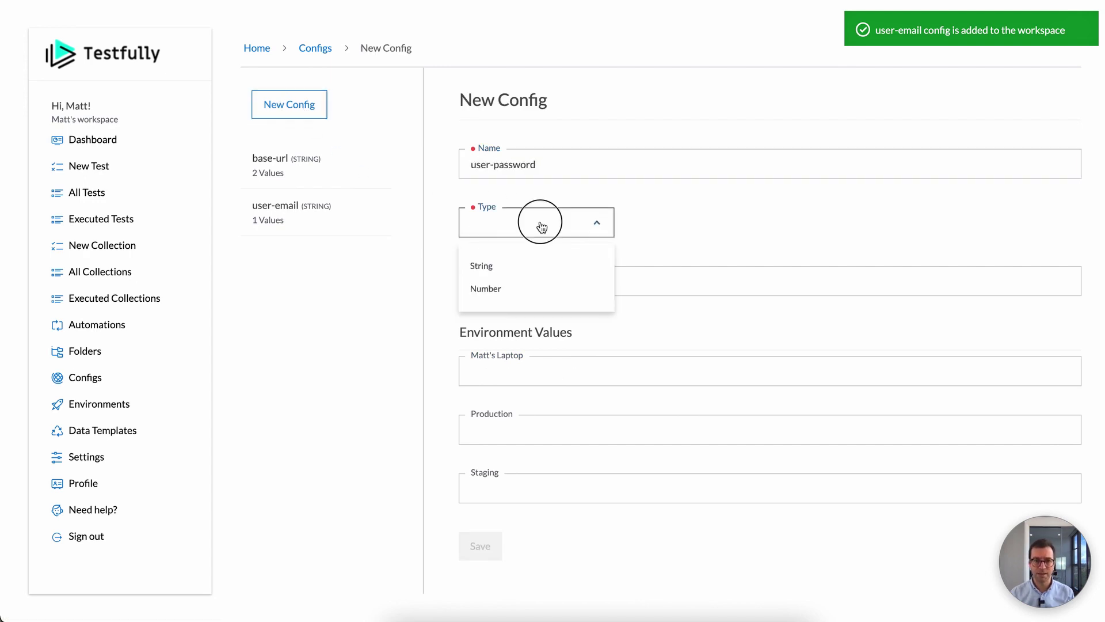
{"action": "left_click", "coordinate": [506, 267]}
{"action": "left_click", "coordinate": [519, 277]}
{"action": "type", "text": "12345"}
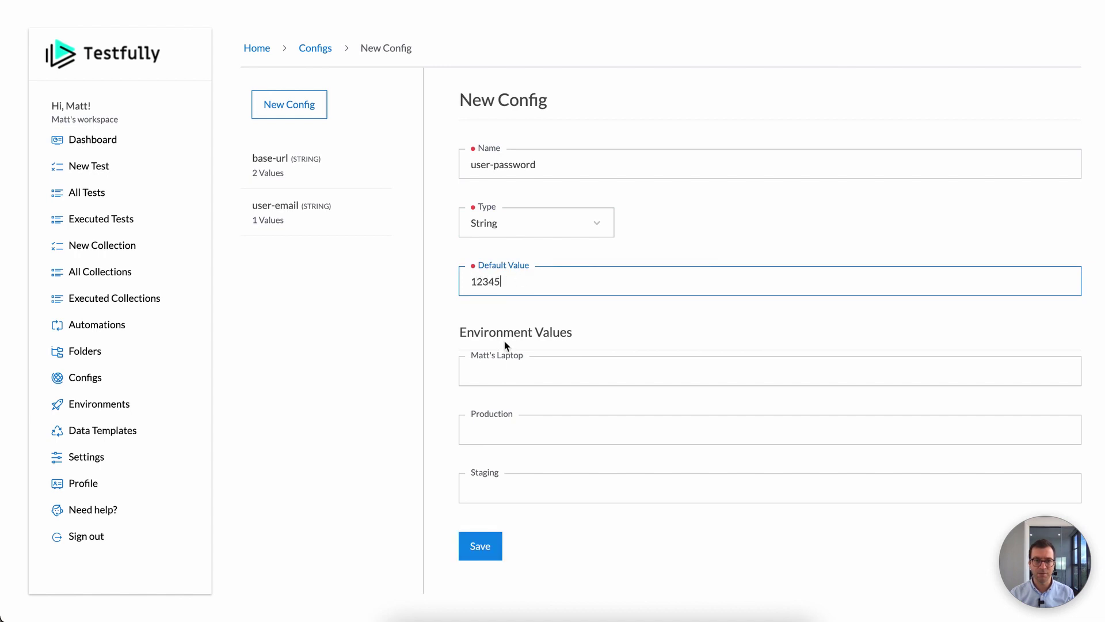
{"action": "double_click", "coordinate": [502, 278]}
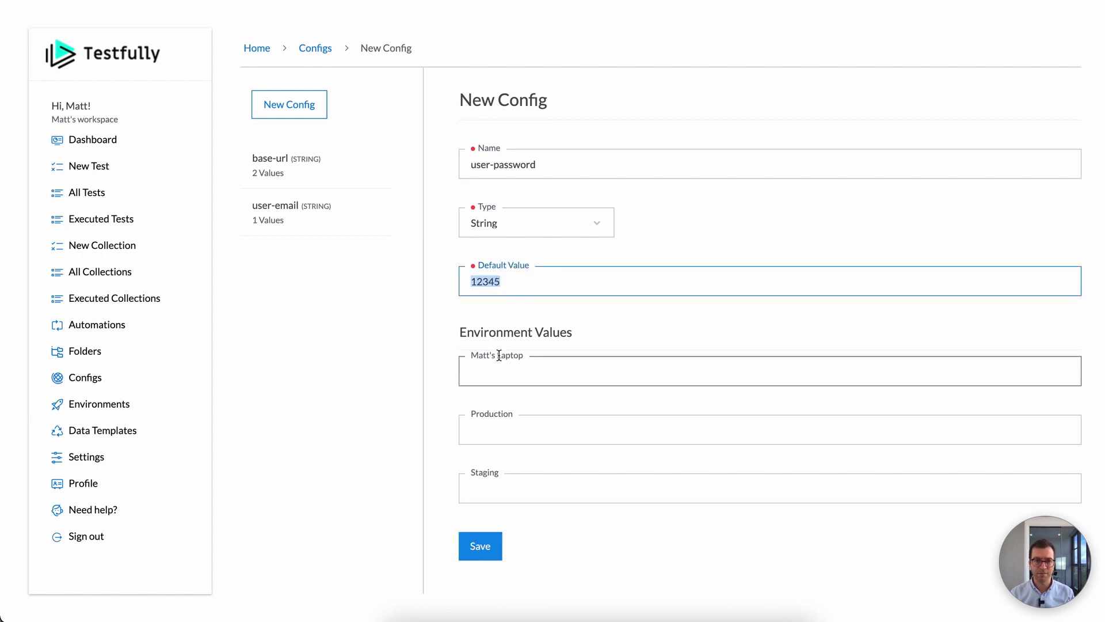
{"action": "left_click", "coordinate": [492, 376]}
{"action": "type", "text": "12345"}
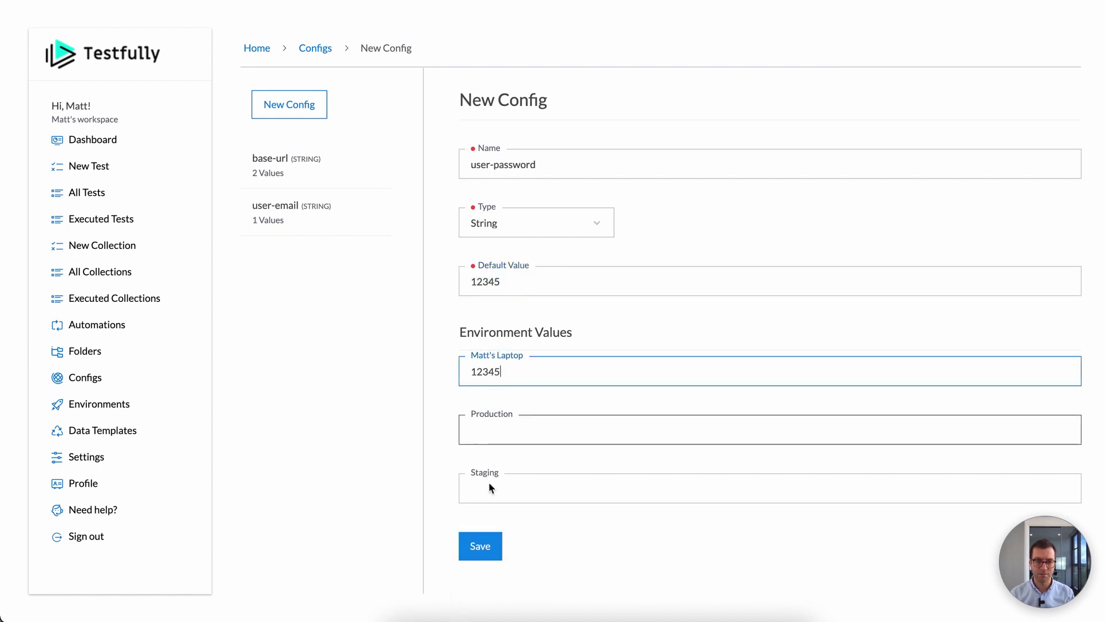
{"action": "left_click", "coordinate": [478, 547]}
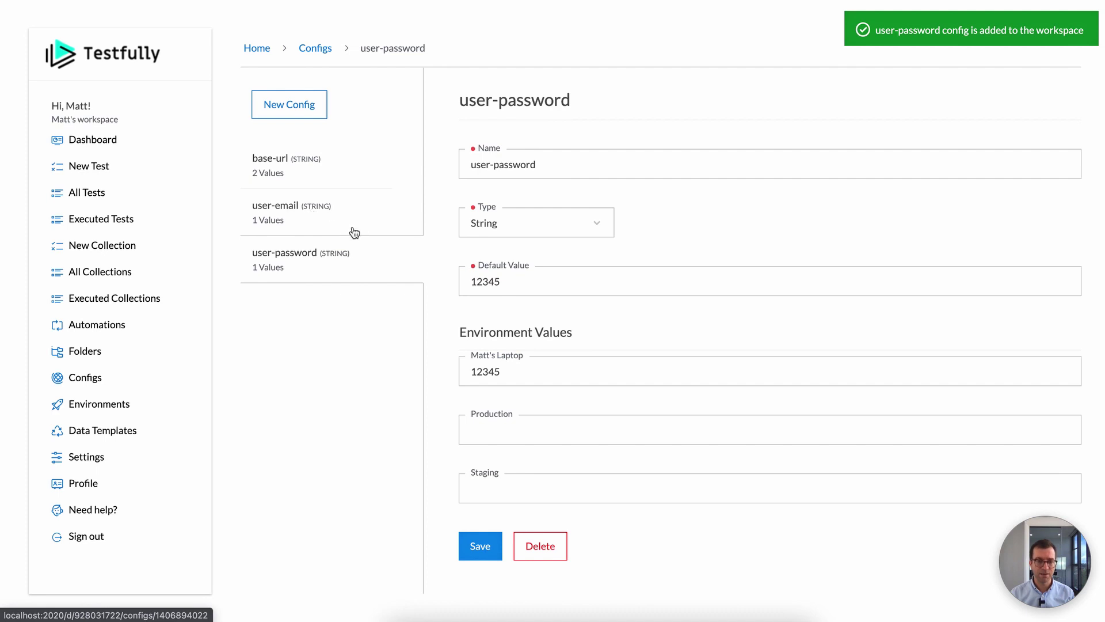
{"action": "left_click", "coordinate": [105, 167]}
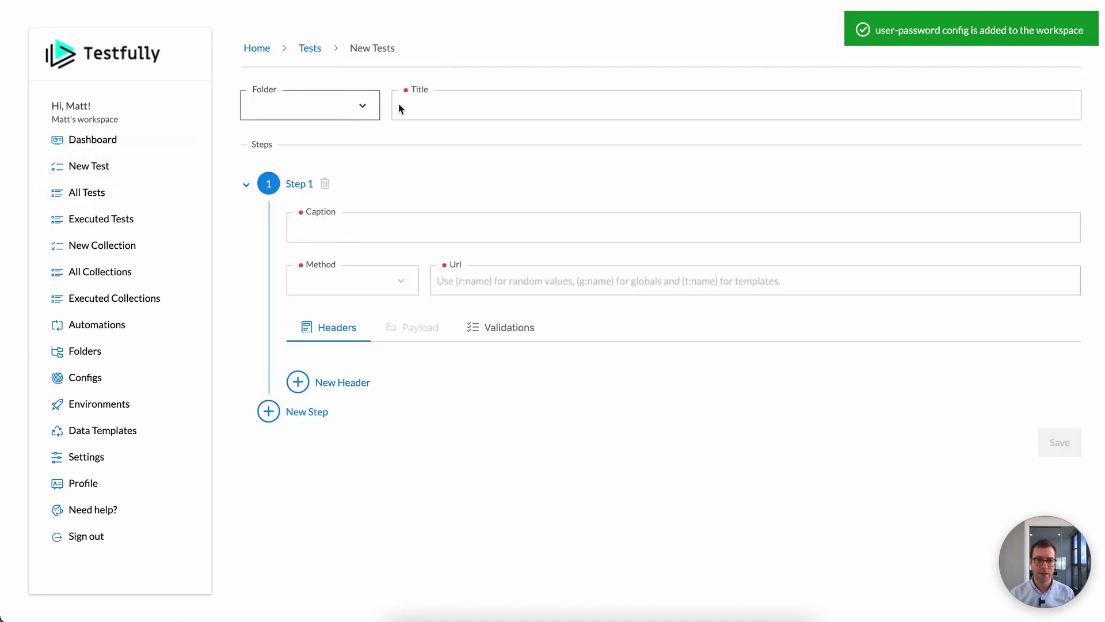
Step: Title the test for active-user e-mail/password login with step 'Login API responds correctly'
{"action": "left_click", "coordinate": [507, 107]}
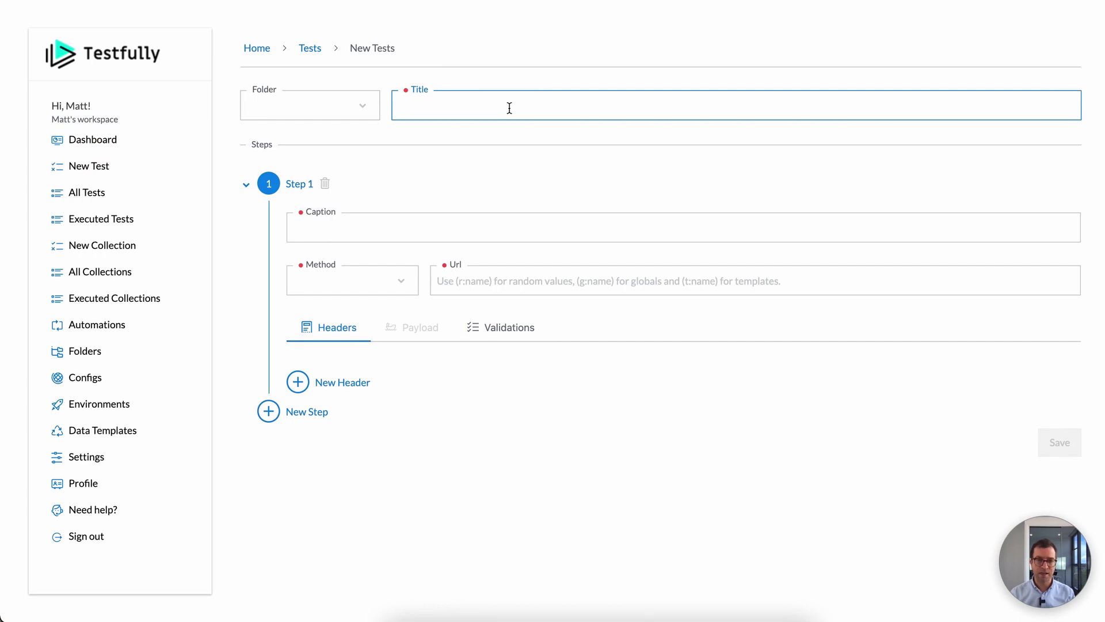
{"action": "type", "text": "Active users "}
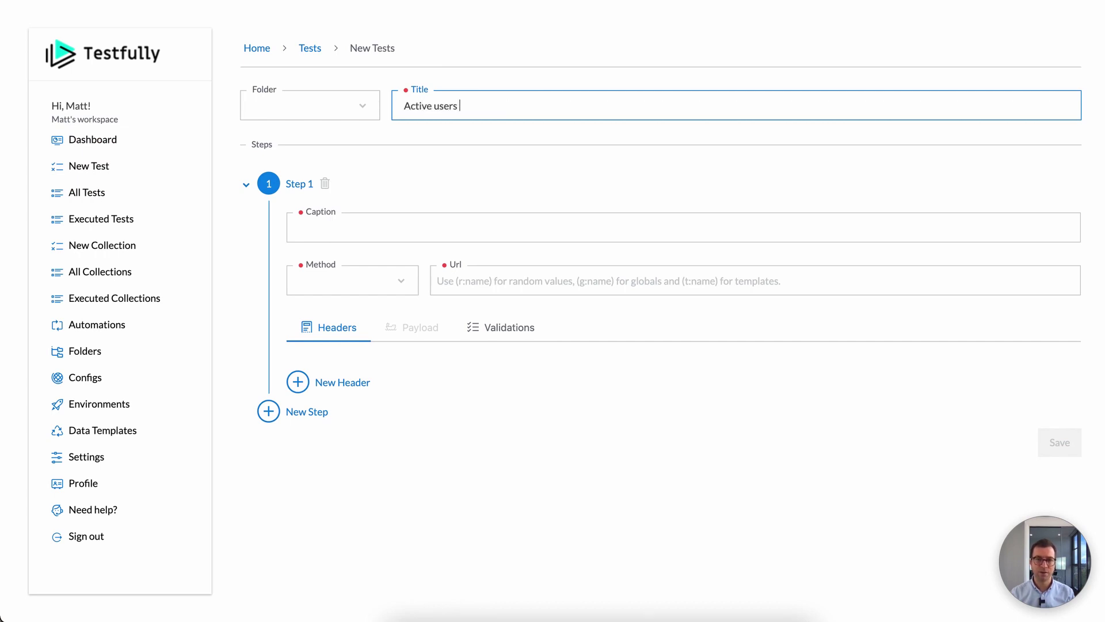
{"action": "type", "text": "shoudl"}
{"action": "type", "text": " be able to login "}
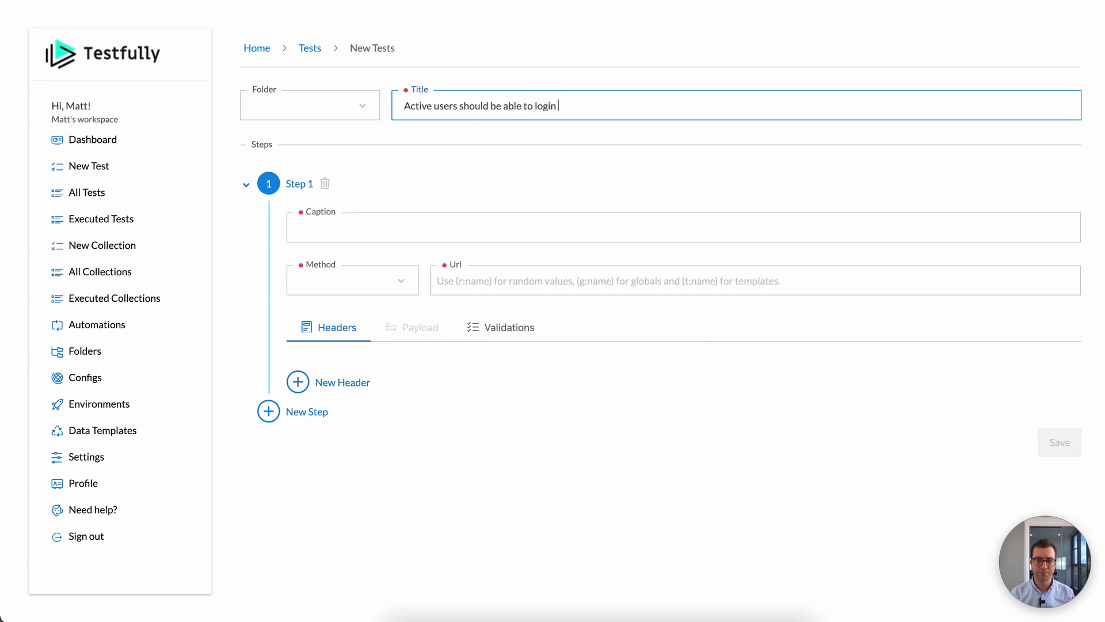
{"action": "type", "text": "using their email and pa"}
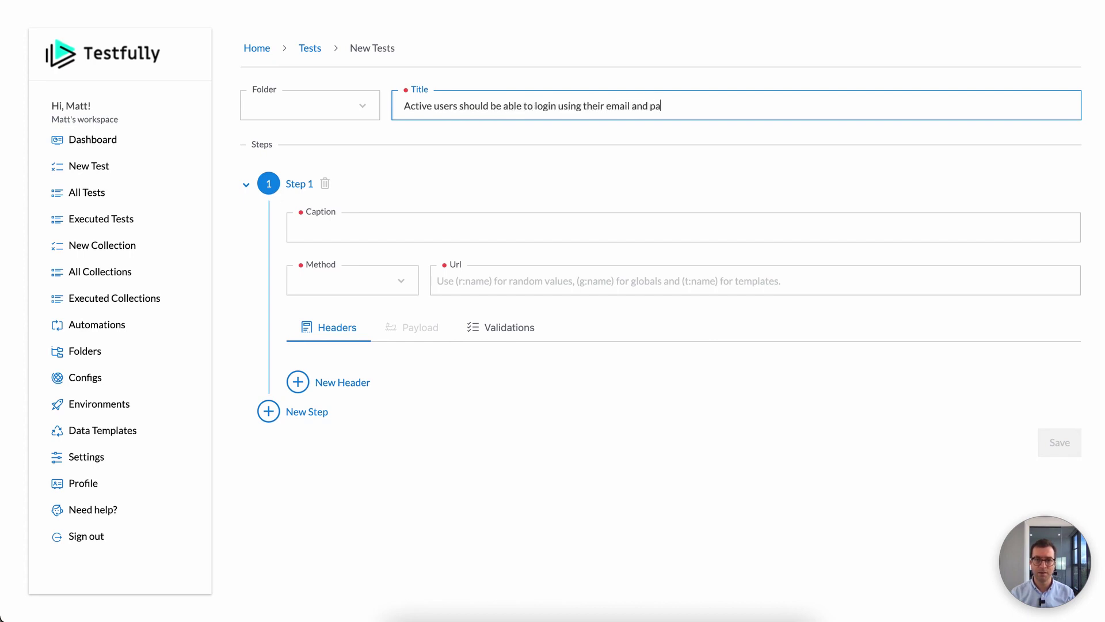
{"action": "type", "text": "ssword"}
{"action": "left_click", "coordinate": [420, 233]}
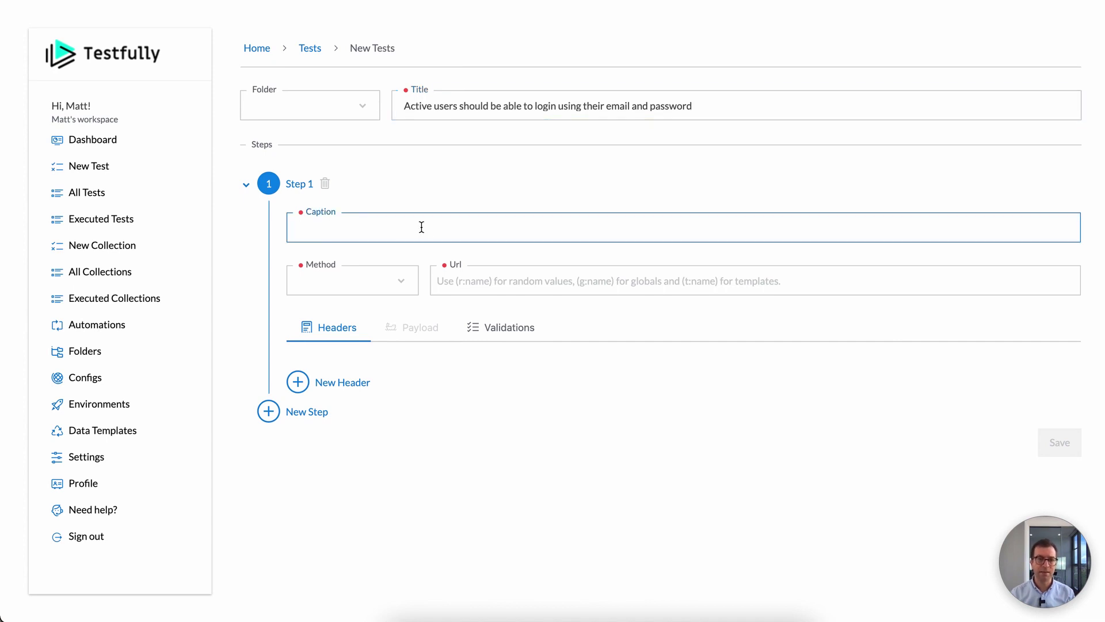
{"action": "type", "text": "Login API"}
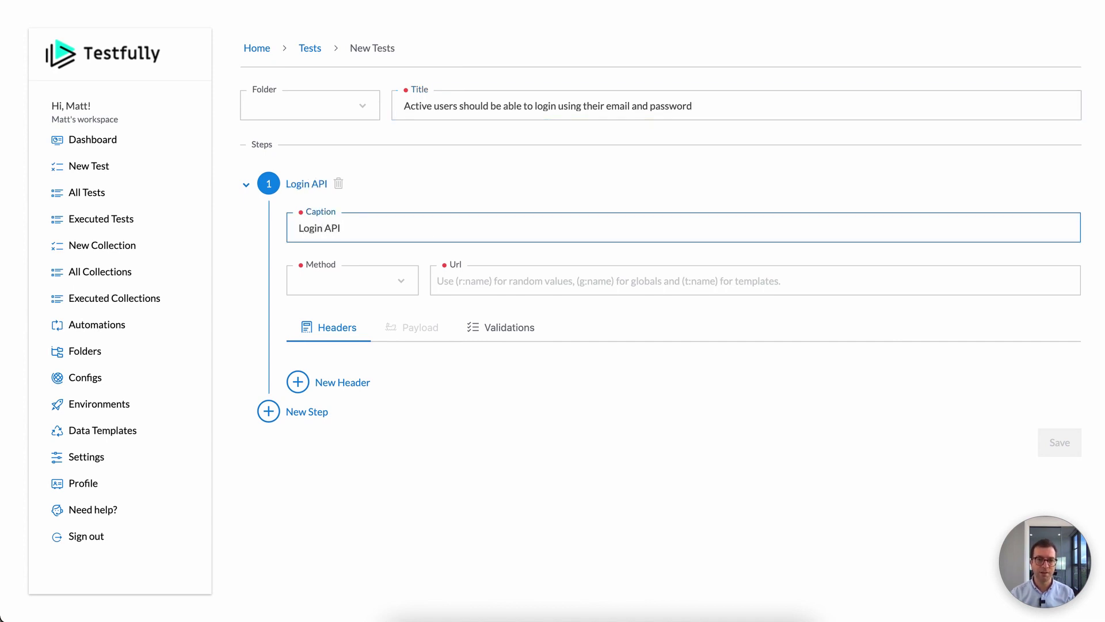
{"action": "type", "text": " respon"}
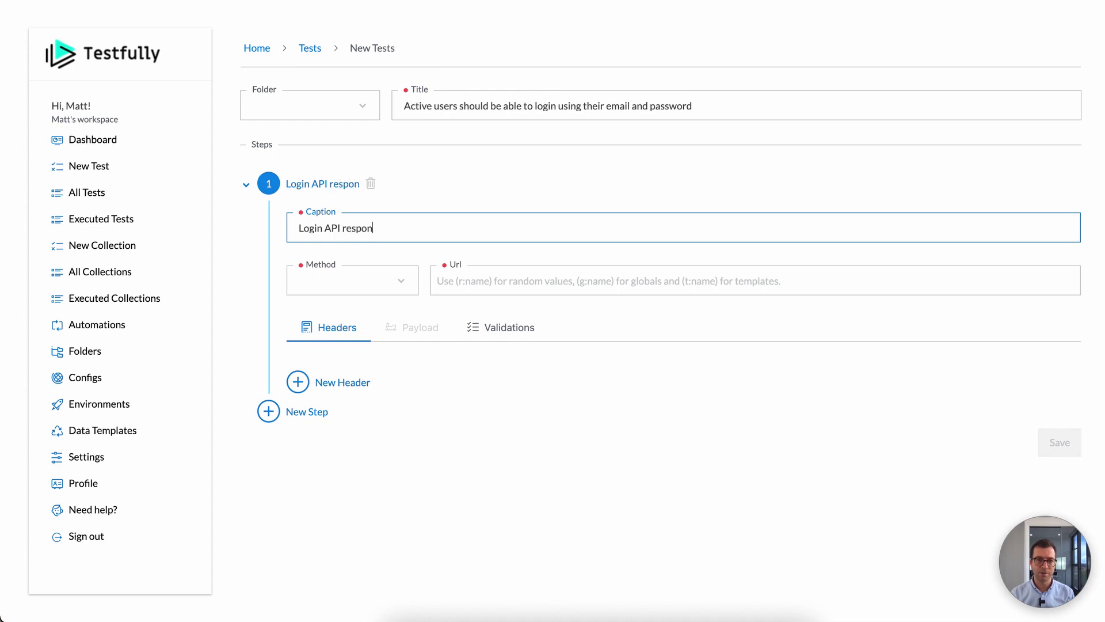
{"action": "type", "text": "ds correctly"}
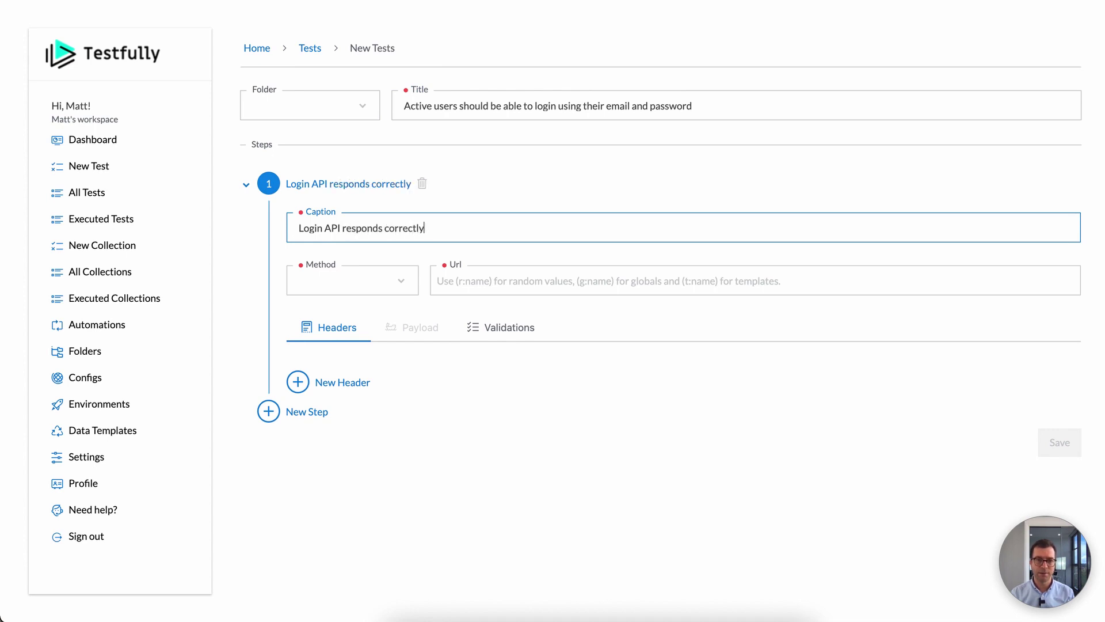
Step: Set the step's request to POST with URL {g:base-url}
{"action": "left_click", "coordinate": [347, 293]}
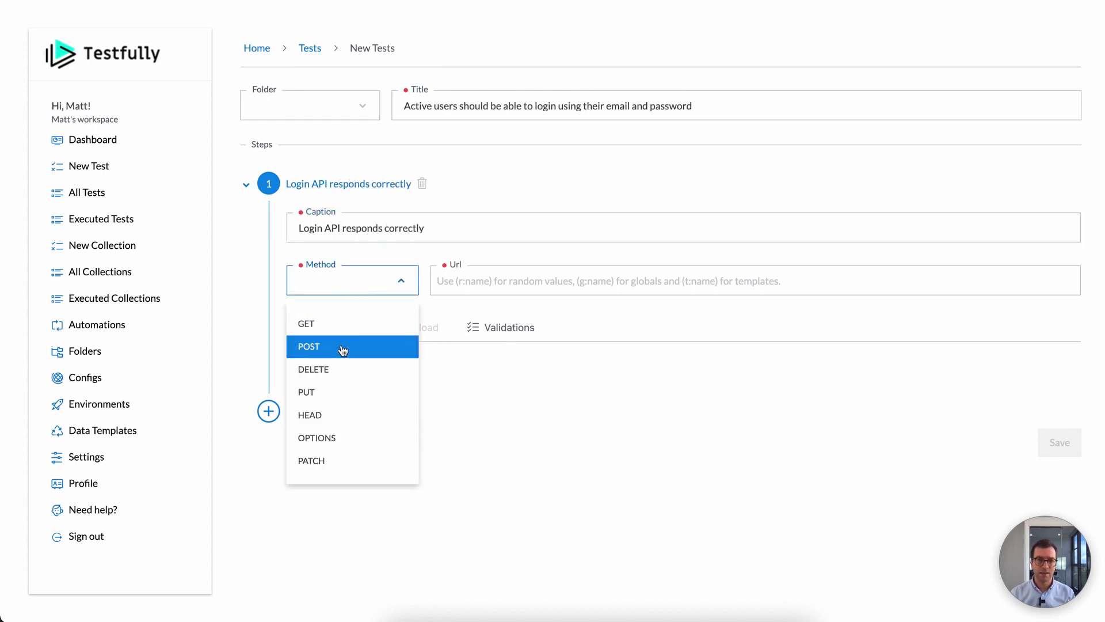
{"action": "left_click", "coordinate": [344, 347]}
{"action": "left_click", "coordinate": [547, 280]}
{"action": "type", "text": "{g:"}
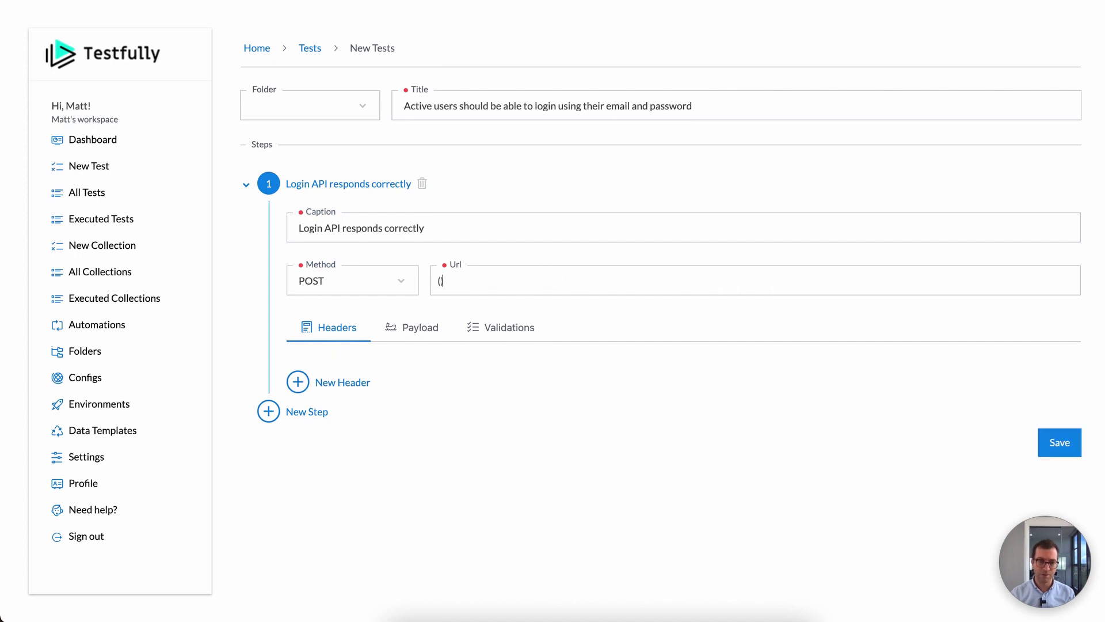
{"action": "left_click", "coordinate": [534, 314]}
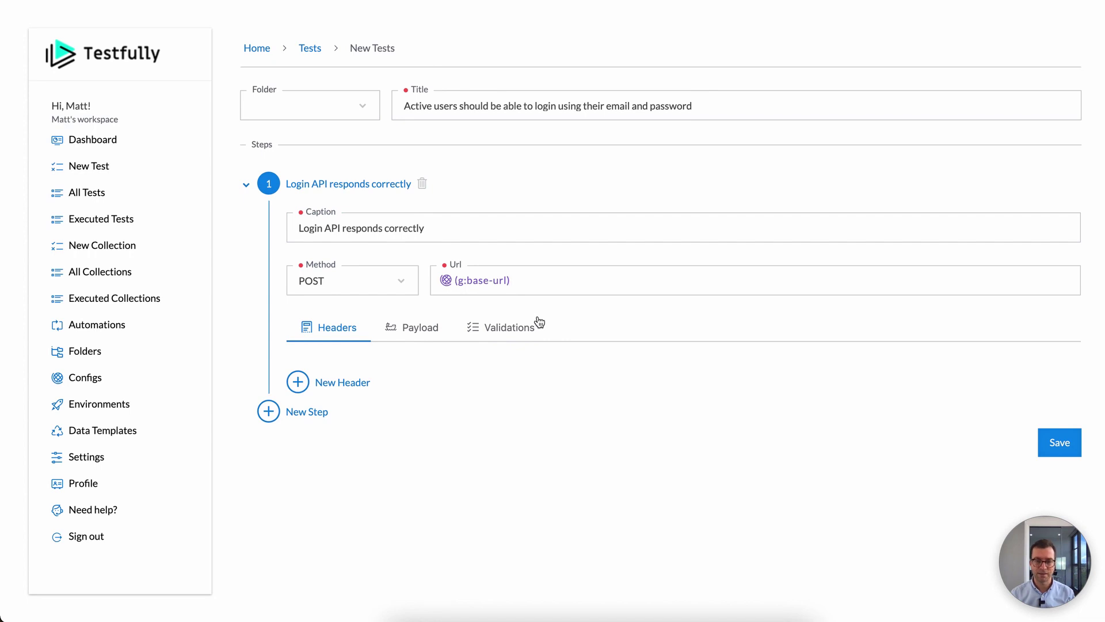
{"action": "left_click", "coordinate": [419, 333]}
Step: Write the JSON payload with an id, kind "signin" and a nested payload object
{"action": "left_click", "coordinate": [370, 407]}
{"action": "scroll", "coordinate": [370, 402], "scroll_direction": "down", "scroll_amount": 2}
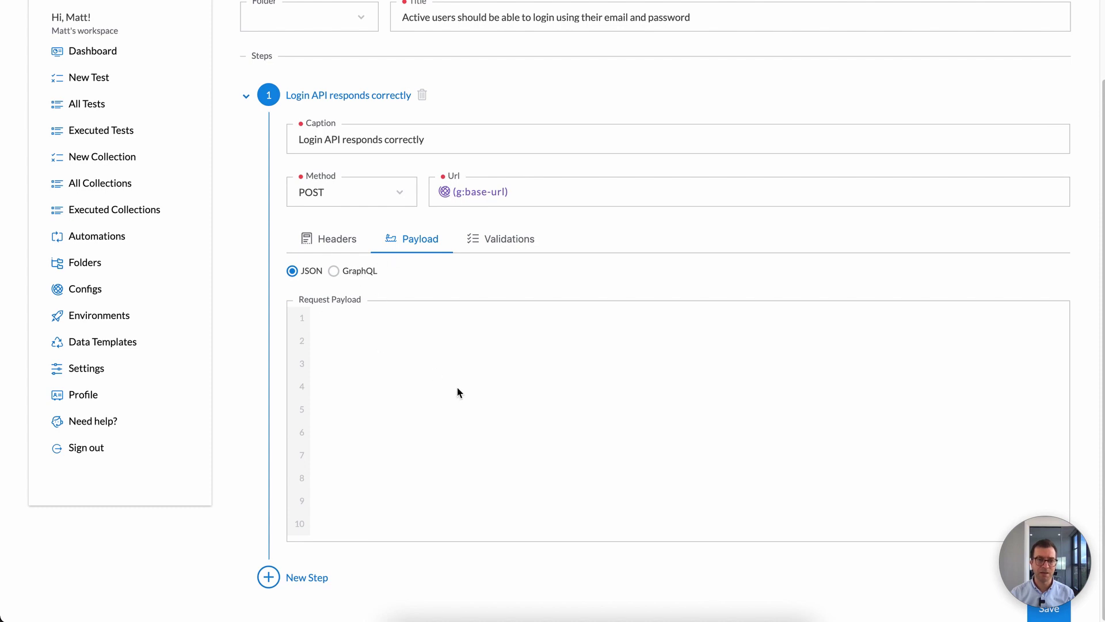
{"action": "type", "text": "{"}
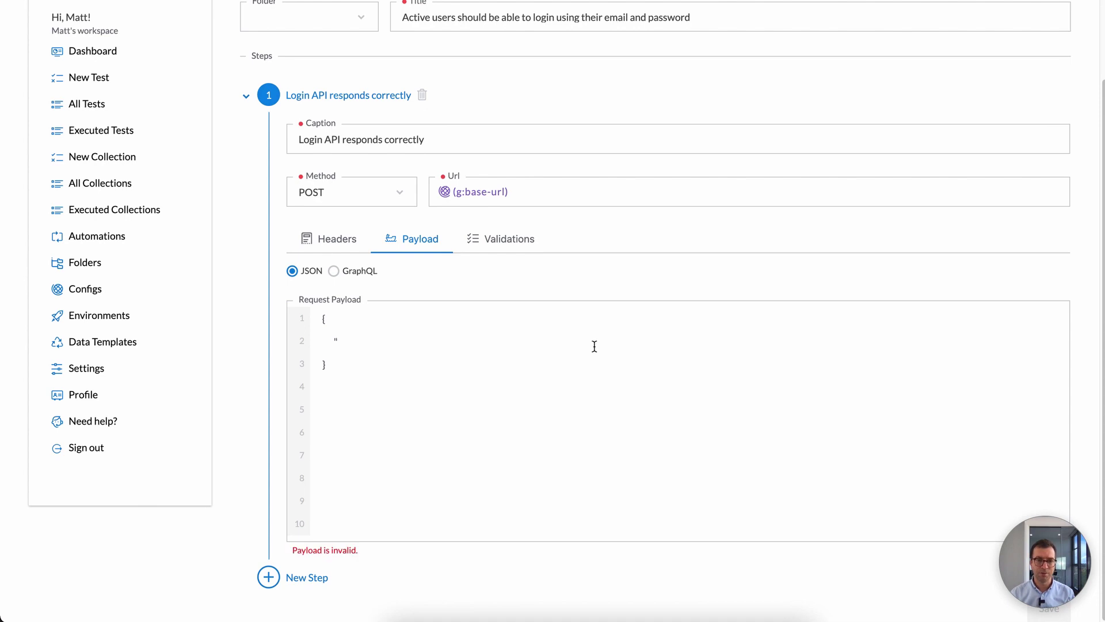
{"action": "type", "text": "id"}
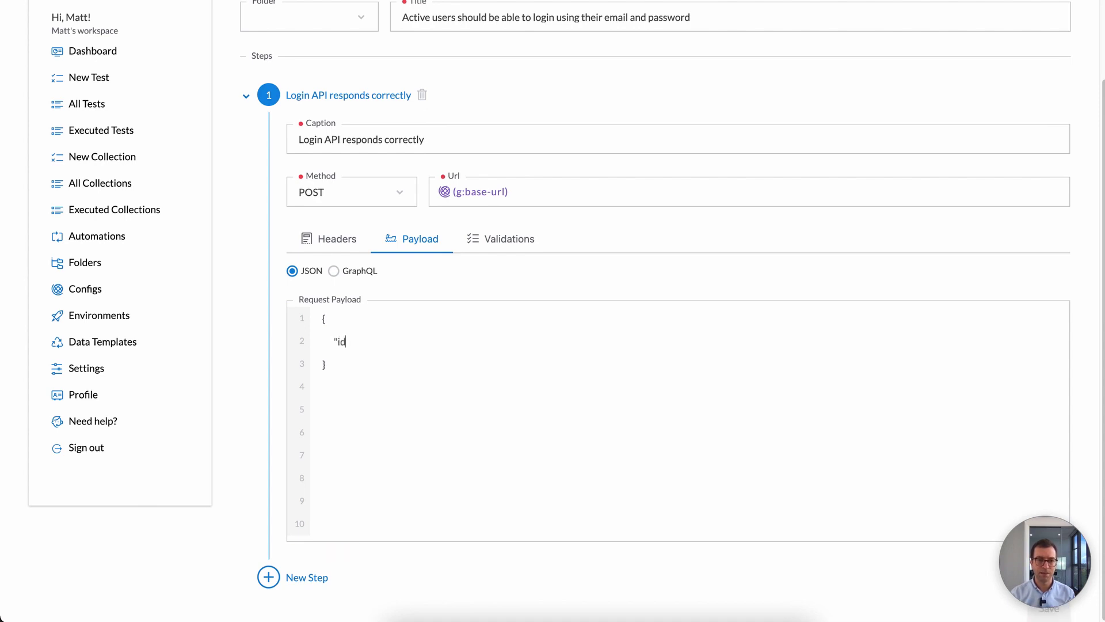
{"action": "type", "text": "\": \"123"}
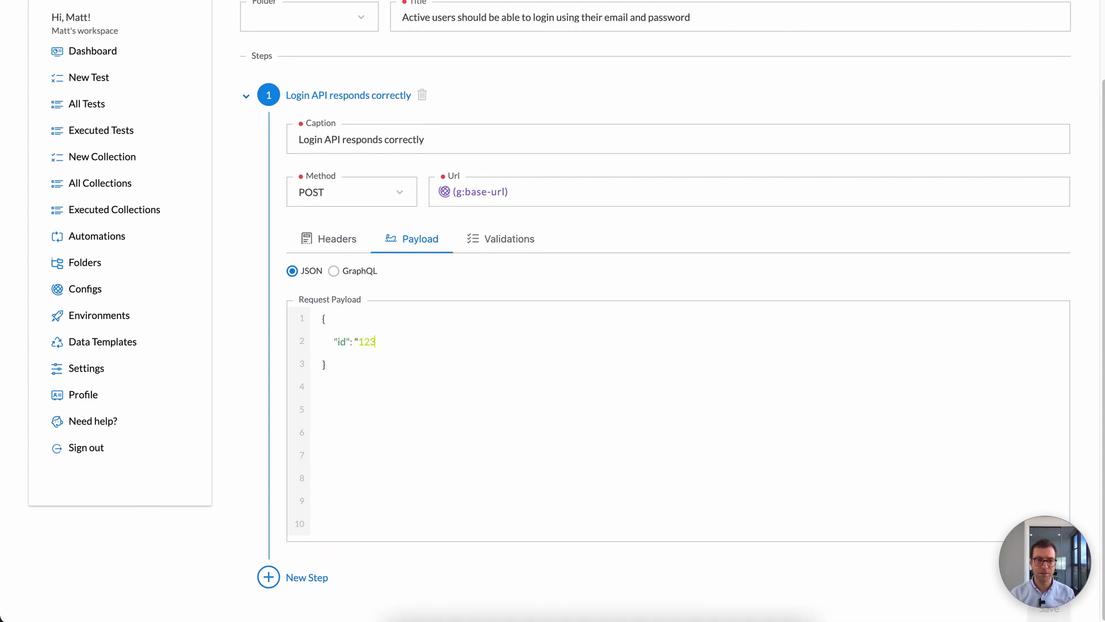
{"action": "type", "text": "3\","}
{"action": "type", "text": "kind\": \"signin"}
{"action": "type", "text": "\","}
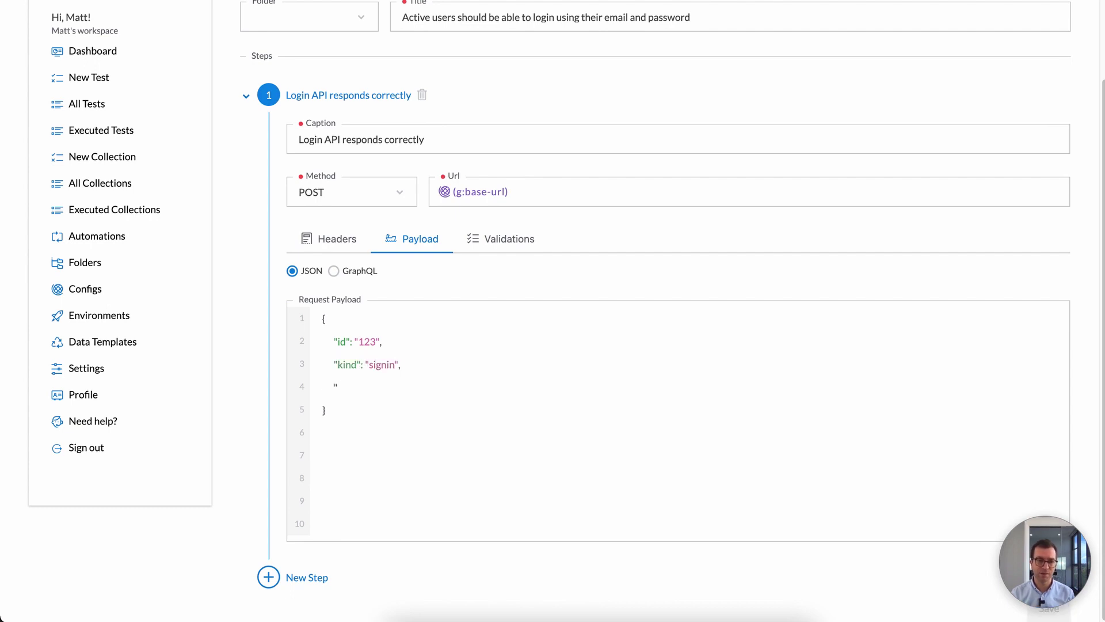
{"action": "type", "text": "payload\": {"}
Step: Set the nested email to {g:user-email} and password to {g:user-password}
{"action": "key", "text": "Return"}
{"action": "type", "text": "\"email\""}
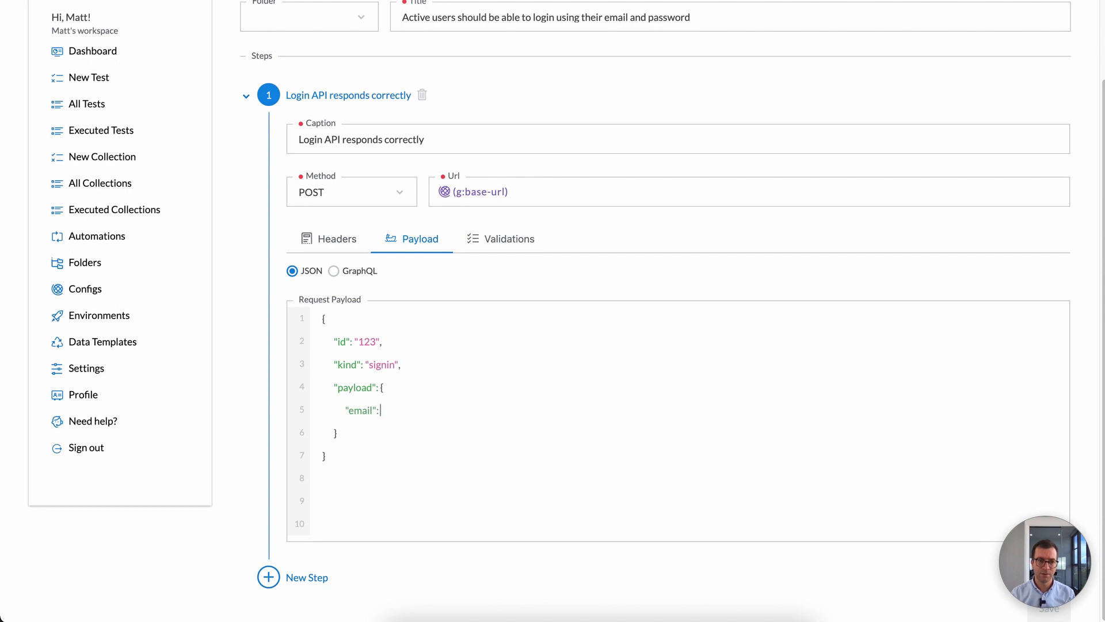
{"action": "type", "text": ": \"("}
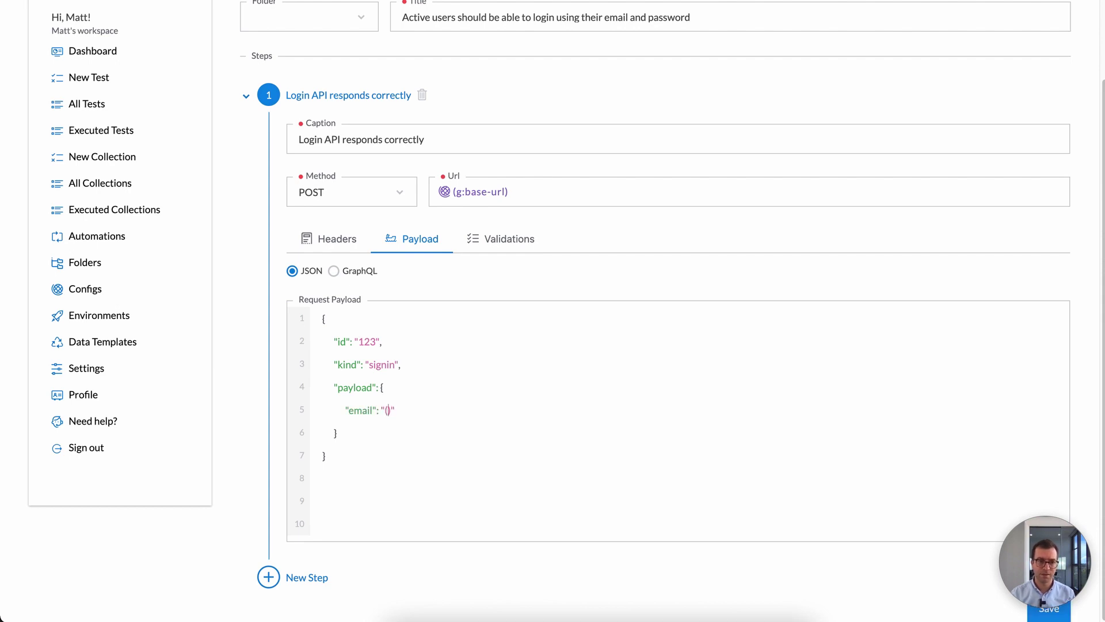
{"action": "type", "text": "g:"}
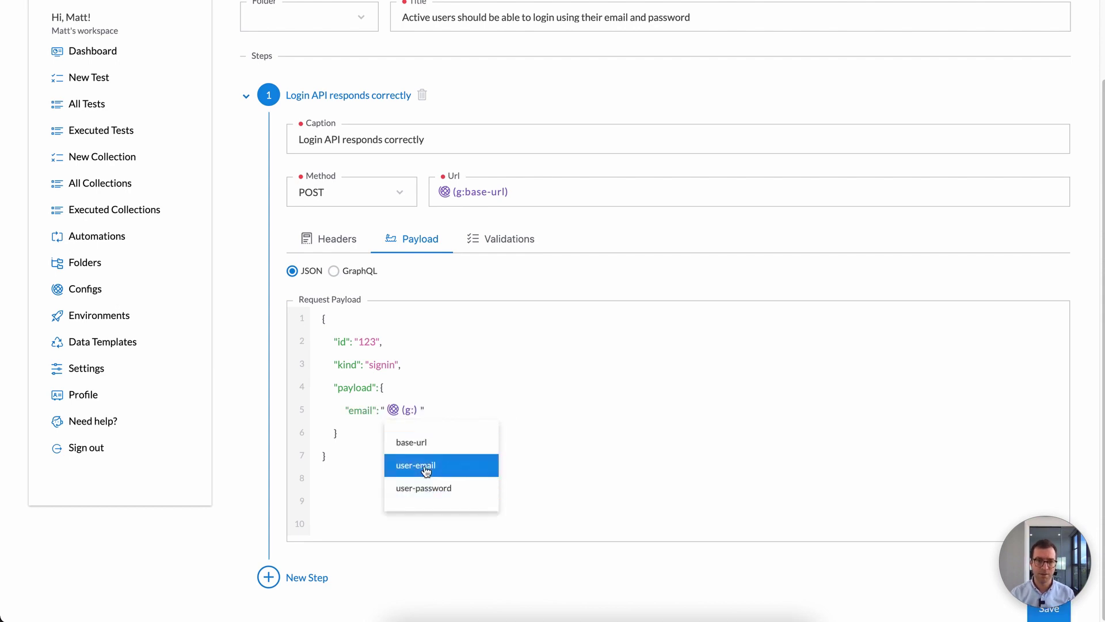
{"action": "left_click", "coordinate": [445, 465]}
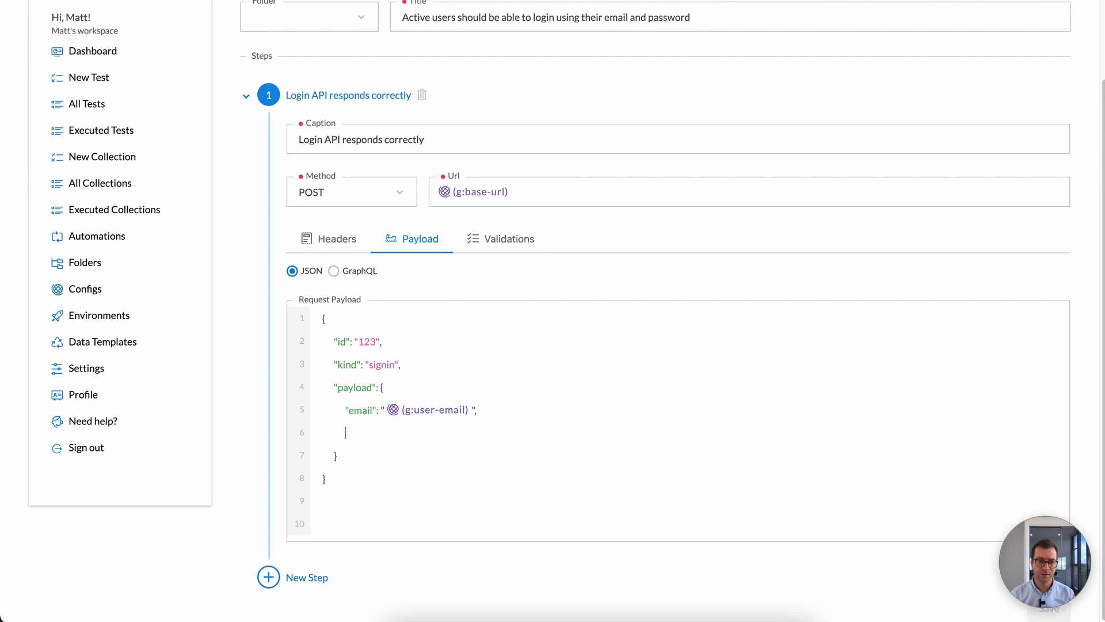
{"action": "type", "text": "\"password\": \" (g:) \""}
{"action": "key", "text": "Left"}
{"action": "type", "text": "()"}
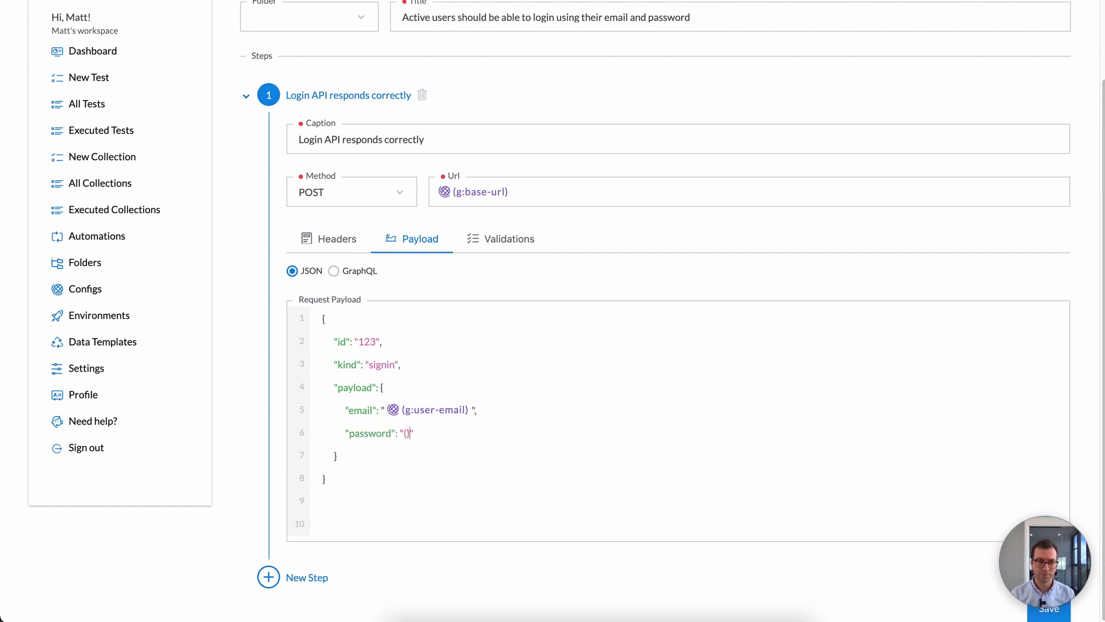
{"action": "key", "text": "Left"}
{"action": "type", "text": "g:"}
{"action": "left_click", "coordinate": [458, 514]}
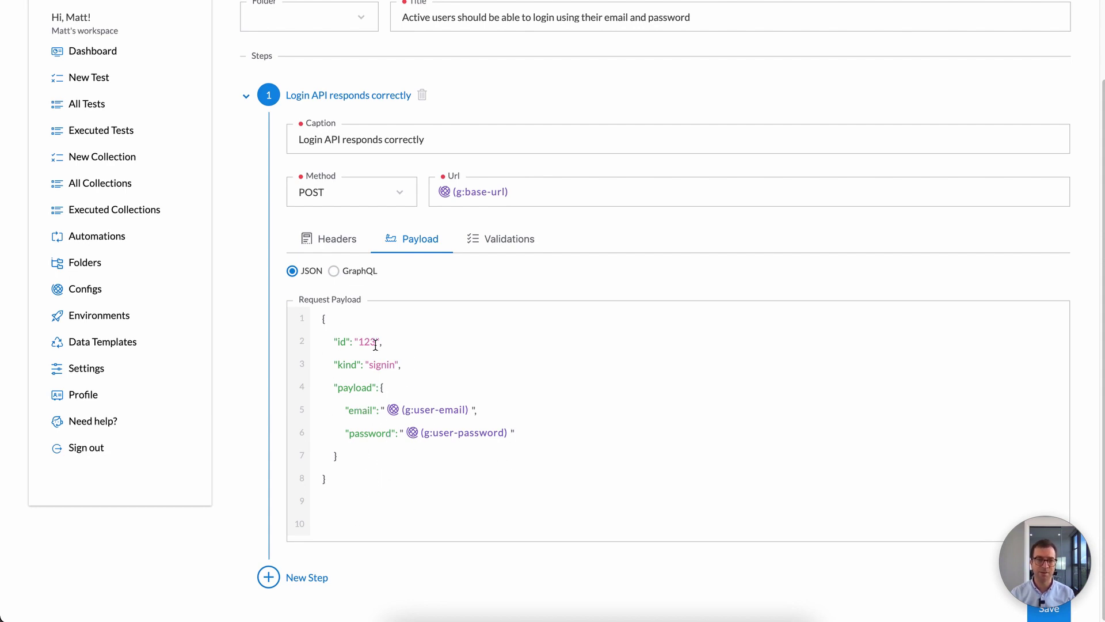
Step: Require a 200 OK response code and save the login test, back to the tests list
{"action": "left_click", "coordinate": [500, 244]}
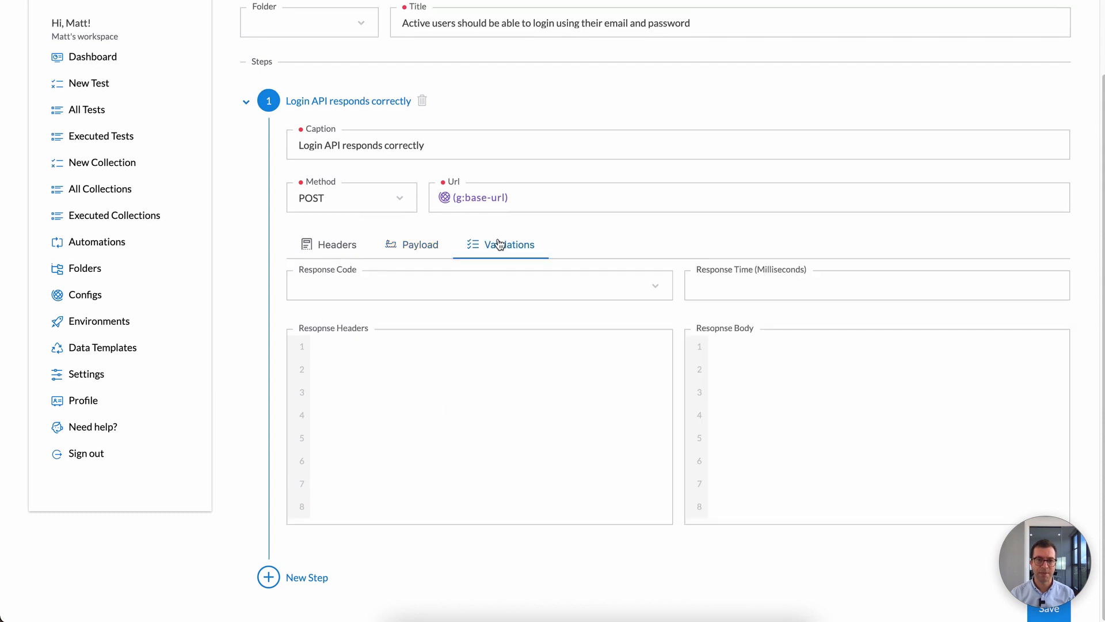
{"action": "left_click", "coordinate": [394, 288]}
{"action": "left_click", "coordinate": [379, 332]}
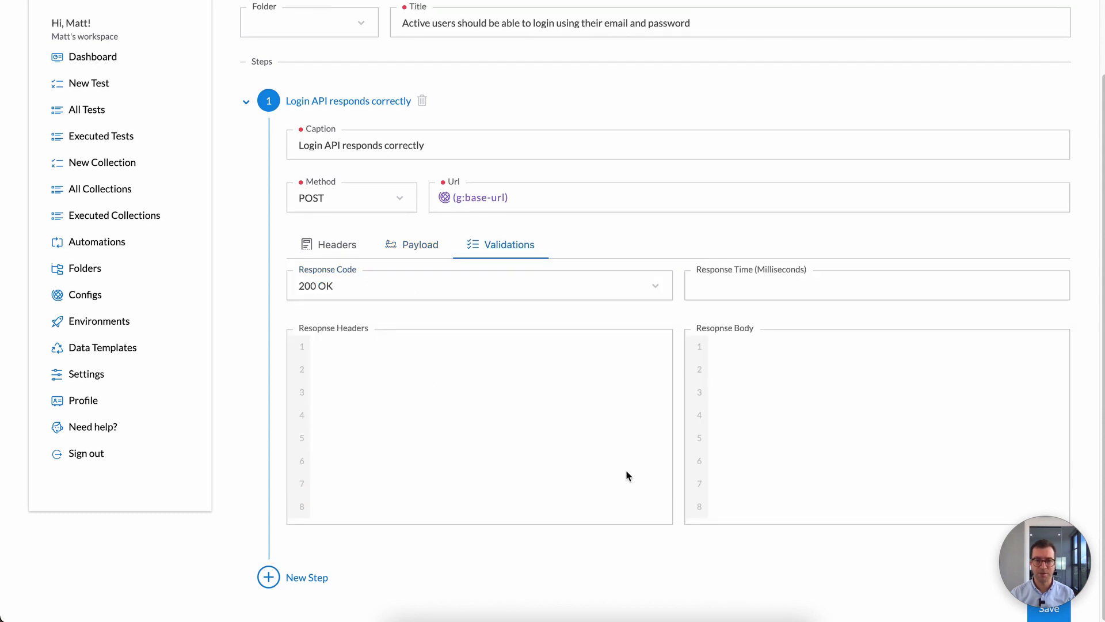
{"action": "left_click", "coordinate": [790, 356]}
{"action": "left_click", "coordinate": [1065, 617]}
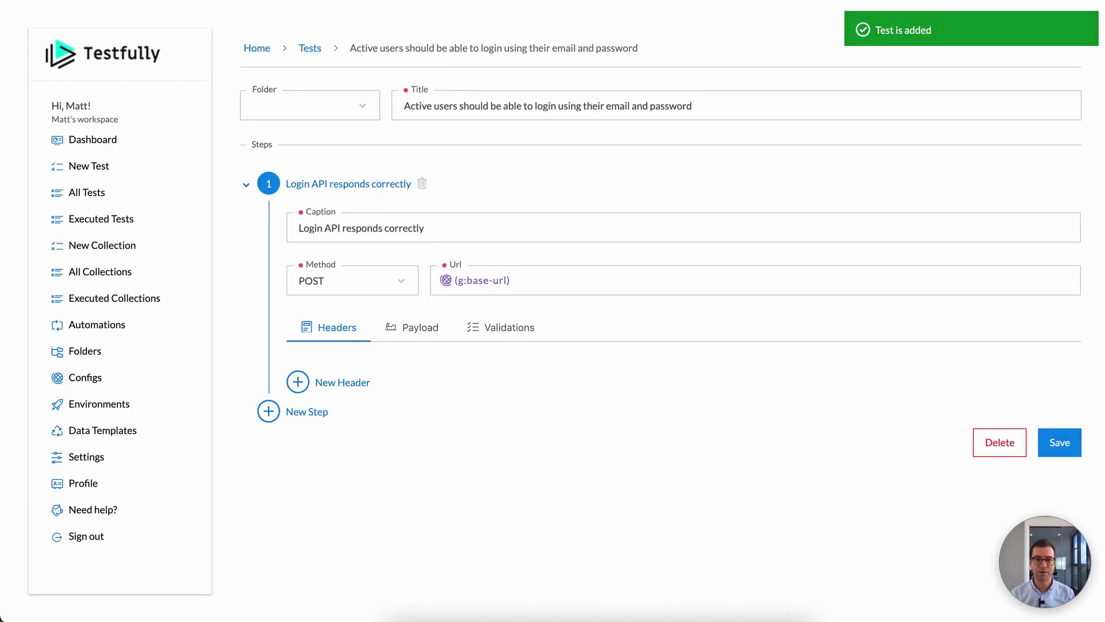
{"action": "left_click", "coordinate": [306, 51]}
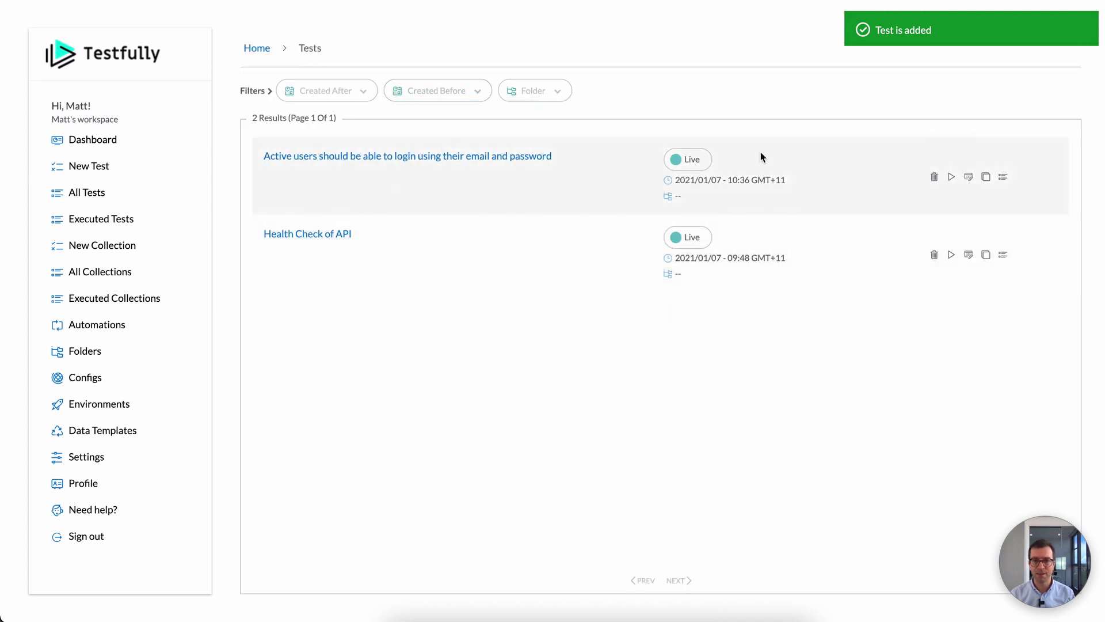
{"action": "left_click", "coordinate": [525, 155]}
{"action": "left_click", "coordinate": [426, 338]}
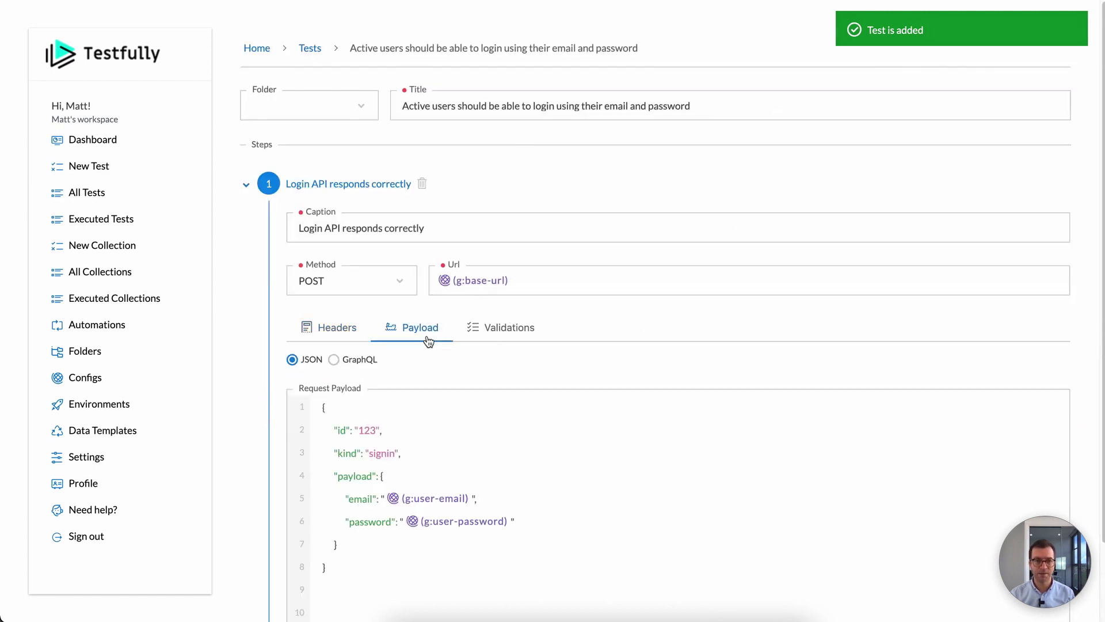
{"action": "scroll", "coordinate": [391, 469], "scroll_direction": "down", "scroll_amount": 2}
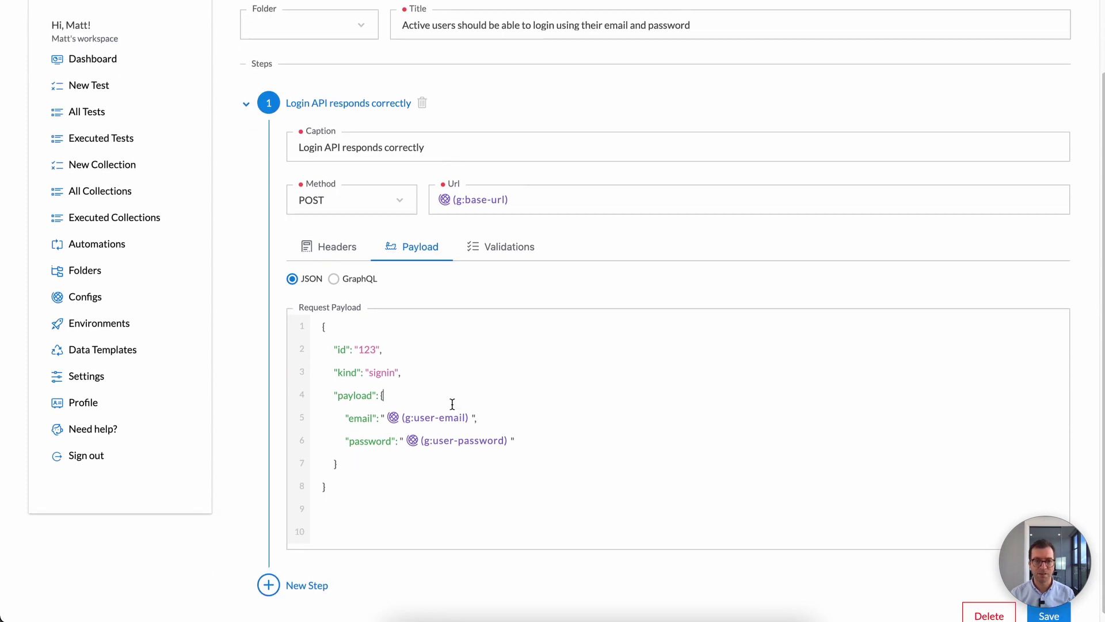
{"action": "left_click", "coordinate": [500, 254]}
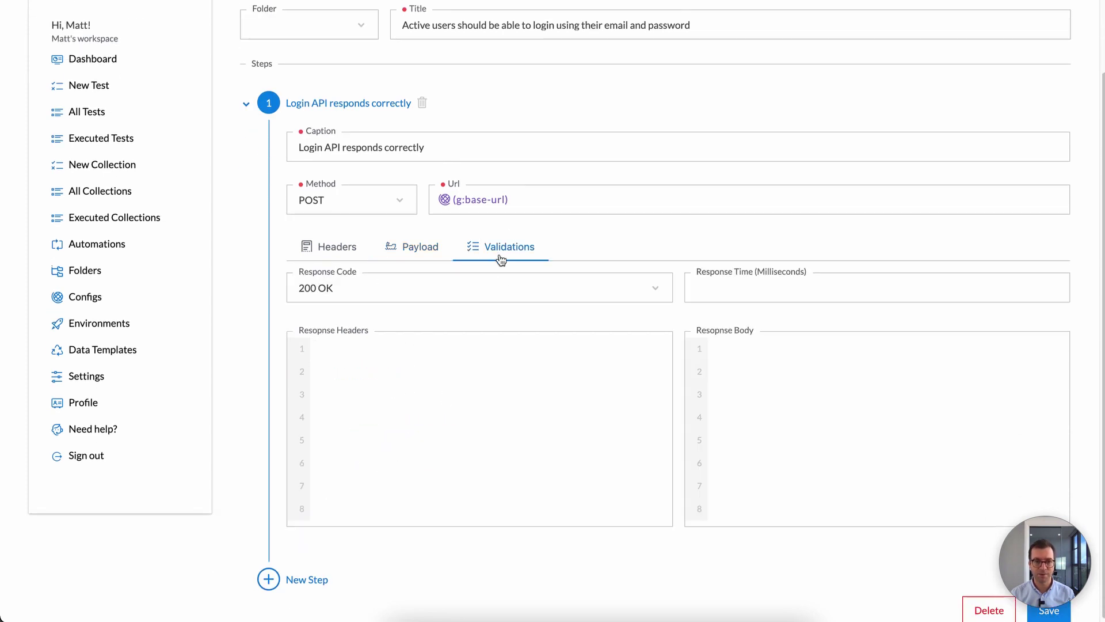
{"action": "scroll", "coordinate": [612, 375], "scroll_direction": "up", "scroll_amount": 2}
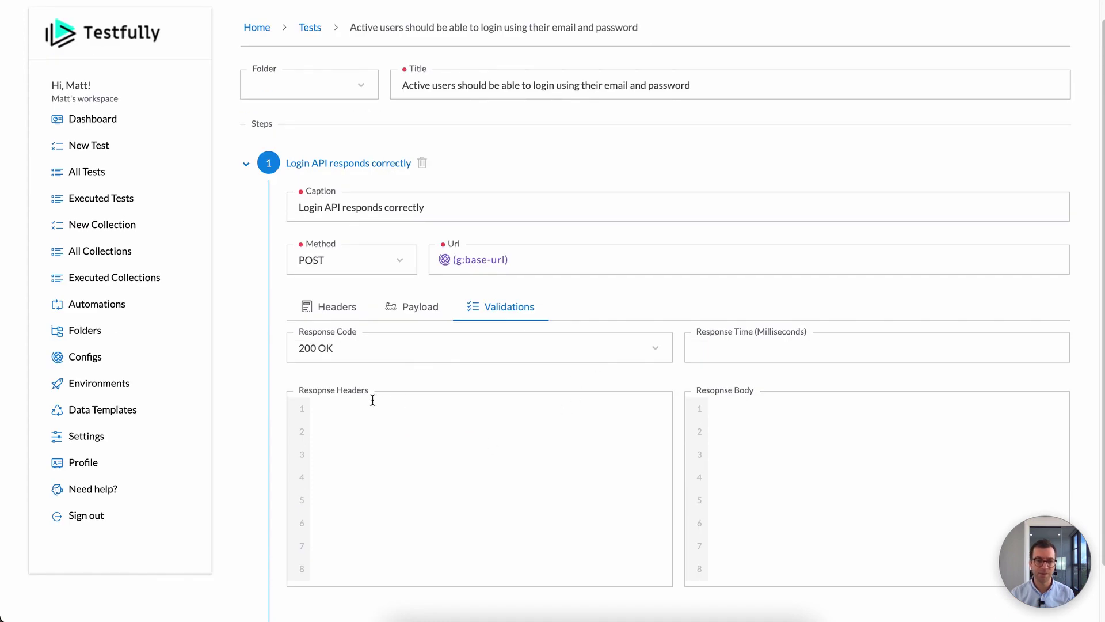
{"action": "left_click", "coordinate": [314, 49]}
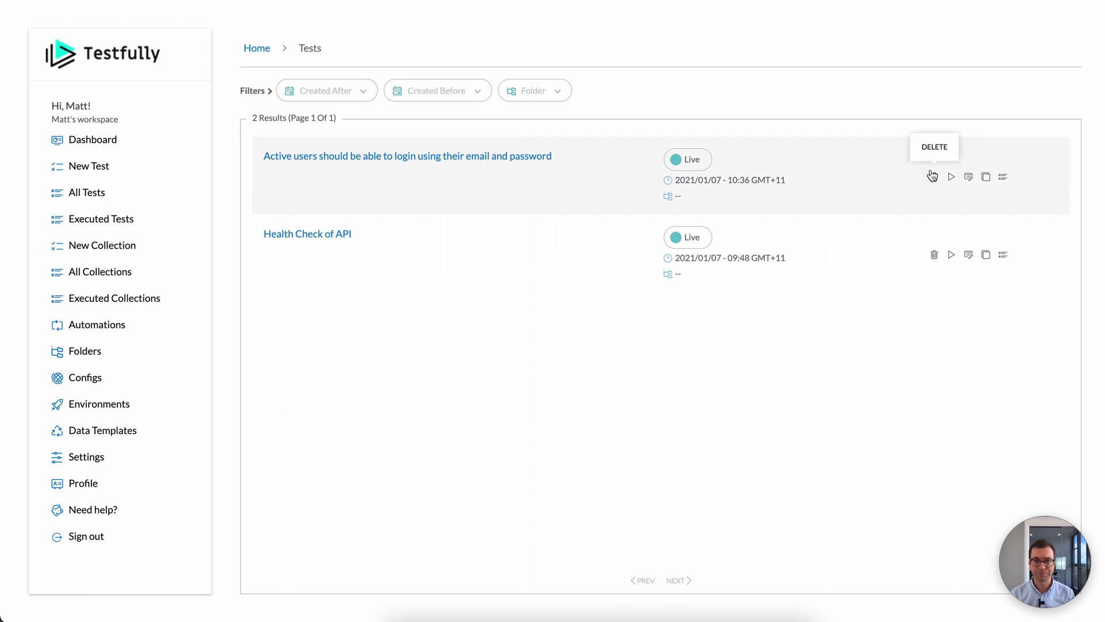
Step: Run the login test on the laptop environment, which fails with a network error
{"action": "left_click", "coordinate": [952, 177]}
{"action": "left_click", "coordinate": [944, 253]}
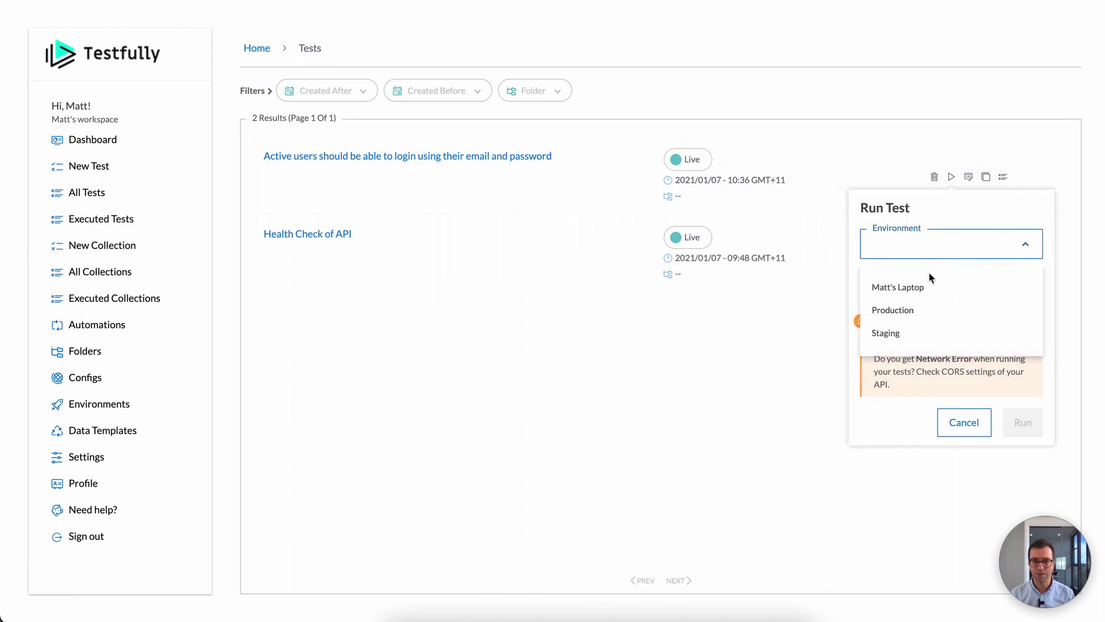
{"action": "left_click", "coordinate": [898, 287]}
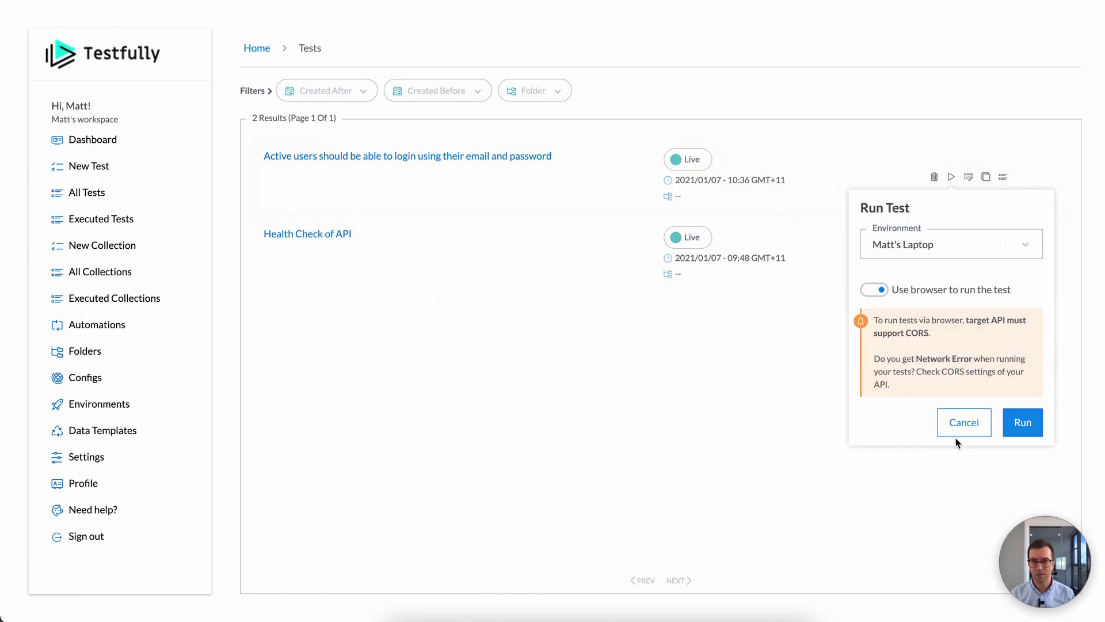
{"action": "left_click", "coordinate": [1023, 422]}
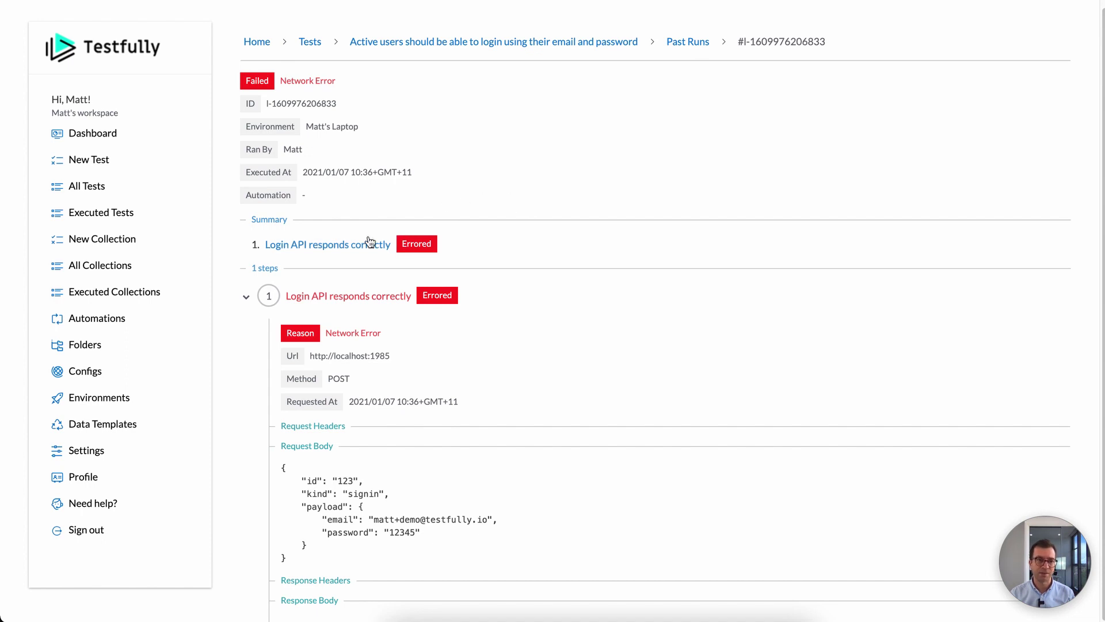
Step: Leave the failed result and reopen the login test from All Tests for editing
{"action": "left_click", "coordinate": [340, 247]}
{"action": "left_click", "coordinate": [106, 185]}
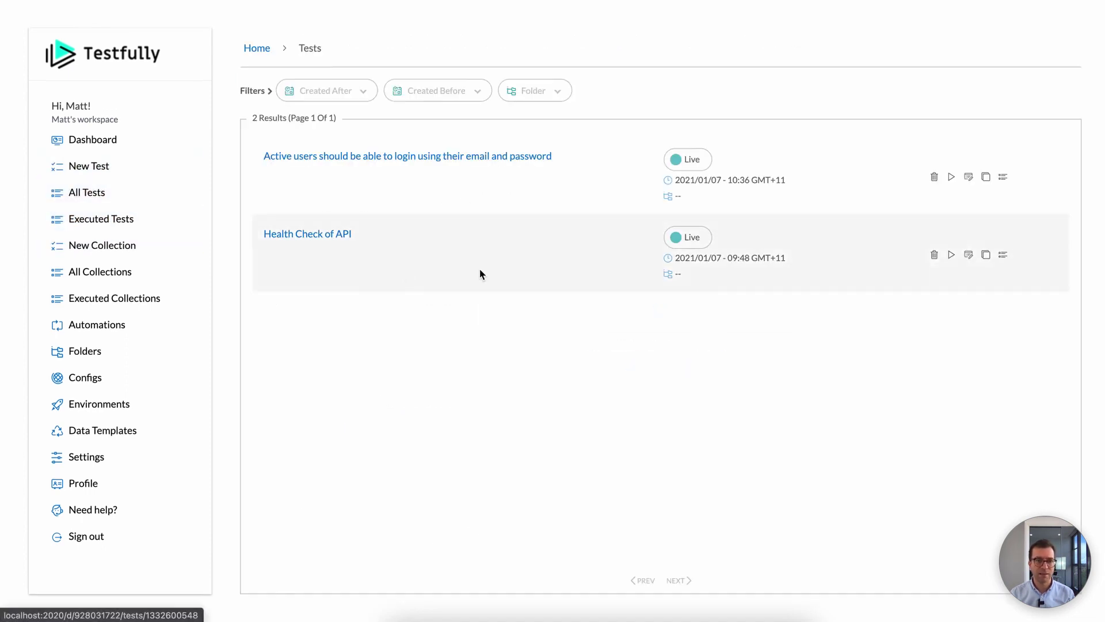
{"action": "left_click", "coordinate": [394, 157]}
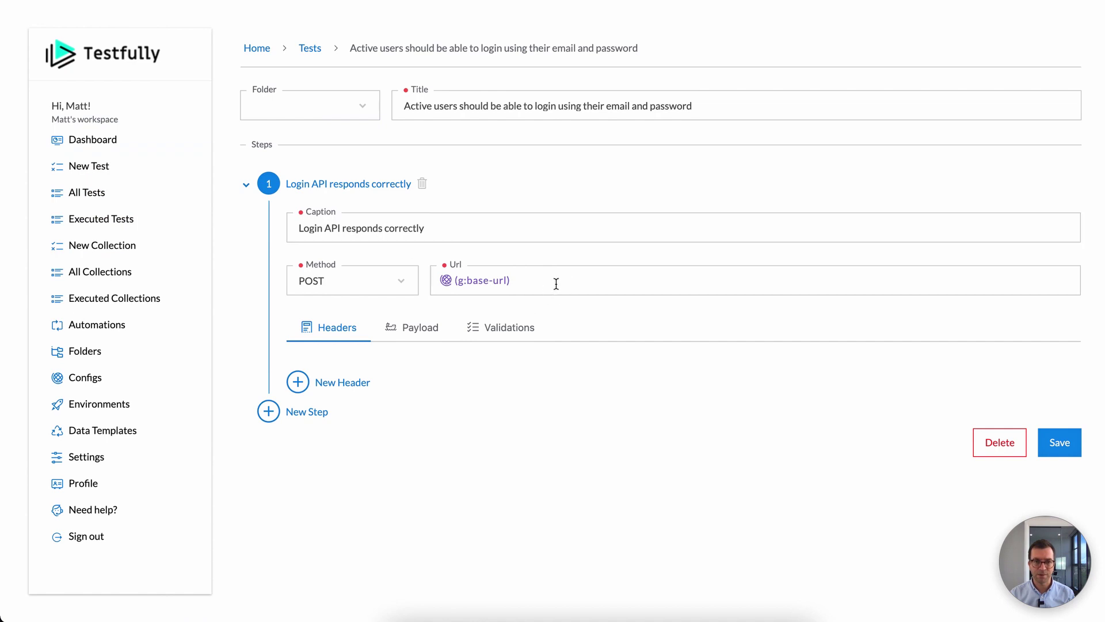
Step: Append /v1 so the URL reads {g:base-url}/v1 and save the test
{"action": "type", "text": "/v1"}
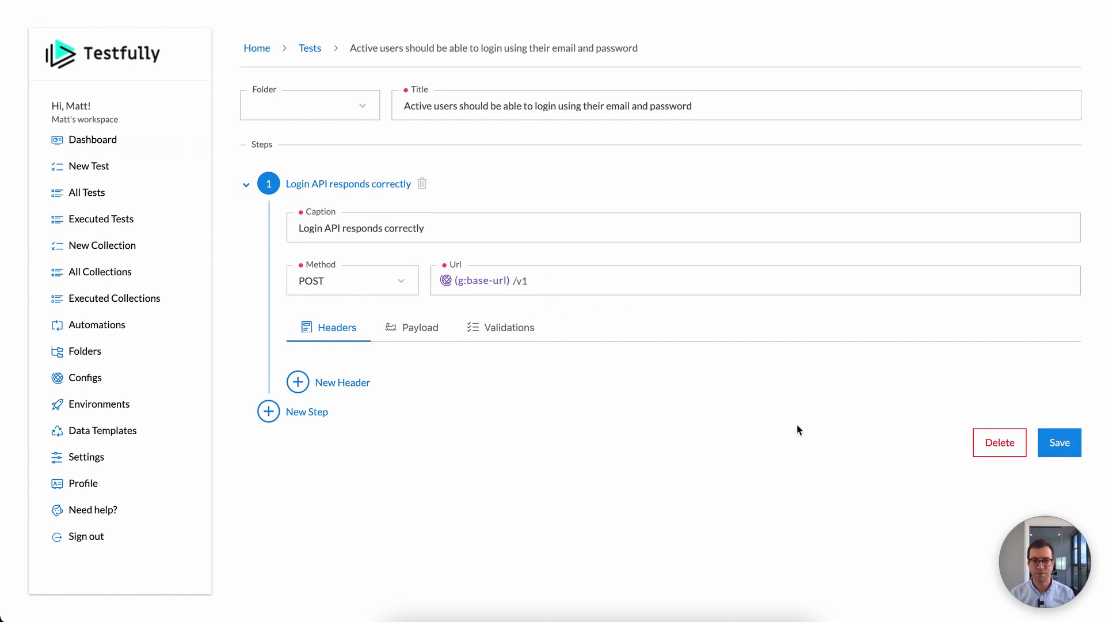
{"action": "left_click", "coordinate": [1069, 453]}
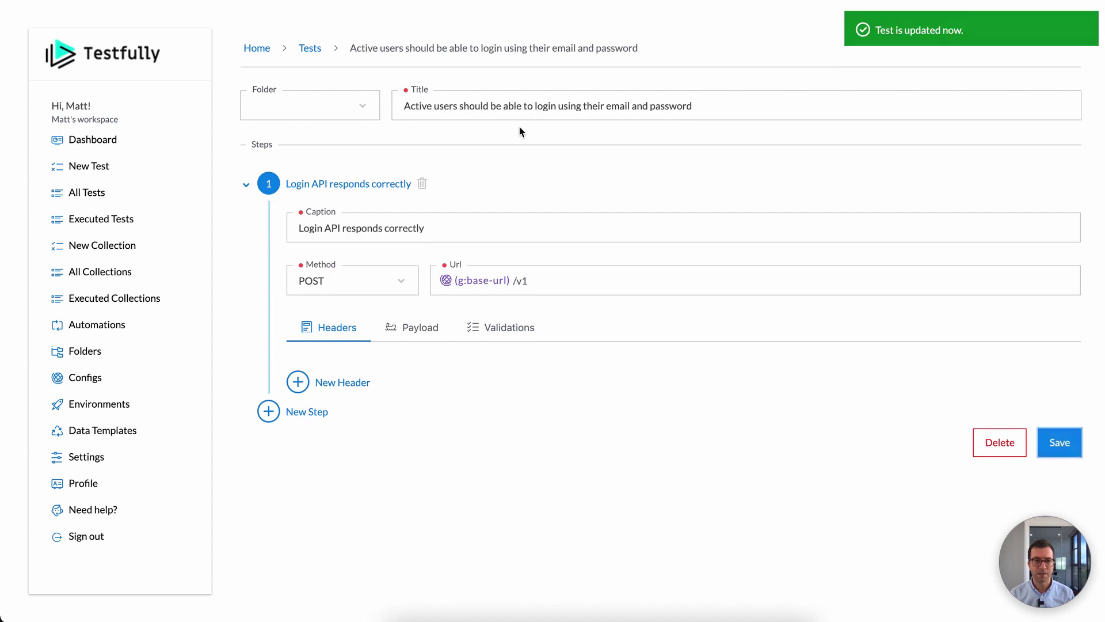
{"action": "left_click", "coordinate": [307, 49]}
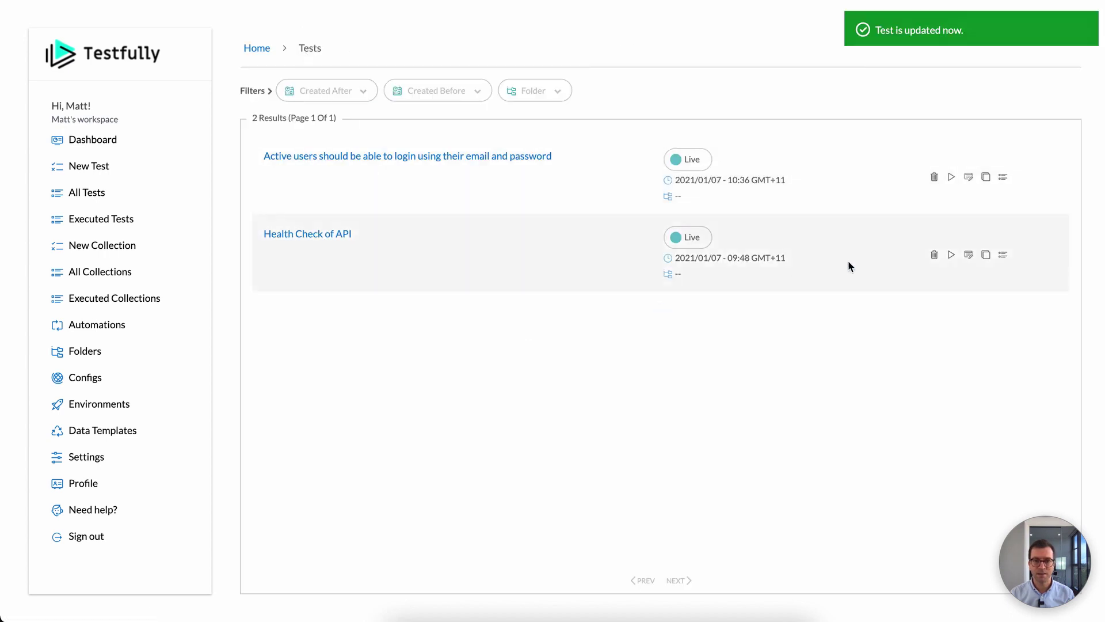
Step: Rerun the login test on the laptop environment and see it pass with 200
{"action": "left_click", "coordinate": [953, 177]}
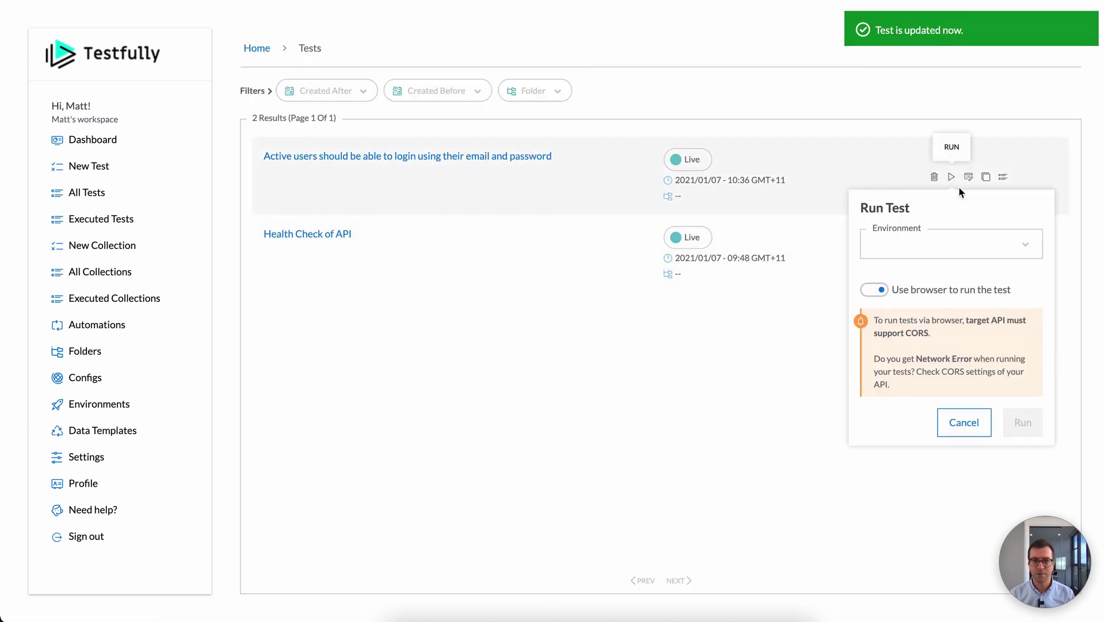
{"action": "left_click", "coordinate": [944, 247]}
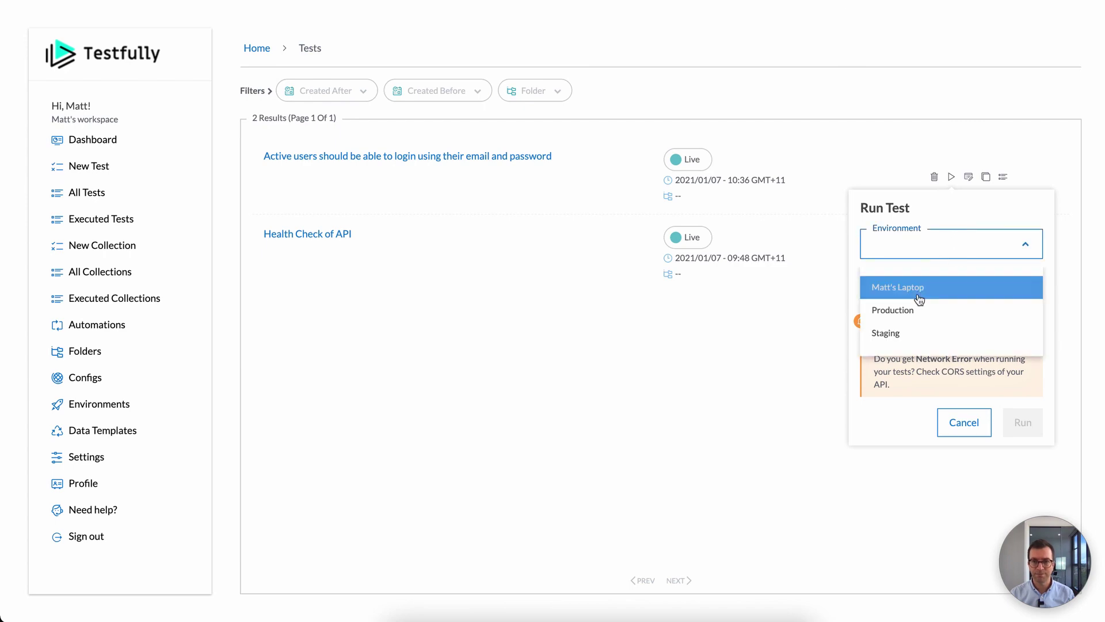
{"action": "left_click", "coordinate": [918, 288]}
{"action": "left_click", "coordinate": [1028, 429]}
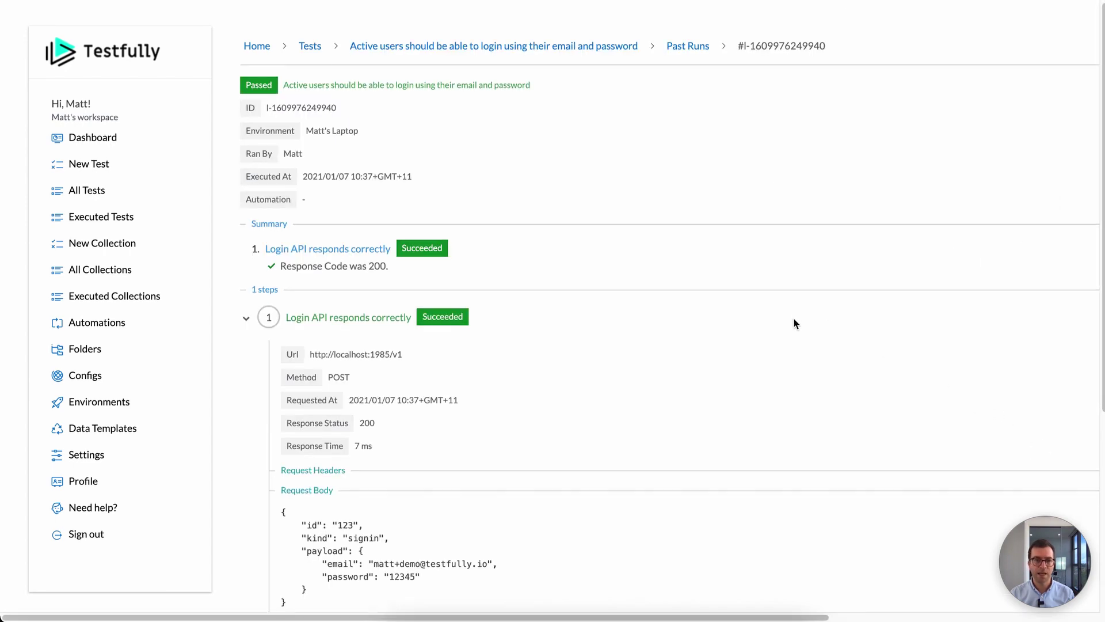
{"action": "scroll", "coordinate": [794, 321], "scroll_direction": "down", "scroll_amount": 3}
{"action": "scroll", "coordinate": [795, 321], "scroll_direction": "down", "scroll_amount": 2}
{"action": "scroll", "coordinate": [794, 320], "scroll_direction": "up", "scroll_amount": 5}
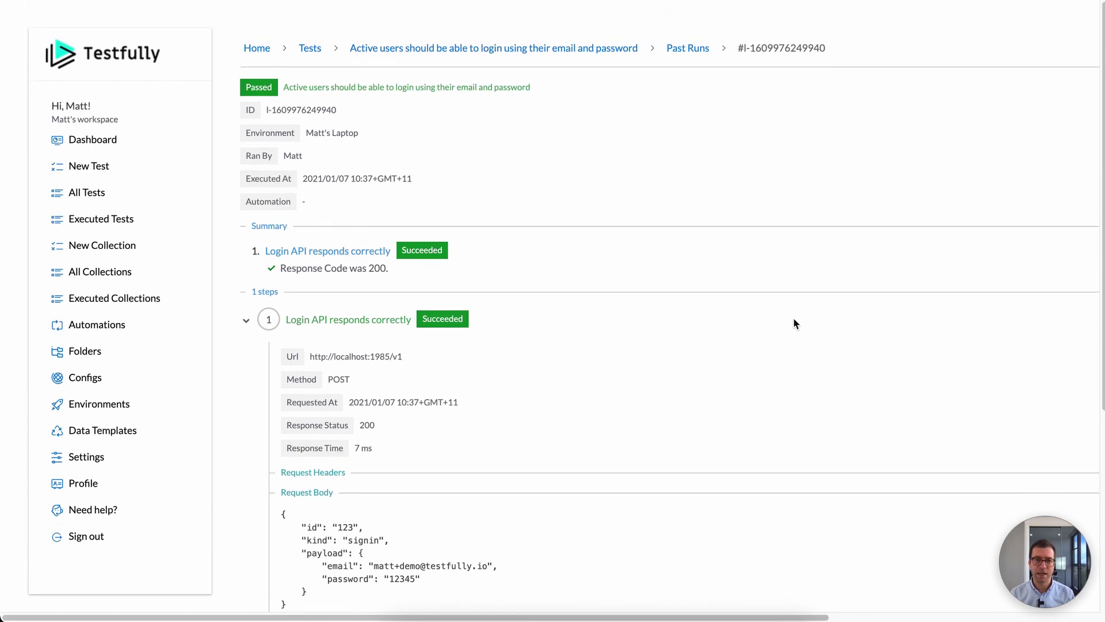
{"action": "scroll", "coordinate": [403, 357], "scroll_direction": "down", "scroll_amount": 3}
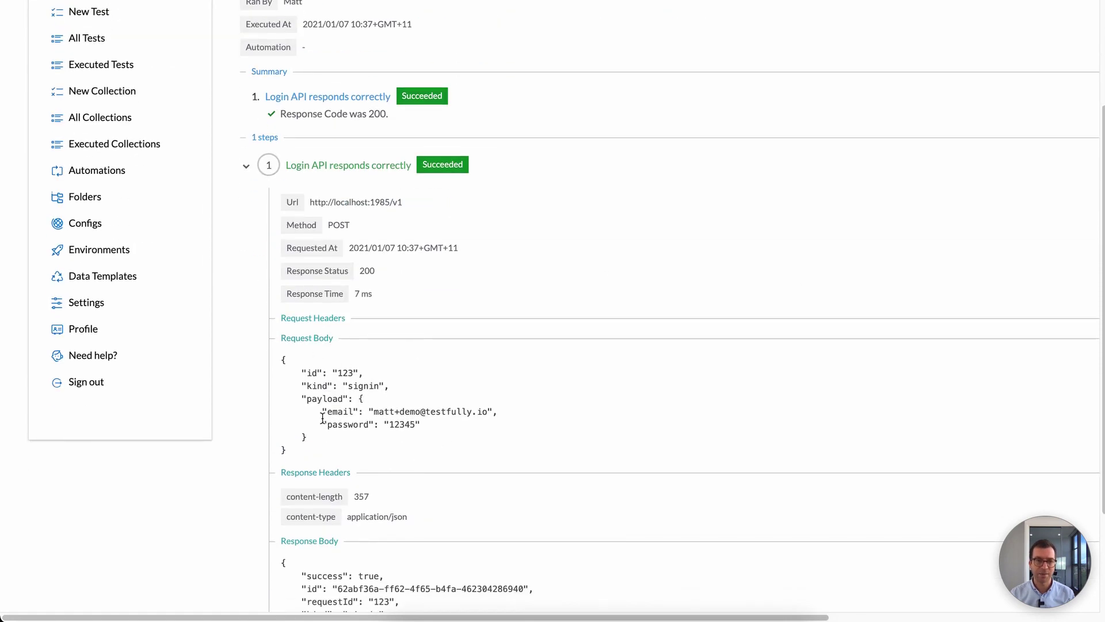
{"action": "scroll", "coordinate": [393, 443], "scroll_direction": "down", "scroll_amount": 2}
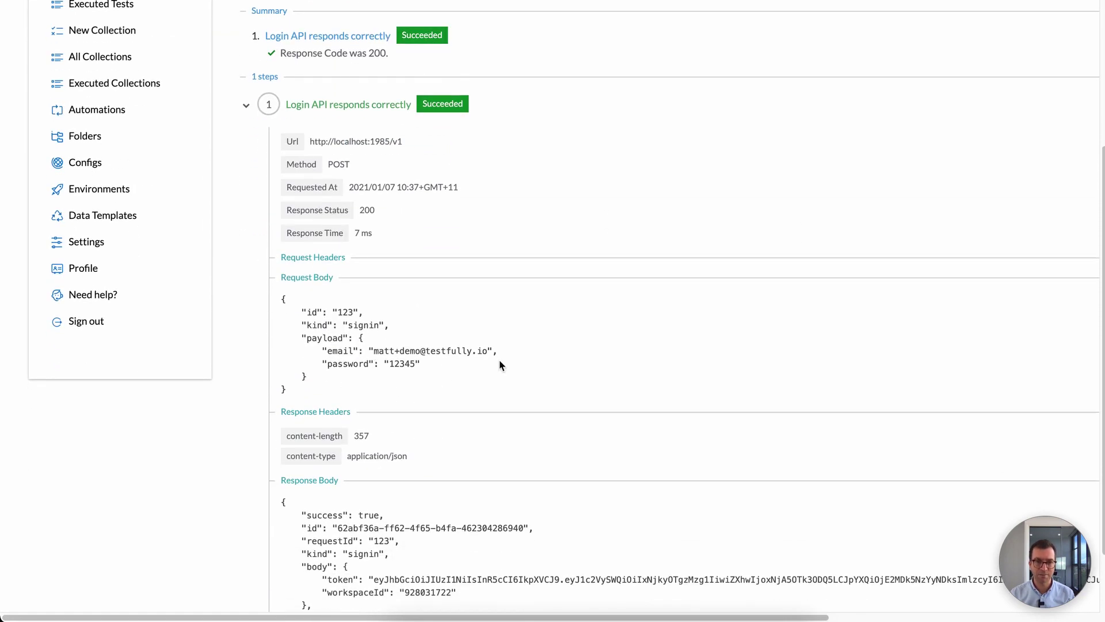
{"action": "scroll", "coordinate": [415, 391], "scroll_direction": "down", "scroll_amount": 2}
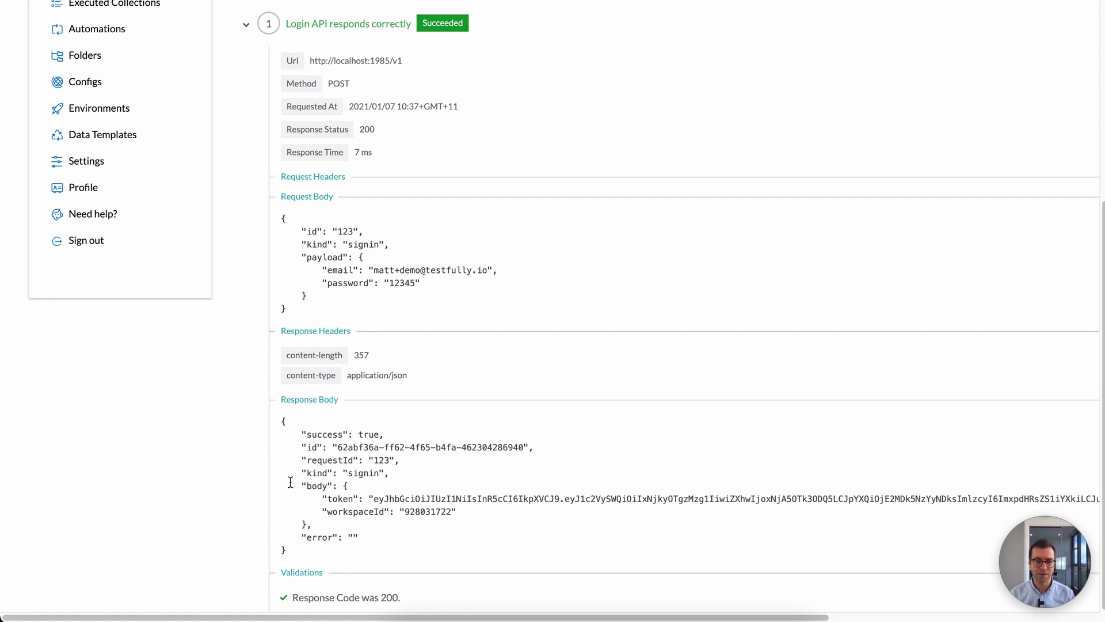
Step: Inspect the success: true and workspaceId lines of the response body, then reopen the test editor
{"action": "left_click_drag", "start_coordinate": [296, 432], "coordinate": [414, 429]}
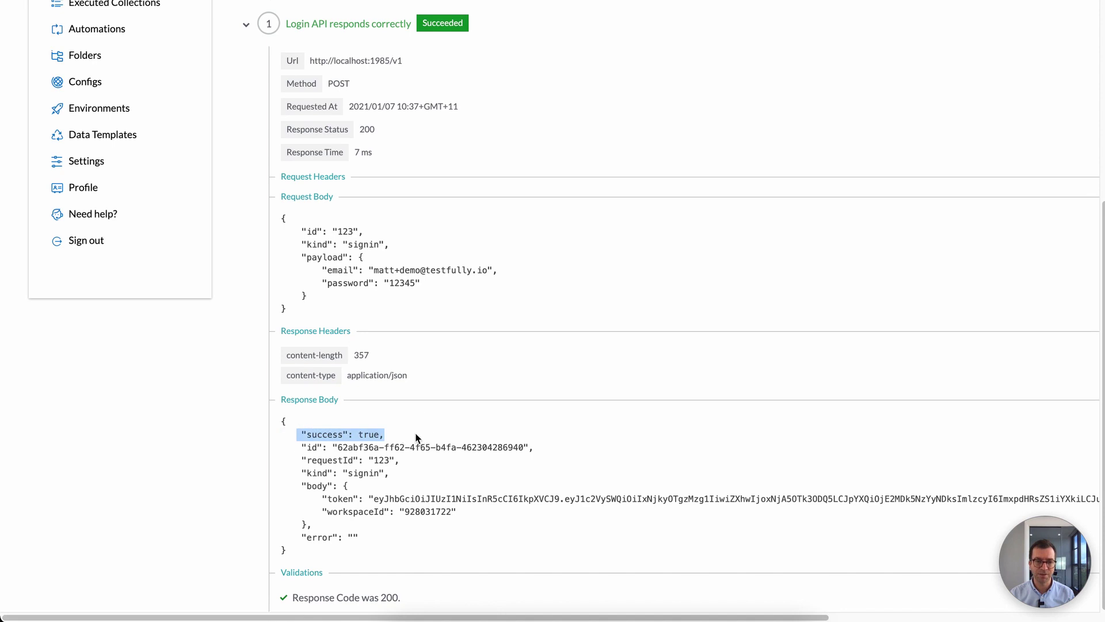
{"action": "left_click_drag", "start_coordinate": [305, 487], "coordinate": [420, 511]}
{"action": "left_click", "coordinate": [593, 337]}
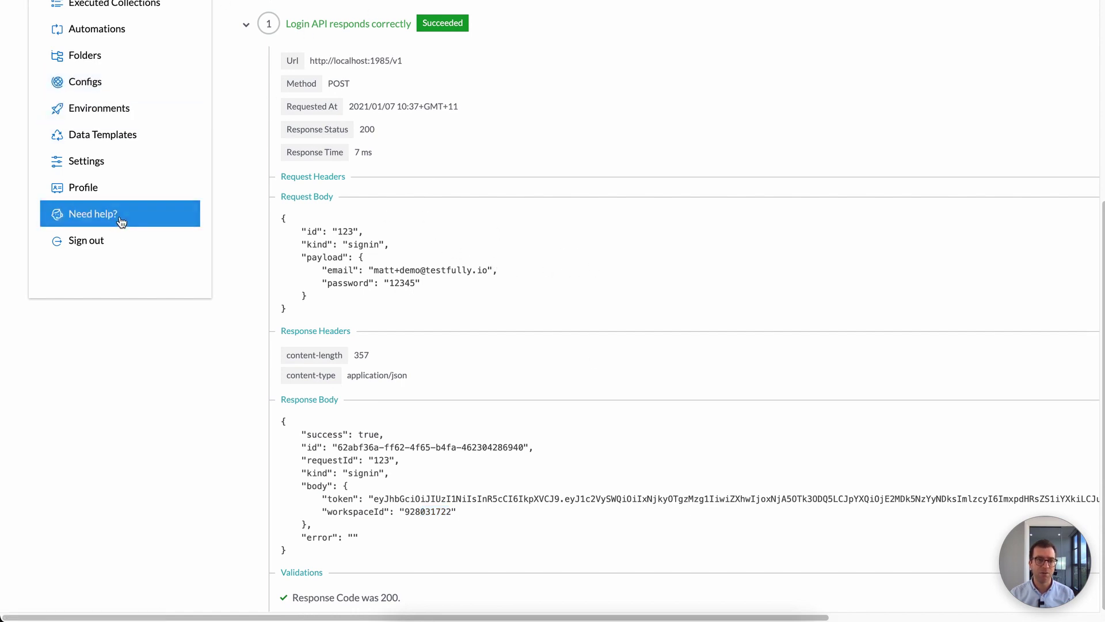
{"action": "scroll", "coordinate": [123, 217], "scroll_direction": "up", "scroll_amount": 5}
{"action": "left_click", "coordinate": [431, 48]}
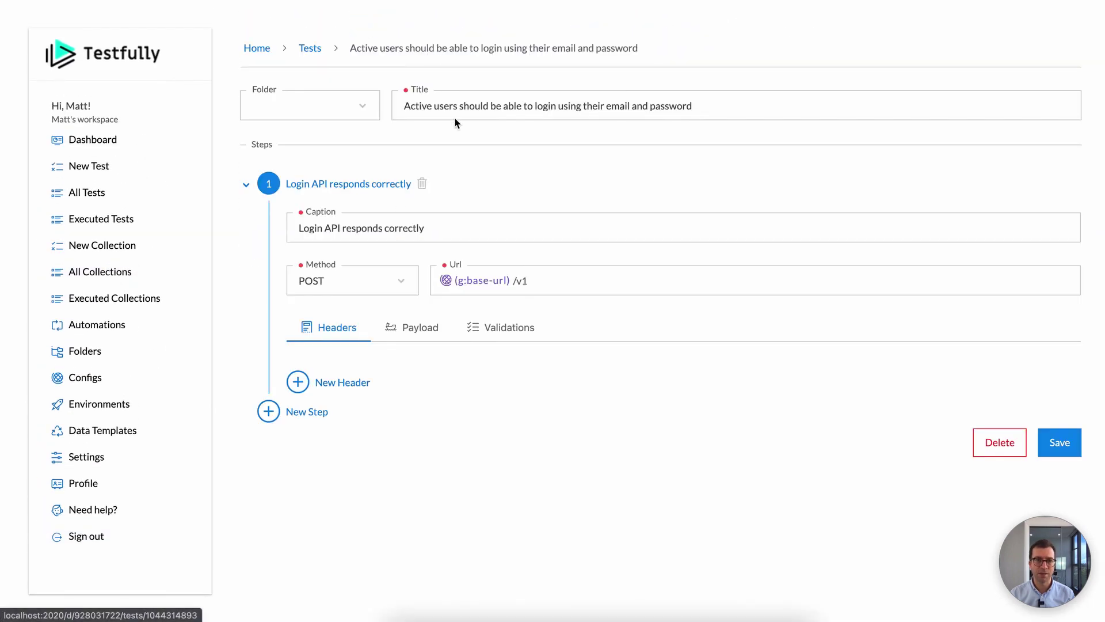
Step: Write an expected response body with success true and a nested workspaceId holding the pasted ID
{"action": "left_click", "coordinate": [502, 334]}
{"action": "left_click", "coordinate": [835, 432]}
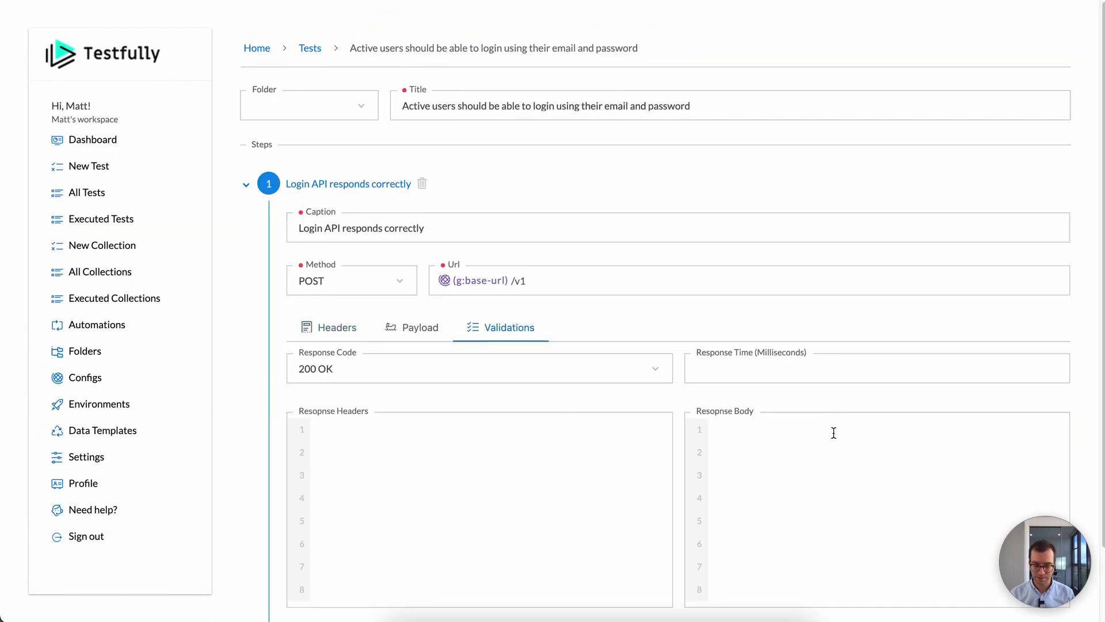
{"action": "type", "text": "{   \"suc"}
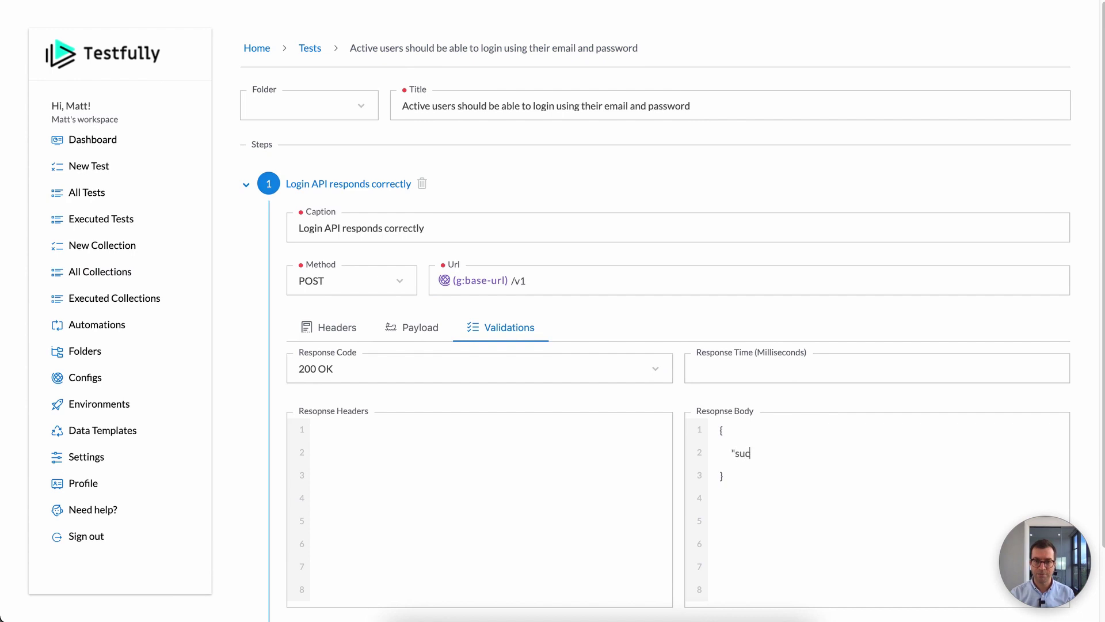
{"action": "type", "text": "cess\": true,"}
{"action": "key", "text": "Return"}
{"action": "type", "text": "\"payload\": {"}
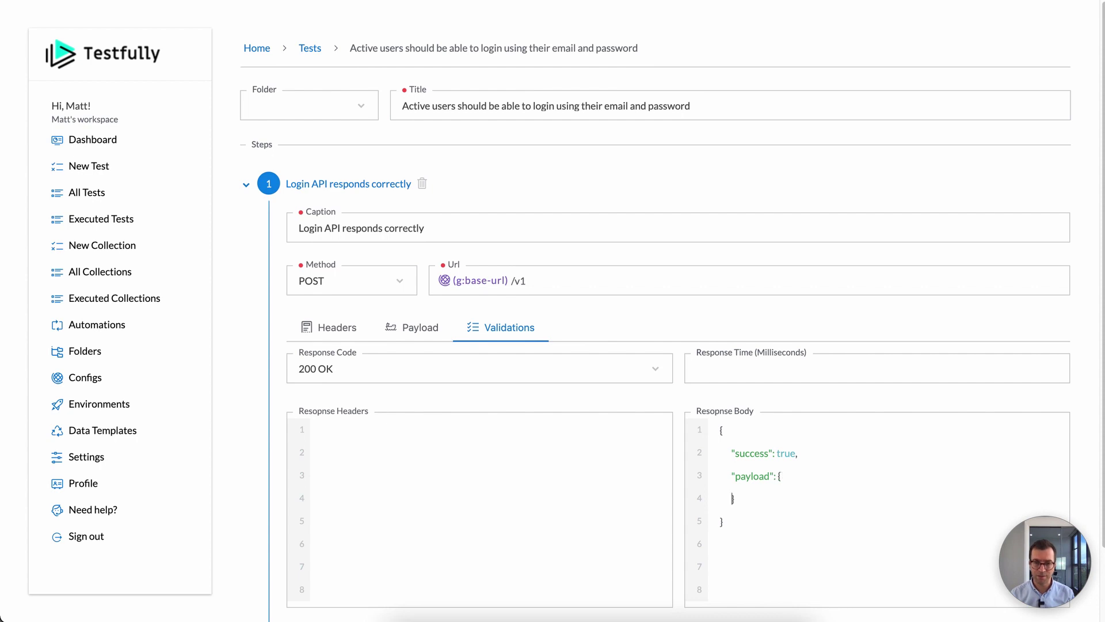
{"action": "key", "text": "Return"}
{"action": "type", "text": "\"workspaceId"}
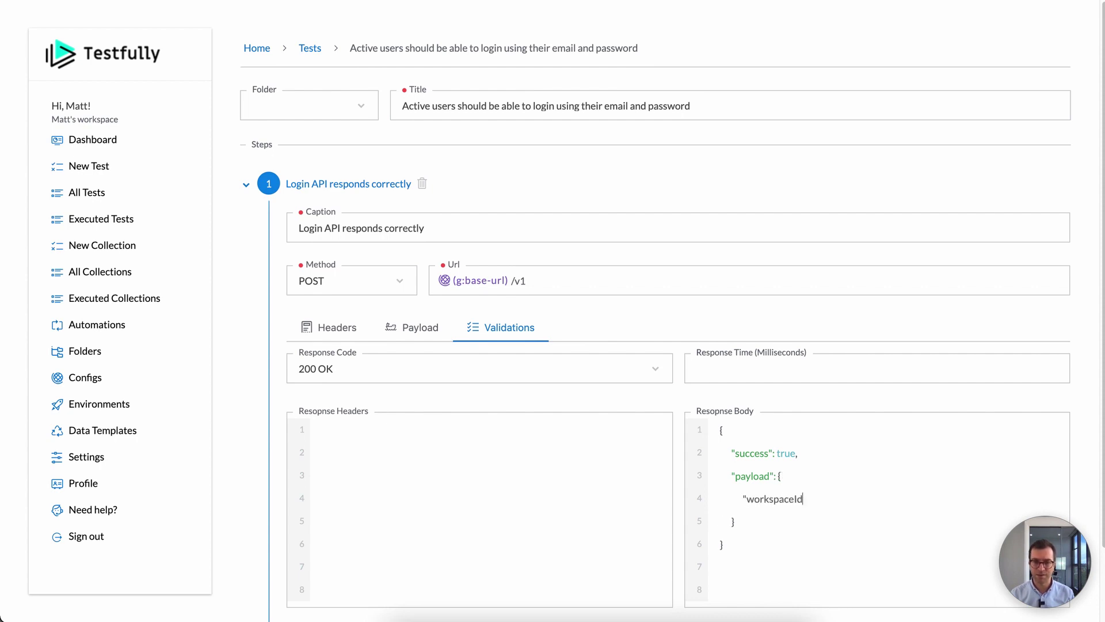
{"action": "type", "text": "\": \""}
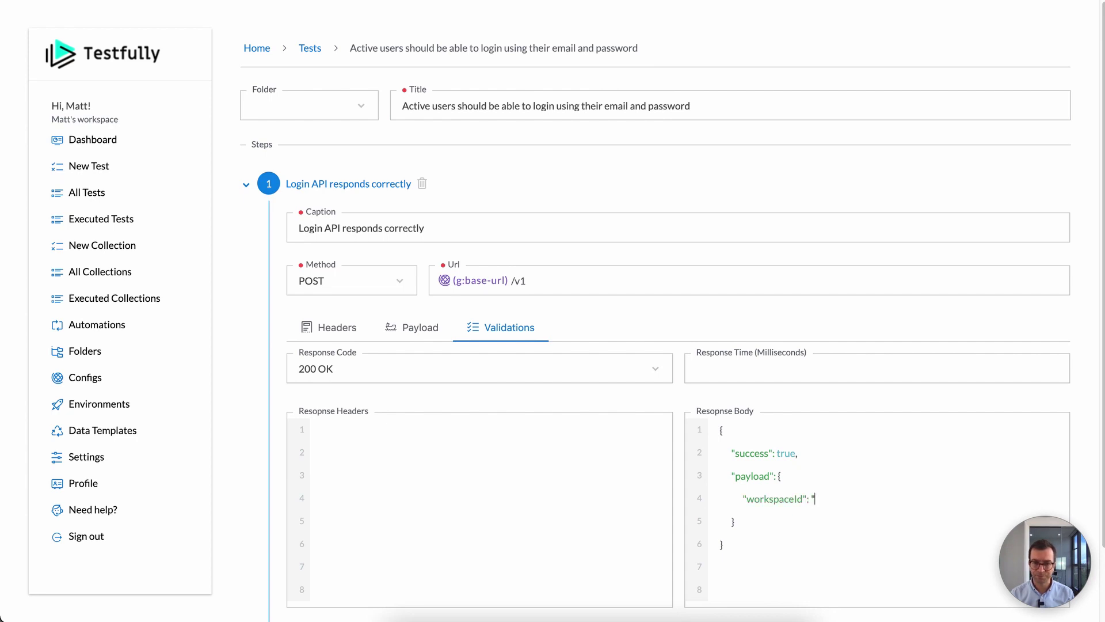
{"action": "type", "text": "928031722"}
{"action": "type", "text": "\""}
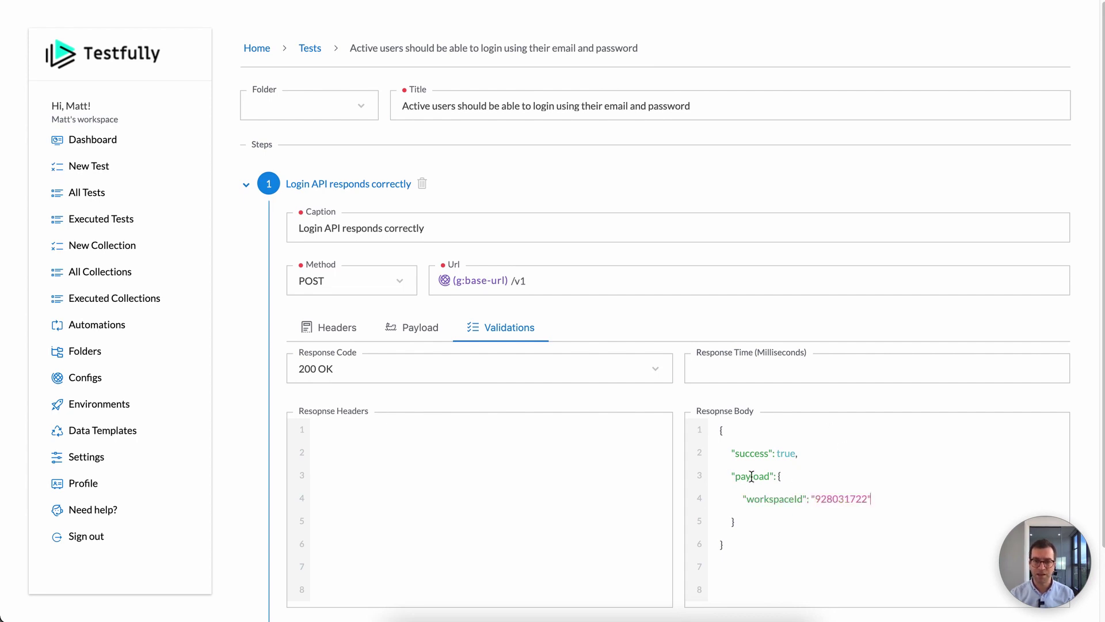
Step: Rename the nested object key to data and save the login test
{"action": "double_click", "coordinate": [751, 476]}
{"action": "type", "text": "data"}
{"action": "scroll", "coordinate": [806, 469], "scroll_direction": "down", "scroll_amount": 2}
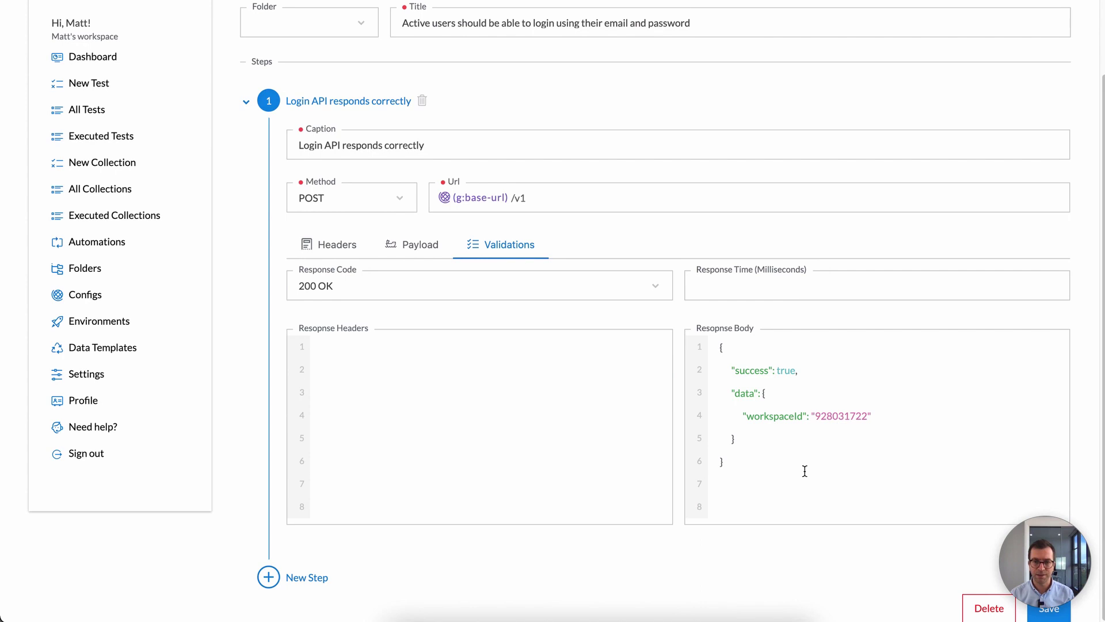
{"action": "left_click", "coordinate": [1038, 615]}
{"action": "scroll", "coordinate": [520, 148], "scroll_direction": "up", "scroll_amount": 2}
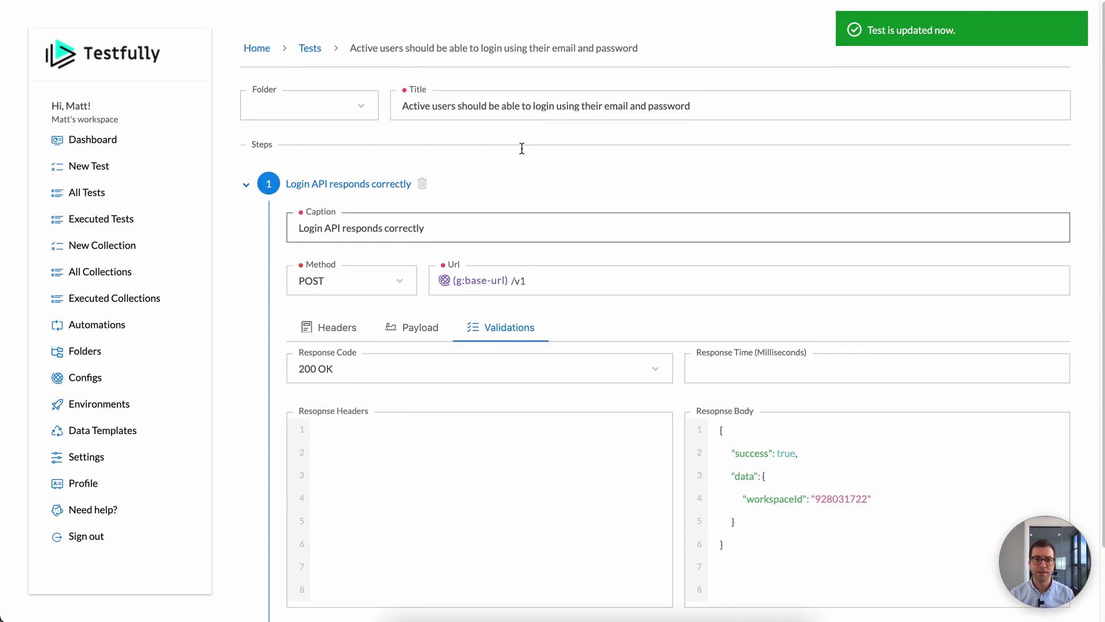
Step: Run the login test again on the laptop environment from the tests list
{"action": "left_click", "coordinate": [309, 49]}
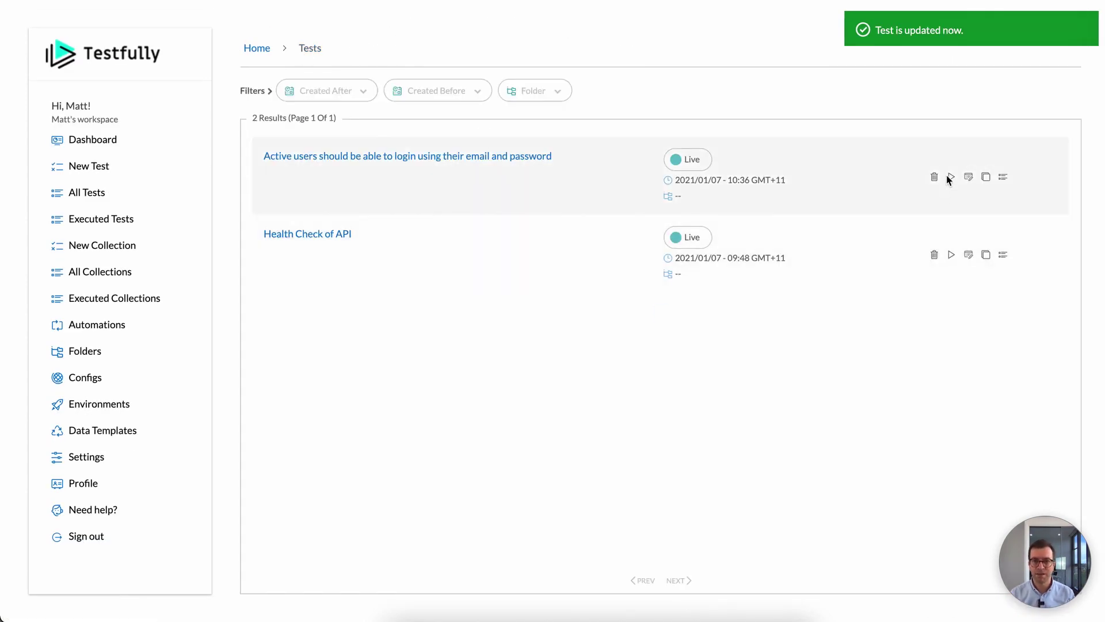
{"action": "left_click", "coordinate": [949, 179]}
{"action": "left_click", "coordinate": [964, 246]}
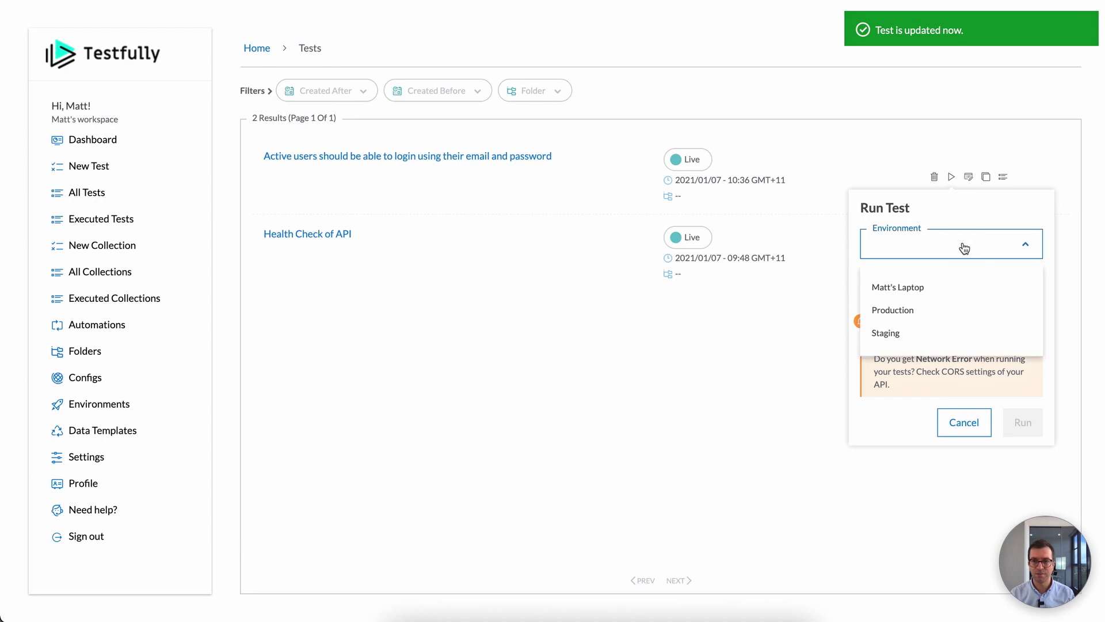
{"action": "left_click", "coordinate": [949, 296]}
{"action": "left_click", "coordinate": [1021, 421]}
Step: Inspect the failed result, where data.workspaceId came back null in the actual body
{"action": "scroll", "coordinate": [836, 303], "scroll_direction": "down", "scroll_amount": 6}
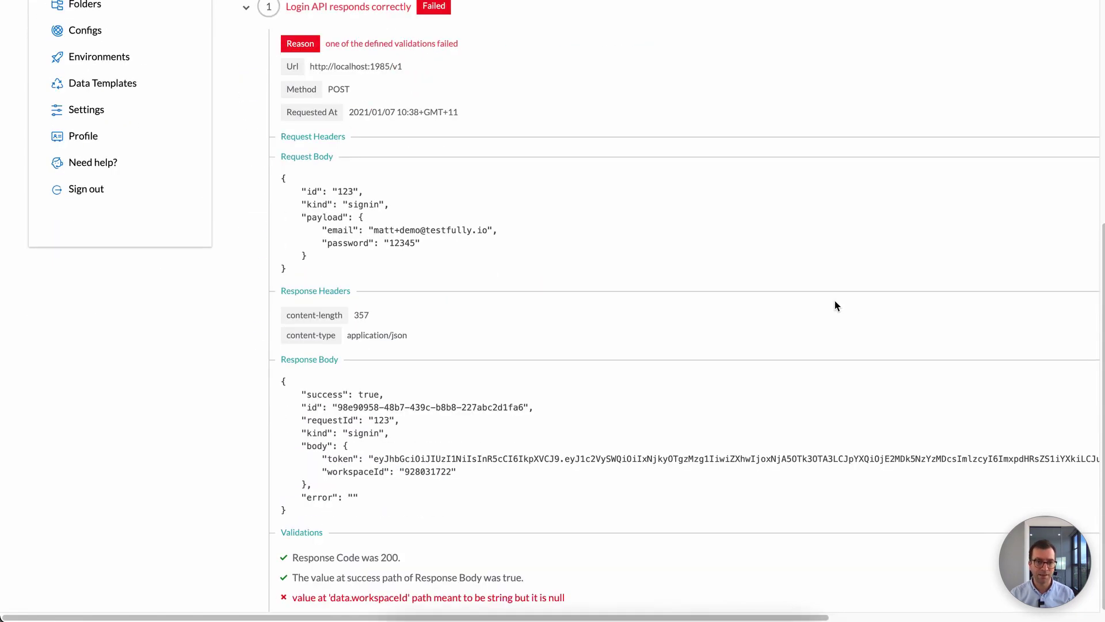
{"action": "scroll", "coordinate": [836, 305], "scroll_direction": "up", "scroll_amount": 1}
{"action": "scroll", "coordinate": [836, 305], "scroll_direction": "down", "scroll_amount": 1}
{"action": "double_click", "coordinate": [316, 446]}
{"action": "scroll", "coordinate": [514, 257], "scroll_direction": "up", "scroll_amount": 6}
Step: In the login test's validations, change the expected key from data to body and save
{"action": "left_click", "coordinate": [562, 55]}
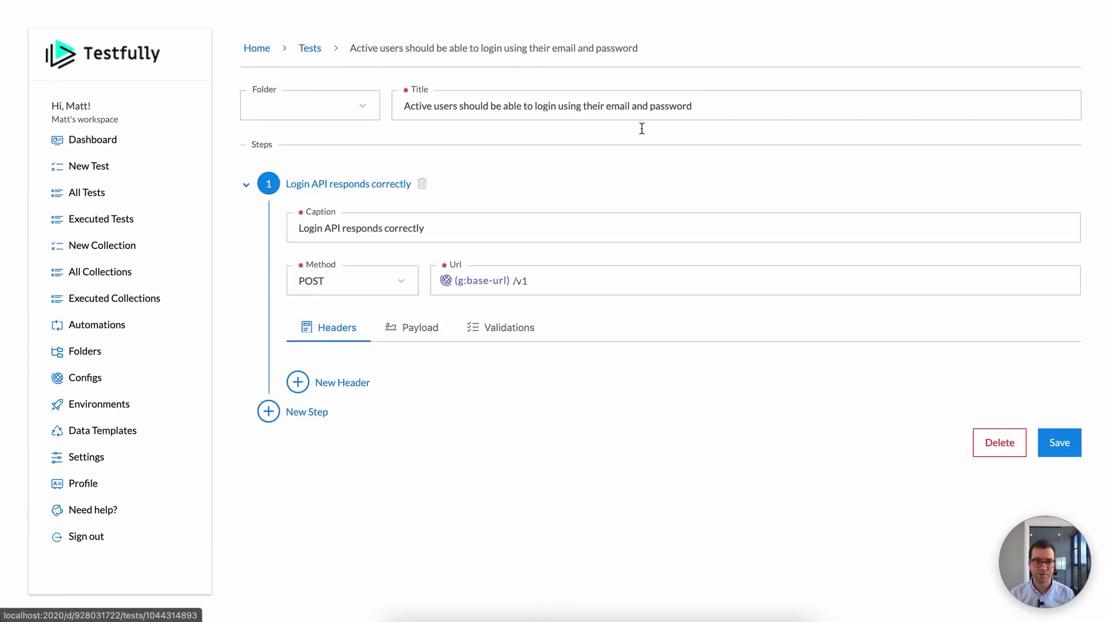
{"action": "left_click", "coordinate": [534, 336]}
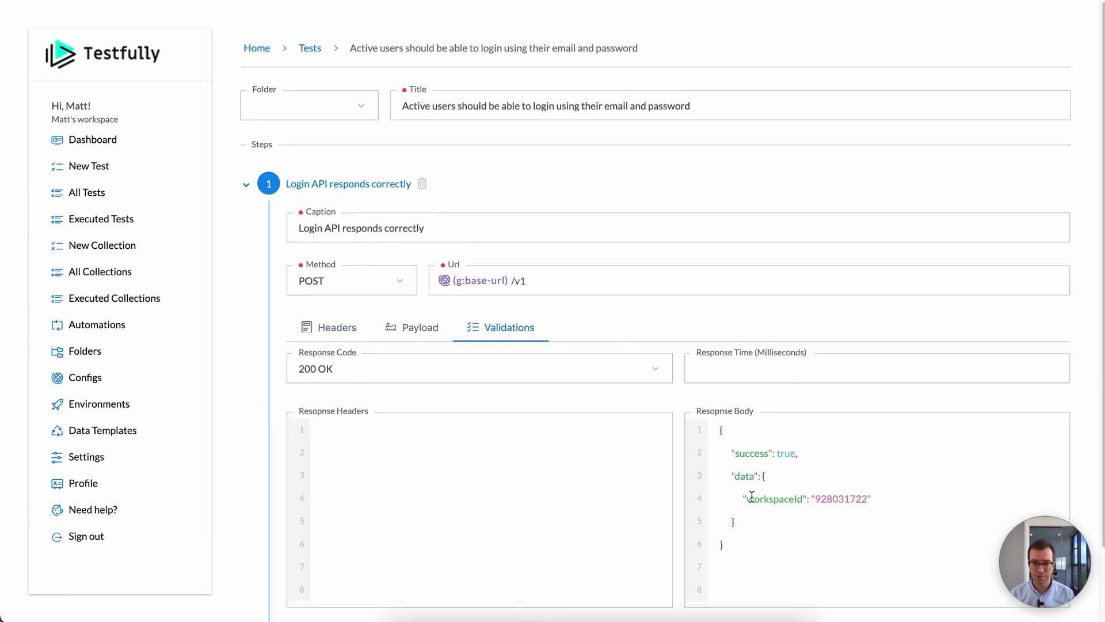
{"action": "double_click", "coordinate": [747, 476]}
{"action": "type", "text": "body"}
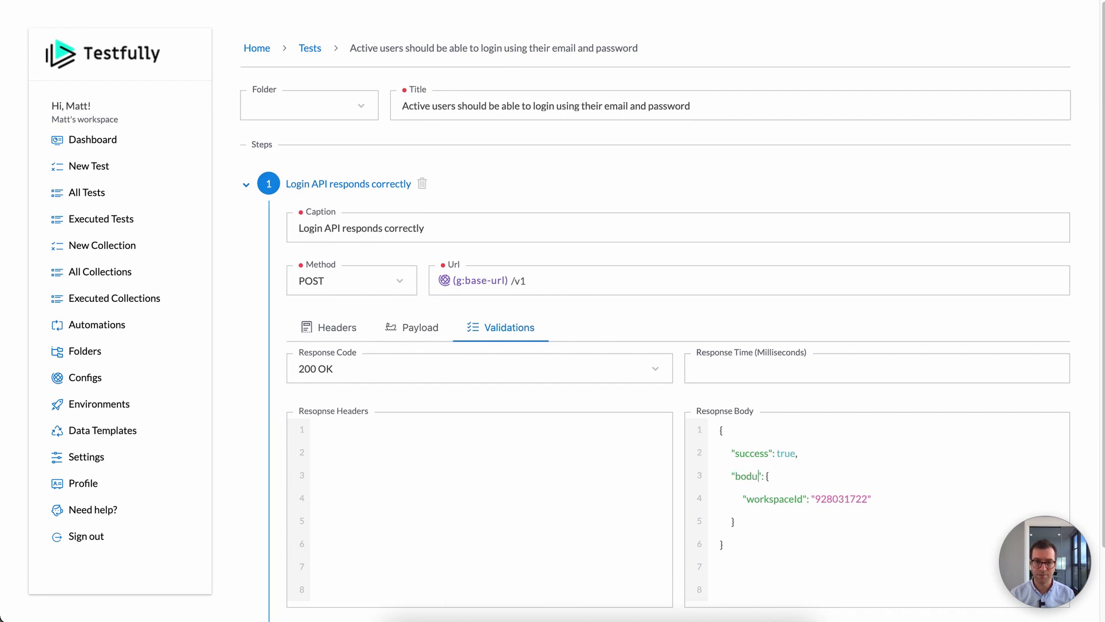
{"action": "scroll", "coordinate": [631, 429], "scroll_direction": "down", "scroll_amount": 2}
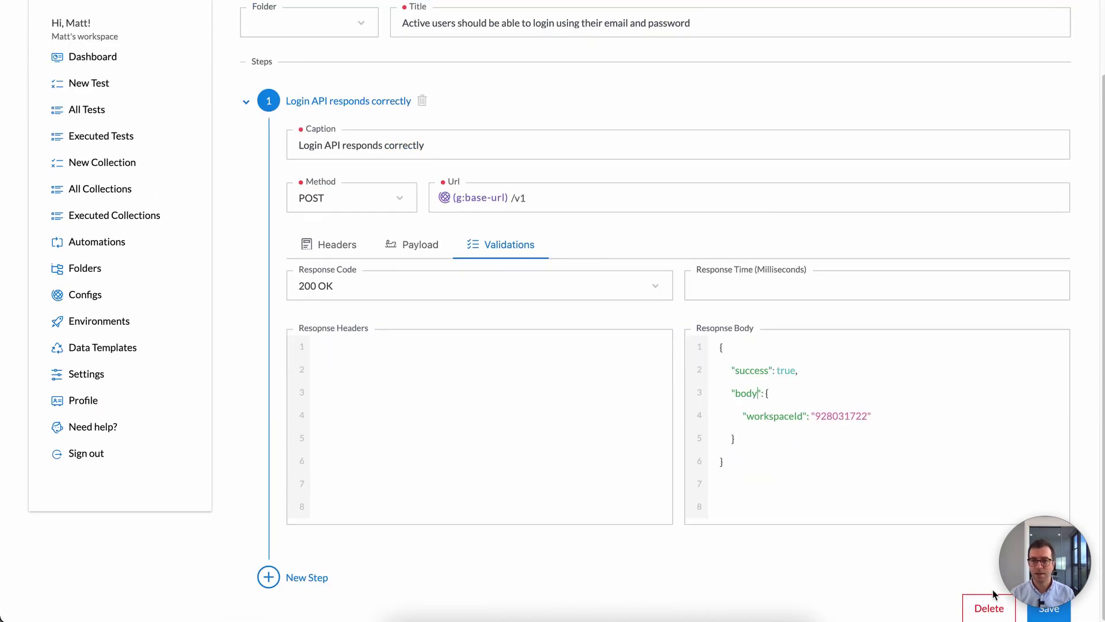
{"action": "left_click", "coordinate": [1045, 607]}
{"action": "scroll", "coordinate": [644, 328], "scroll_direction": "up", "scroll_amount": 2}
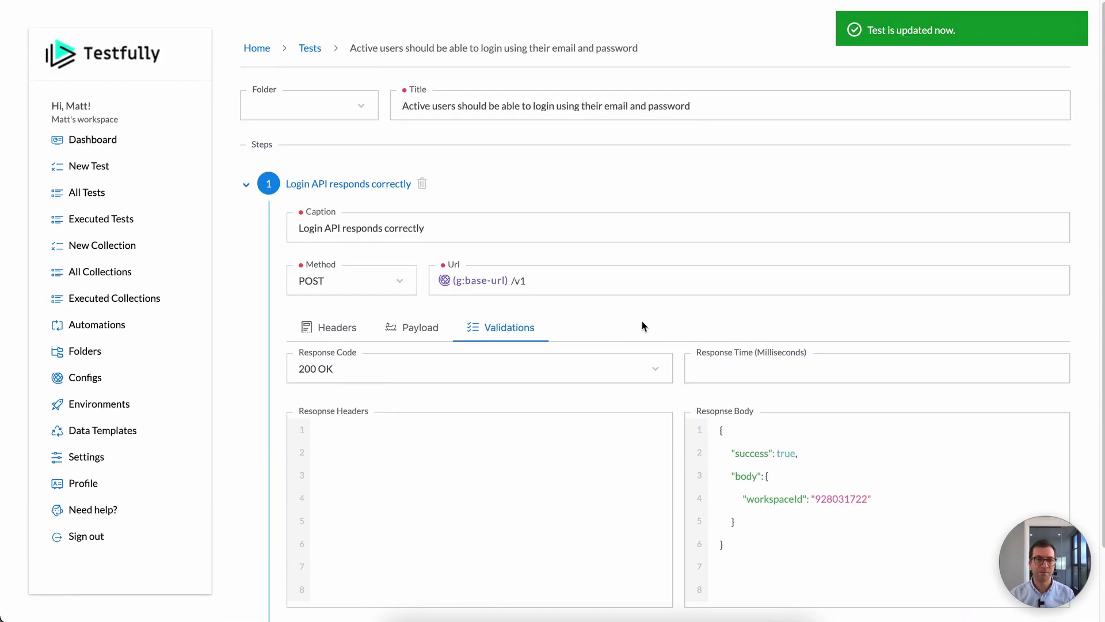
Step: Rerun the login test from the Tests list on the laptop environment
{"action": "left_click", "coordinate": [310, 48]}
{"action": "left_click", "coordinate": [951, 177]}
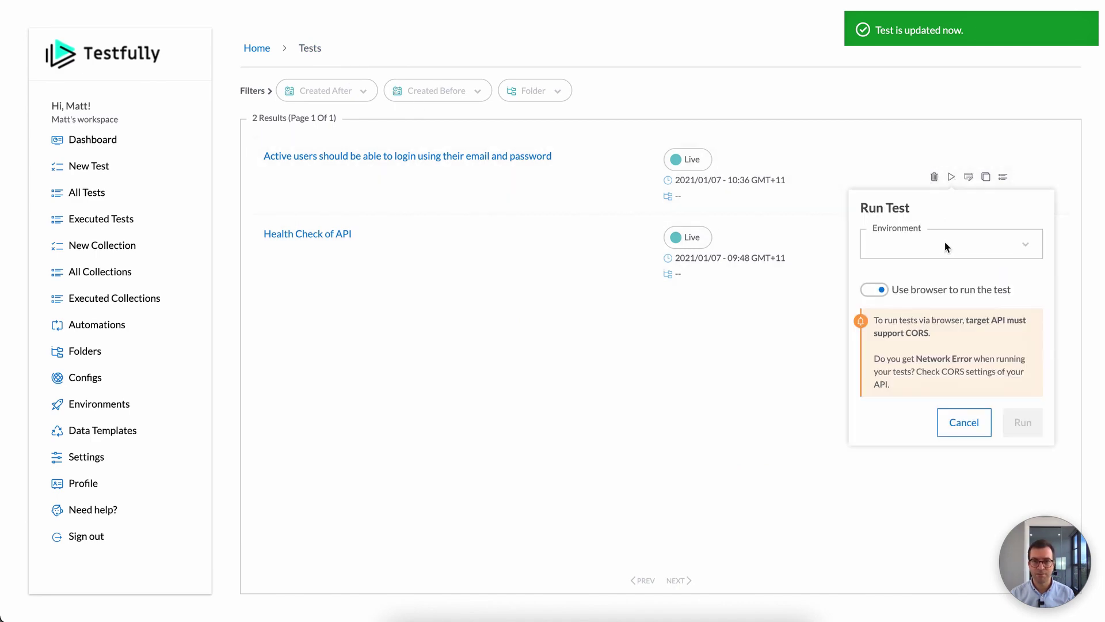
{"action": "left_click", "coordinate": [944, 244]}
{"action": "left_click", "coordinate": [933, 287]}
{"action": "left_click", "coordinate": [1022, 422]}
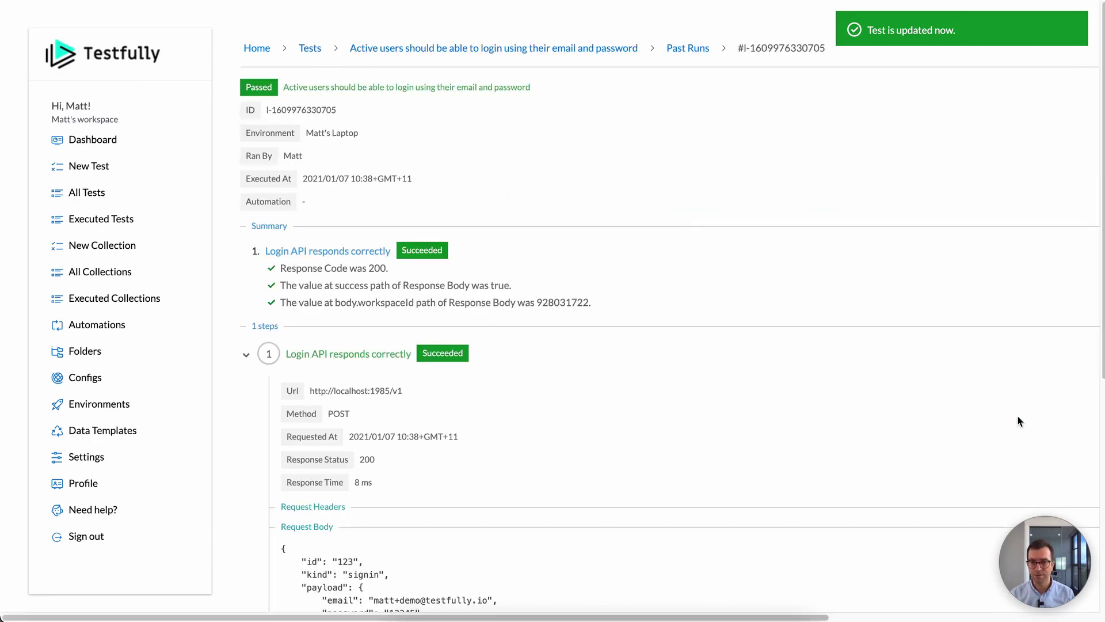
Step: Review the passing run's response to confirm the body.workspaceId value matched
{"action": "scroll", "coordinate": [764, 383], "scroll_direction": "down", "scroll_amount": 6}
{"action": "scroll", "coordinate": [452, 495], "scroll_direction": "up", "scroll_amount": 4}
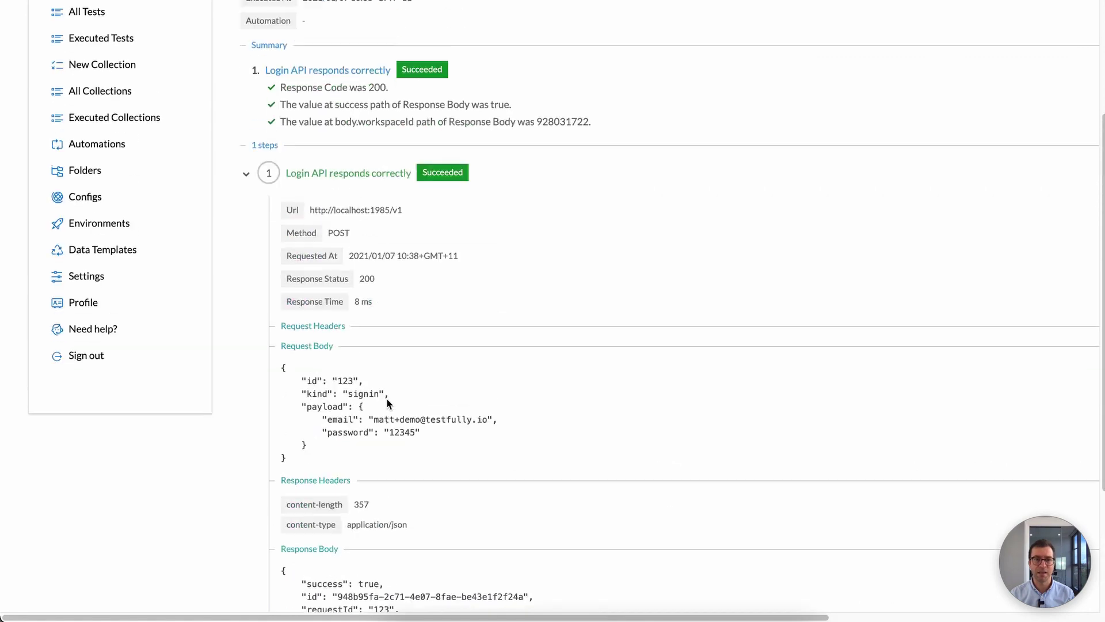
{"action": "scroll", "coordinate": [452, 495], "scroll_direction": "down", "scroll_amount": 3}
{"action": "double_click", "coordinate": [426, 519]}
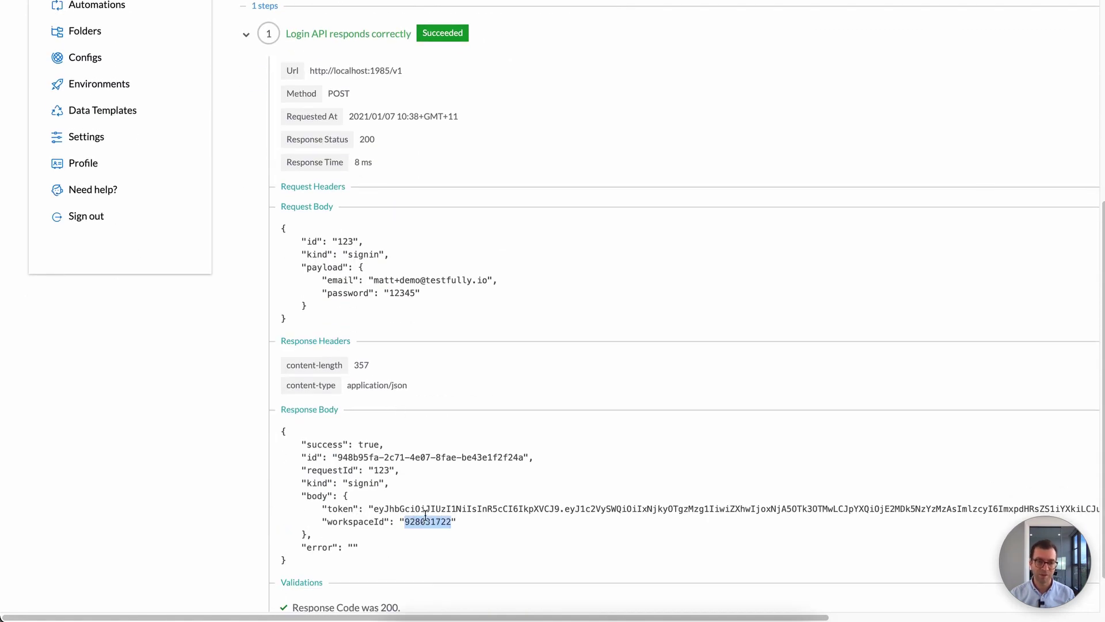
{"action": "scroll", "coordinate": [399, 509], "scroll_direction": "up", "scroll_amount": 3}
{"action": "scroll", "coordinate": [399, 509], "scroll_direction": "down", "scroll_amount": 3}
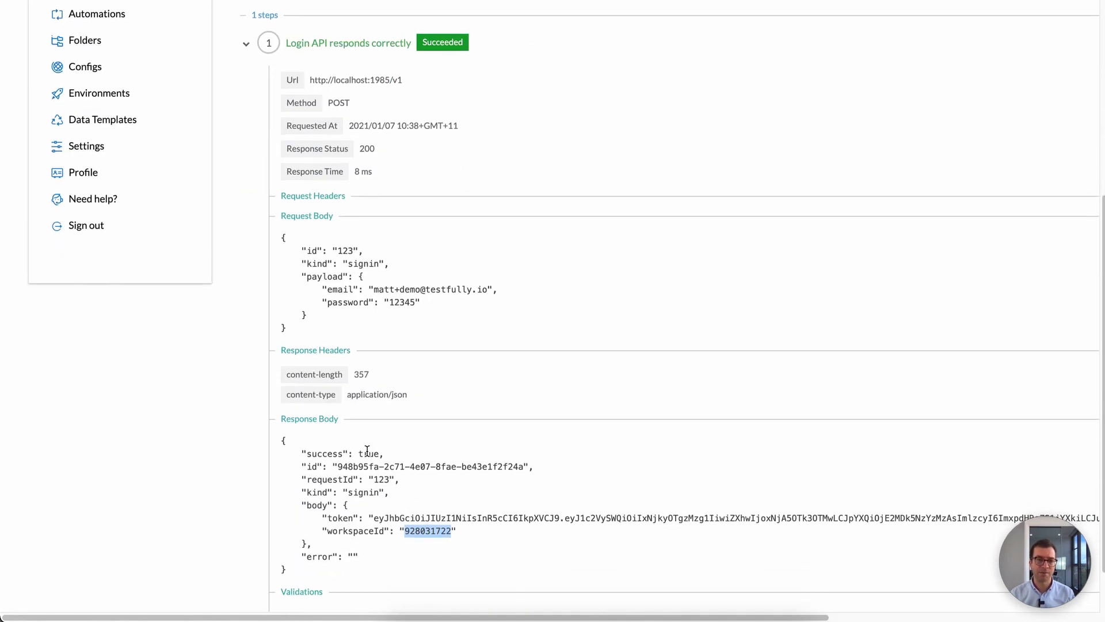
{"action": "left_click", "coordinate": [415, 451]}
{"action": "scroll", "coordinate": [458, 447], "scroll_direction": "up", "scroll_amount": 5}
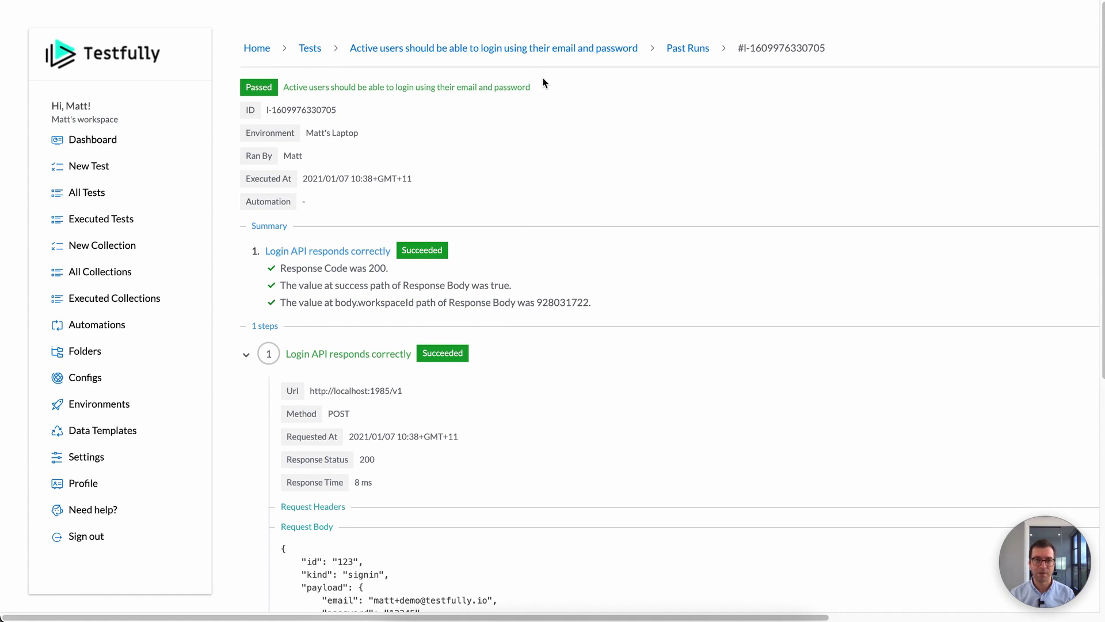
Step: Reopen the login test's editor and view its JSON payload using the user-email and user-password configs
{"action": "left_click", "coordinate": [520, 49]}
{"action": "left_click", "coordinate": [422, 333]}
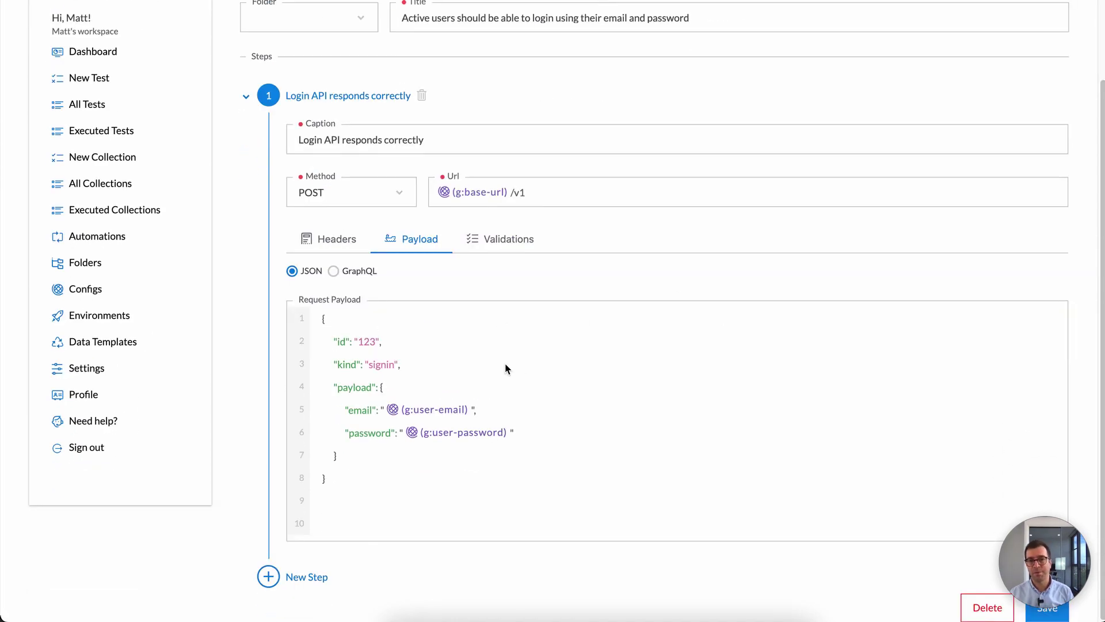
{"action": "scroll", "coordinate": [507, 368], "scroll_direction": "down", "scroll_amount": 1}
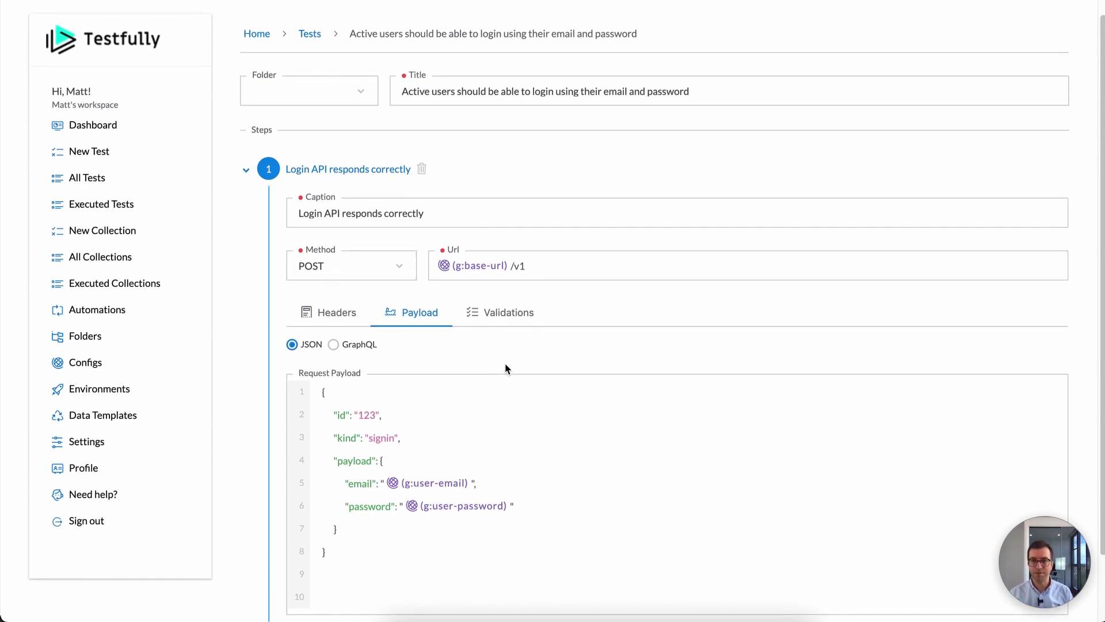
{"action": "scroll", "coordinate": [524, 385], "scroll_direction": "down", "scroll_amount": 2}
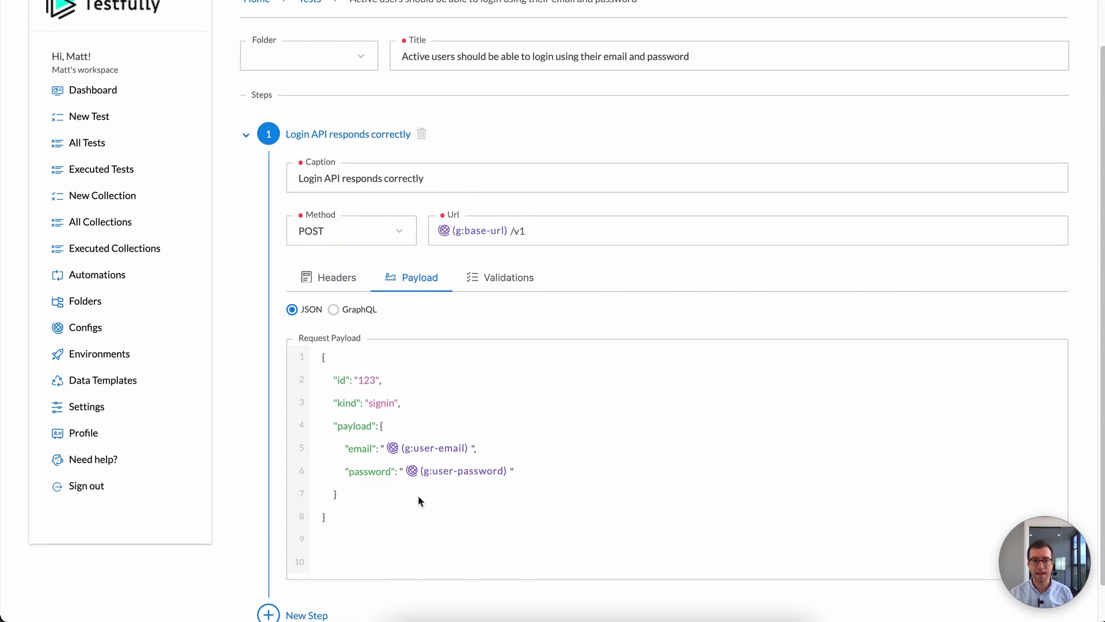
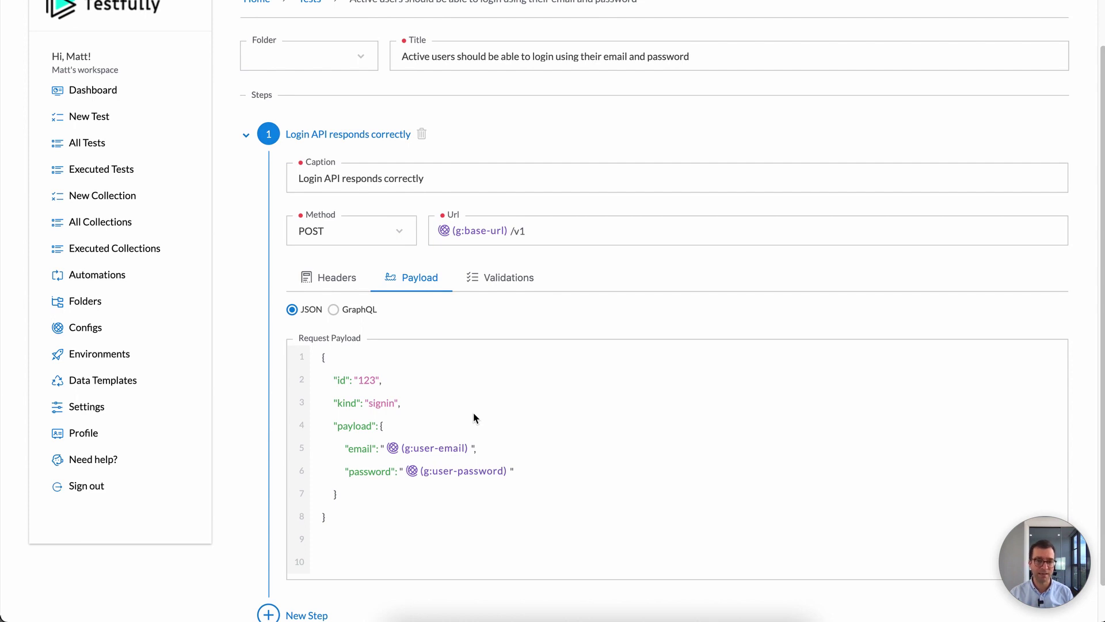
Step: Duplicate the login test under the title 'New users should be able to signup'
{"action": "scroll", "coordinate": [457, 428], "scroll_direction": "up", "scroll_amount": 1}
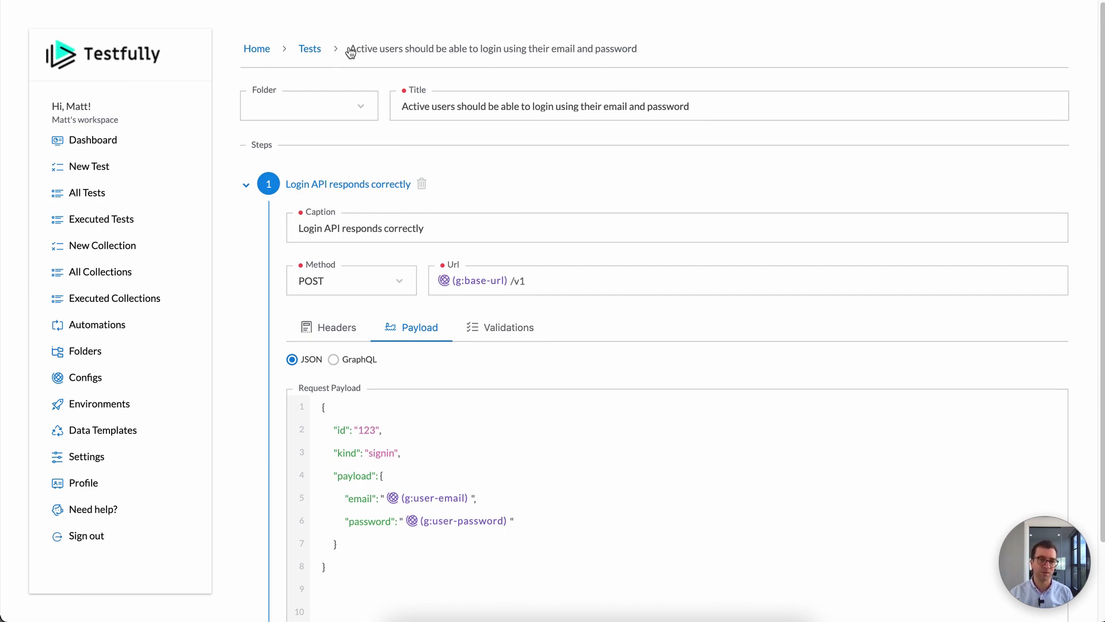
{"action": "left_click", "coordinate": [306, 52]}
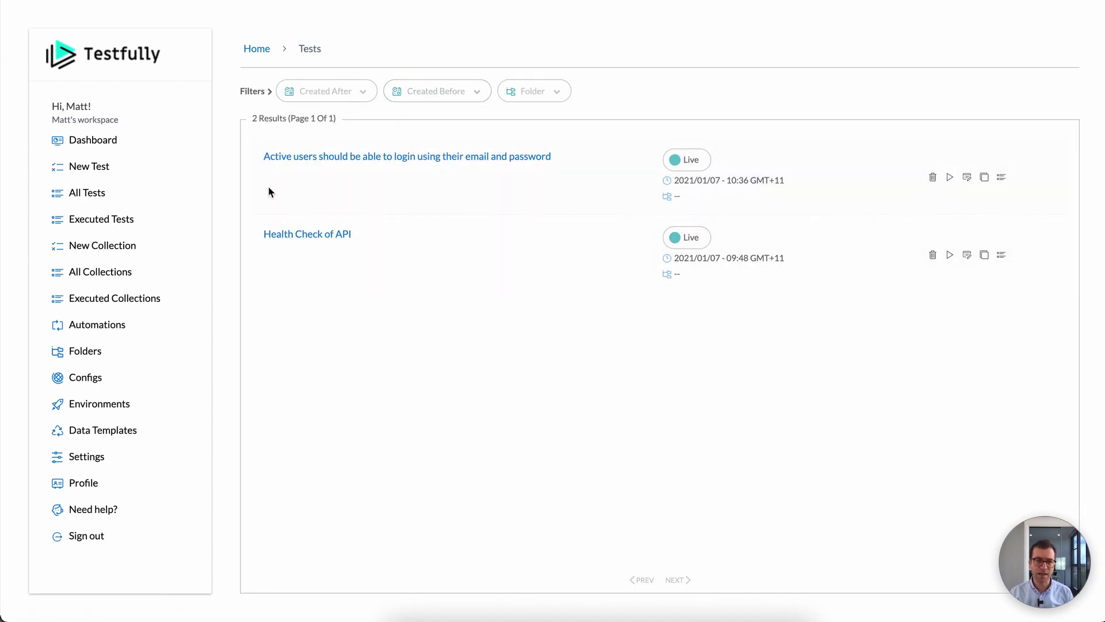
{"action": "left_click", "coordinate": [986, 178]}
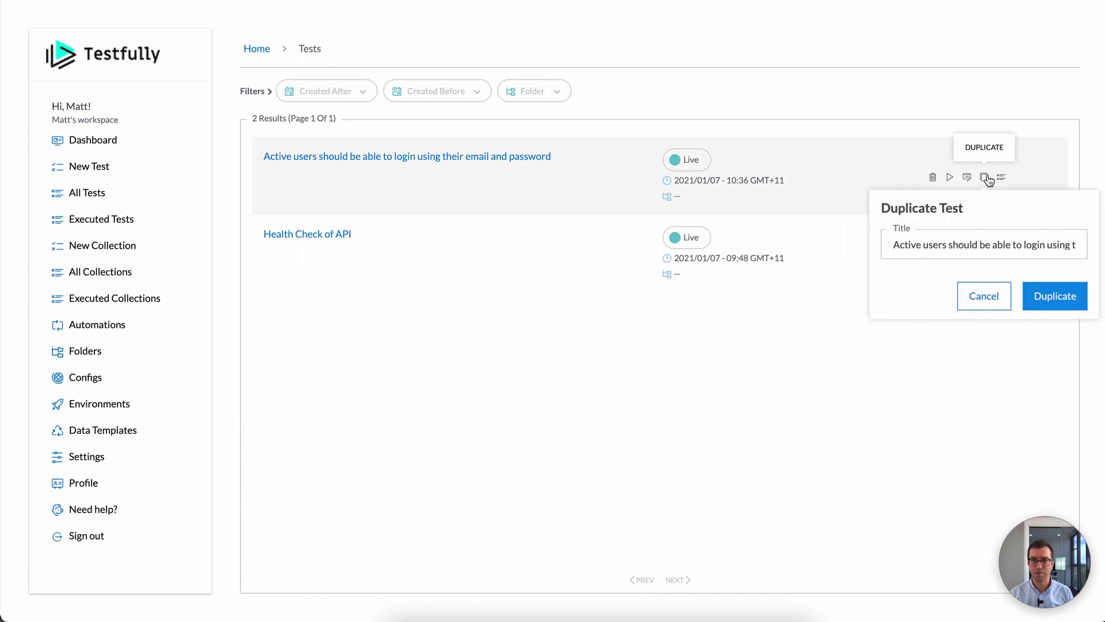
{"action": "left_click", "coordinate": [949, 246]}
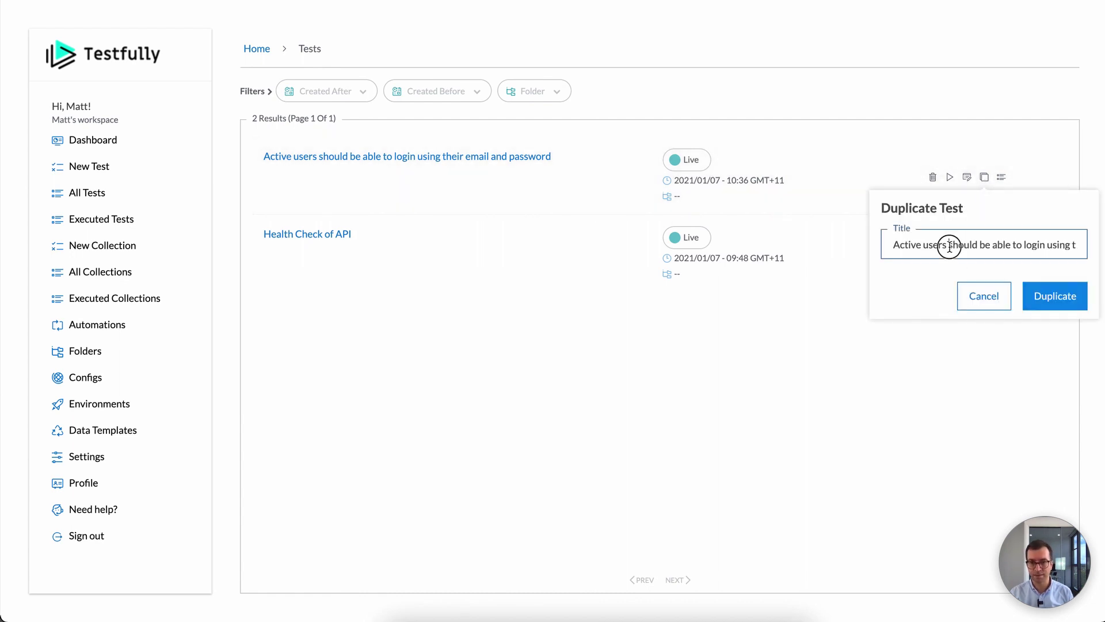
{"action": "triple_click", "coordinate": [939, 246]}
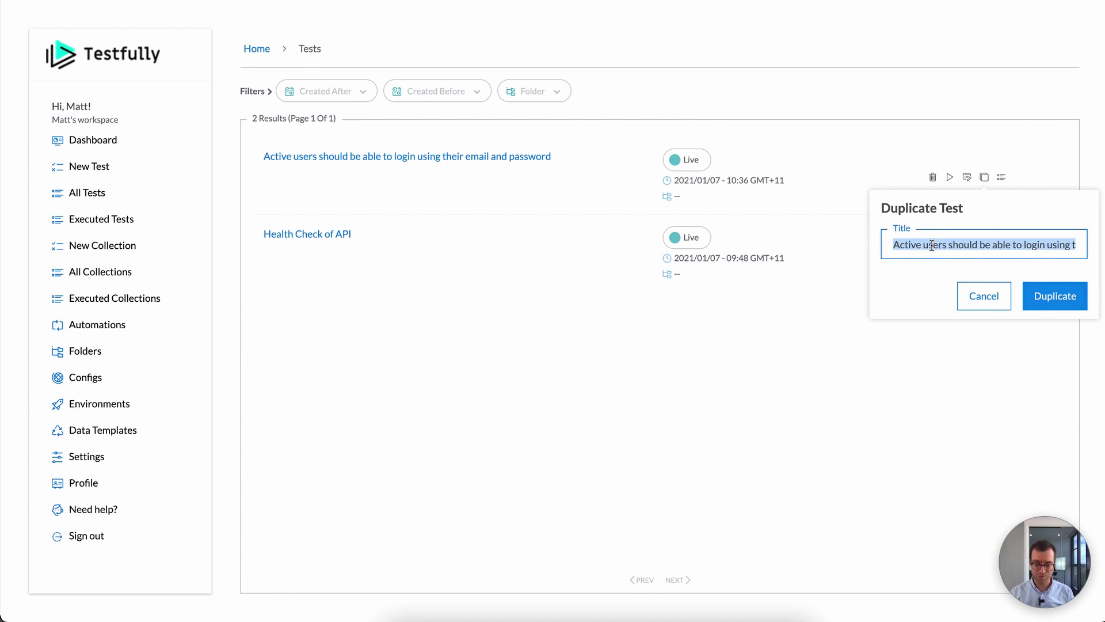
{"action": "key", "text": "BackSpace"}
{"action": "type", "text": "New"}
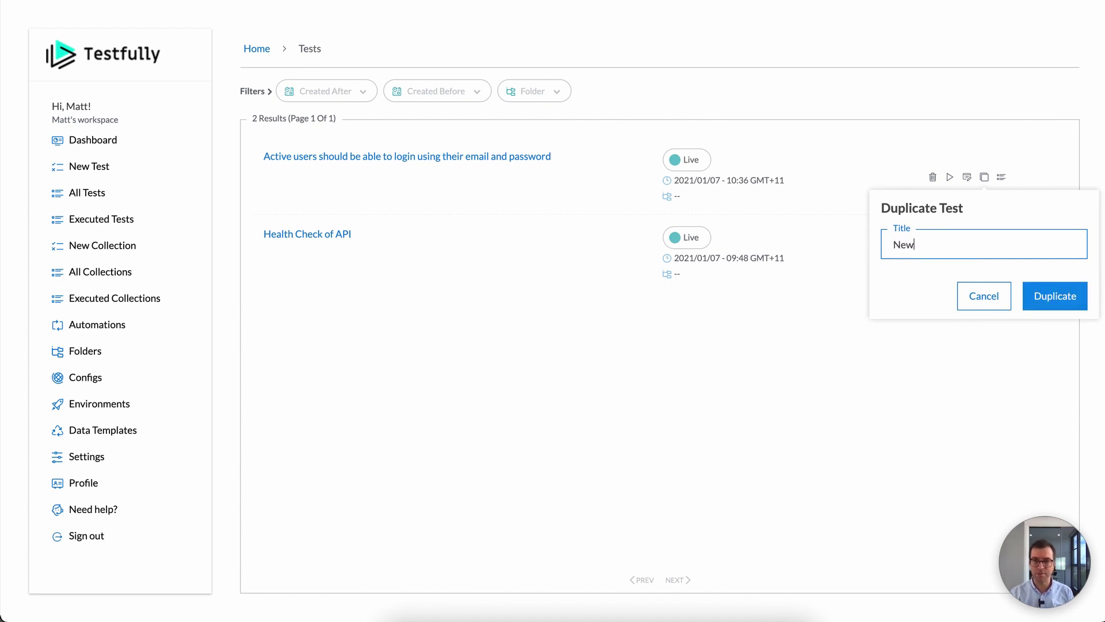
{"action": "type", "text": " users shoulsd "}
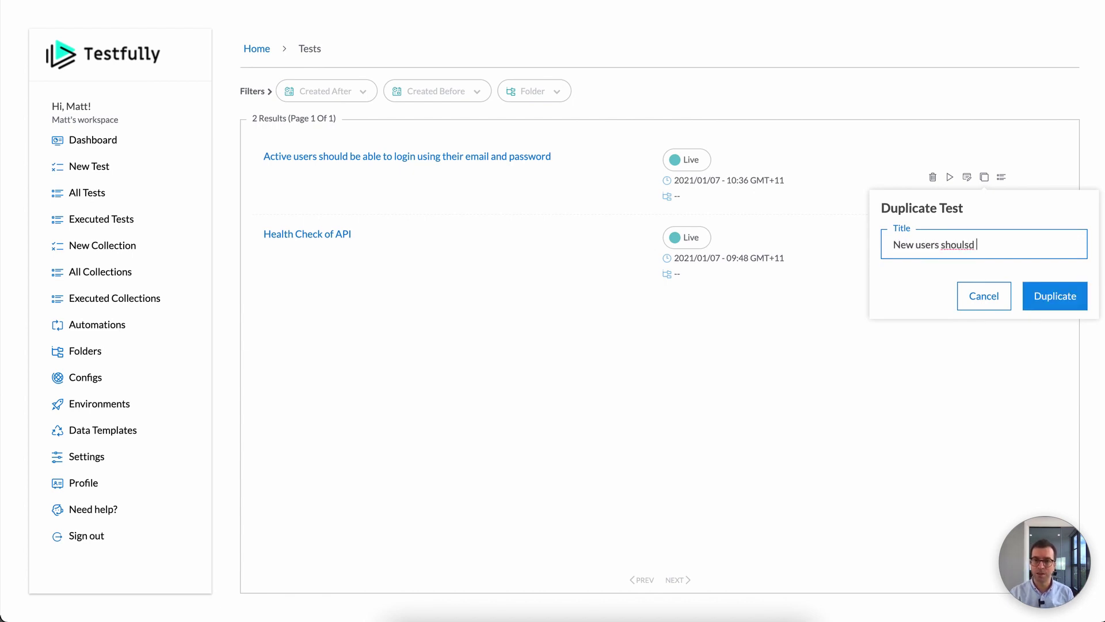
{"action": "type", "text": " be able to signup"}
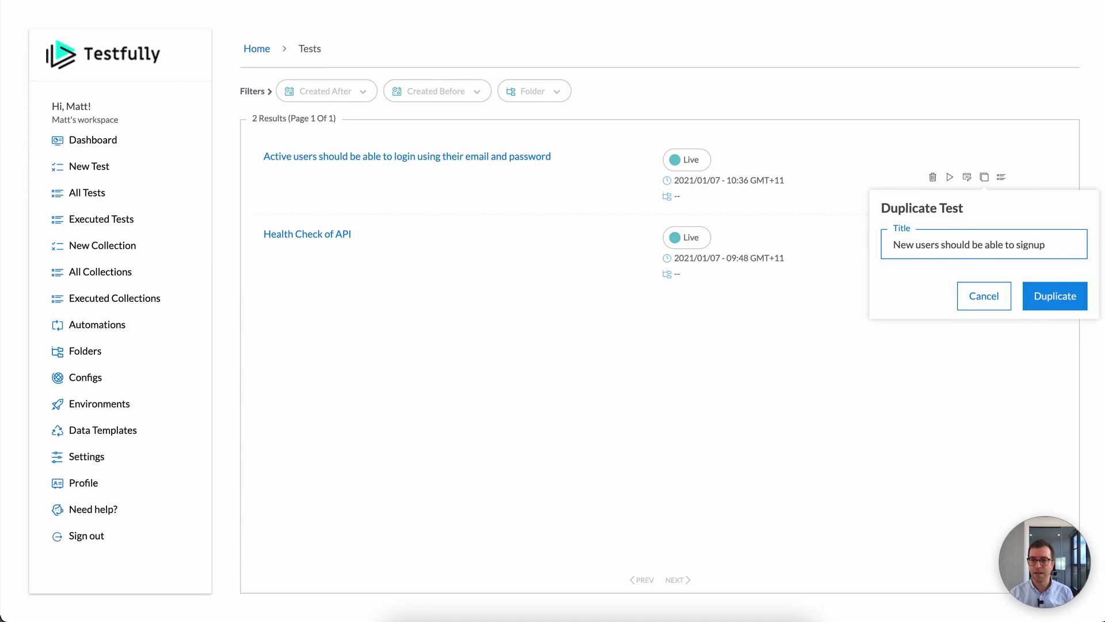
{"action": "left_click", "coordinate": [1031, 295]}
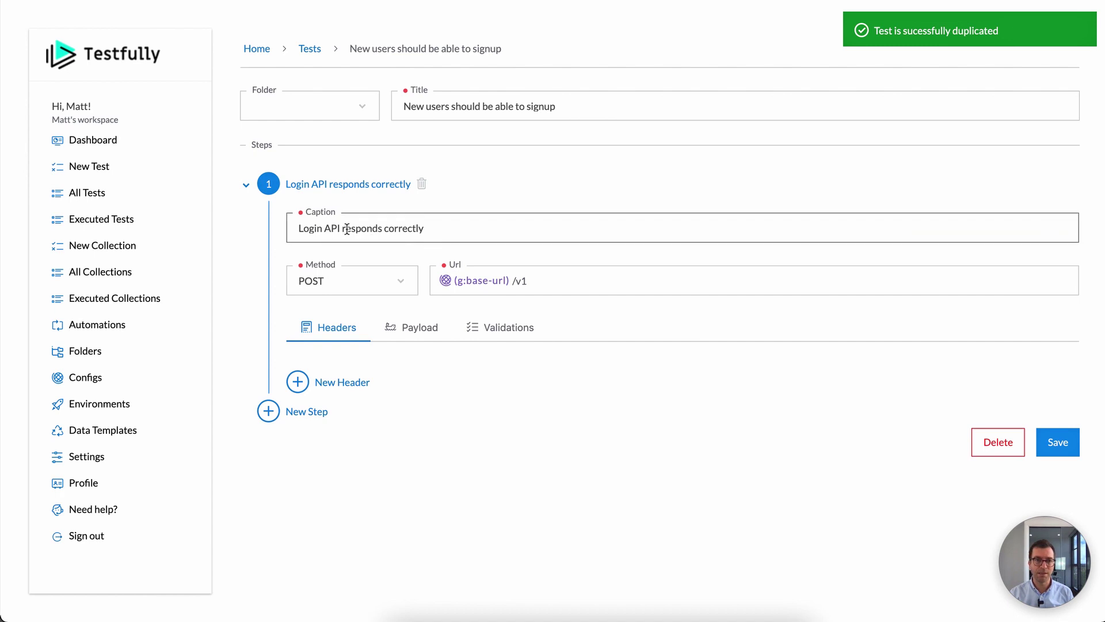
Step: Change the step caption to 'Signup API responds correctly' and the payload kind to signup
{"action": "double_click", "coordinate": [319, 229]}
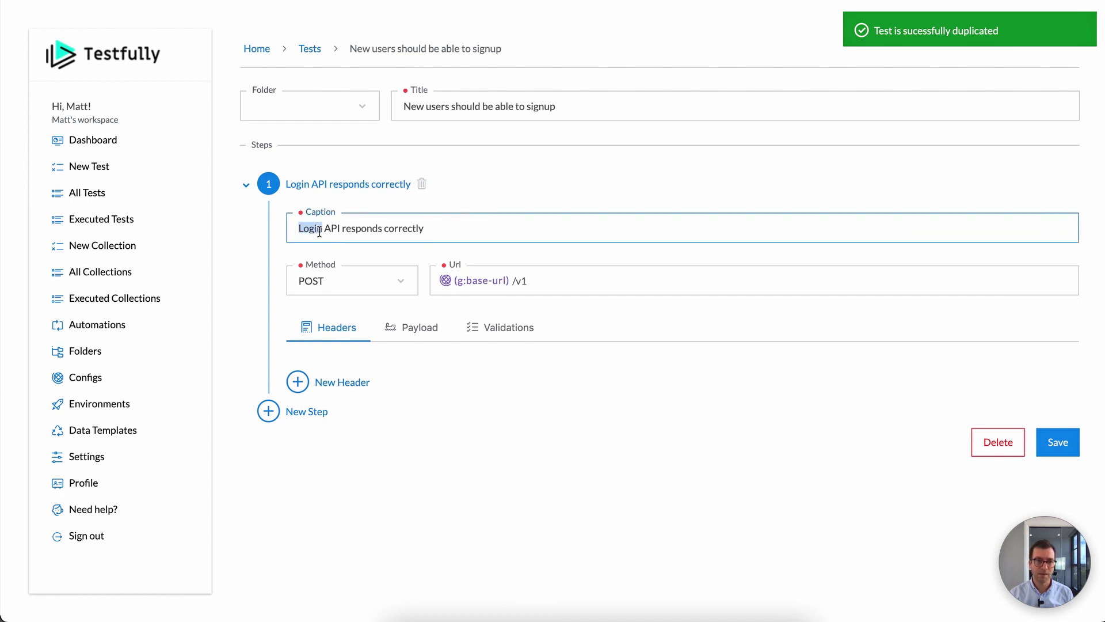
{"action": "type", "text": "Signup"}
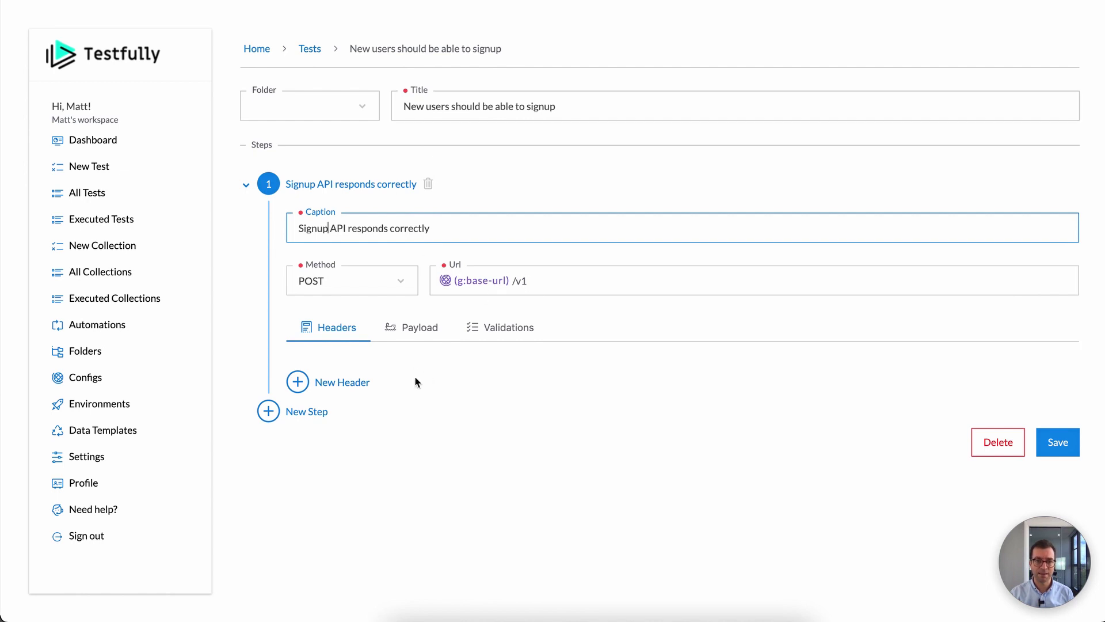
{"action": "left_click", "coordinate": [419, 339]}
{"action": "double_click", "coordinate": [380, 453]}
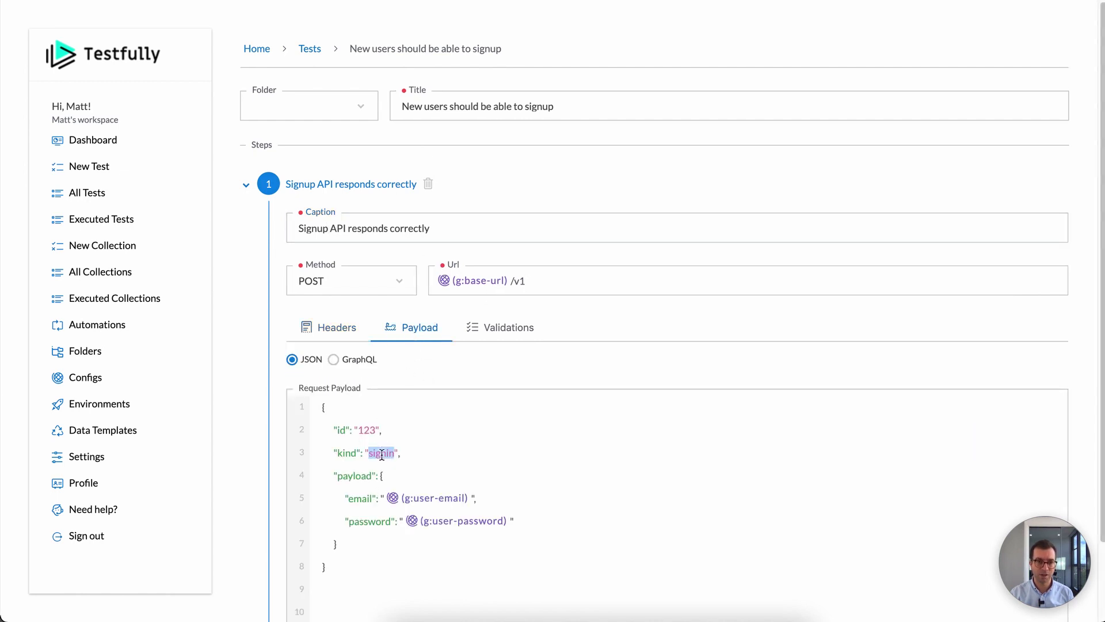
{"action": "type", "text": "sighn"}
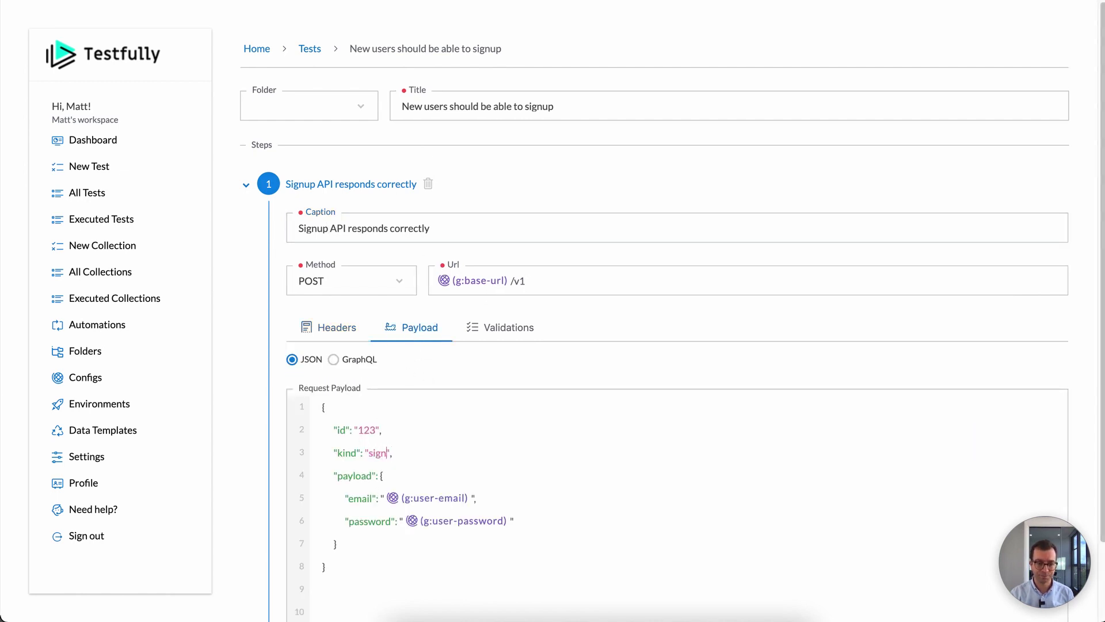
{"action": "type", "text": "up"}
Step: Replace the payload's user-email and user-password variables with a fixed test email and password
{"action": "scroll", "coordinate": [406, 461], "scroll_direction": "down", "scroll_amount": 3}
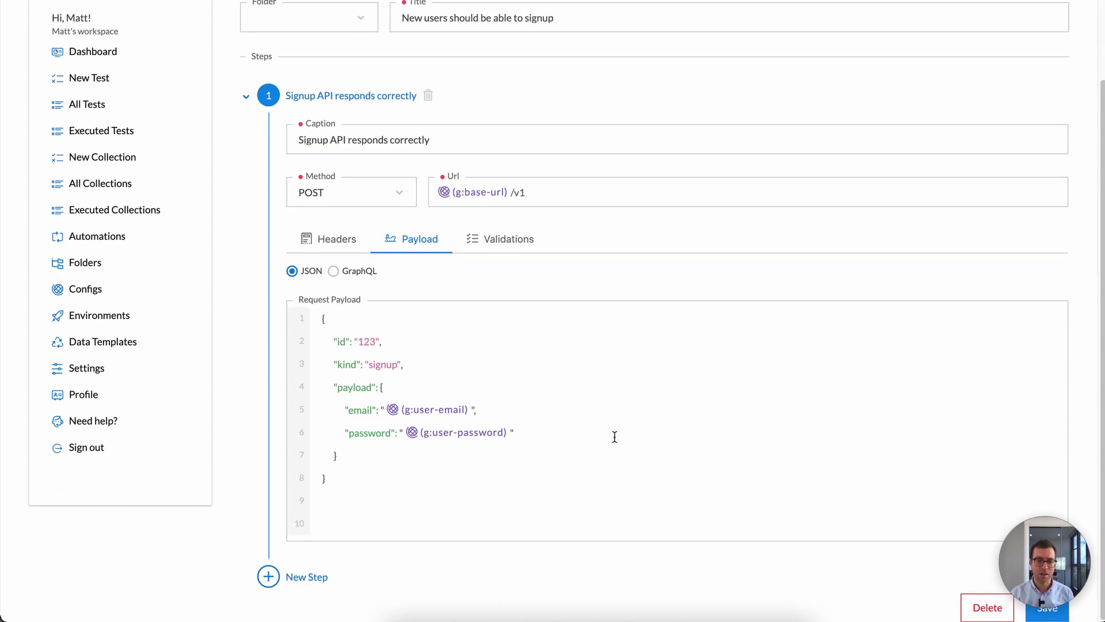
{"action": "key", "text": "Down"}
{"action": "key", "text": "Down"}
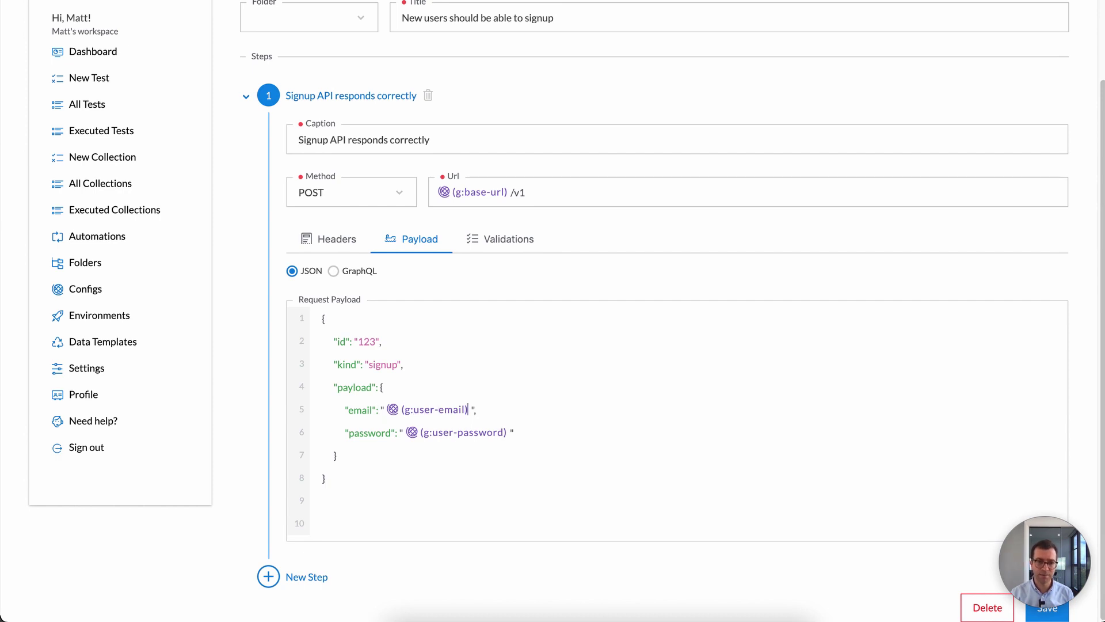
{"action": "key", "text": "BackSpace"}
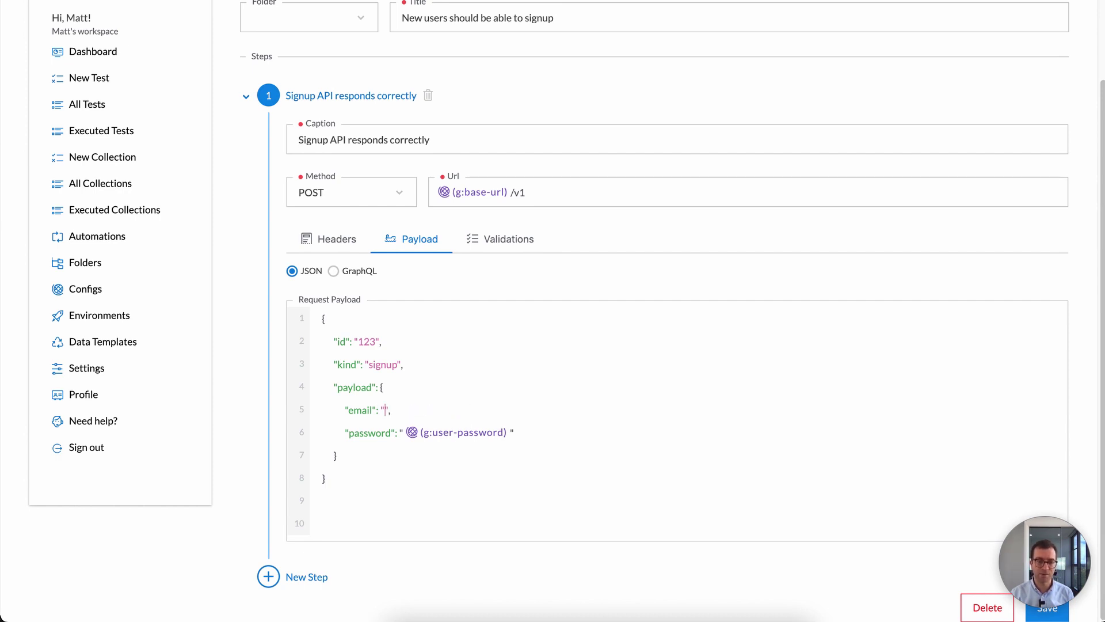
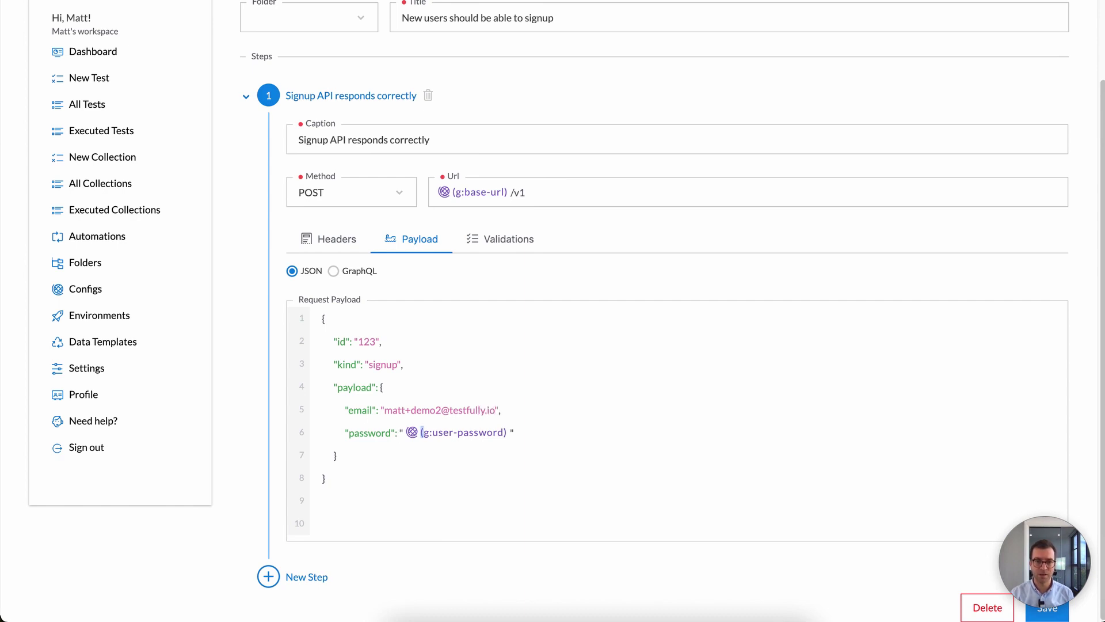
{"action": "left_click", "coordinate": [576, 428]}
{"action": "key", "text": "BackSpace"}
{"action": "type", "text": "12345"}
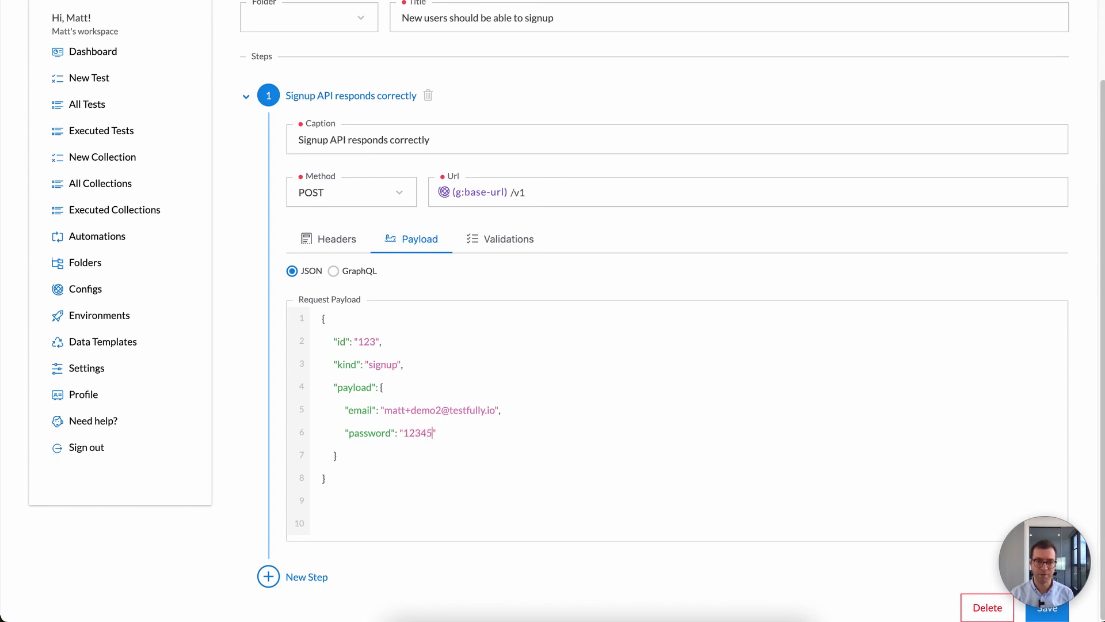
{"action": "type", "text": "6789"}
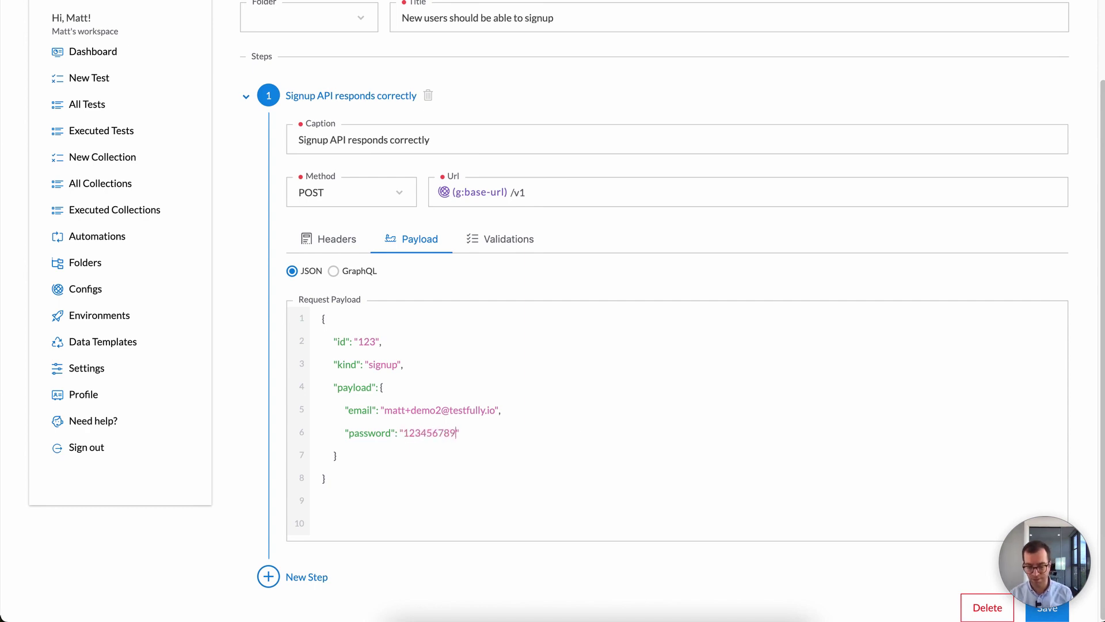
{"action": "type", "text": "0"}
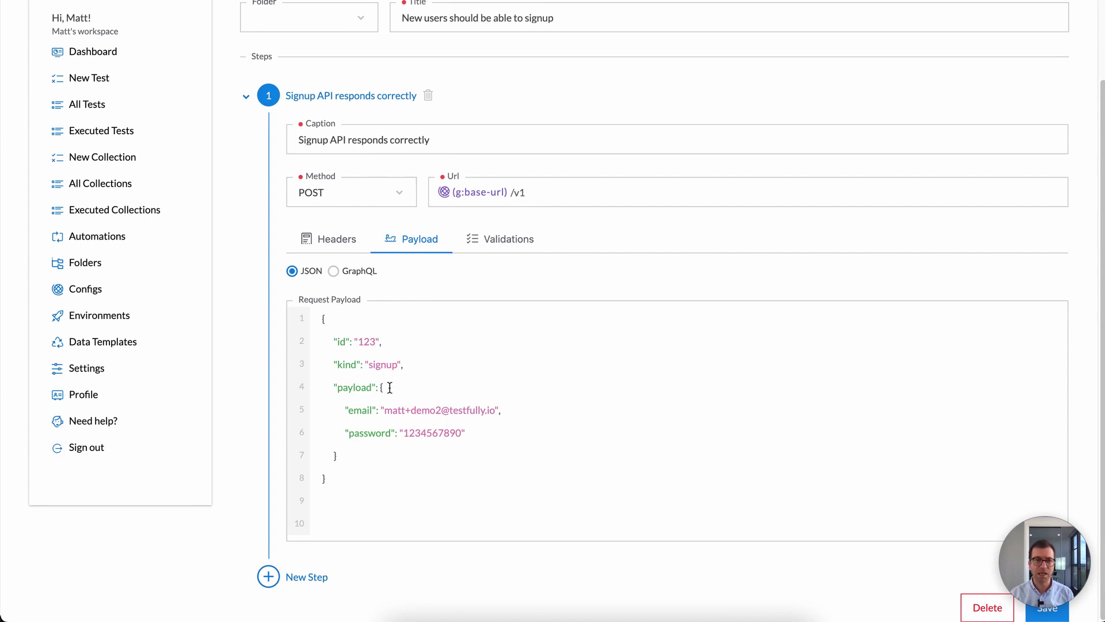
{"action": "left_click", "coordinate": [478, 253]}
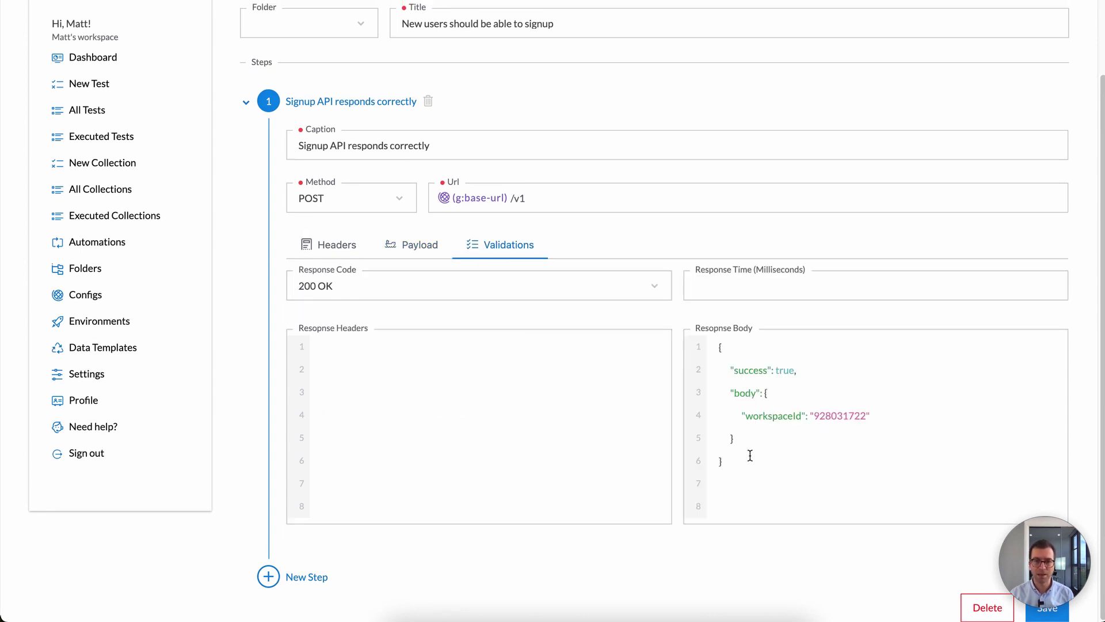
Step: Delete the body.workspaceId expectation so only success: true remains, and save the signup test
{"action": "left_click_drag", "start_coordinate": [729, 417], "coordinate": [658, 381]}
{"action": "left_click", "coordinate": [770, 438]}
{"action": "key", "text": "BackSpace"}
{"action": "key", "text": "BackSpace"}
{"action": "key", "text": "BackSpace"}
{"action": "key", "text": "BackSpace"}
{"action": "key", "text": "BackSpace"}
{"action": "key", "text": "BackSpace"}
{"action": "key", "text": "BackSpace"}
{"action": "key", "text": "BackSpace"}
{"action": "key", "text": "BackSpace"}
{"action": "key", "text": "BackSpace"}
{"action": "key", "text": "BackSpace"}
{"action": "key", "text": "BackSpace"}
{"action": "key", "text": "BackSpace"}
{"action": "key", "text": "BackSpace"}
{"action": "key", "text": "BackSpace"}
{"action": "key", "text": "BackSpace"}
{"action": "key", "text": "BackSpace"}
{"action": "key", "text": "BackSpace"}
{"action": "key", "text": "BackSpace"}
{"action": "key", "text": "BackSpace"}
{"action": "key", "text": "BackSpace"}
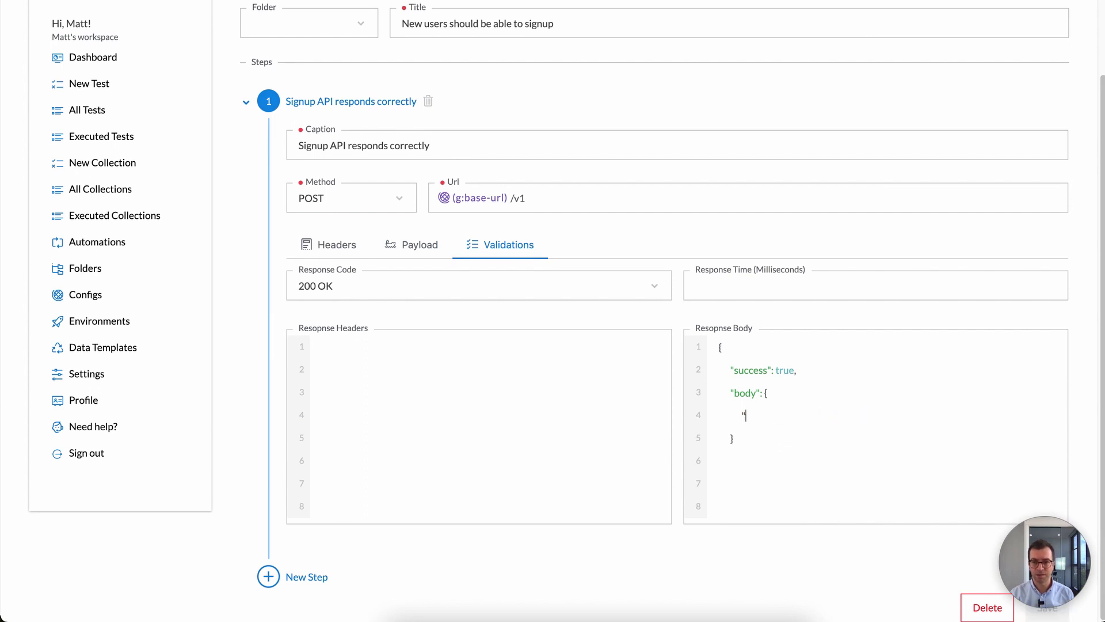
{"action": "key", "text": "BackSpace"}
{"action": "key", "text": "BackSpace"}
{"action": "key", "text": "BackSpace"}
{"action": "key", "text": "BackSpace"}
{"action": "key", "text": "BackSpace"}
{"action": "key", "text": "BackSpace"}
{"action": "key", "text": "BackSpace"}
{"action": "key", "text": "BackSpace"}
{"action": "key", "text": "BackSpace"}
{"action": "key", "text": "BackSpace"}
{"action": "key", "text": "BackSpace"}
{"action": "key", "text": "BackSpace"}
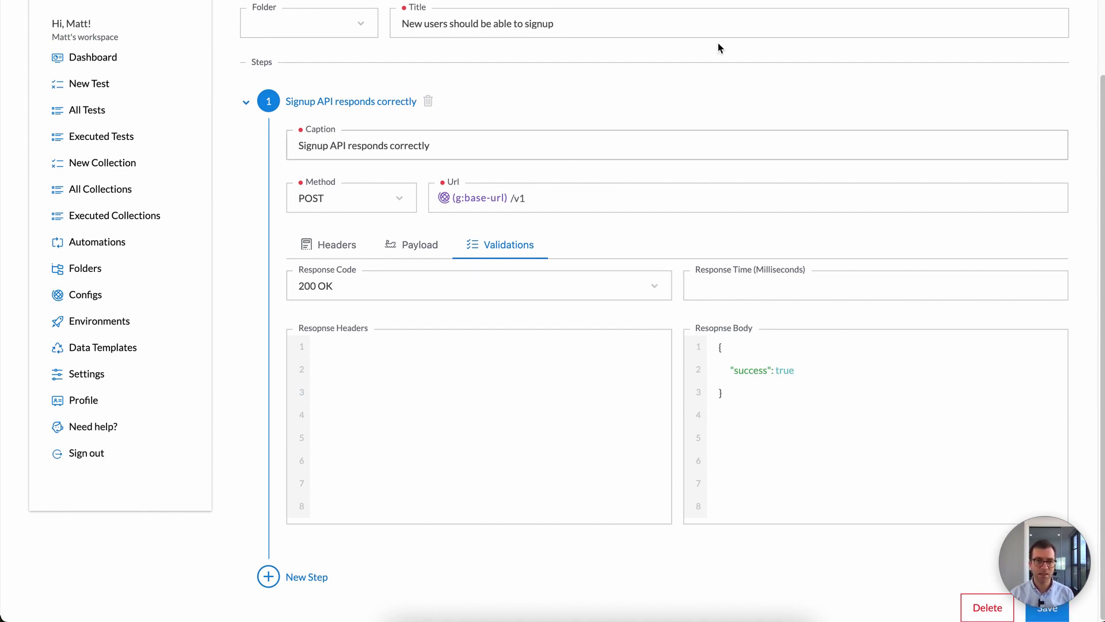
{"action": "left_click", "coordinate": [1043, 610]}
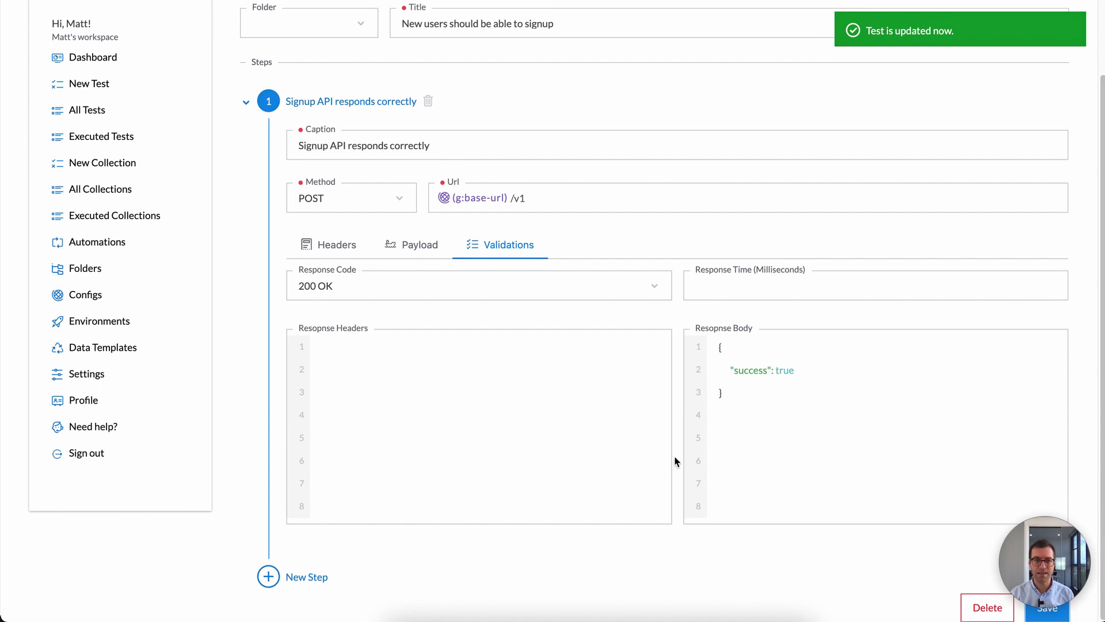
{"action": "scroll", "coordinate": [627, 420], "scroll_direction": "up", "scroll_amount": 2}
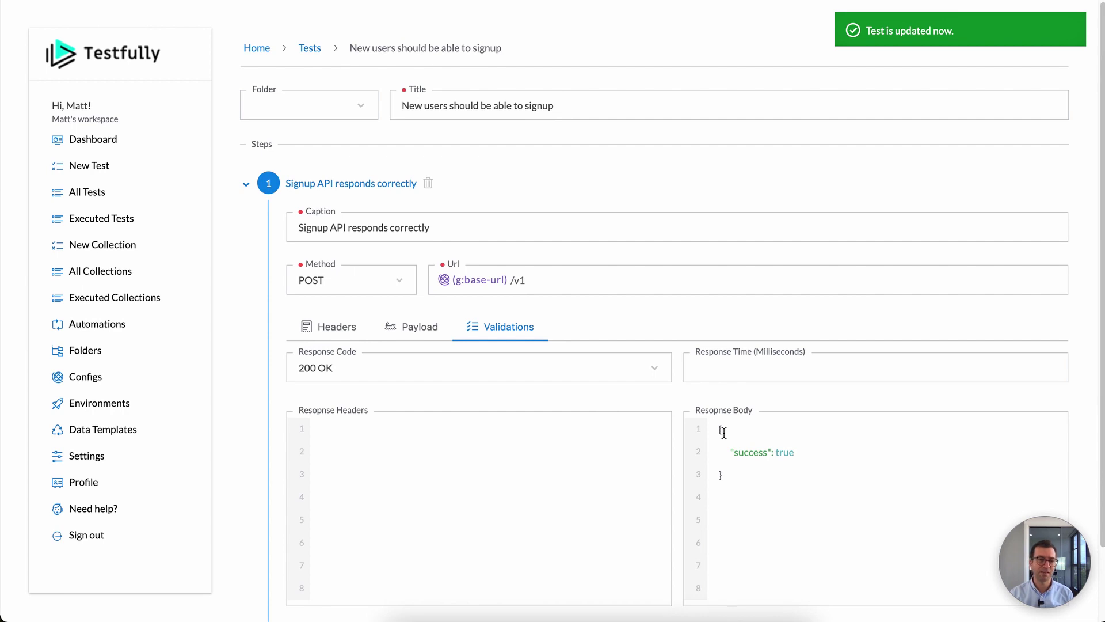
{"action": "left_click", "coordinate": [314, 51]}
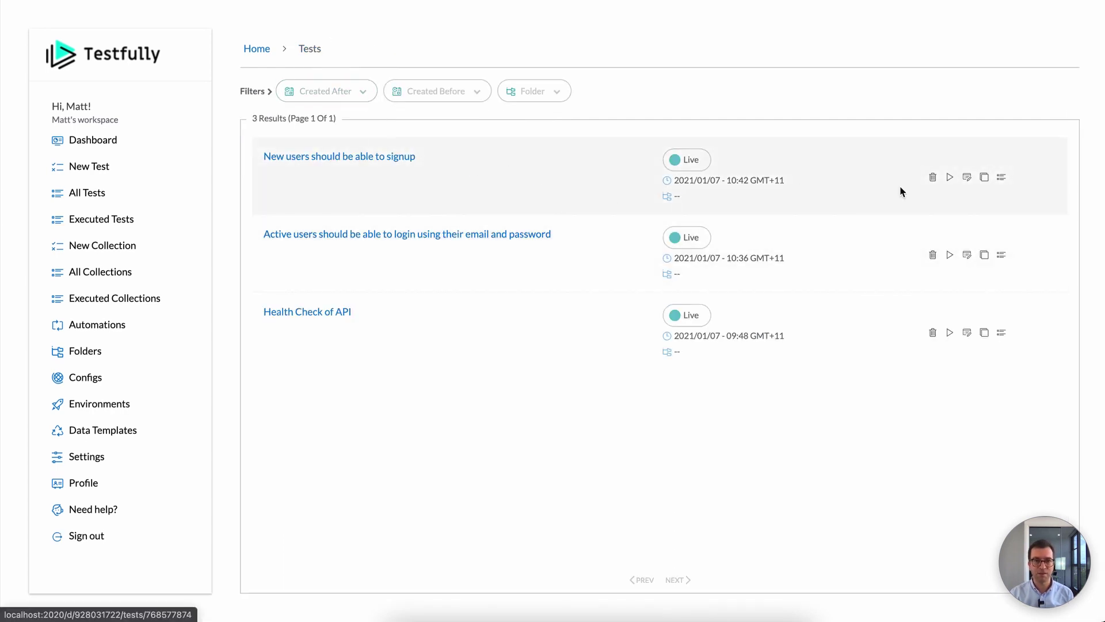
Step: Run the signup test against the laptop environment
{"action": "left_click", "coordinate": [950, 177]}
{"action": "left_click", "coordinate": [903, 246]}
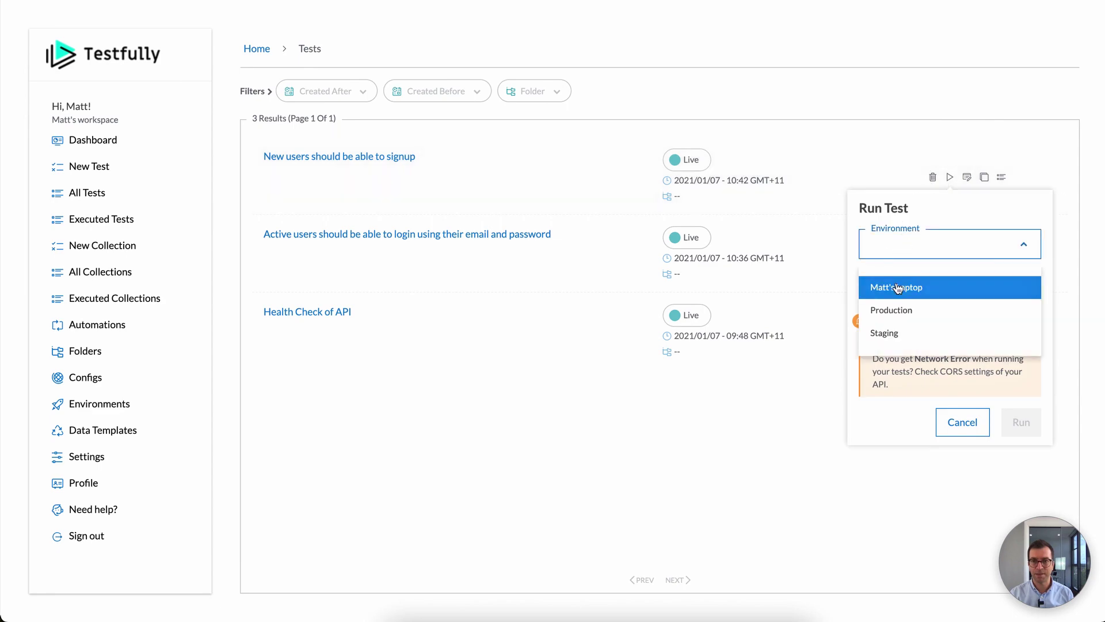
{"action": "left_click", "coordinate": [897, 288]}
{"action": "left_click", "coordinate": [1021, 422]}
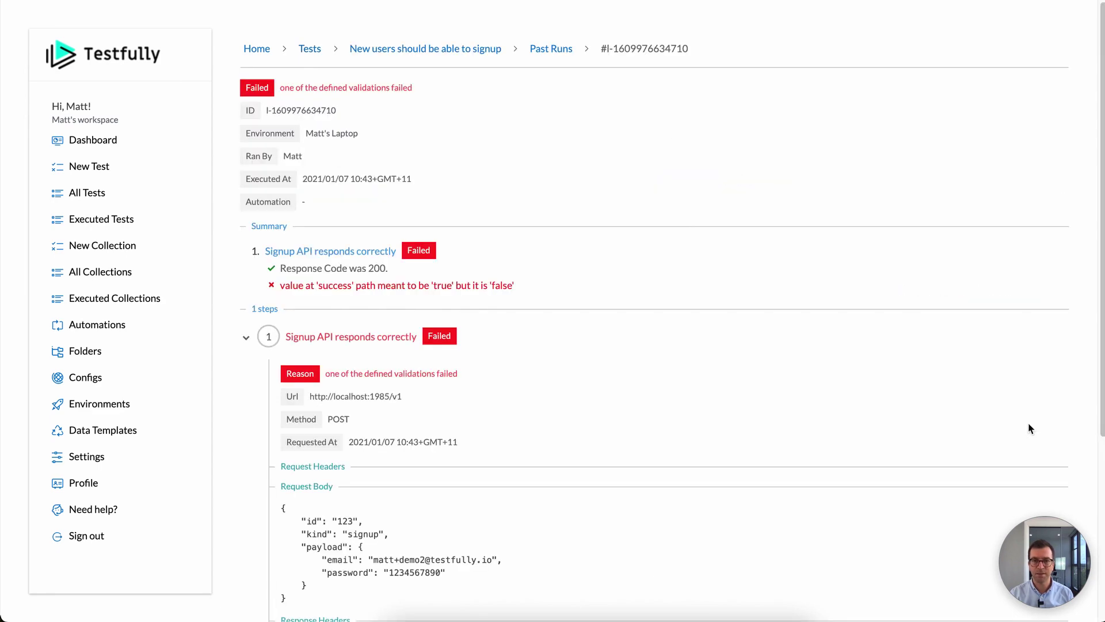
Step: Inspect the failed run's missing-value-for-name error, then reopen the signup test's editor
{"action": "scroll", "coordinate": [808, 352], "scroll_direction": "down", "scroll_amount": 5}
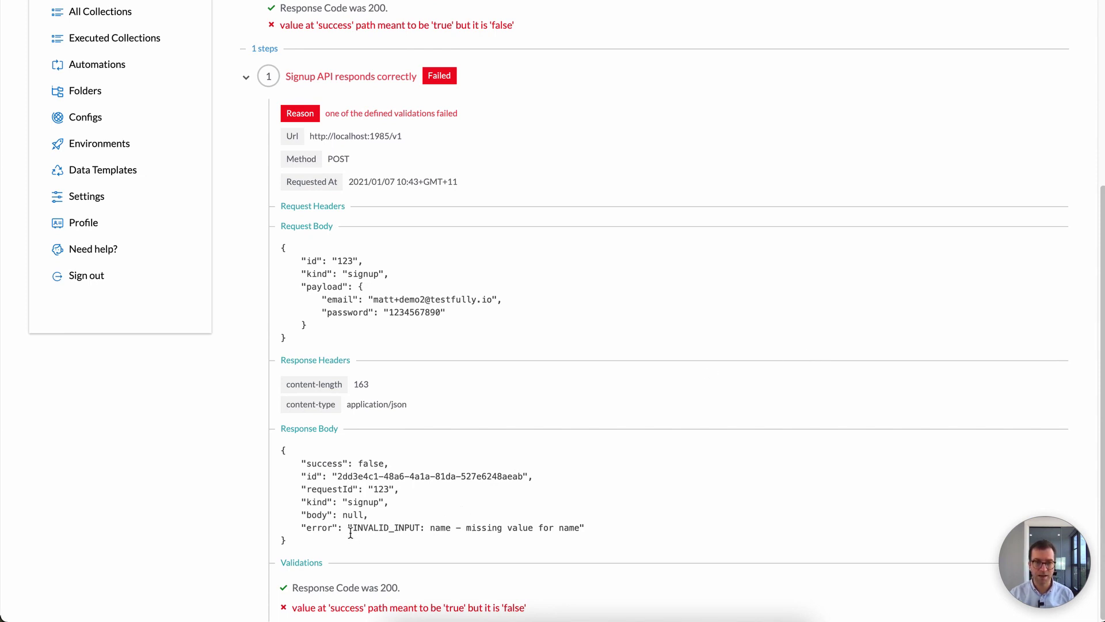
{"action": "left_click_drag", "start_coordinate": [349, 527], "coordinate": [450, 527]}
{"action": "double_click", "coordinate": [441, 527]}
{"action": "scroll", "coordinate": [497, 501], "scroll_direction": "up", "scroll_amount": 5}
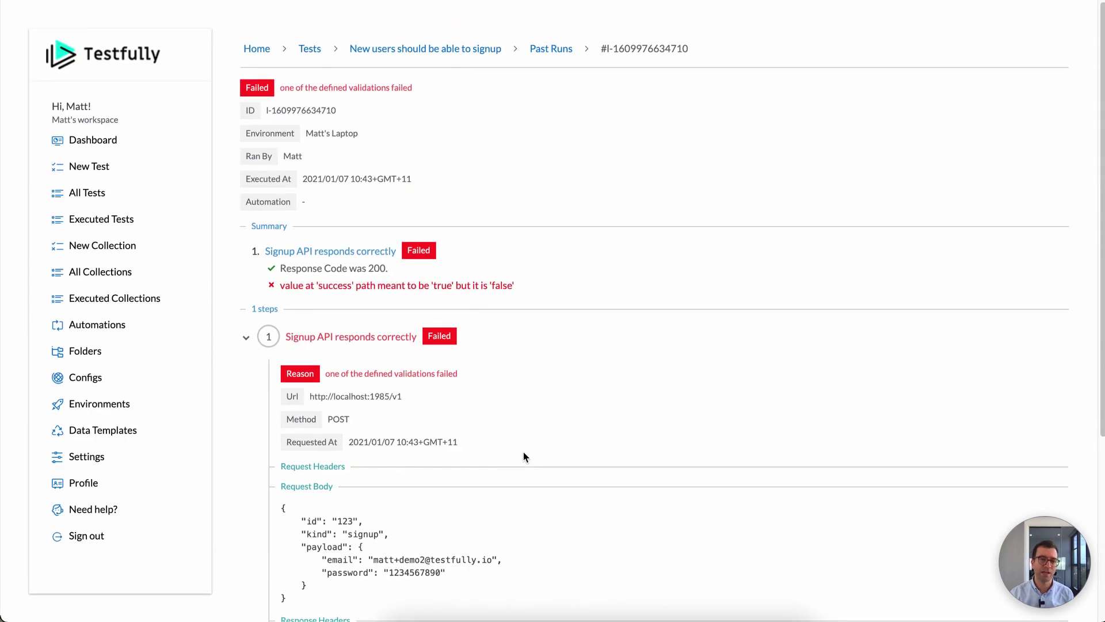
{"action": "left_click", "coordinate": [412, 49]}
{"action": "left_click", "coordinate": [531, 326]}
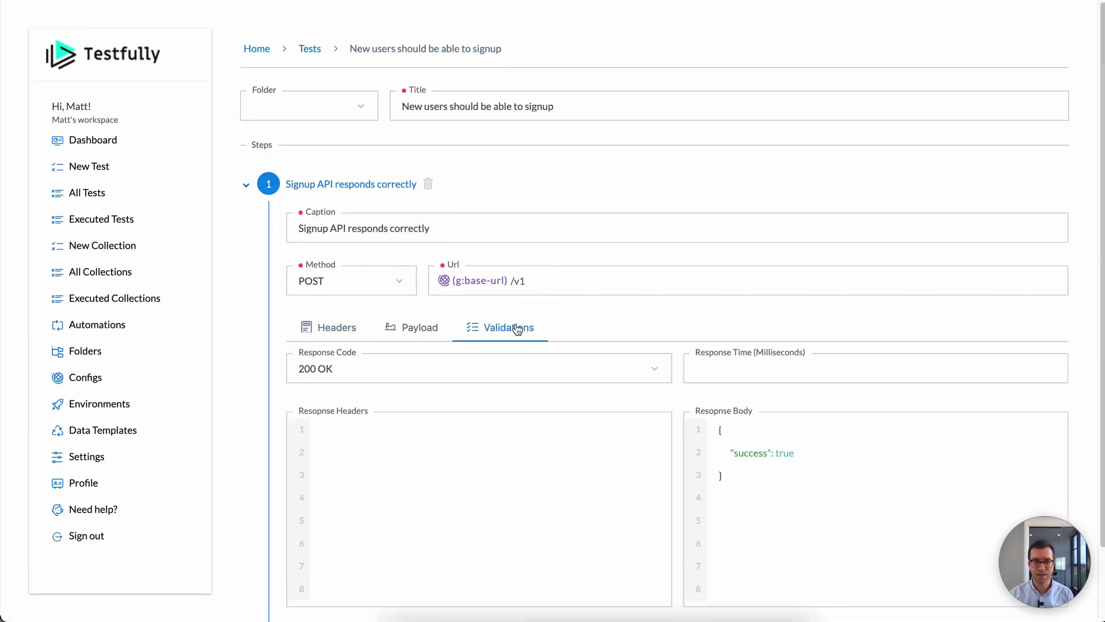
Step: Add a "name": "KFC" field to the step's JSON payload and save the test
{"action": "left_click", "coordinate": [340, 326]}
{"action": "left_click", "coordinate": [426, 326]}
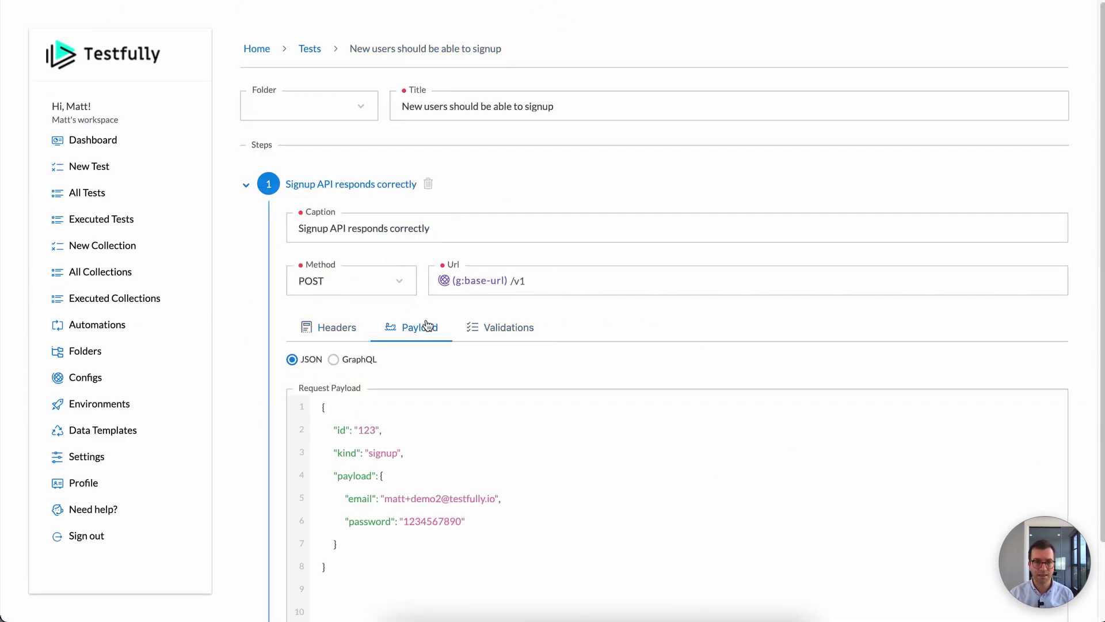
{"action": "left_click", "coordinate": [443, 475]}
{"action": "key", "text": "Return"}
{"action": "type", "text": "\"name\": "}
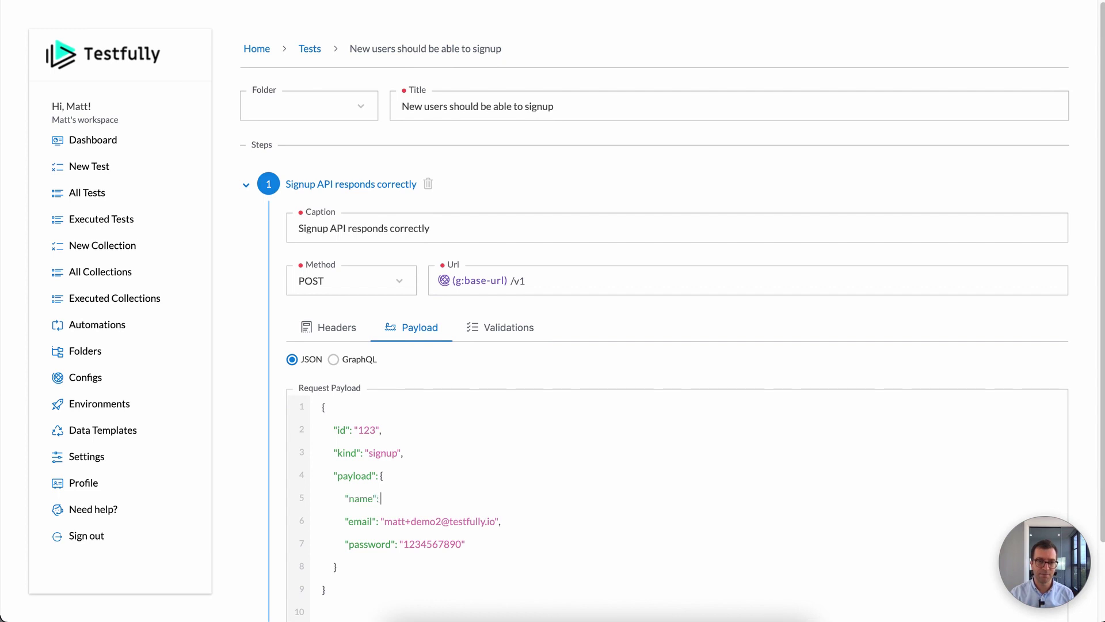
{"action": "type", "text": "\""}
{"action": "type", "text": "KFC"}
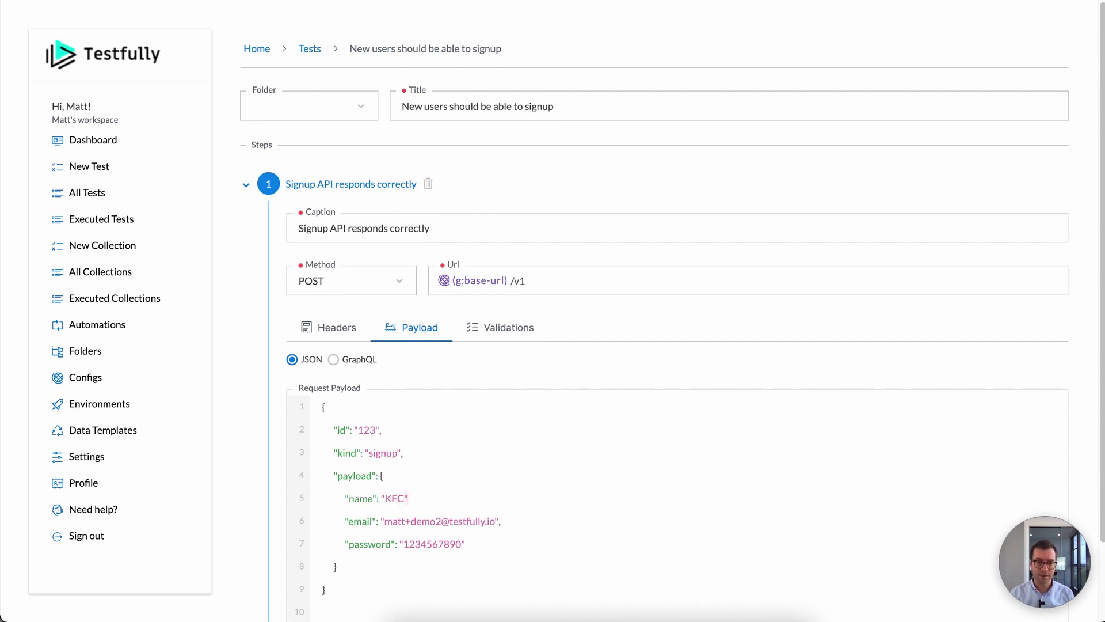
{"action": "key", "text": "ctrl+s"}
Step: Run the signup test on the laptop environment and review its passing 200 response
{"action": "left_click", "coordinate": [310, 49]}
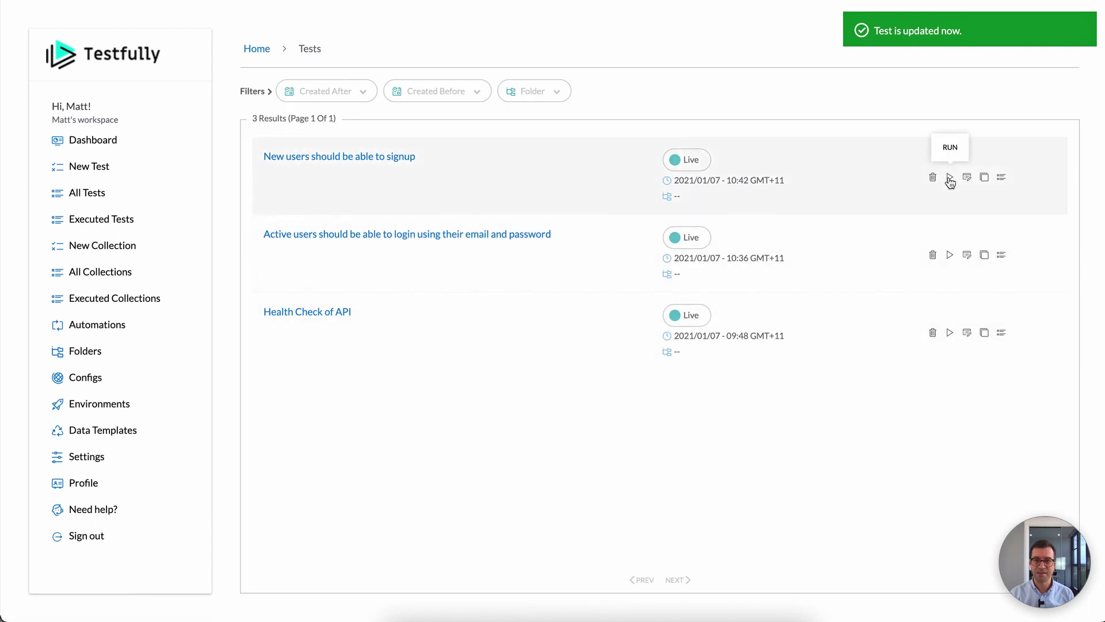
{"action": "left_click", "coordinate": [950, 179]}
{"action": "left_click", "coordinate": [927, 249]}
{"action": "left_click", "coordinate": [913, 286]}
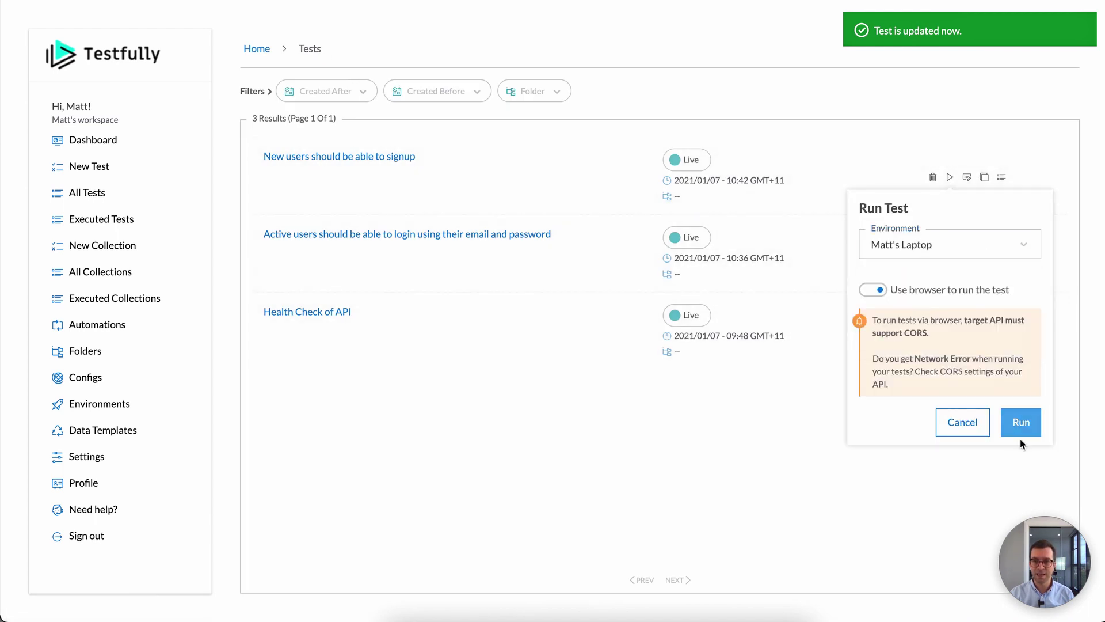
{"action": "left_click", "coordinate": [1011, 422]}
{"action": "scroll", "coordinate": [862, 367], "scroll_direction": "down", "scroll_amount": 5}
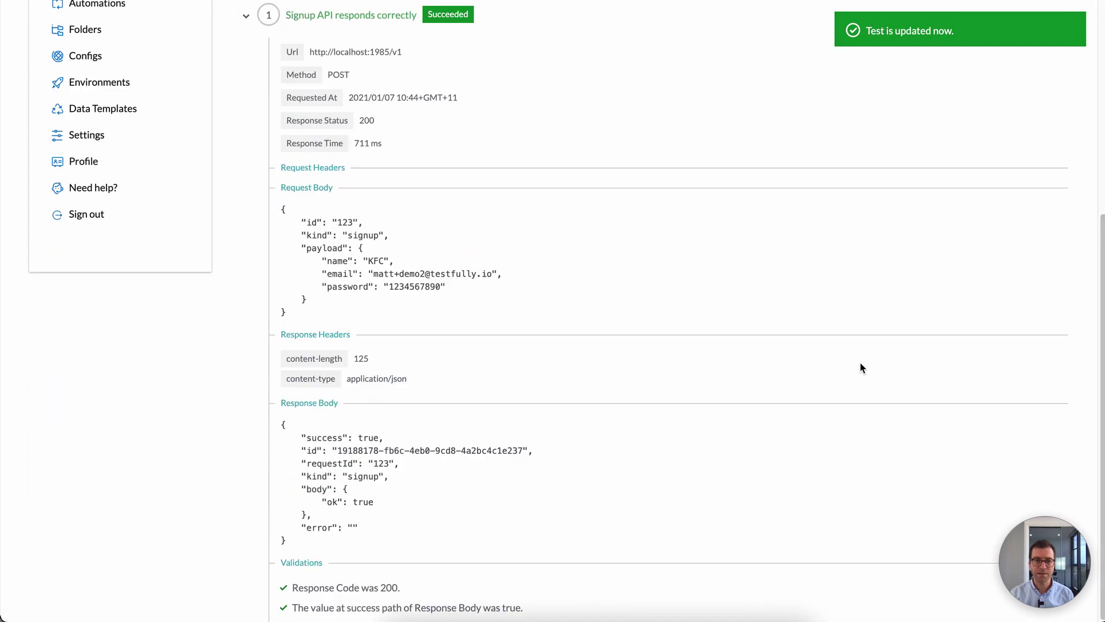
{"action": "scroll", "coordinate": [861, 365], "scroll_direction": "up", "scroll_amount": 4}
{"action": "scroll", "coordinate": [861, 364], "scroll_direction": "down", "scroll_amount": 4}
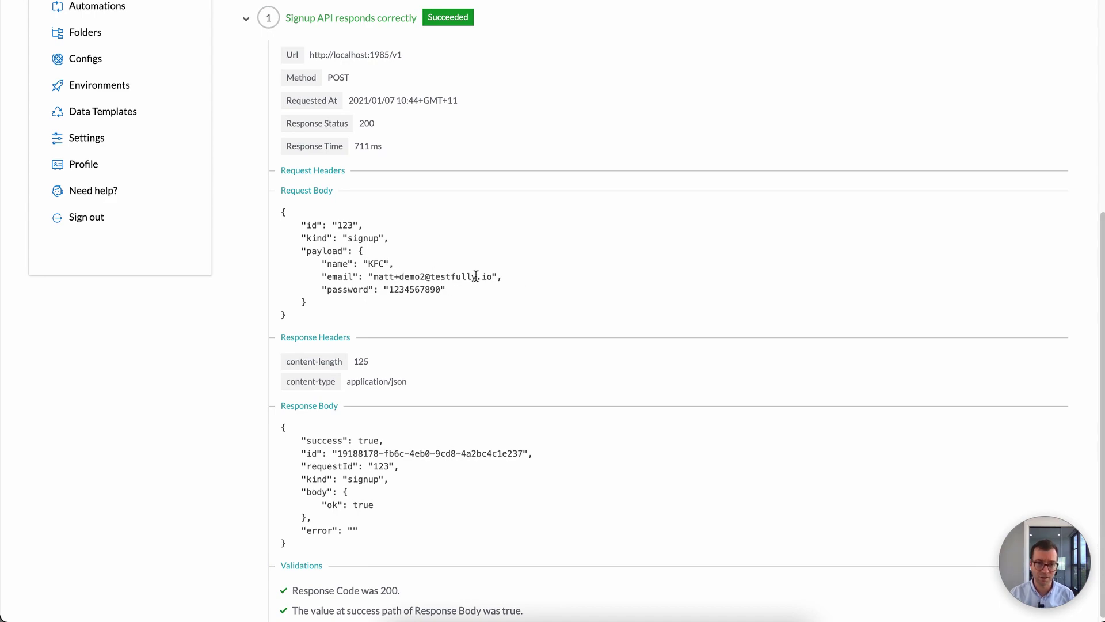
{"action": "scroll", "coordinate": [556, 320], "scroll_direction": "up", "scroll_amount": 2}
{"action": "scroll", "coordinate": [556, 320], "scroll_direction": "up", "scroll_amount": 3}
{"action": "scroll", "coordinate": [605, 254], "scroll_direction": "down", "scroll_amount": 5}
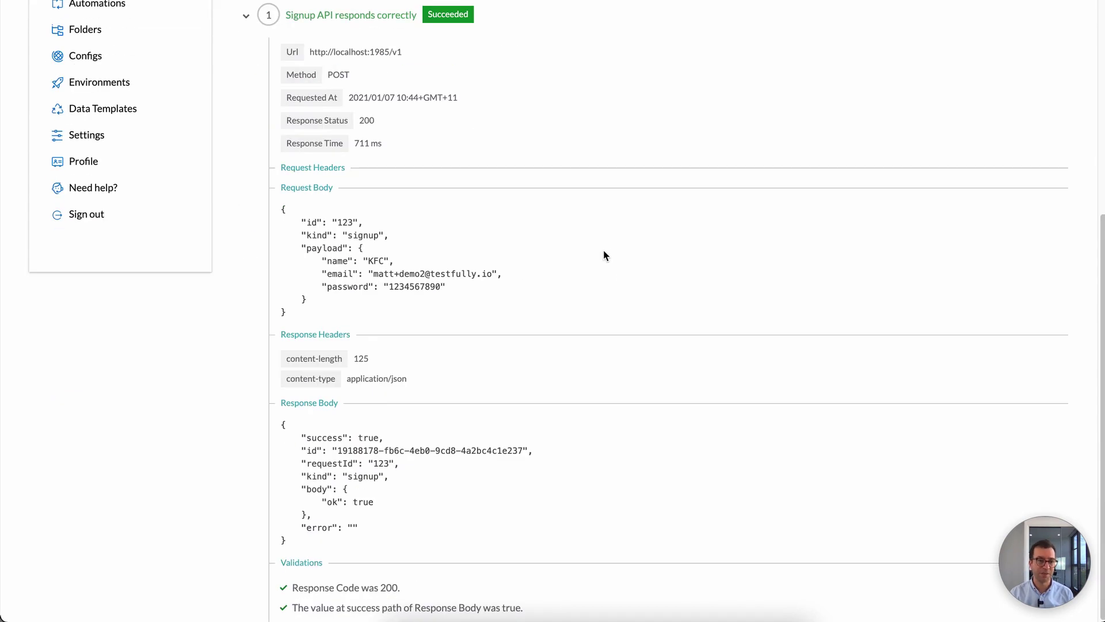
{"action": "scroll", "coordinate": [604, 254], "scroll_direction": "up", "scroll_amount": 5}
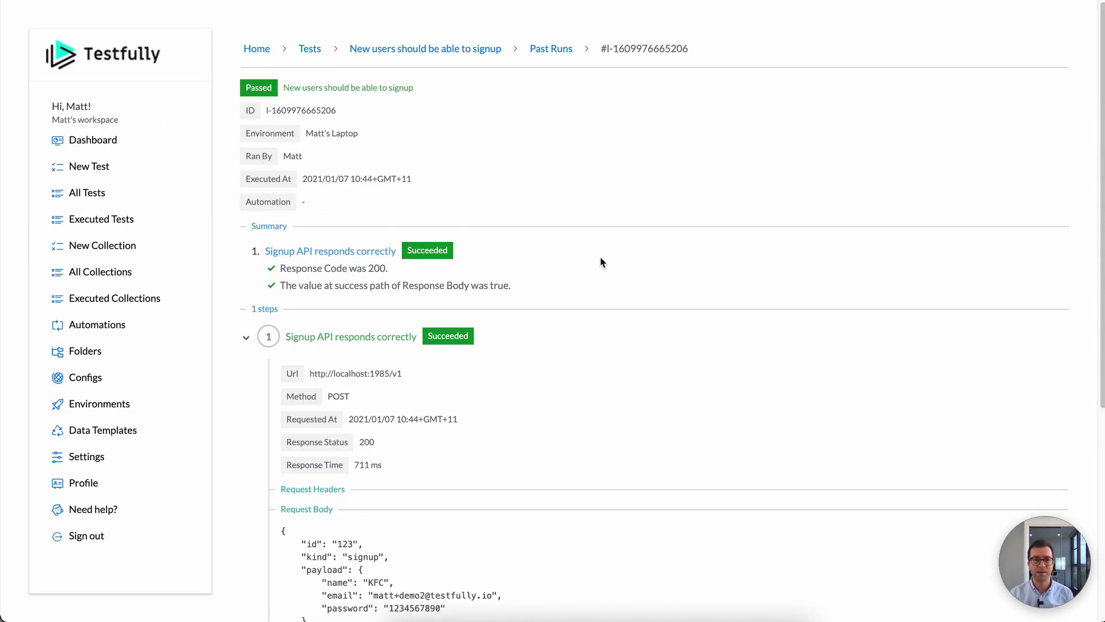
{"action": "scroll", "coordinate": [601, 263], "scroll_direction": "down", "scroll_amount": 3}
{"action": "scroll", "coordinate": [599, 259], "scroll_direction": "up", "scroll_amount": 3}
{"action": "left_click", "coordinate": [319, 49]}
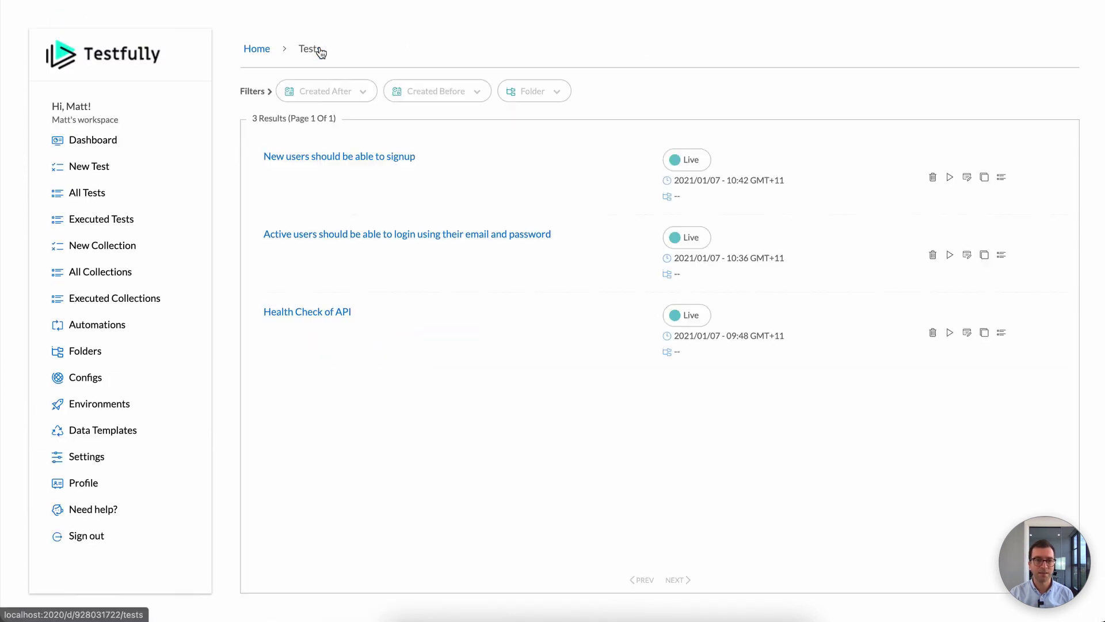
Step: Rerun the signup test on the laptop environment
{"action": "left_click", "coordinate": [949, 178]}
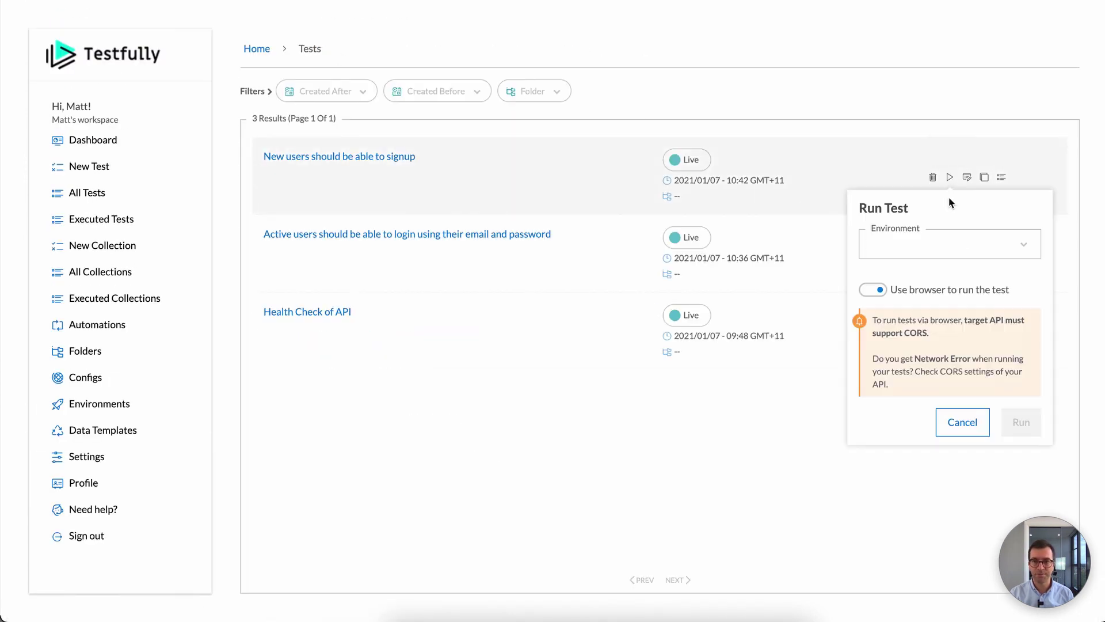
{"action": "left_click", "coordinate": [942, 238]}
{"action": "left_click", "coordinate": [913, 286]}
{"action": "left_click", "coordinate": [1019, 422]}
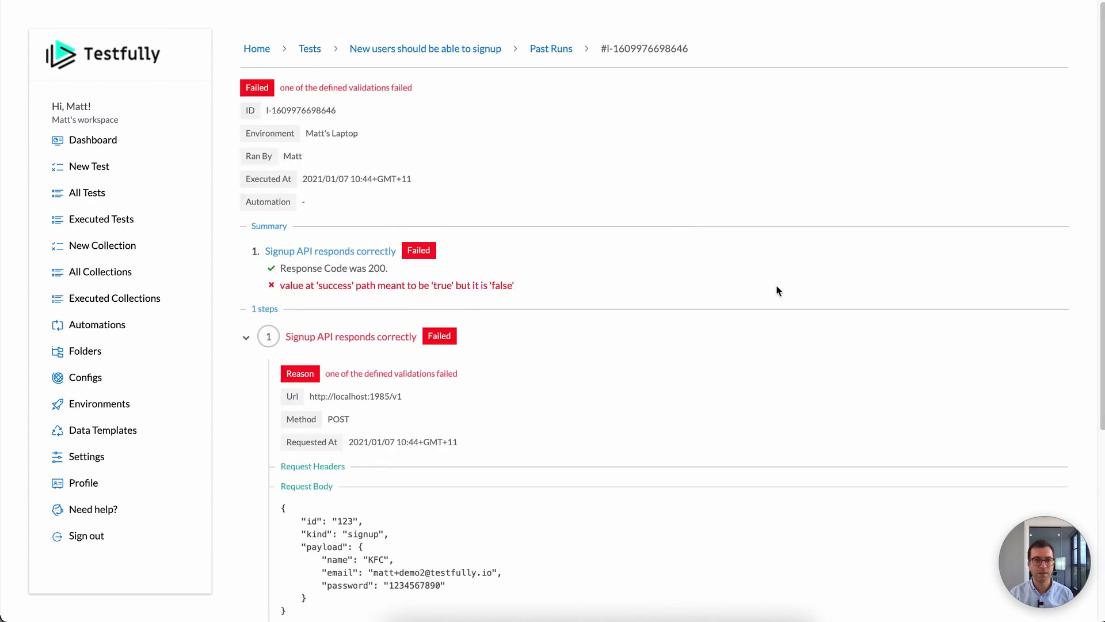
Step: Highlight the 'user with this email already exists' error and the email sent in the request
{"action": "scroll", "coordinate": [750, 279], "scroll_direction": "down", "scroll_amount": 3}
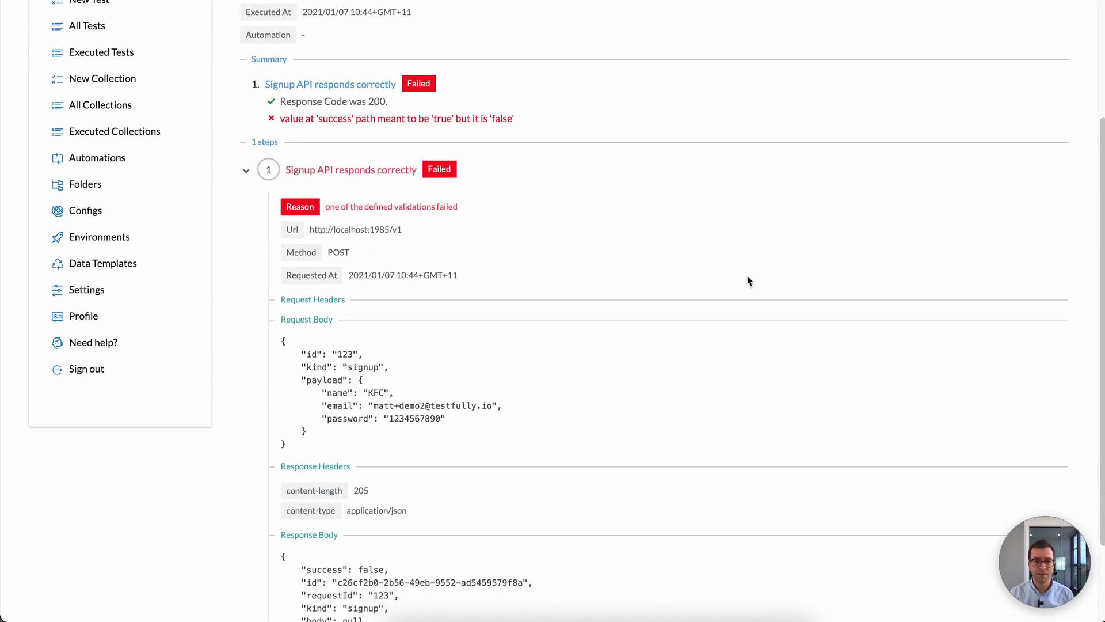
{"action": "scroll", "coordinate": [750, 281], "scroll_direction": "down", "scroll_amount": 2}
{"action": "scroll", "coordinate": [748, 280], "scroll_direction": "up", "scroll_amount": 4}
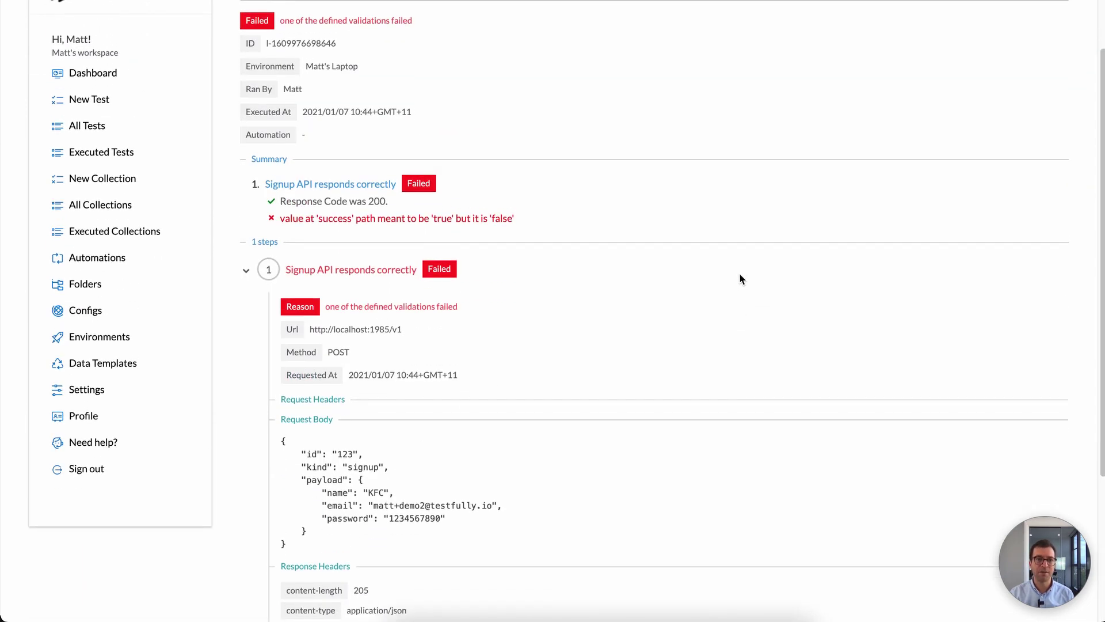
{"action": "scroll", "coordinate": [664, 241], "scroll_direction": "down", "scroll_amount": 4}
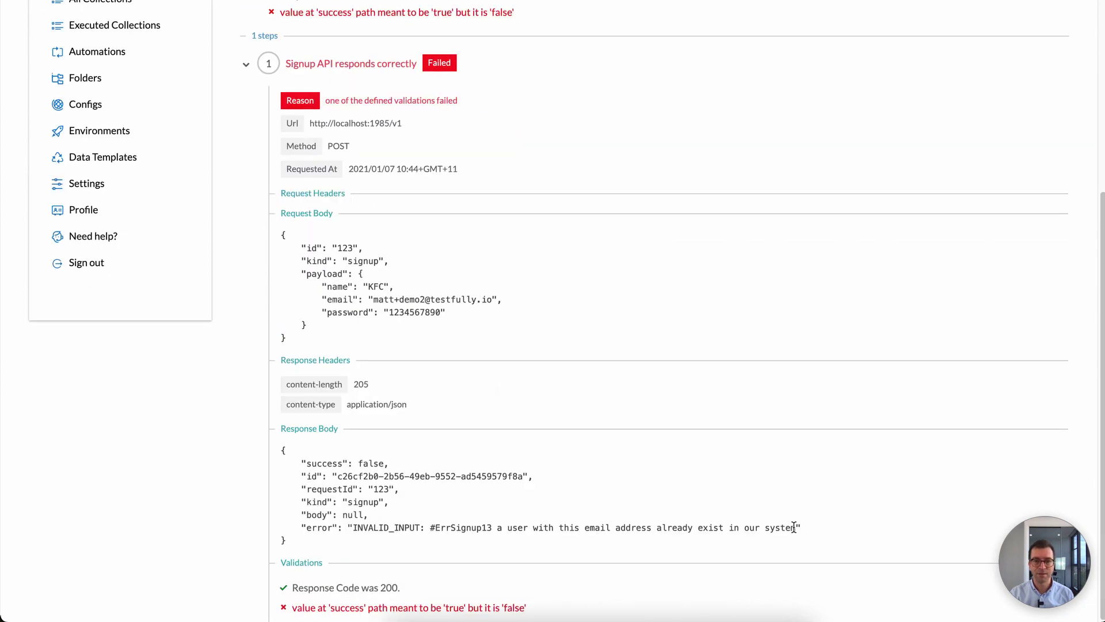
{"action": "left_click_drag", "start_coordinate": [795, 528], "coordinate": [440, 524]}
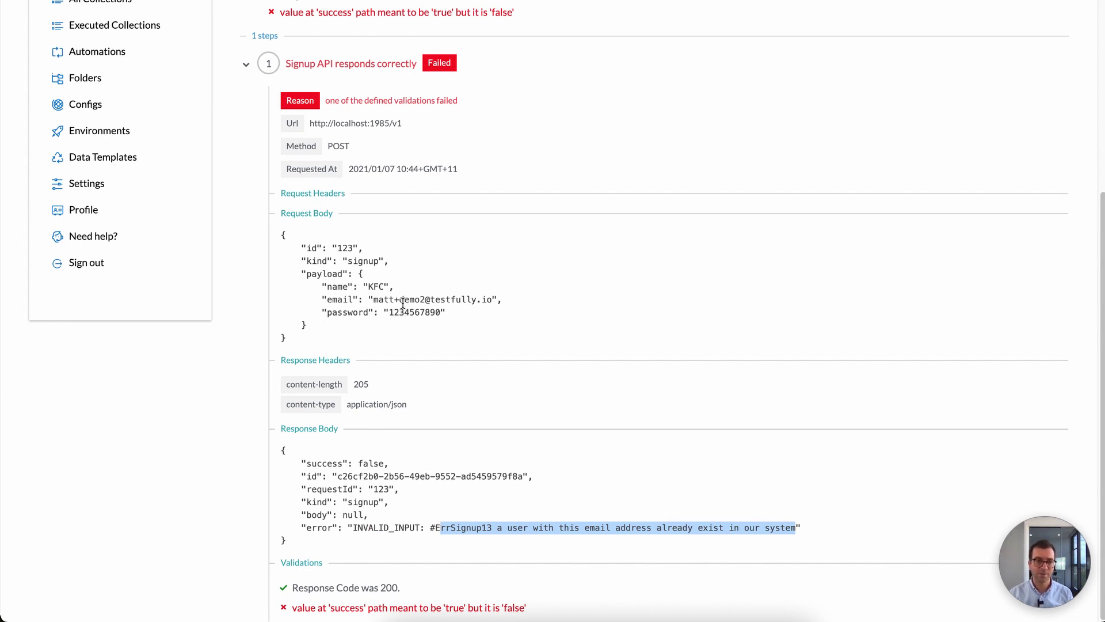
{"action": "left_click_drag", "start_coordinate": [373, 299], "coordinate": [482, 300]}
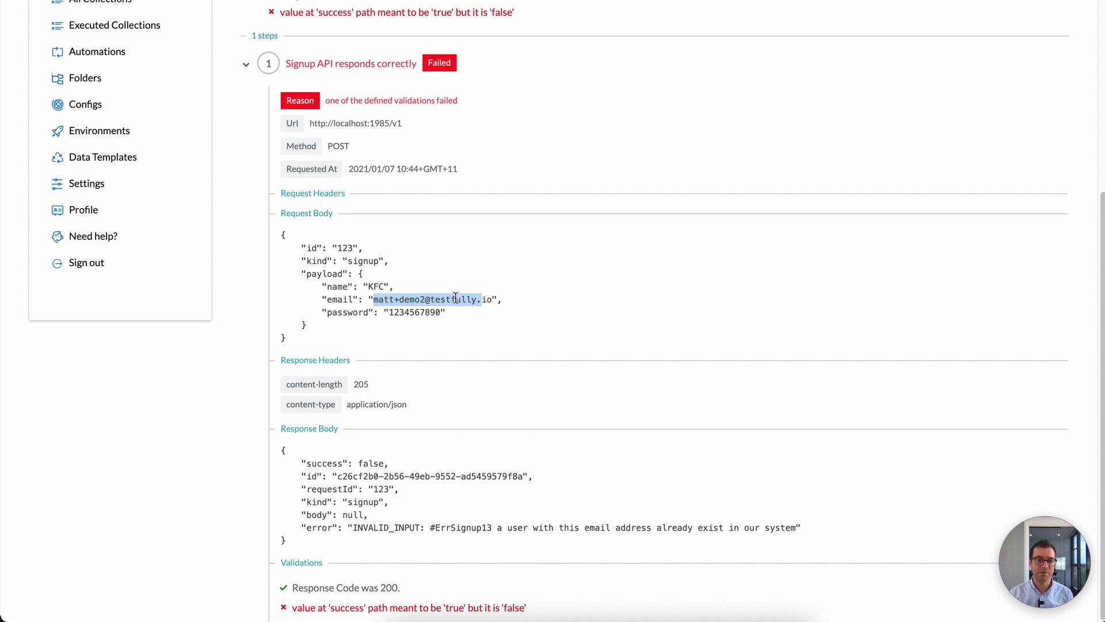
{"action": "left_click", "coordinate": [378, 302]}
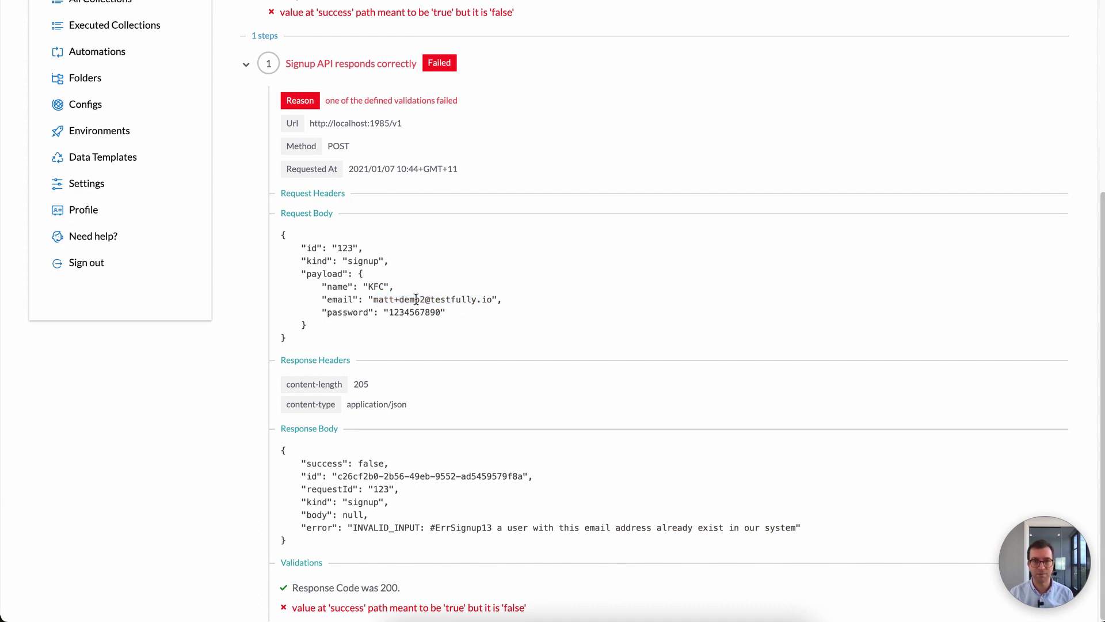
{"action": "scroll", "coordinate": [416, 299], "scroll_direction": "up", "scroll_amount": 5}
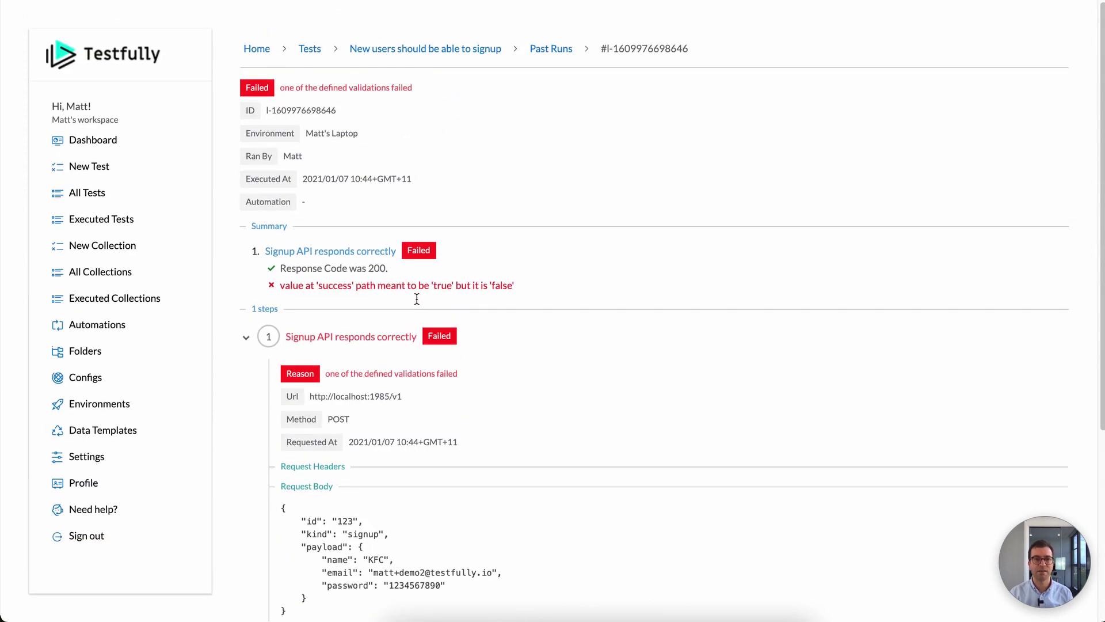
Step: Save the signup test with a new email in its JSON payload
{"action": "left_click", "coordinate": [465, 49]}
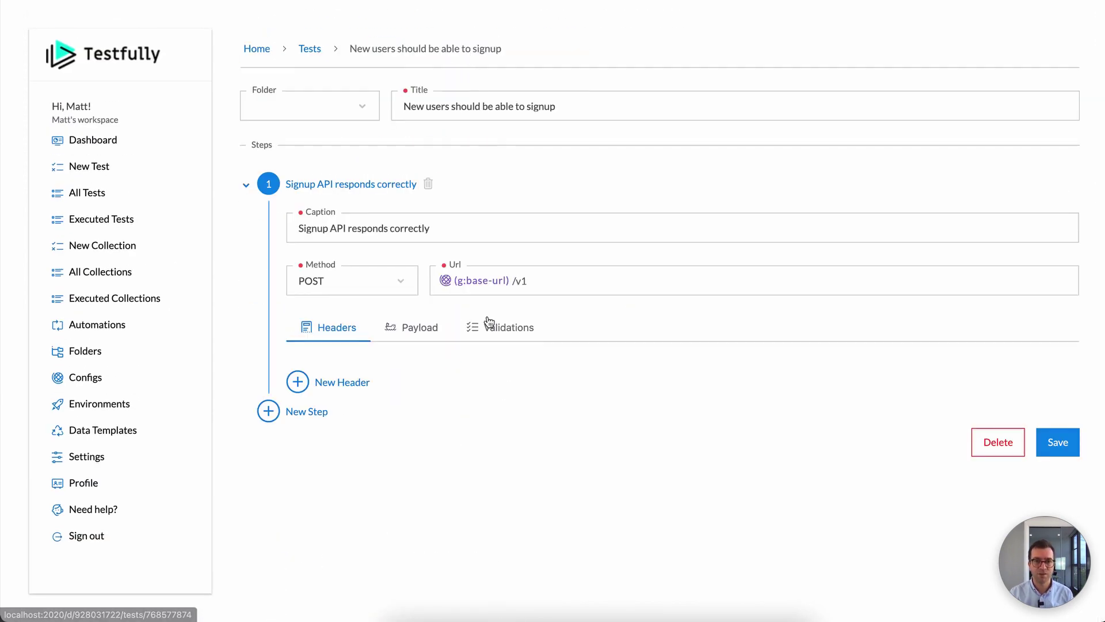
{"action": "left_click", "coordinate": [422, 329]}
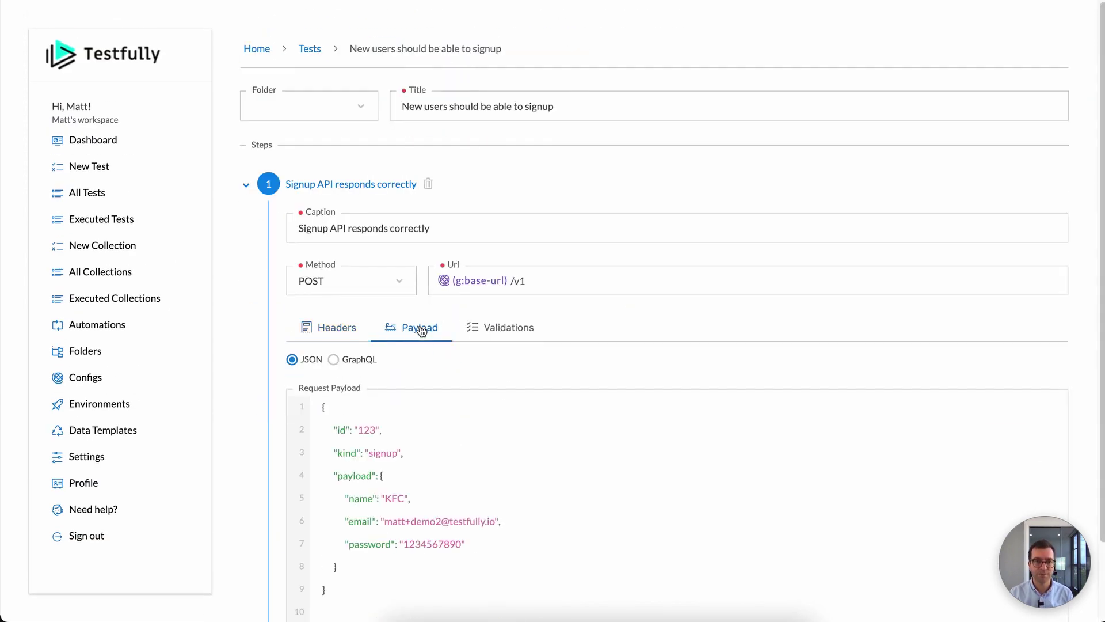
{"action": "left_click", "coordinate": [442, 521]}
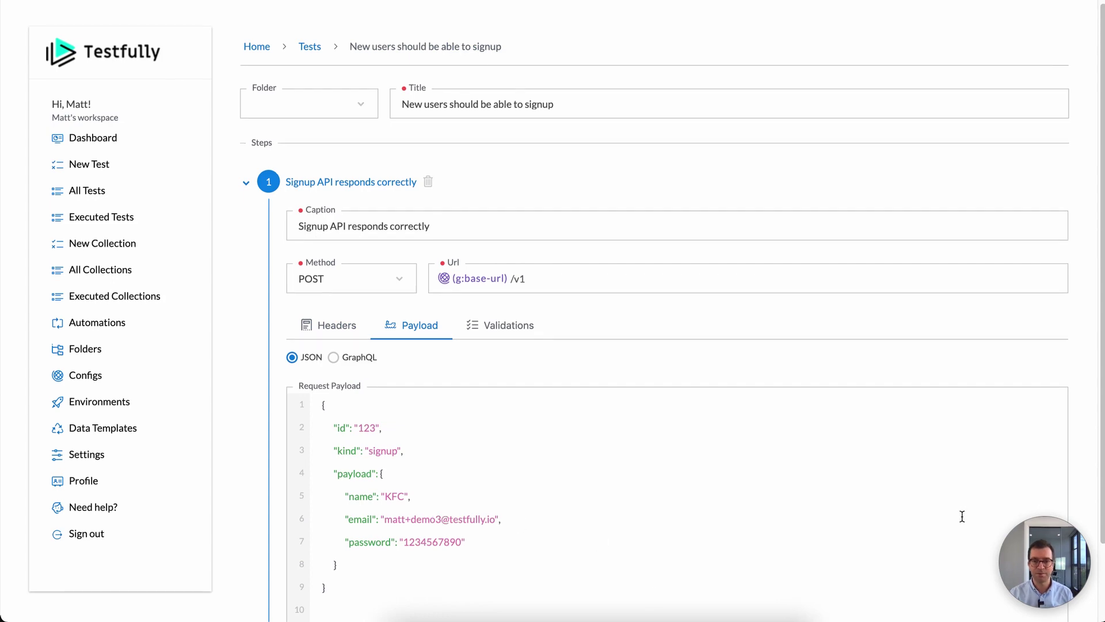
{"action": "scroll", "coordinate": [962, 516], "scroll_direction": "down", "scroll_amount": 2}
{"action": "left_click", "coordinate": [1056, 617]}
{"action": "scroll", "coordinate": [836, 364], "scroll_direction": "up", "scroll_amount": 2}
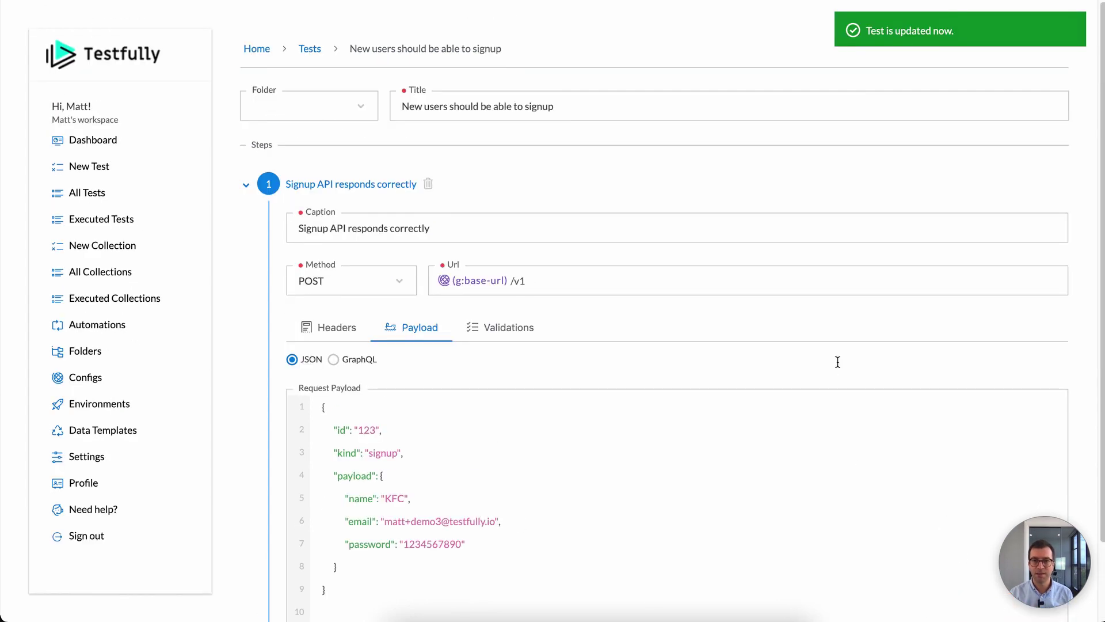
{"action": "left_click", "coordinate": [324, 51]}
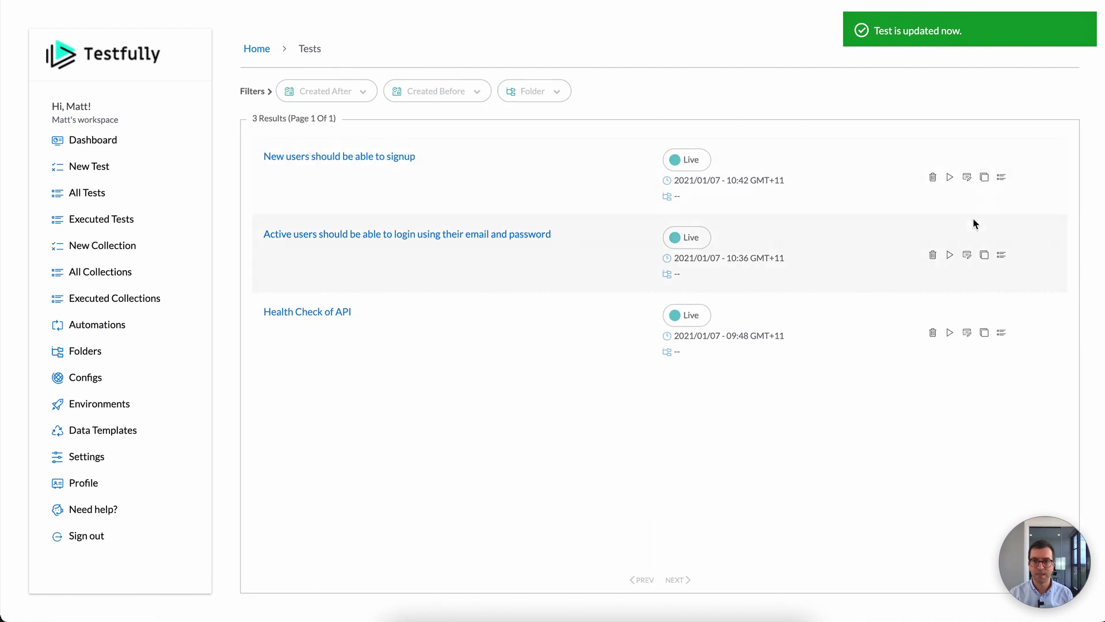
Step: Run the signup test on the laptop environment and see it pass
{"action": "left_click", "coordinate": [950, 179]}
{"action": "left_click", "coordinate": [944, 253]}
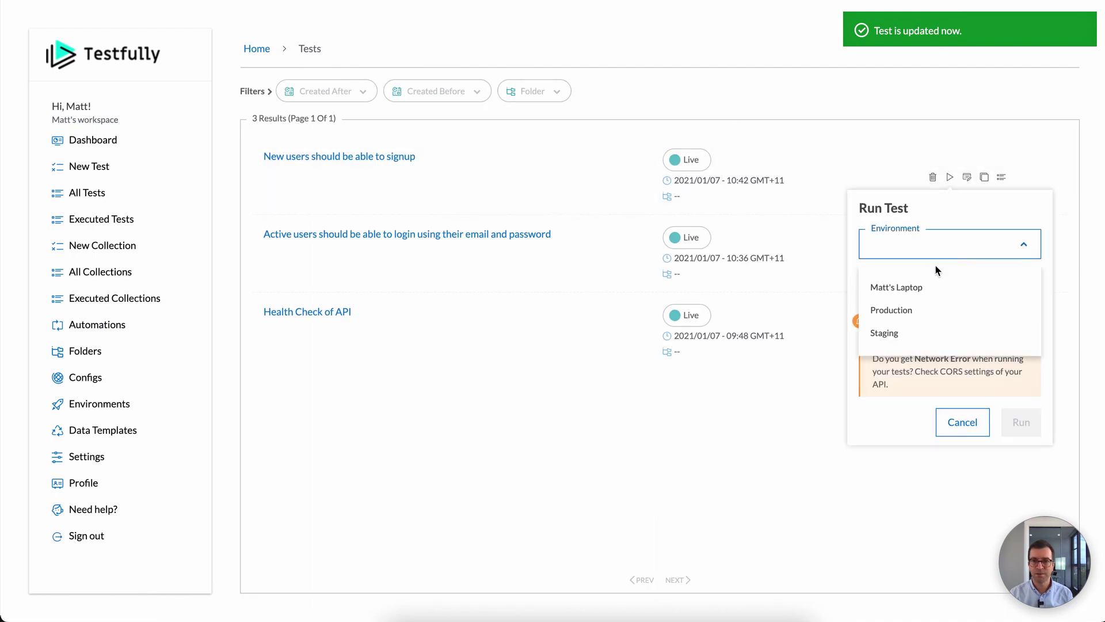
{"action": "left_click", "coordinate": [900, 286]}
{"action": "left_click", "coordinate": [1009, 417]}
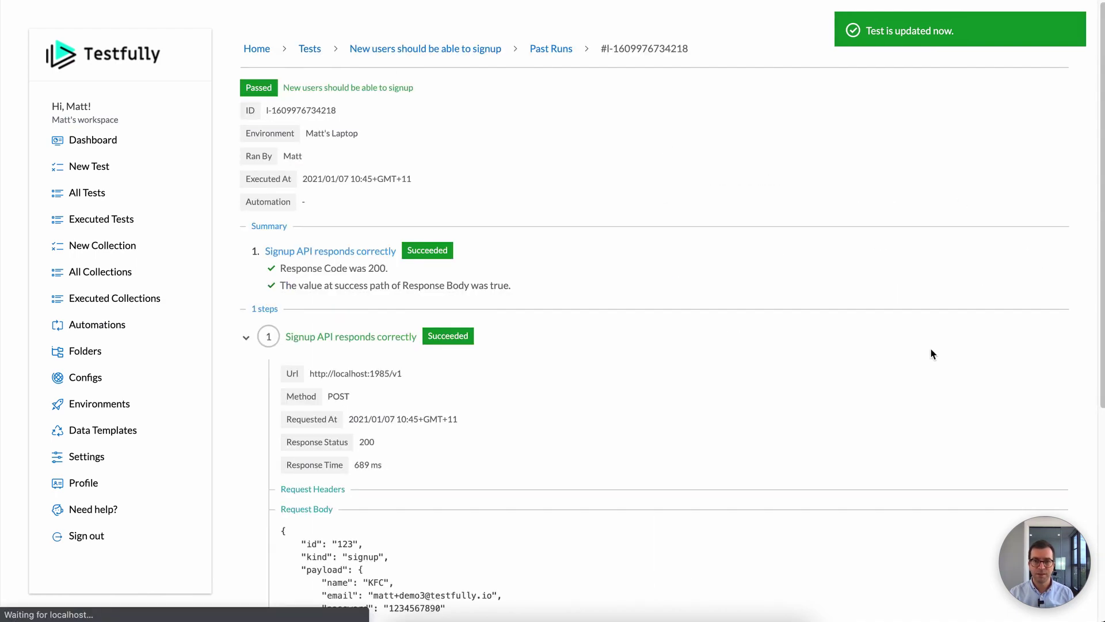
{"action": "left_click", "coordinate": [352, 50]}
{"action": "left_click", "coordinate": [311, 50]}
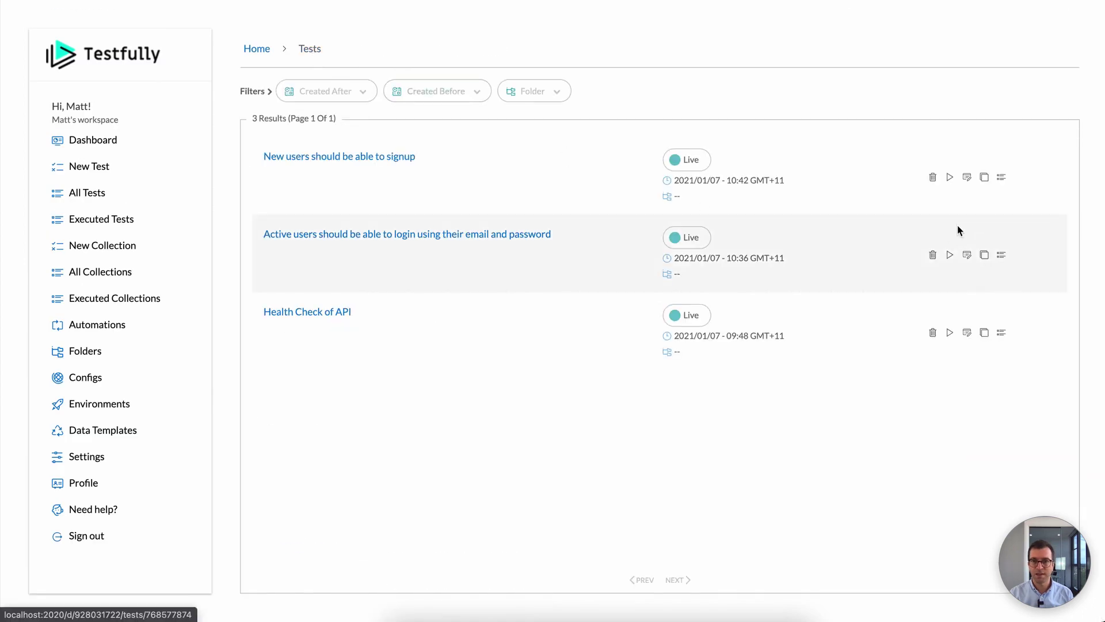
Step: Rerun it on laptop and review the failure caused by the already existing email
{"action": "left_click", "coordinate": [950, 177]}
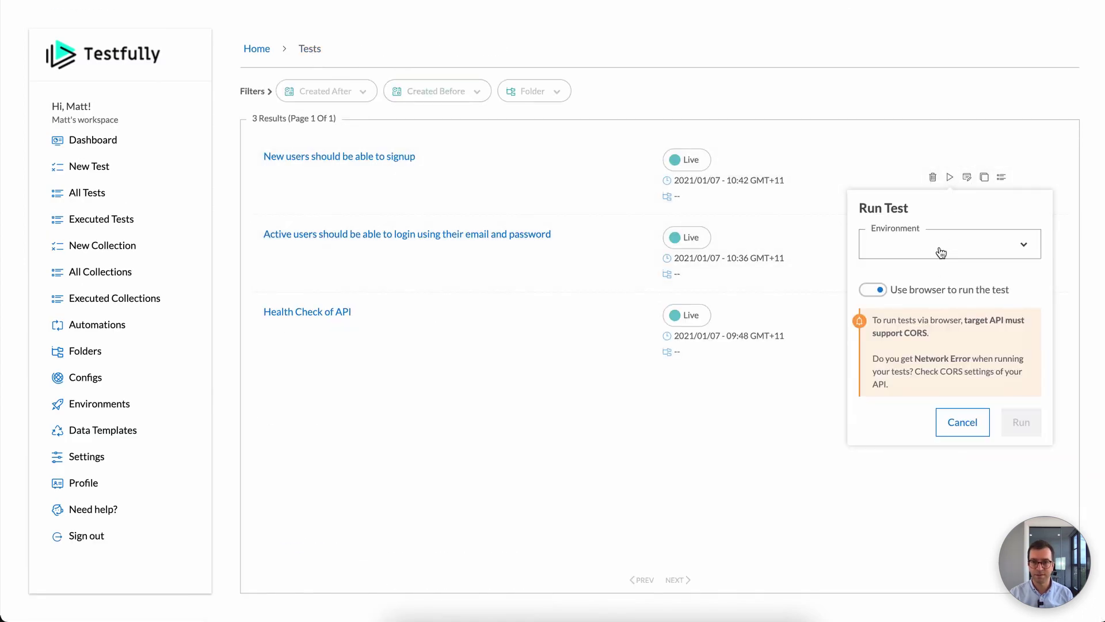
{"action": "left_click", "coordinate": [937, 247]}
{"action": "left_click", "coordinate": [932, 287]}
{"action": "left_click", "coordinate": [1021, 420]}
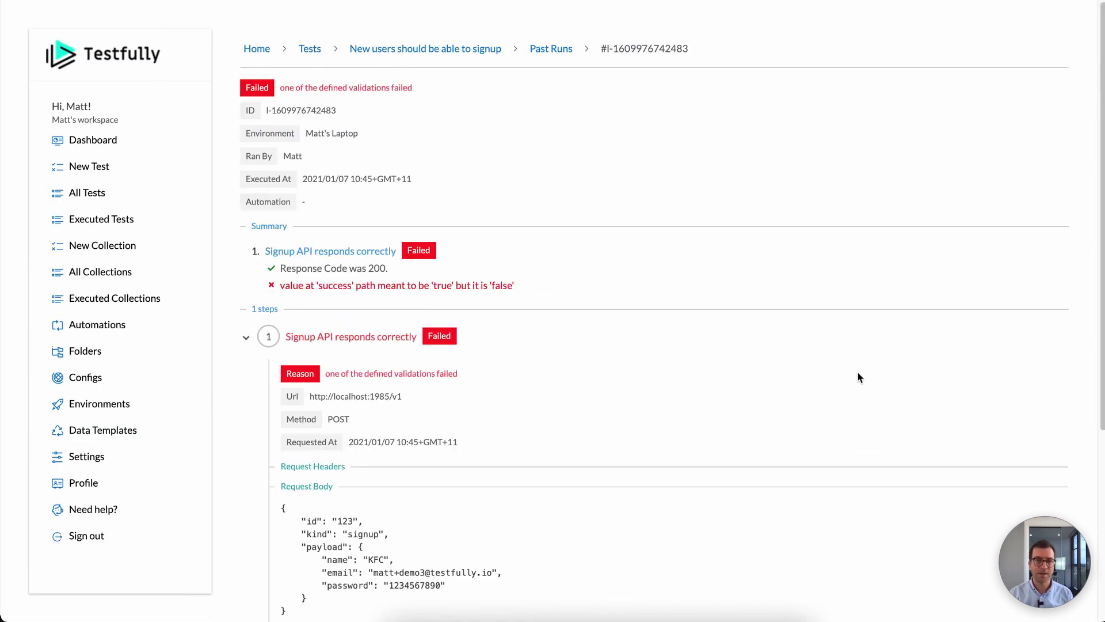
{"action": "scroll", "coordinate": [725, 369], "scroll_direction": "down", "scroll_amount": 5}
{"action": "scroll", "coordinate": [724, 369], "scroll_direction": "up", "scroll_amount": 4}
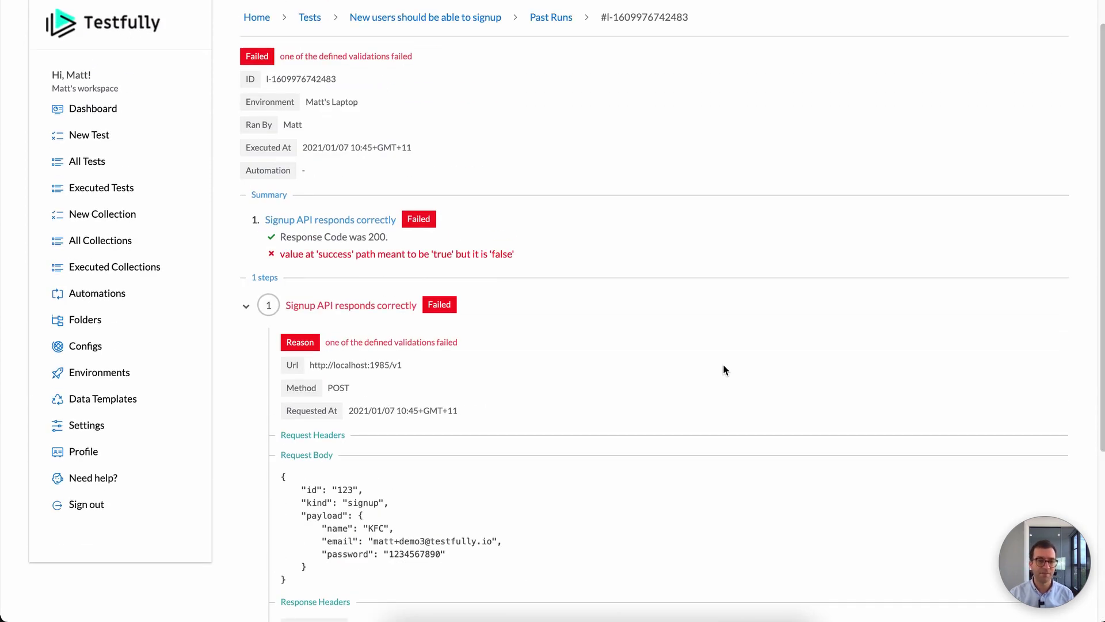
{"action": "scroll", "coordinate": [726, 368], "scroll_direction": "down", "scroll_amount": 4}
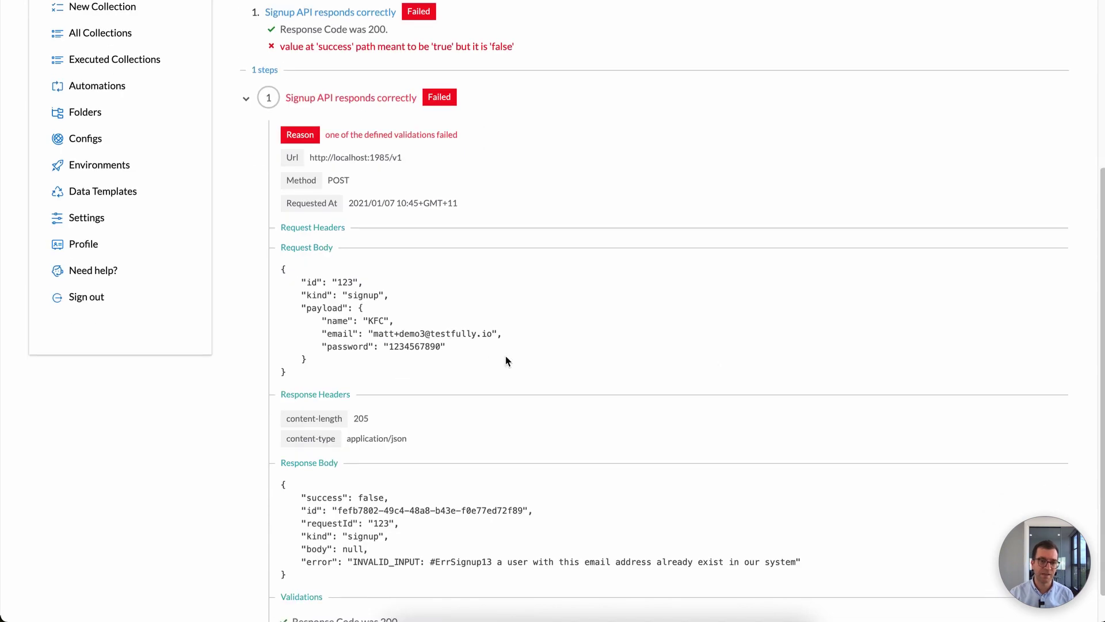
{"action": "scroll", "coordinate": [394, 324], "scroll_direction": "up", "scroll_amount": 5}
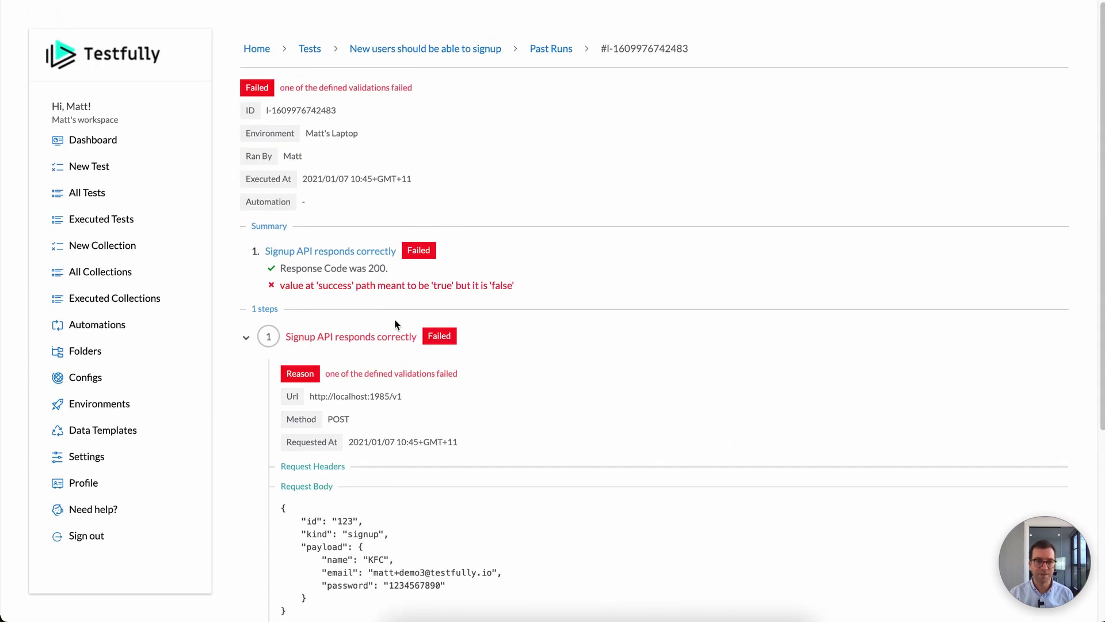
Step: Replace the payload's hard-coded email with a random {{r:Email}} value
{"action": "left_click", "coordinate": [456, 48]}
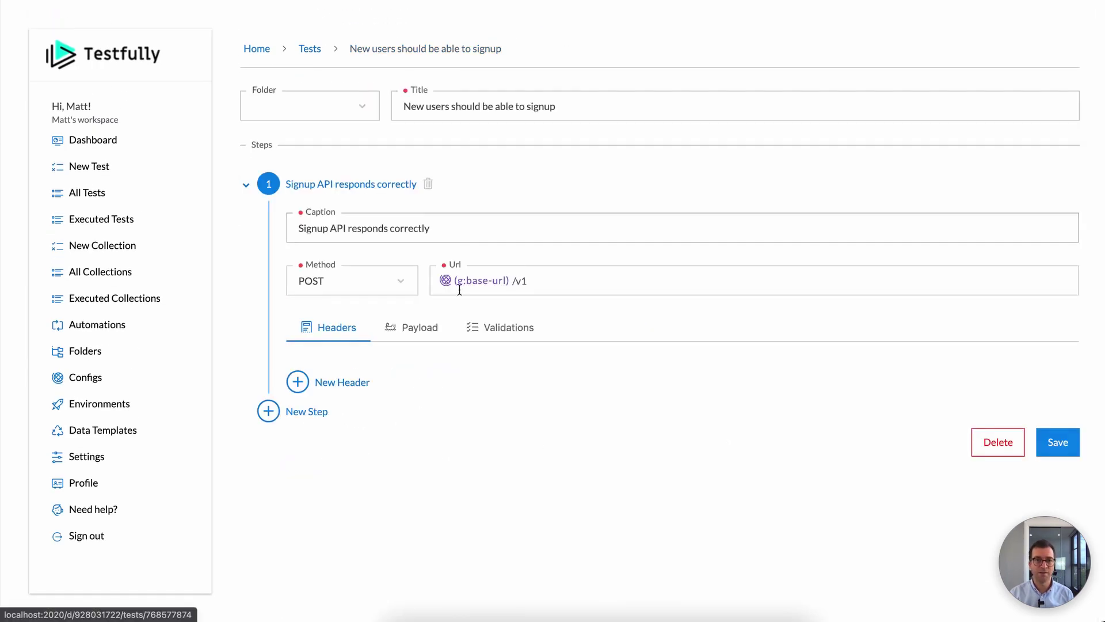
{"action": "left_click", "coordinate": [419, 330]}
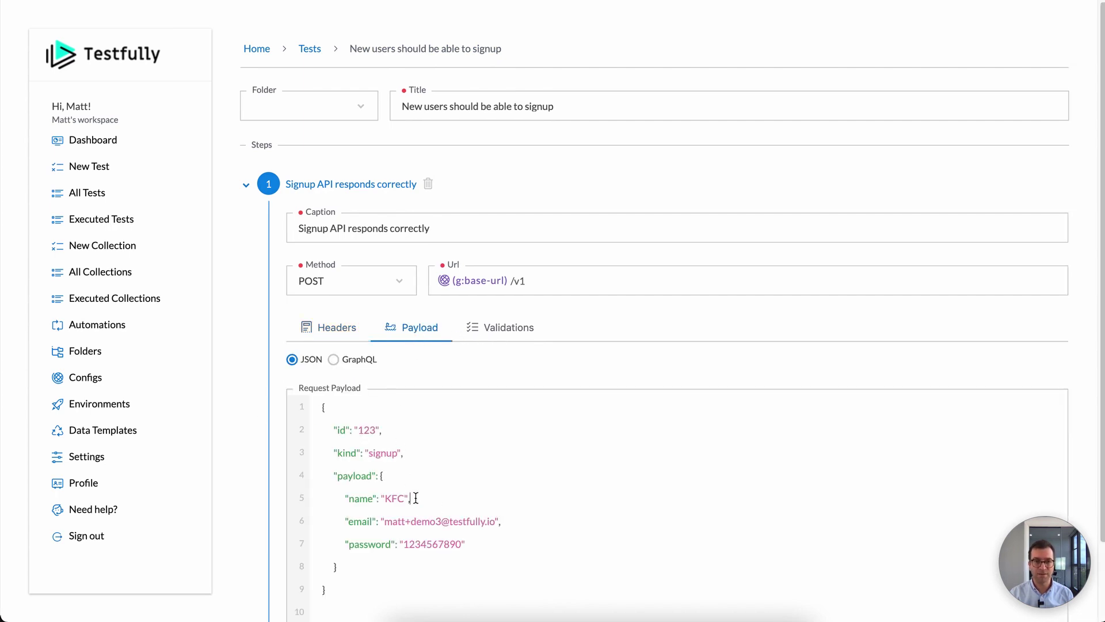
{"action": "left_click", "coordinate": [524, 528]}
{"action": "key", "text": "Left"}
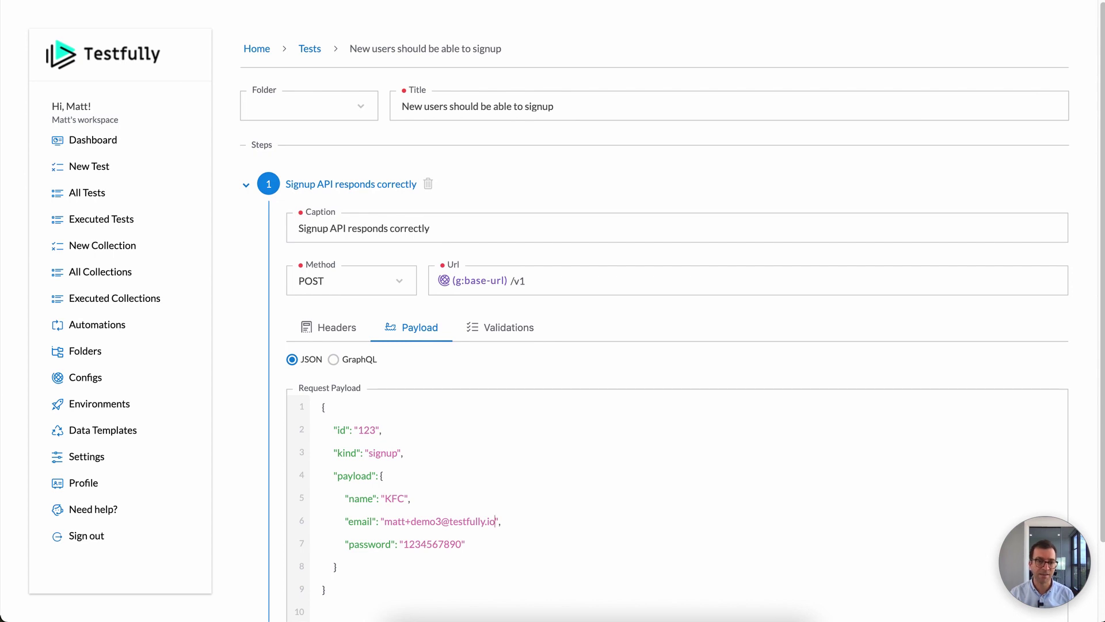
{"action": "key", "text": "BackSpace"}
{"action": "key", "text": "BackSpace"}
{"action": "key", "text": "BackSpace"}
{"action": "key", "text": "BackSpace"}
{"action": "key", "text": "BackSpace"}
{"action": "key", "text": "BackSpace"}
{"action": "key", "text": "BackSpace"}
{"action": "key", "text": "BackSpace"}
{"action": "key", "text": "BackSpace"}
{"action": "key", "text": "BackSpace"}
{"action": "key", "text": "BackSpace"}
{"action": "key", "text": "BackSpace"}
{"action": "key", "text": "BackSpace"}
{"action": "key", "text": "BackSpace"}
{"action": "key", "text": "BackSpace"}
{"action": "key", "text": "BackSpace"}
{"action": "key", "text": "BackSpace"}
{"action": "key", "text": "BackSpace"}
{"action": "key", "text": "BackSpace"}
{"action": "key", "text": "BackSpace"}
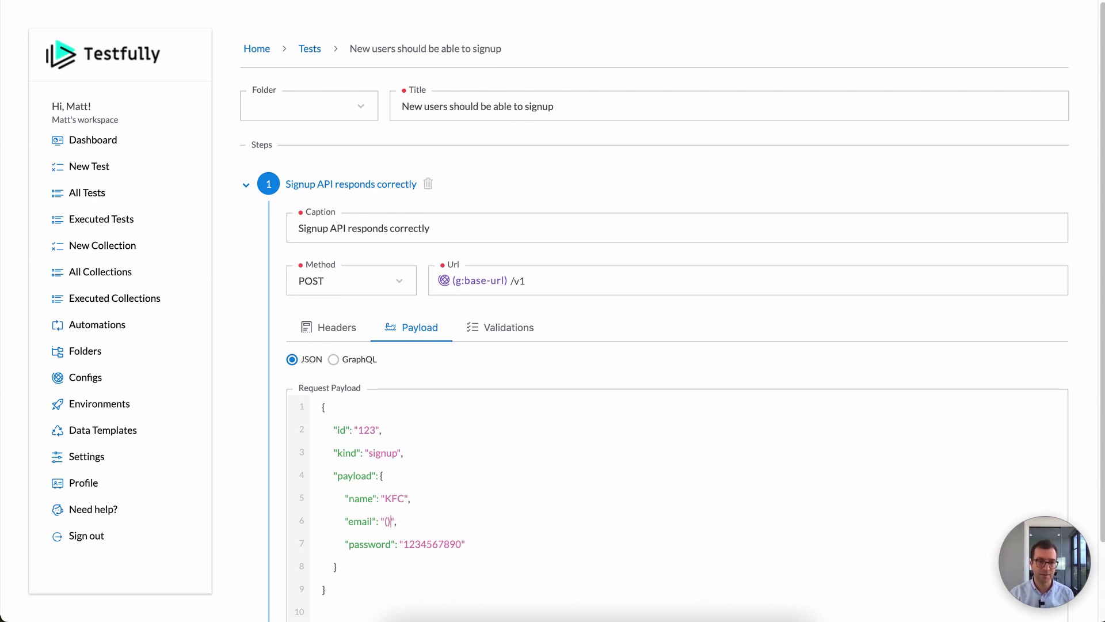
{"action": "type", "text": "(r"}
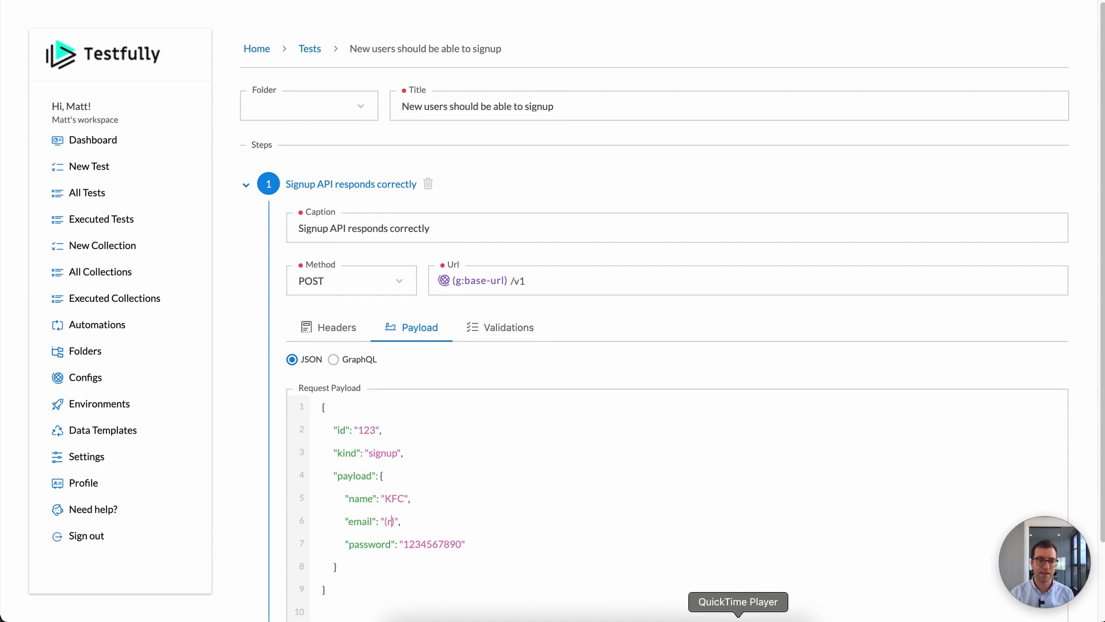
{"action": "type", "text": ":"}
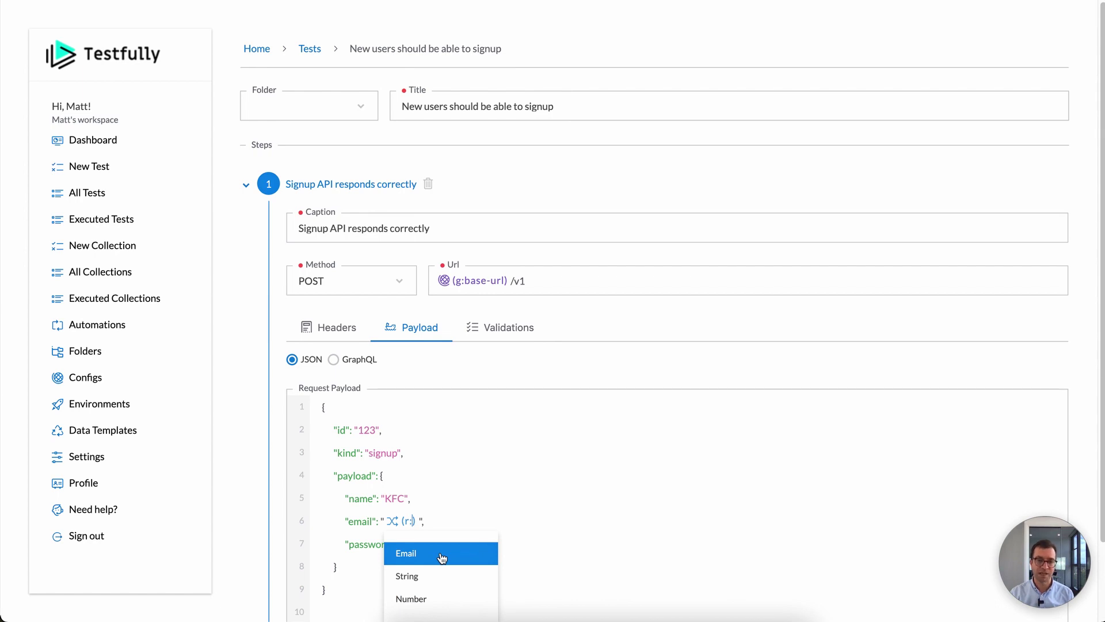
{"action": "left_click", "coordinate": [442, 555]}
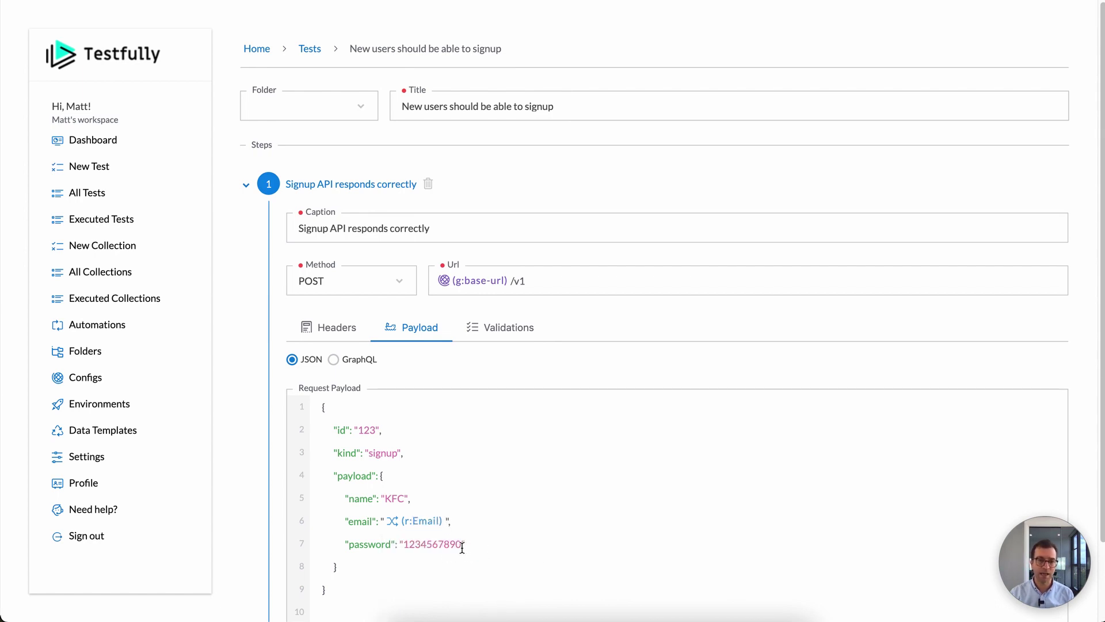
Step: Replace the hard-coded password with a random {{r:String}} value
{"action": "double_click", "coordinate": [447, 544]}
{"action": "key", "text": "BackSpace"}
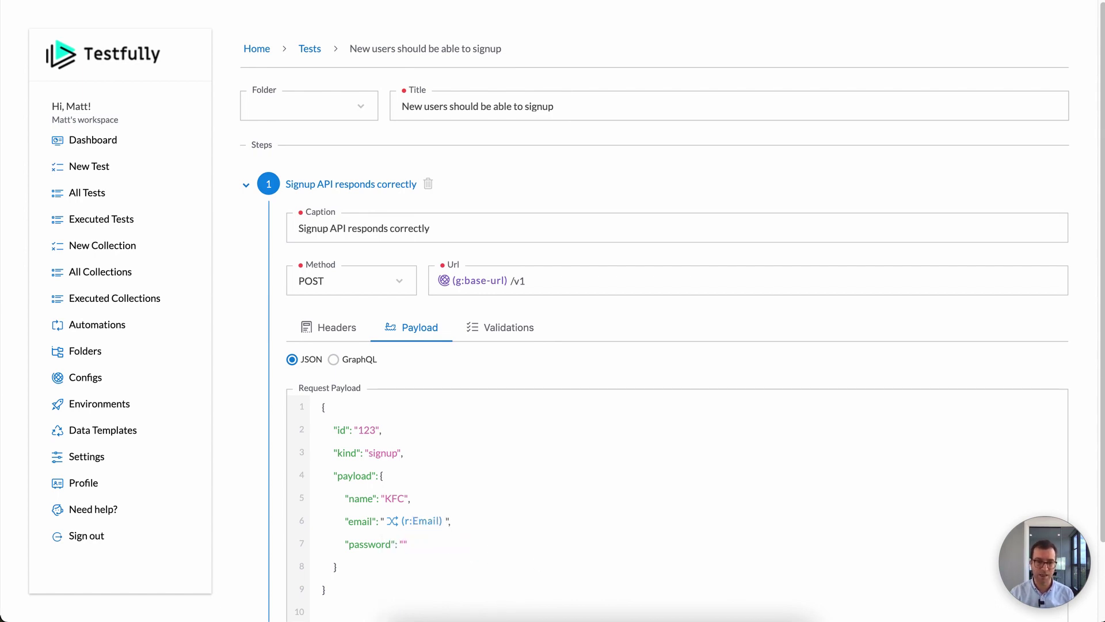
{"action": "type", "text": "(r:"}
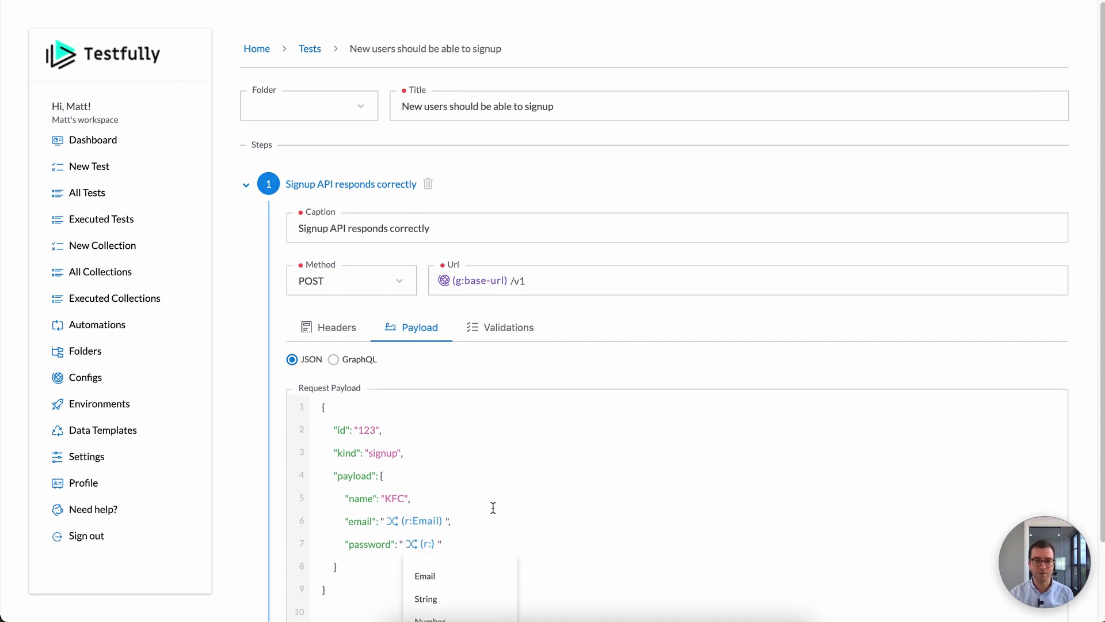
{"action": "left_click", "coordinate": [440, 598]}
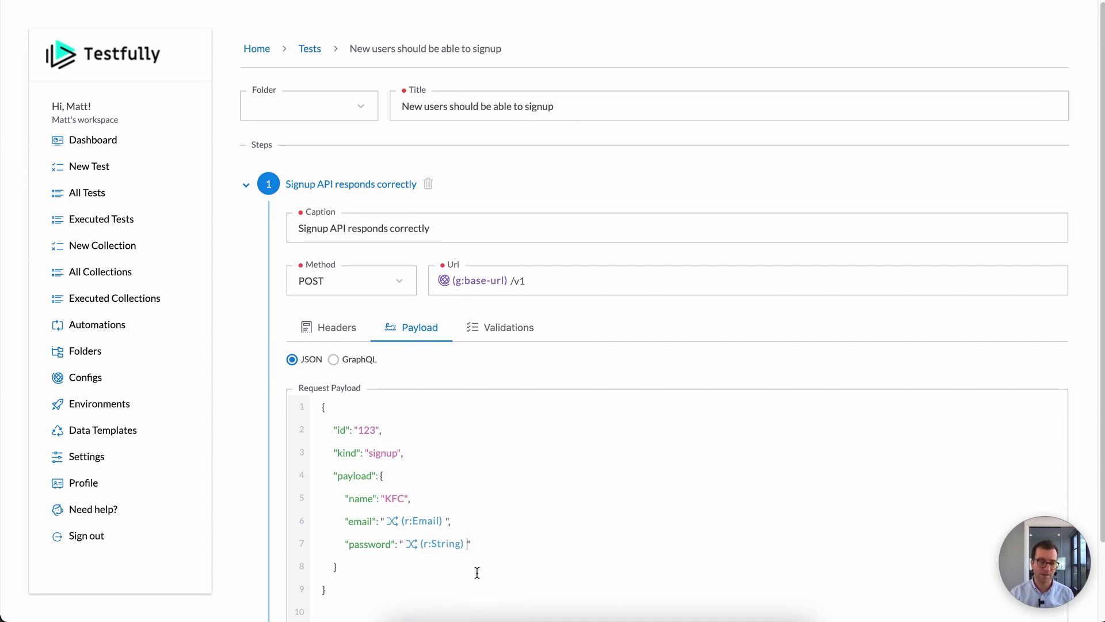
{"action": "scroll", "coordinate": [597, 486], "scroll_direction": "down", "scroll_amount": 1}
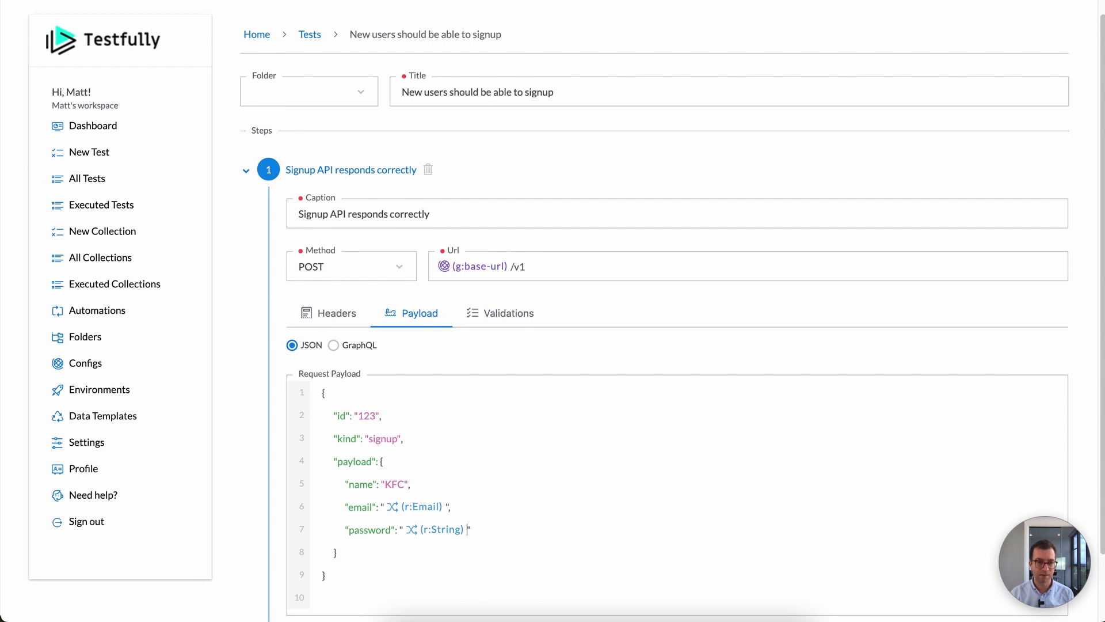
{"action": "key", "text": "BackSpace"}
{"action": "type", "text": "(r:"}
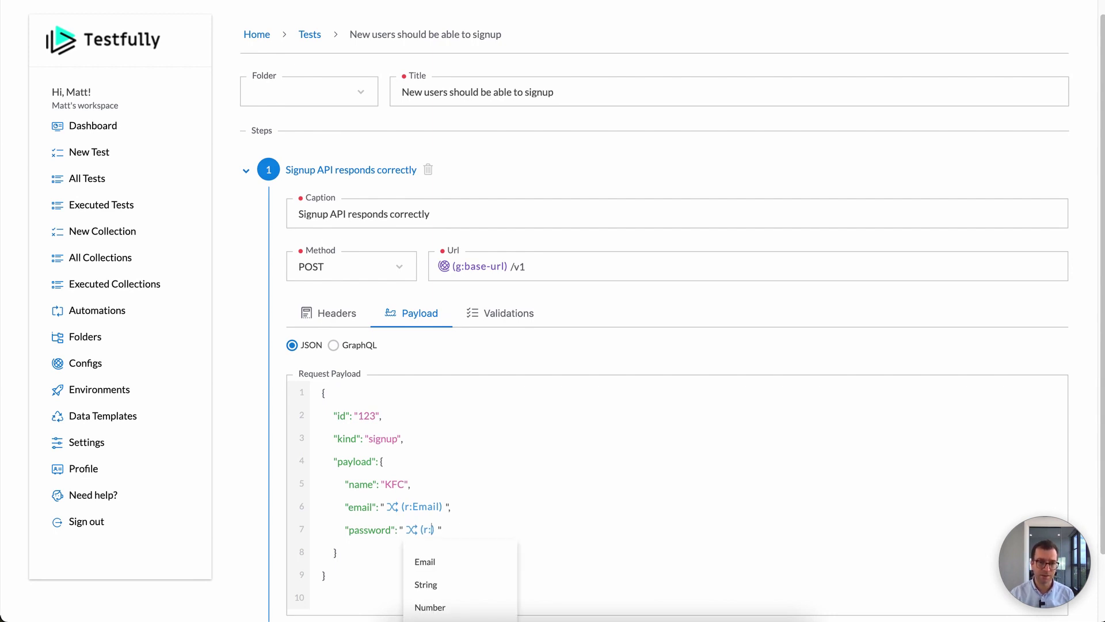
{"action": "left_click", "coordinate": [457, 590]}
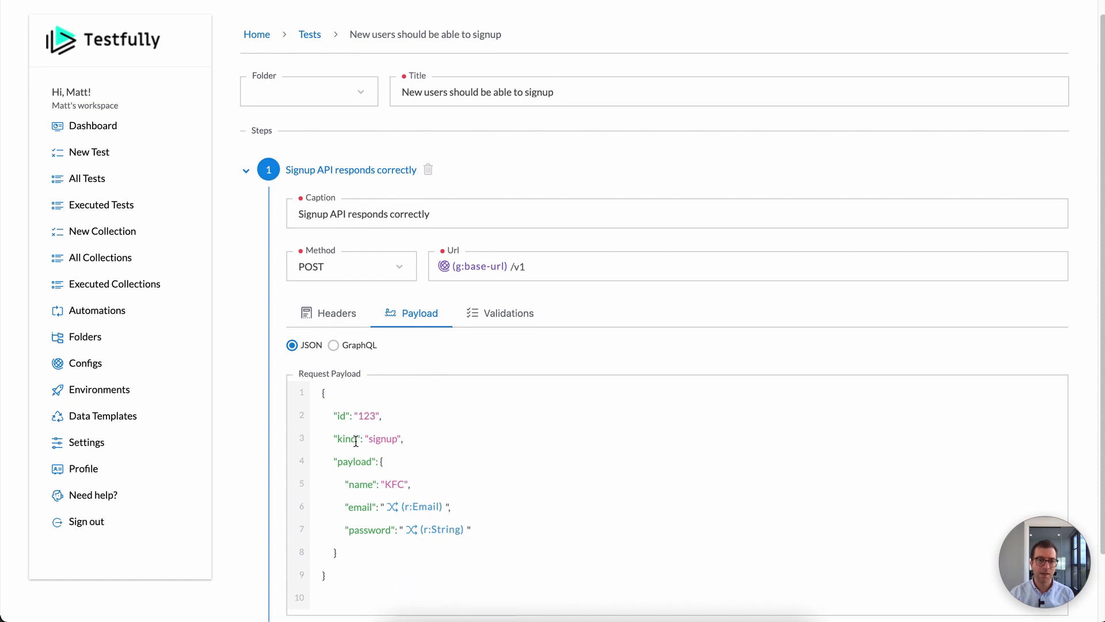
Step: Change the fixed id 123 to {{r:Number}} and save the signup test
{"action": "double_click", "coordinate": [367, 415]}
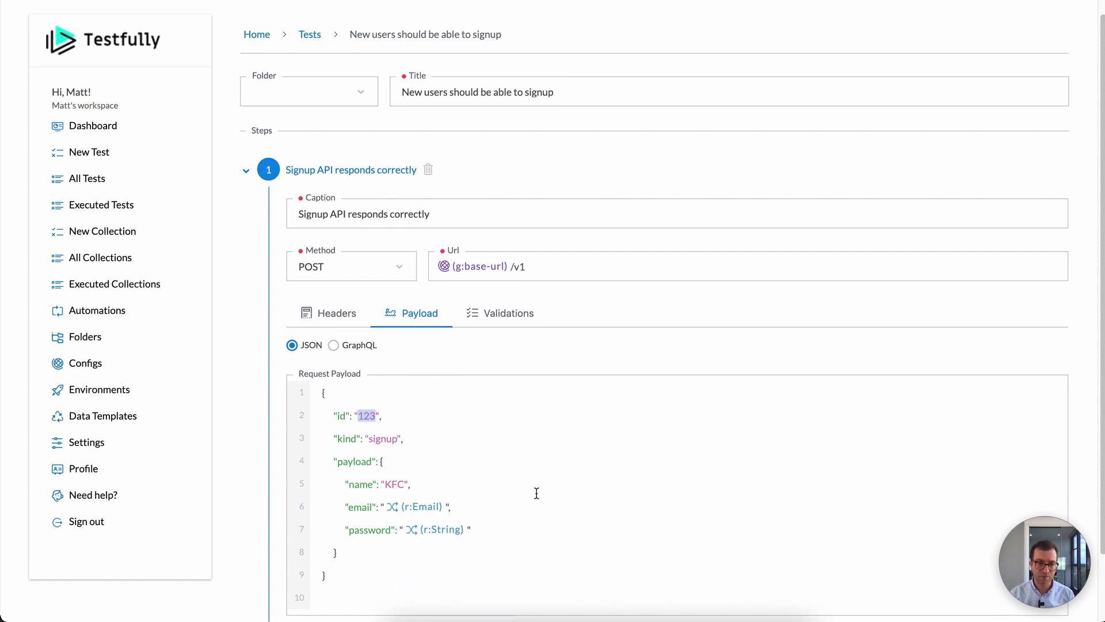
{"action": "type", "text": "{{r:"}
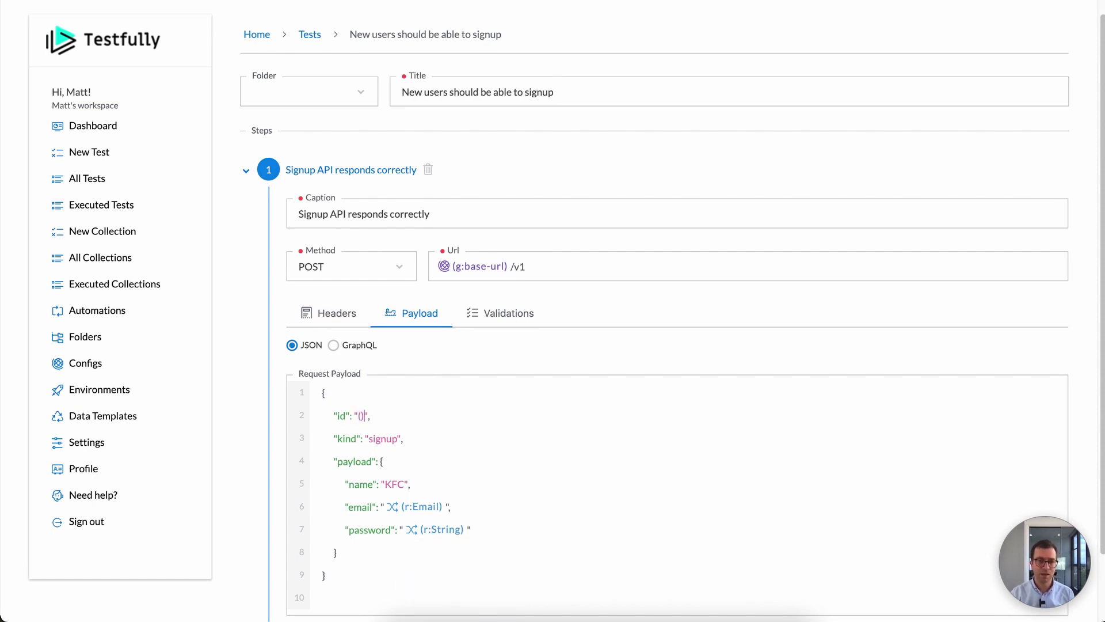
{"action": "left_click", "coordinate": [452, 501]}
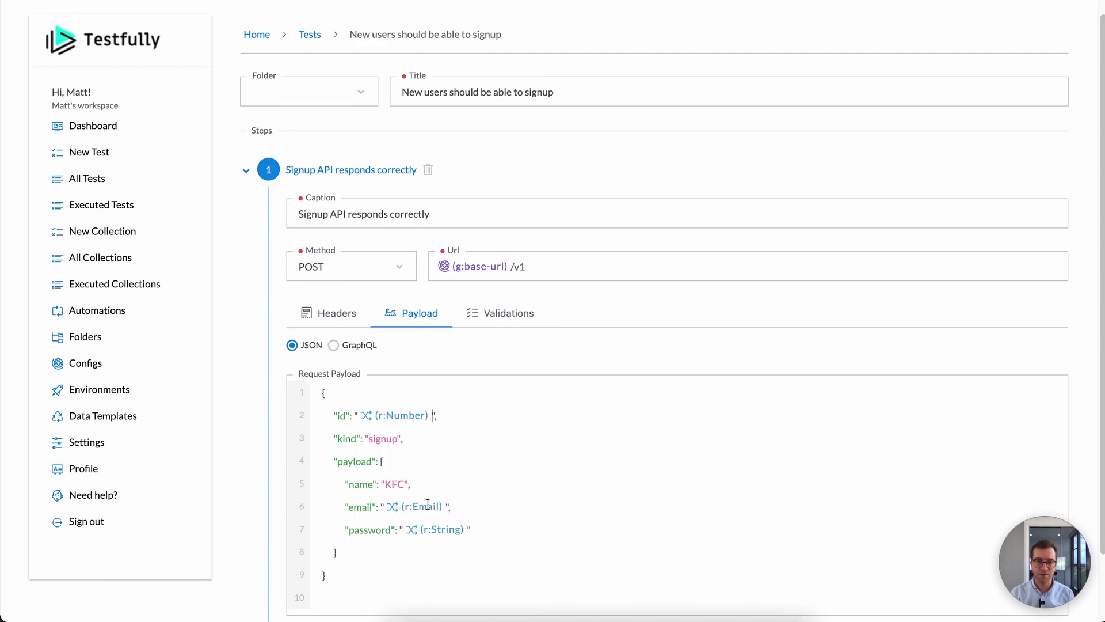
{"action": "scroll", "coordinate": [501, 564], "scroll_direction": "down", "scroll_amount": 2}
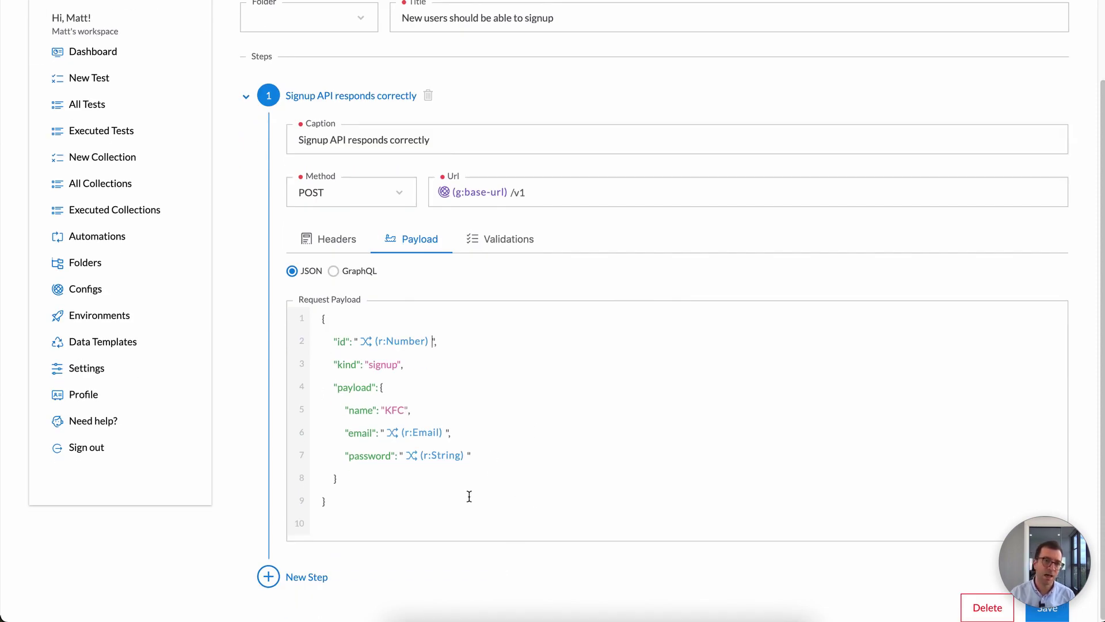
{"action": "scroll", "coordinate": [413, 505], "scroll_direction": "up", "scroll_amount": 1}
{"action": "scroll", "coordinate": [413, 505], "scroll_direction": "down", "scroll_amount": 1}
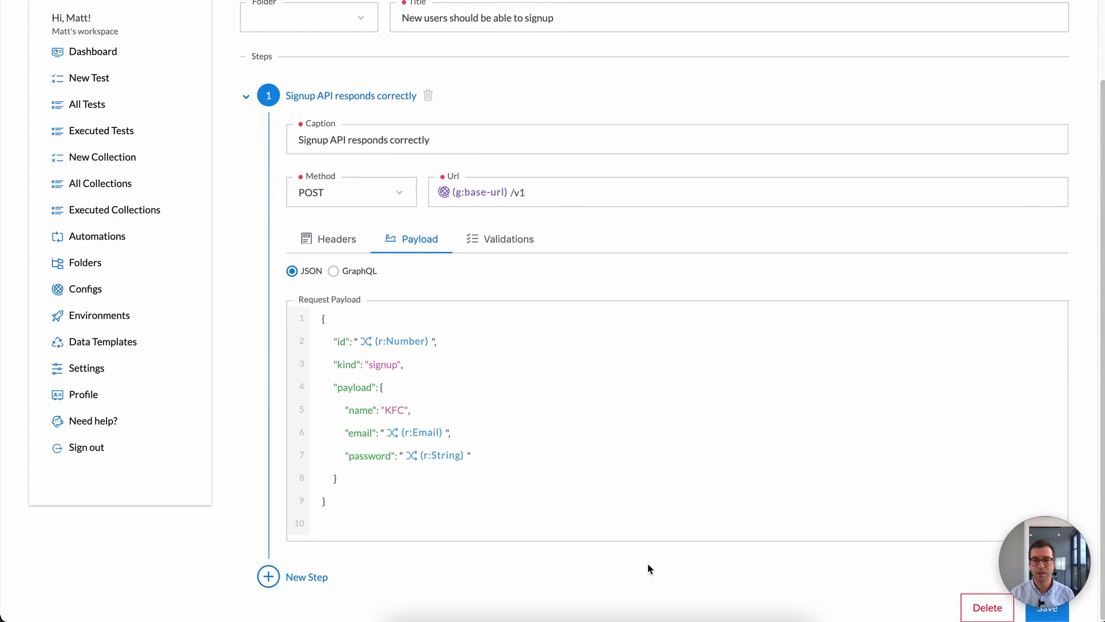
{"action": "left_click", "coordinate": [1053, 615]}
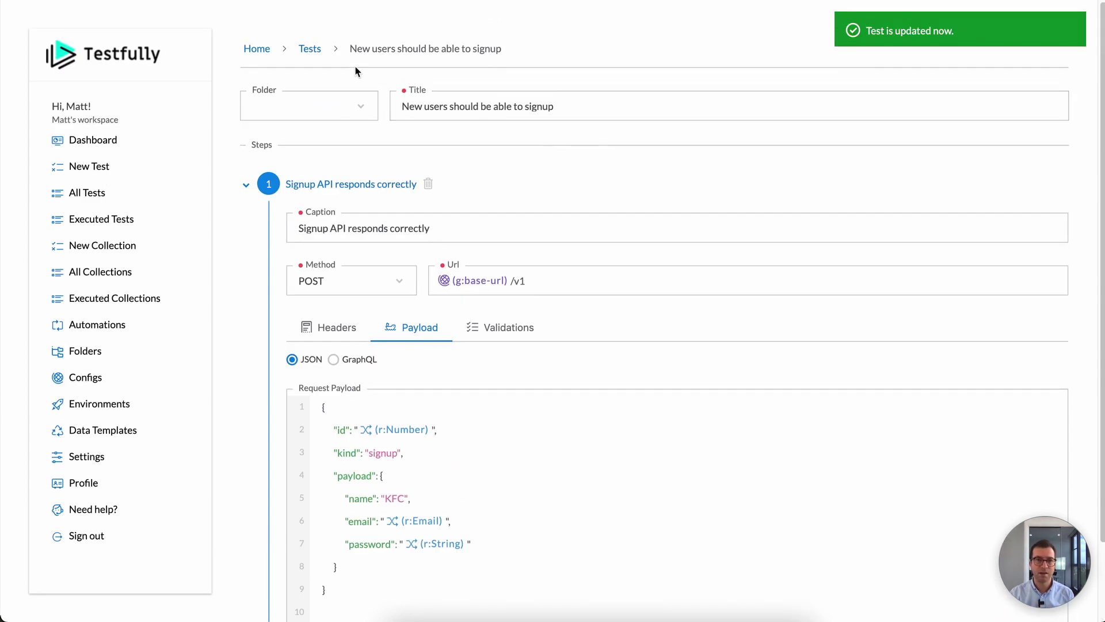
Step: Run the signup test against the laptop environment
{"action": "left_click", "coordinate": [314, 49]}
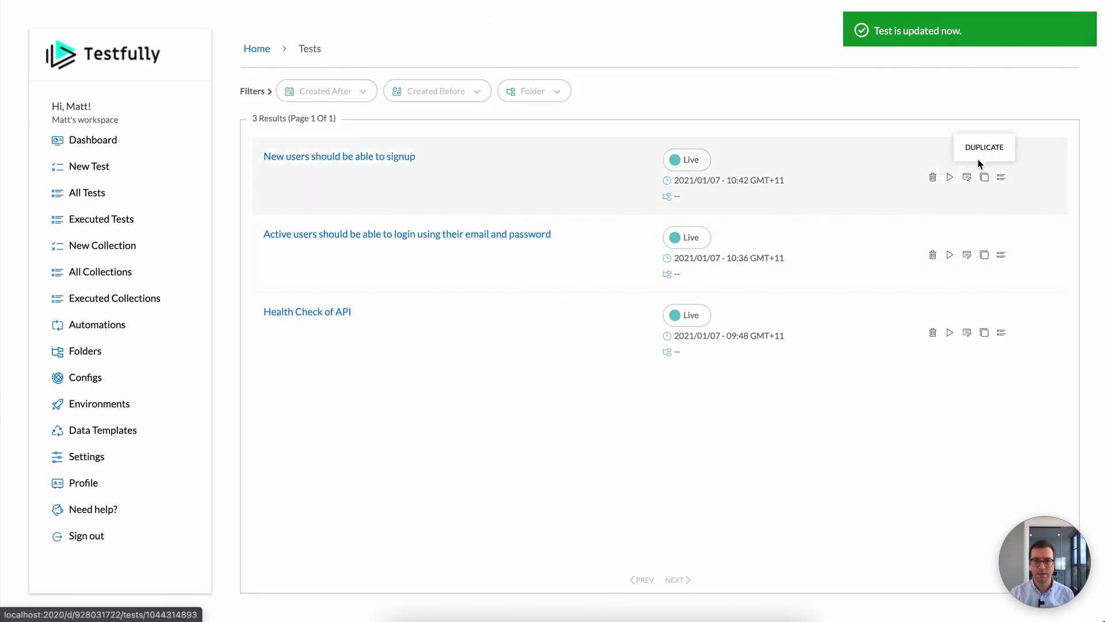
{"action": "left_click", "coordinate": [950, 177]}
{"action": "left_click", "coordinate": [940, 248]}
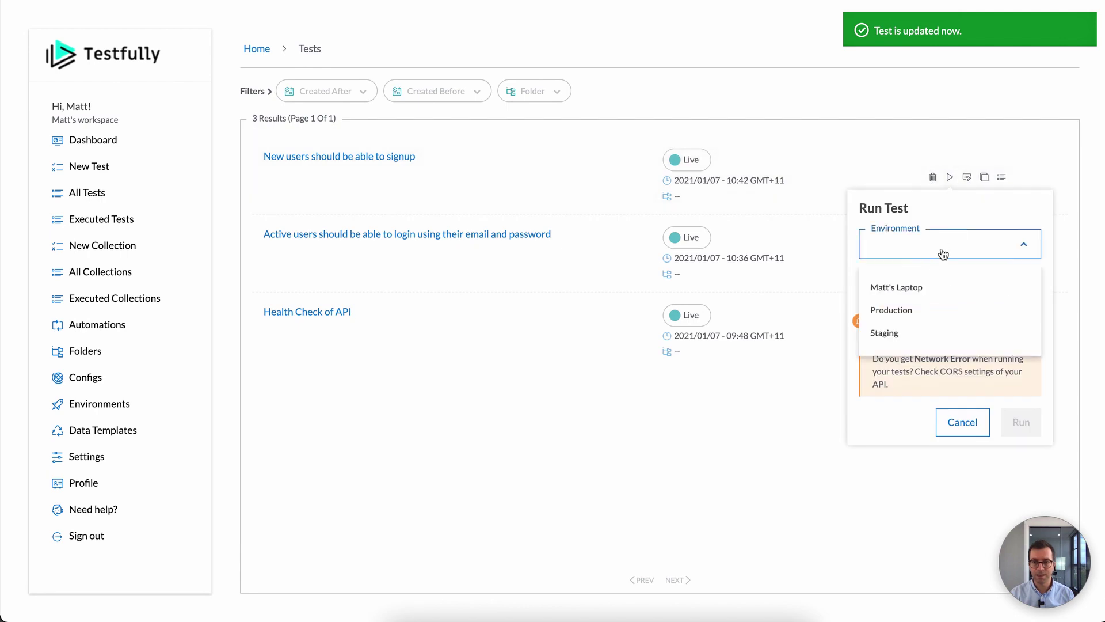
{"action": "left_click", "coordinate": [909, 297]}
{"action": "left_click", "coordinate": [1019, 421]}
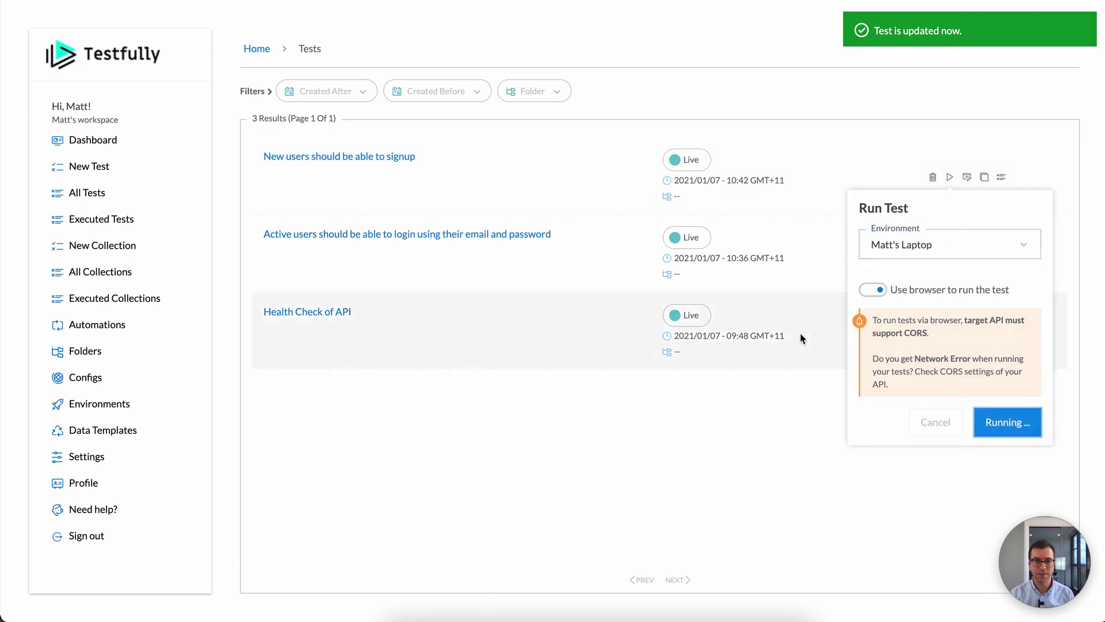
Step: Inspect the request body's generated random password and random id 46587
{"action": "scroll", "coordinate": [748, 325], "scroll_direction": "down", "scroll_amount": 5}
{"action": "scroll", "coordinate": [518, 327], "scroll_direction": "up", "scroll_amount": 1}
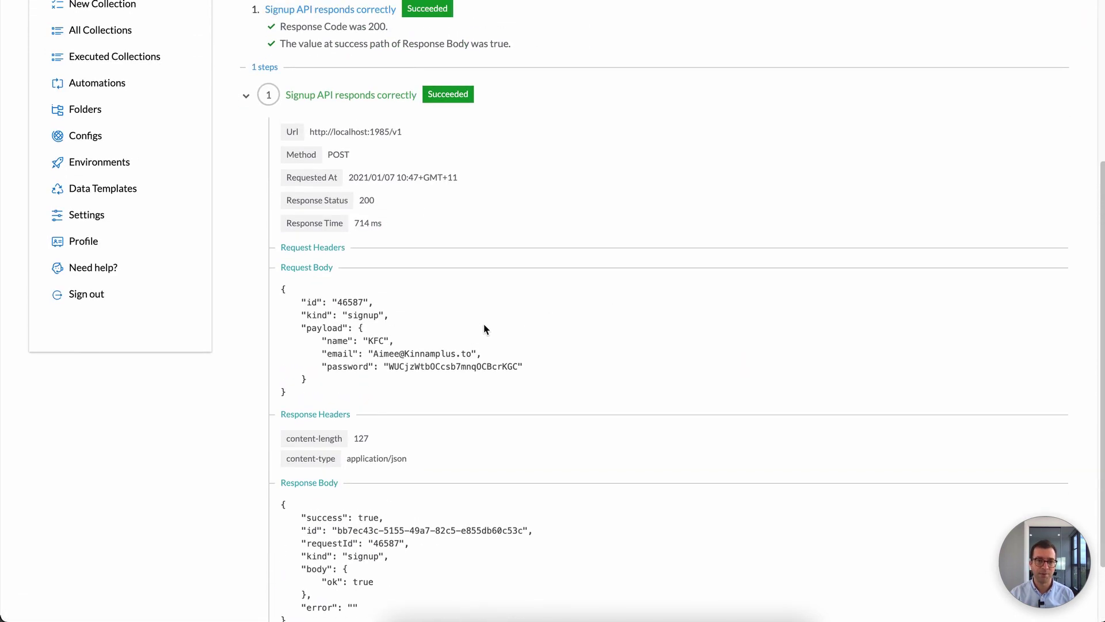
{"action": "left_click_drag", "start_coordinate": [375, 352], "coordinate": [456, 348]}
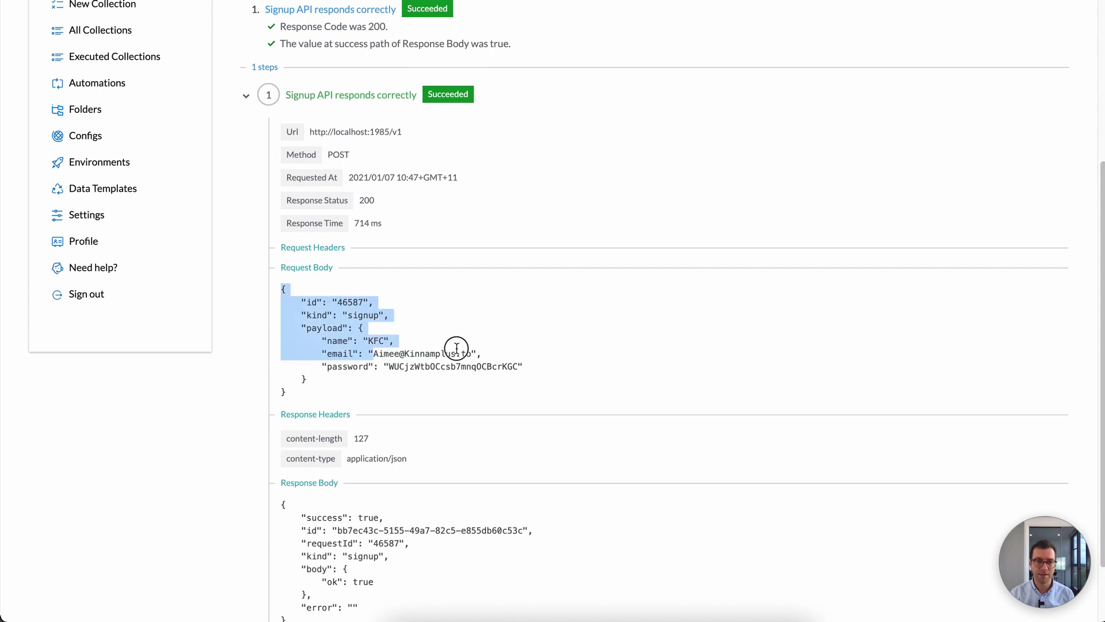
{"action": "left_click", "coordinate": [445, 366]}
{"action": "double_click", "coordinate": [446, 366]}
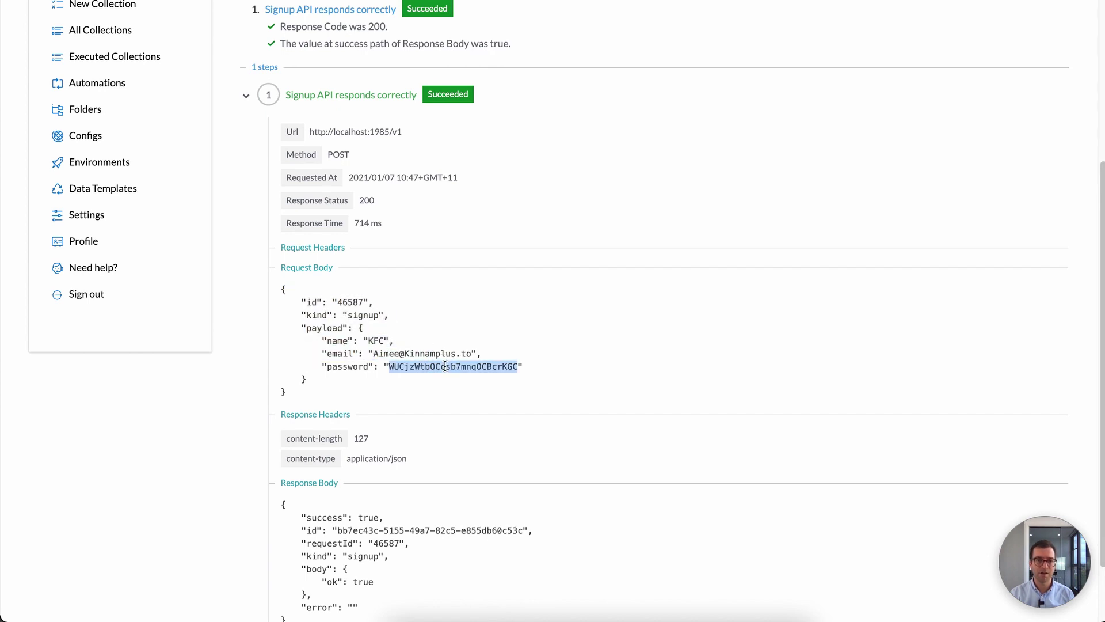
{"action": "left_click", "coordinate": [355, 313]}
{"action": "double_click", "coordinate": [354, 295]}
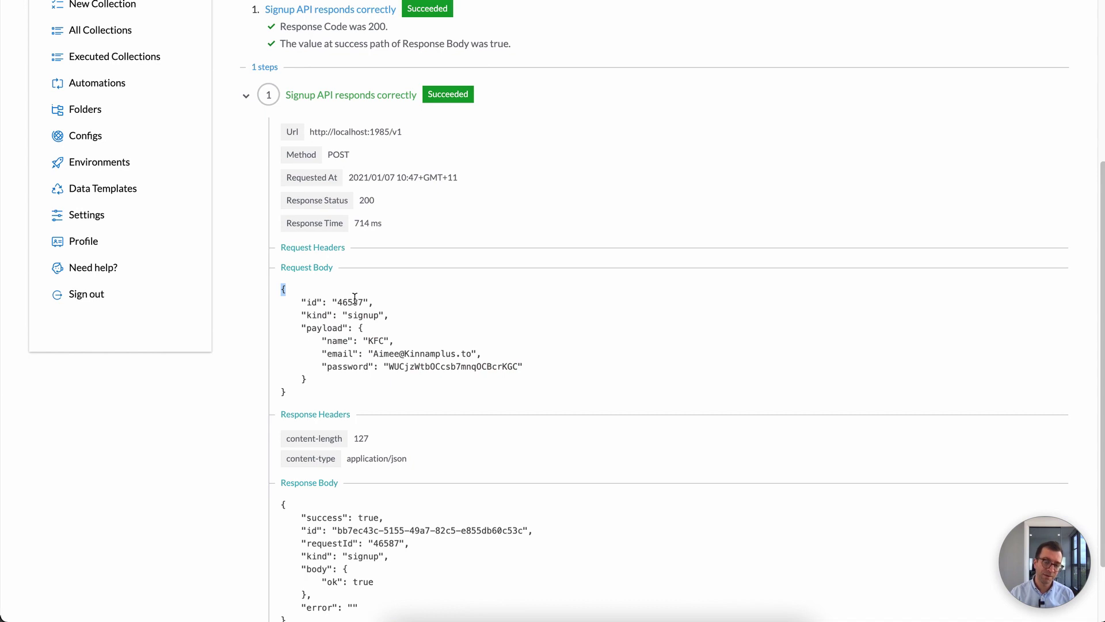
{"action": "double_click", "coordinate": [354, 300]}
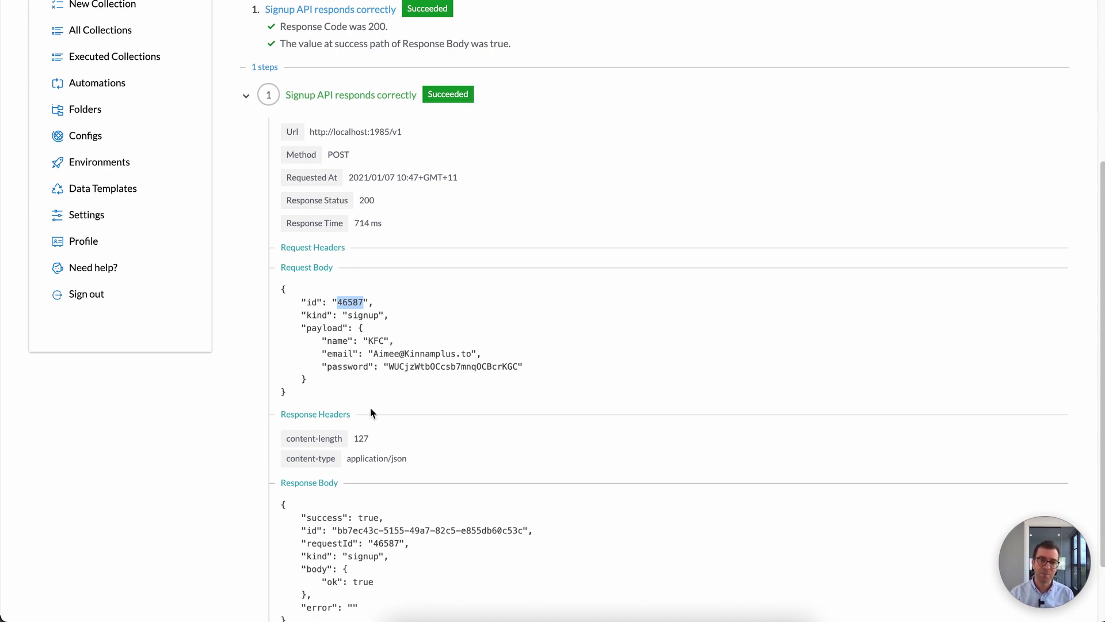
Step: Scroll through the passed run's 200 response, then return to the signup test's editor
{"action": "scroll", "coordinate": [429, 331], "scroll_direction": "down", "scroll_amount": 1}
{"action": "scroll", "coordinate": [430, 330], "scroll_direction": "up", "scroll_amount": 1}
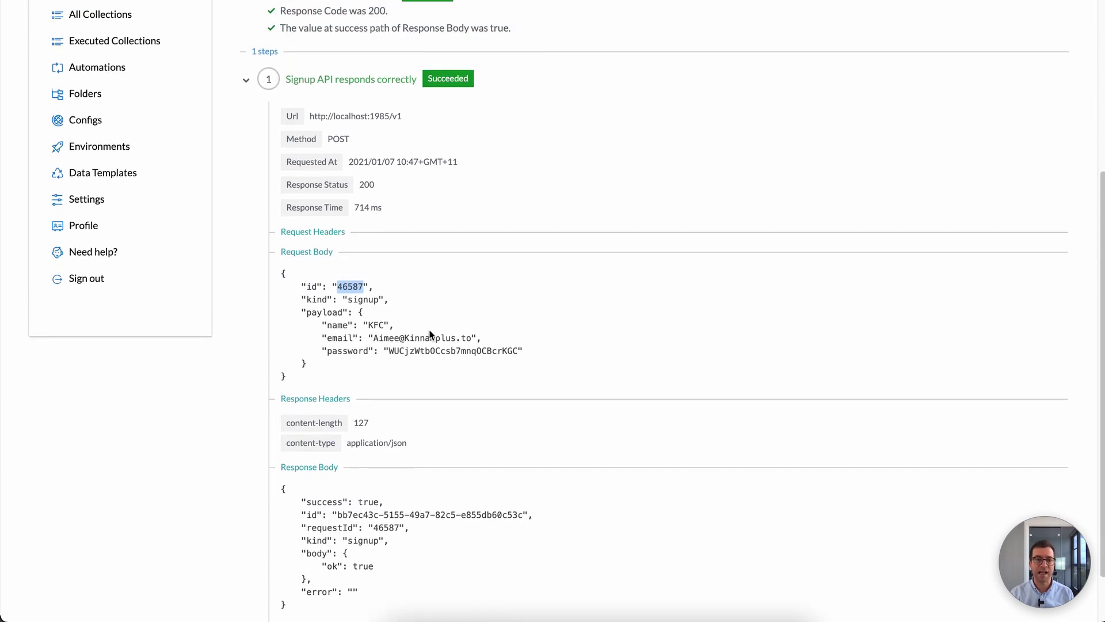
{"action": "scroll", "coordinate": [429, 330], "scroll_direction": "down", "scroll_amount": 1}
{"action": "scroll", "coordinate": [430, 330], "scroll_direction": "up", "scroll_amount": 2}
{"action": "scroll", "coordinate": [429, 334], "scroll_direction": "up", "scroll_amount": 1}
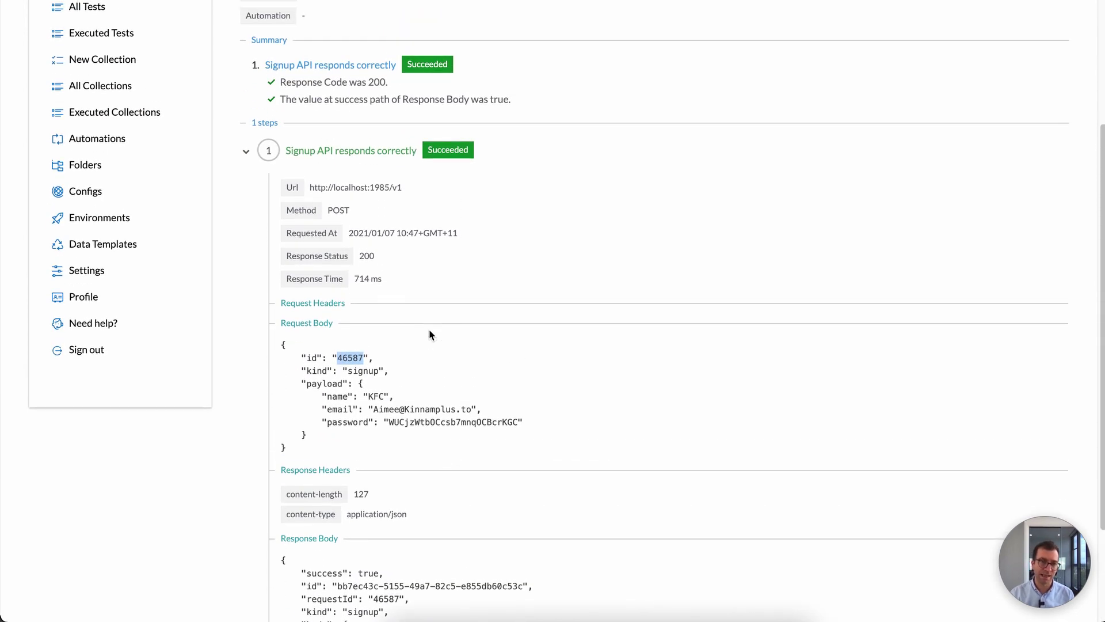
{"action": "scroll", "coordinate": [429, 331], "scroll_direction": "down", "scroll_amount": 3}
{"action": "scroll", "coordinate": [431, 330], "scroll_direction": "up", "scroll_amount": 6}
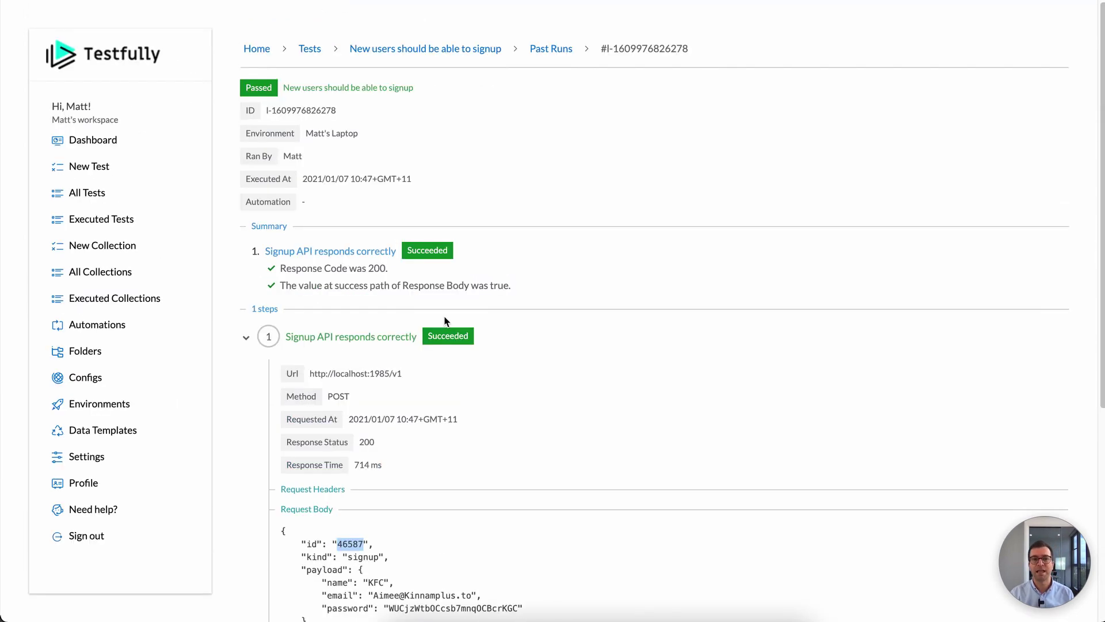
{"action": "scroll", "coordinate": [540, 279], "scroll_direction": "down", "scroll_amount": 5}
{"action": "scroll", "coordinate": [540, 279], "scroll_direction": "up", "scroll_amount": 3}
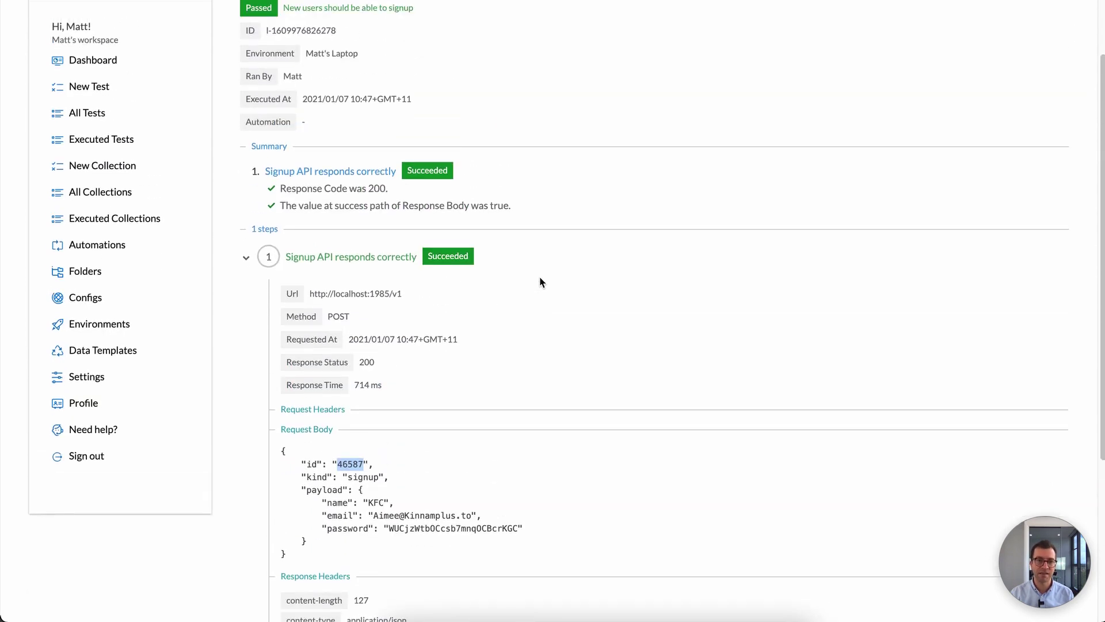
{"action": "scroll", "coordinate": [539, 277], "scroll_direction": "up", "scroll_amount": 2}
{"action": "scroll", "coordinate": [540, 277], "scroll_direction": "down", "scroll_amount": 5}
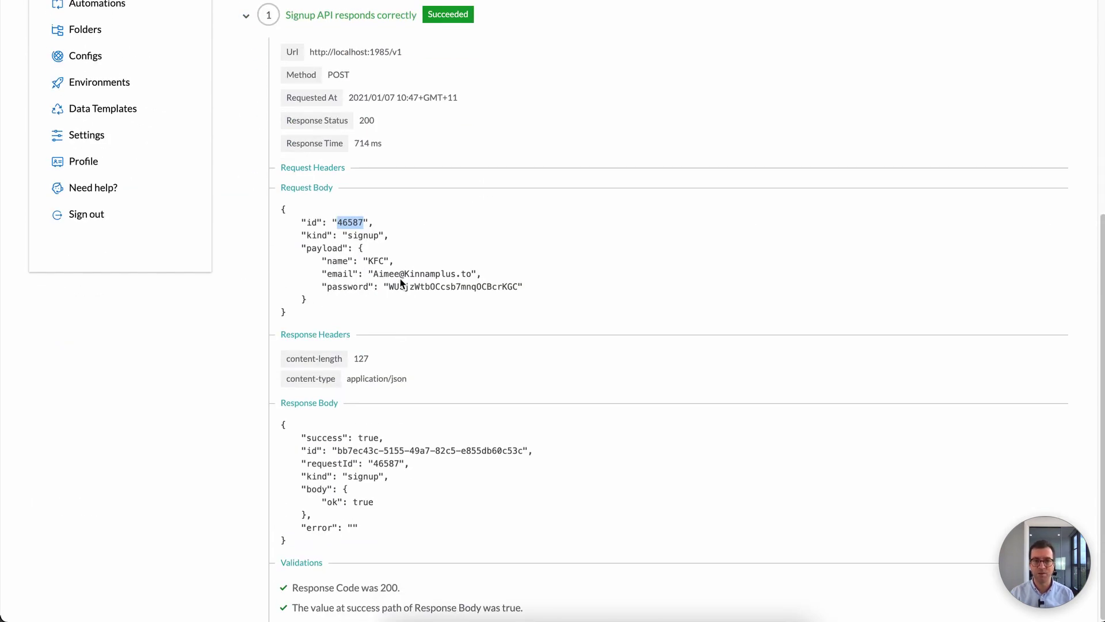
{"action": "scroll", "coordinate": [403, 279], "scroll_direction": "up", "scroll_amount": 5}
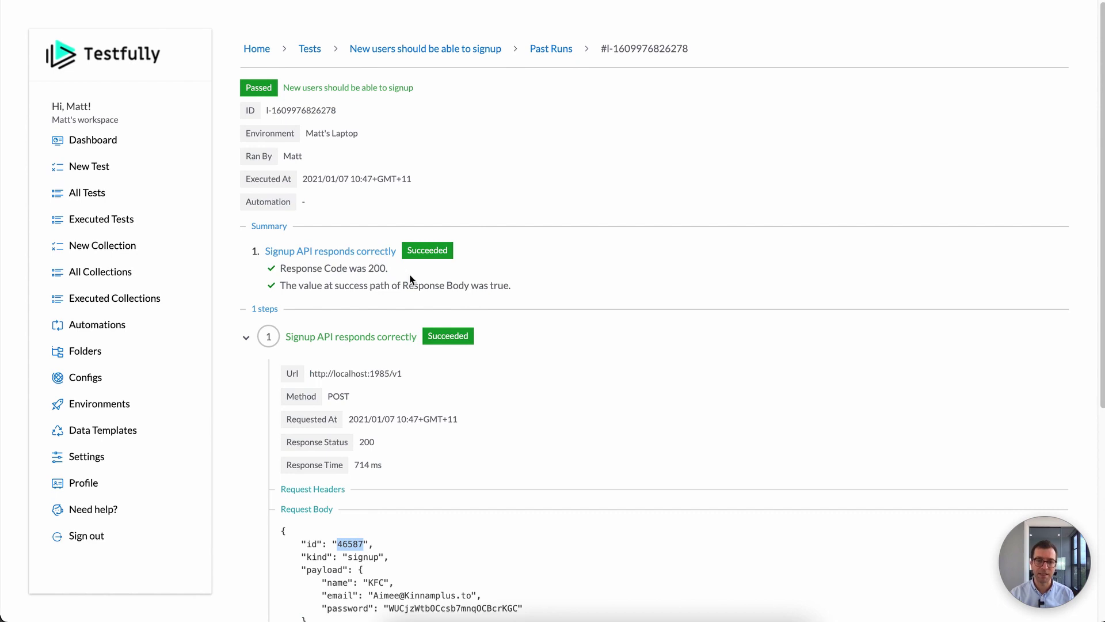
{"action": "left_click", "coordinate": [452, 52]}
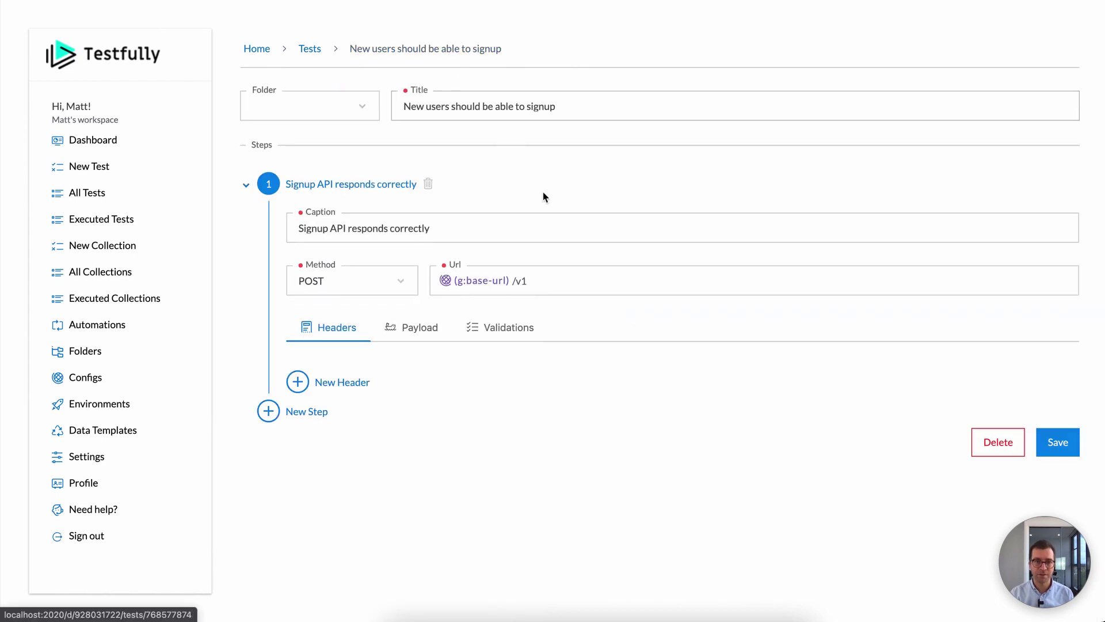
Step: Show the signup step's JSON payload with its random id, email and password tokens
{"action": "left_click", "coordinate": [431, 331]}
{"action": "scroll", "coordinate": [446, 344], "scroll_direction": "down", "scroll_amount": 2}
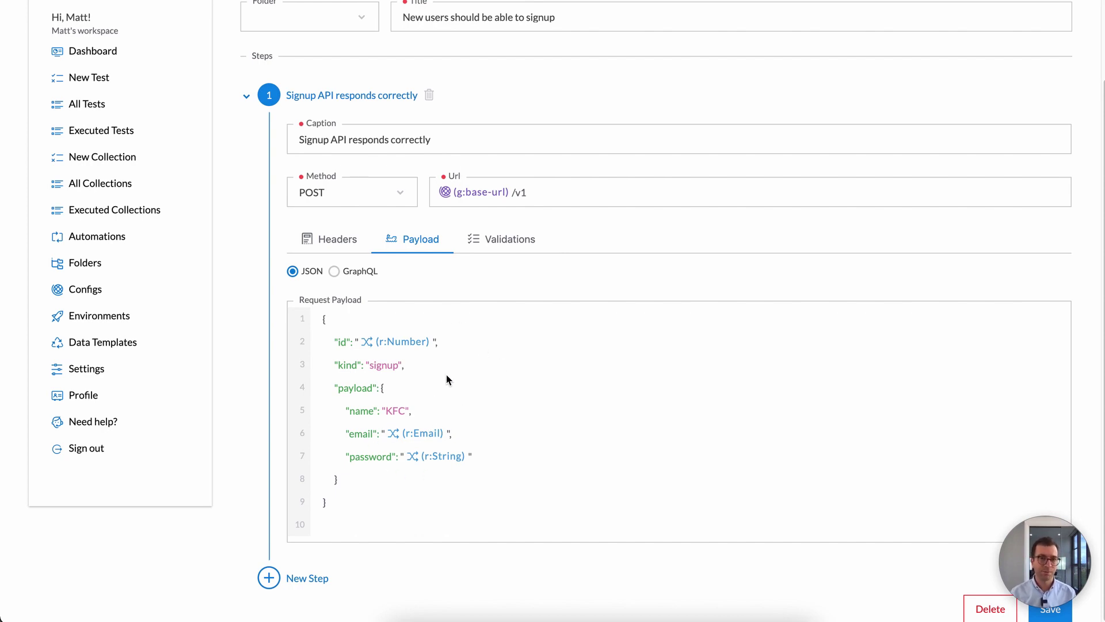
{"action": "scroll", "coordinate": [436, 367], "scroll_direction": "up", "scroll_amount": 3}
{"action": "scroll", "coordinate": [436, 369], "scroll_direction": "down", "scroll_amount": 2}
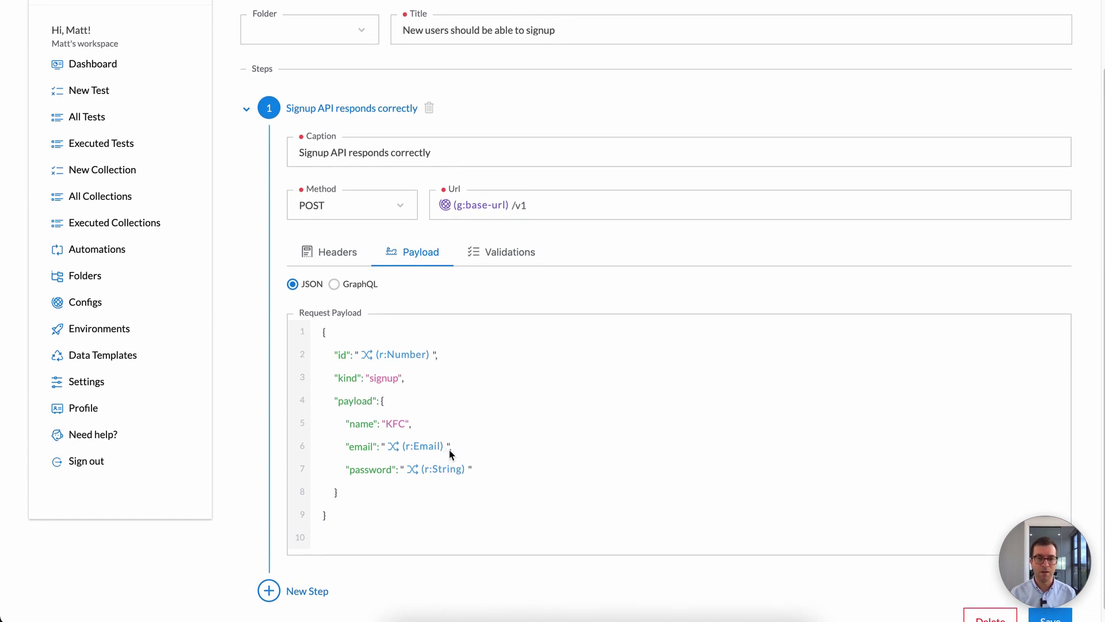
{"action": "scroll", "coordinate": [525, 372], "scroll_direction": "up", "scroll_amount": 2}
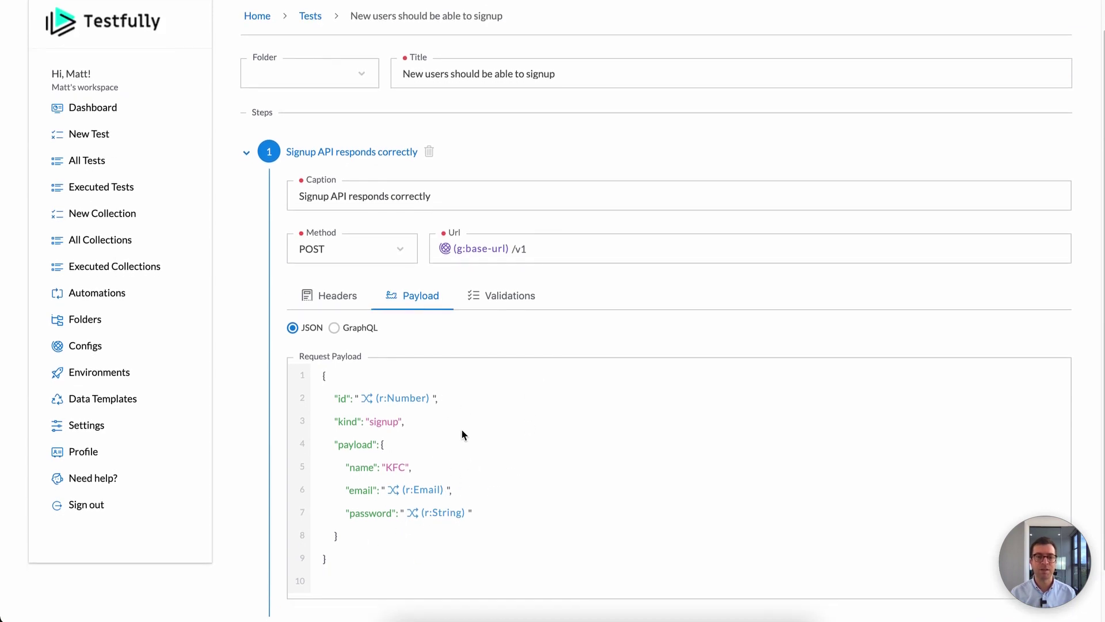
{"action": "scroll", "coordinate": [466, 440], "scroll_direction": "down", "scroll_amount": 2}
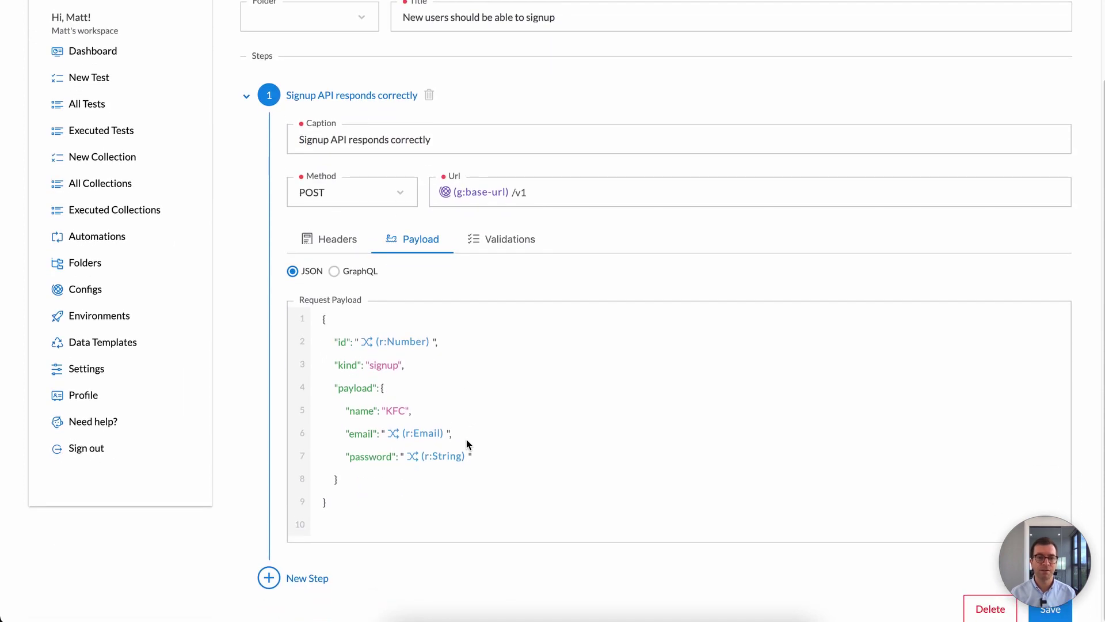
{"action": "scroll", "coordinate": [466, 439], "scroll_direction": "up", "scroll_amount": 1}
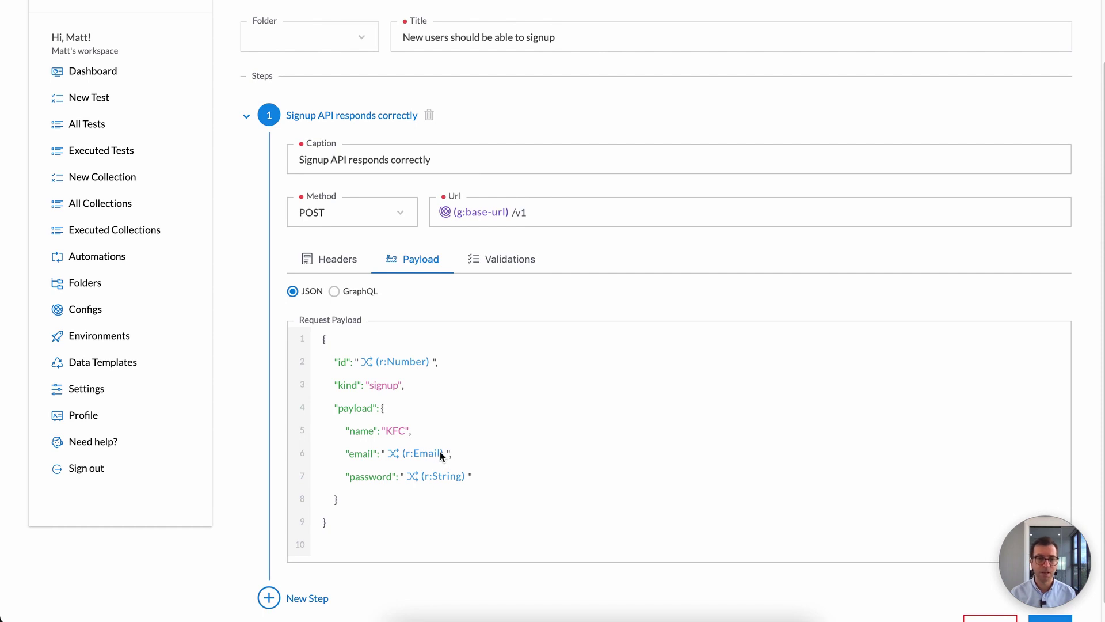
{"action": "left_click", "coordinate": [493, 457]}
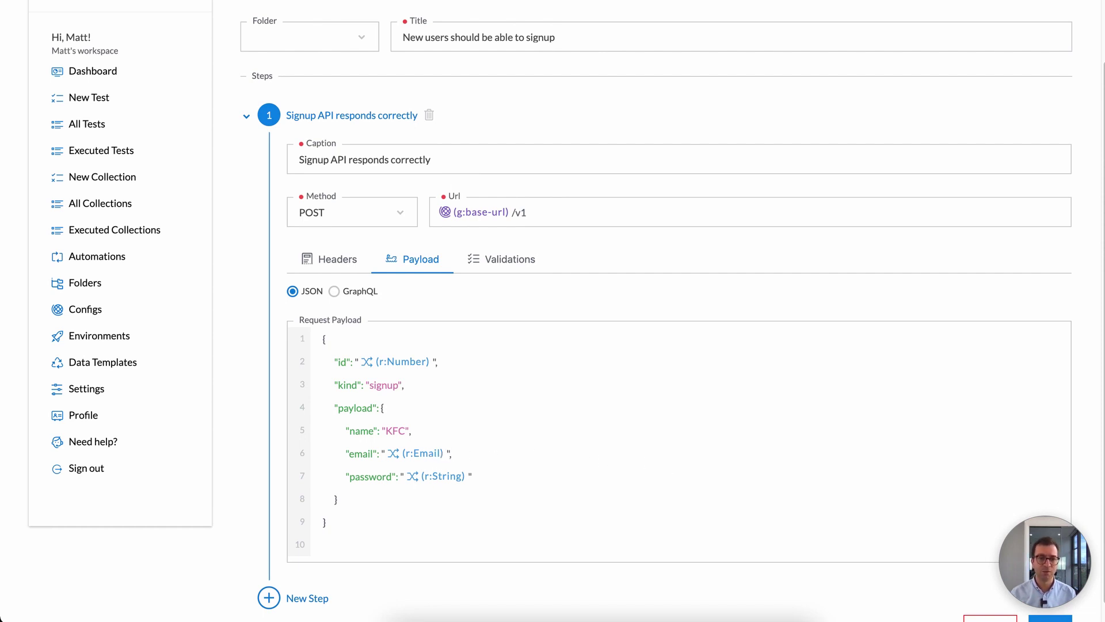
{"action": "key", "text": "BackSpace"}
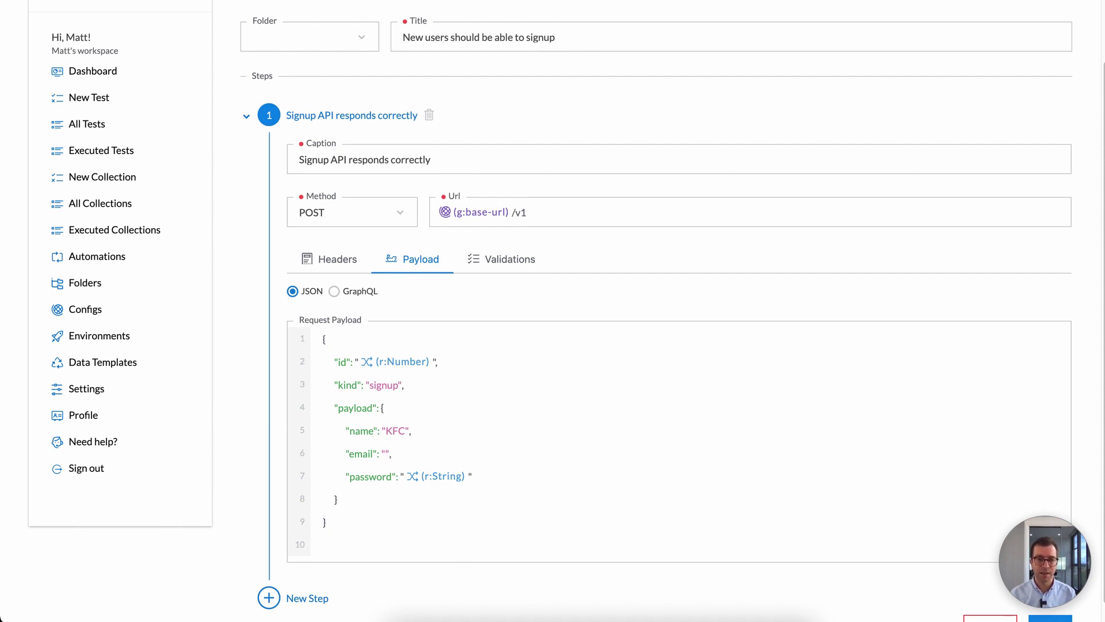
{"action": "type", "text": "(r:"}
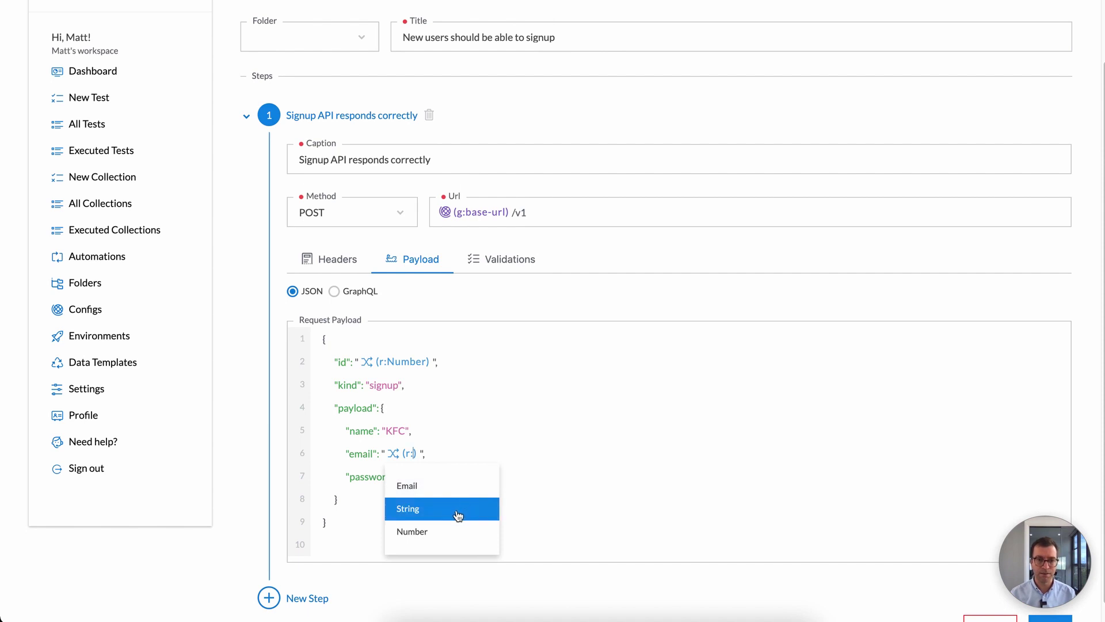
{"action": "left_click", "coordinate": [459, 529]}
{"action": "type", "text": "@"}
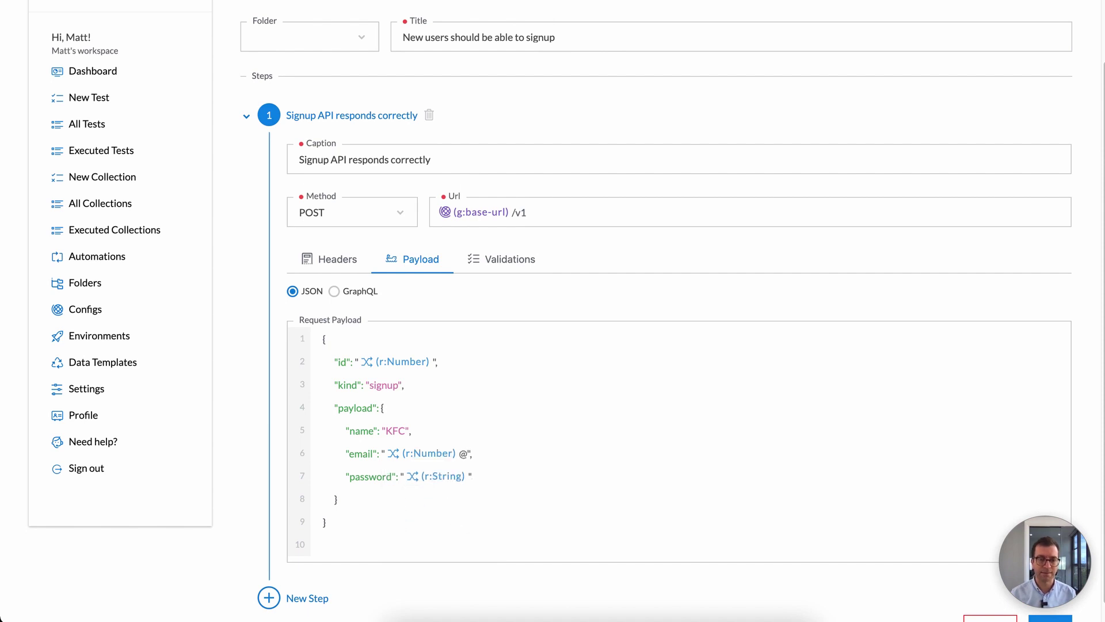
{"action": "type", "text": "demo.com"}
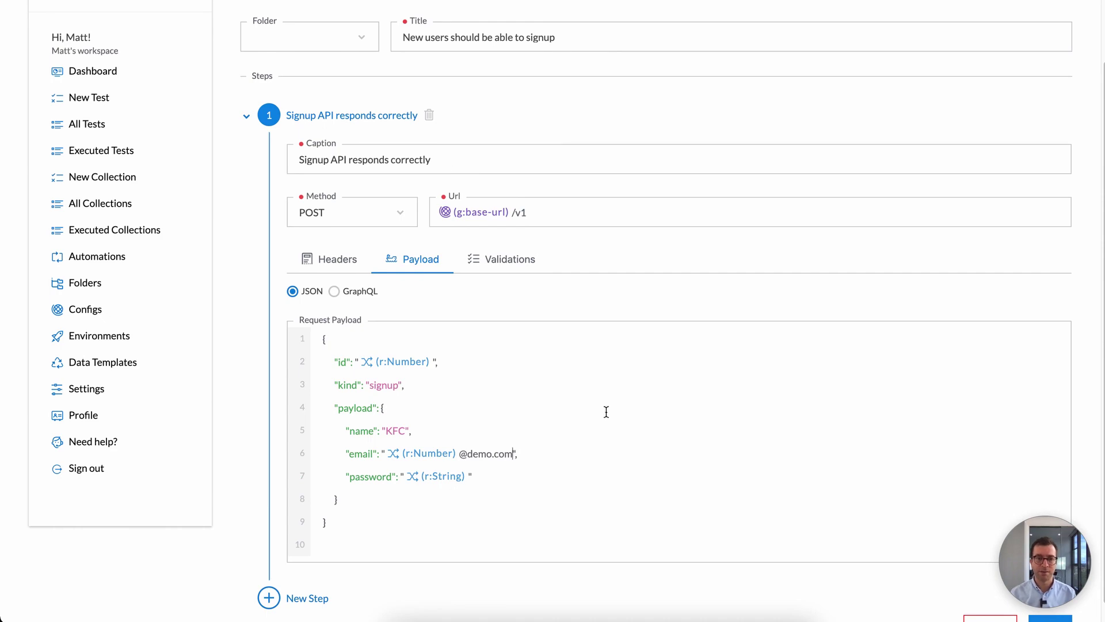
{"action": "scroll", "coordinate": [604, 412], "scroll_direction": "down", "scroll_amount": 1}
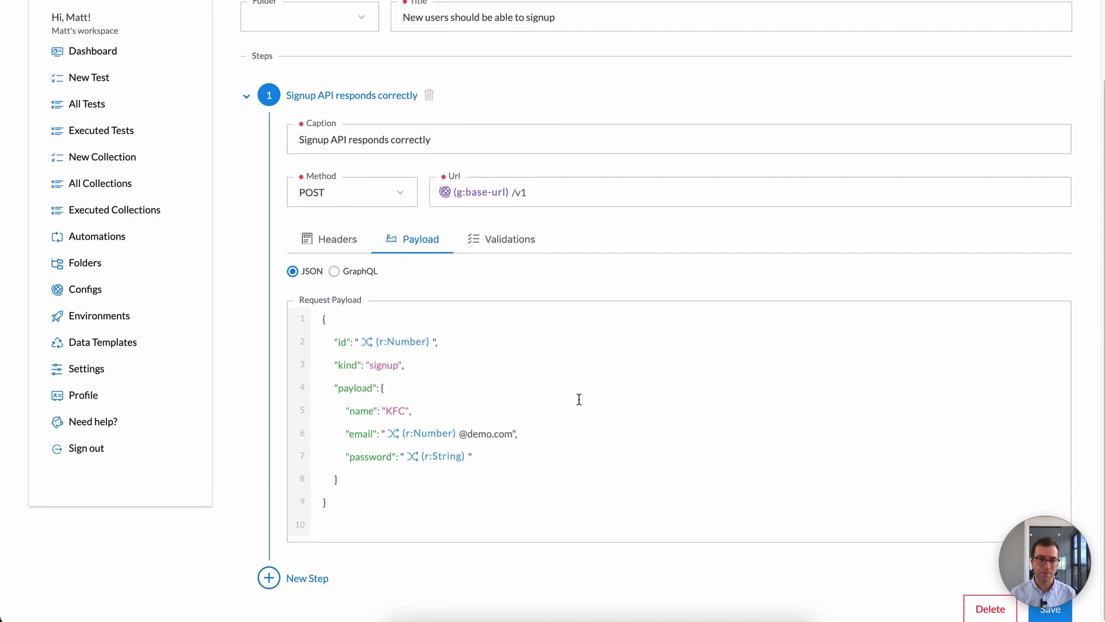
{"action": "left_click", "coordinate": [1047, 610]}
Step: Run the signup test from the tests list against the laptop environment
{"action": "left_click", "coordinate": [309, 49]}
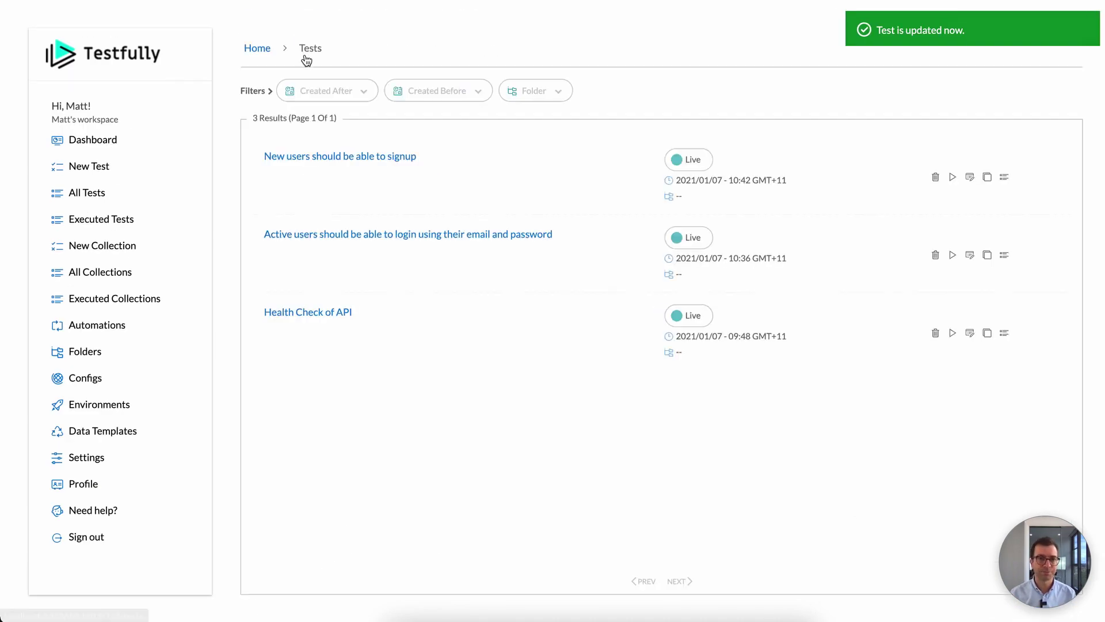
{"action": "left_click", "coordinate": [952, 177]}
{"action": "left_click", "coordinate": [944, 244]}
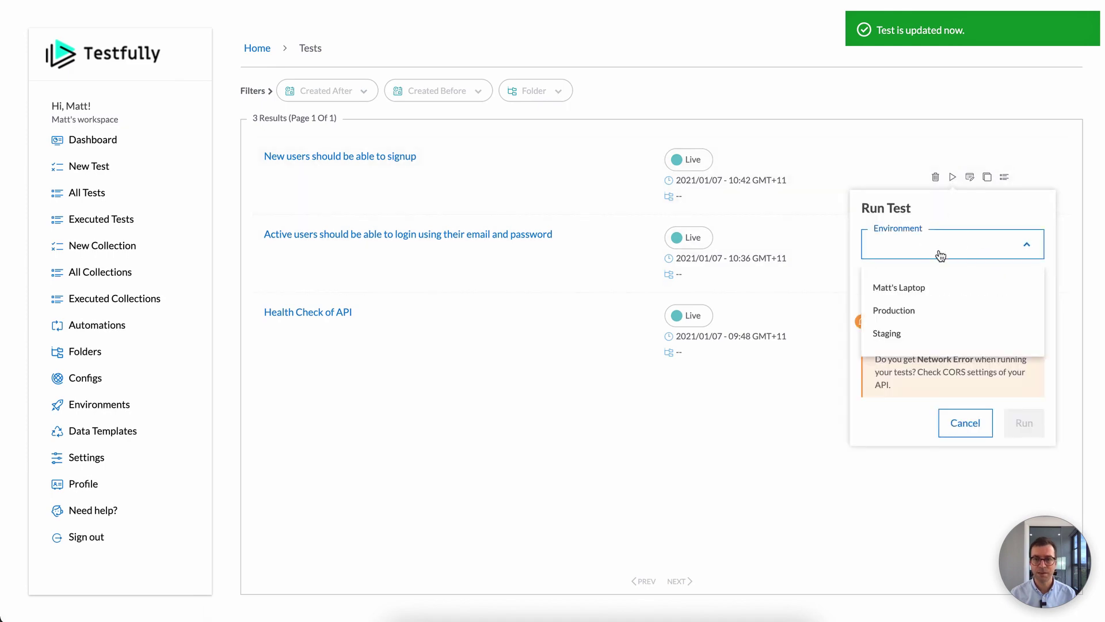
{"action": "left_click", "coordinate": [921, 287]}
{"action": "left_click", "coordinate": [1002, 420]}
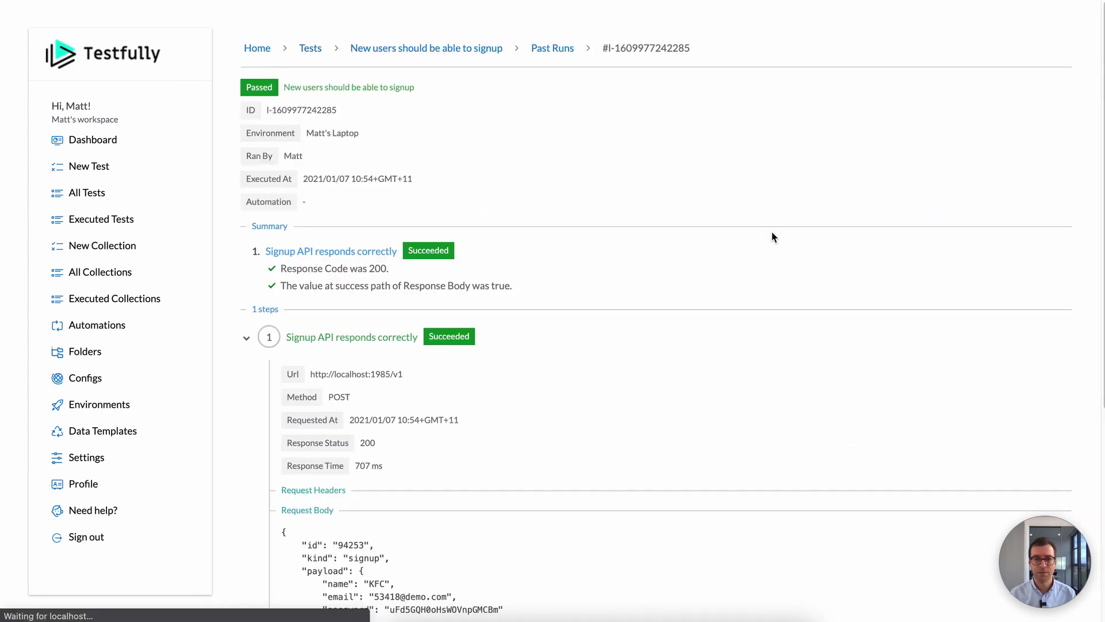
Step: Check the passed run's random-number demo.com email, then return to the signup test's editor
{"action": "scroll", "coordinate": [763, 242], "scroll_direction": "down", "scroll_amount": 6}
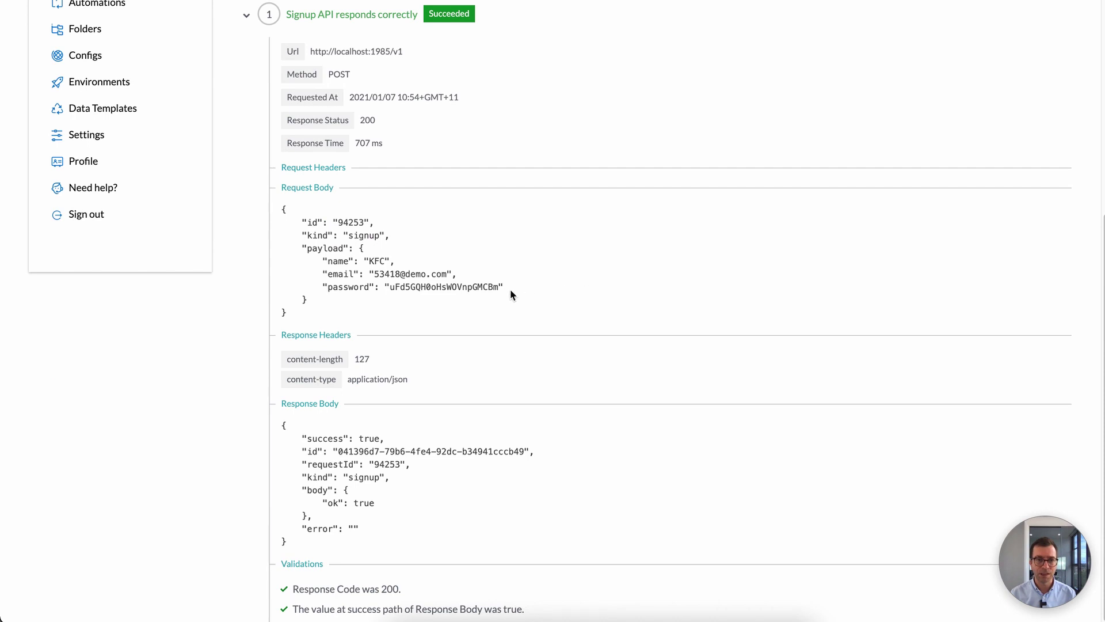
{"action": "double_click", "coordinate": [381, 274]}
{"action": "left_click", "coordinate": [430, 272]}
{"action": "left_click_drag", "start_coordinate": [442, 273], "coordinate": [401, 274]}
{"action": "left_click", "coordinate": [416, 274]}
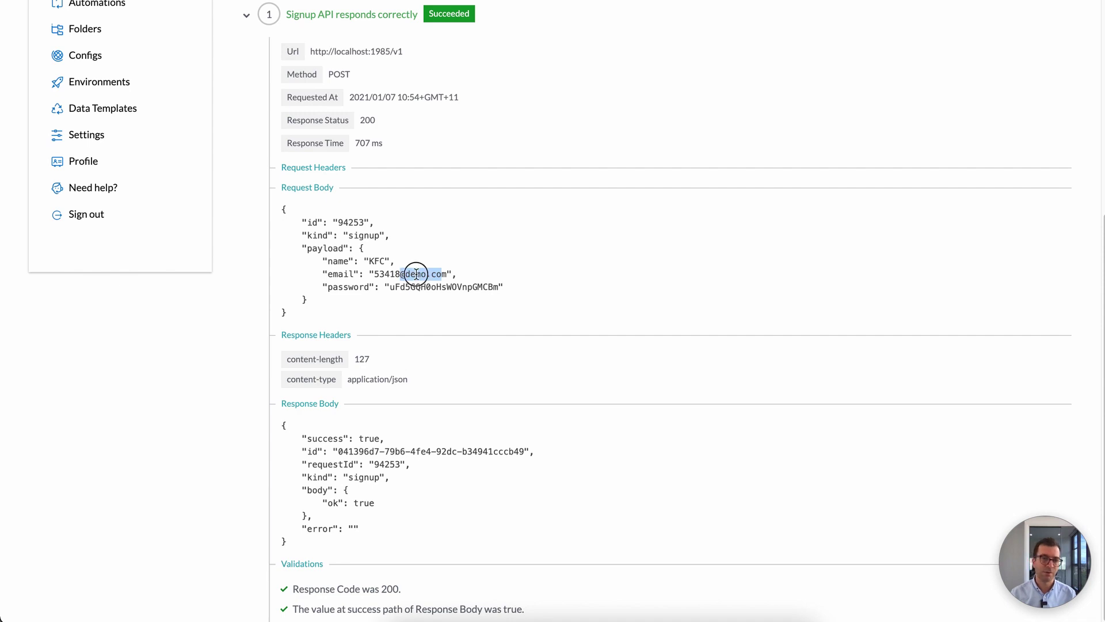
{"action": "scroll", "coordinate": [449, 270], "scroll_direction": "up", "scroll_amount": 3}
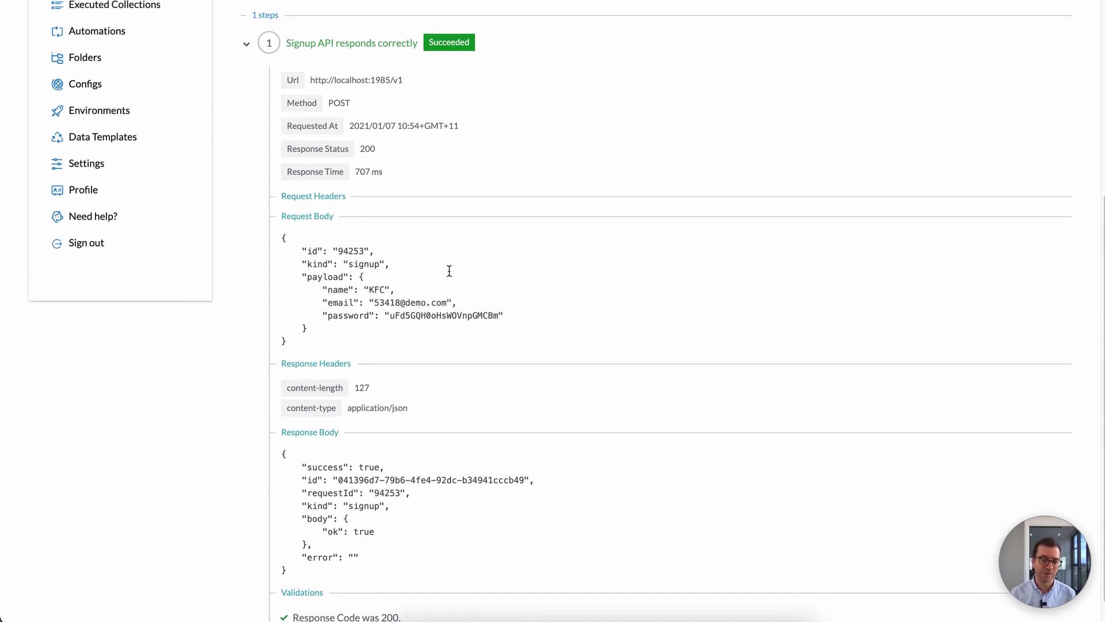
{"action": "scroll", "coordinate": [443, 276], "scroll_direction": "up", "scroll_amount": 3}
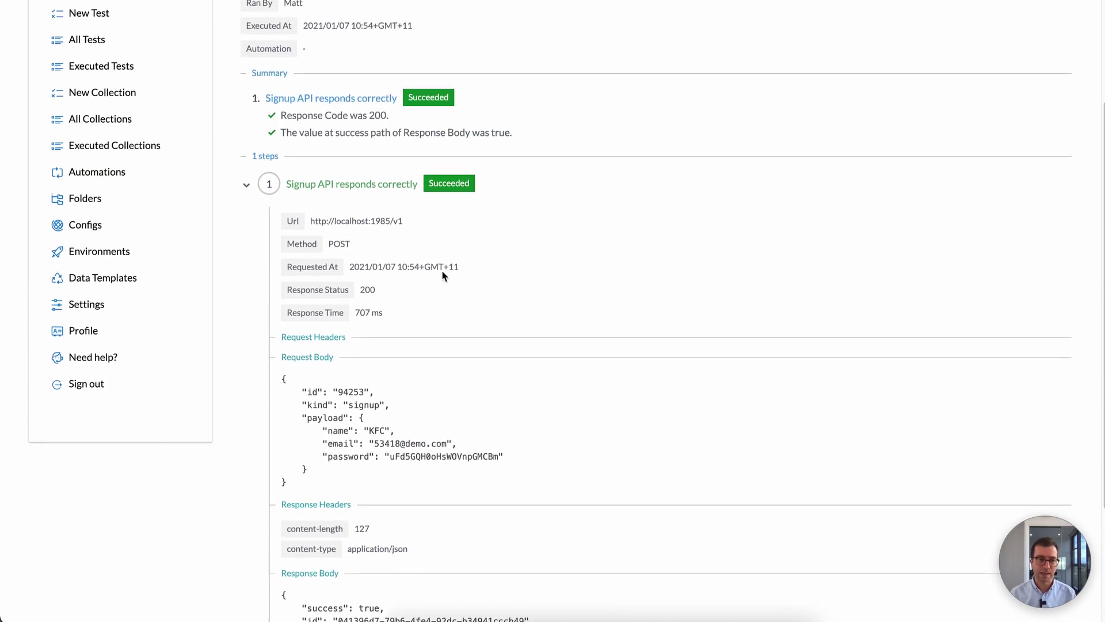
{"action": "left_click", "coordinate": [409, 47]}
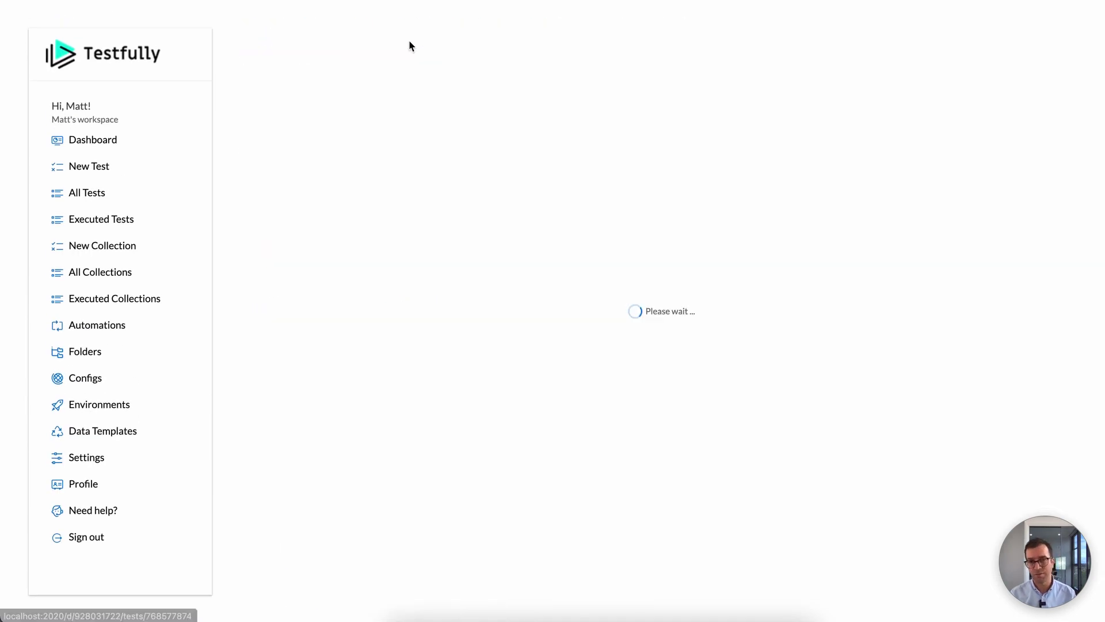
{"action": "left_click", "coordinate": [411, 328]}
{"action": "scroll", "coordinate": [448, 339], "scroll_direction": "down", "scroll_amount": 2}
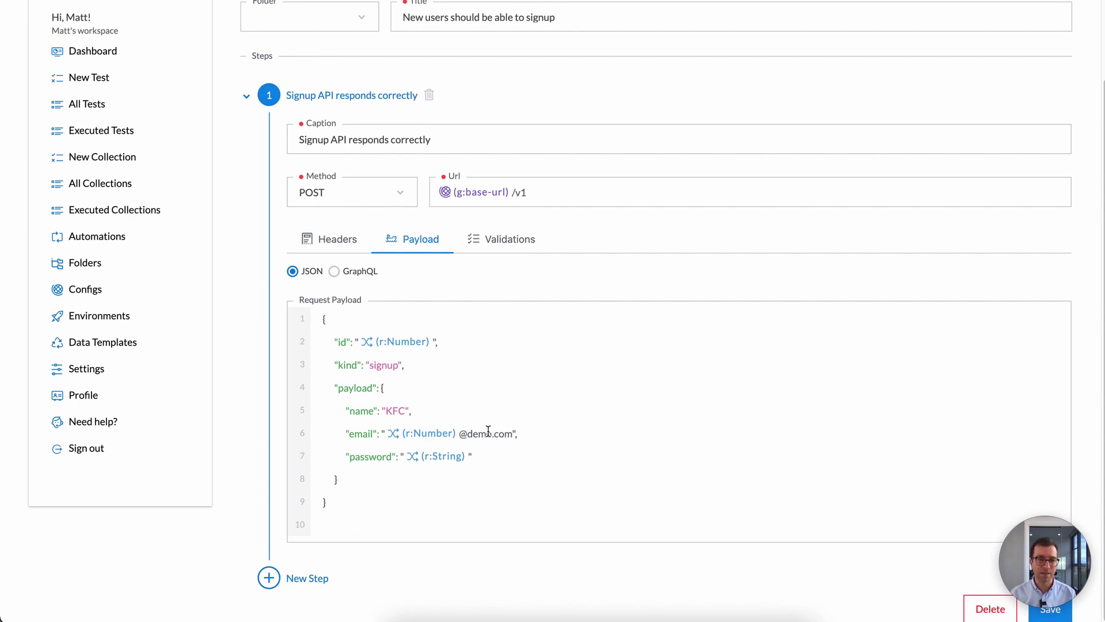
Step: Start a new data template named test-account-email
{"action": "left_click", "coordinate": [99, 342]}
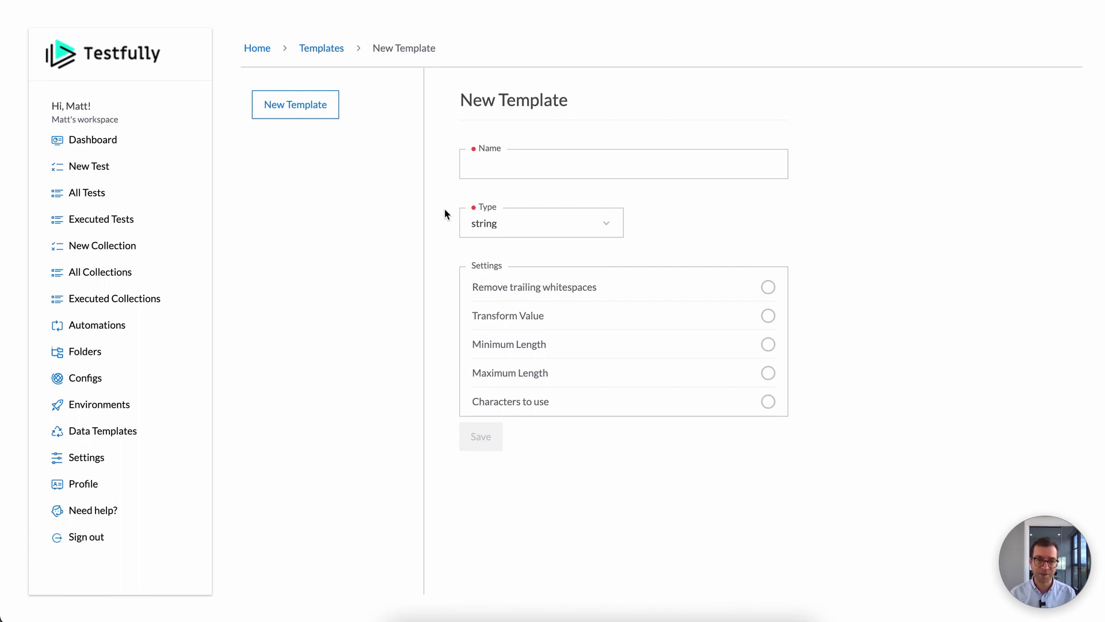
{"action": "left_click", "coordinate": [536, 167]}
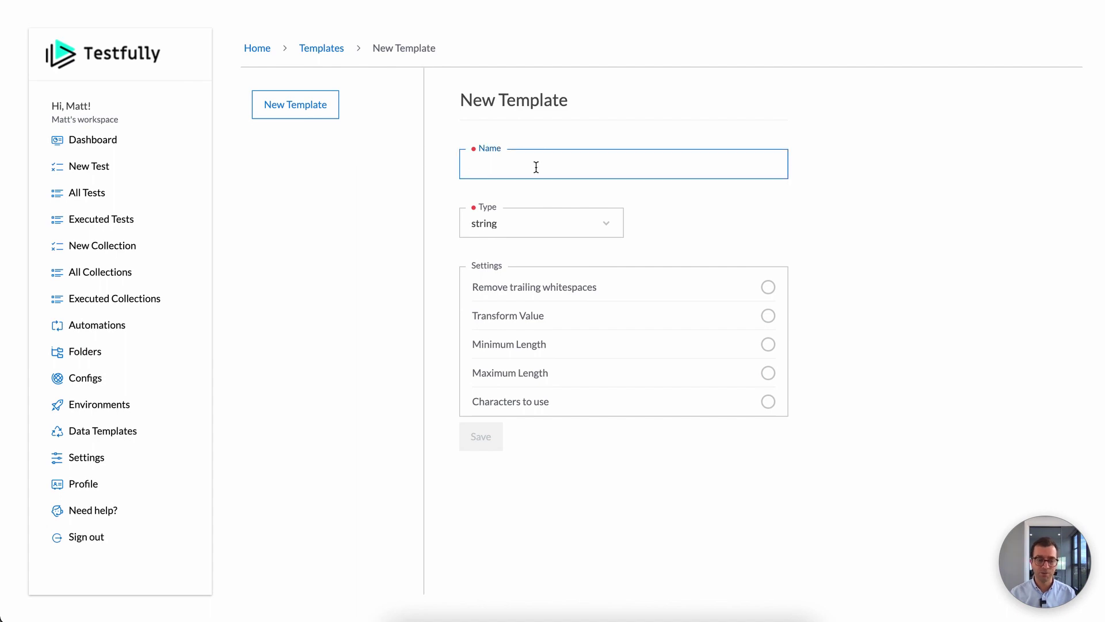
{"action": "type", "text": "demo"}
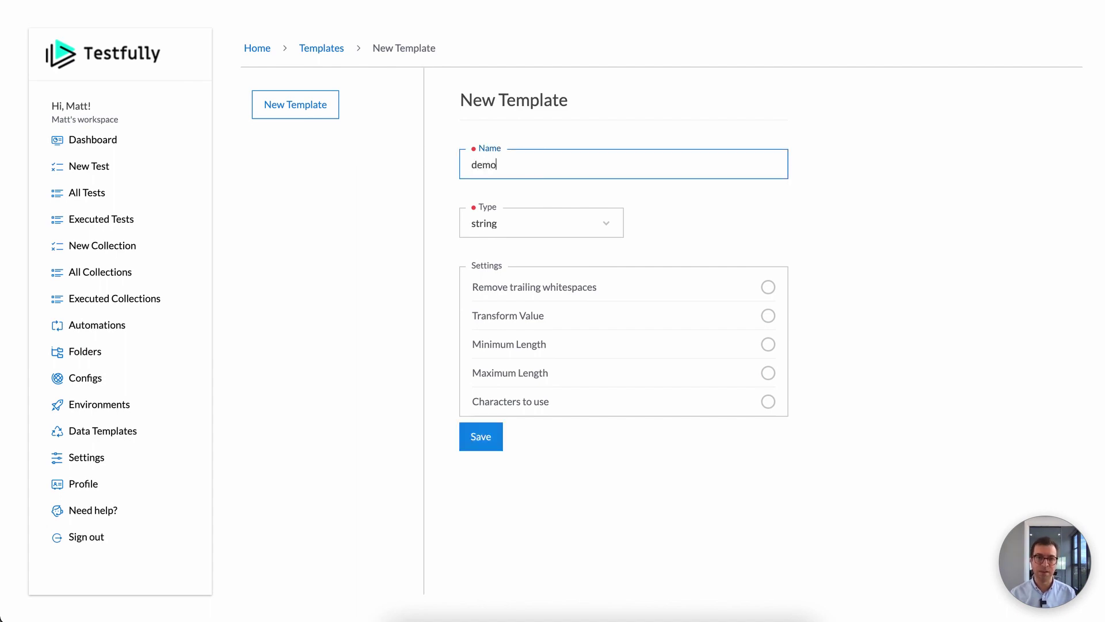
{"action": "key", "text": "BackSpace"}
{"action": "key", "text": "BackSpace"}
{"action": "type", "text": "test-account"}
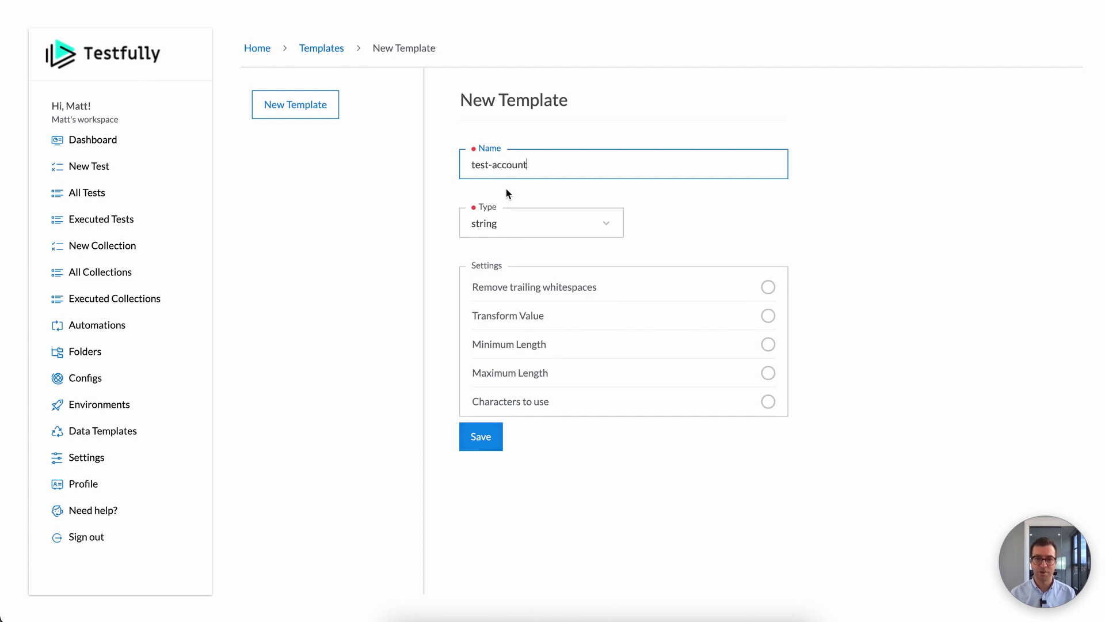
{"action": "type", "text": "-email"}
Step: Make the template an email type limited to the test-company.com.au domain and save it
{"action": "left_click", "coordinate": [481, 227]}
{"action": "left_click", "coordinate": [491, 312]}
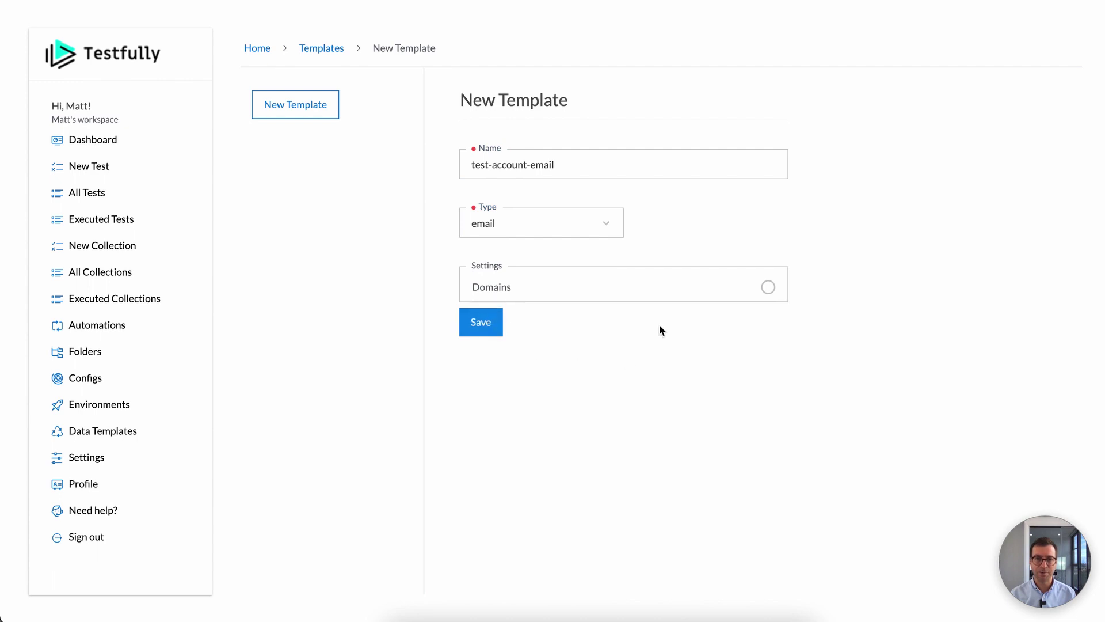
{"action": "left_click", "coordinate": [534, 286]}
{"action": "left_click", "coordinate": [555, 321]}
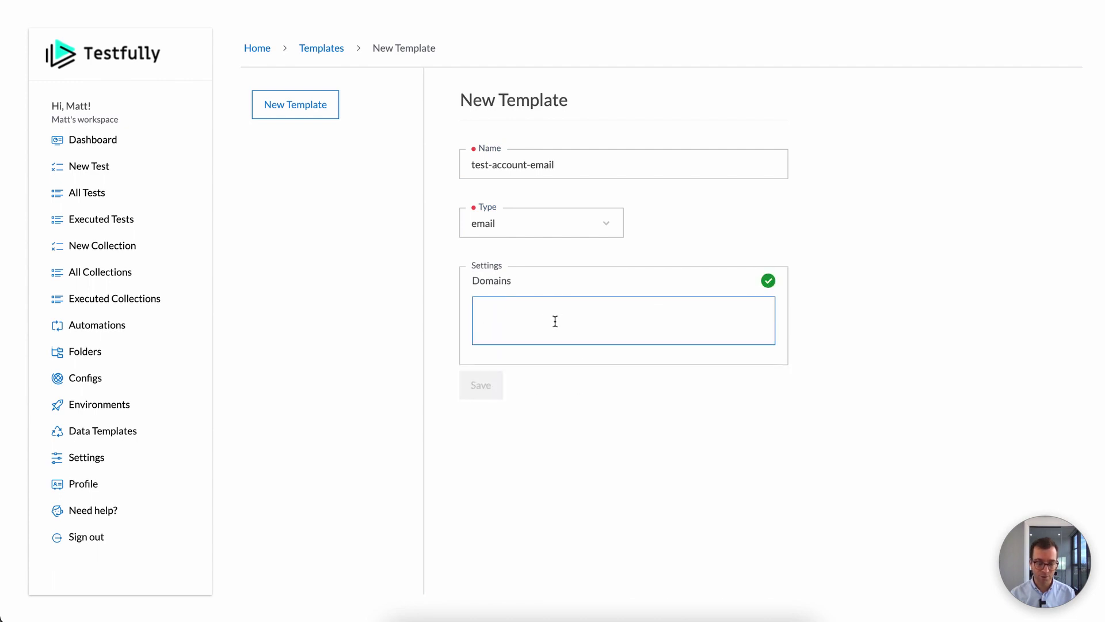
{"action": "type", "text": "test-c"}
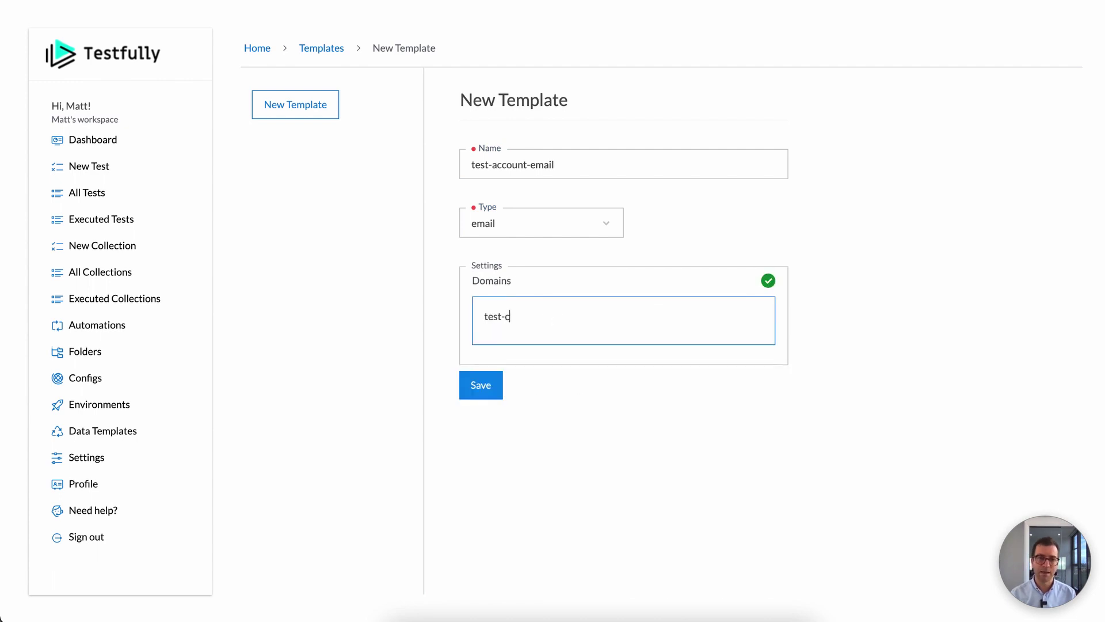
{"action": "type", "text": "ompany.com.au"}
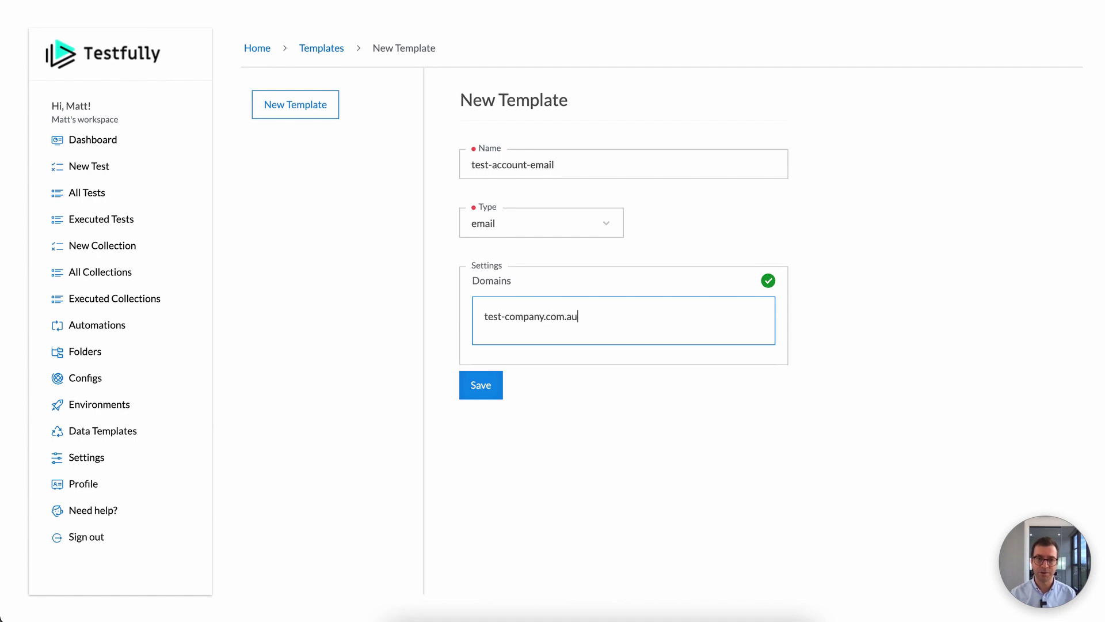
{"action": "left_click", "coordinate": [494, 384]}
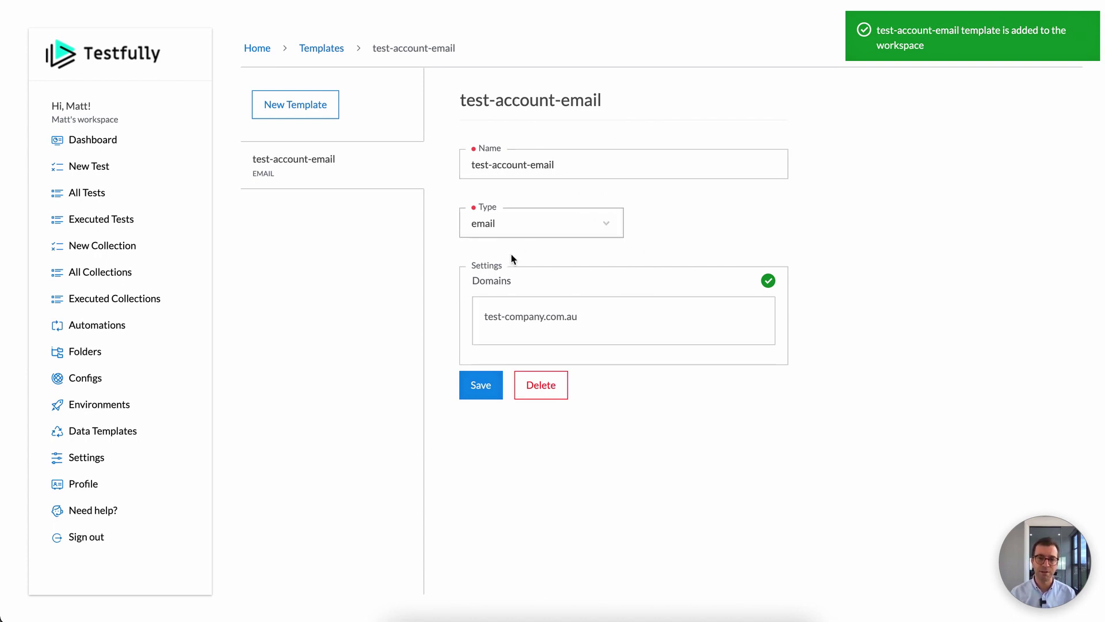
{"action": "left_click", "coordinate": [482, 317]}
{"action": "left_click", "coordinate": [544, 317]}
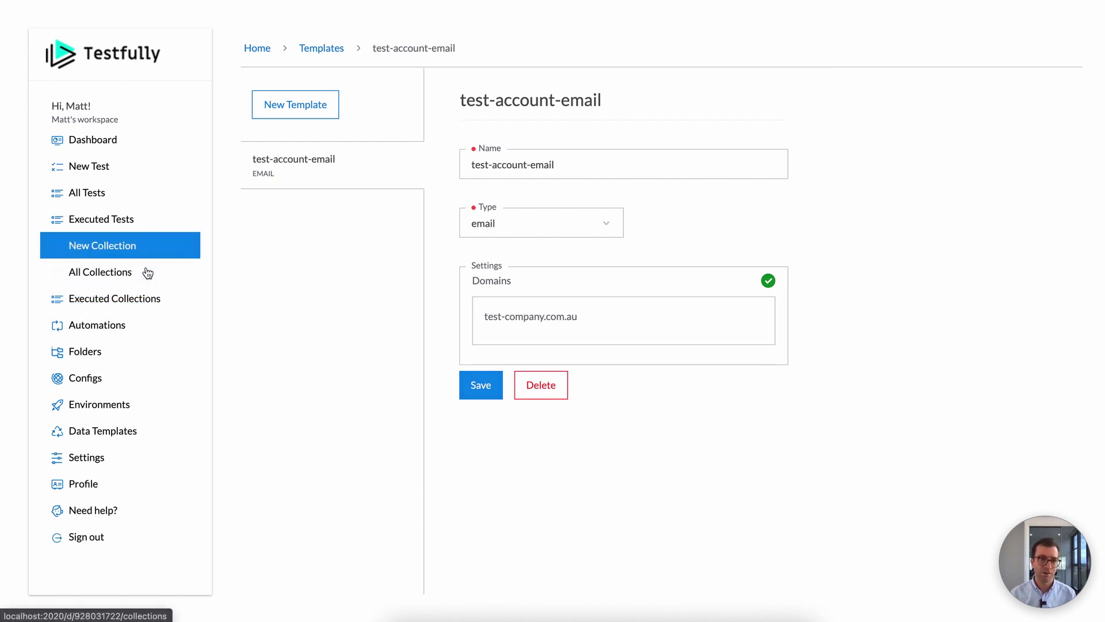
Step: Replace the signup payload's email with the (t:test-account-email) template and save the test
{"action": "left_click", "coordinate": [116, 193]}
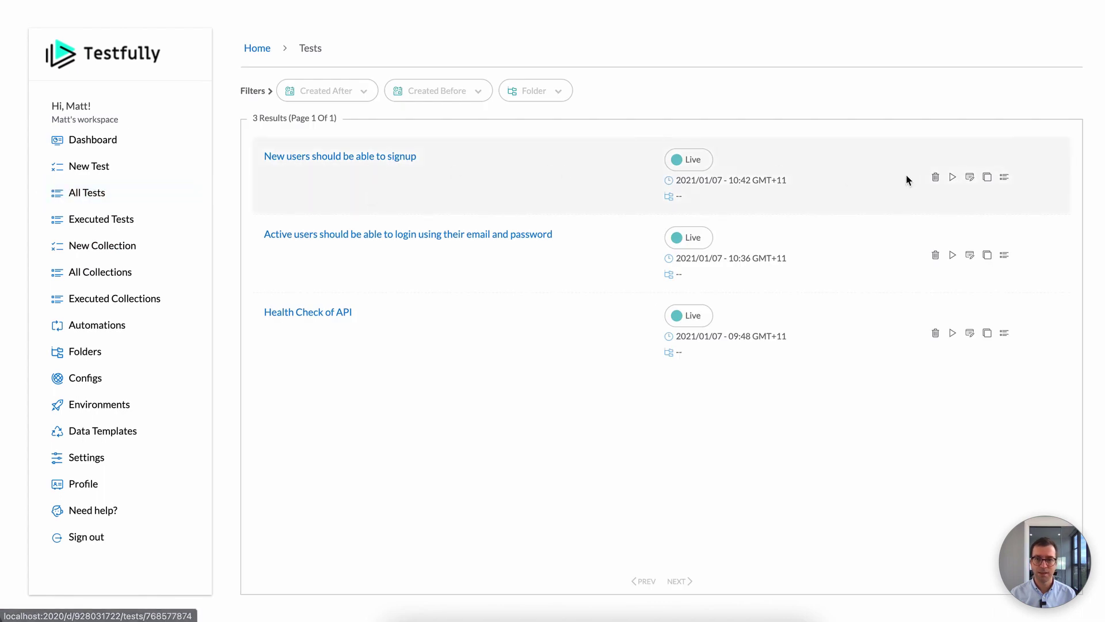
{"action": "left_click", "coordinate": [970, 177]}
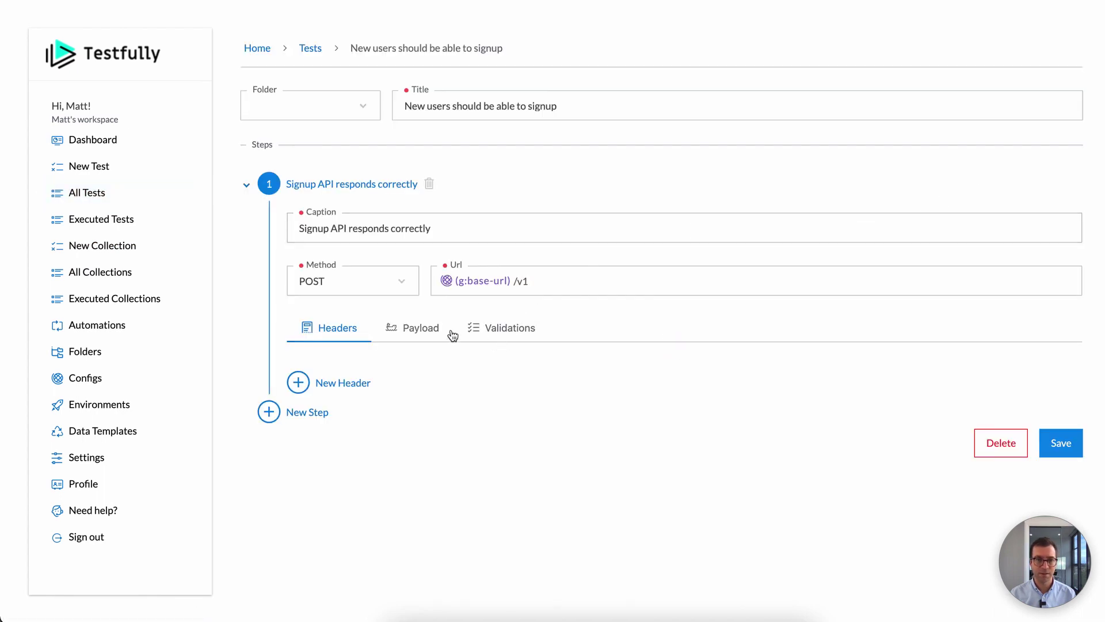
{"action": "left_click", "coordinate": [429, 329]}
{"action": "left_click", "coordinate": [512, 522]}
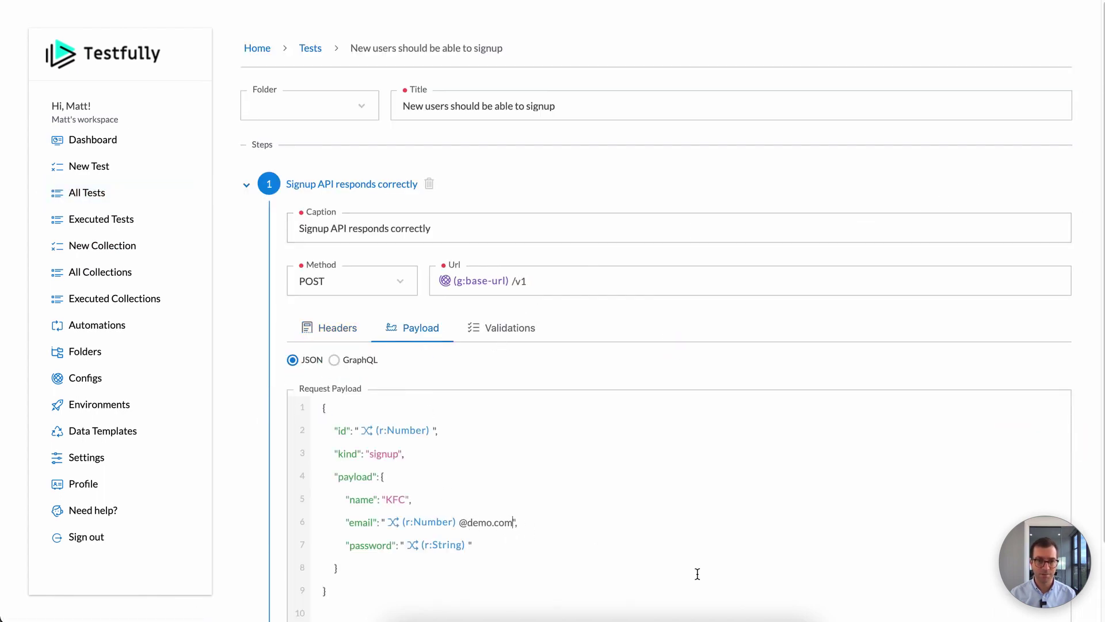
{"action": "key", "text": "BackSpace"}
{"action": "key", "text": "BackSpace"}
{"action": "key", "text": "BackSpace"}
{"action": "key", "text": "BackSpace"}
{"action": "key", "text": "BackSpace"}
{"action": "key", "text": "BackSpace"}
{"action": "key", "text": "BackSpace"}
{"action": "key", "text": "BackSpace"}
{"action": "key", "text": "BackSpace"}
{"action": "key", "text": "BackSpace"}
{"action": "key", "text": "BackSpace"}
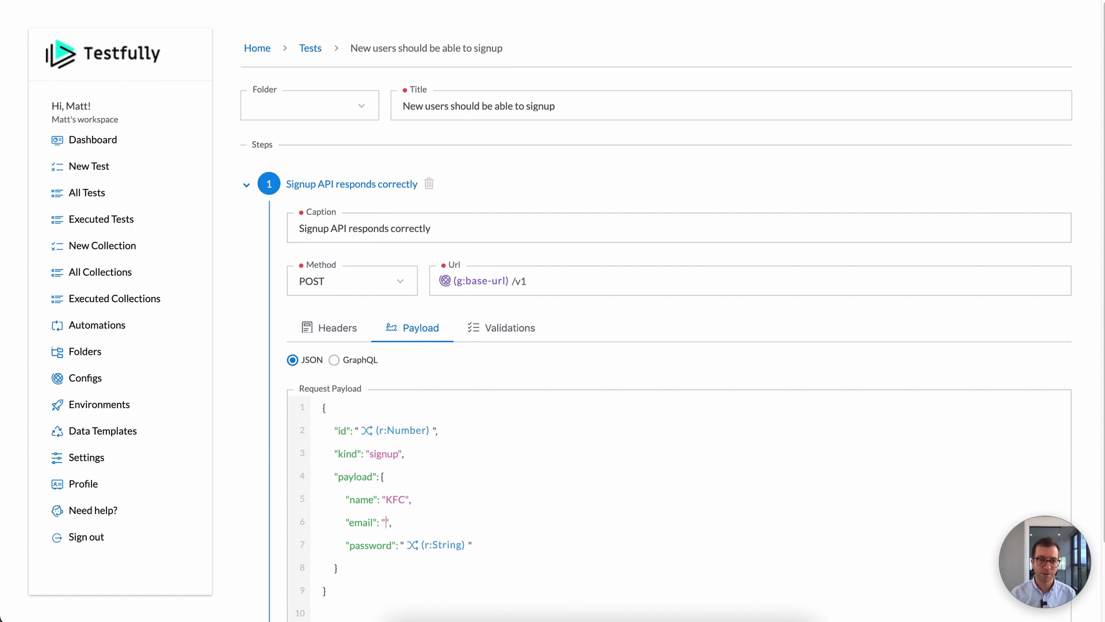
{"action": "type", "text": "(t:"}
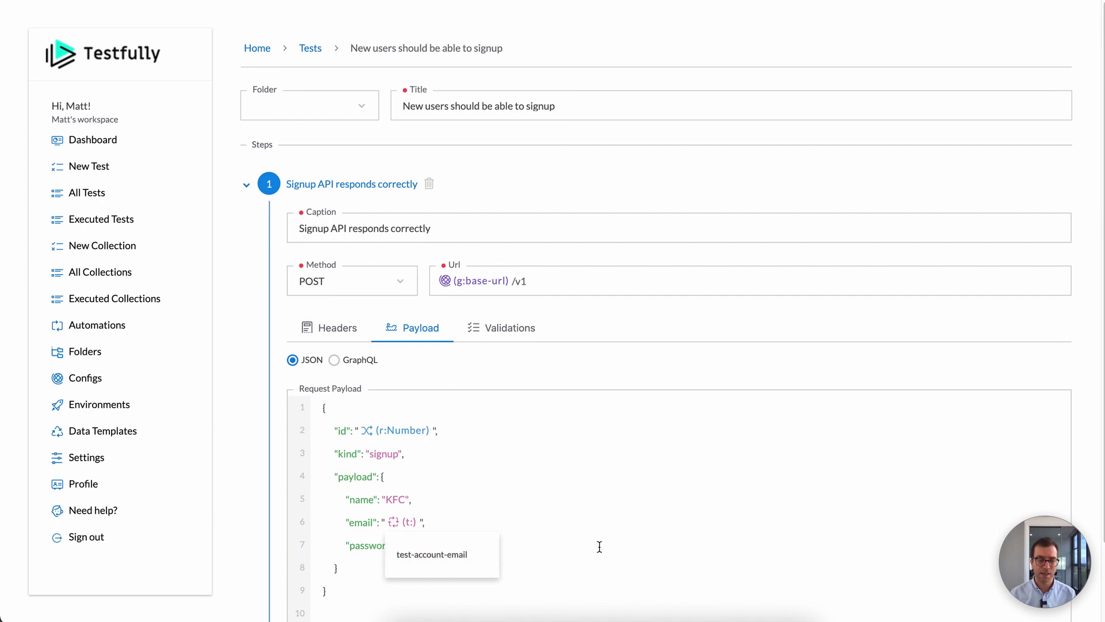
{"action": "key", "text": "BackSpace"}
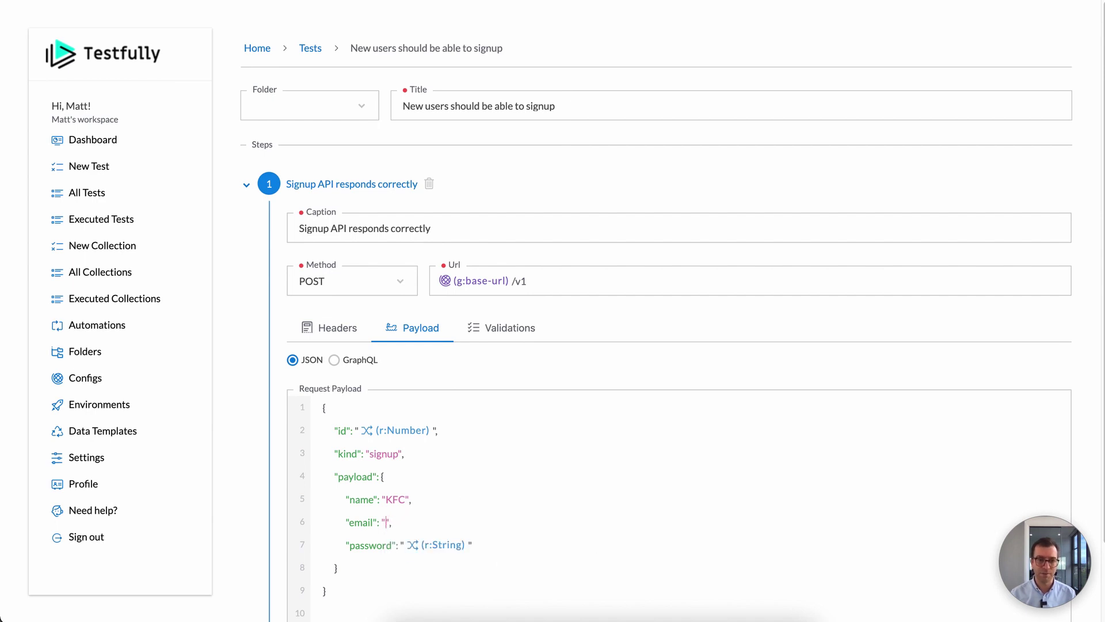
{"action": "type", "text": "t:"}
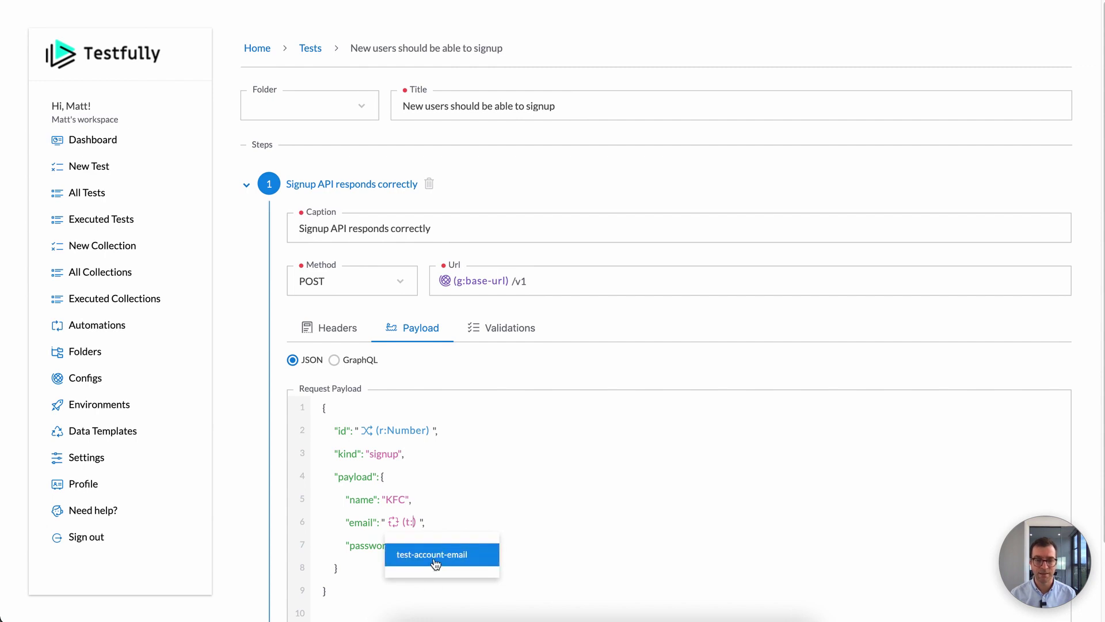
{"action": "left_click", "coordinate": [466, 555]}
{"action": "scroll", "coordinate": [534, 539], "scroll_direction": "down", "scroll_amount": 2}
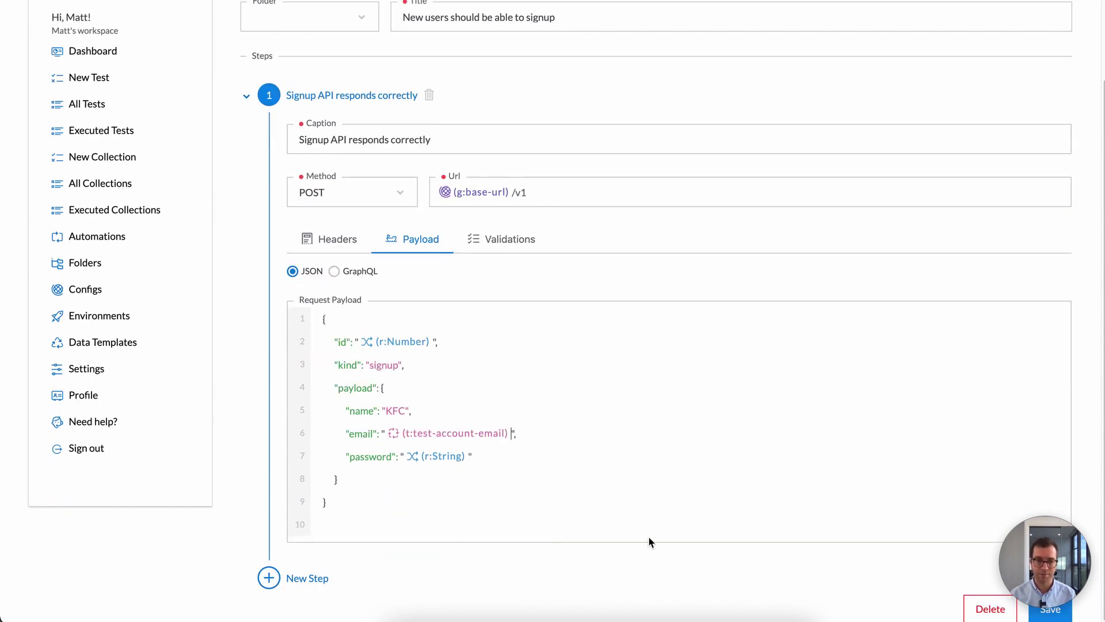
{"action": "left_click", "coordinate": [1053, 611]}
{"action": "scroll", "coordinate": [620, 276], "scroll_direction": "up", "scroll_amount": 2}
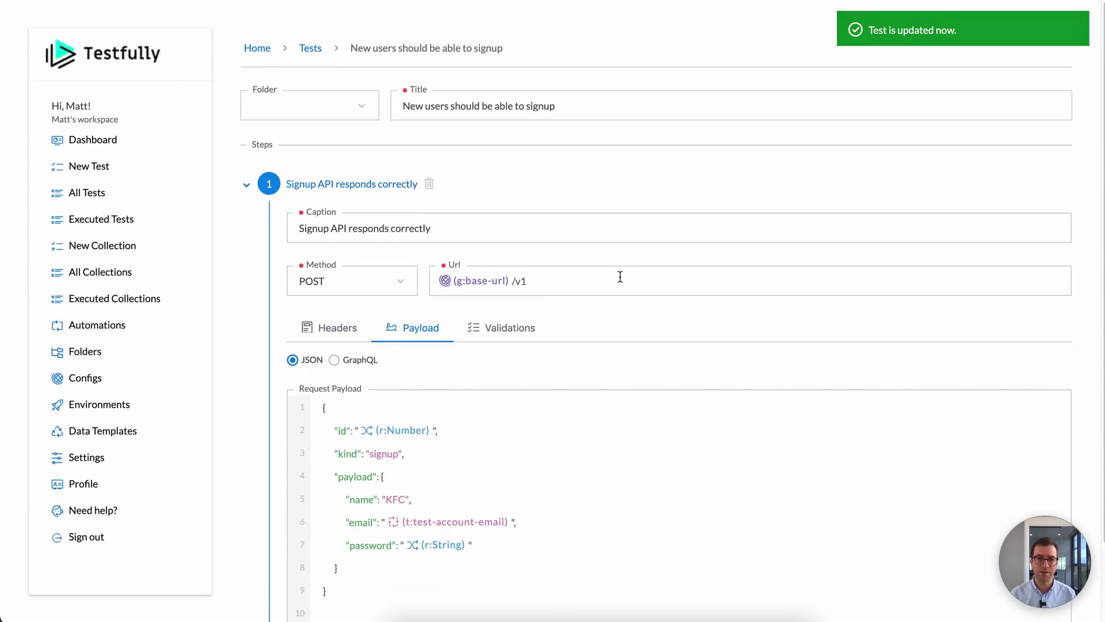
Step: Run the signup test against the laptop environment
{"action": "left_click", "coordinate": [301, 49]}
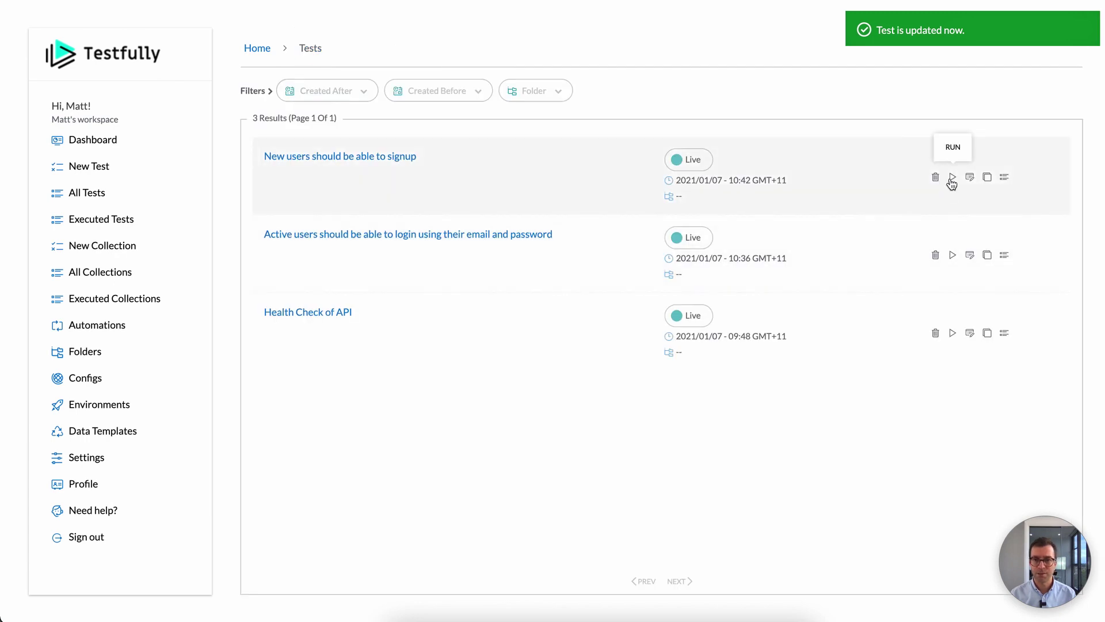
{"action": "left_click", "coordinate": [953, 177]}
{"action": "left_click", "coordinate": [898, 243]}
{"action": "left_click", "coordinate": [905, 286]}
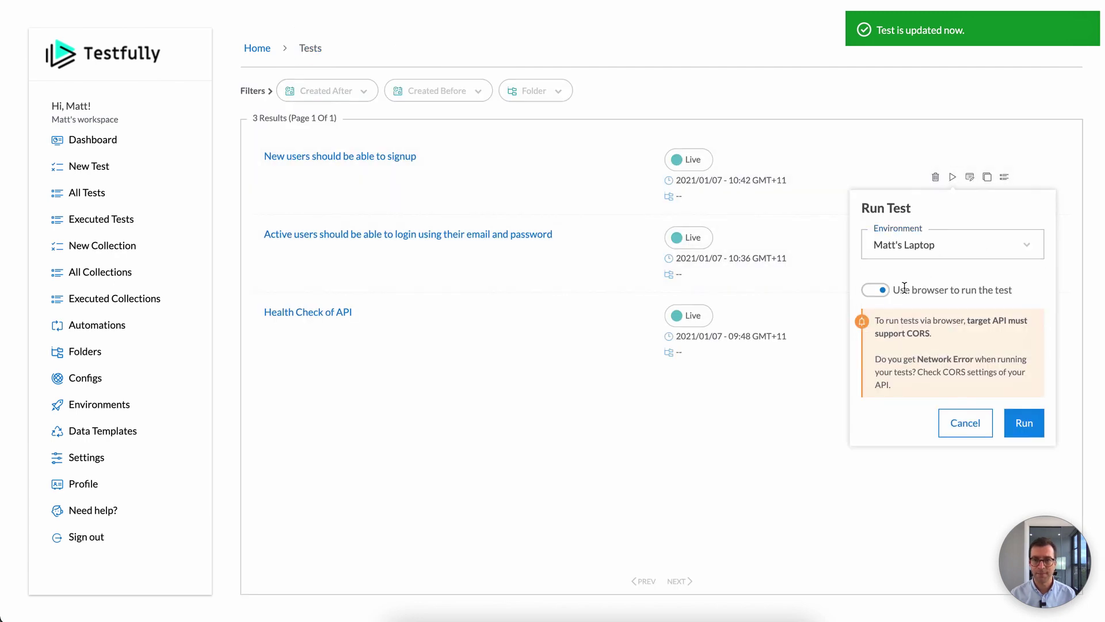
{"action": "left_click", "coordinate": [998, 425]}
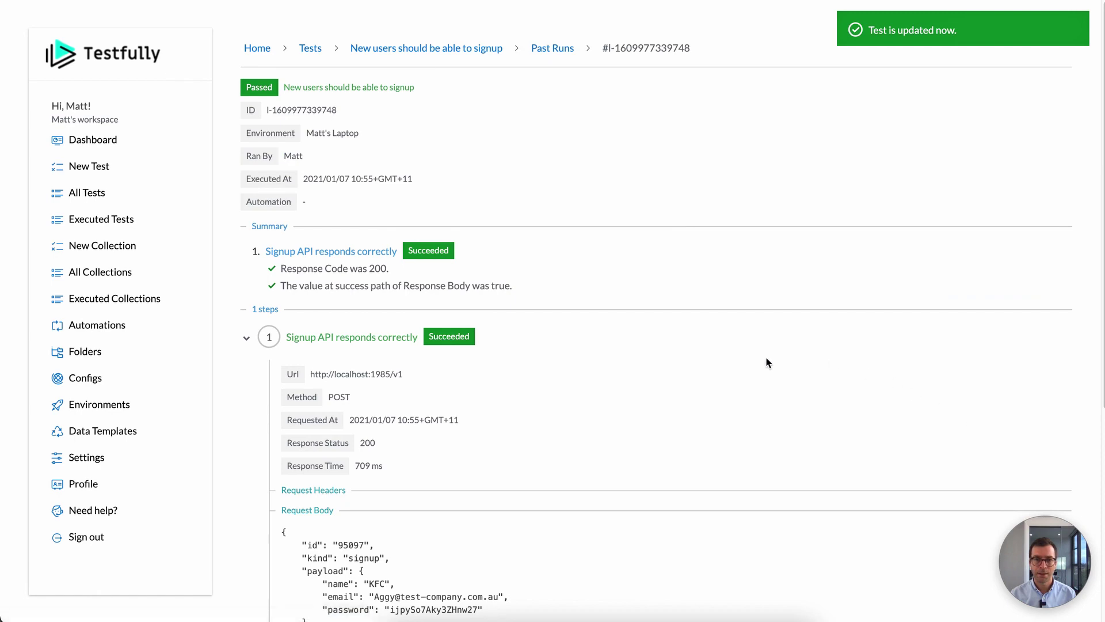
Step: Inspect the passed run's generated email address on the test-company.com.au domain
{"action": "scroll", "coordinate": [748, 362], "scroll_direction": "down", "scroll_amount": 5}
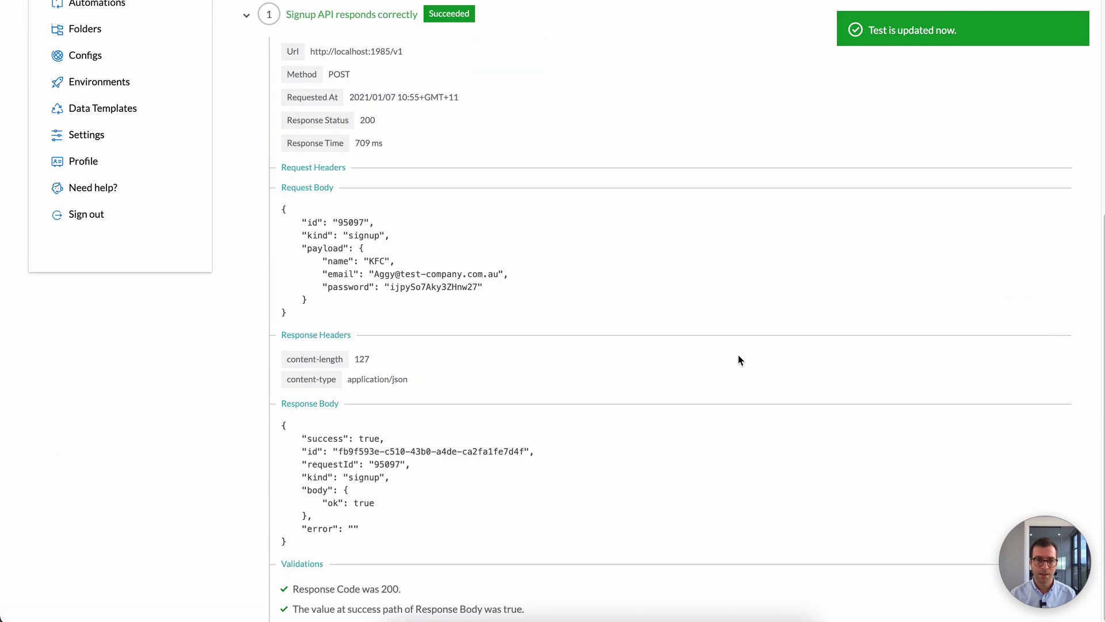
{"action": "double_click", "coordinate": [385, 274]}
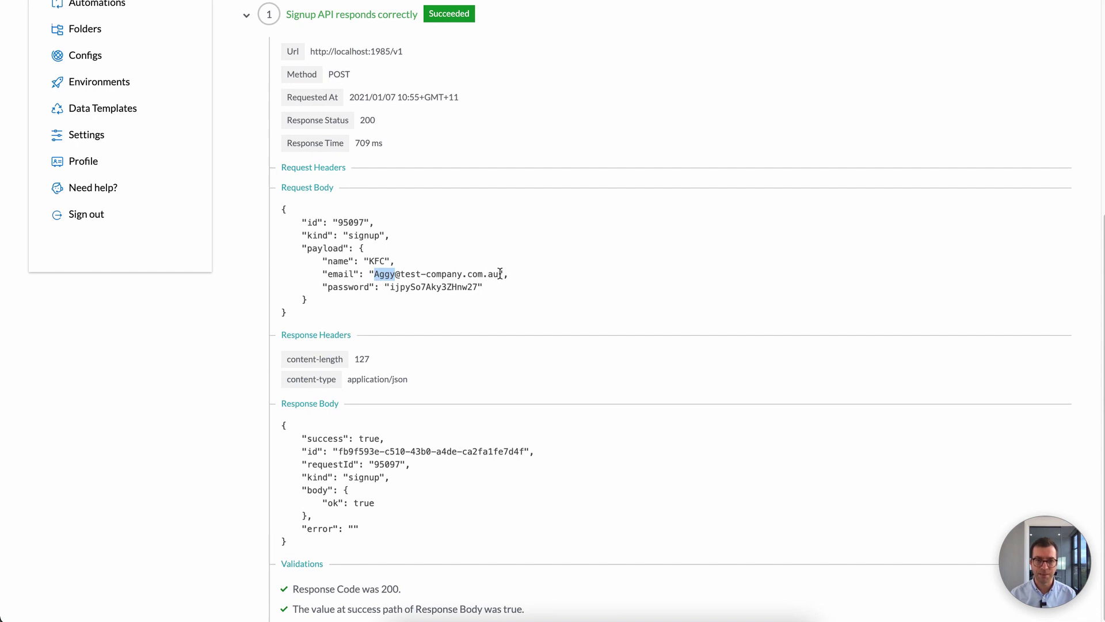
{"action": "left_click_drag", "start_coordinate": [498, 274], "coordinate": [405, 270]}
{"action": "left_click", "coordinate": [405, 271]}
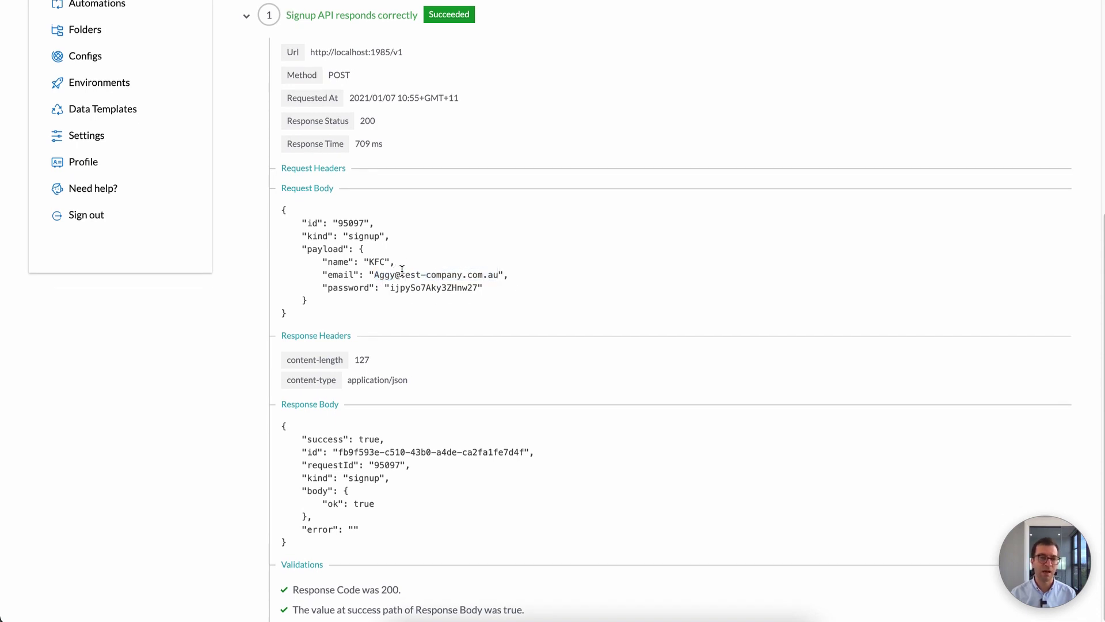
{"action": "scroll", "coordinate": [403, 271], "scroll_direction": "up", "scroll_amount": 1}
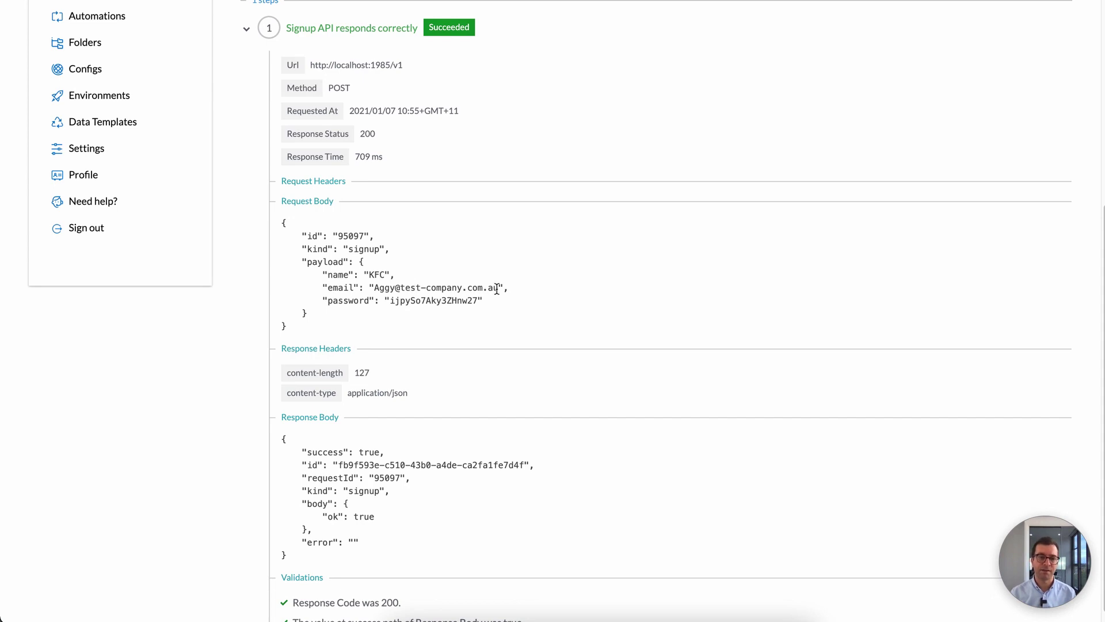
{"action": "left_click", "coordinate": [474, 288]}
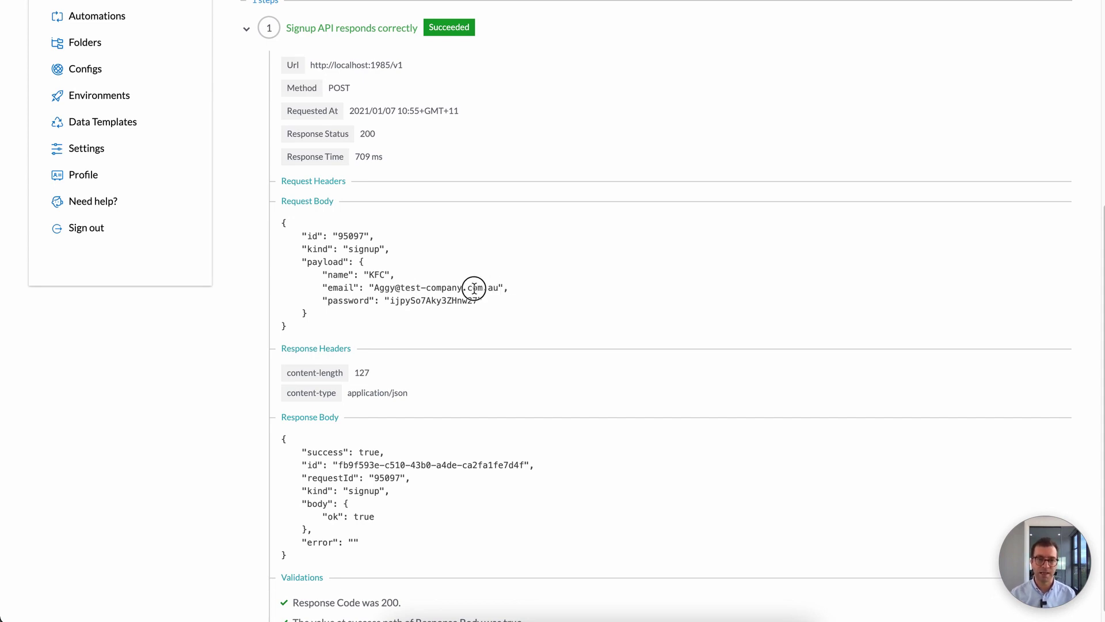
{"action": "left_click_drag", "start_coordinate": [474, 289], "coordinate": [403, 287]}
{"action": "left_click", "coordinate": [407, 285]}
{"action": "scroll", "coordinate": [409, 283], "scroll_direction": "down", "scroll_amount": 1}
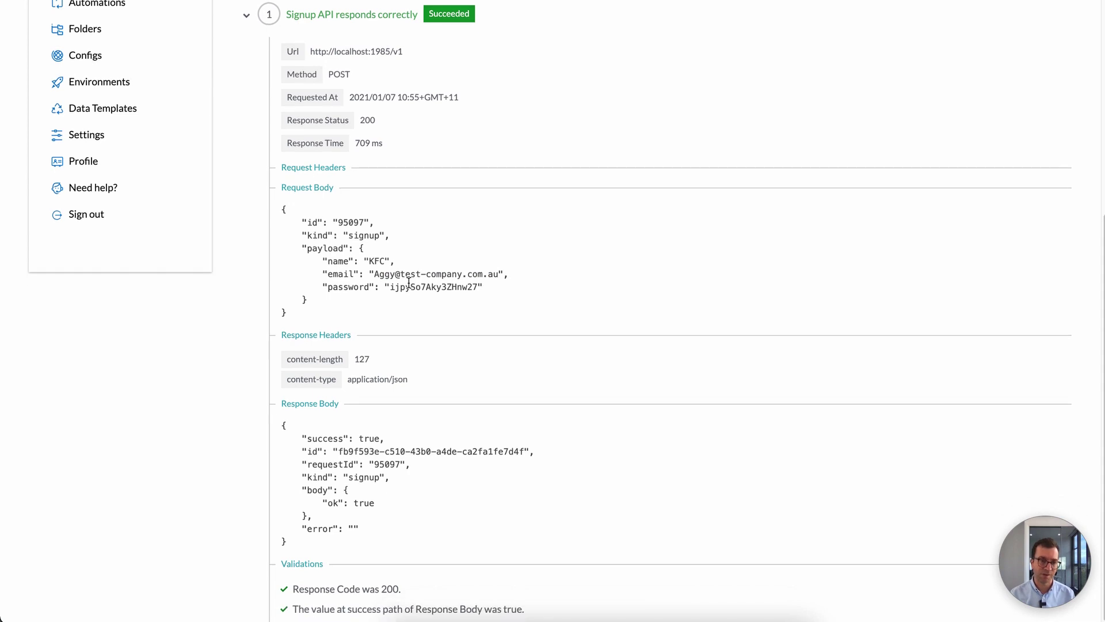
{"action": "scroll", "coordinate": [409, 283], "scroll_direction": "up", "scroll_amount": 3}
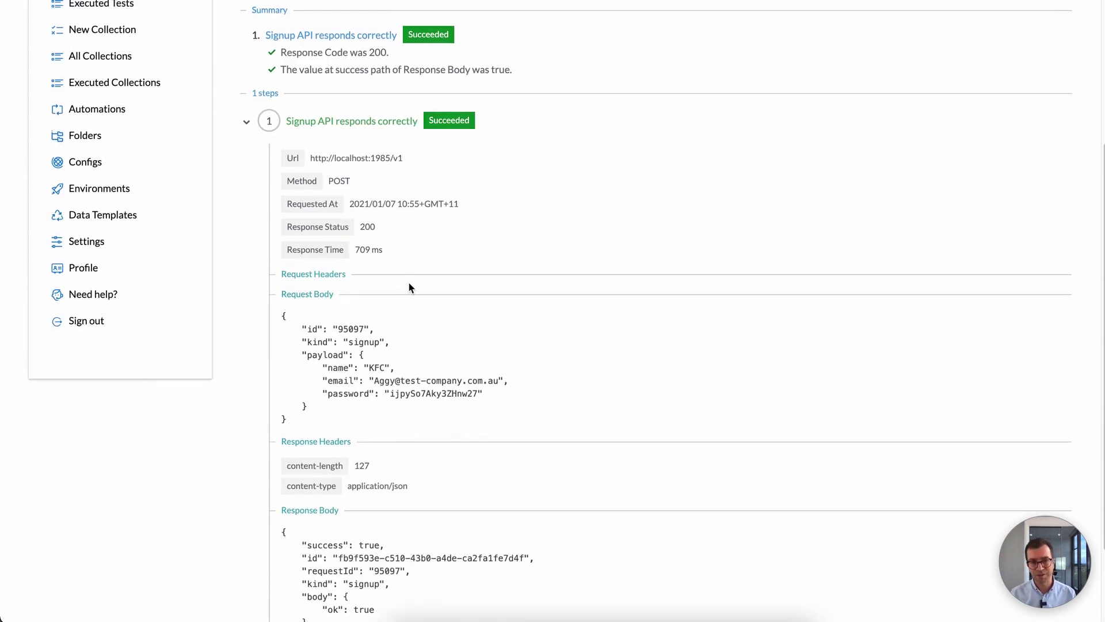
Step: Check the generated request id 95097 in the run's request body
{"action": "double_click", "coordinate": [350, 328]}
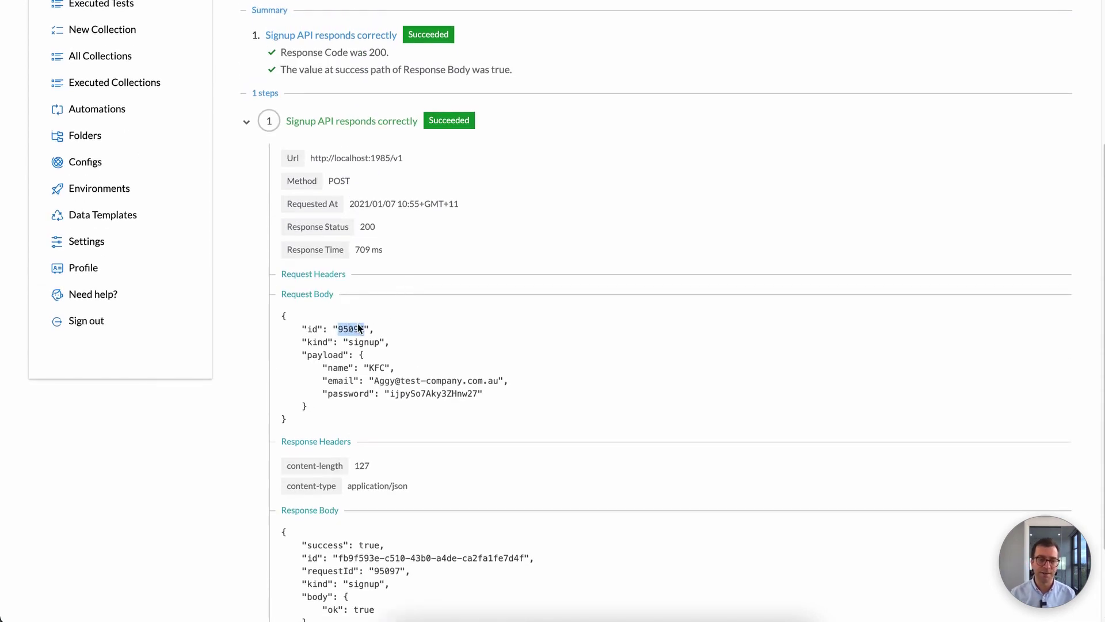
{"action": "scroll", "coordinate": [358, 329], "scroll_direction": "up", "scroll_amount": 3}
{"action": "scroll", "coordinate": [349, 363], "scroll_direction": "down", "scroll_amount": 2}
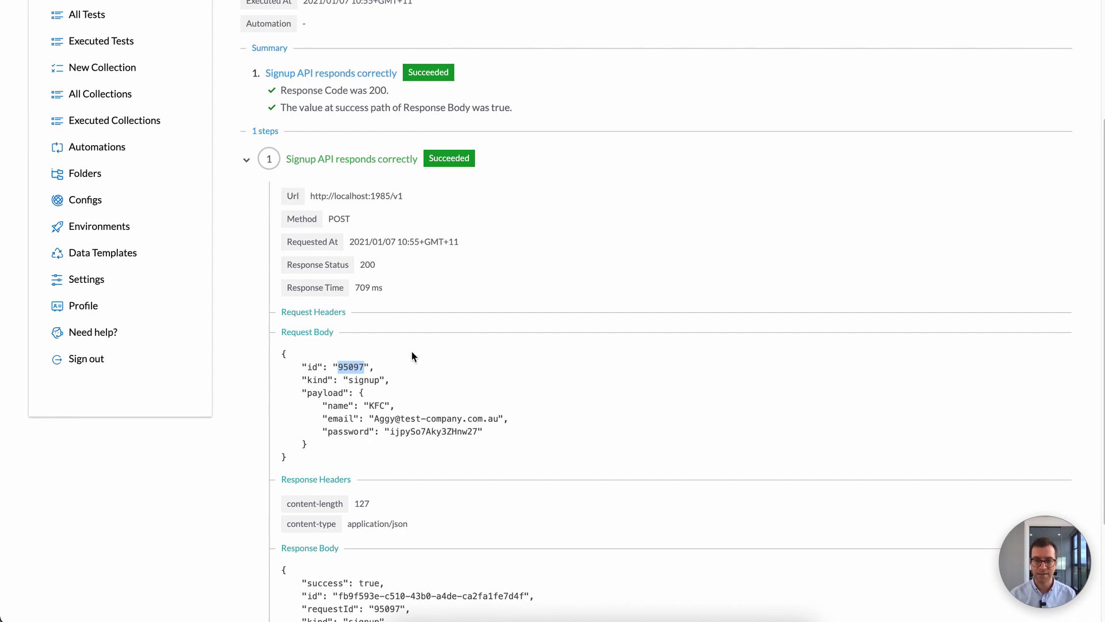
{"action": "left_click", "coordinate": [358, 364]}
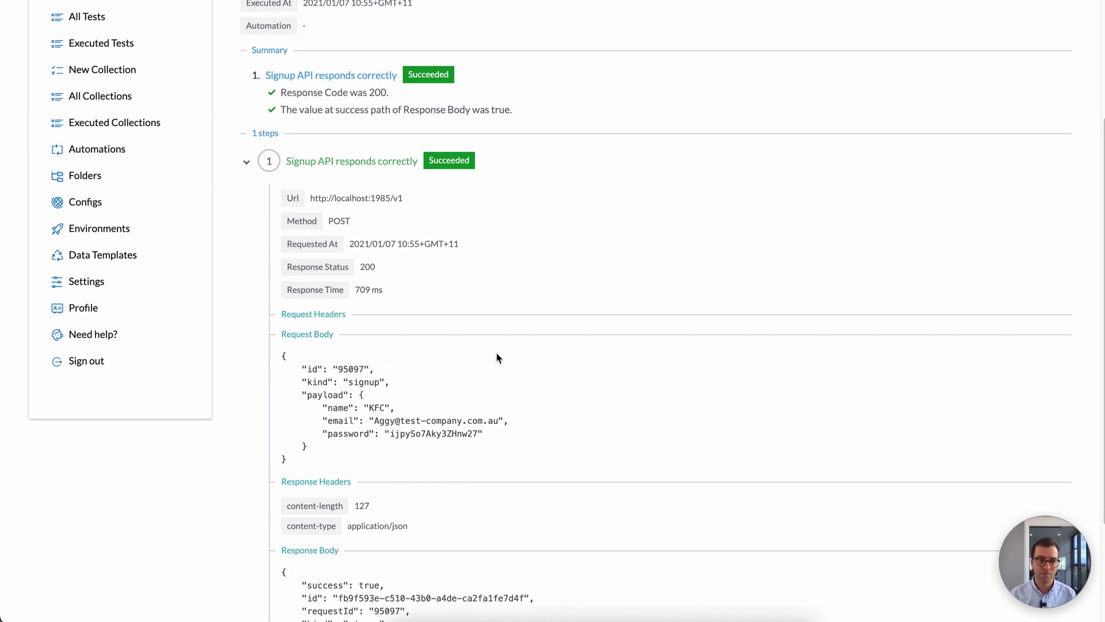
{"action": "scroll", "coordinate": [496, 358], "scroll_direction": "up", "scroll_amount": 3}
Step: Return to the signup test's editor and view its request payload
{"action": "left_click", "coordinate": [429, 49]}
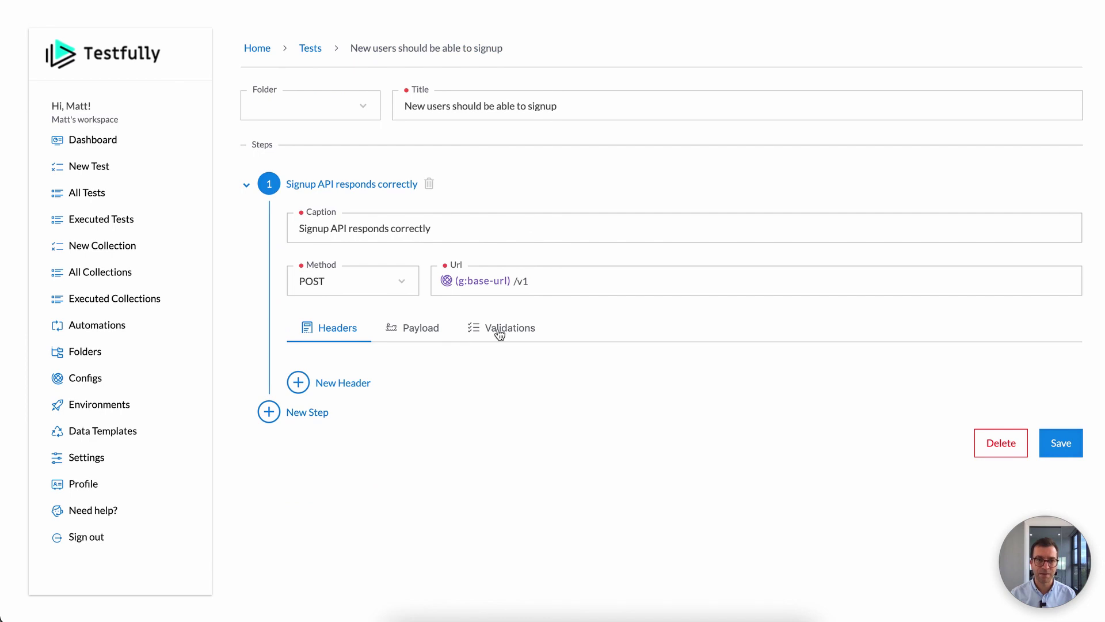
{"action": "left_click", "coordinate": [421, 333]}
{"action": "scroll", "coordinate": [431, 345], "scroll_direction": "down", "scroll_amount": 2}
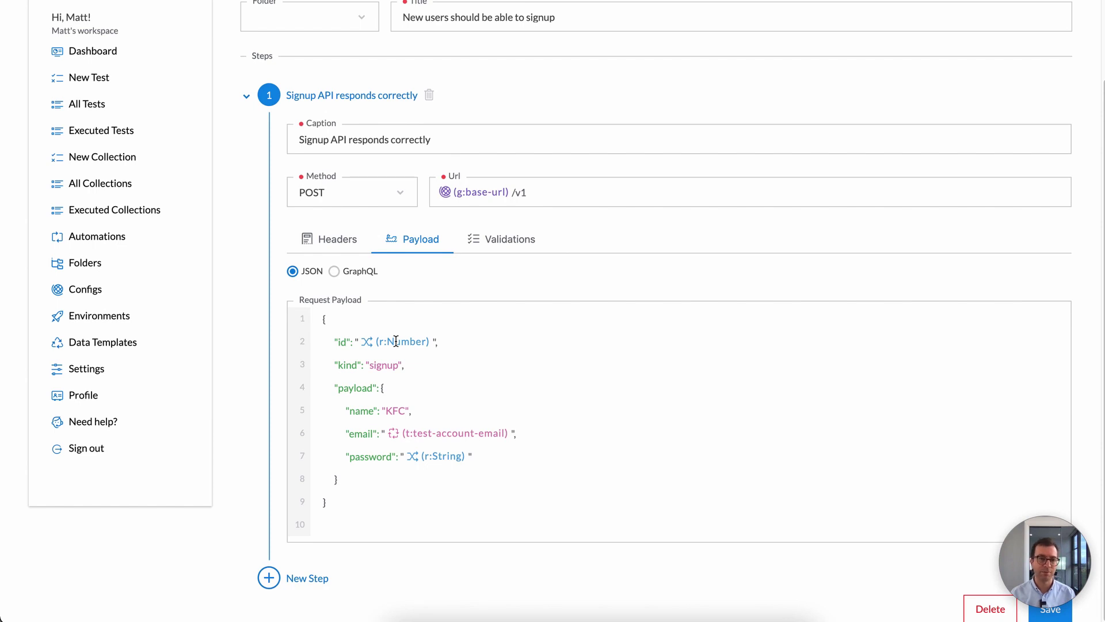
Step: Start a new data template named request-id
{"action": "left_click", "coordinate": [115, 345]}
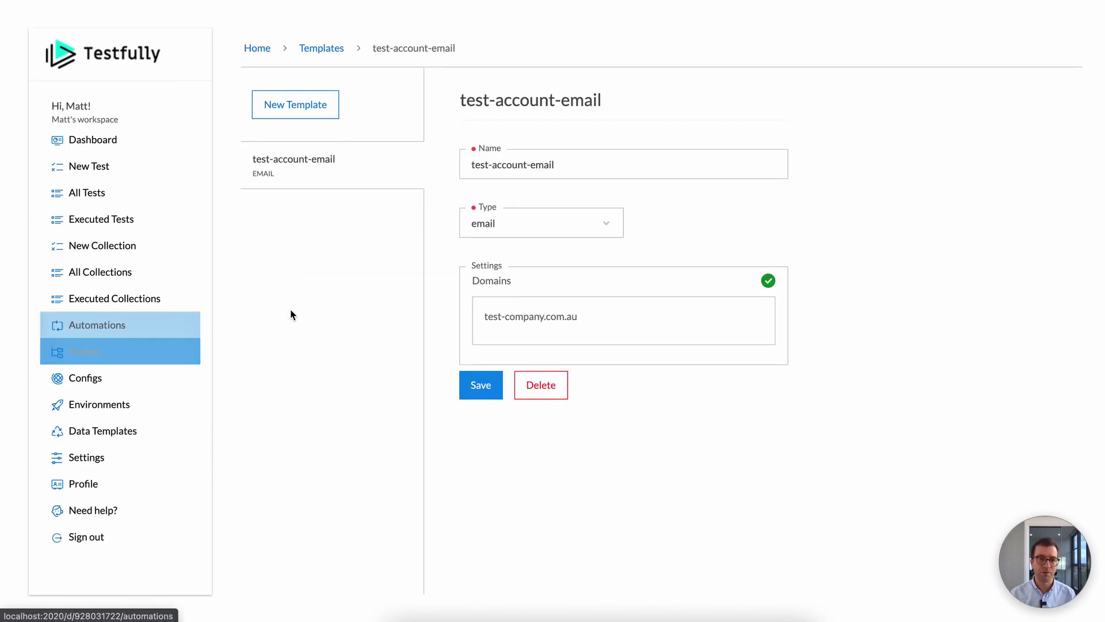
{"action": "left_click", "coordinate": [320, 103]}
{"action": "left_click", "coordinate": [552, 168]}
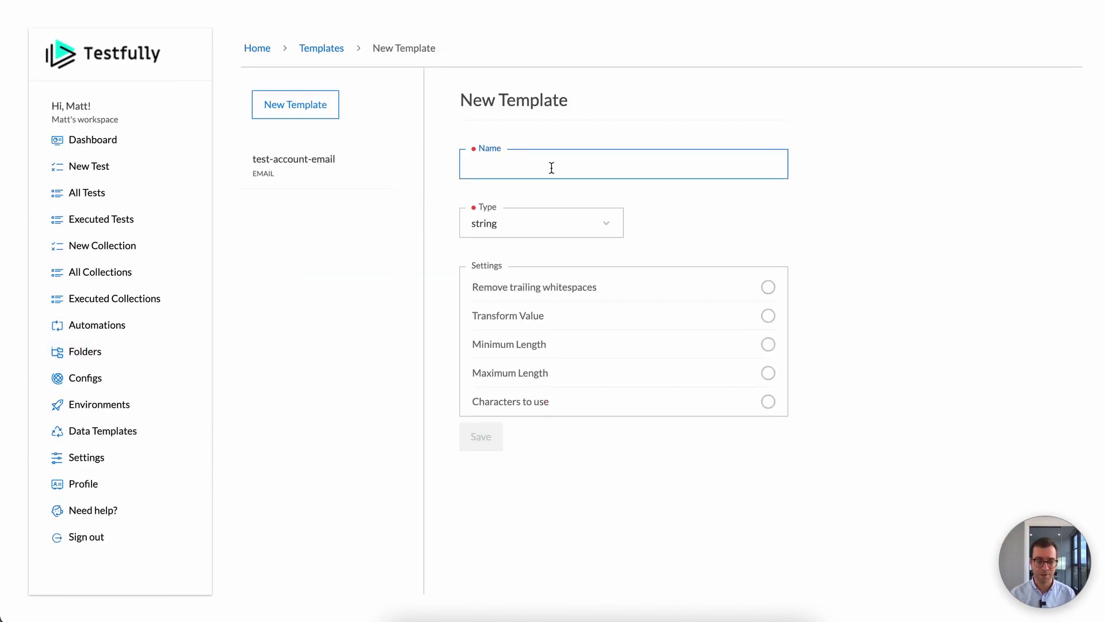
{"action": "type", "text": "request-id"}
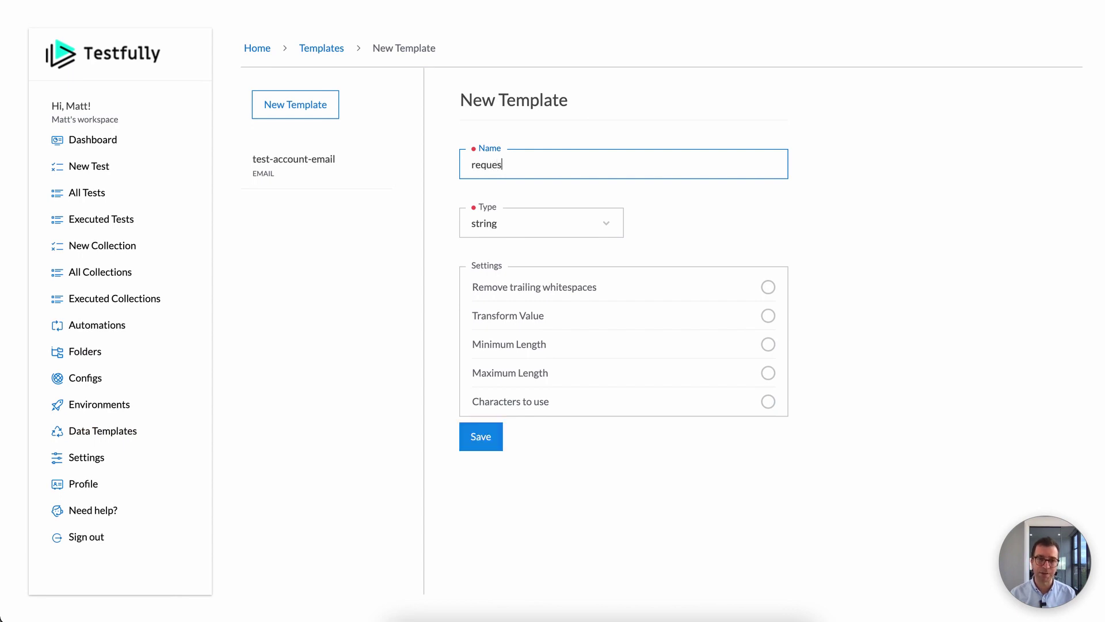
Step: Make request-id a number template with minimum 1000 and maximum 10000, and save it
{"action": "left_click", "coordinate": [601, 227]}
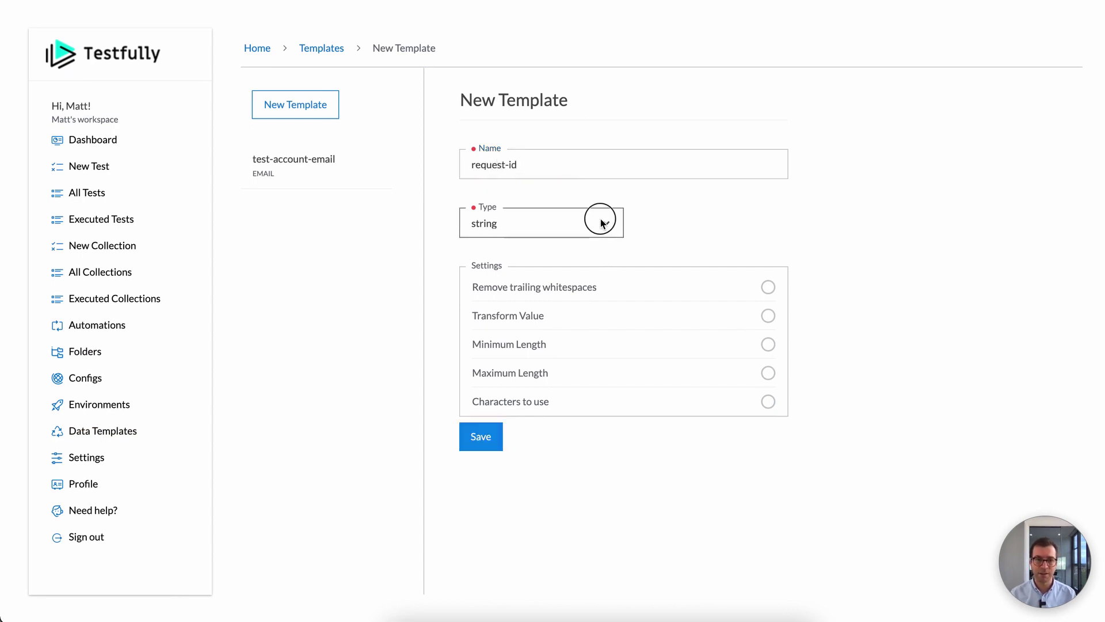
{"action": "left_click", "coordinate": [580, 229]}
{"action": "left_click", "coordinate": [506, 289]}
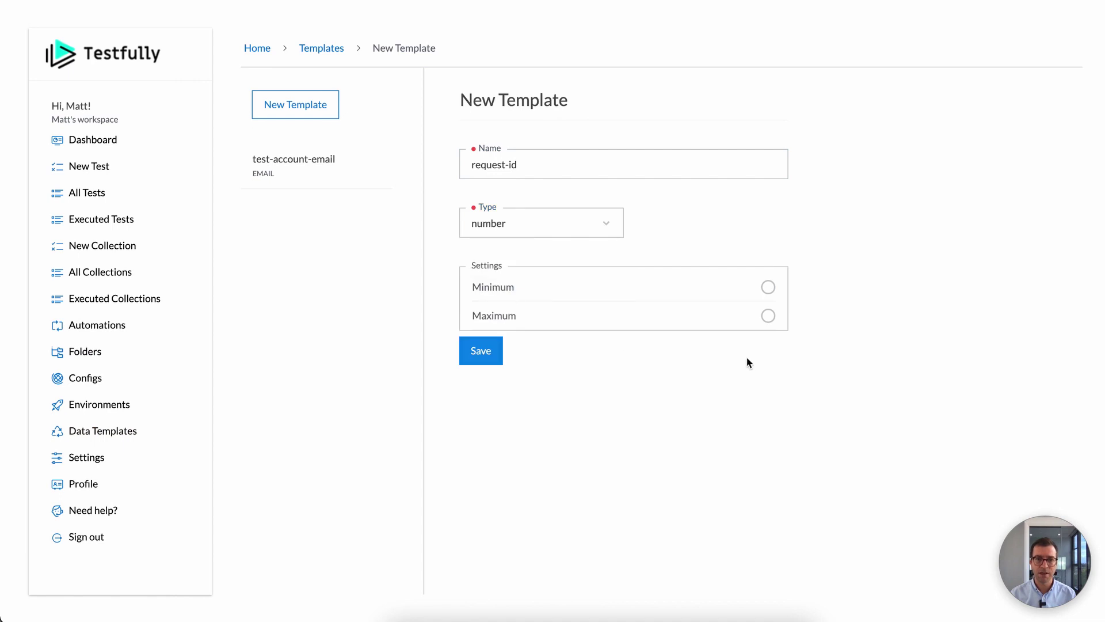
{"action": "left_click", "coordinate": [767, 288]}
{"action": "left_click", "coordinate": [629, 322]}
{"action": "type", "text": "1000"}
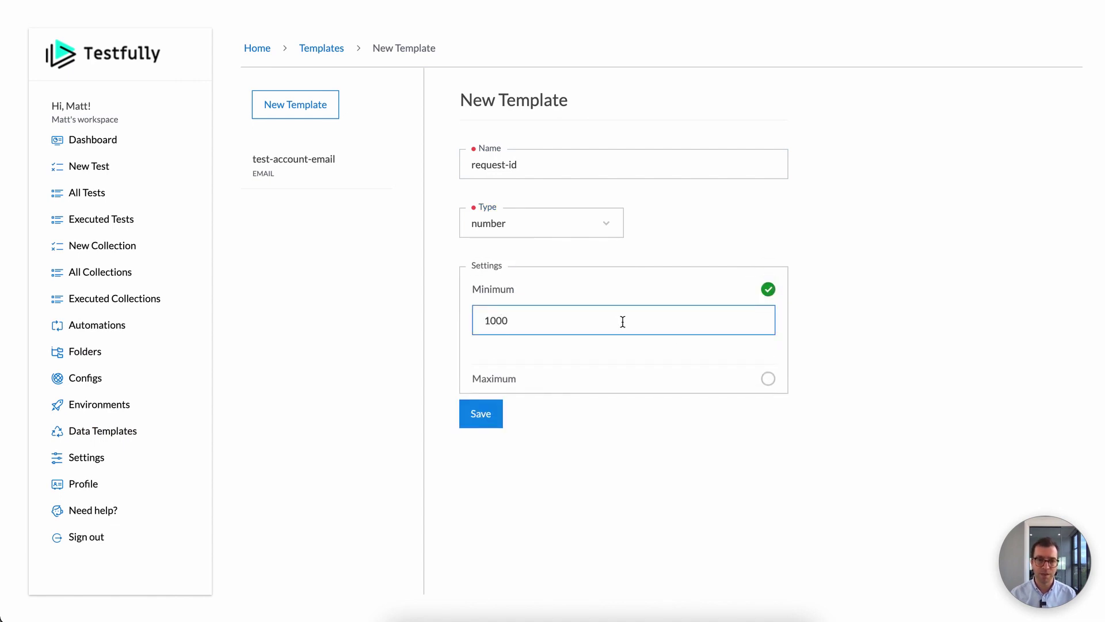
{"action": "left_click", "coordinate": [768, 378]}
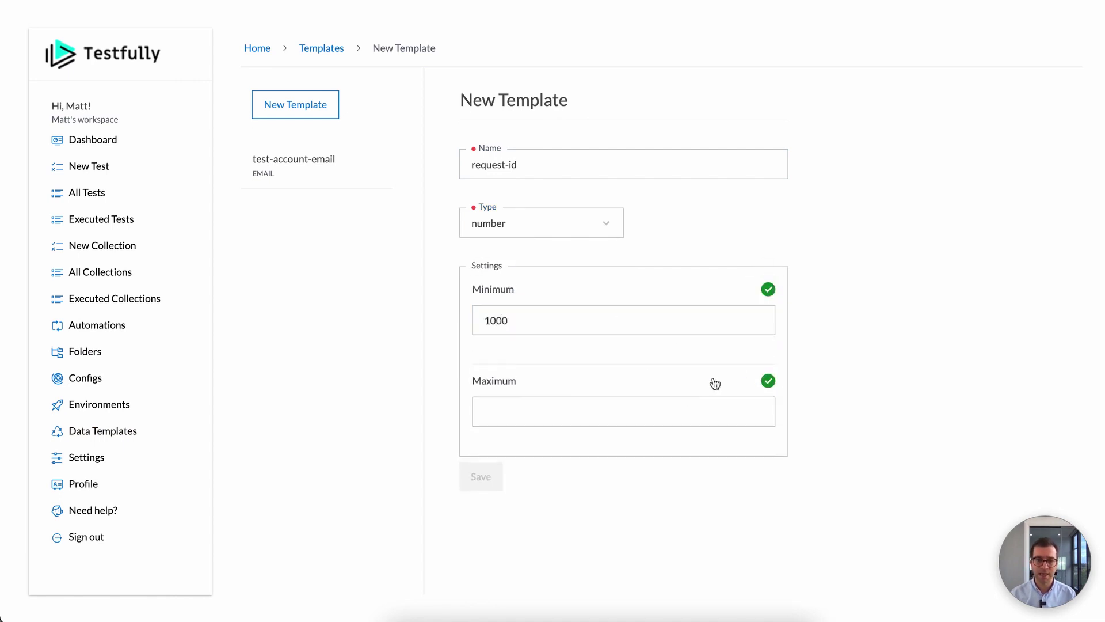
{"action": "left_click", "coordinate": [557, 410]}
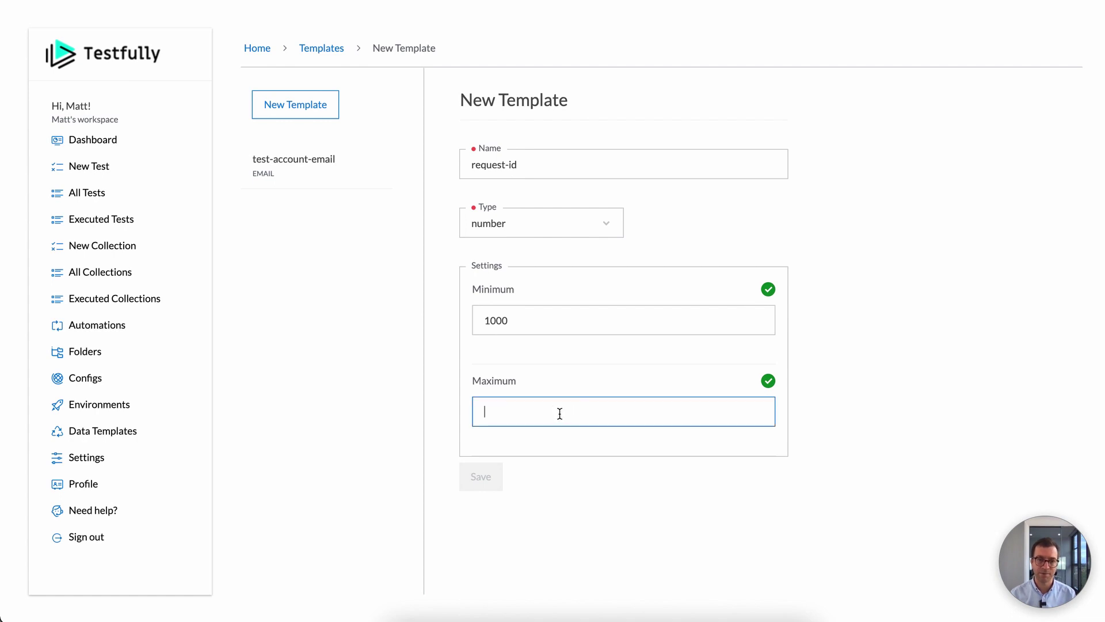
{"action": "type", "text": "10000"}
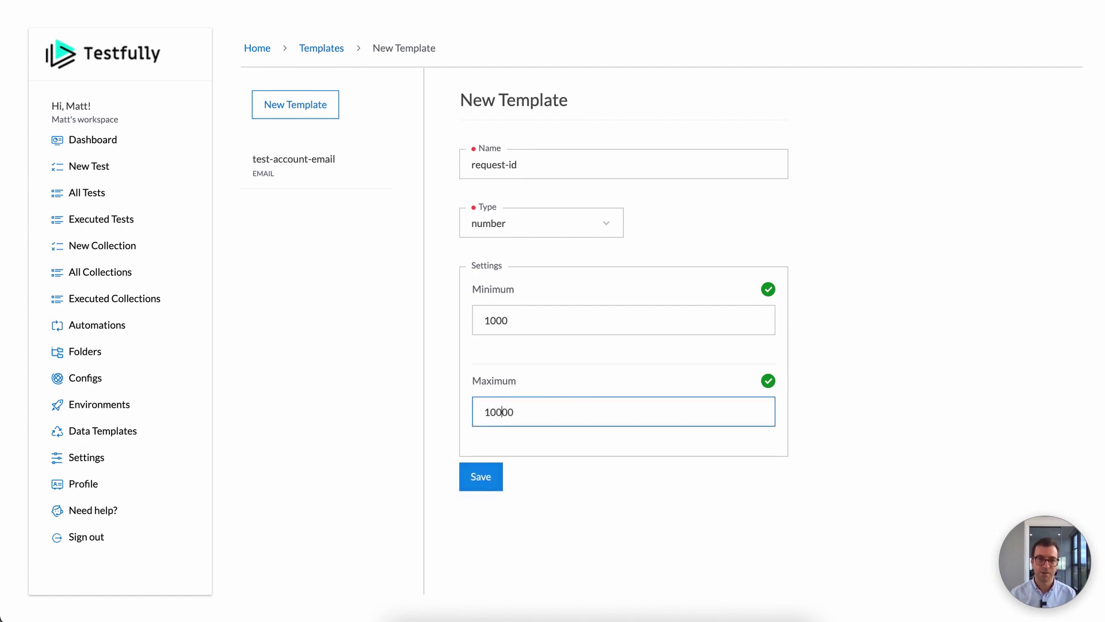
{"action": "left_click", "coordinate": [474, 467]}
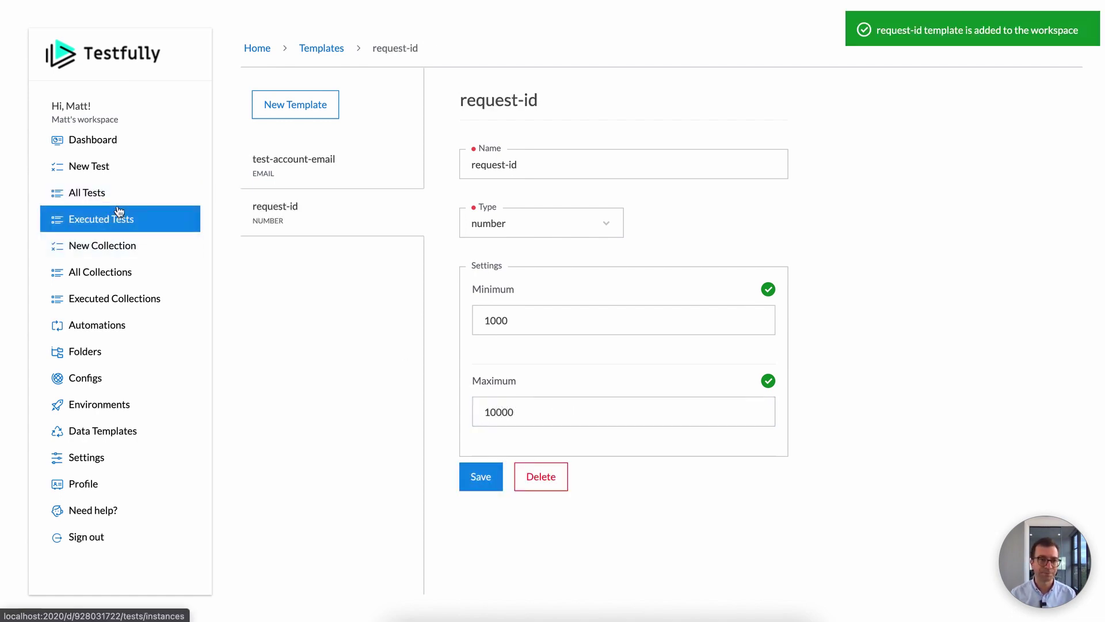
{"action": "left_click", "coordinate": [92, 192]}
Step: Swap the payload id's (r:Number) token for (t:request-id) and save the signup test
{"action": "left_click", "coordinate": [370, 153]}
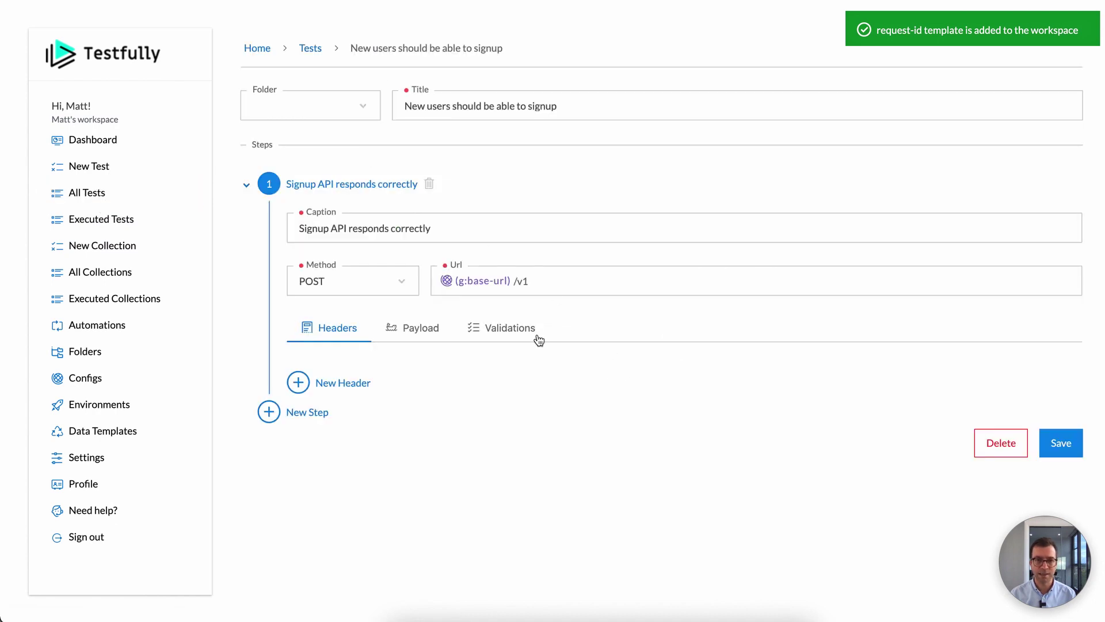
{"action": "left_click", "coordinate": [409, 328]}
{"action": "left_click", "coordinate": [428, 430]}
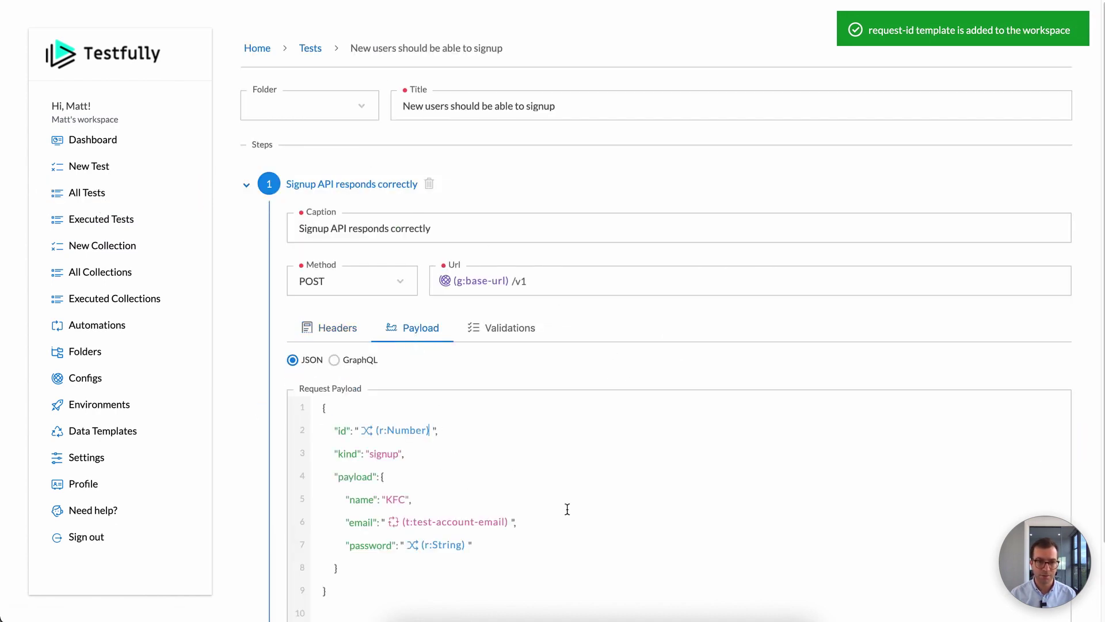
{"action": "key", "text": "BackSpace"}
{"action": "type", "text": "(t:"}
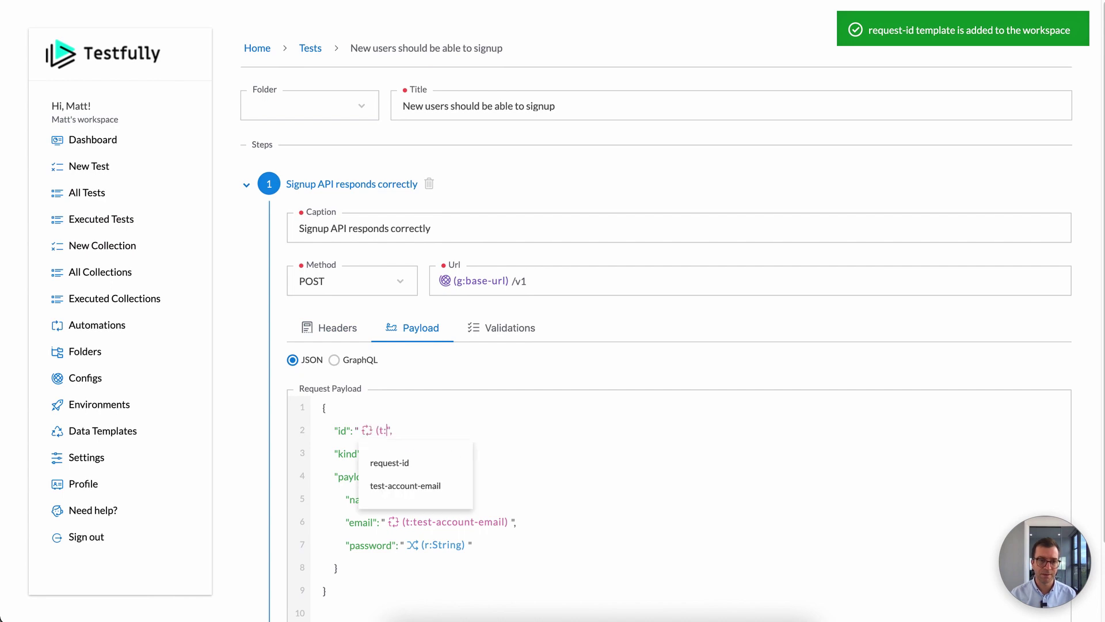
{"action": "left_click", "coordinate": [411, 461]}
{"action": "scroll", "coordinate": [526, 507], "scroll_direction": "down", "scroll_amount": 2}
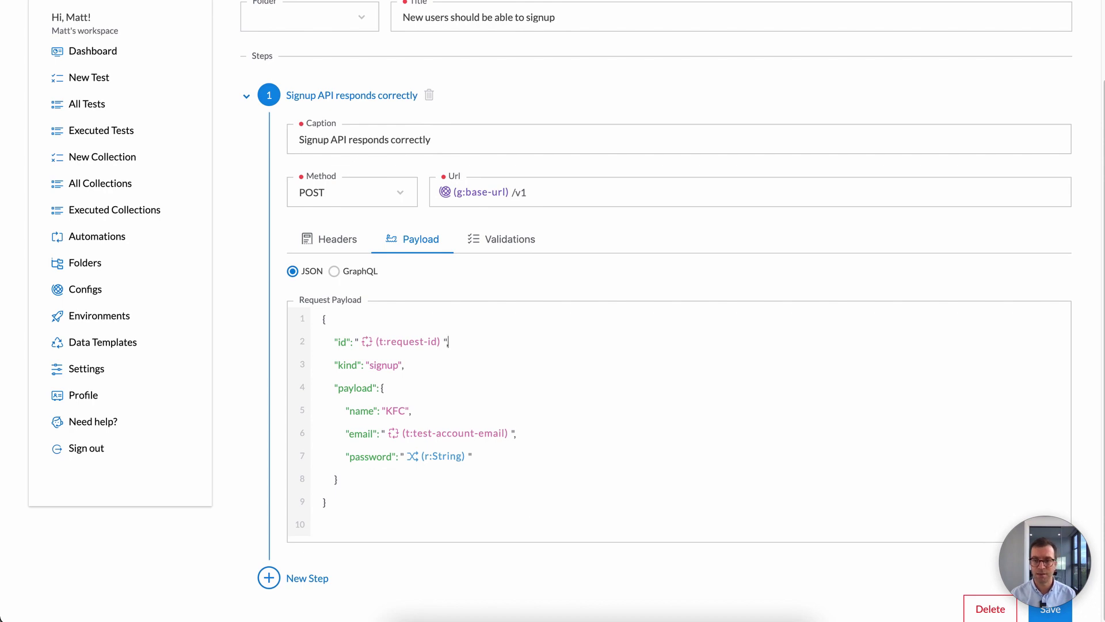
{"action": "left_click", "coordinate": [1049, 609]}
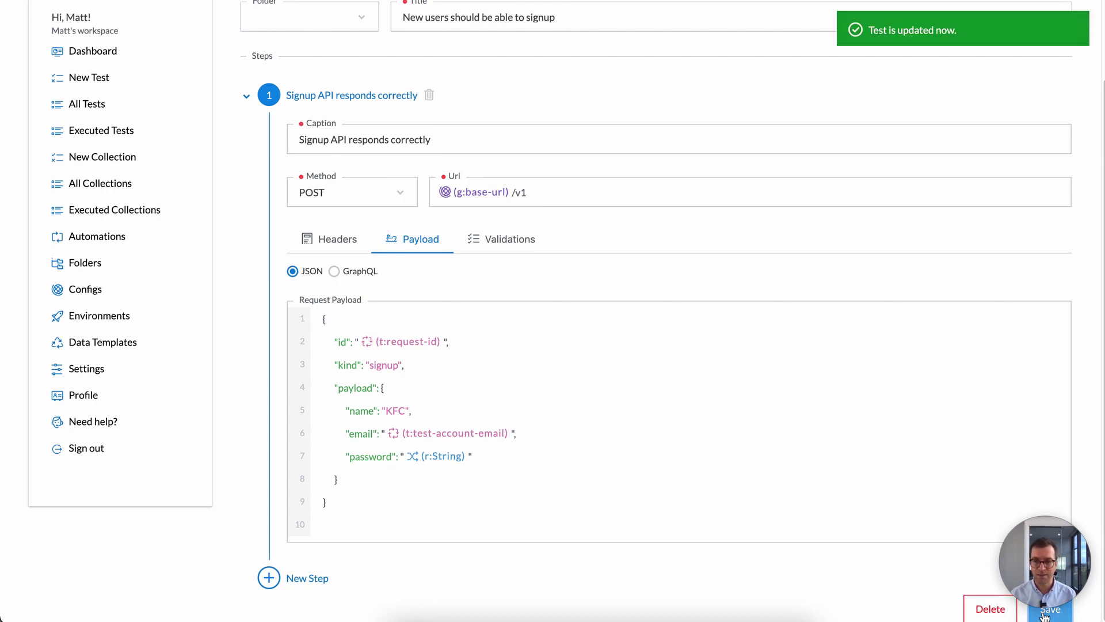
{"action": "scroll", "coordinate": [644, 333], "scroll_direction": "up", "scroll_amount": 2}
{"action": "left_click", "coordinate": [312, 48]}
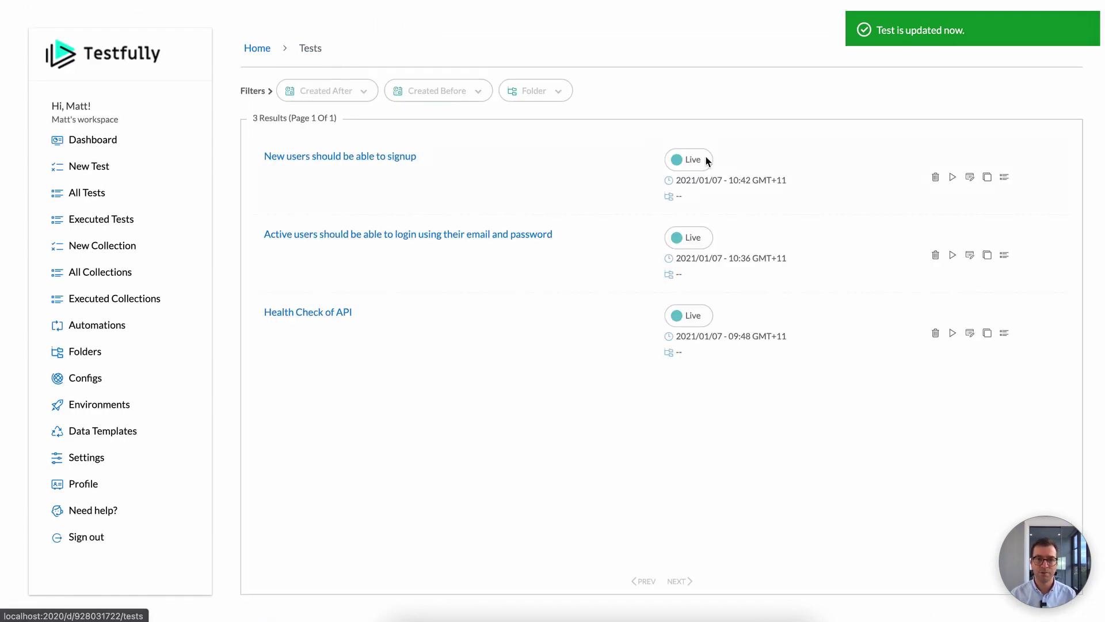
Step: Run the signup test on the laptop environment and check its request id 1045
{"action": "left_click", "coordinate": [953, 179]}
{"action": "left_click", "coordinate": [932, 244]}
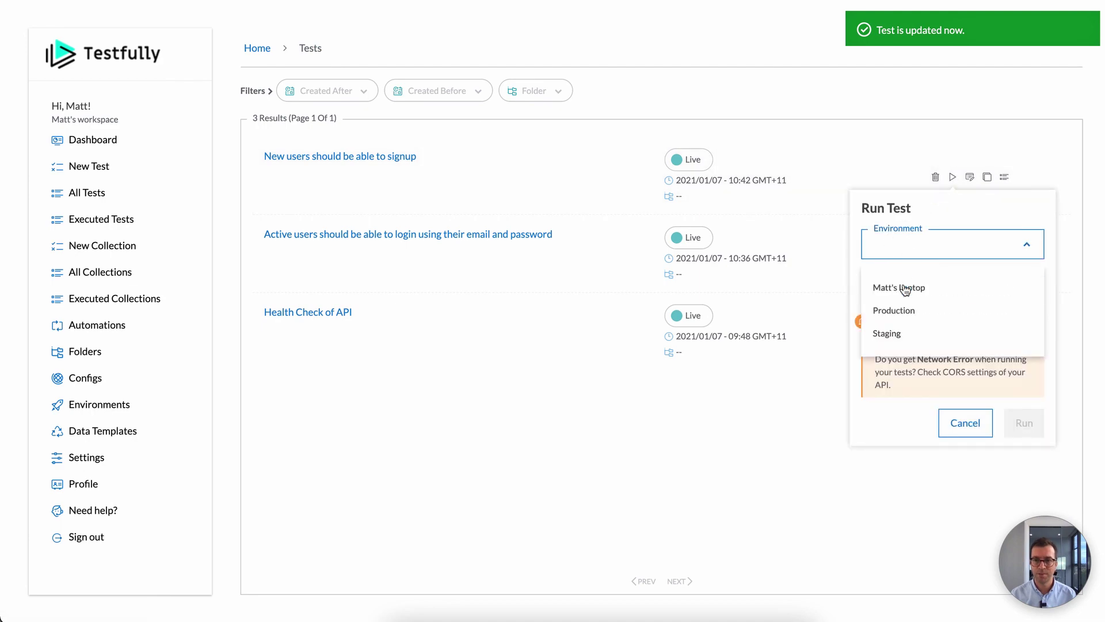
{"action": "left_click", "coordinate": [906, 289]}
{"action": "left_click", "coordinate": [1033, 417]}
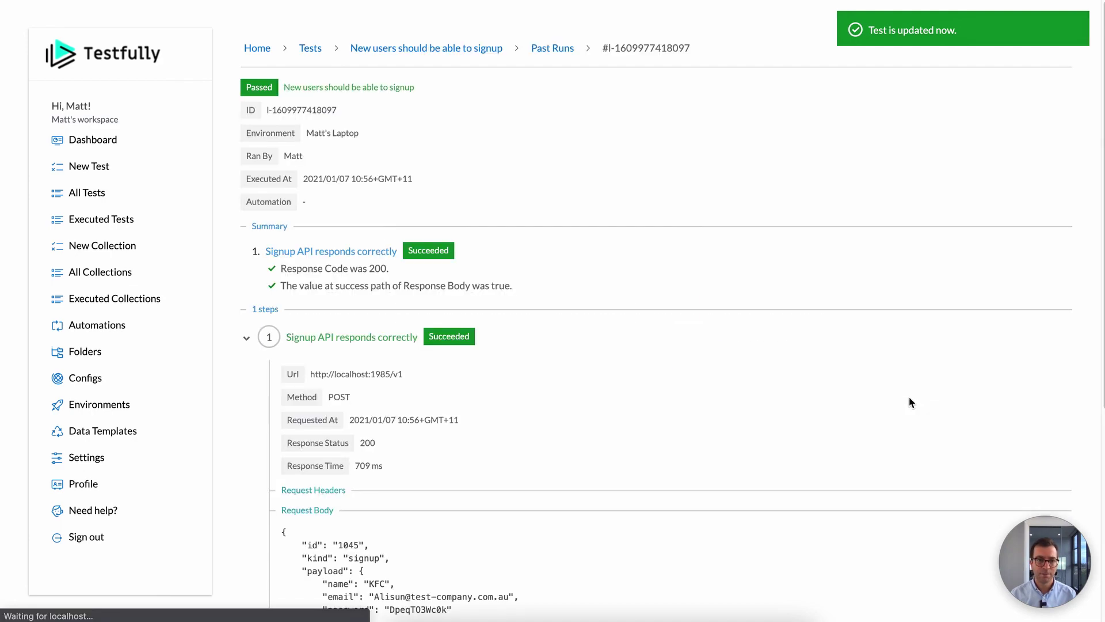
{"action": "scroll", "coordinate": [809, 363], "scroll_direction": "down", "scroll_amount": 5}
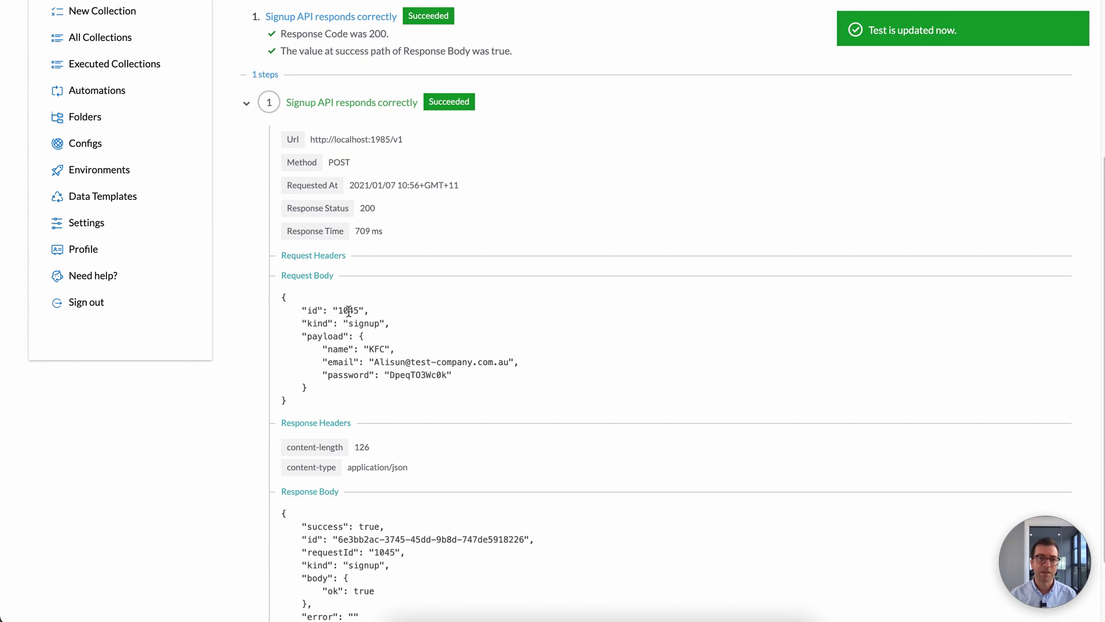
{"action": "double_click", "coordinate": [347, 311]}
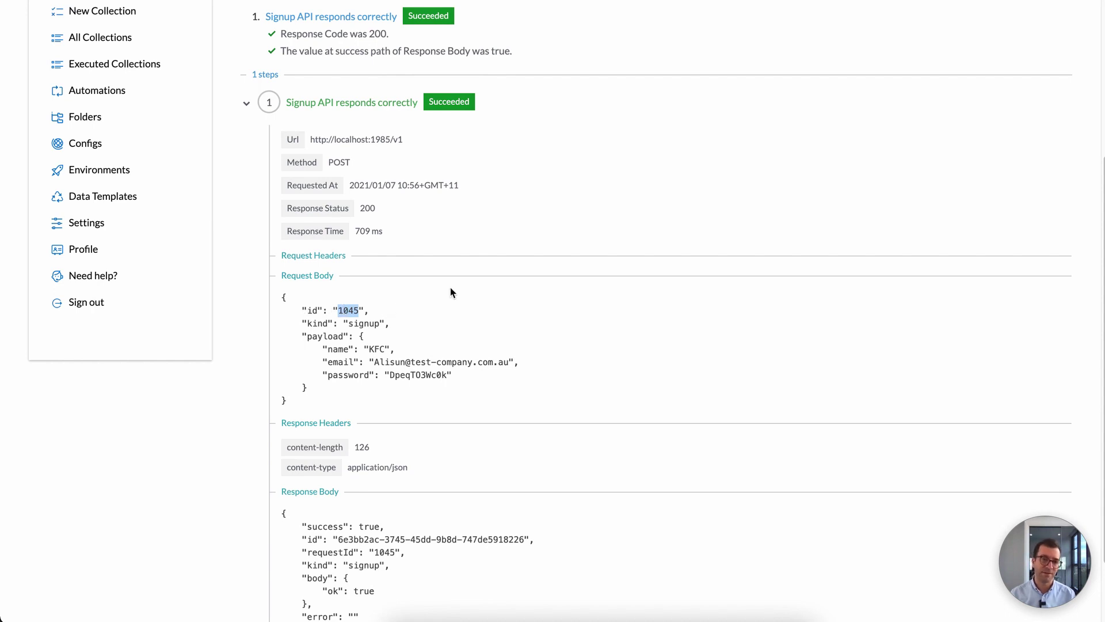
{"action": "scroll", "coordinate": [460, 291], "scroll_direction": "down", "scroll_amount": 2}
{"action": "scroll", "coordinate": [481, 288], "scroll_direction": "up", "scroll_amount": 5}
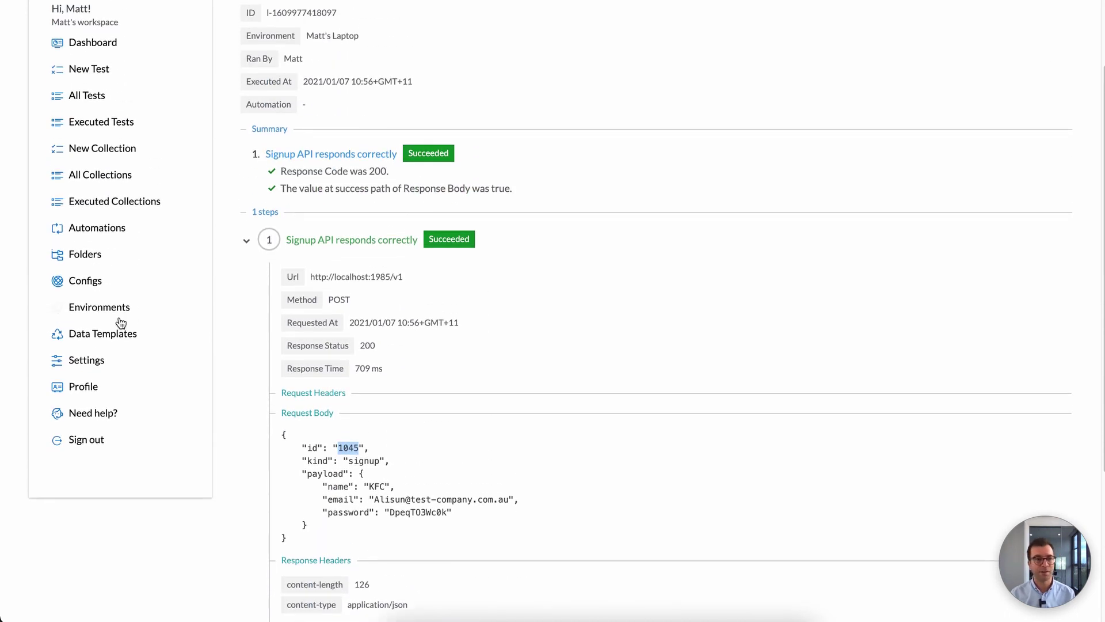
Step: Check a new data template's value type options, keeping string, then return to All Tests
{"action": "left_click", "coordinate": [123, 332]}
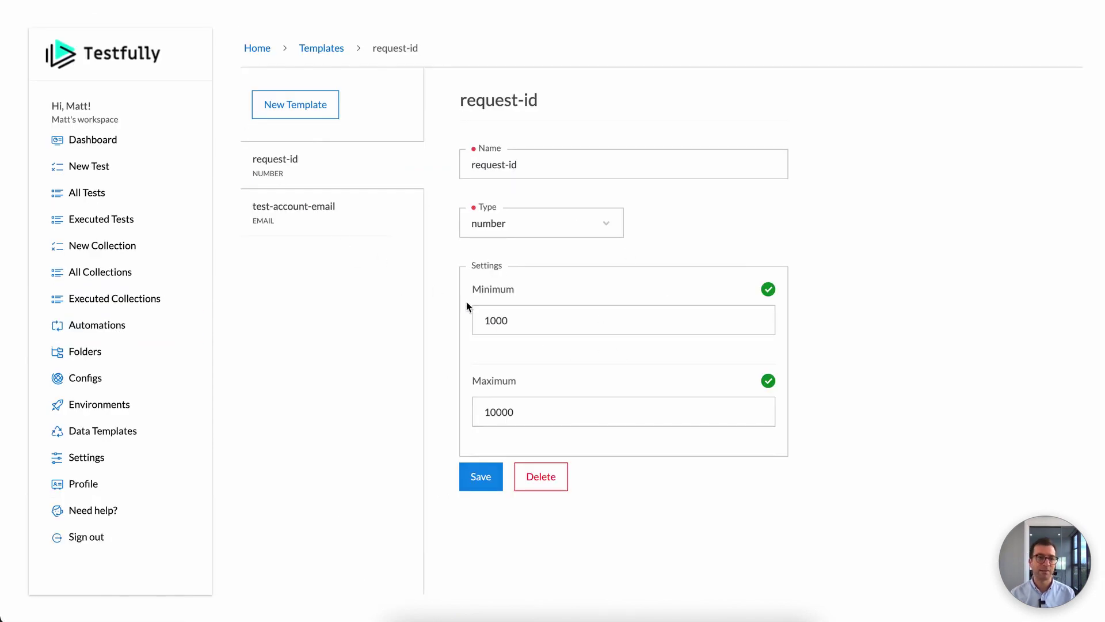
{"action": "left_click", "coordinate": [287, 113]}
{"action": "left_click", "coordinate": [514, 230]}
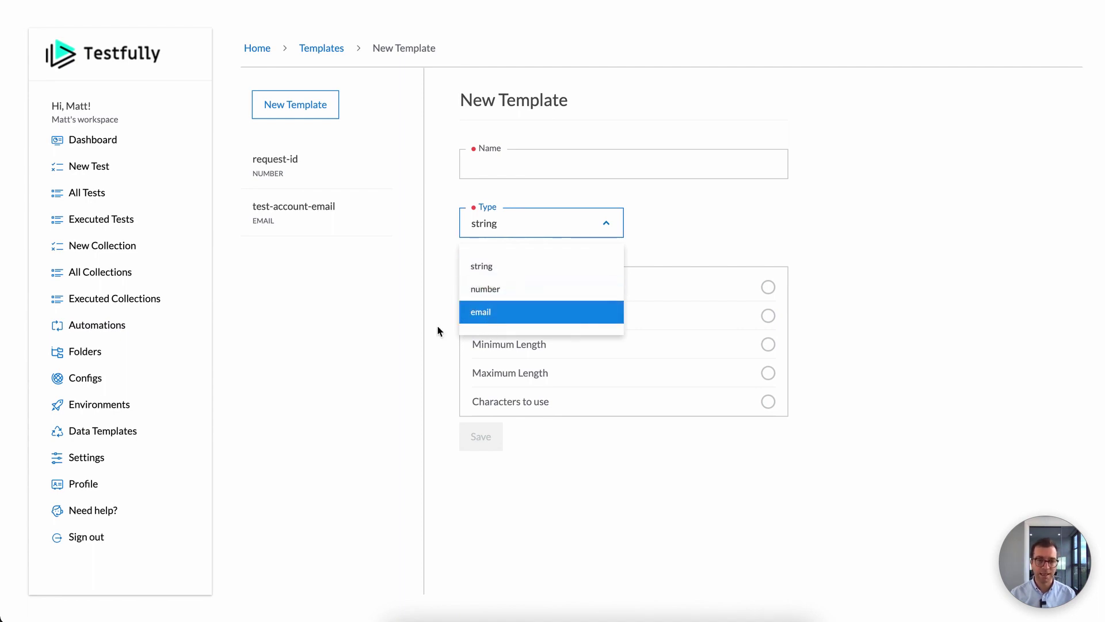
{"action": "left_click", "coordinate": [352, 326]}
{"action": "left_click", "coordinate": [536, 228]}
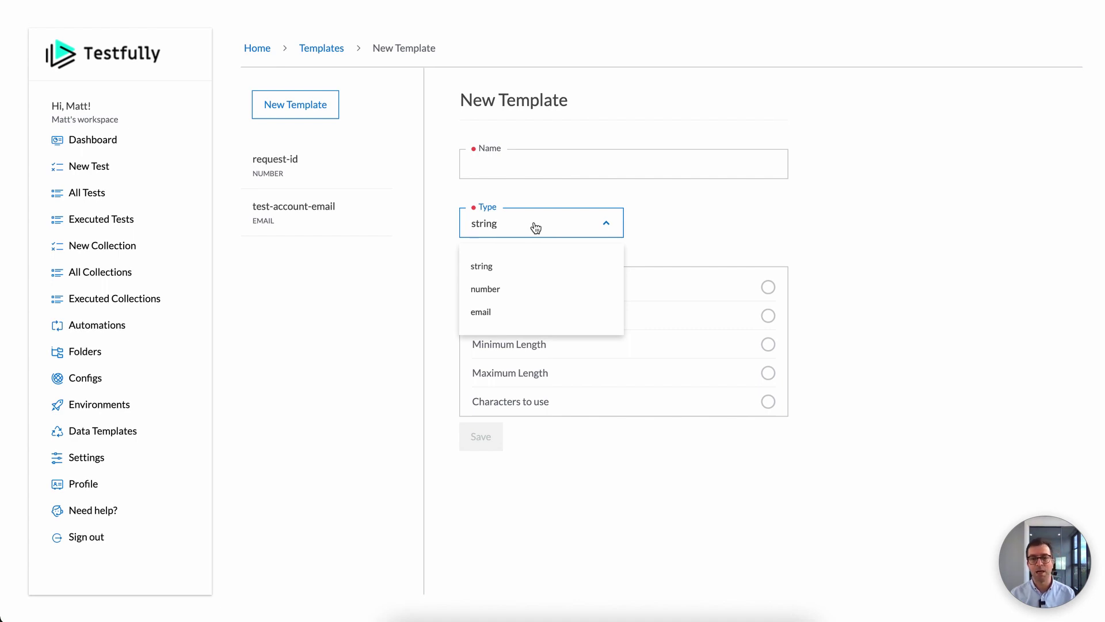
{"action": "left_click", "coordinate": [679, 229]}
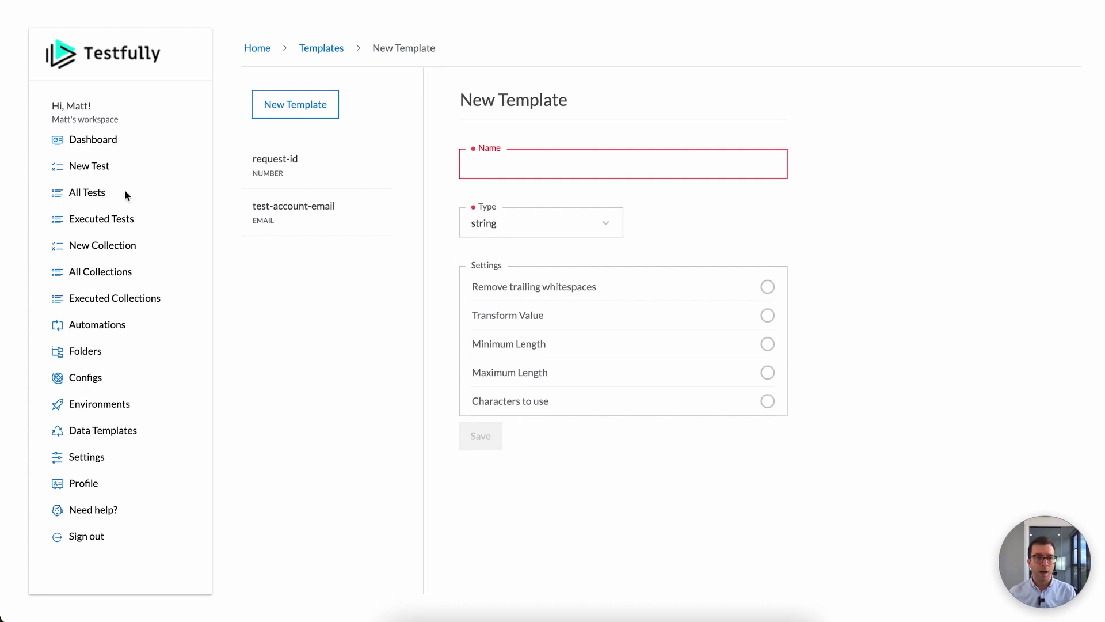
{"action": "left_click", "coordinate": [105, 196]}
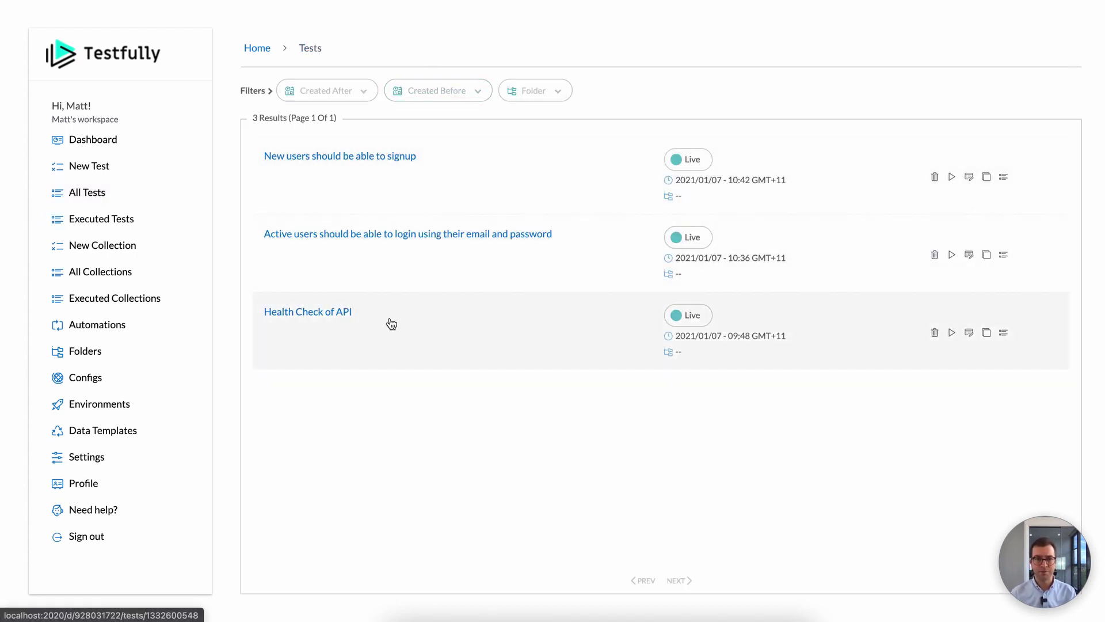
Step: Run the signup test once against the laptop environment
{"action": "left_click", "coordinate": [952, 176]}
{"action": "left_click", "coordinate": [929, 253]}
{"action": "left_click", "coordinate": [925, 296]}
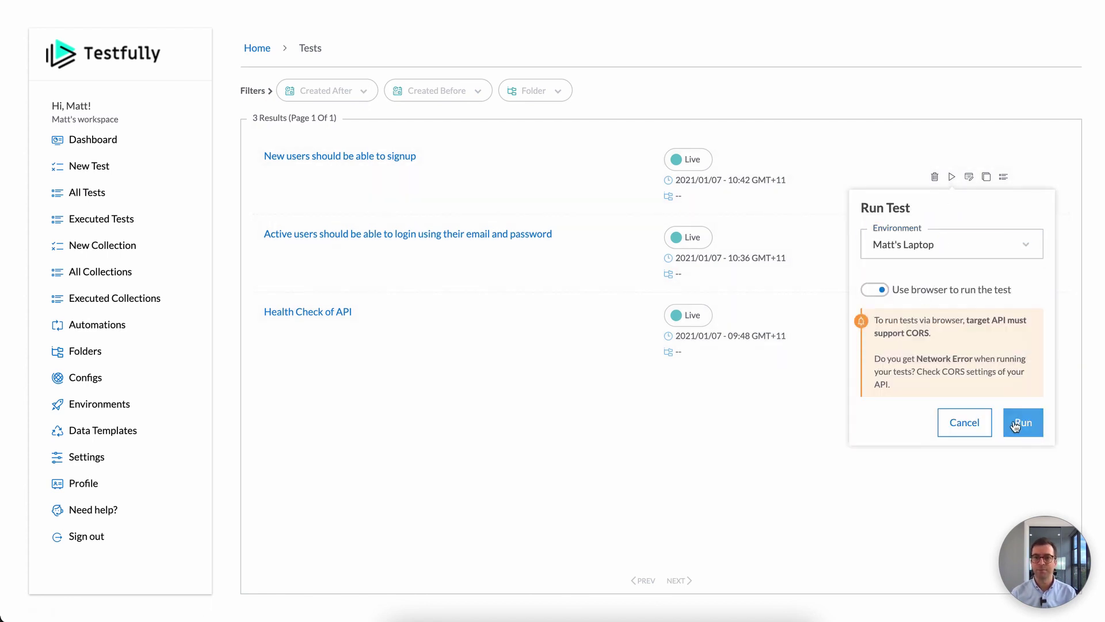
{"action": "left_click", "coordinate": [1021, 425]}
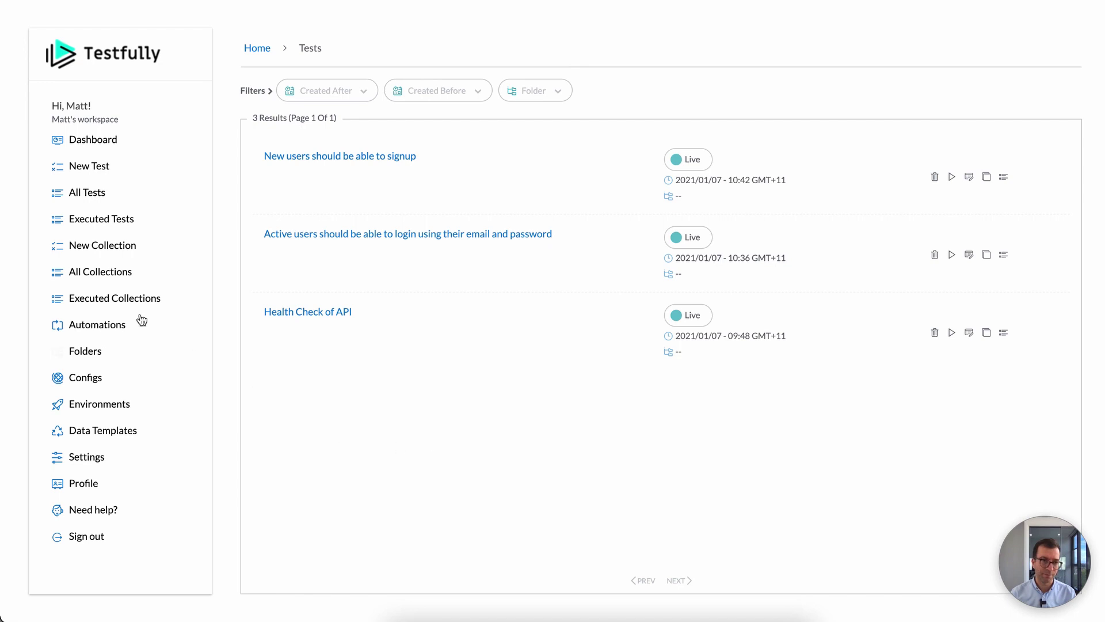
Step: Start a new collection titled 'Critical Test Cases'
{"action": "left_click", "coordinate": [87, 246]}
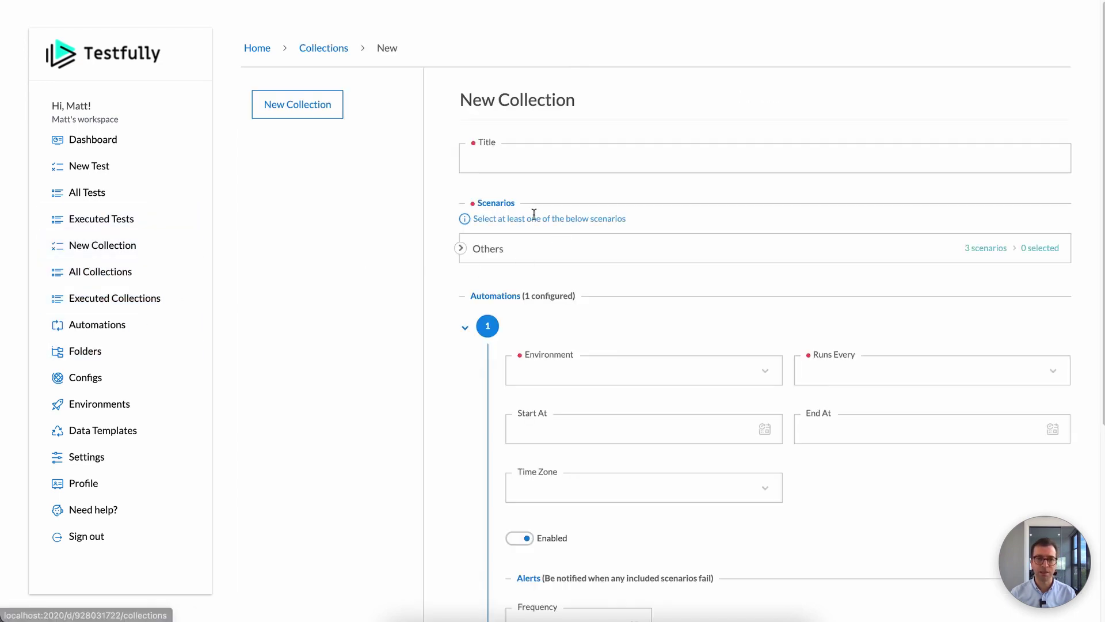
{"action": "left_click", "coordinate": [590, 161]}
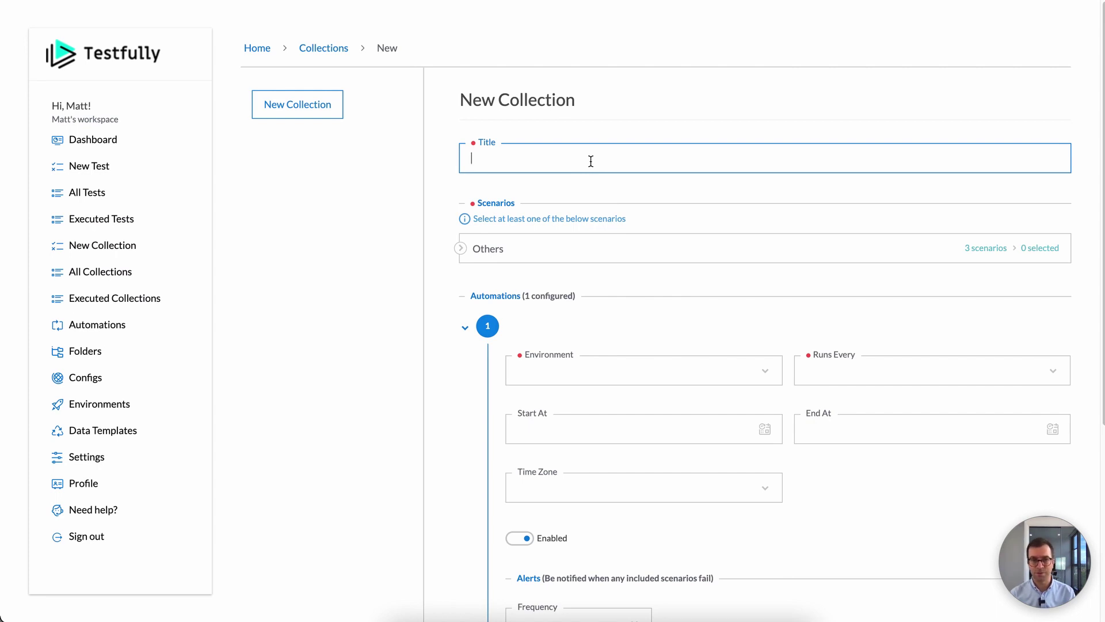
{"action": "type", "text": "Crit"}
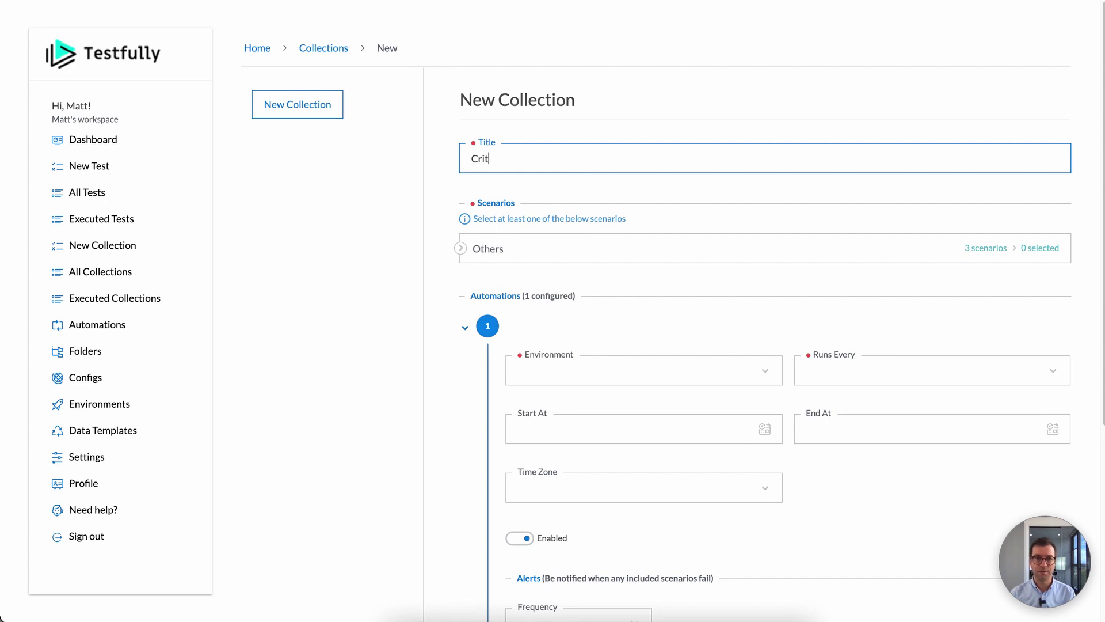
{"action": "type", "text": "ical Test Cases"}
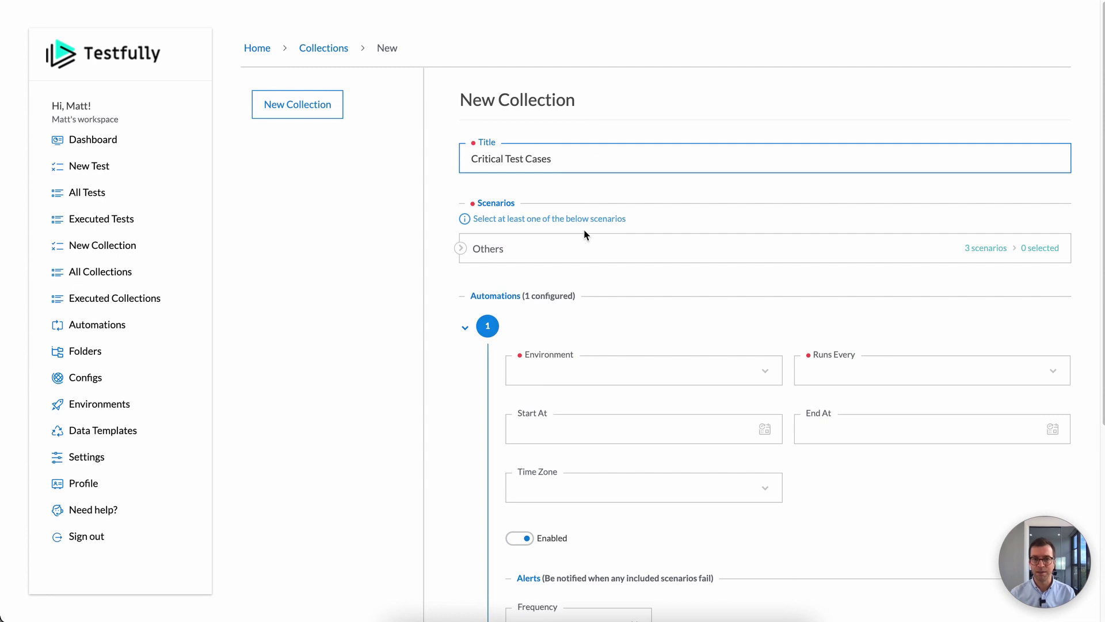
Step: Include the signup, login and Health Check of API scenarios from the Others group
{"action": "left_click", "coordinate": [491, 257]}
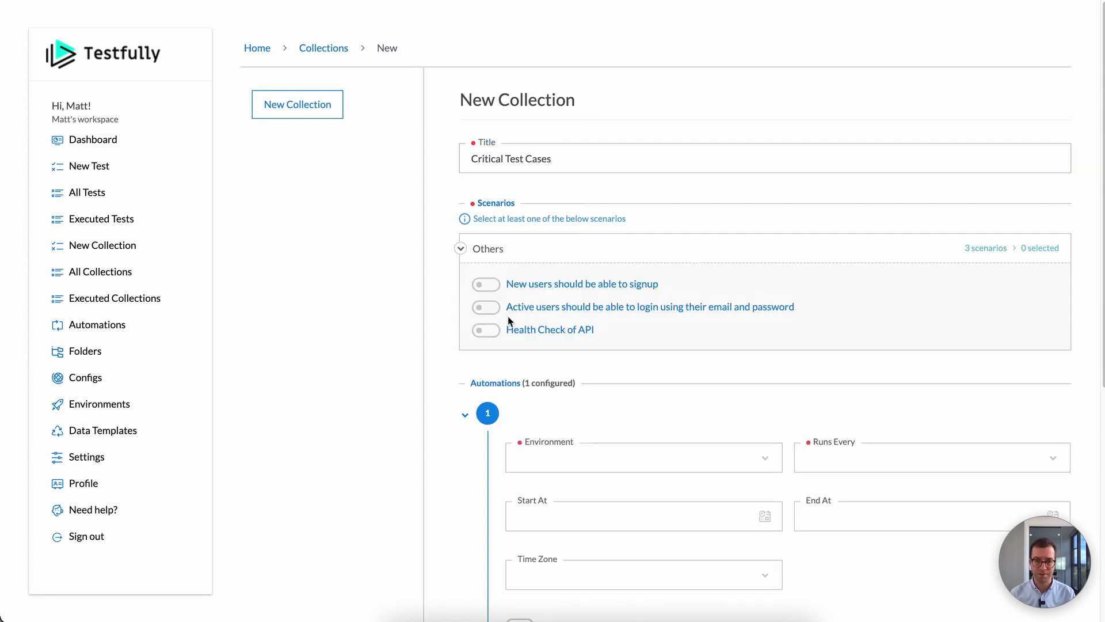
{"action": "left_click", "coordinate": [486, 285]}
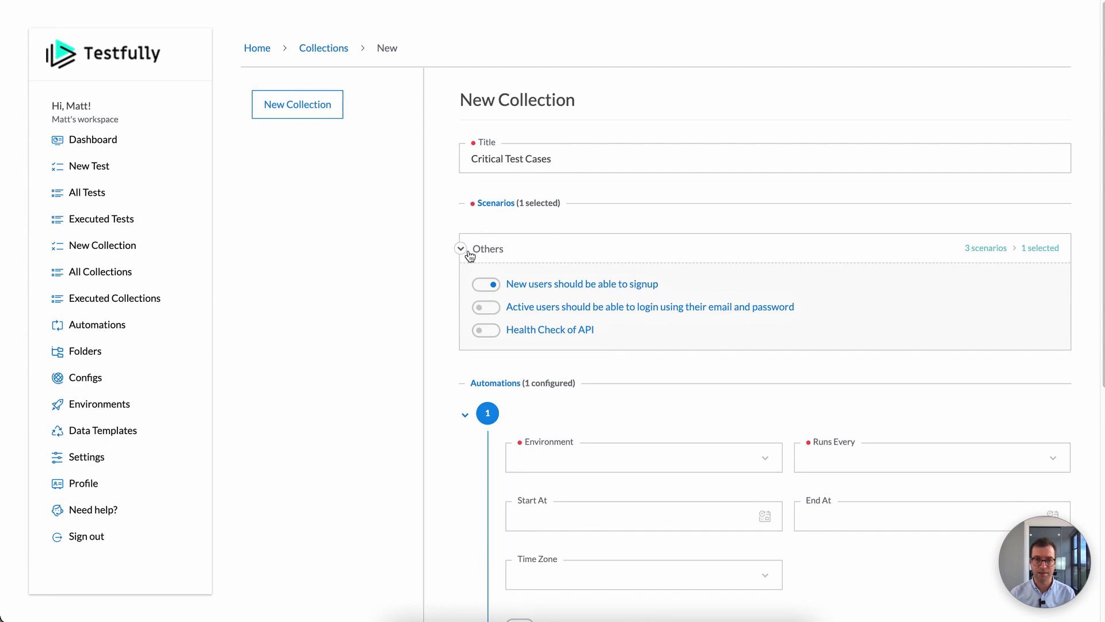
{"action": "left_click", "coordinate": [486, 307]}
{"action": "left_click", "coordinate": [487, 331]}
{"action": "scroll", "coordinate": [616, 316], "scroll_direction": "down", "scroll_amount": 4}
{"action": "scroll", "coordinate": [564, 281], "scroll_direction": "up", "scroll_amount": 2}
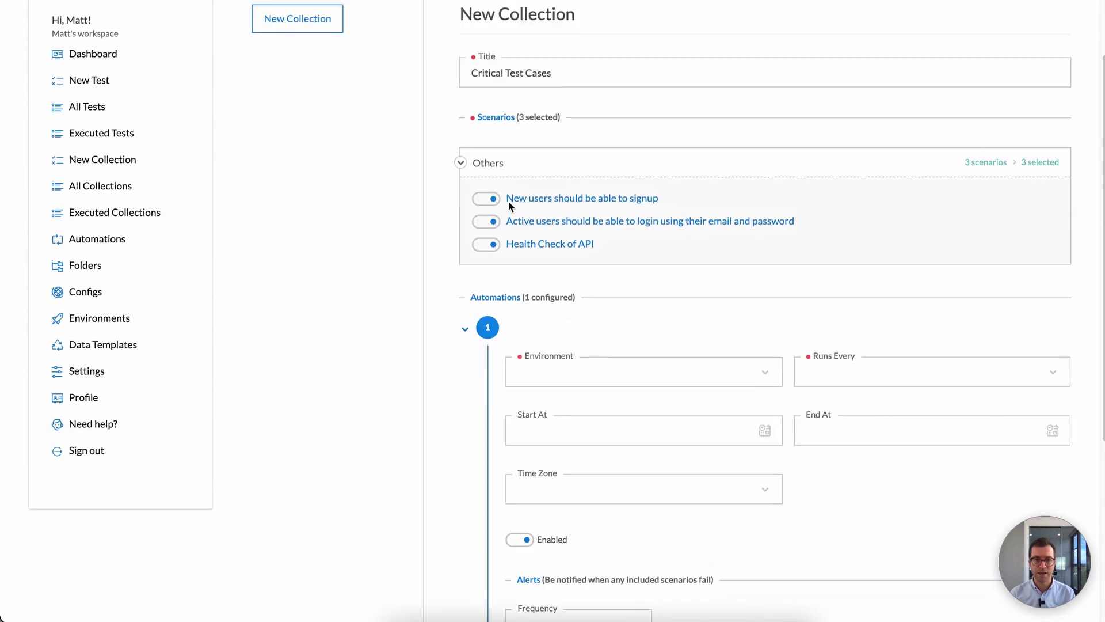
{"action": "scroll", "coordinate": [629, 225], "scroll_direction": "down", "scroll_amount": 2}
{"action": "scroll", "coordinate": [634, 229], "scroll_direction": "up", "scroll_amount": 1}
{"action": "scroll", "coordinate": [633, 230], "scroll_direction": "down", "scroll_amount": 3}
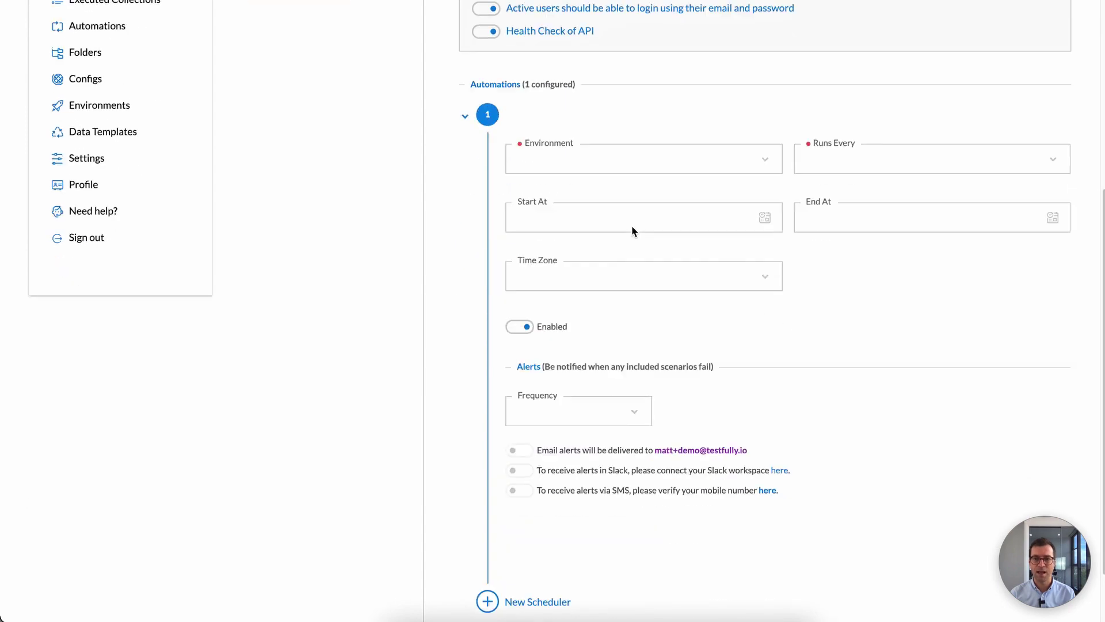
{"action": "scroll", "coordinate": [632, 230], "scroll_direction": "up", "scroll_amount": 1}
Step: Set the automation's environment to Staging and its interval to every Minute
{"action": "scroll", "coordinate": [632, 230], "scroll_direction": "down", "scroll_amount": 2}
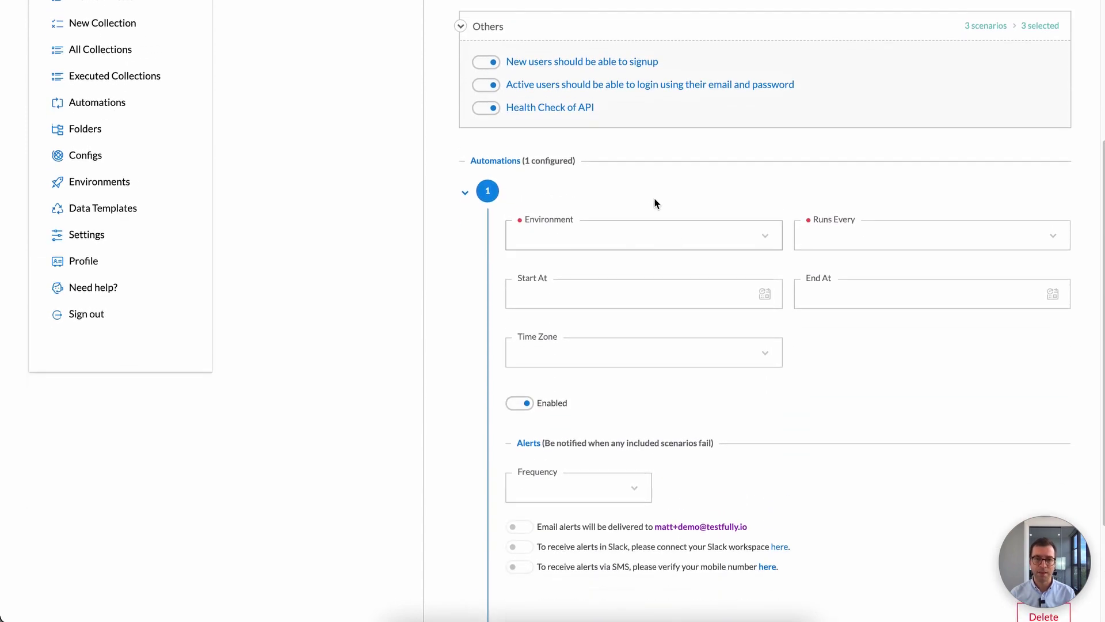
{"action": "scroll", "coordinate": [737, 219], "scroll_direction": "down", "scroll_amount": 1}
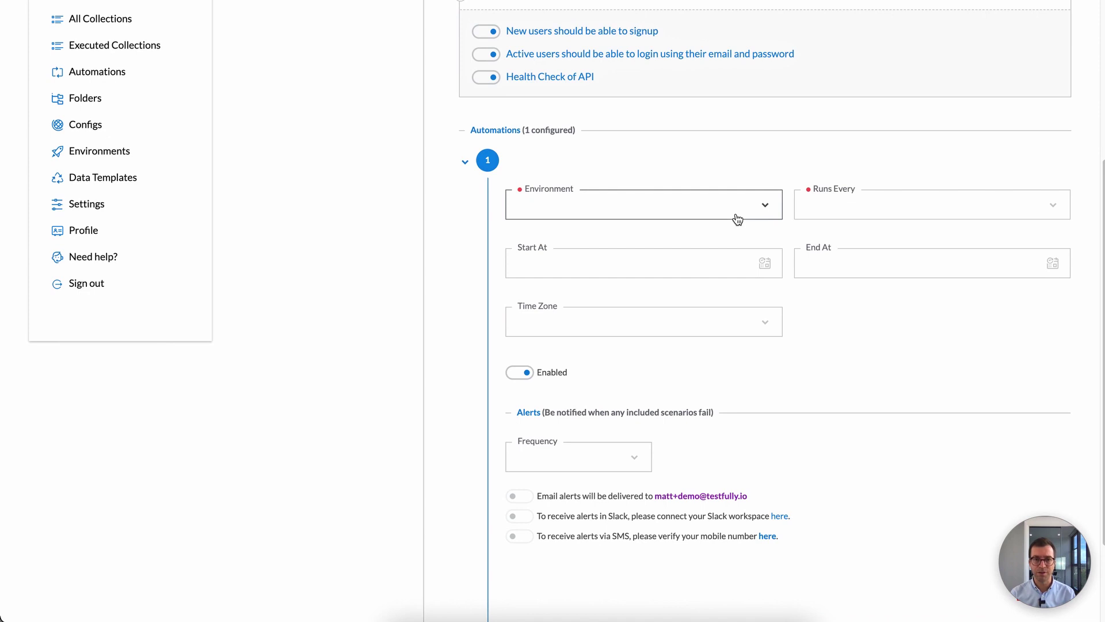
{"action": "scroll", "coordinate": [626, 183], "scroll_direction": "down", "scroll_amount": 3}
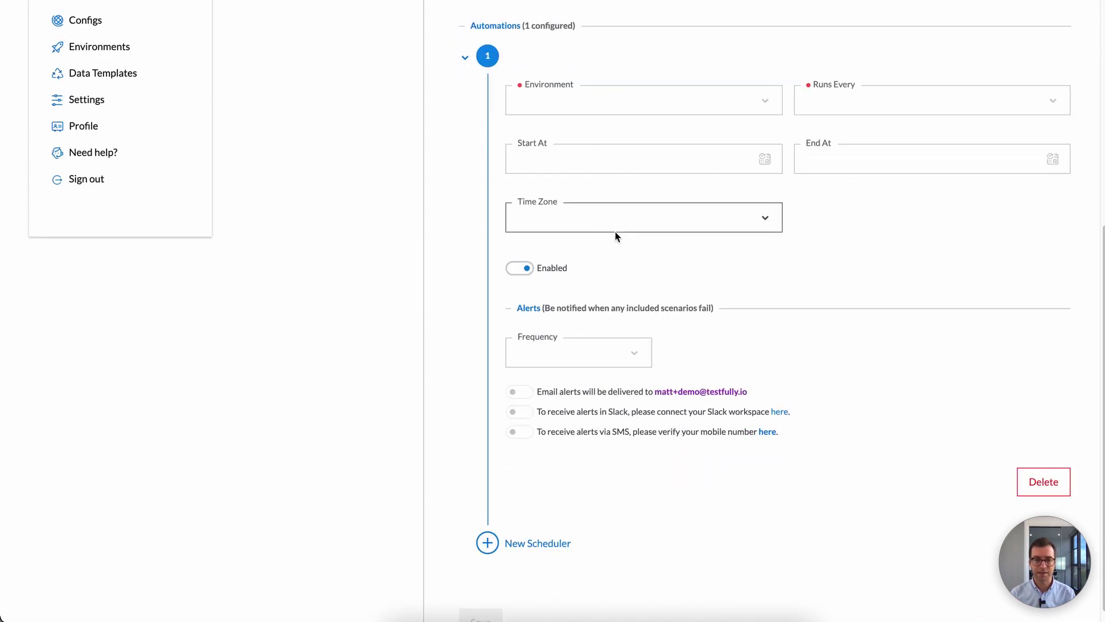
{"action": "scroll", "coordinate": [616, 233], "scroll_direction": "up", "scroll_amount": 3}
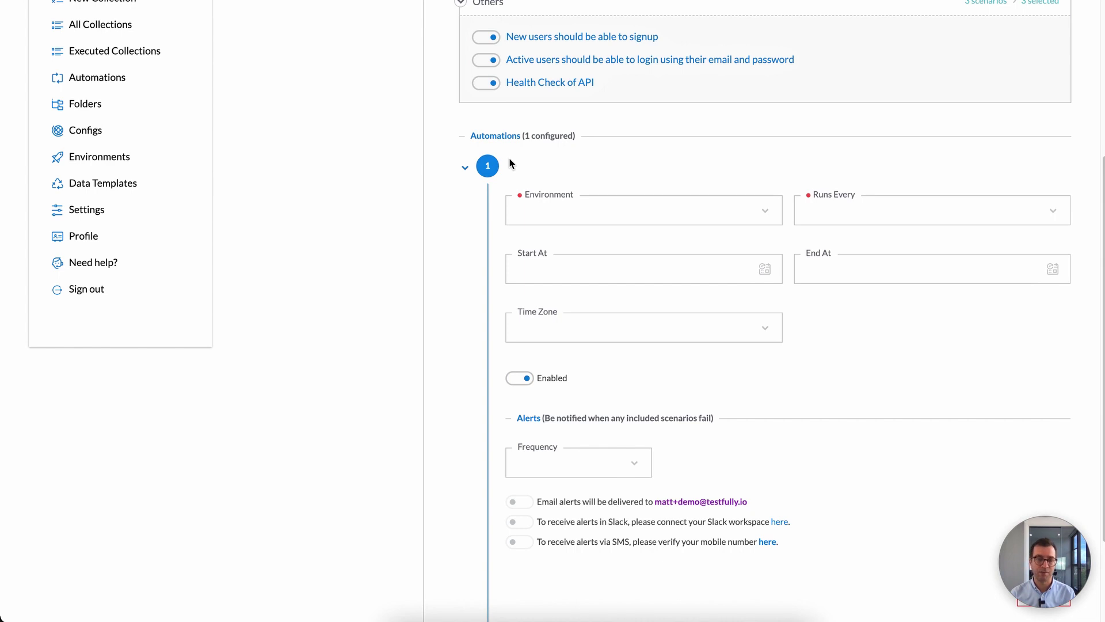
{"action": "left_click", "coordinate": [553, 203]}
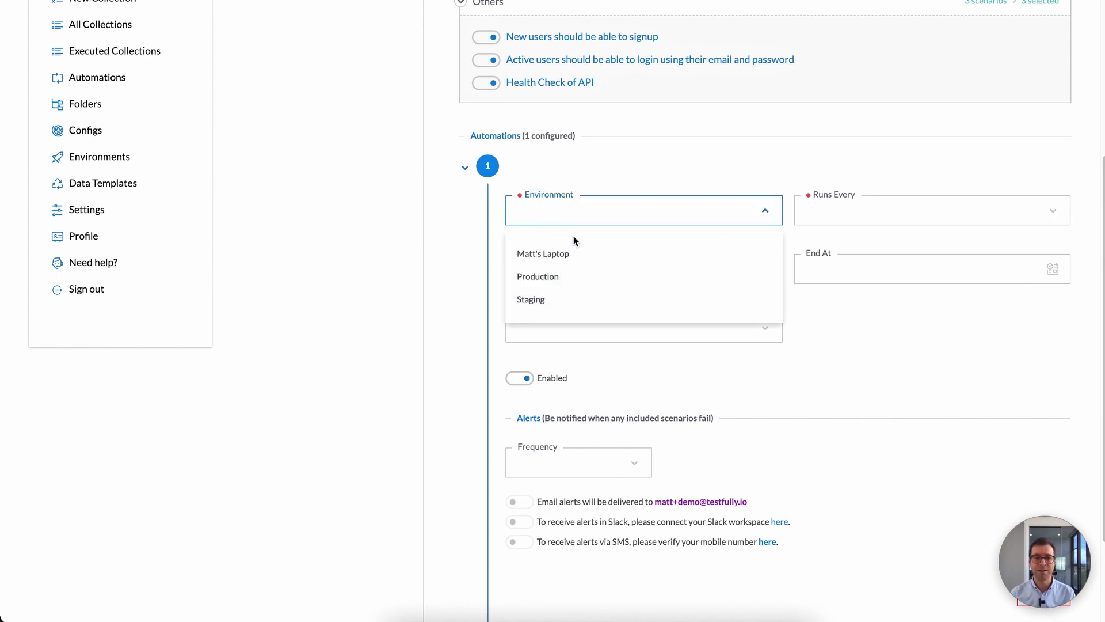
{"action": "left_click", "coordinate": [538, 299]}
{"action": "left_click", "coordinate": [846, 217]}
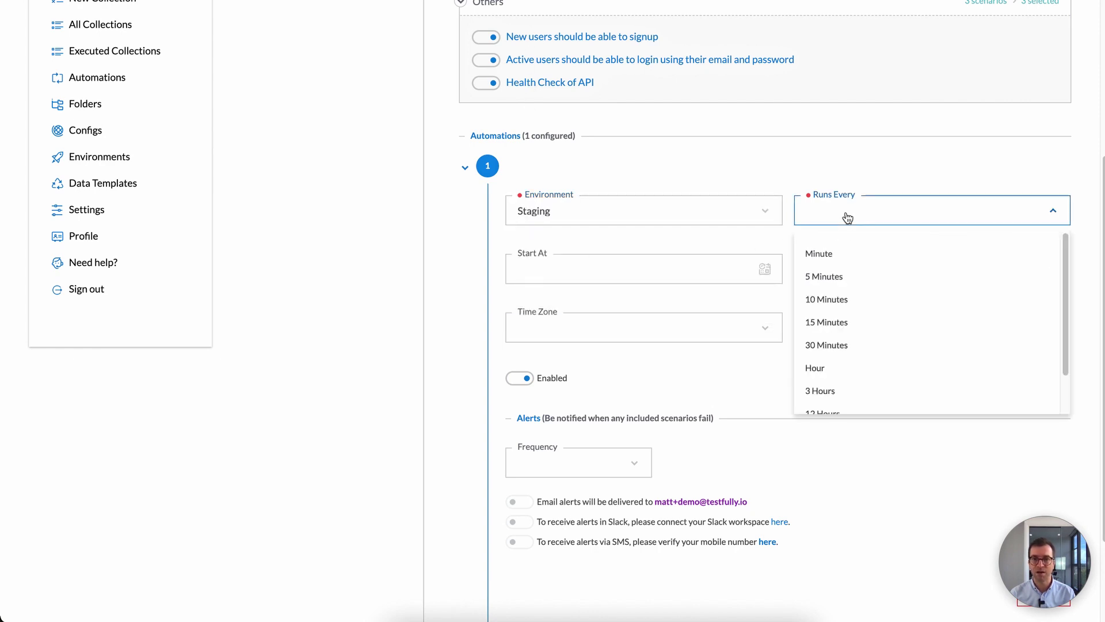
{"action": "left_click", "coordinate": [834, 252]}
Step: Try the Start At and End At date calendars, then clear the start date
{"action": "left_click", "coordinate": [603, 272]}
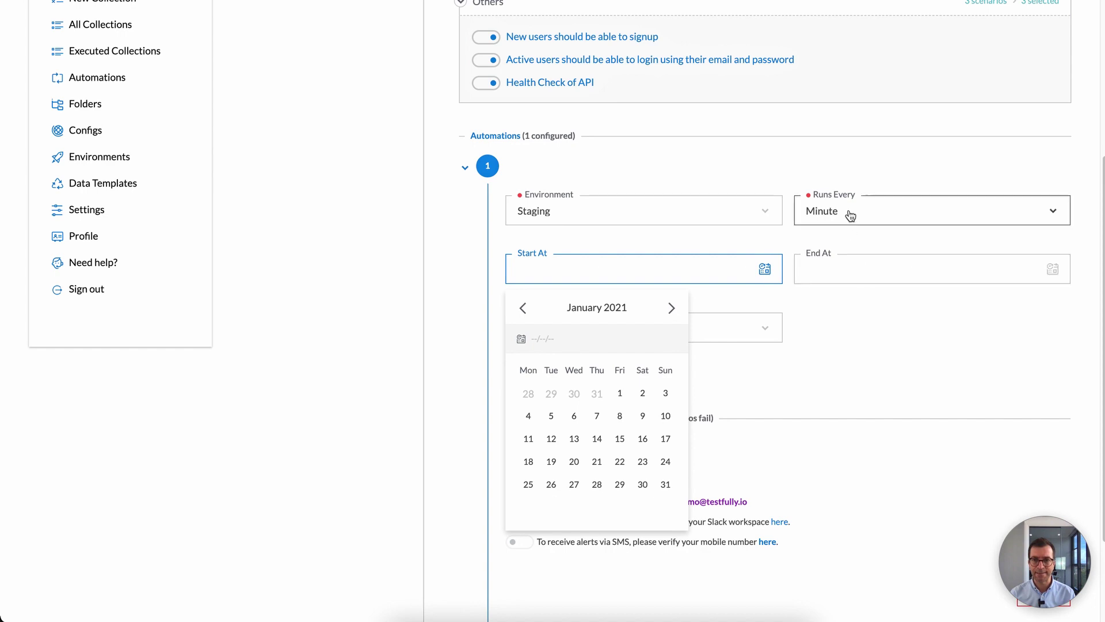
{"action": "left_click", "coordinate": [621, 393]}
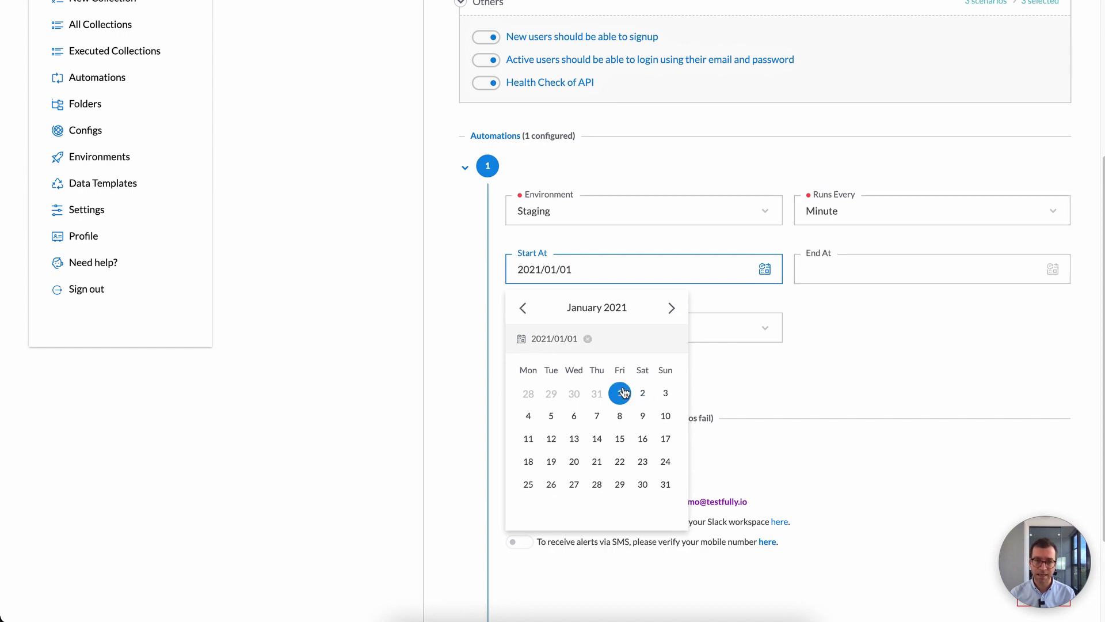
{"action": "left_click", "coordinate": [832, 307]}
{"action": "left_click", "coordinate": [932, 271]}
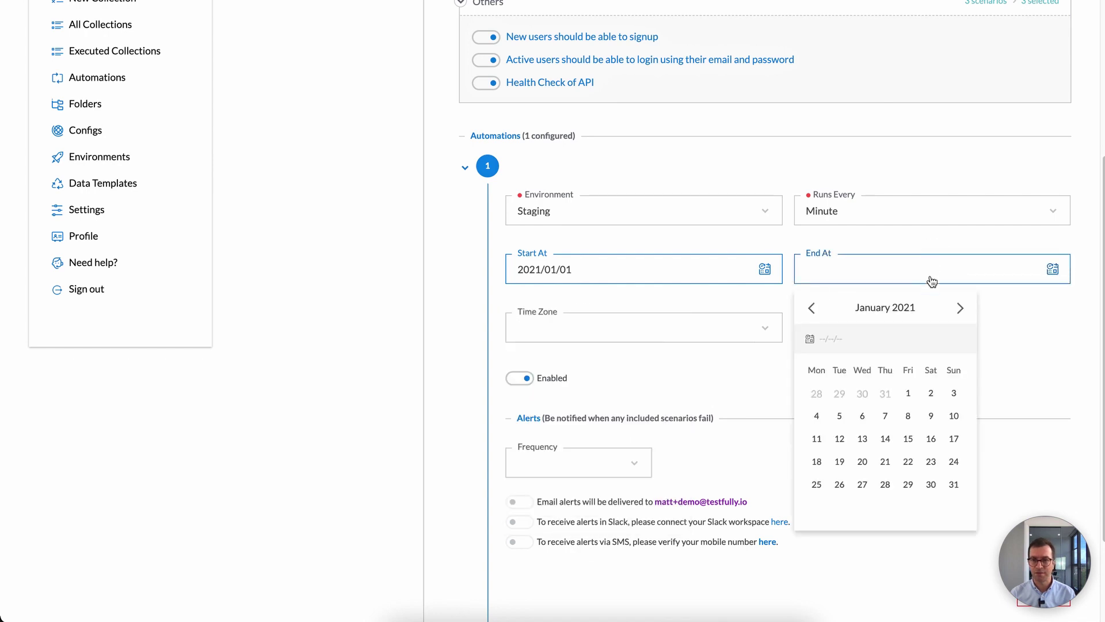
{"action": "left_click", "coordinate": [961, 314]}
{"action": "left_click", "coordinate": [961, 314]}
{"action": "left_click", "coordinate": [962, 314]}
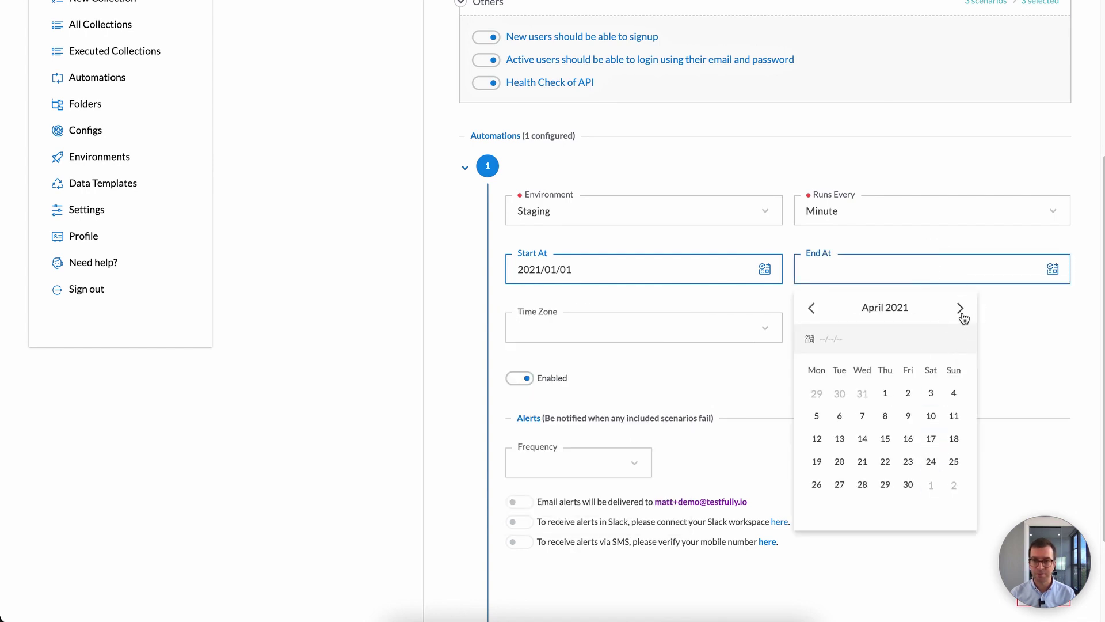
{"action": "left_click", "coordinate": [962, 314]}
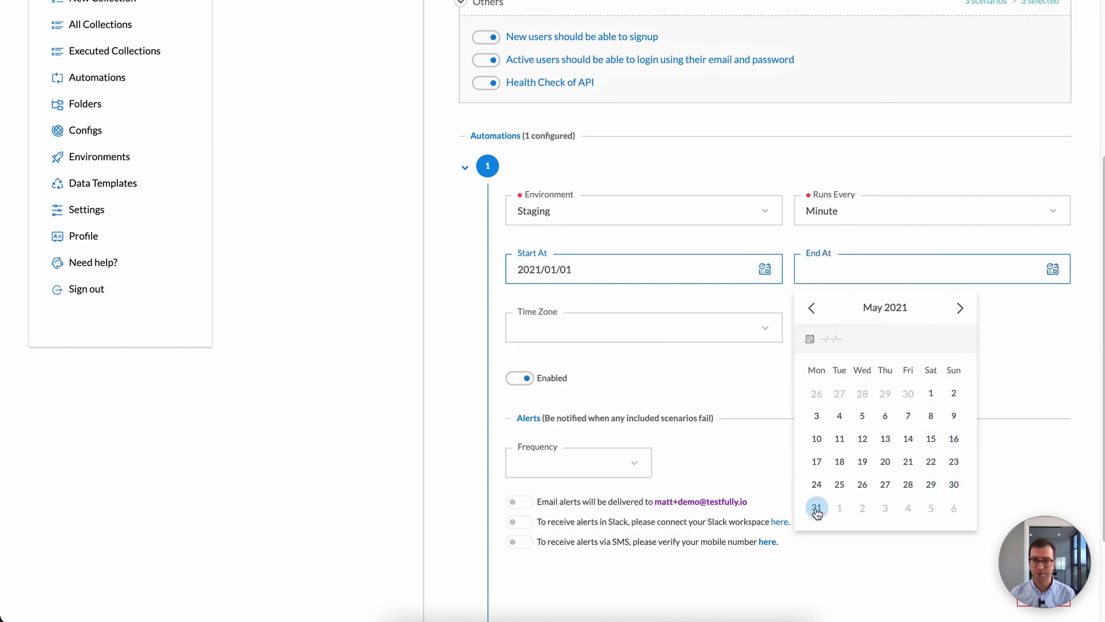
{"action": "left_click", "coordinate": [655, 273]}
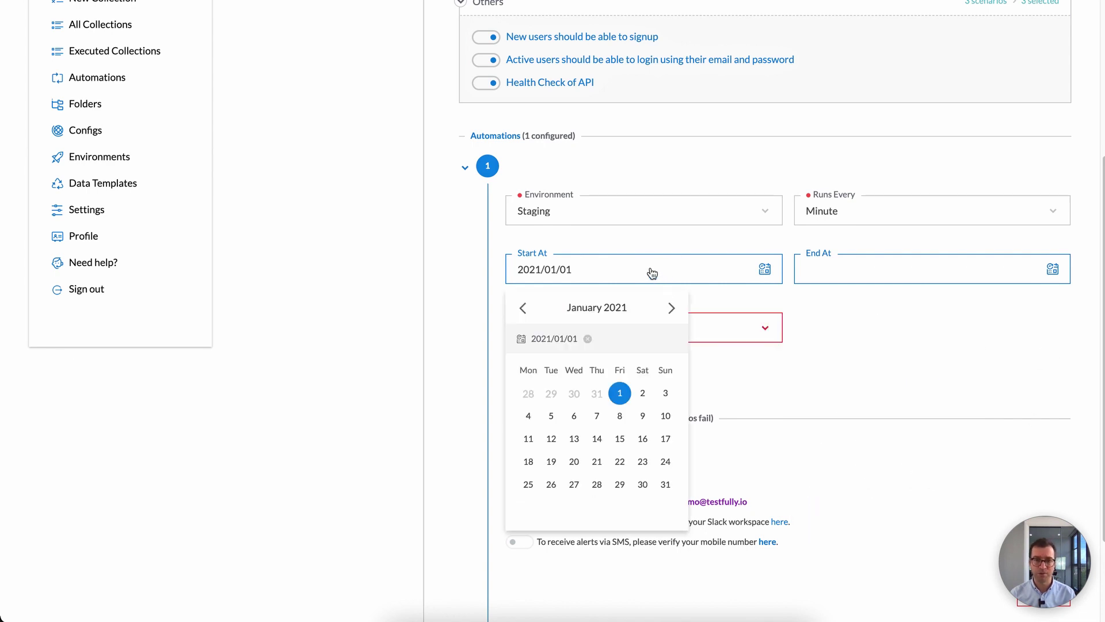
{"action": "left_click", "coordinate": [588, 338]}
{"action": "left_click", "coordinate": [836, 347]}
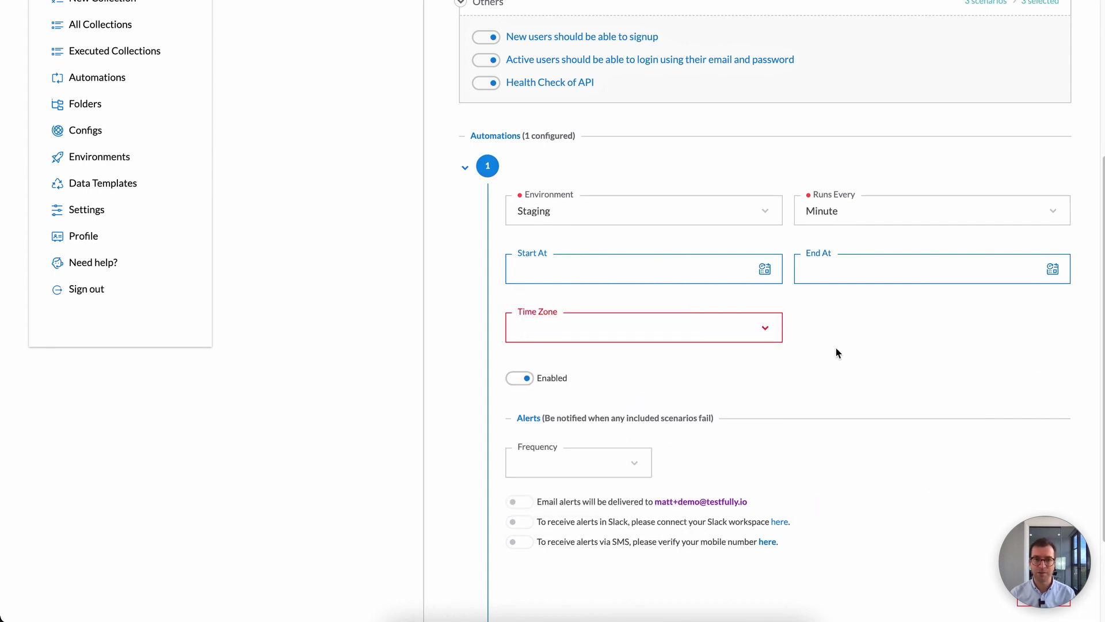
Step: Scroll to the Alerts section and open the alert Frequency dropdown
{"action": "scroll", "coordinate": [784, 345], "scroll_direction": "down", "scroll_amount": 2}
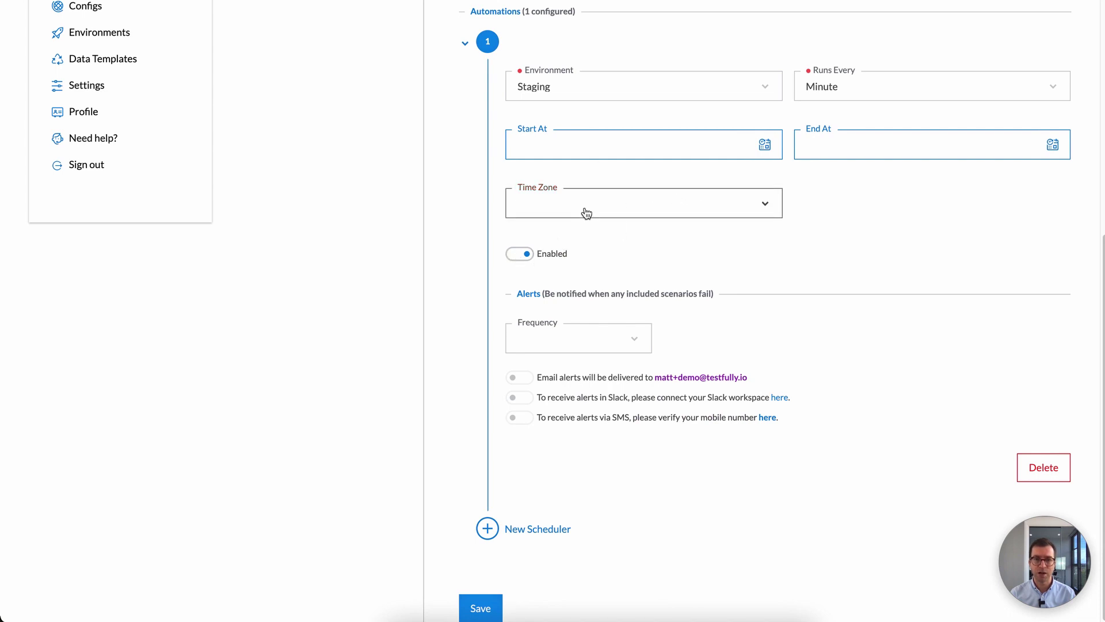
{"action": "scroll", "coordinate": [678, 165], "scroll_direction": "up", "scroll_amount": 1}
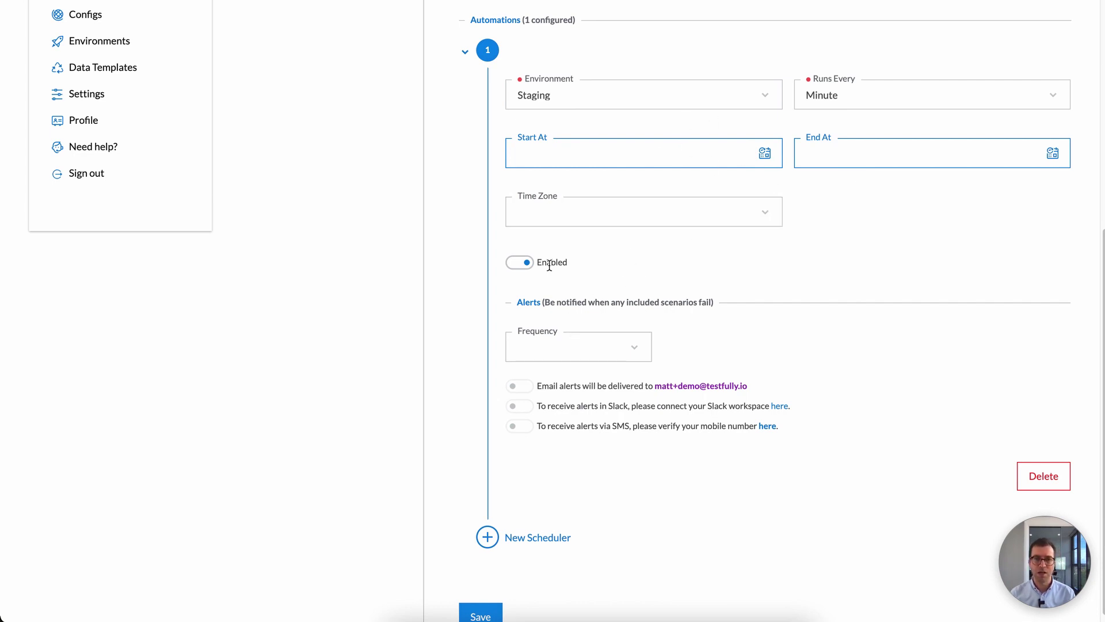
{"action": "scroll", "coordinate": [562, 261], "scroll_direction": "up", "scroll_amount": 3}
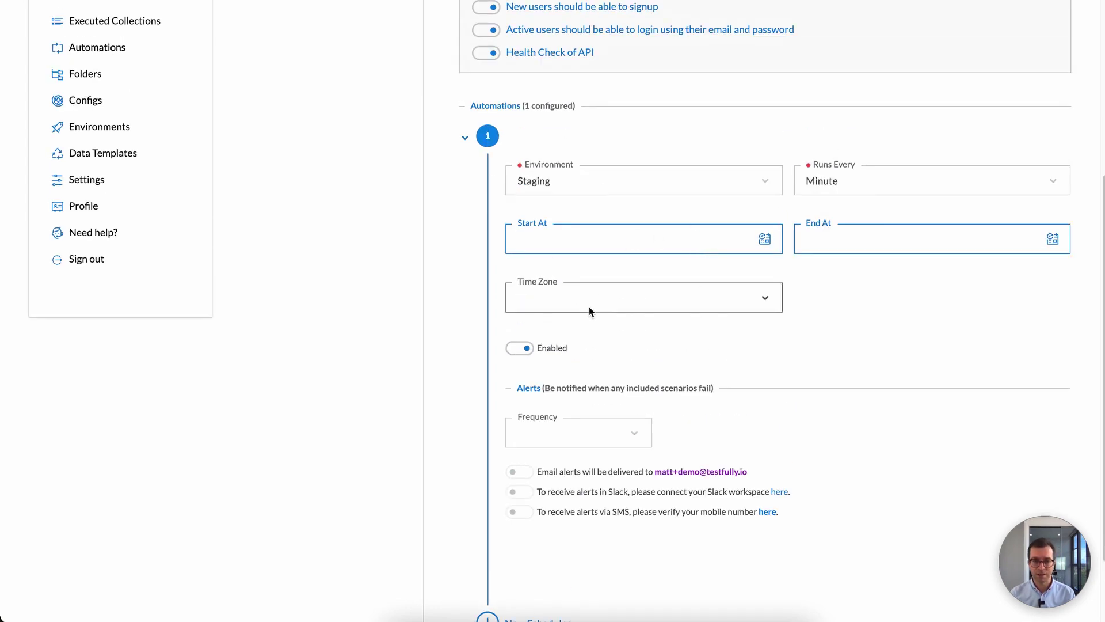
{"action": "scroll", "coordinate": [589, 306], "scroll_direction": "down", "scroll_amount": 2}
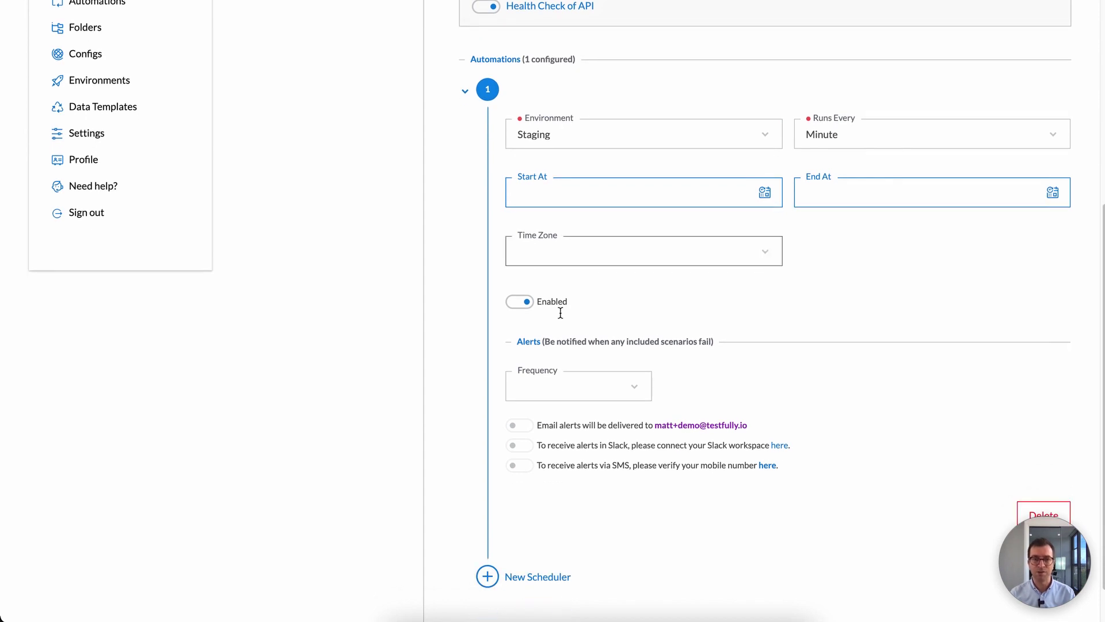
{"action": "scroll", "coordinate": [582, 391], "scroll_direction": "up", "scroll_amount": 1}
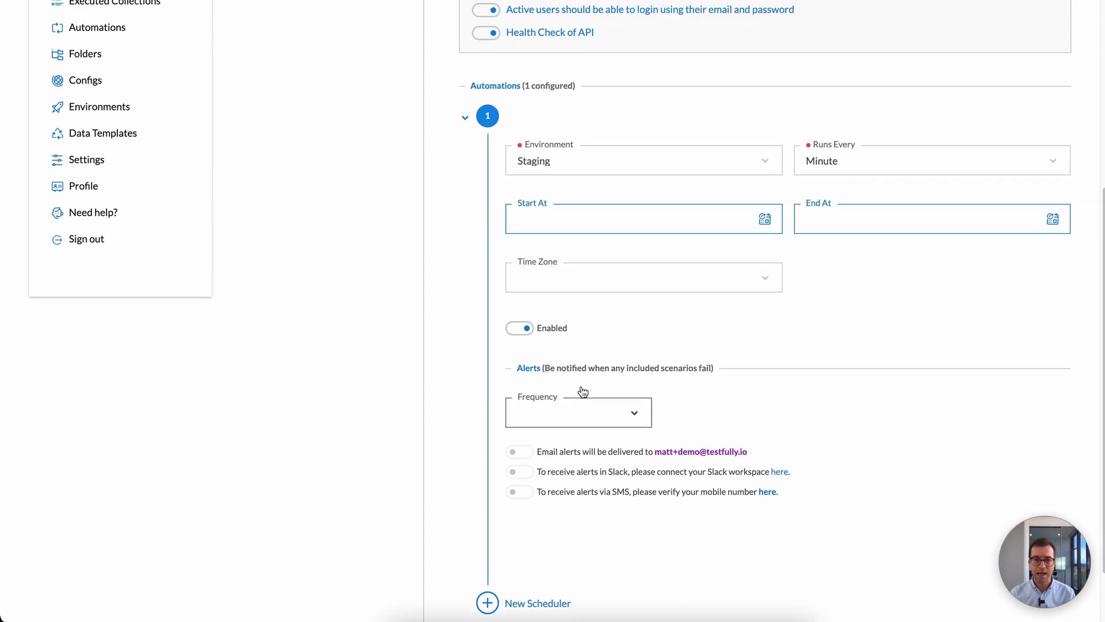
{"action": "scroll", "coordinate": [583, 392], "scroll_direction": "up", "scroll_amount": 4}
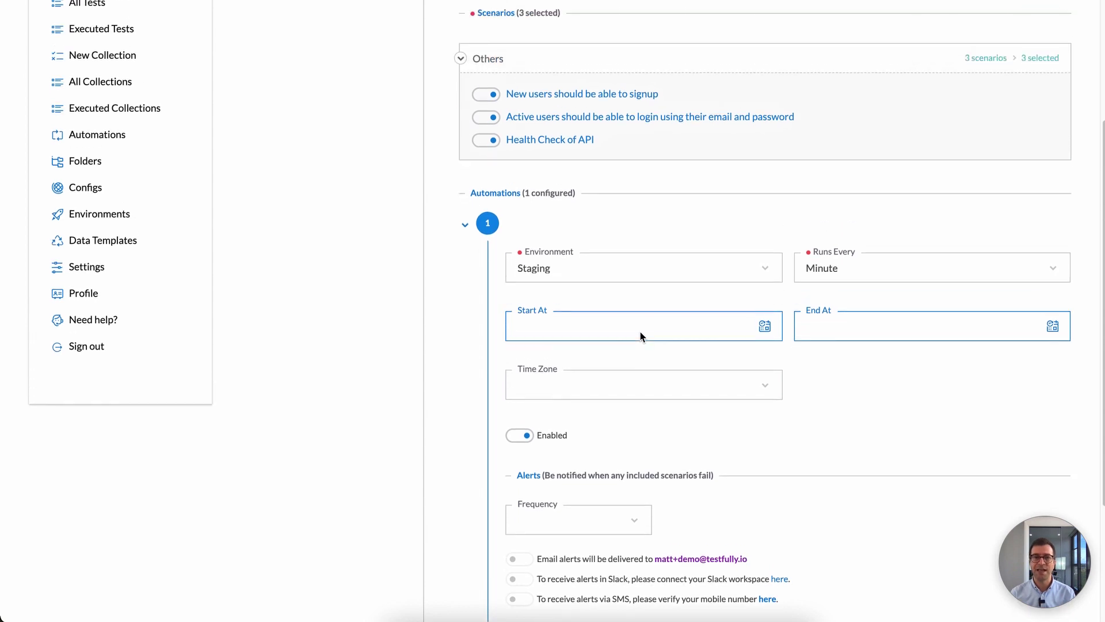
{"action": "scroll", "coordinate": [550, 328], "scroll_direction": "down", "scroll_amount": 5}
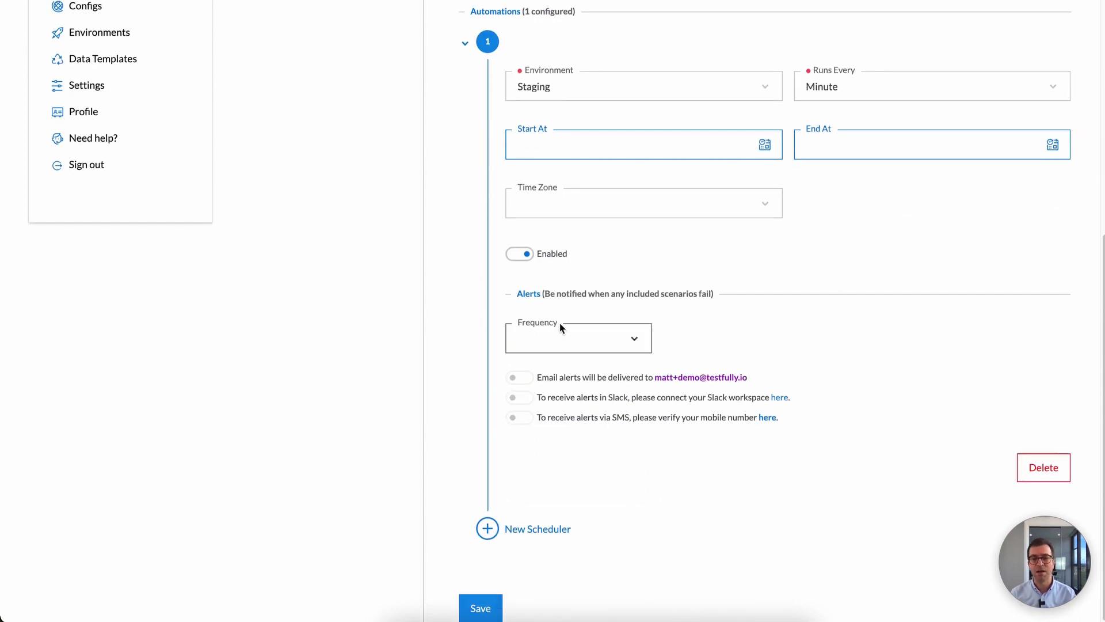
{"action": "left_click", "coordinate": [563, 345]}
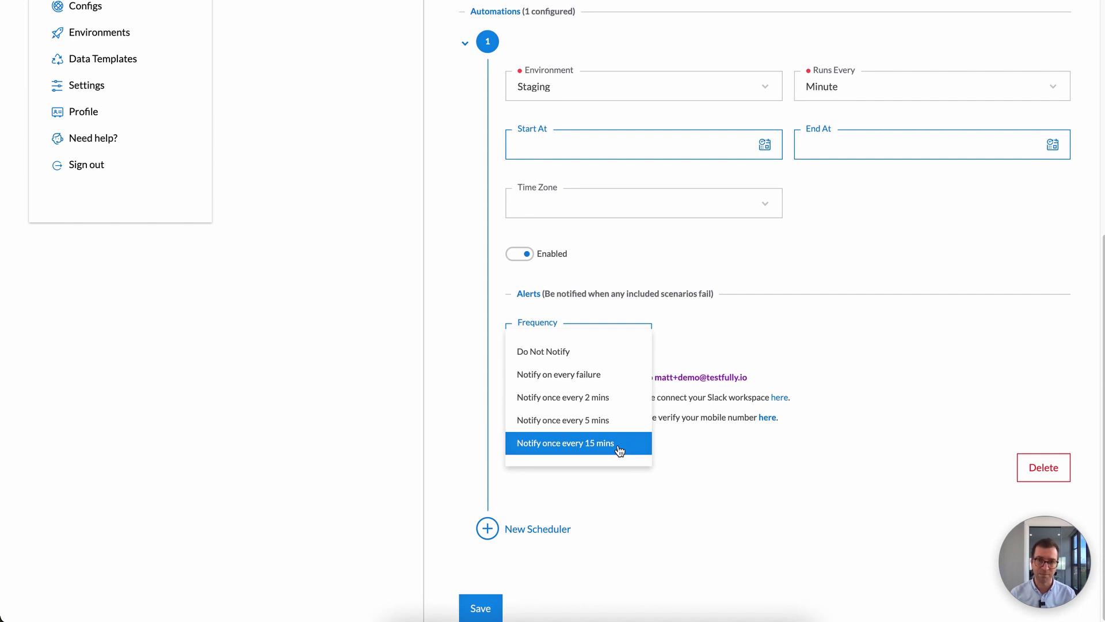
Step: Set alert frequency to 'Notify once every 15 mins' and turn on Email alerts
{"action": "left_click", "coordinate": [876, 138]}
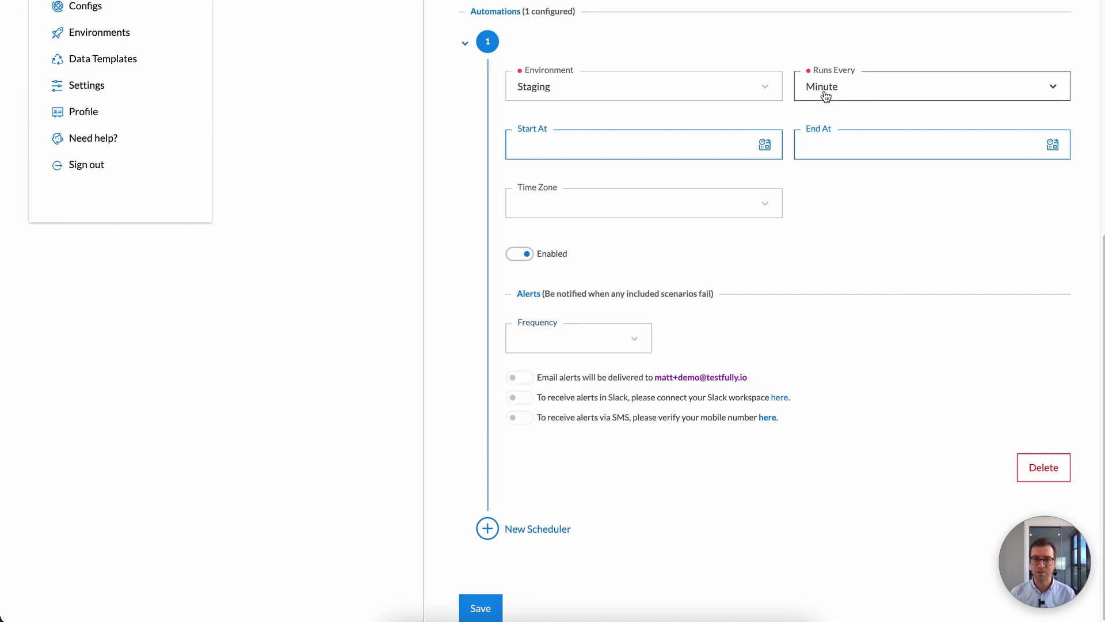
{"action": "left_click", "coordinate": [621, 338]}
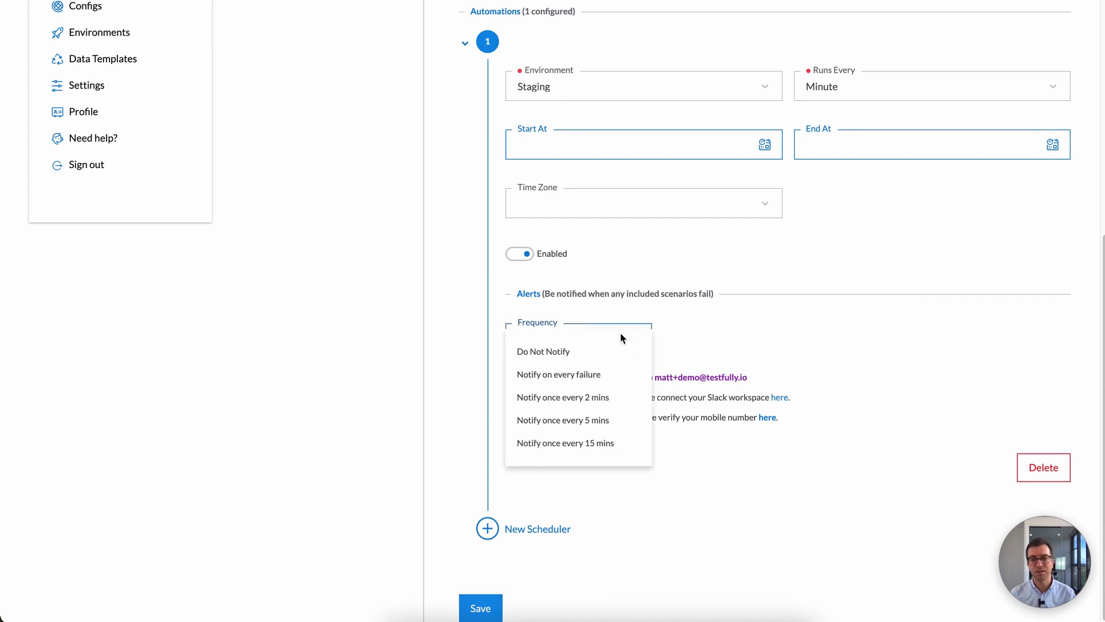
{"action": "left_click", "coordinate": [603, 444]}
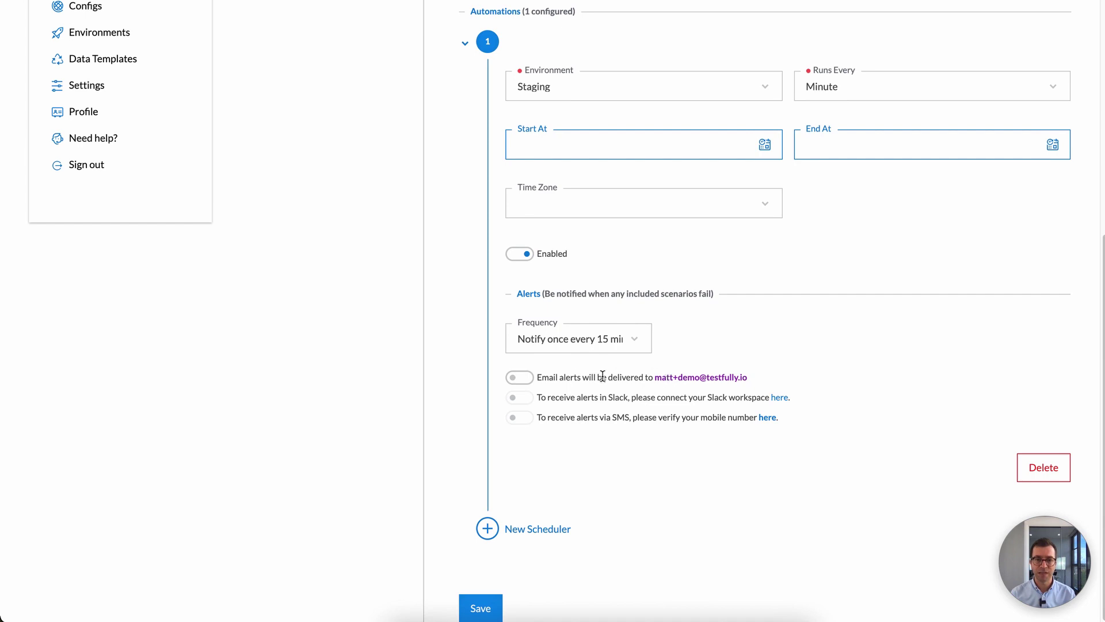
{"action": "left_click", "coordinate": [511, 381]}
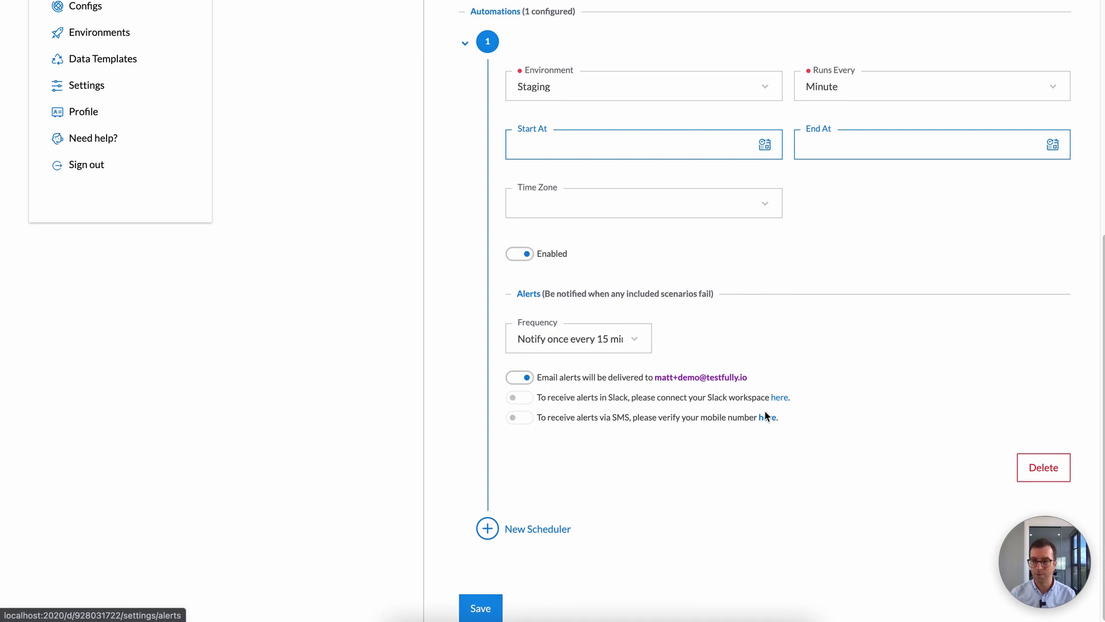
Step: Delete the configured every-minute Staging scheduler from the collection
{"action": "scroll", "coordinate": [717, 413], "scroll_direction": "up", "scroll_amount": 6}
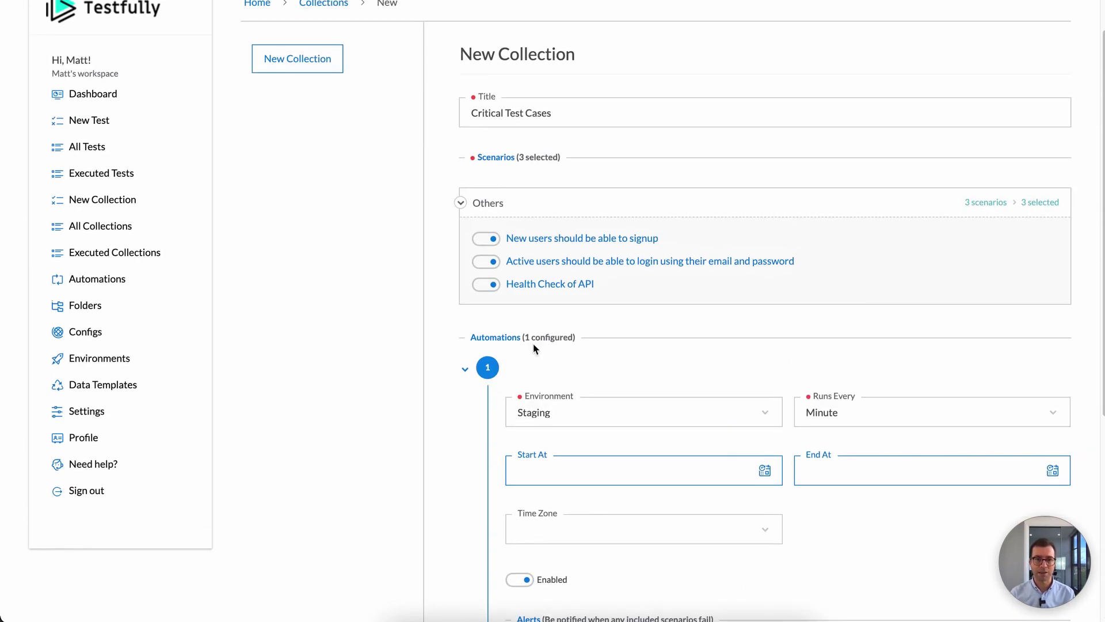
{"action": "scroll", "coordinate": [642, 284], "scroll_direction": "down", "scroll_amount": 2}
{"action": "scroll", "coordinate": [547, 173], "scroll_direction": "down", "scroll_amount": 1}
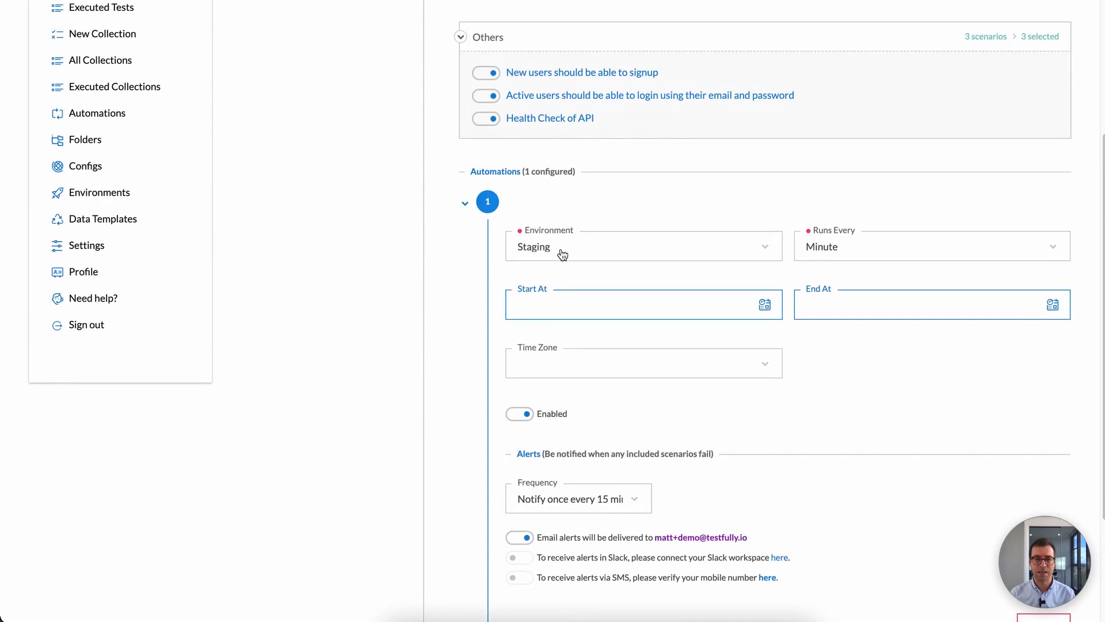
{"action": "scroll", "coordinate": [651, 331], "scroll_direction": "down", "scroll_amount": 3}
{"action": "scroll", "coordinate": [652, 331], "scroll_direction": "up", "scroll_amount": 1}
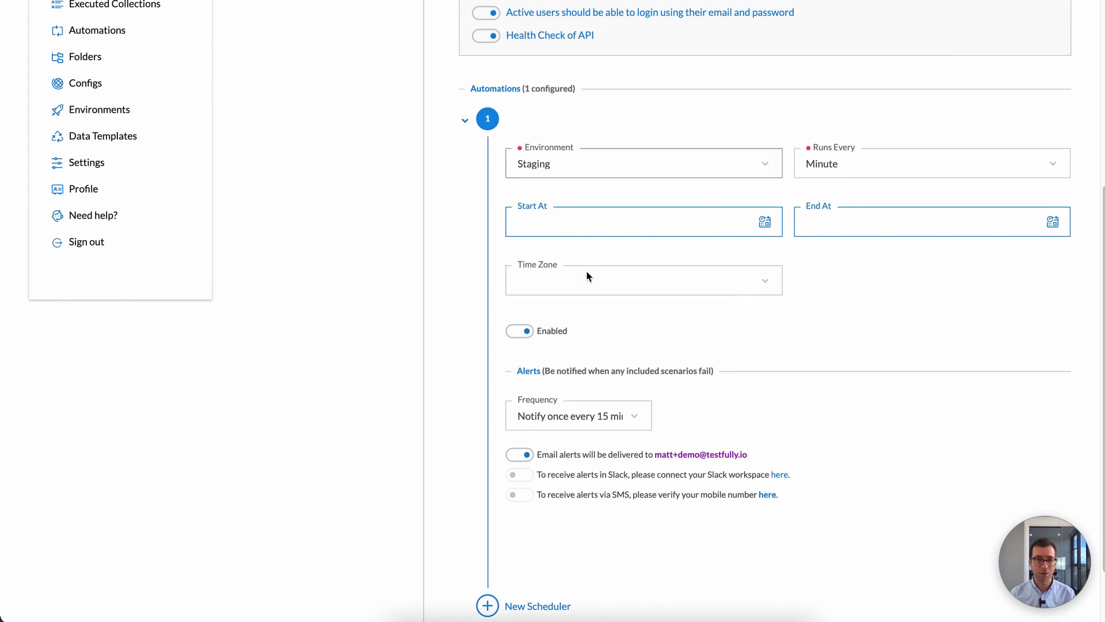
{"action": "scroll", "coordinate": [637, 247], "scroll_direction": "down", "scroll_amount": 2}
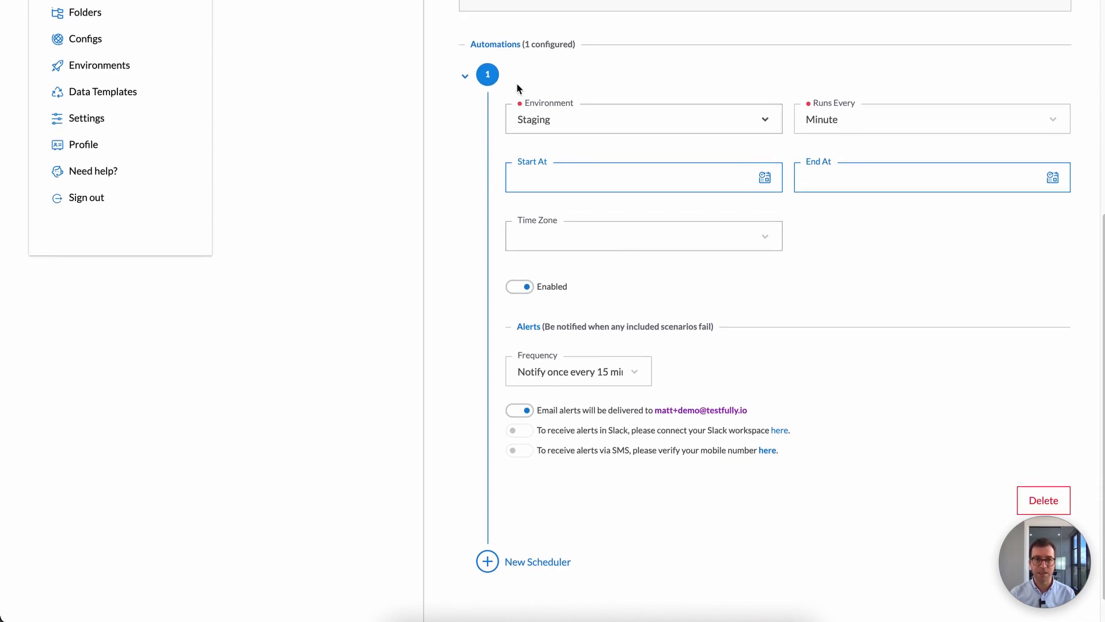
{"action": "scroll", "coordinate": [562, 205], "scroll_direction": "down", "scroll_amount": 1}
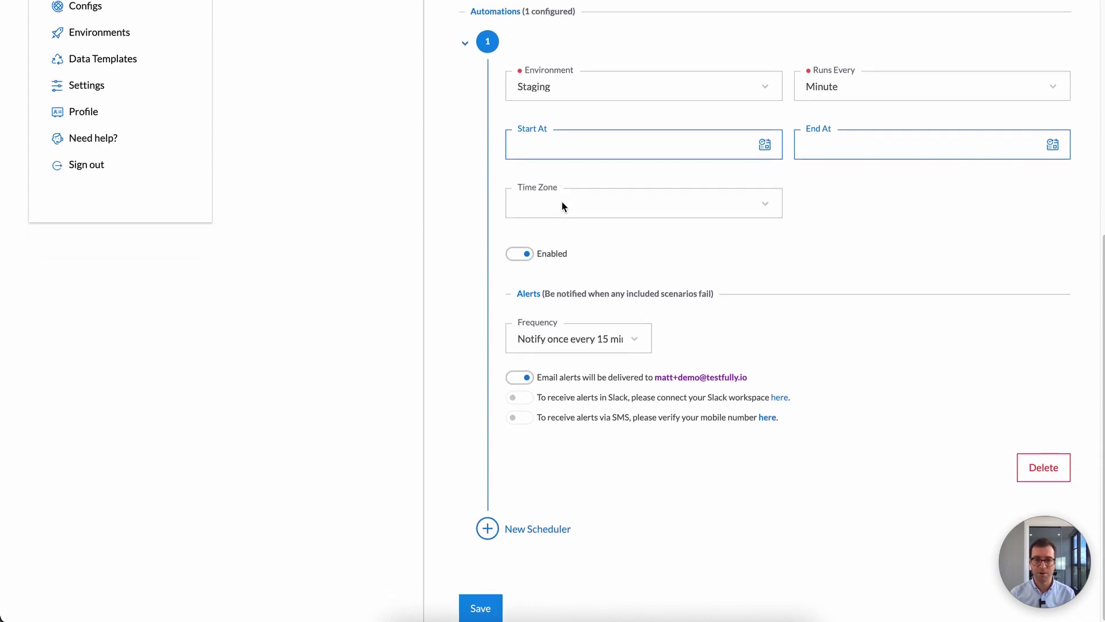
{"action": "left_click", "coordinate": [1056, 471]}
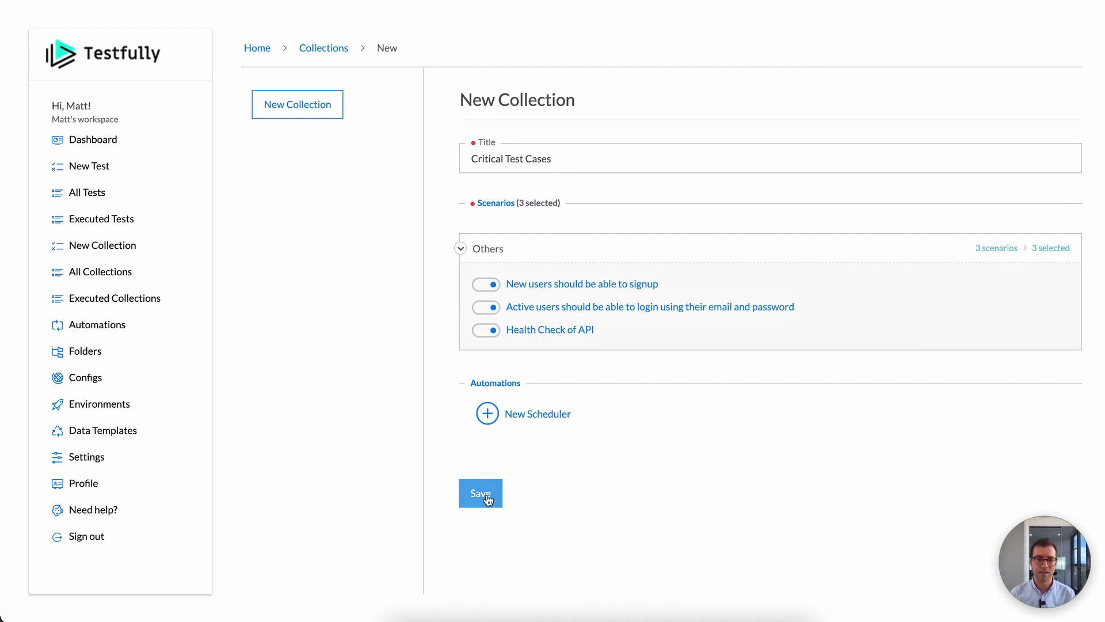
Step: Add two new automation schedulers to the collection
{"action": "left_click", "coordinate": [502, 415]}
{"action": "scroll", "coordinate": [576, 418], "scroll_direction": "down", "scroll_amount": 5}
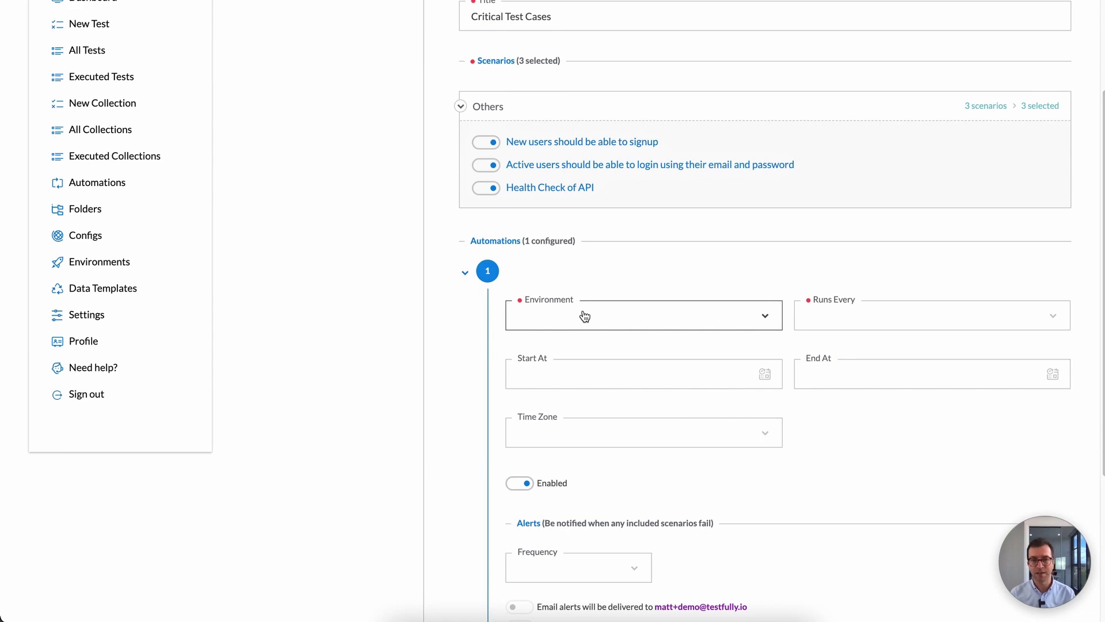
{"action": "scroll", "coordinate": [584, 316], "scroll_direction": "down", "scroll_amount": 4}
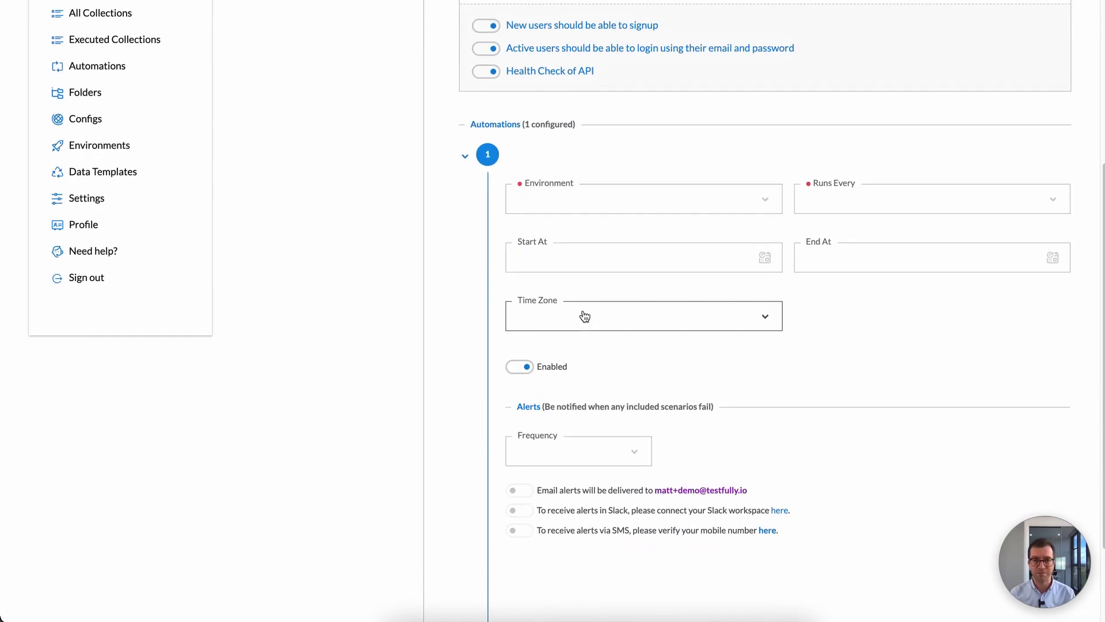
{"action": "scroll", "coordinate": [584, 315], "scroll_direction": "up", "scroll_amount": 1}
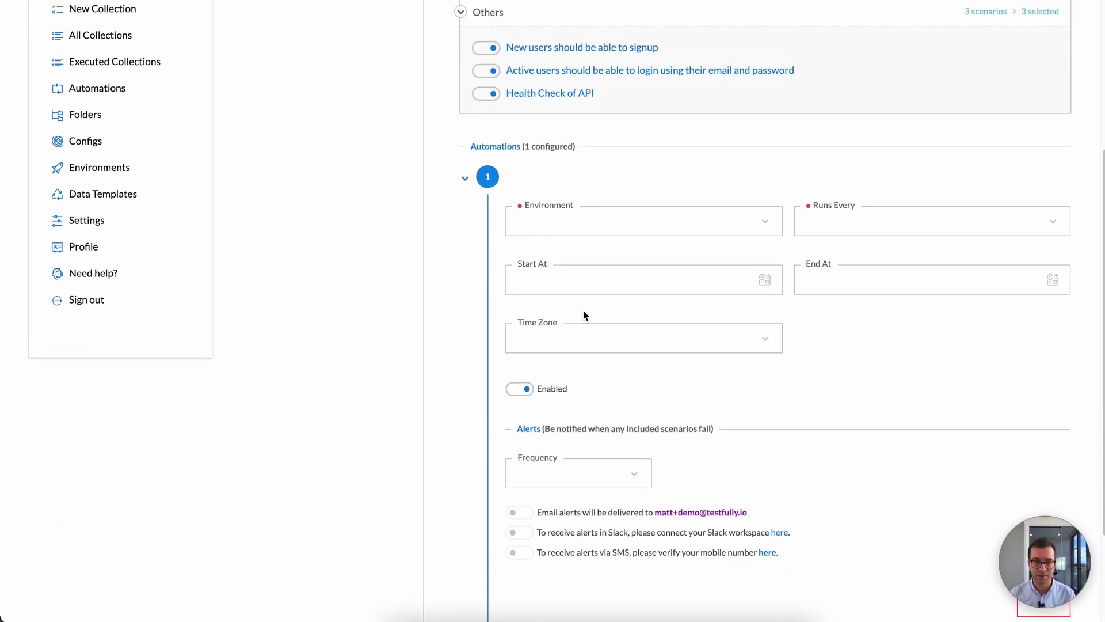
{"action": "scroll", "coordinate": [584, 314], "scroll_direction": "down", "scroll_amount": 5}
{"action": "left_click", "coordinate": [535, 540]}
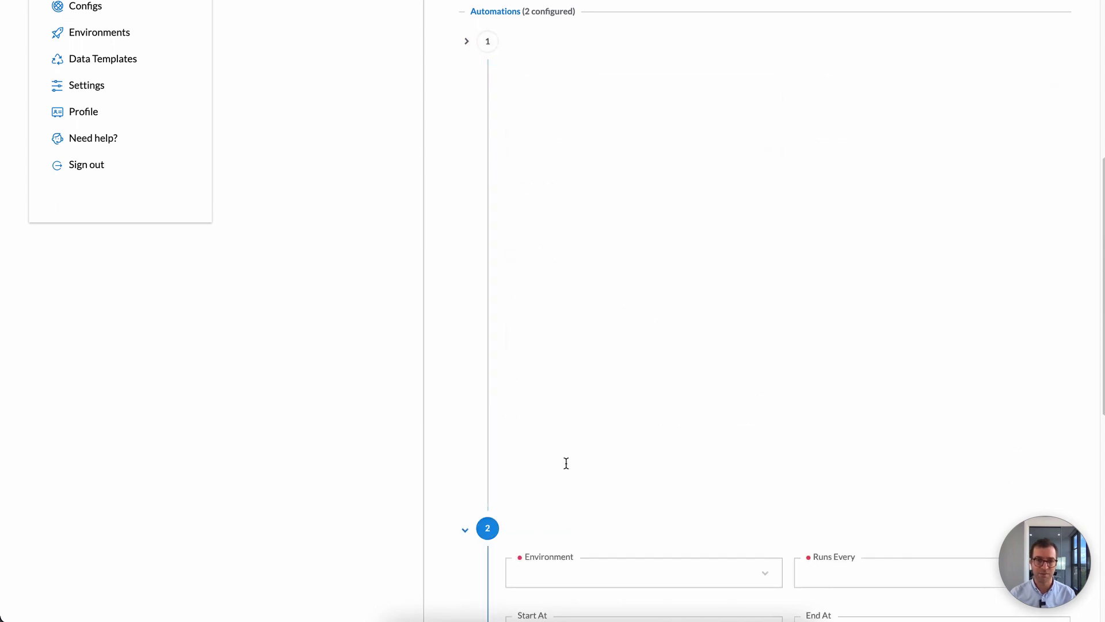
{"action": "scroll", "coordinate": [536, 270], "scroll_direction": "down", "scroll_amount": 5}
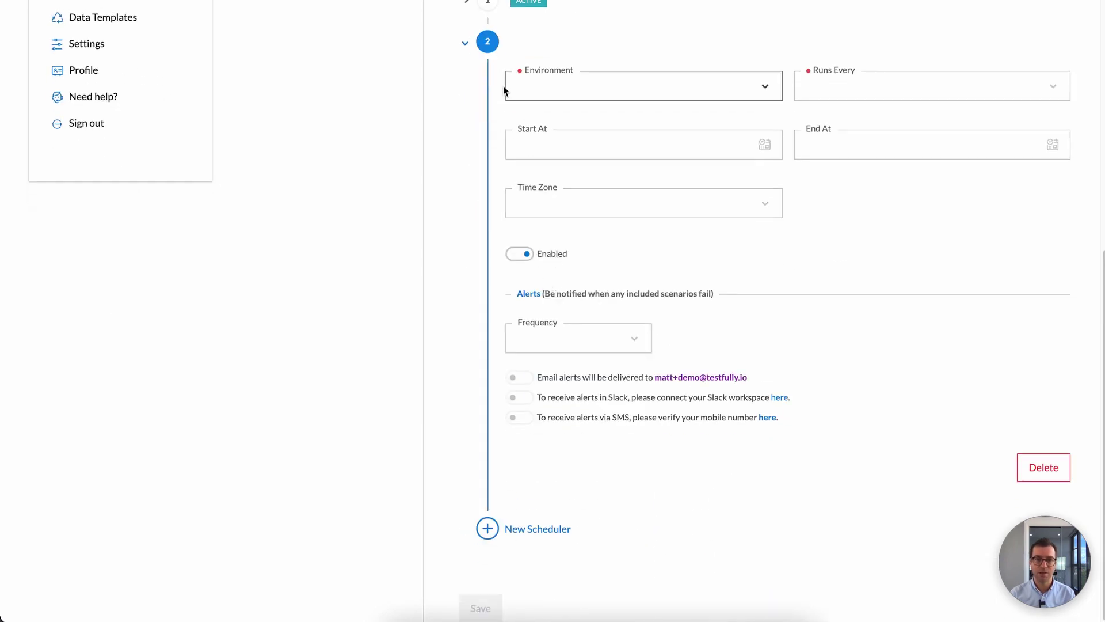
Step: Delete both automations and save the collection with no schedulers
{"action": "left_click", "coordinate": [1033, 472]}
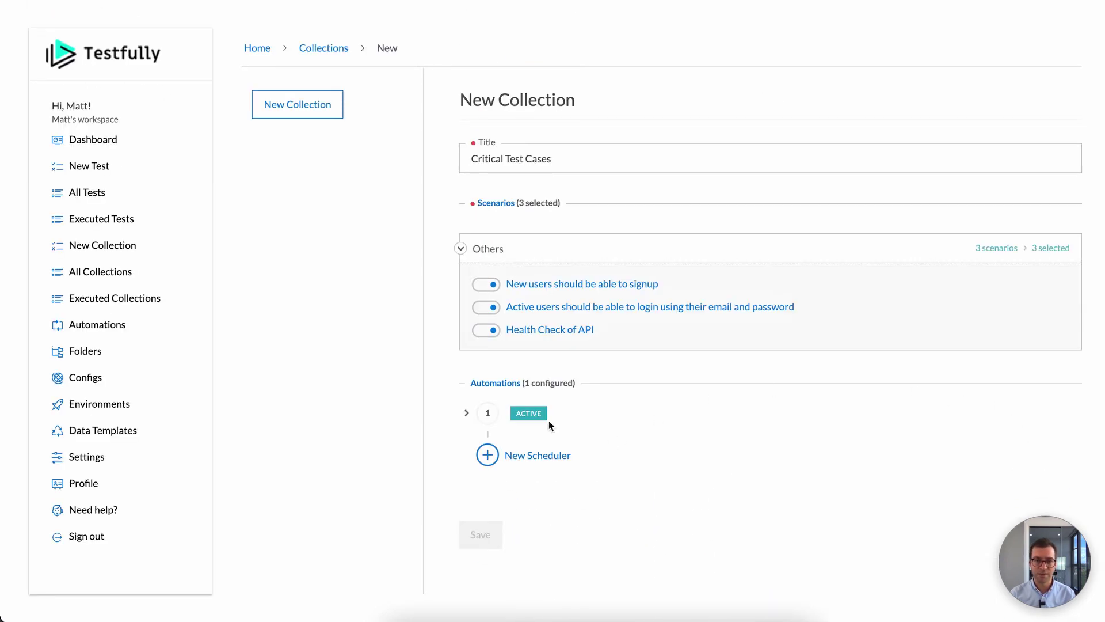
{"action": "left_click", "coordinate": [488, 413]}
{"action": "scroll", "coordinate": [593, 390], "scroll_direction": "down", "scroll_amount": 3}
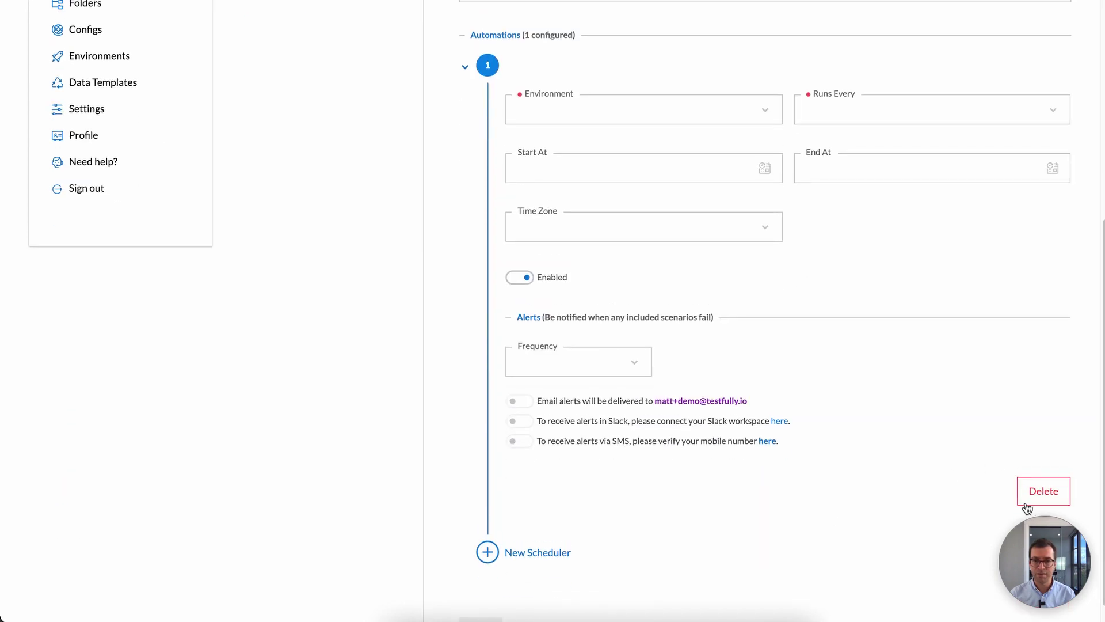
{"action": "left_click", "coordinate": [1030, 494]}
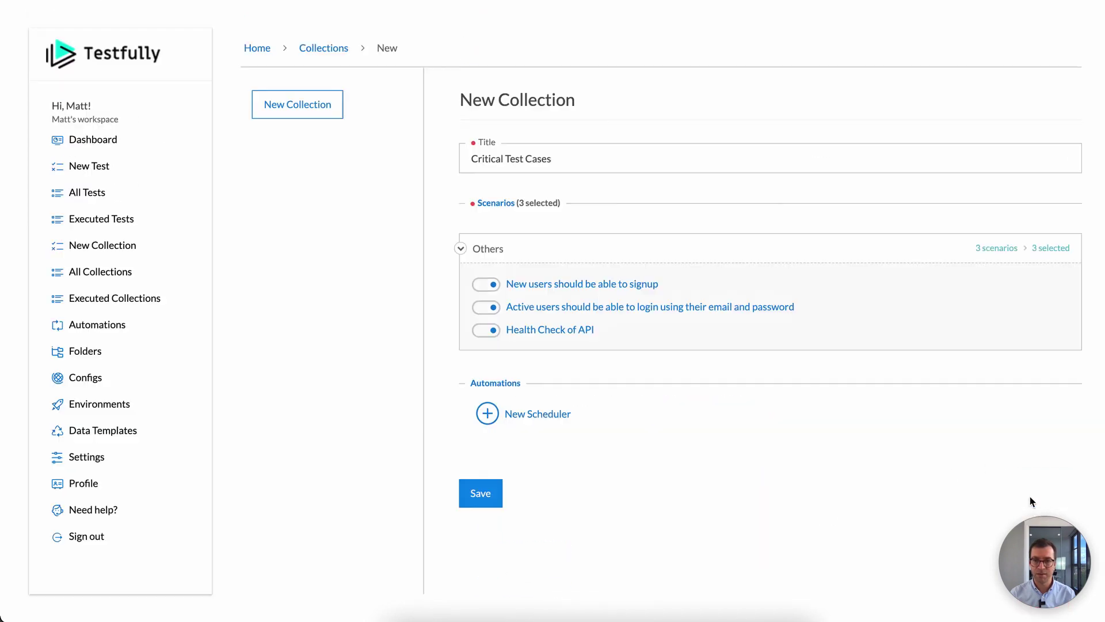
{"action": "left_click", "coordinate": [495, 493]}
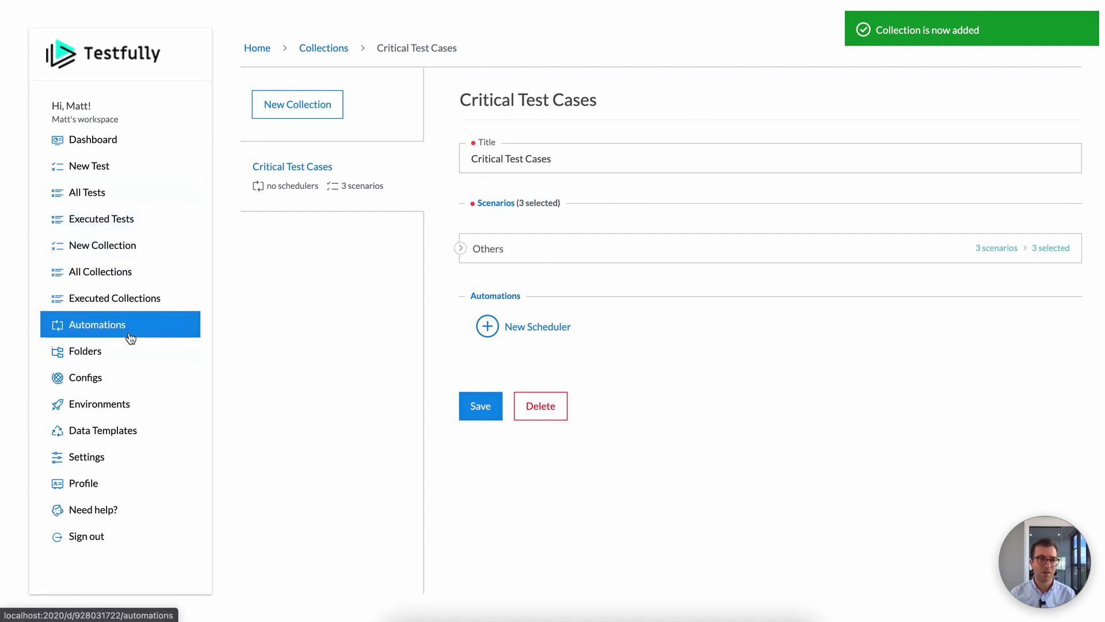
Step: Run Critical Test Cases from All Collections against the laptop environment
{"action": "left_click", "coordinate": [109, 277]}
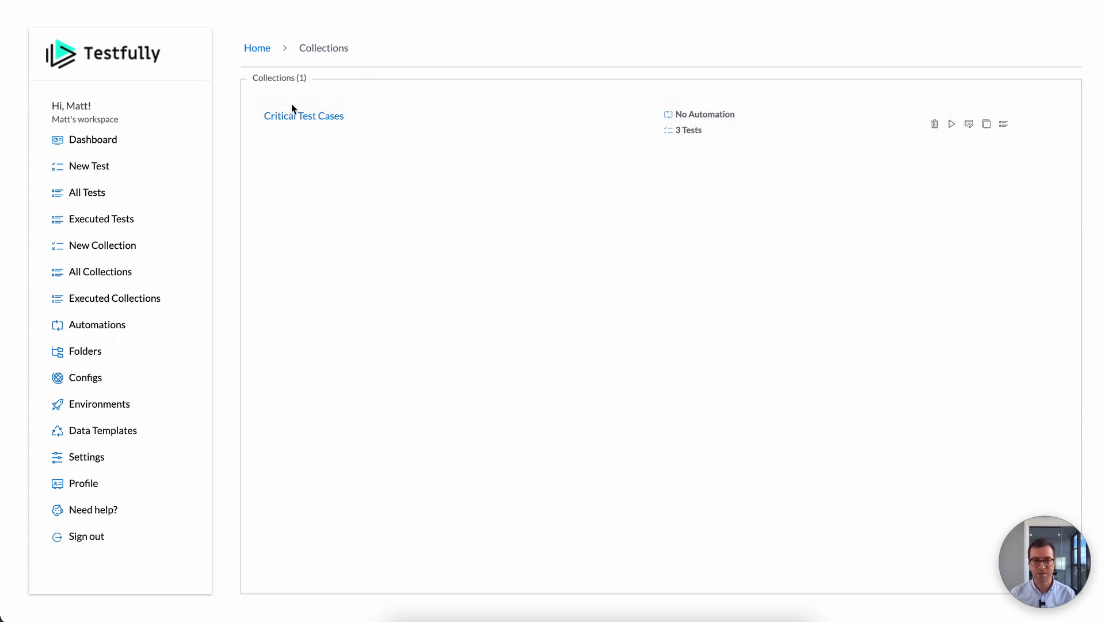
{"action": "left_click", "coordinate": [953, 124]}
{"action": "left_click", "coordinate": [960, 195]}
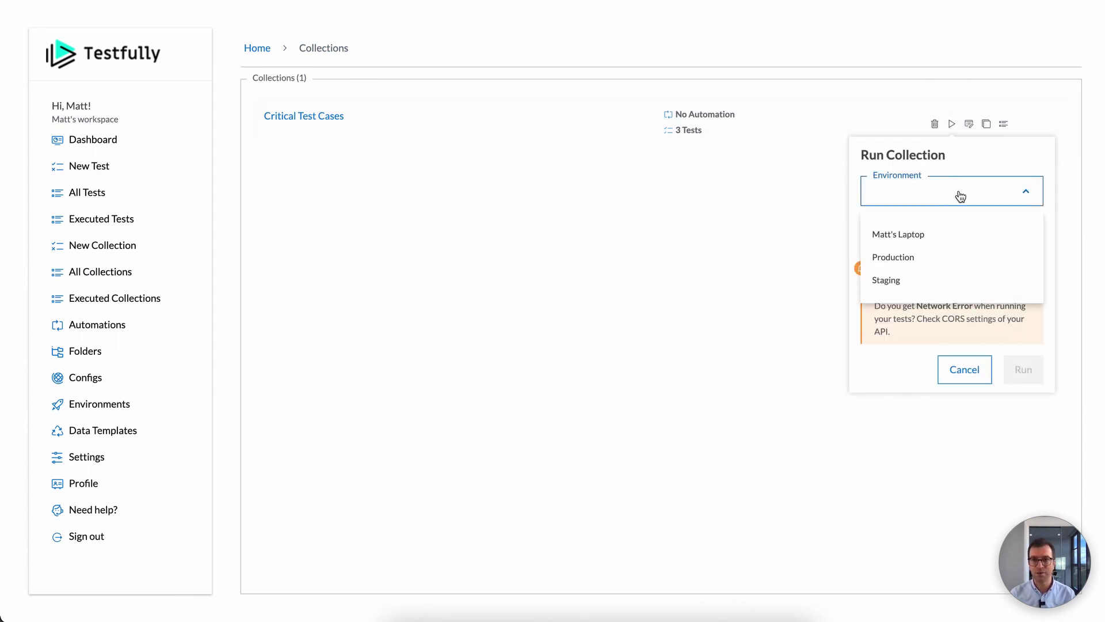
{"action": "left_click", "coordinate": [942, 232]}
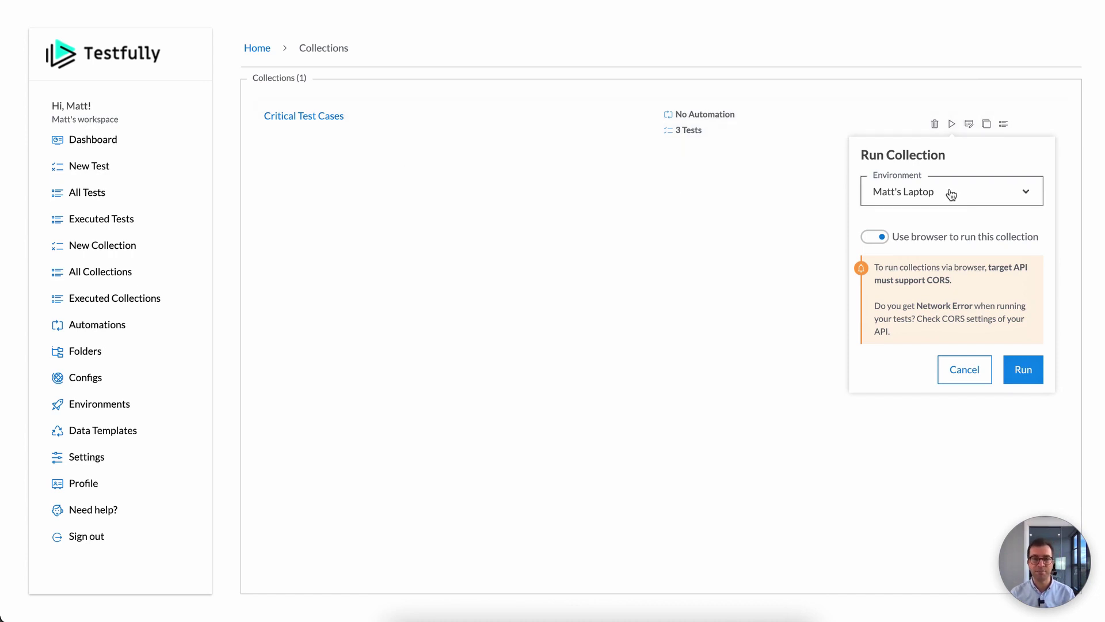
{"action": "left_click", "coordinate": [1015, 373]}
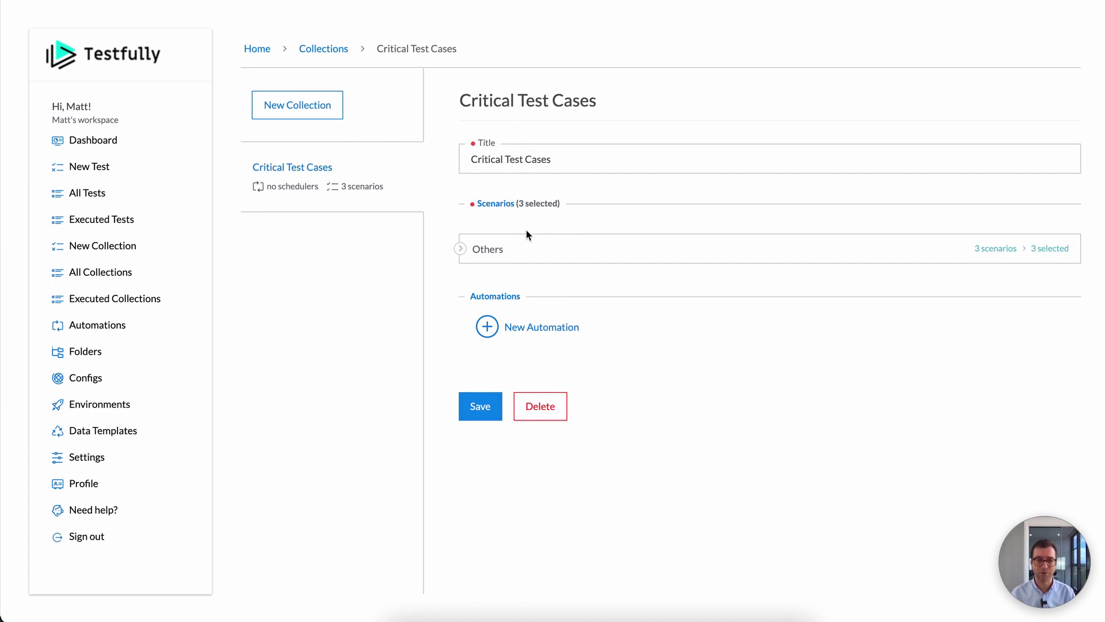
Step: Add a new automation with Environment set to Staging and Runs Every set to Minute
{"action": "left_click", "coordinate": [546, 327]}
{"action": "scroll", "coordinate": [570, 380], "scroll_direction": "down", "scroll_amount": 3}
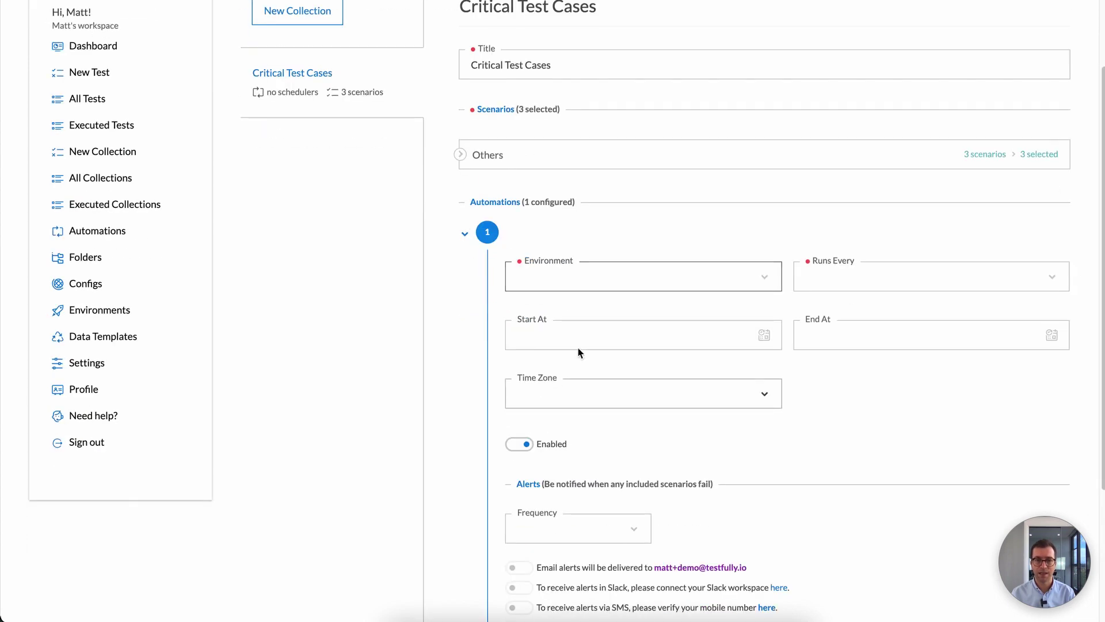
{"action": "scroll", "coordinate": [562, 284], "scroll_direction": "up", "scroll_amount": 1}
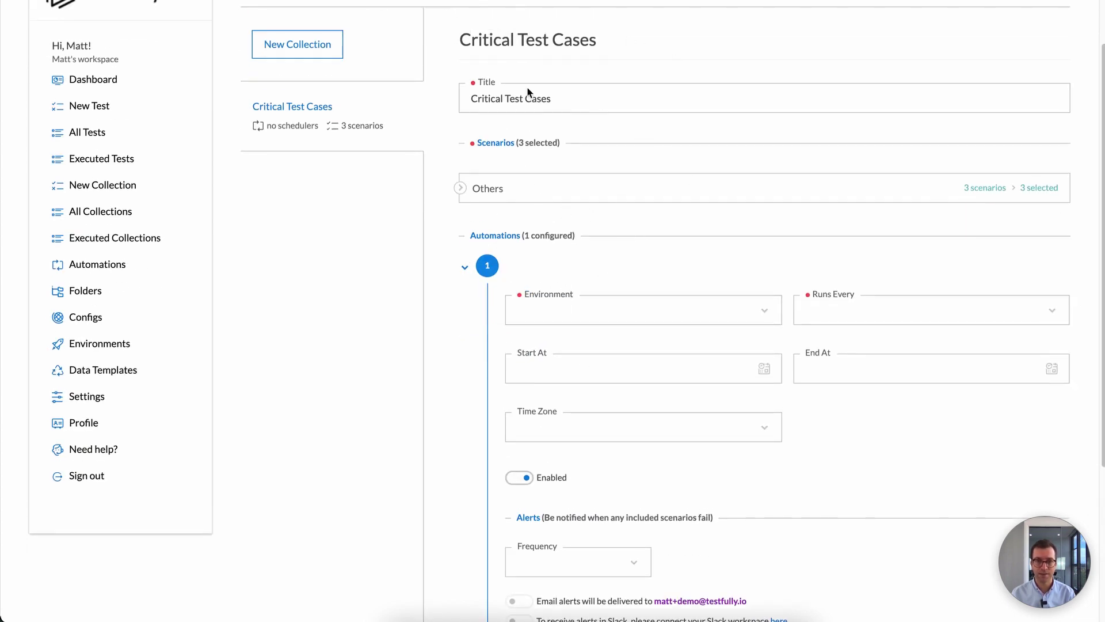
{"action": "left_click", "coordinate": [625, 314]}
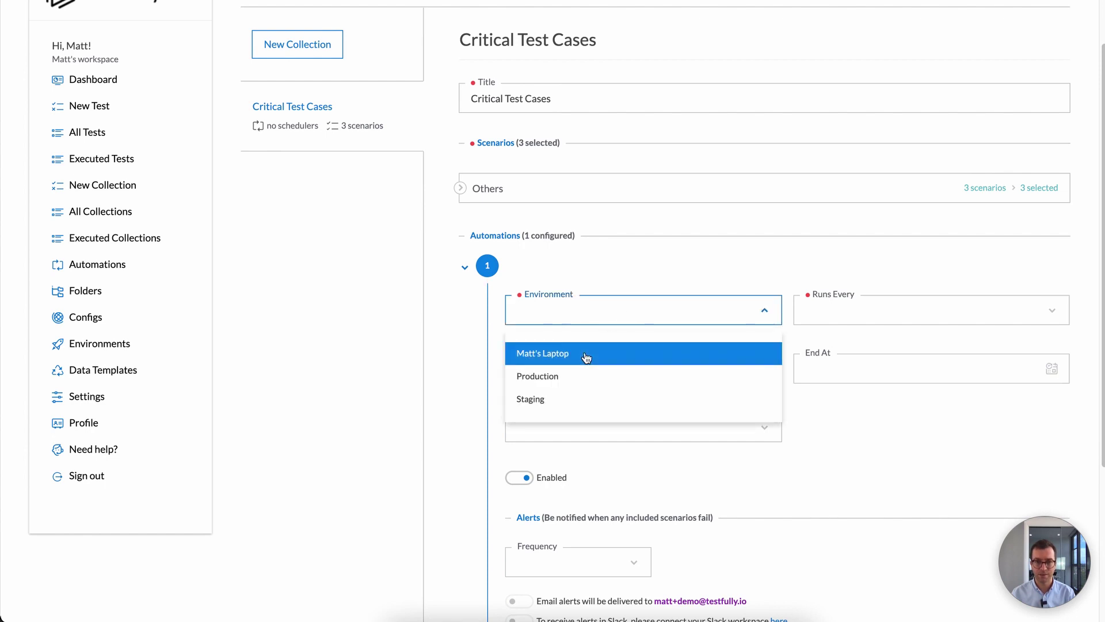
{"action": "left_click", "coordinate": [573, 398]}
{"action": "left_click", "coordinate": [829, 310]}
{"action": "left_click", "coordinate": [826, 349]}
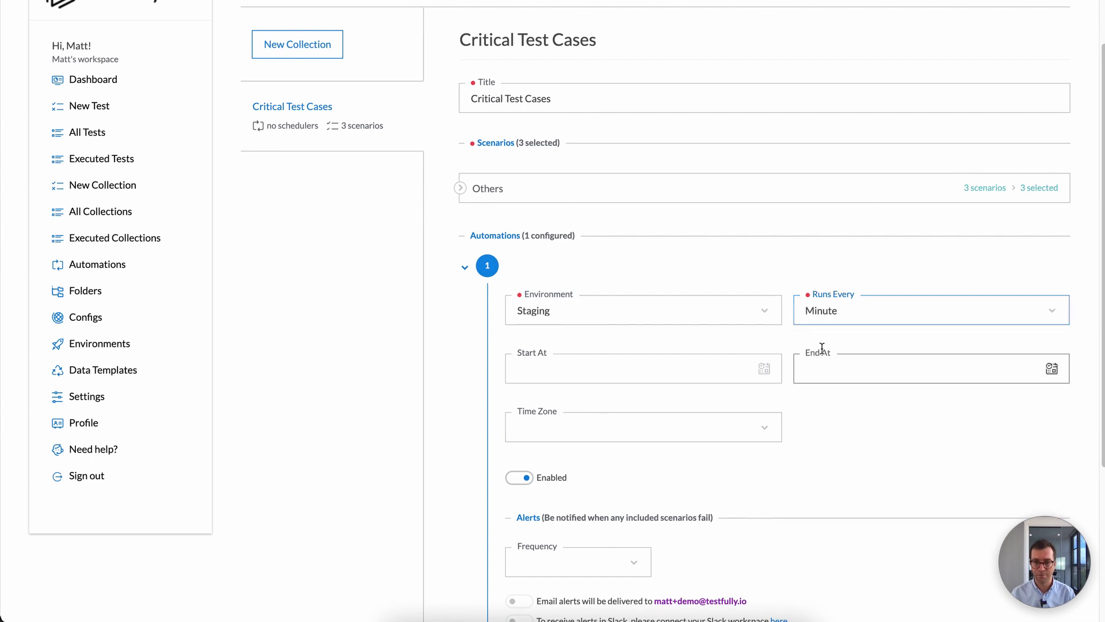
{"action": "scroll", "coordinate": [887, 383], "scroll_direction": "down", "scroll_amount": 2}
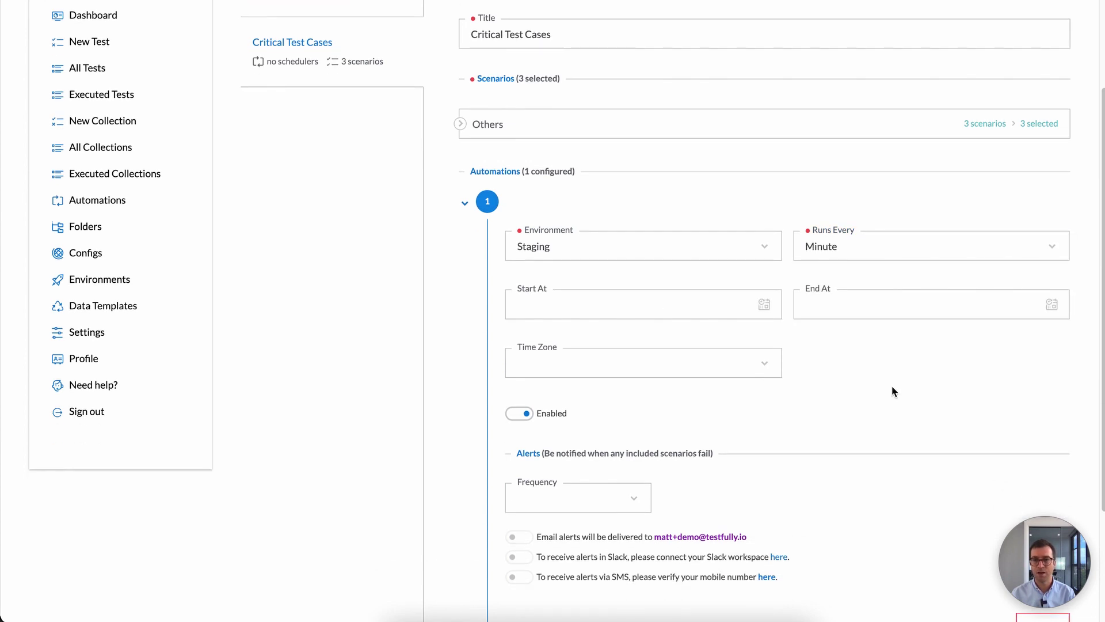
{"action": "scroll", "coordinate": [892, 391], "scroll_direction": "up", "scroll_amount": 2}
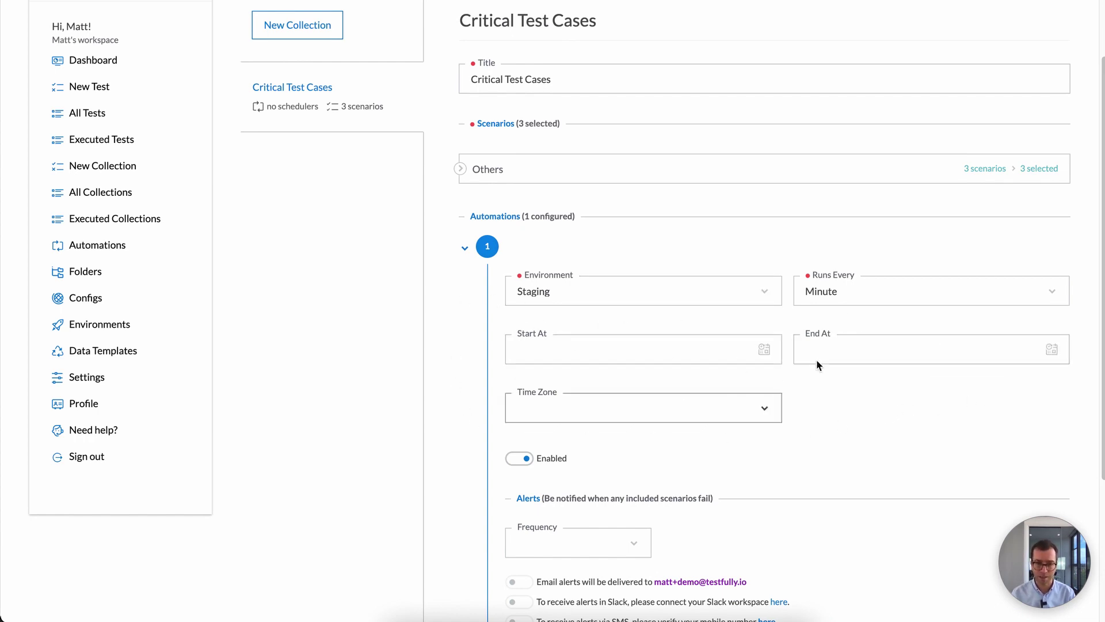
{"action": "scroll", "coordinate": [722, 405], "scroll_direction": "down", "scroll_amount": 3}
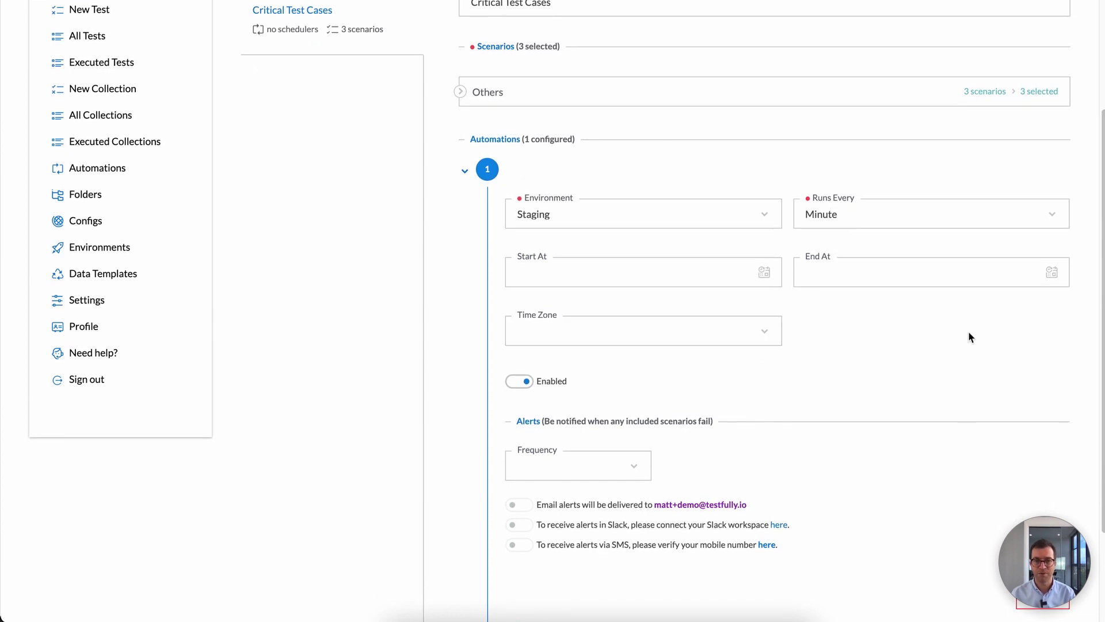
{"action": "scroll", "coordinate": [841, 378], "scroll_direction": "down", "scroll_amount": 5}
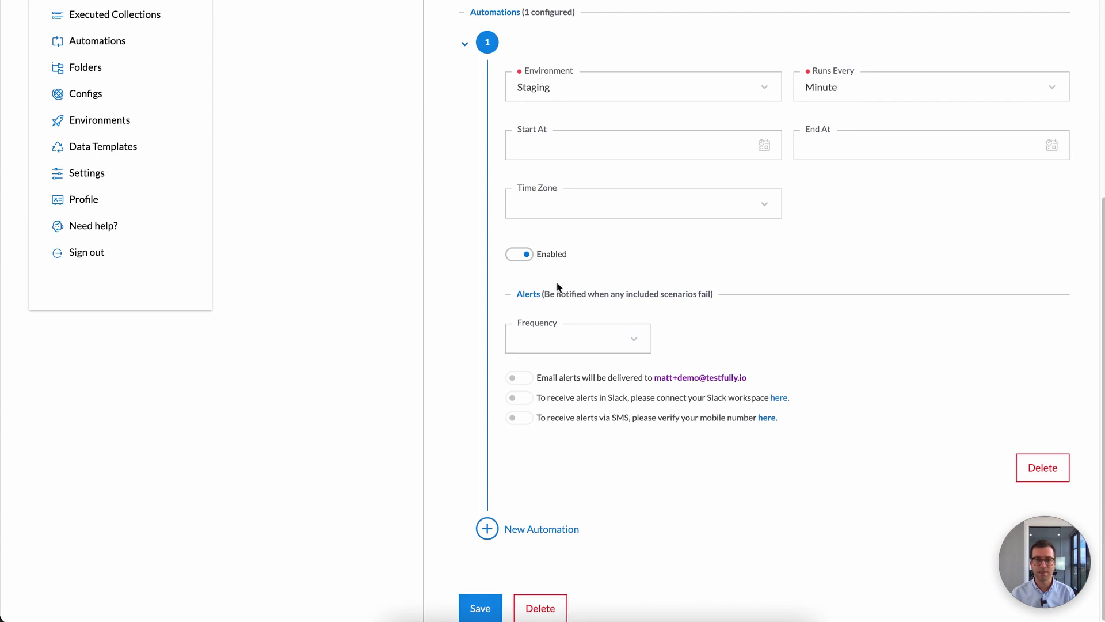
Step: Turn on email alerts for failures, limited to once every 15 minutes
{"action": "left_click", "coordinate": [552, 327]}
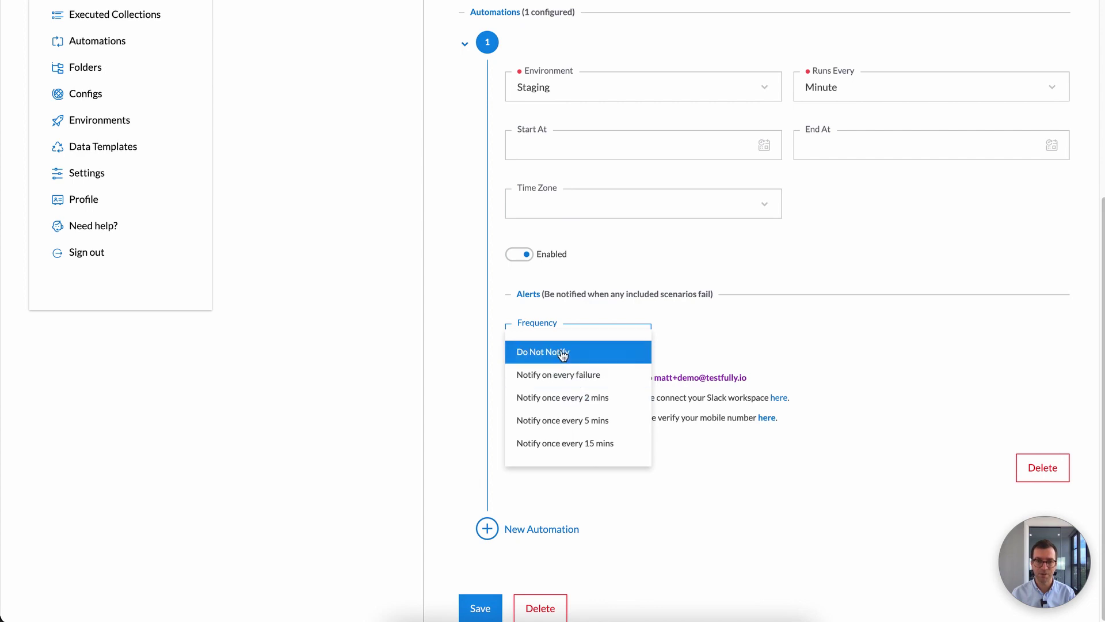
{"action": "left_click", "coordinate": [576, 444]}
{"action": "left_click", "coordinate": [527, 381]}
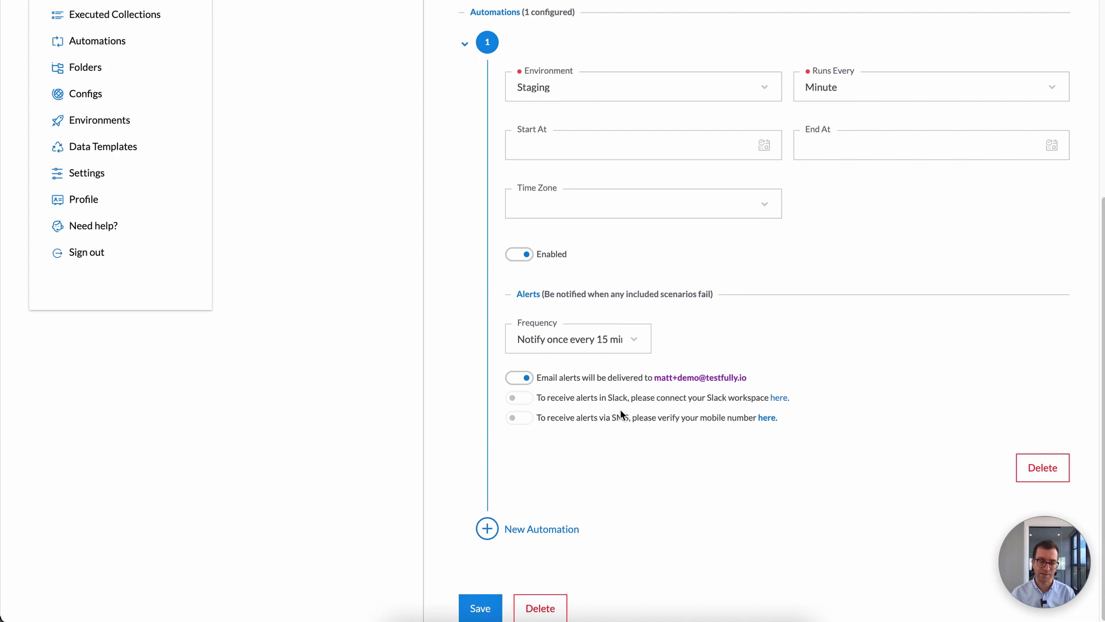
Step: Try saving the collection, then review the automation form up and down
{"action": "left_click", "coordinate": [487, 610]}
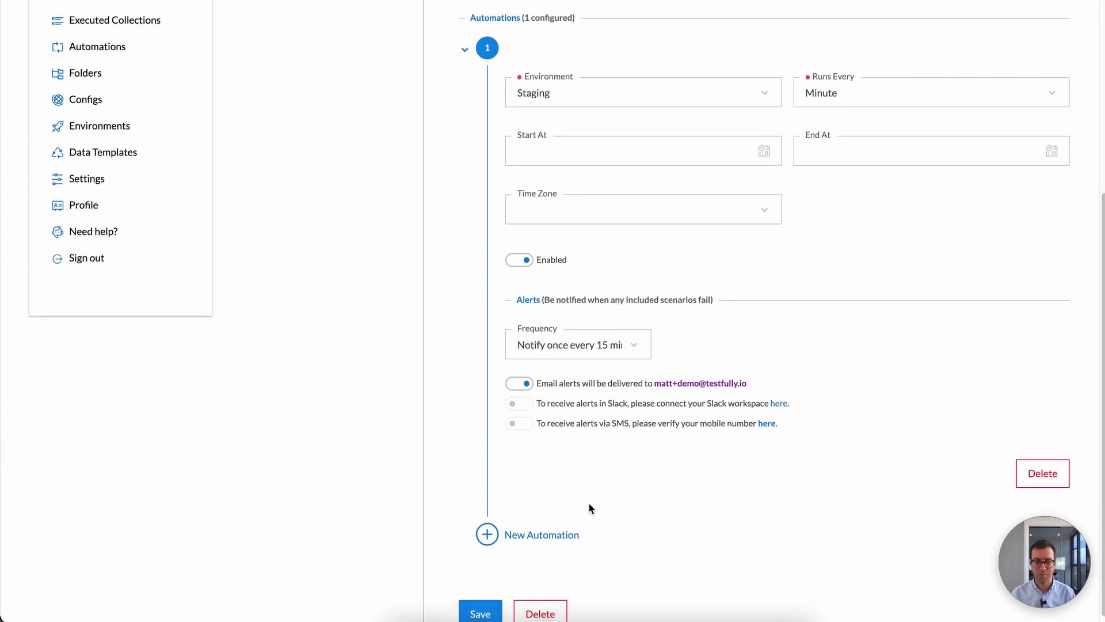
{"action": "scroll", "coordinate": [589, 505], "scroll_direction": "up", "scroll_amount": 2}
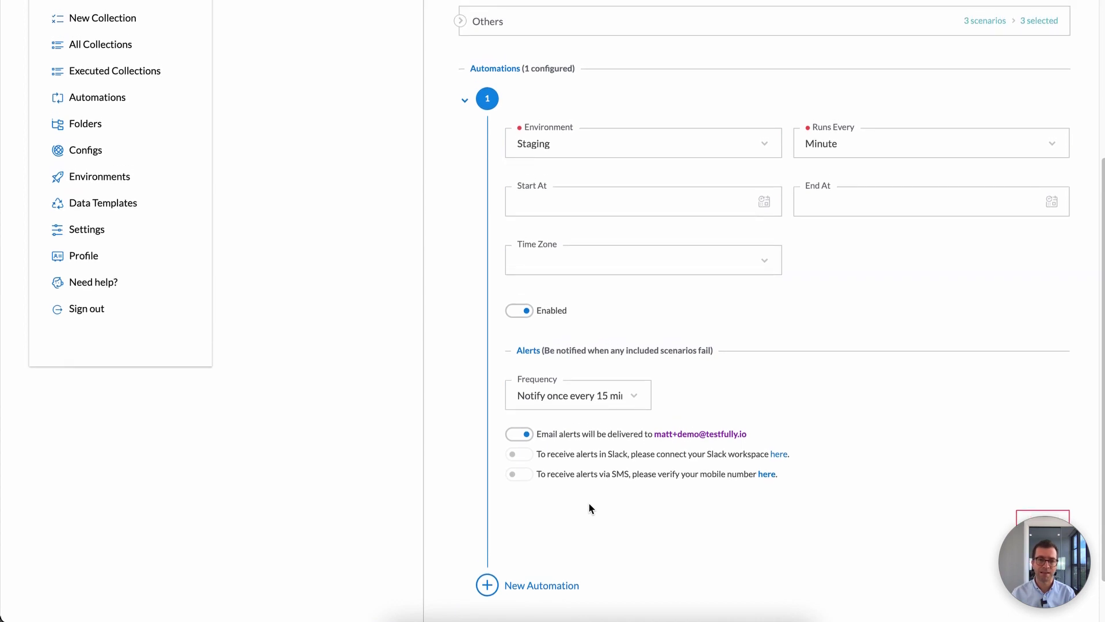
{"action": "scroll", "coordinate": [693, 502], "scroll_direction": "up", "scroll_amount": 1}
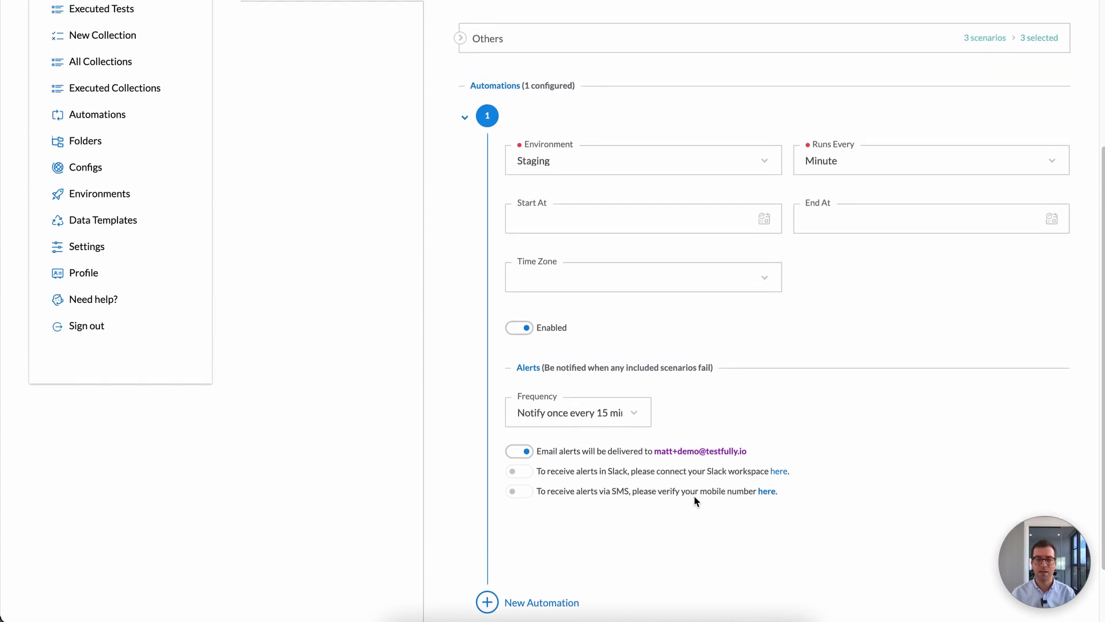
{"action": "scroll", "coordinate": [695, 500], "scroll_direction": "up", "scroll_amount": 4}
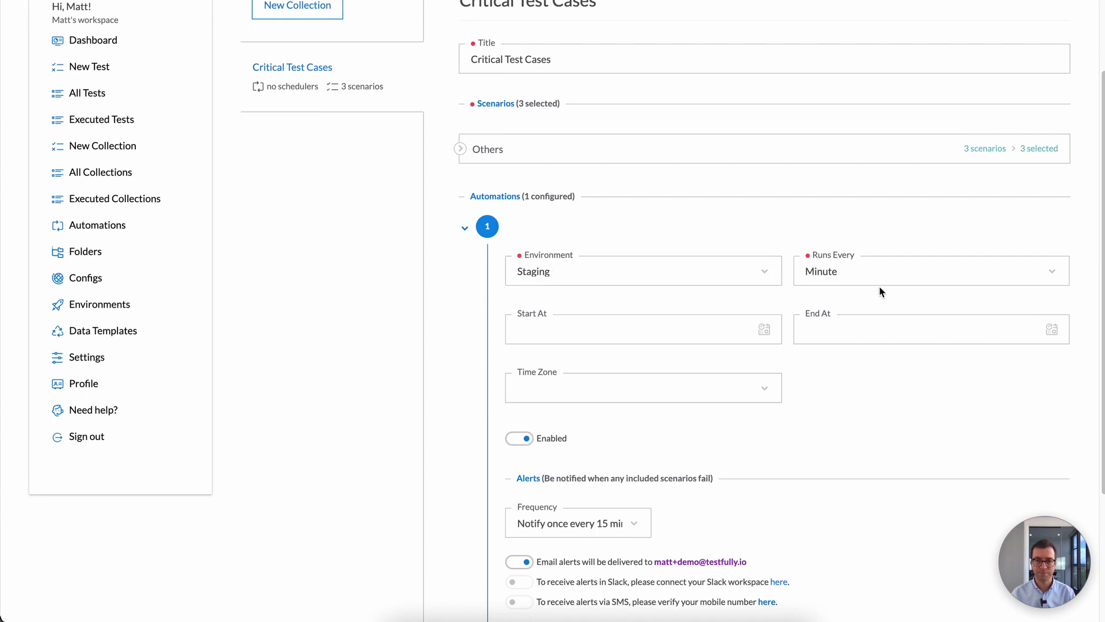
{"action": "scroll", "coordinate": [863, 282], "scroll_direction": "down", "scroll_amount": 1}
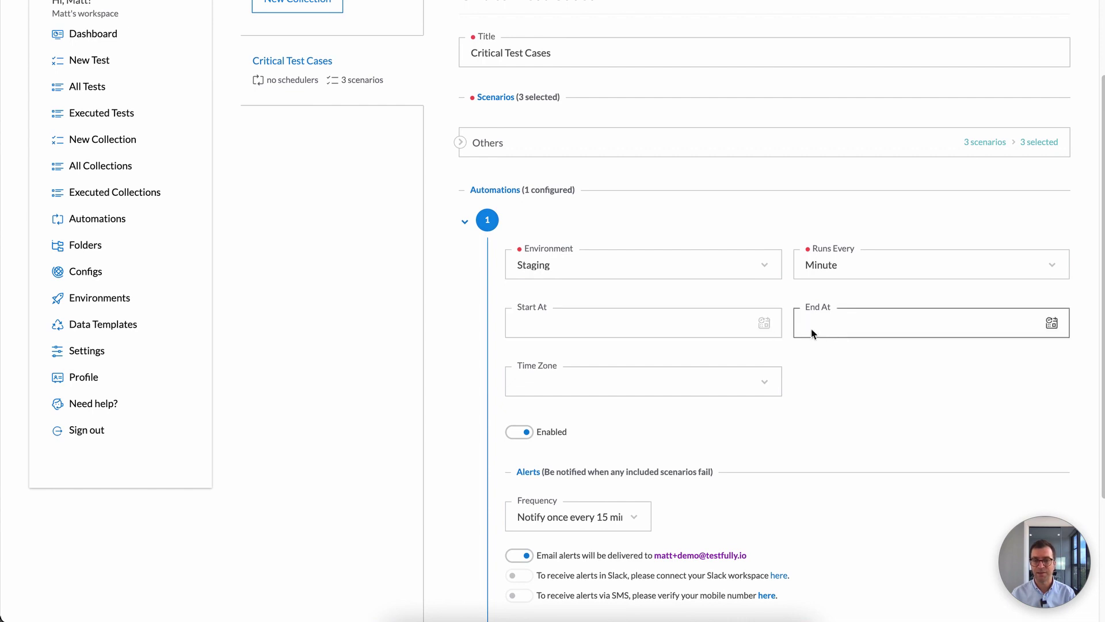
{"action": "scroll", "coordinate": [757, 363], "scroll_direction": "down", "scroll_amount": 3}
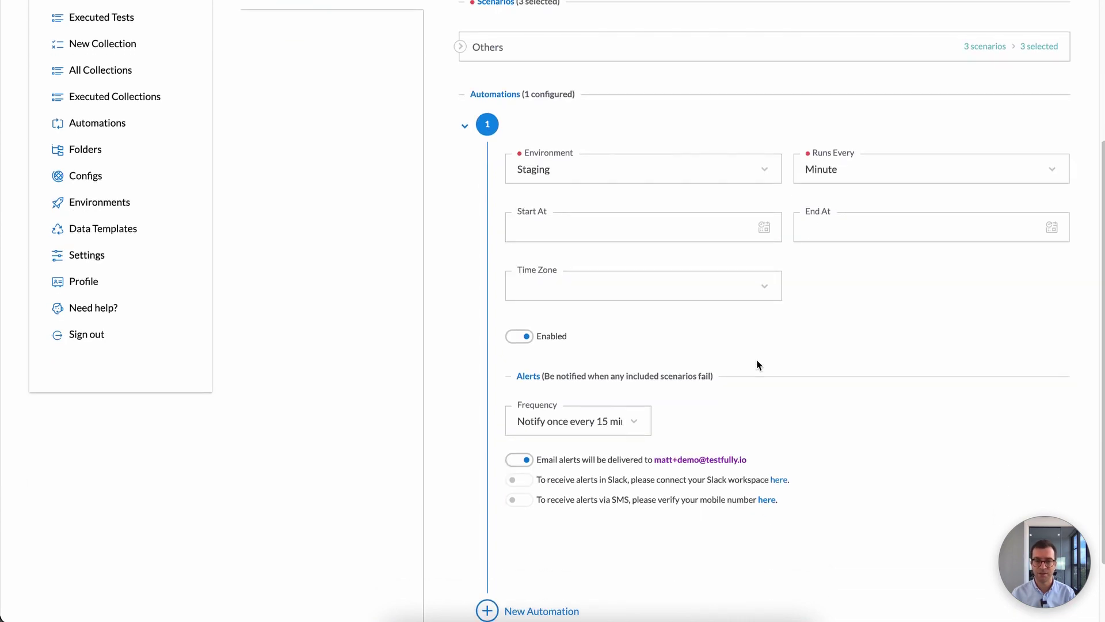
{"action": "scroll", "coordinate": [757, 361], "scroll_direction": "up", "scroll_amount": 1}
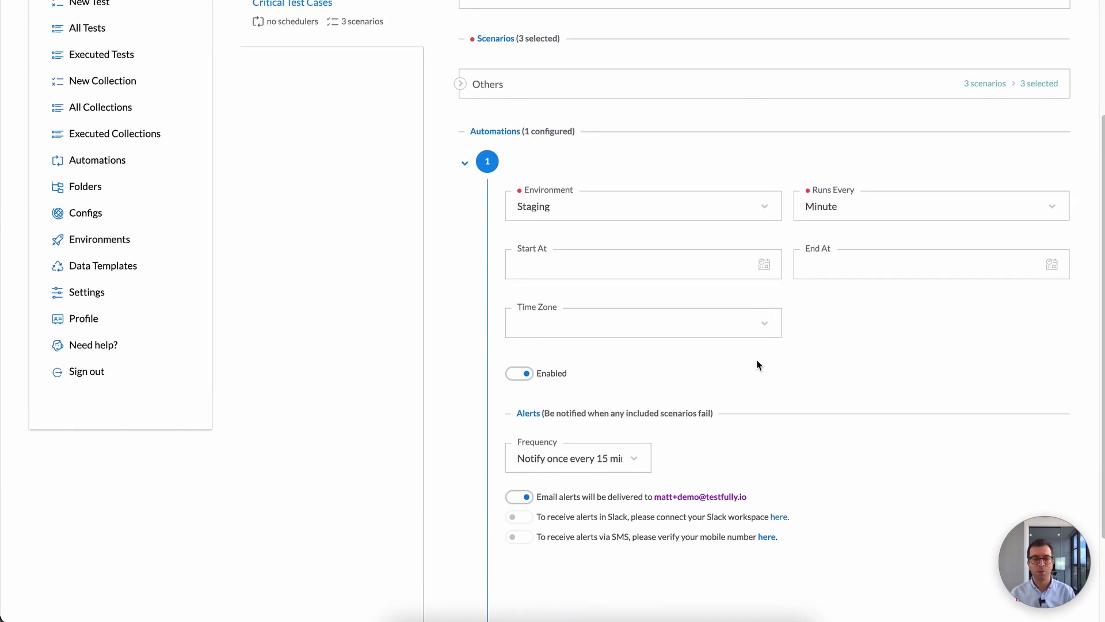
{"action": "scroll", "coordinate": [757, 360], "scroll_direction": "up", "scroll_amount": 4}
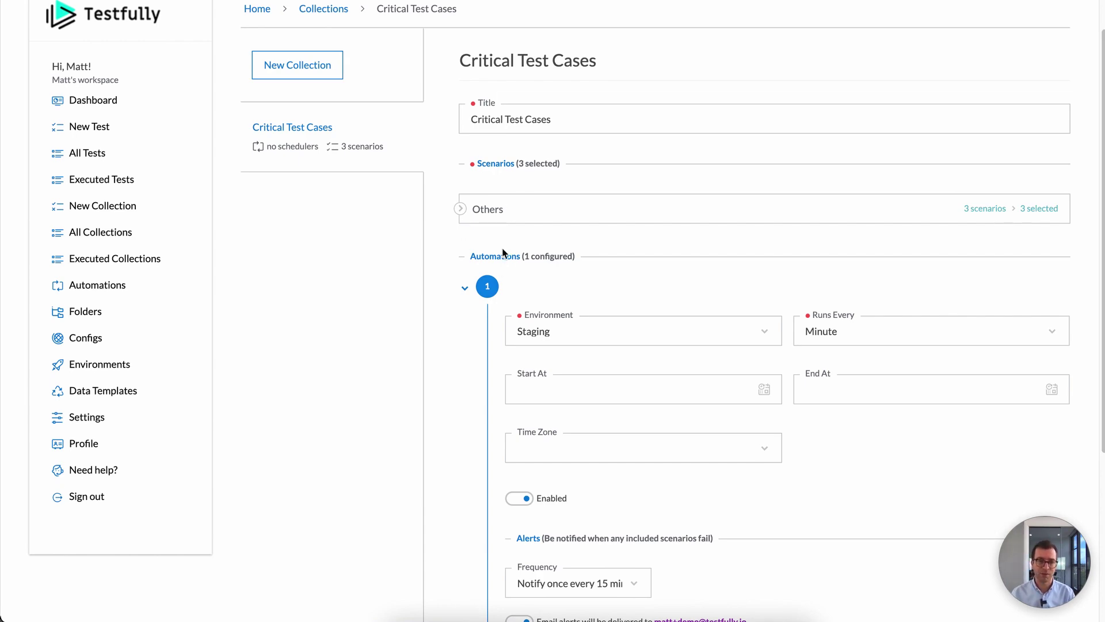
{"action": "scroll", "coordinate": [503, 253], "scroll_direction": "down", "scroll_amount": 5}
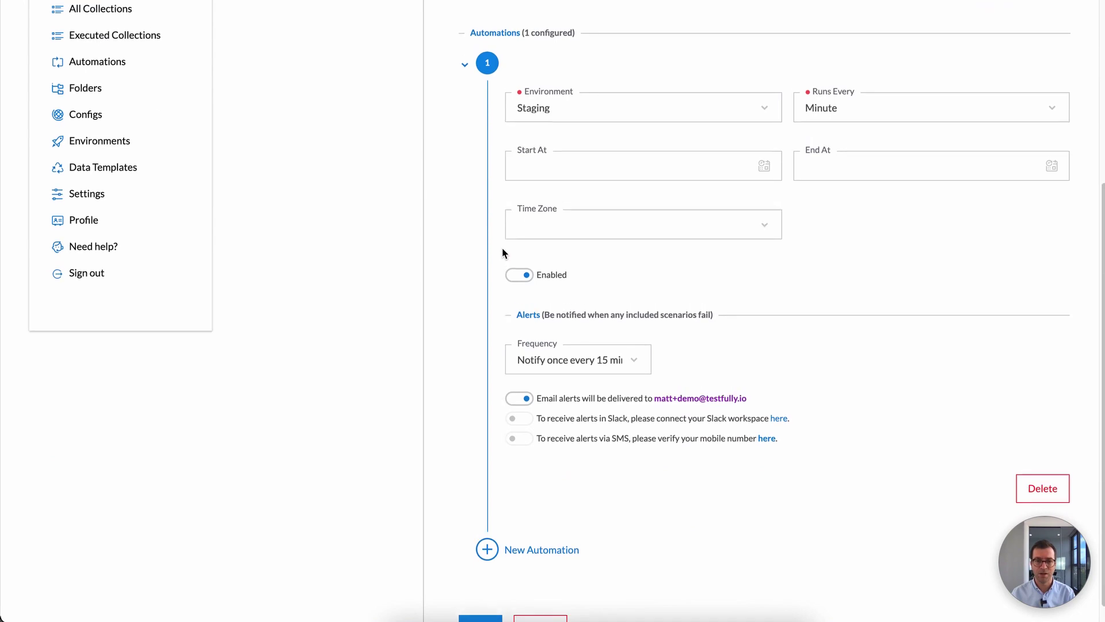
{"action": "scroll", "coordinate": [501, 248], "scroll_direction": "up", "scroll_amount": 2}
{"action": "scroll", "coordinate": [502, 248], "scroll_direction": "down", "scroll_amount": 3}
{"action": "scroll", "coordinate": [630, 362], "scroll_direction": "up", "scroll_amount": 2}
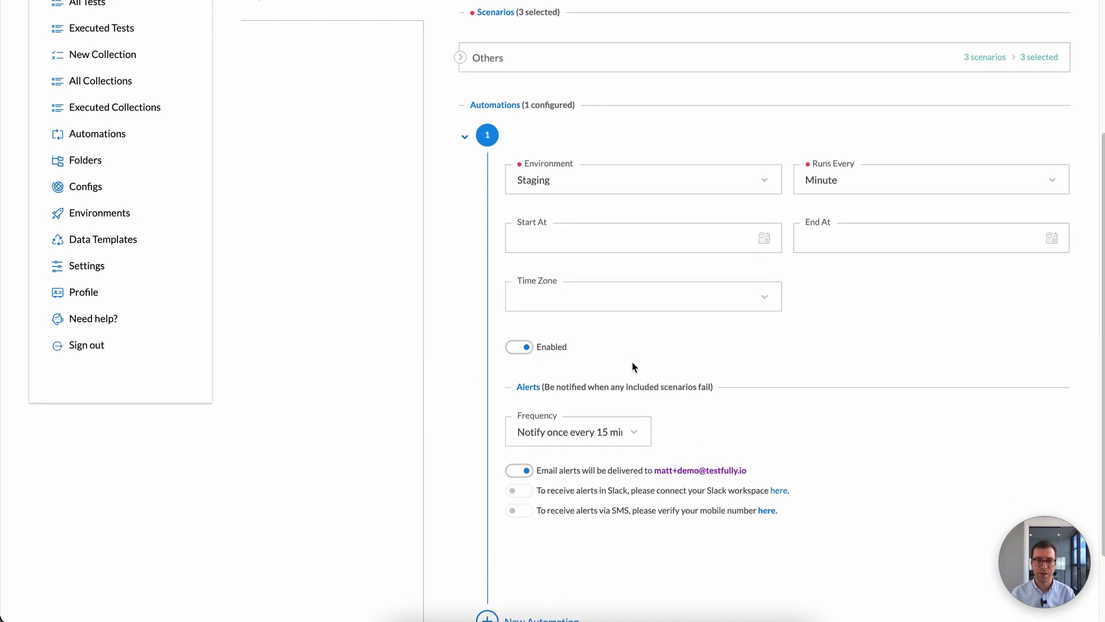
{"action": "scroll", "coordinate": [633, 367], "scroll_direction": "up", "scroll_amount": 1}
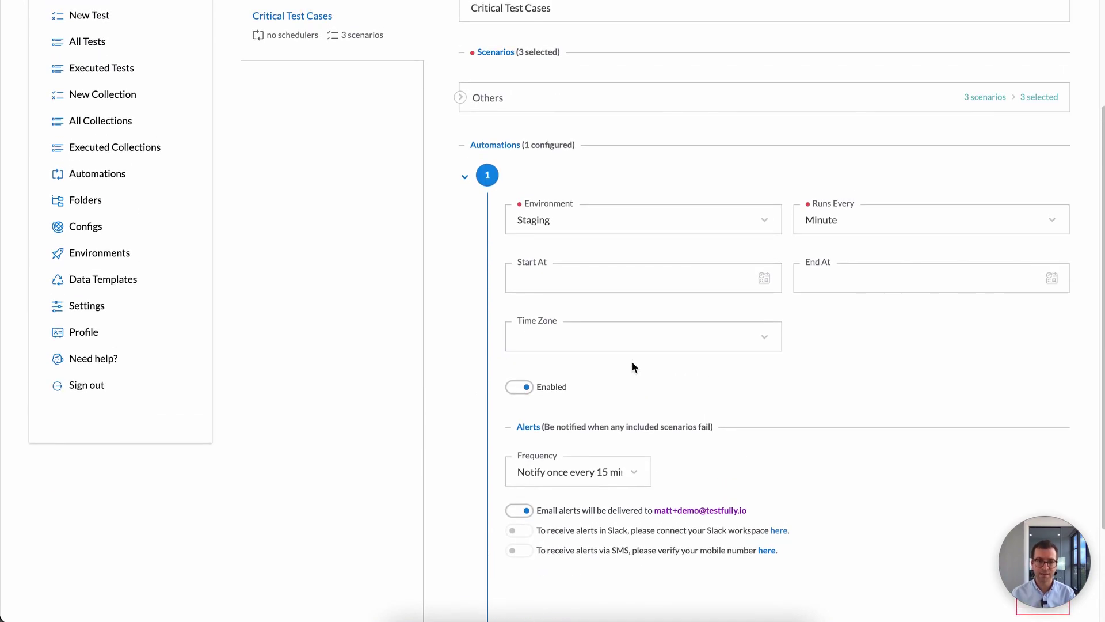
{"action": "scroll", "coordinate": [633, 367], "scroll_direction": "down", "scroll_amount": 1}
{"action": "scroll", "coordinate": [634, 367], "scroll_direction": "up", "scroll_amount": 1}
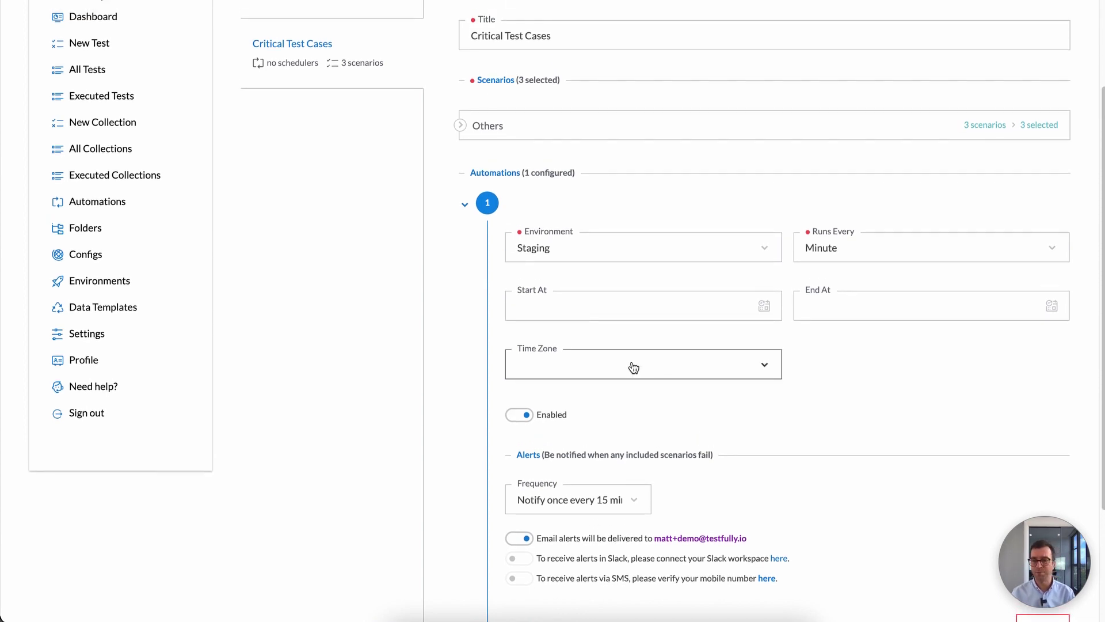
{"action": "scroll", "coordinate": [633, 367], "scroll_direction": "up", "scroll_amount": 1}
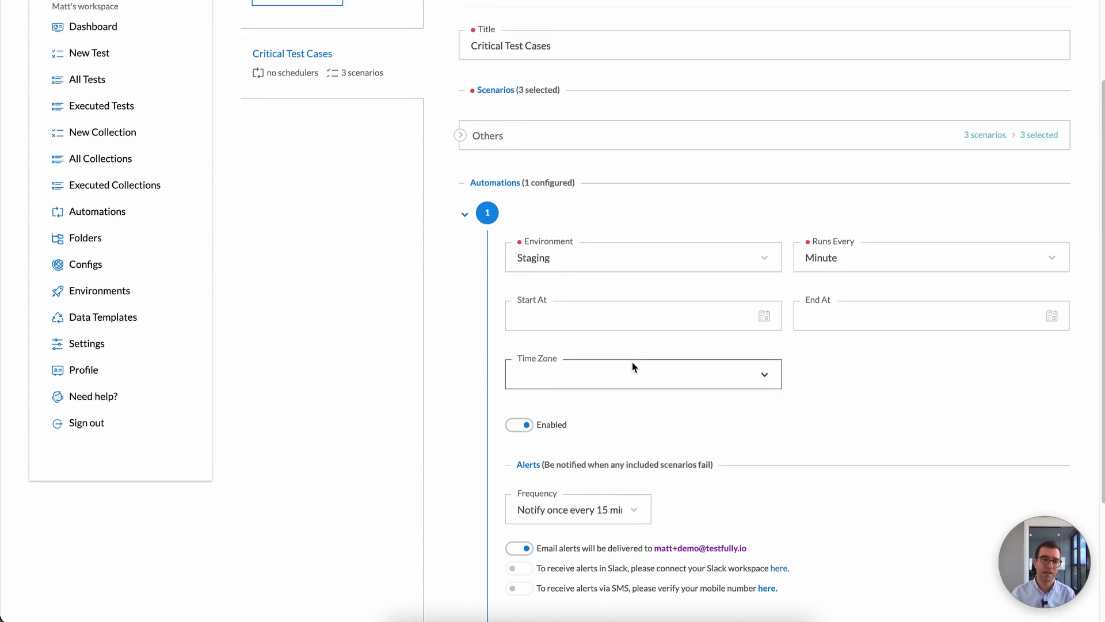
{"action": "scroll", "coordinate": [633, 366], "scroll_direction": "down", "scroll_amount": 3}
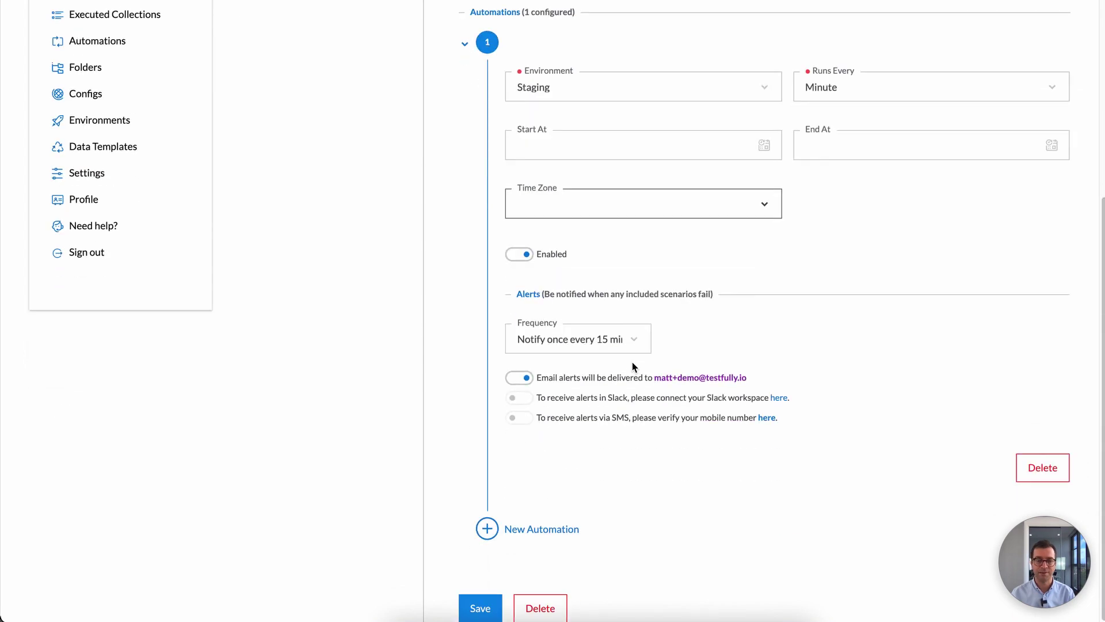
Step: Save the collection and list automations, showing Critical Test Cases active on Staging every minute
{"action": "left_click", "coordinate": [477, 610]}
{"action": "scroll", "coordinate": [605, 407], "scroll_direction": "up", "scroll_amount": 5}
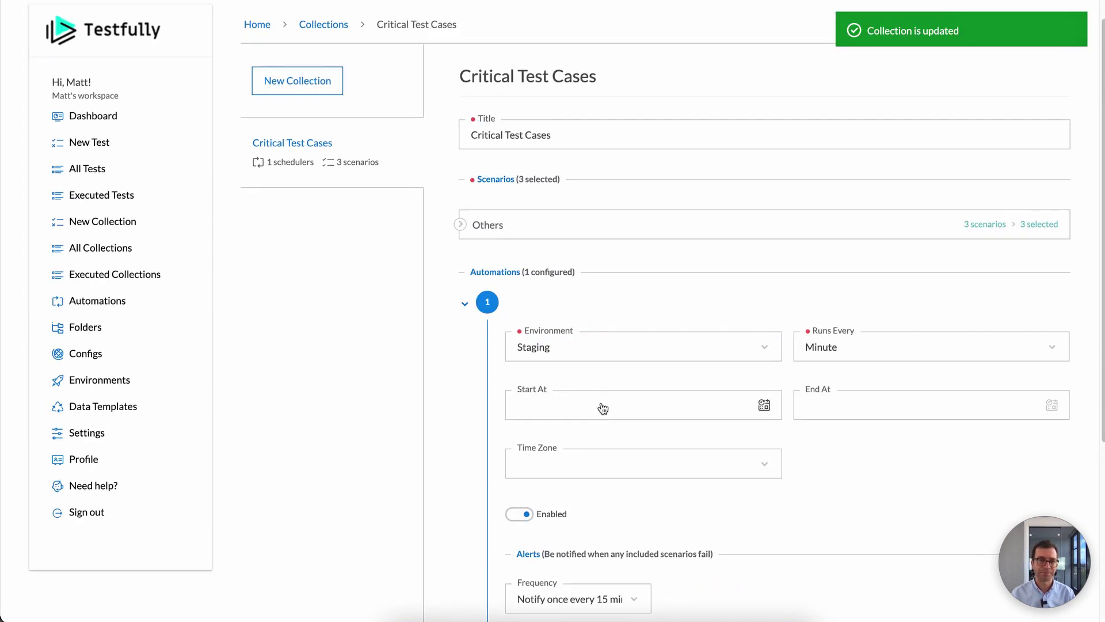
{"action": "left_click", "coordinate": [116, 301]}
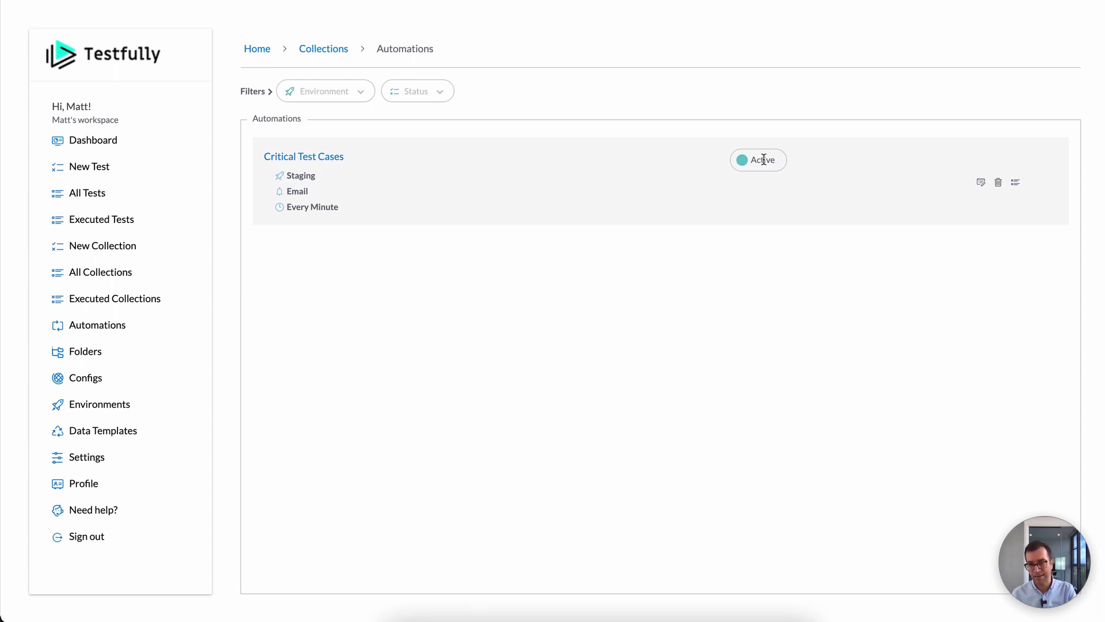
{"action": "left_click", "coordinate": [980, 182]}
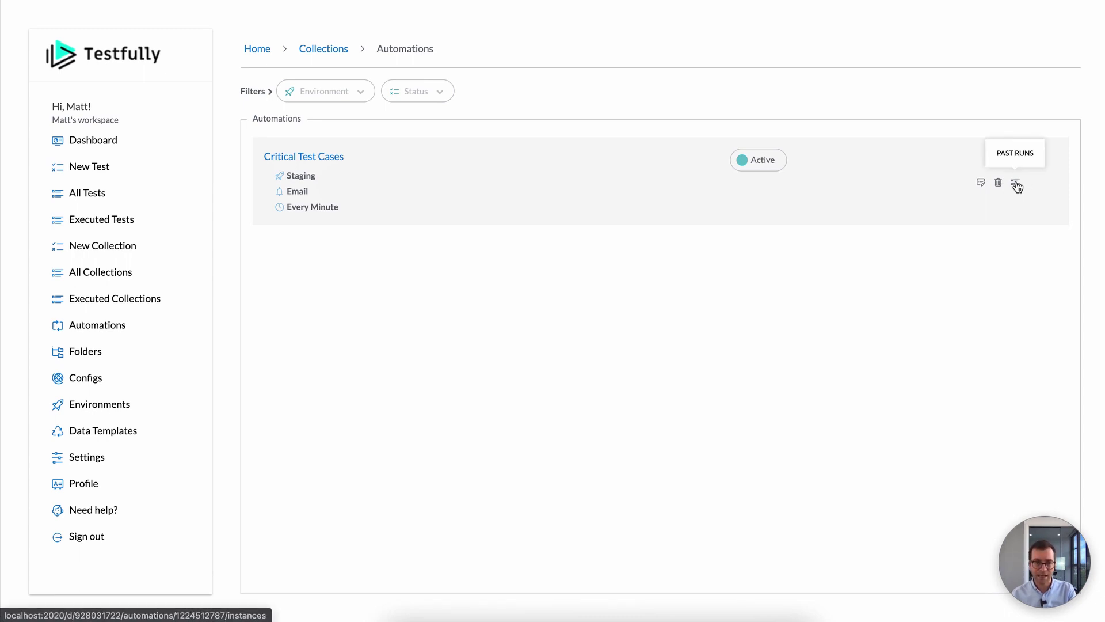
{"action": "left_click", "coordinate": [1016, 185]}
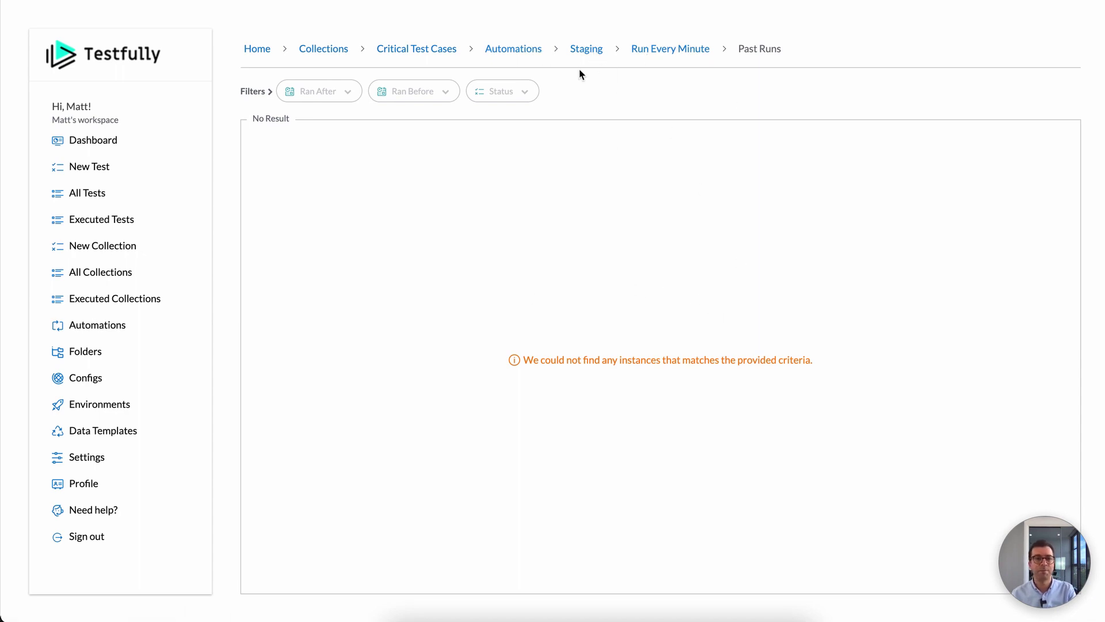
{"action": "left_click", "coordinate": [524, 53]}
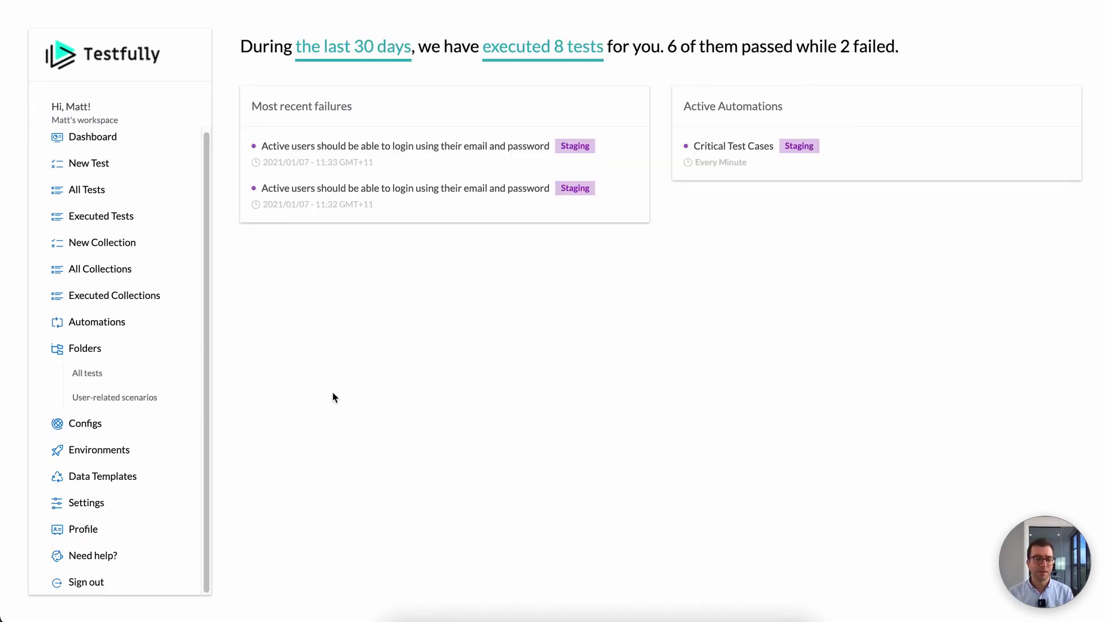
{"action": "left_click", "coordinate": [129, 347]}
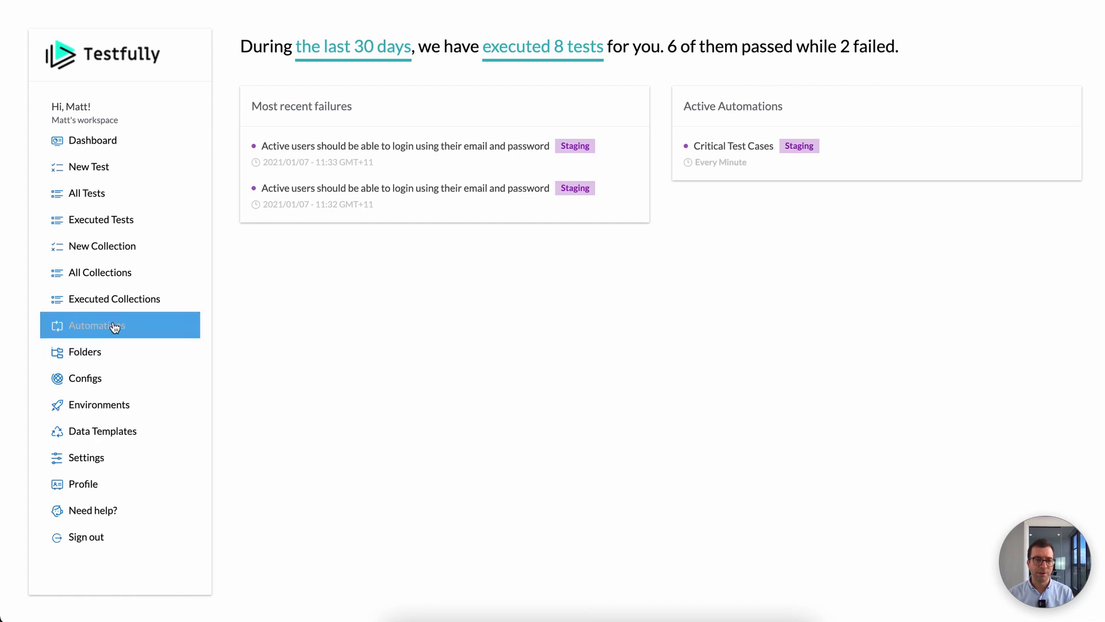
{"action": "left_click", "coordinate": [114, 326]}
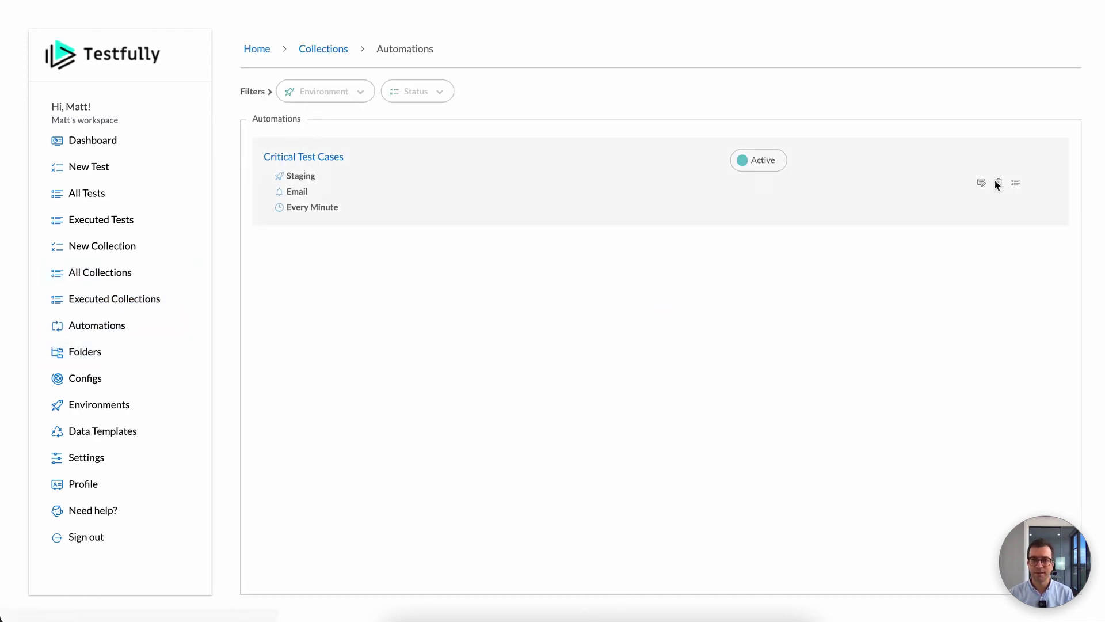
Step: Show the automation's past runs and look over the second and third run times
{"action": "left_click", "coordinate": [1015, 183]}
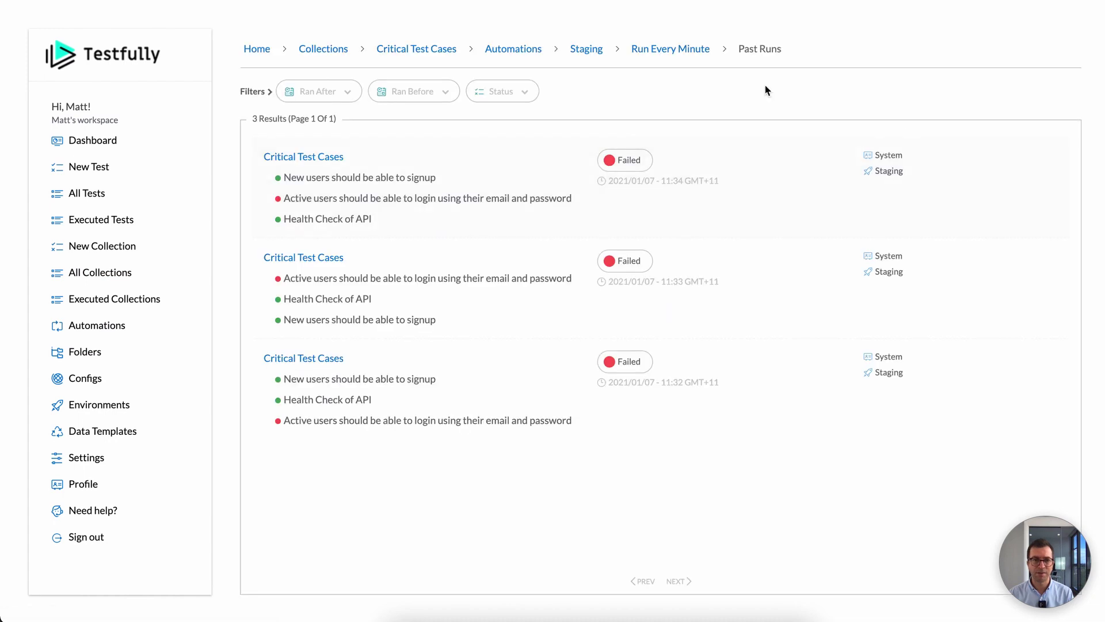
{"action": "left_click_drag", "start_coordinate": [658, 382], "coordinate": [720, 382]}
{"action": "left_click_drag", "start_coordinate": [649, 281], "coordinate": [729, 284]}
{"action": "left_click", "coordinate": [612, 192]}
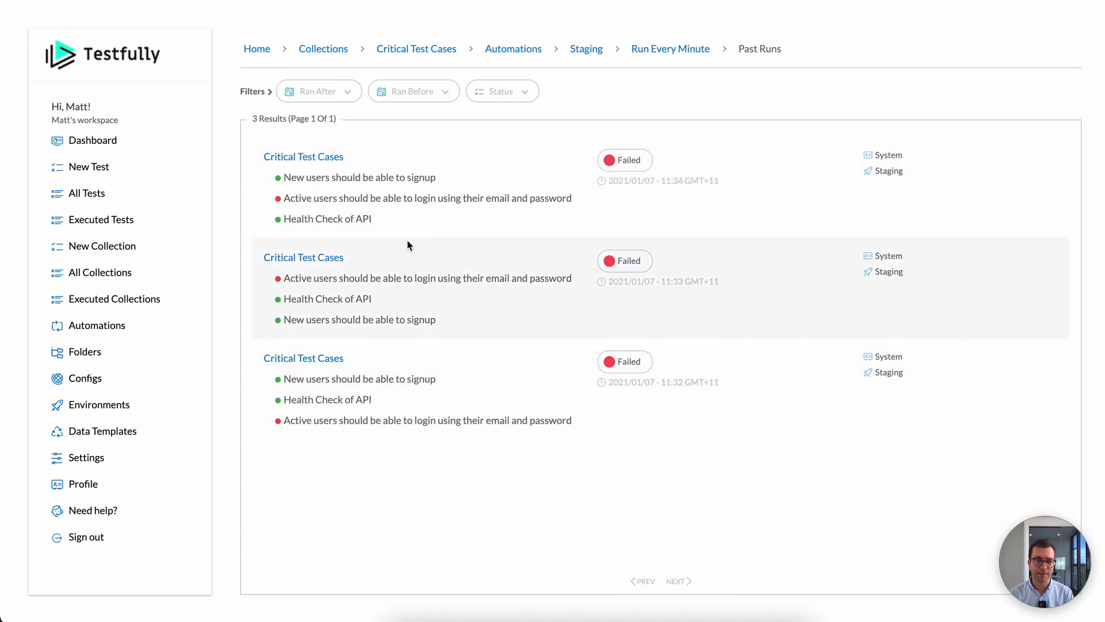
Step: Inspect the first run's failed login test details, then view the base-url config
{"action": "left_click", "coordinate": [475, 198]}
{"action": "scroll", "coordinate": [530, 382], "scroll_direction": "down", "scroll_amount": 7}
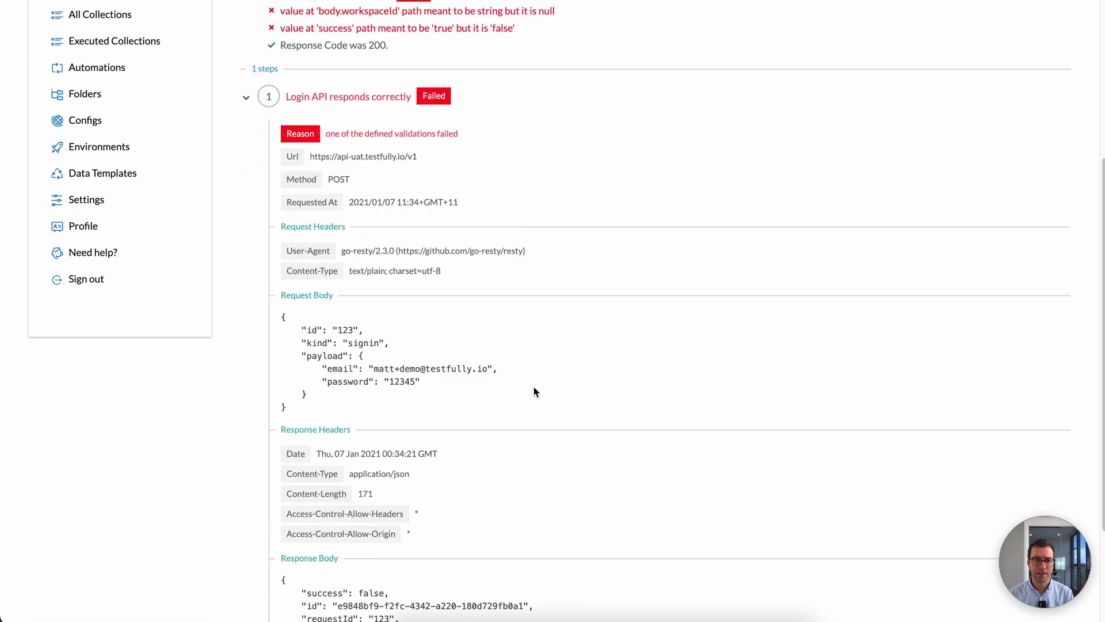
{"action": "scroll", "coordinate": [534, 392], "scroll_direction": "down", "scroll_amount": 1}
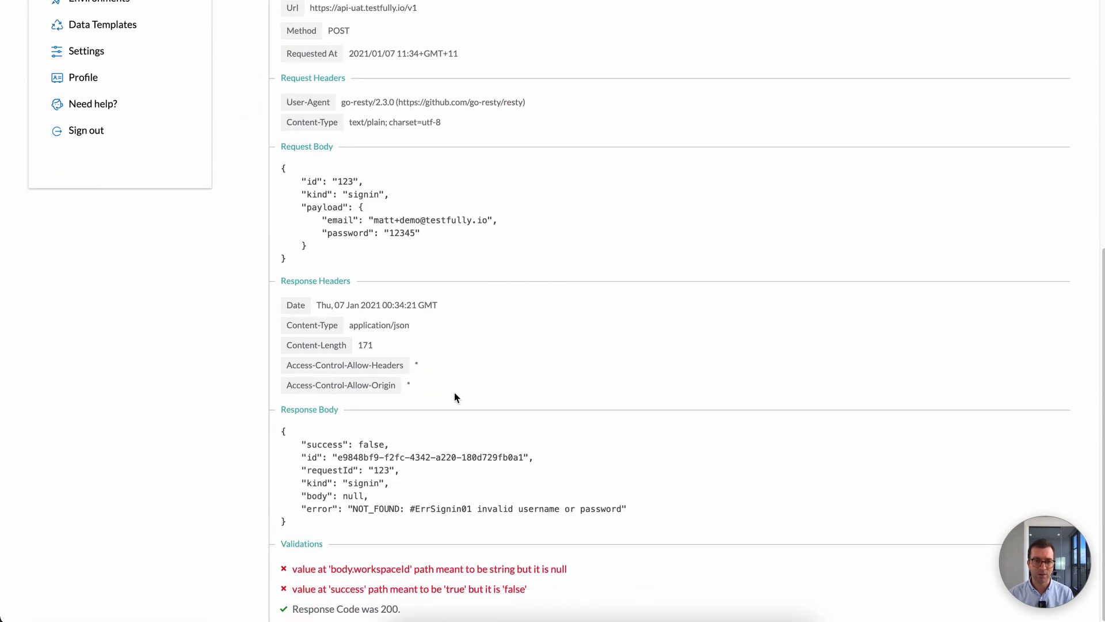
{"action": "scroll", "coordinate": [500, 380], "scroll_direction": "up", "scroll_amount": 3}
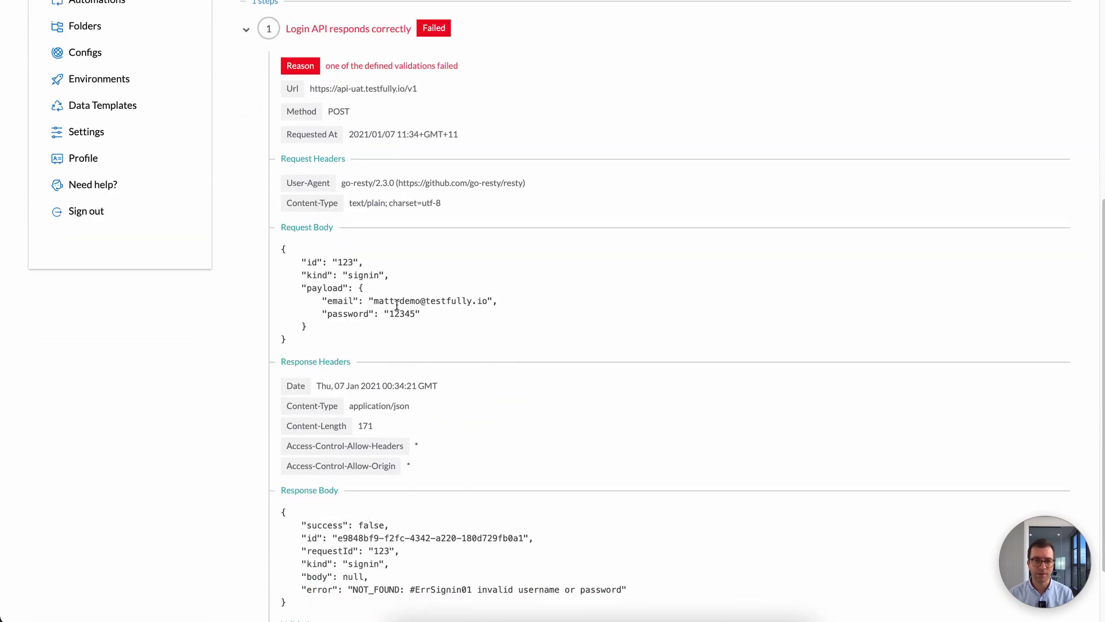
{"action": "scroll", "coordinate": [524, 396], "scroll_direction": "down", "scroll_amount": 2}
{"action": "scroll", "coordinate": [527, 397], "scroll_direction": "down", "scroll_amount": 1}
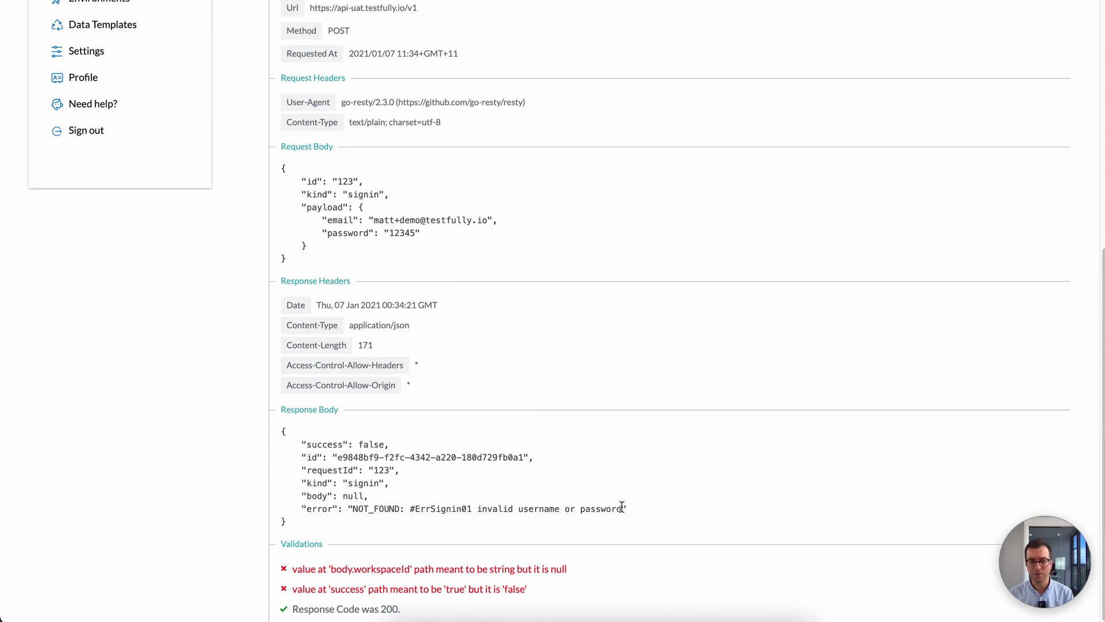
{"action": "scroll", "coordinate": [602, 482], "scroll_direction": "up", "scroll_amount": 10}
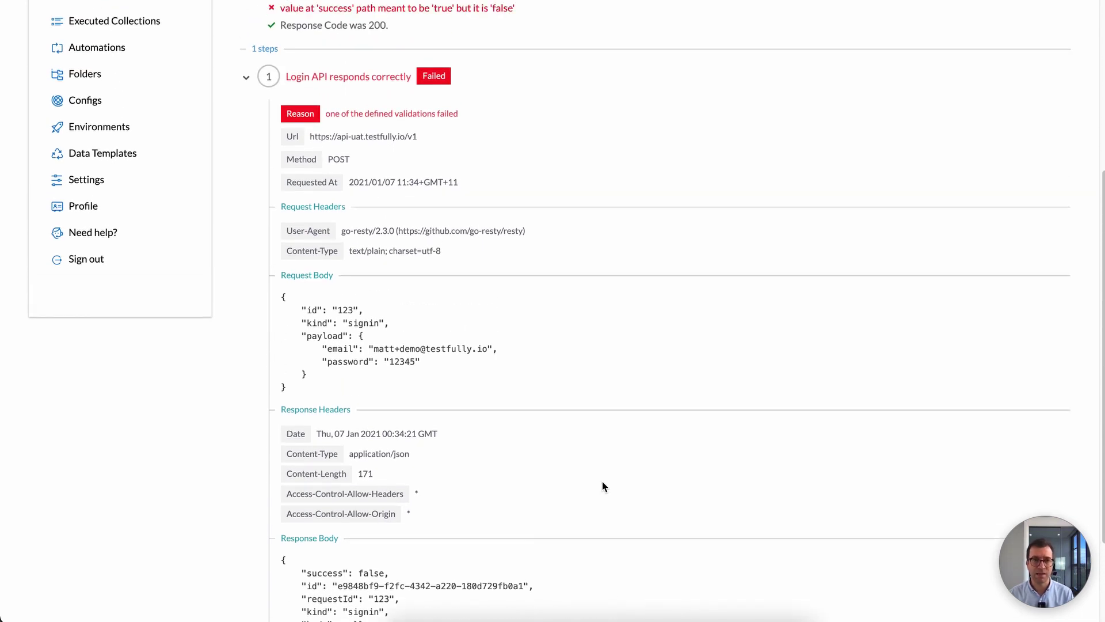
{"action": "scroll", "coordinate": [602, 481], "scroll_direction": "up", "scroll_amount": 5}
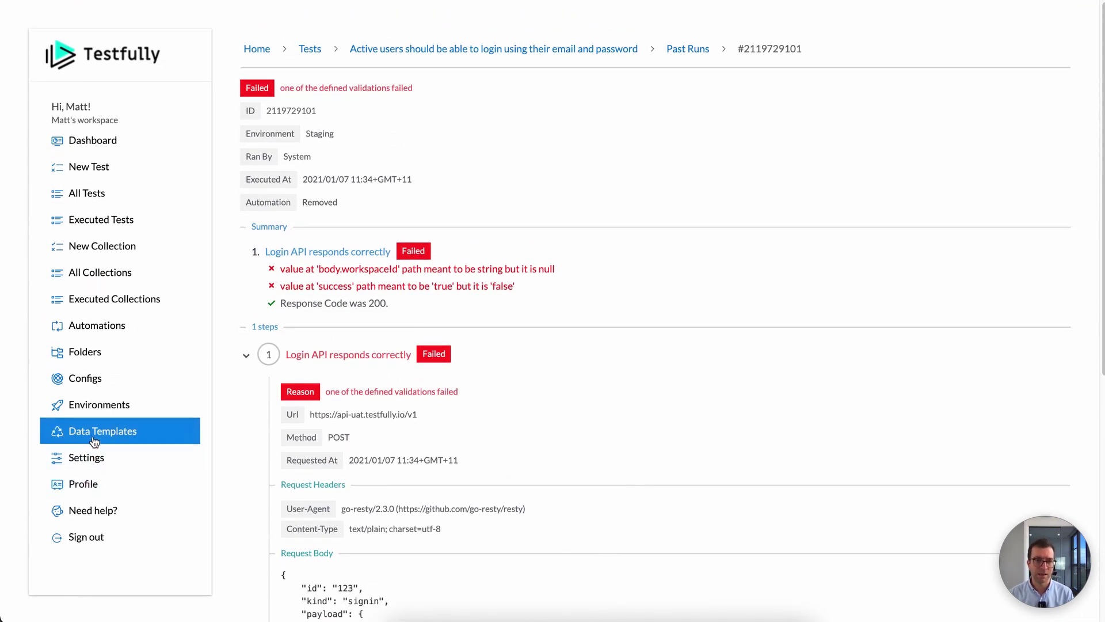
{"action": "left_click", "coordinate": [96, 389]}
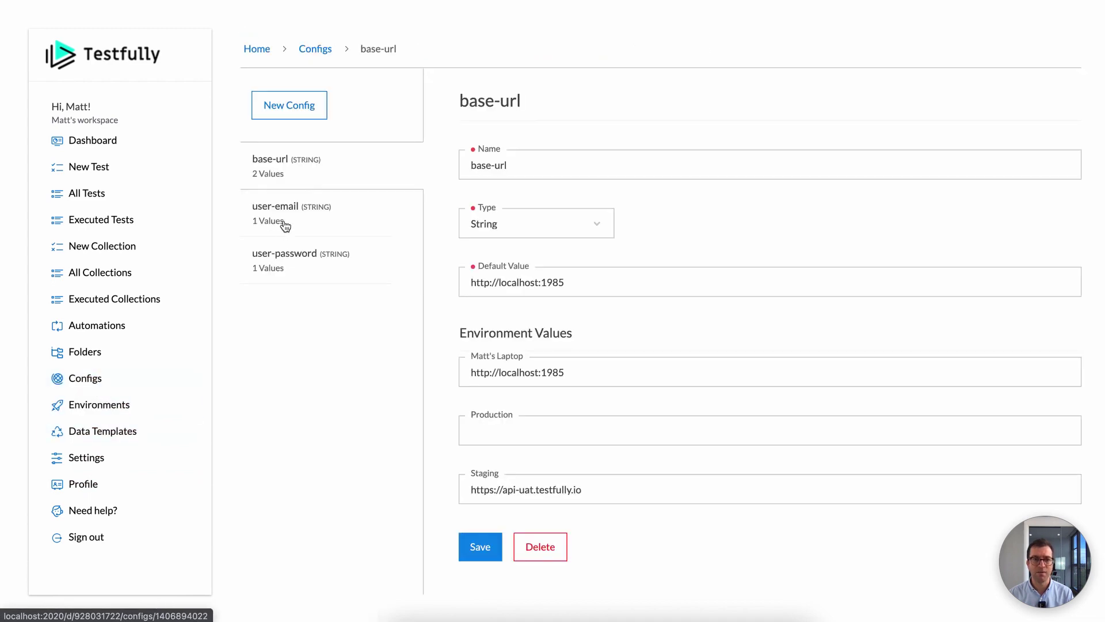
{"action": "left_click", "coordinate": [130, 403]}
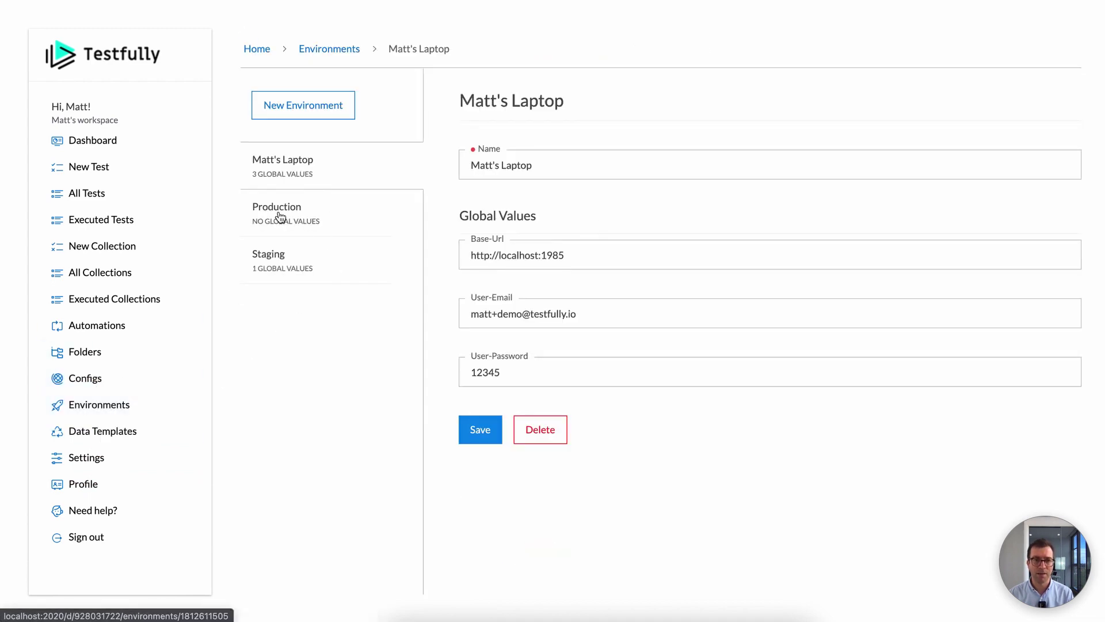
{"action": "left_click", "coordinate": [294, 265]}
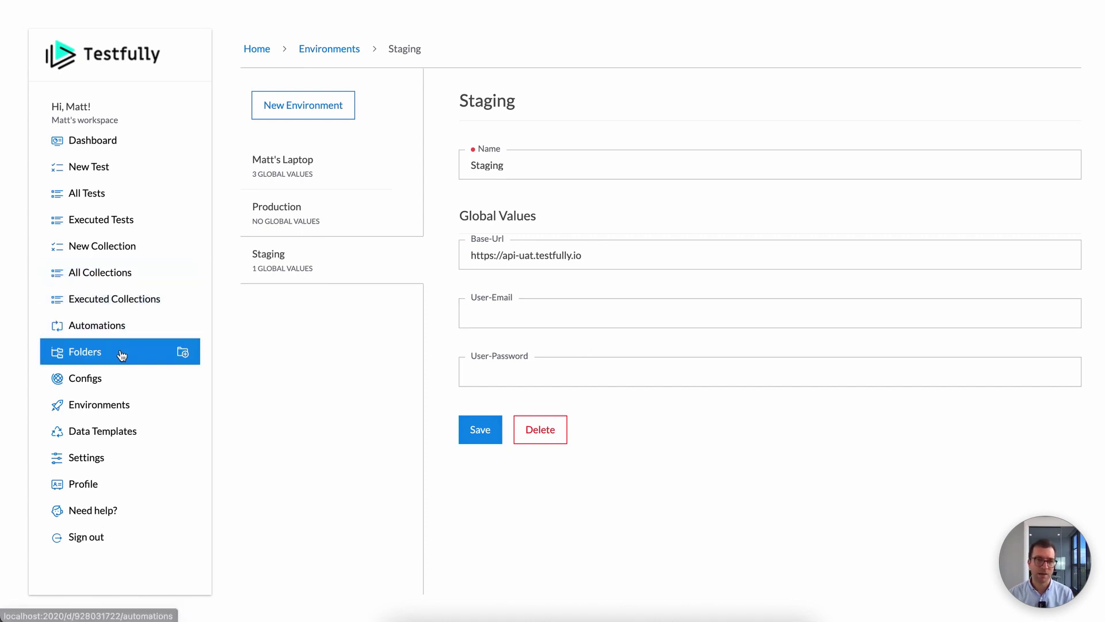
{"action": "left_click", "coordinate": [122, 324]}
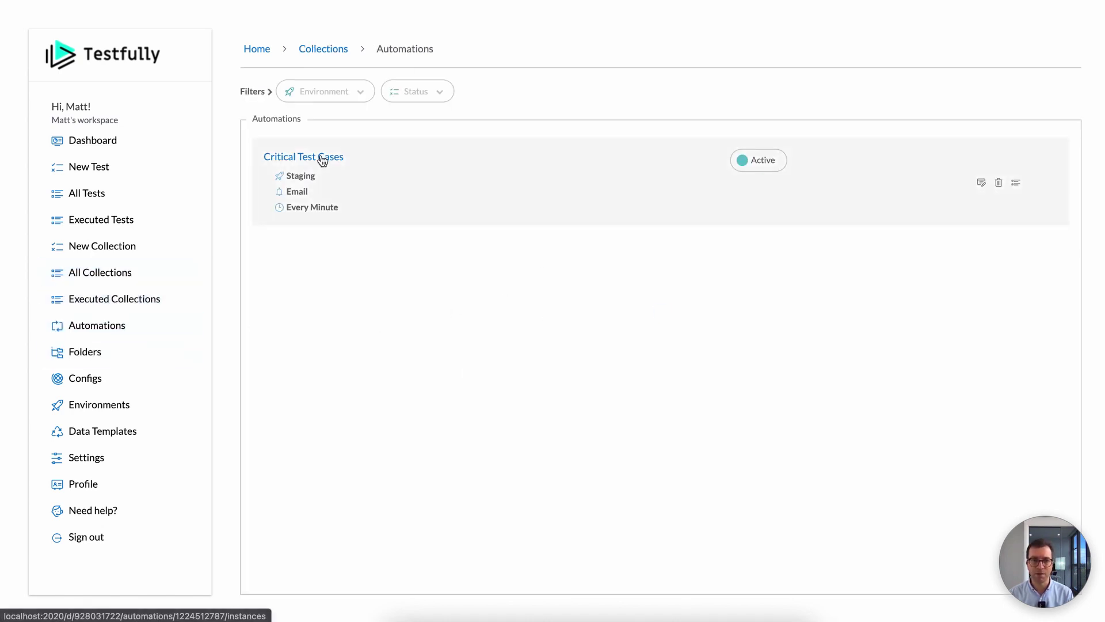
Step: Check the 11:34 run's login validation errors, then return to the four failed past runs
{"action": "left_click", "coordinate": [323, 160]}
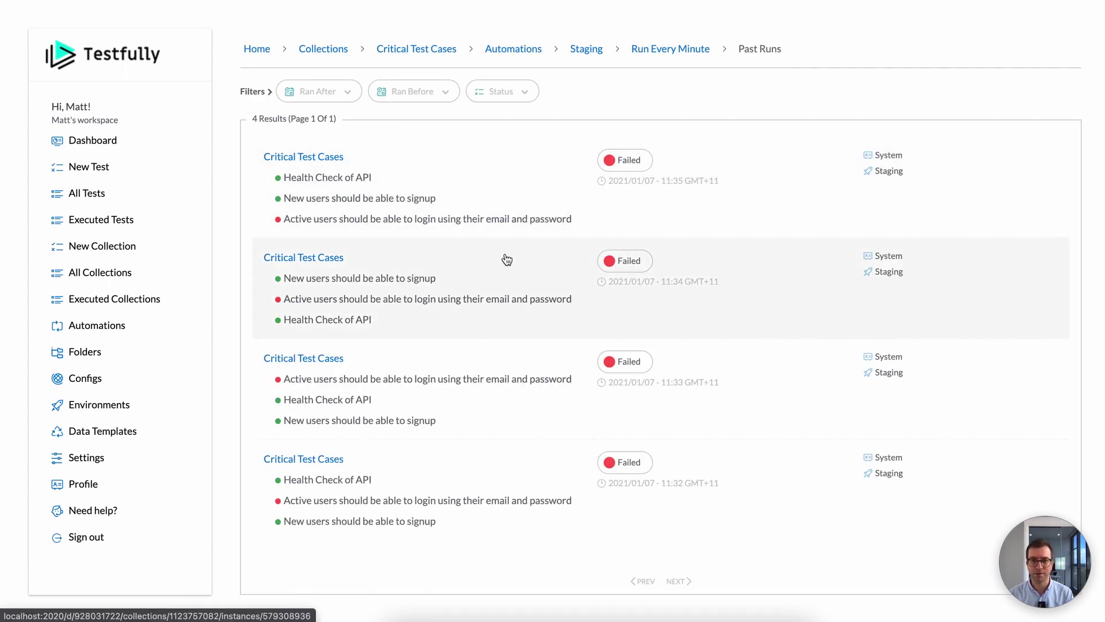
{"action": "left_click", "coordinate": [321, 257]}
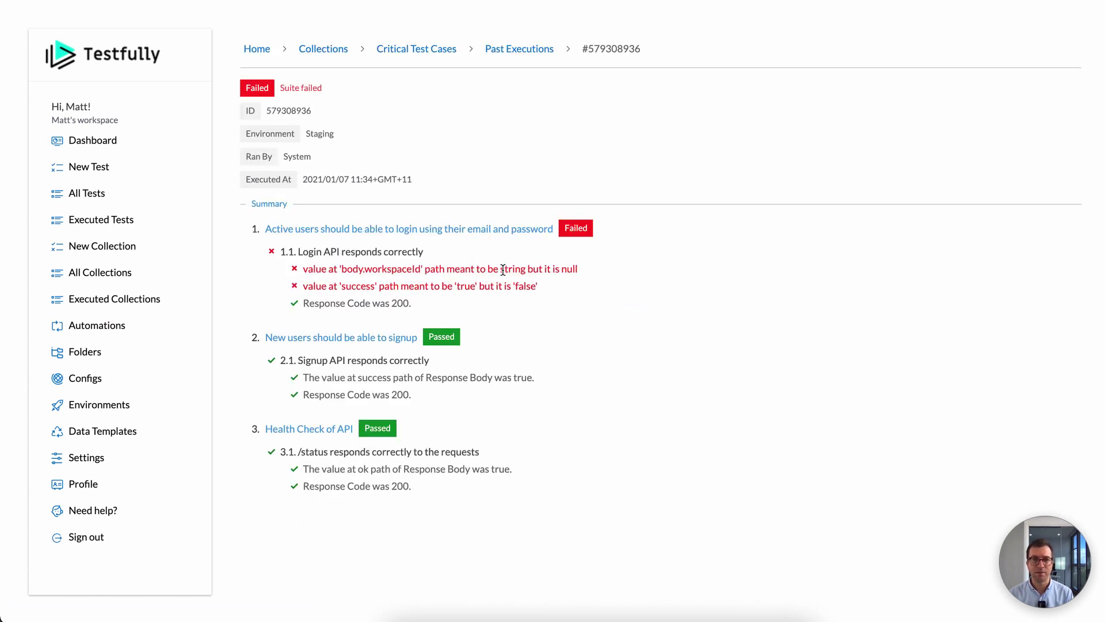
{"action": "left_click_drag", "start_coordinate": [359, 269], "coordinate": [531, 296]}
{"action": "left_click", "coordinate": [525, 290]}
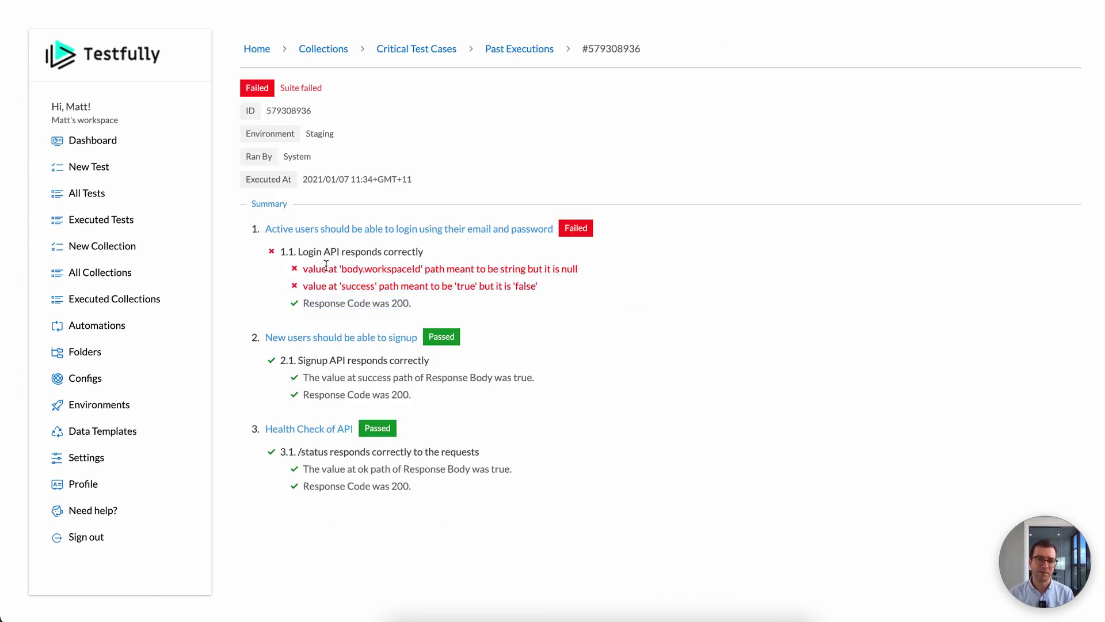
{"action": "key", "text": "super+Left"}
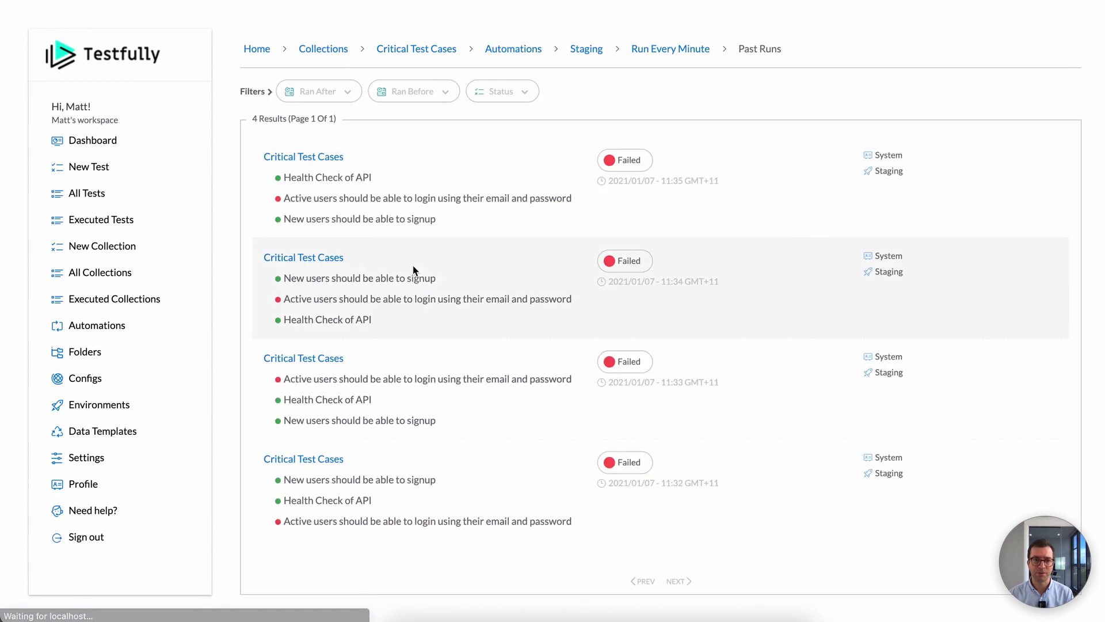